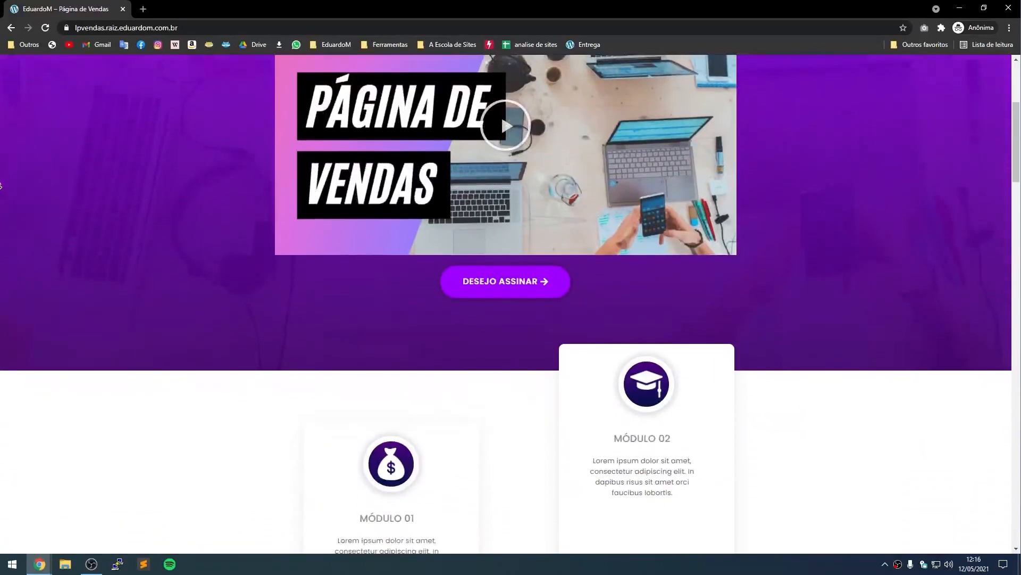
In the Checklist spreadsheet, tick item '1 - O que iremos fazer?' as done.
scroll(1, 185, "down", 6)
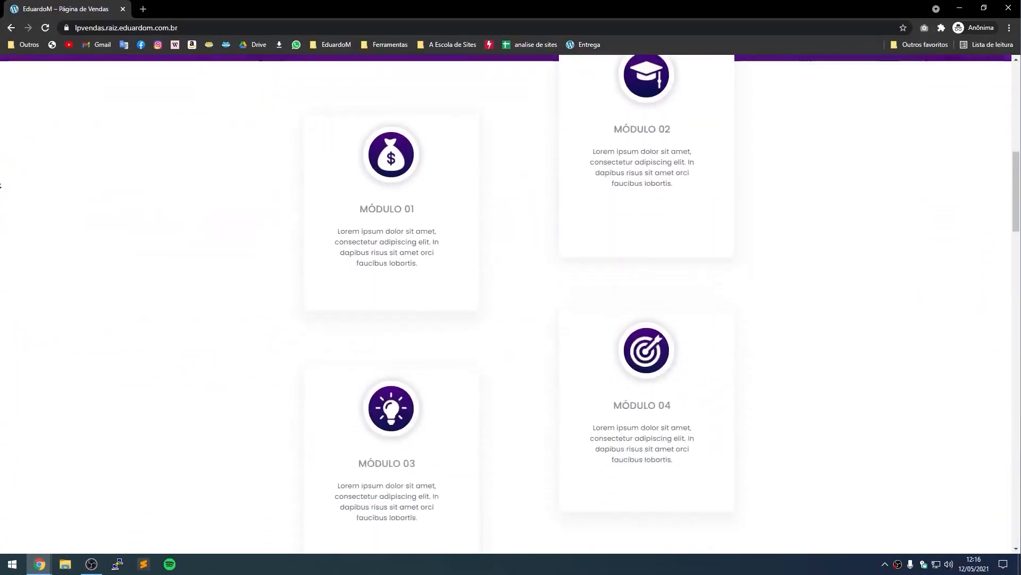
scroll(1, 185, "down", 6)
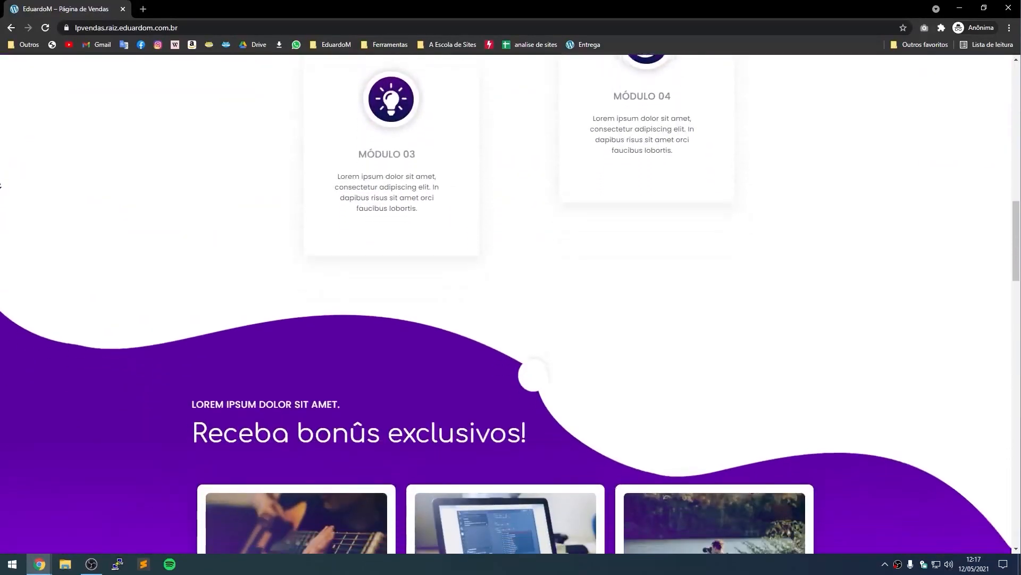
scroll(1, 185, "down", 6)
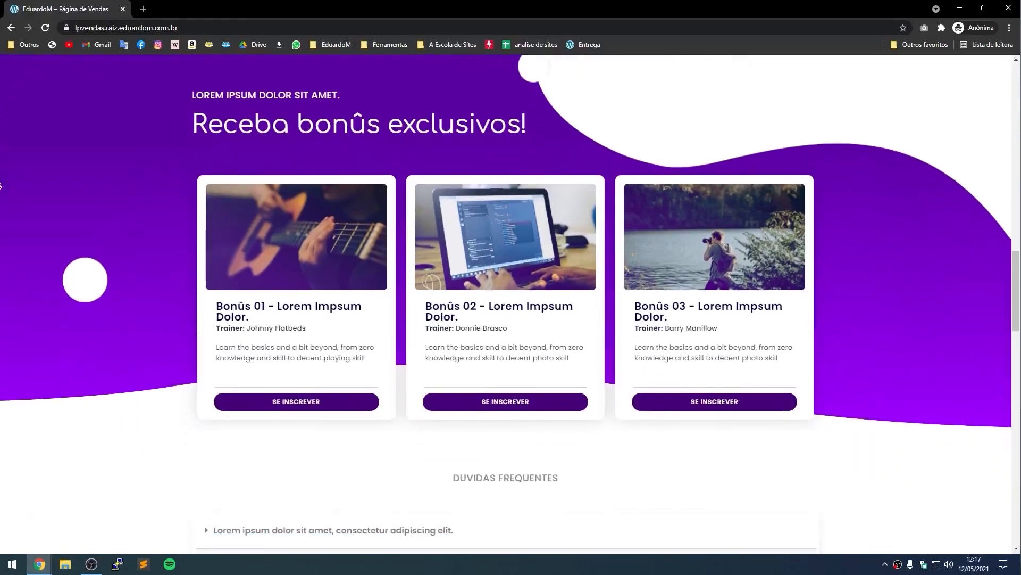
scroll(1, 185, "down", 6)
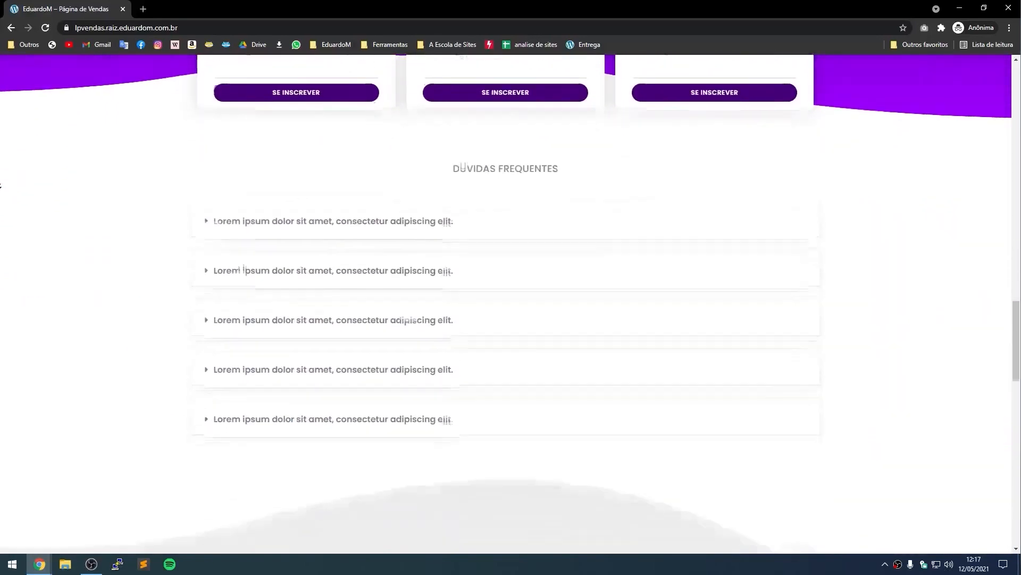
scroll(1, 185, "down", 6)
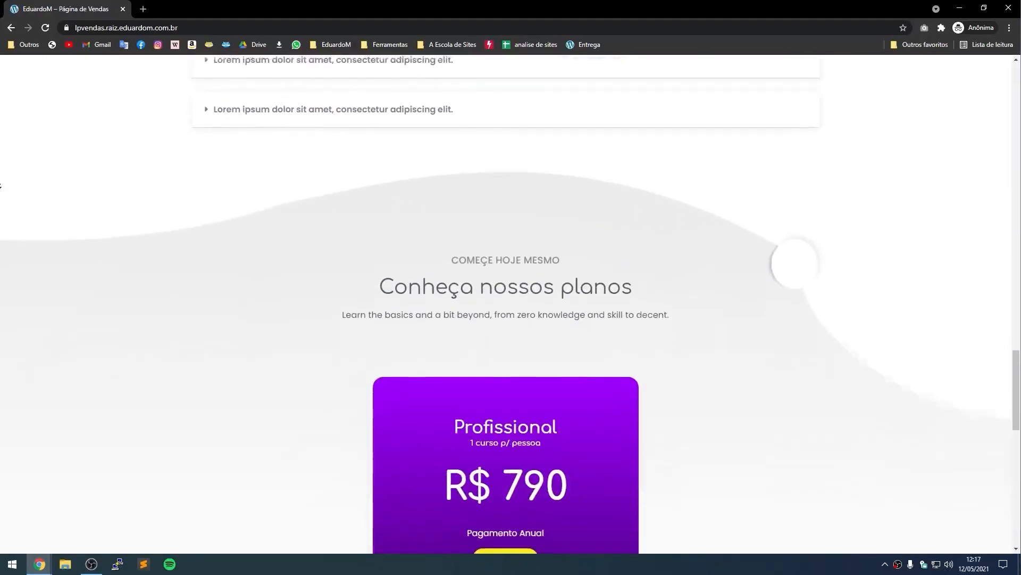
scroll(1, 185, "down", 6)
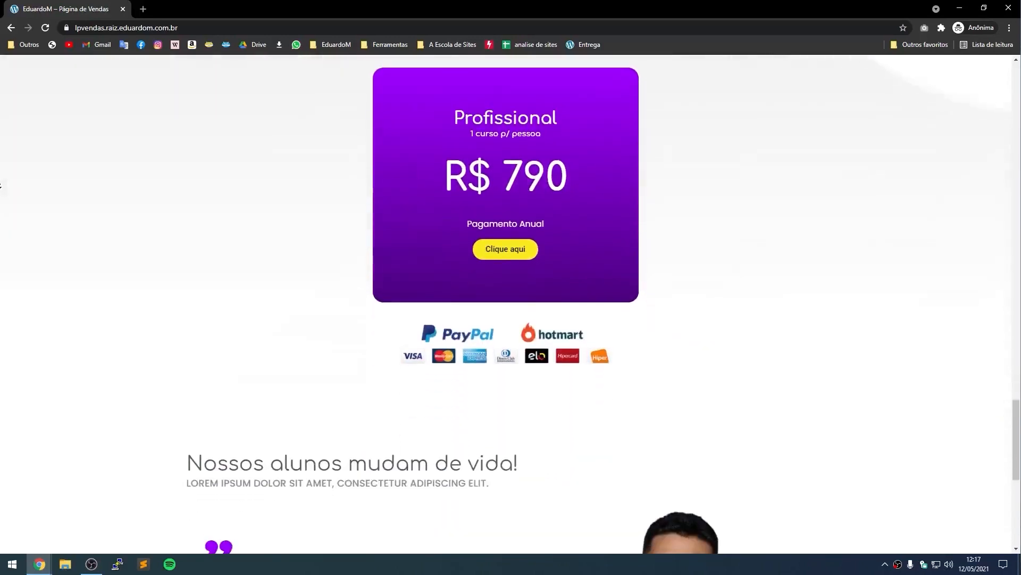
scroll(1, 185, "down", 5)
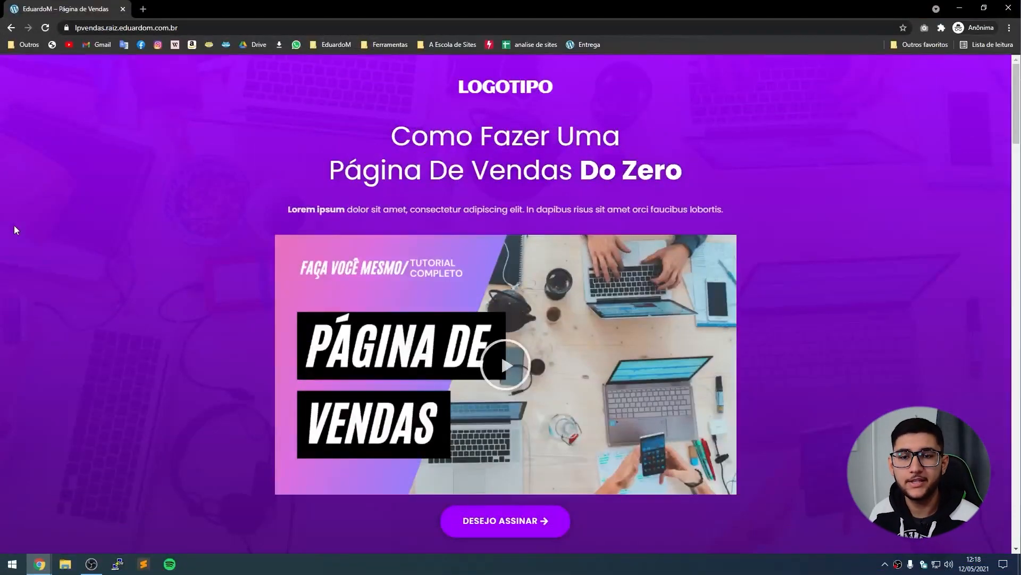
key("alt+Tab")
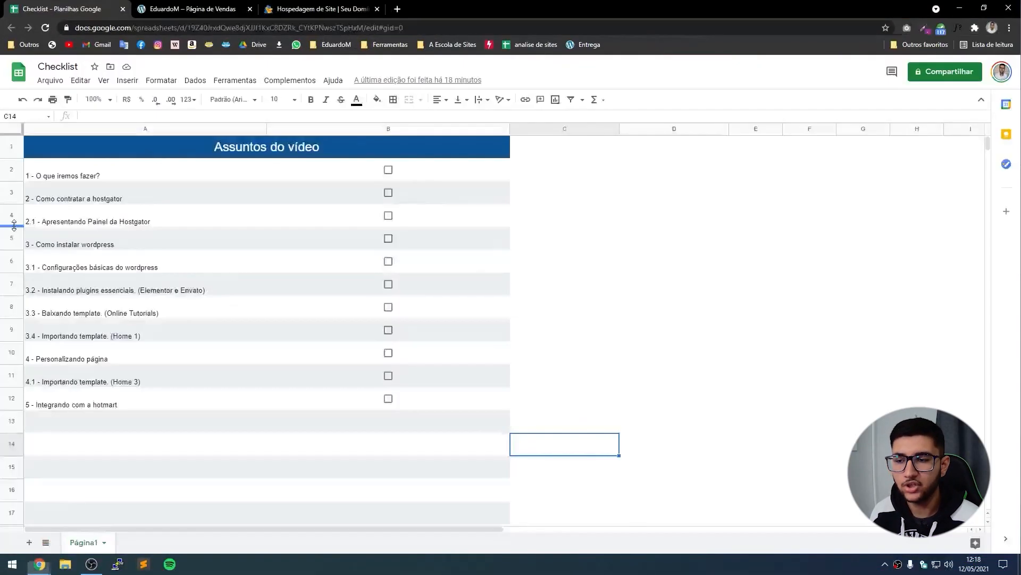
left_click(60, 178)
left_click(50, 205)
left_click(71, 429)
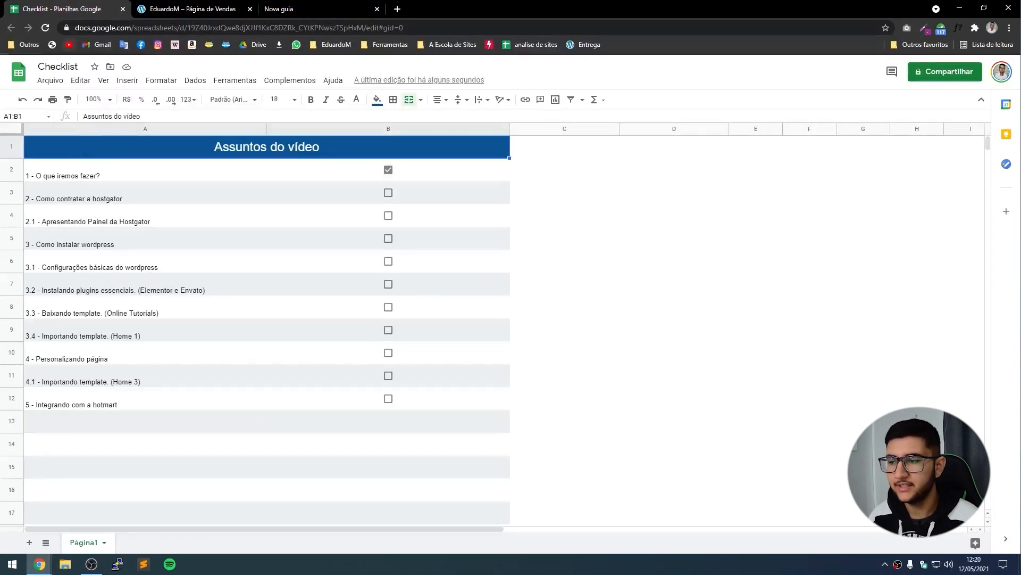
Load aescoladesites.com.br/hostgator in the new tab to reach HostGator's plans page.
left_click(312, 5)
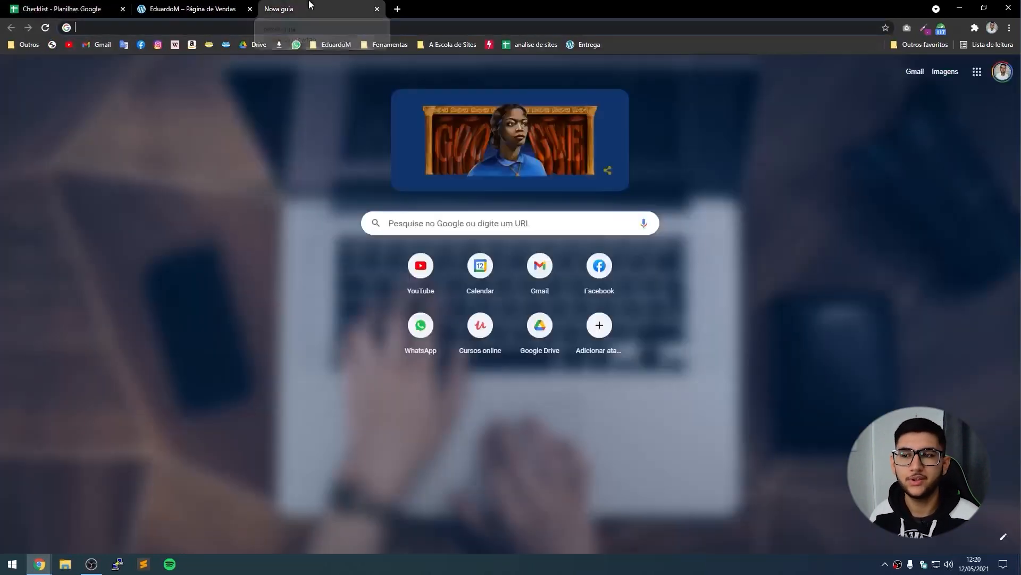
left_click(272, 31)
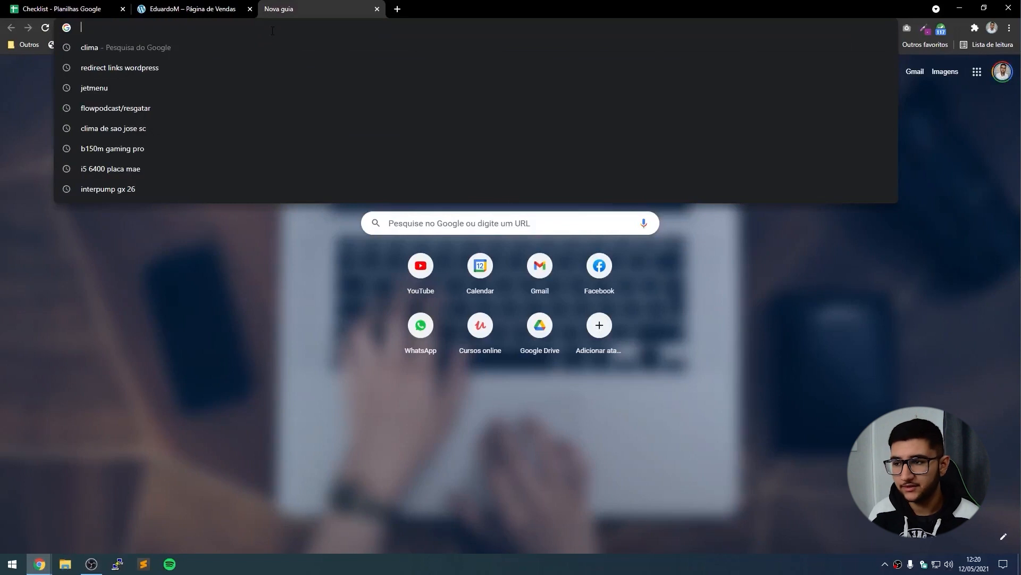
type("aescolade")
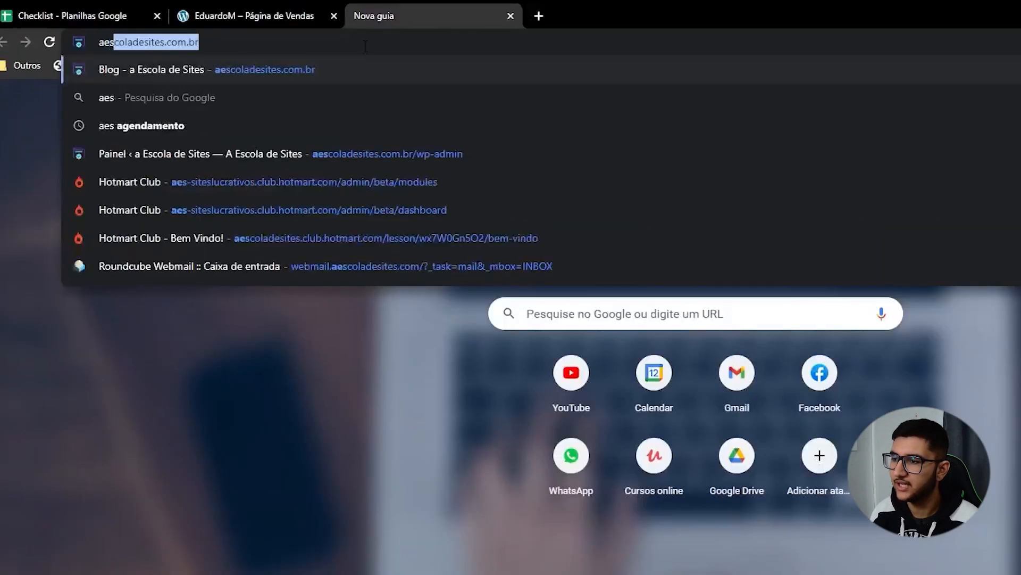
key("Right")
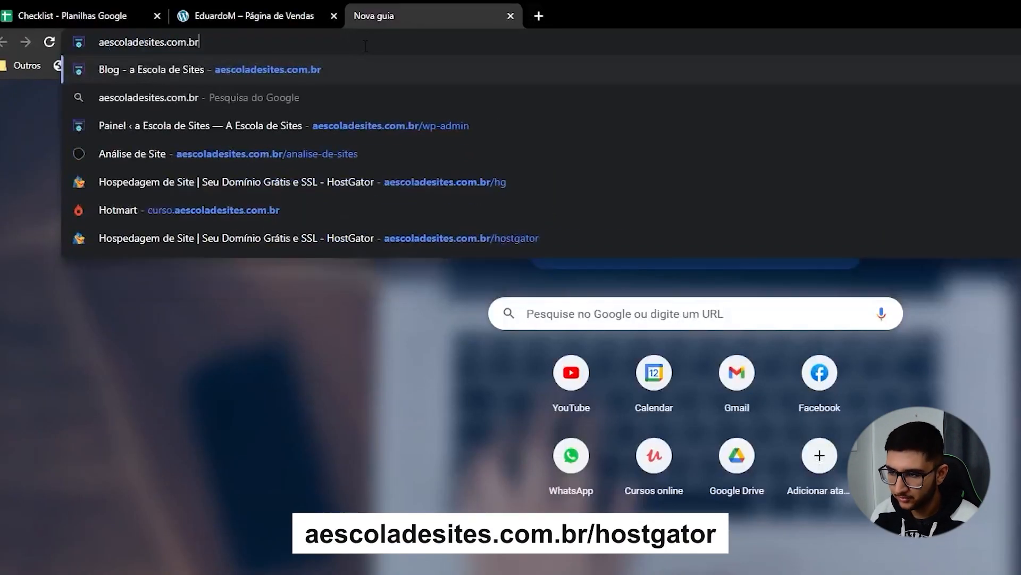
type("/hostagot")
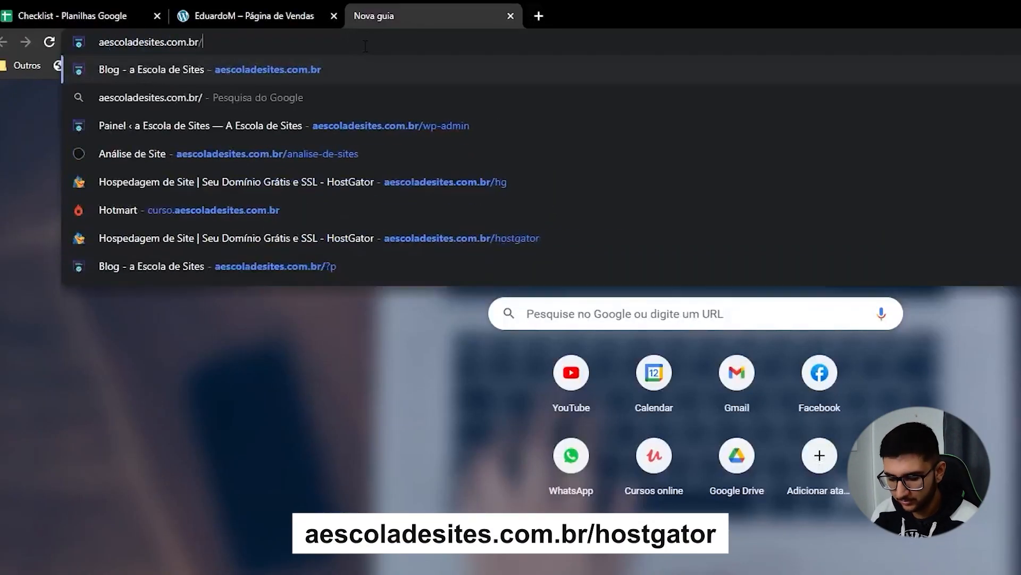
key("BackSpace")
key("BackSpace")
key("BackSpace")
key("BackSpace")
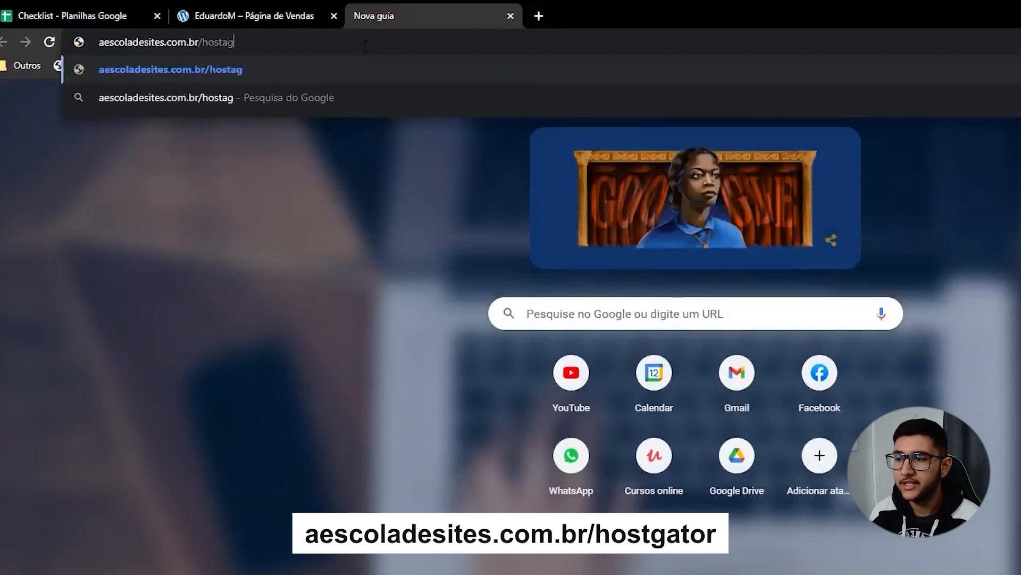
type("ga")
key("Return")
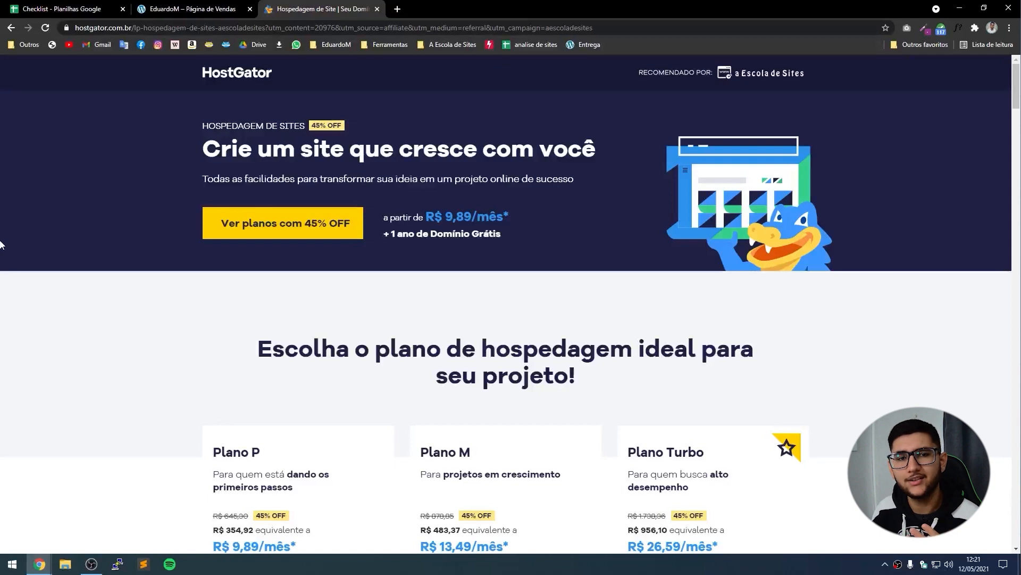
scroll(1, 245, "down", 3)
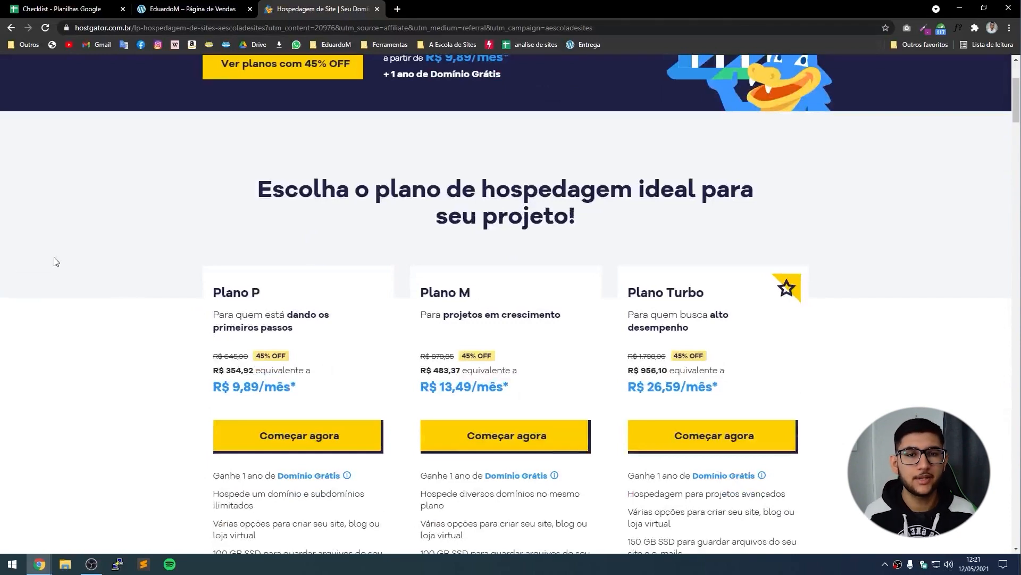
scroll(24, 232, "down", 2)
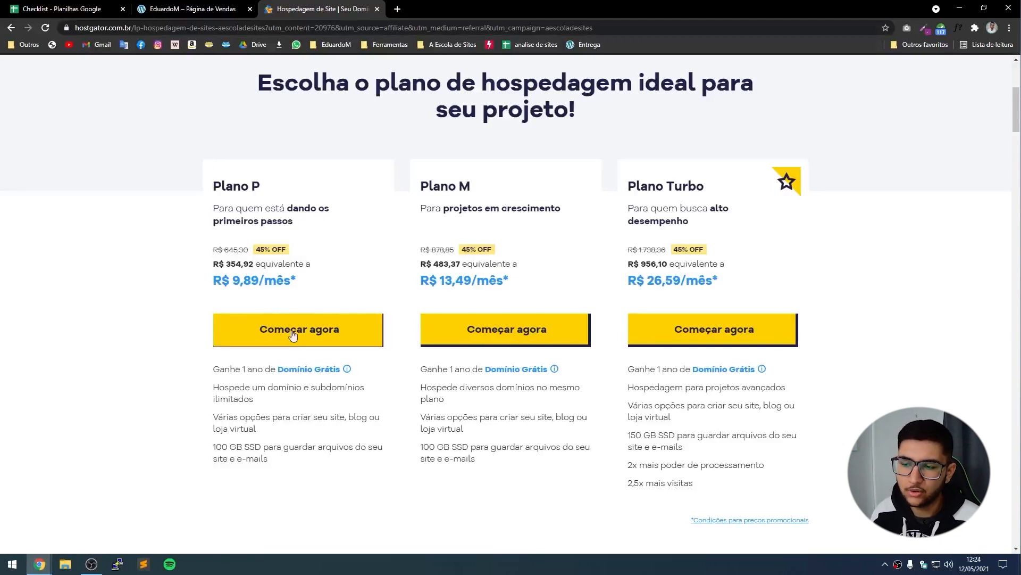
Add Plano P with the 1 ano subscription to the cart and continue to checkout.
left_click(278, 344)
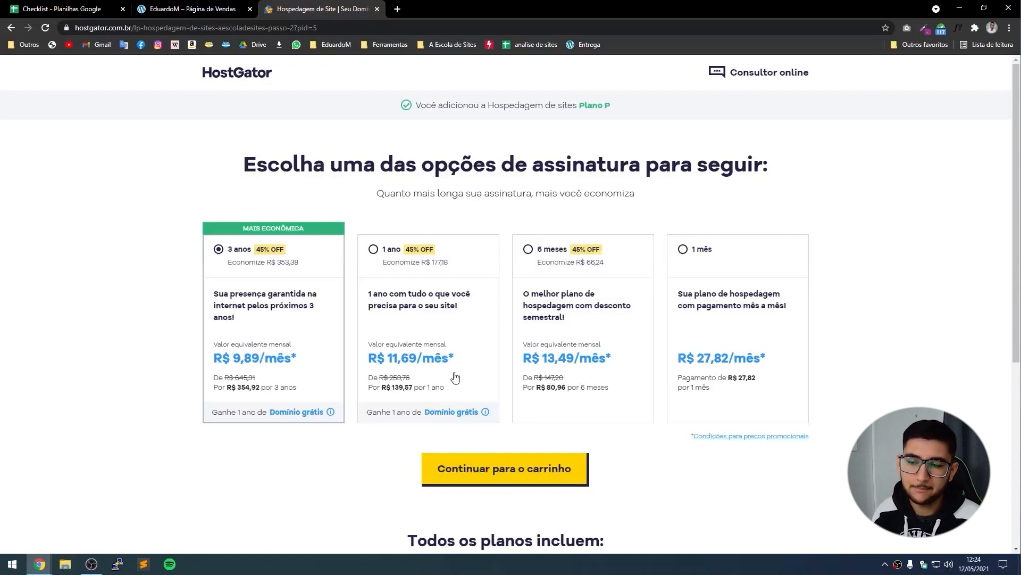
left_click(405, 271)
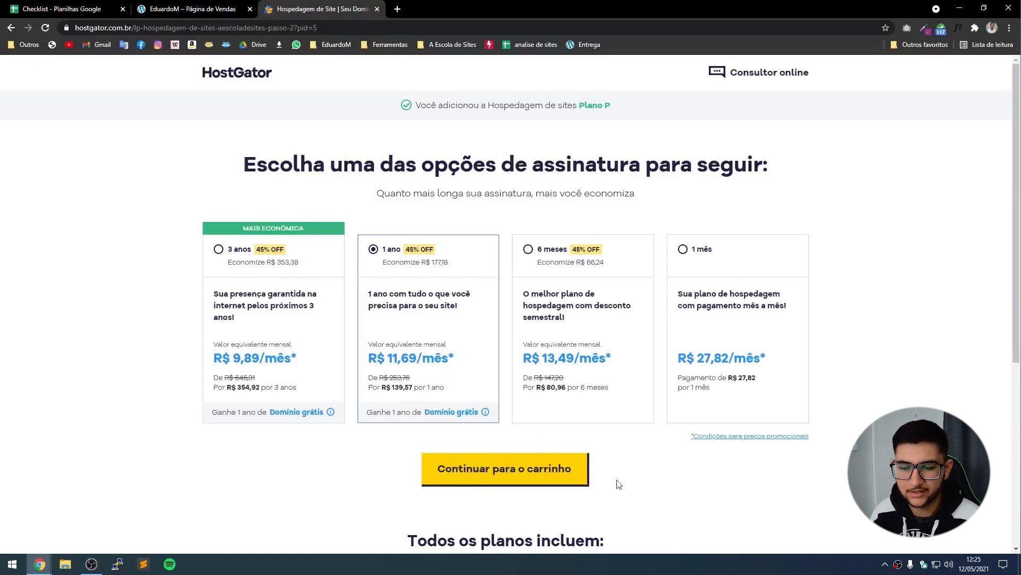
left_click(462, 468)
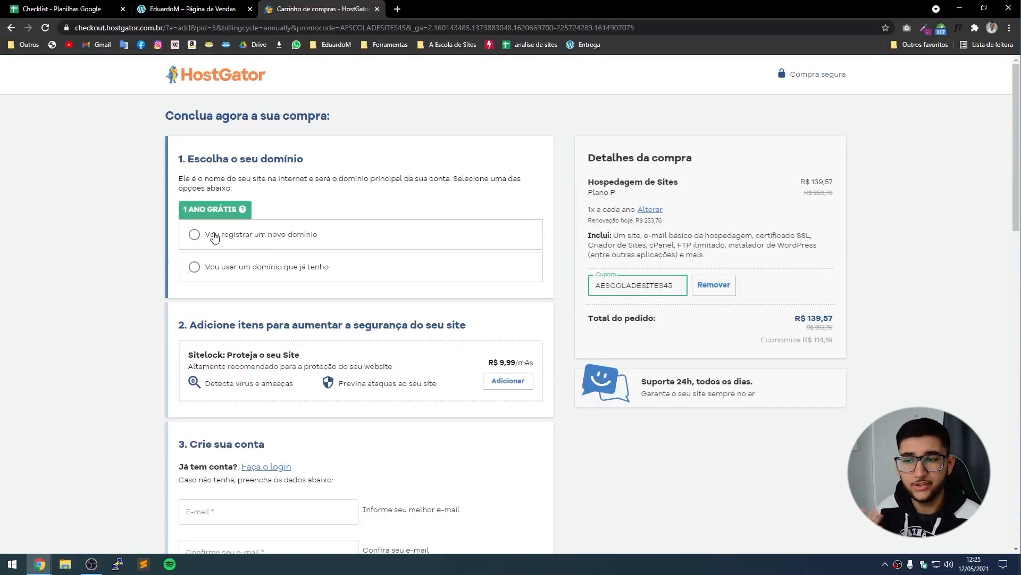
Choose to register a new .com.br domain and check an initial name's availability.
left_click(258, 239)
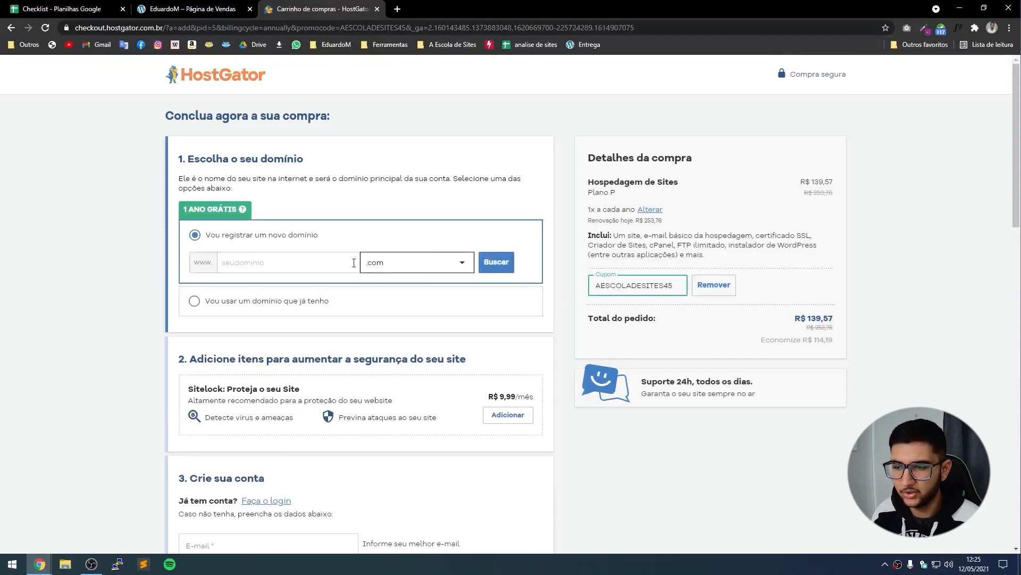
left_click(411, 264)
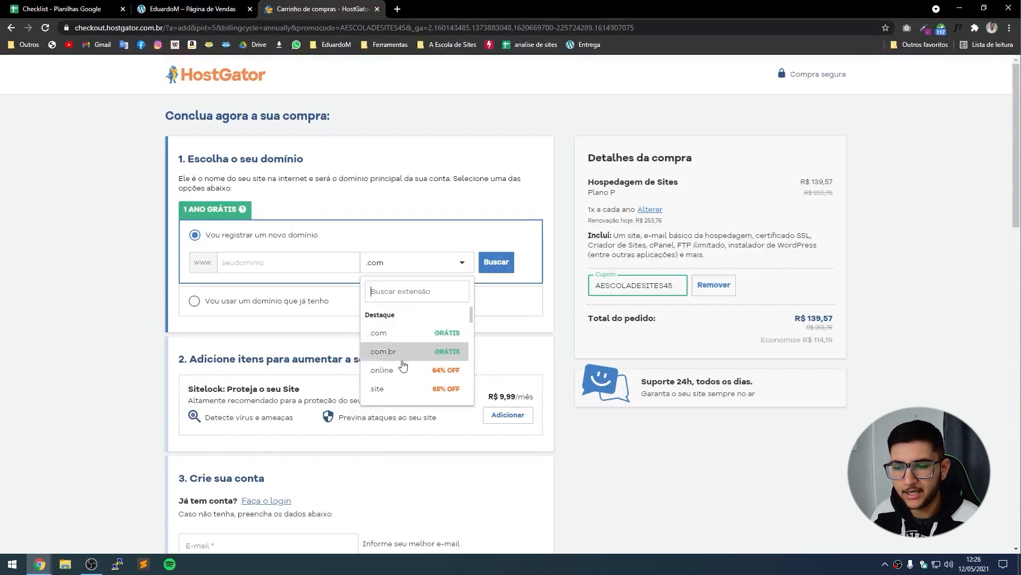
left_click(383, 352)
left_click(261, 259)
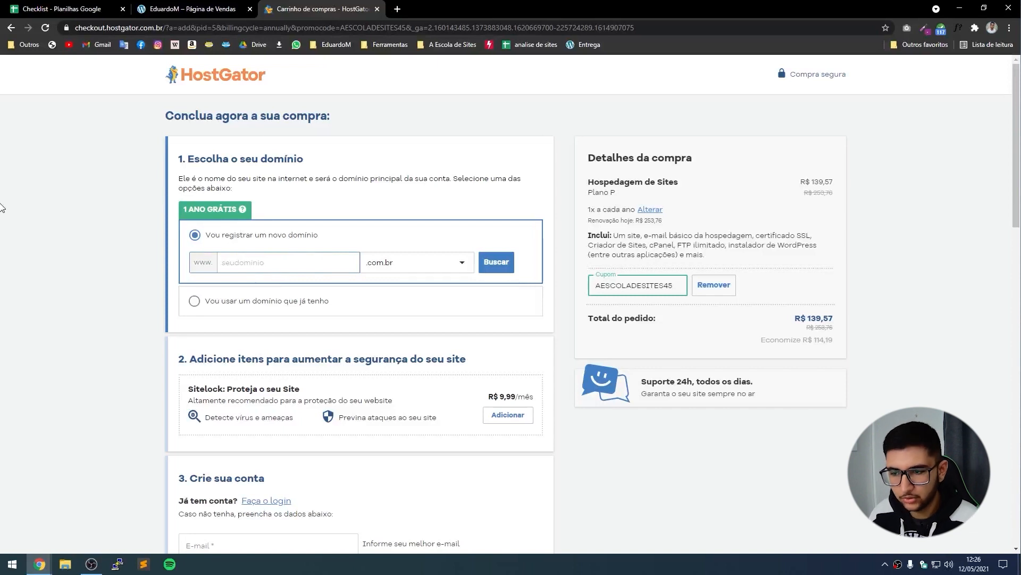
type("eduardom")
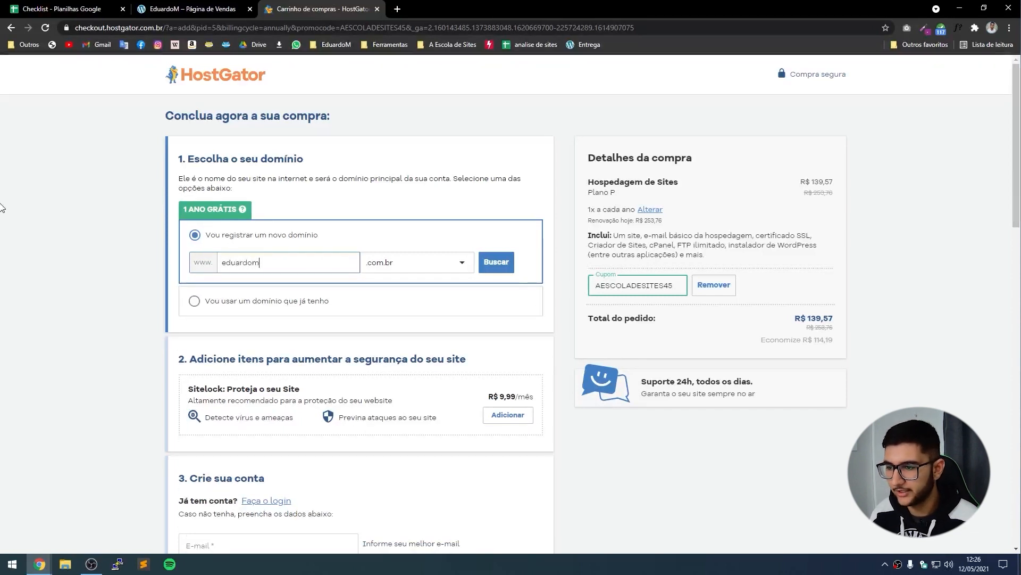
left_click(503, 262)
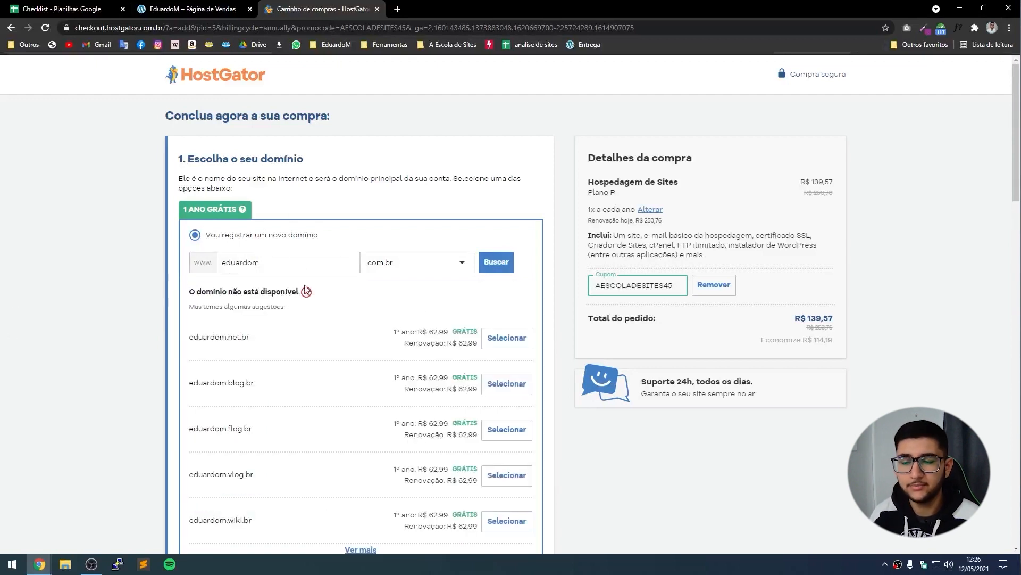
scroll(306, 298, "down", 2)
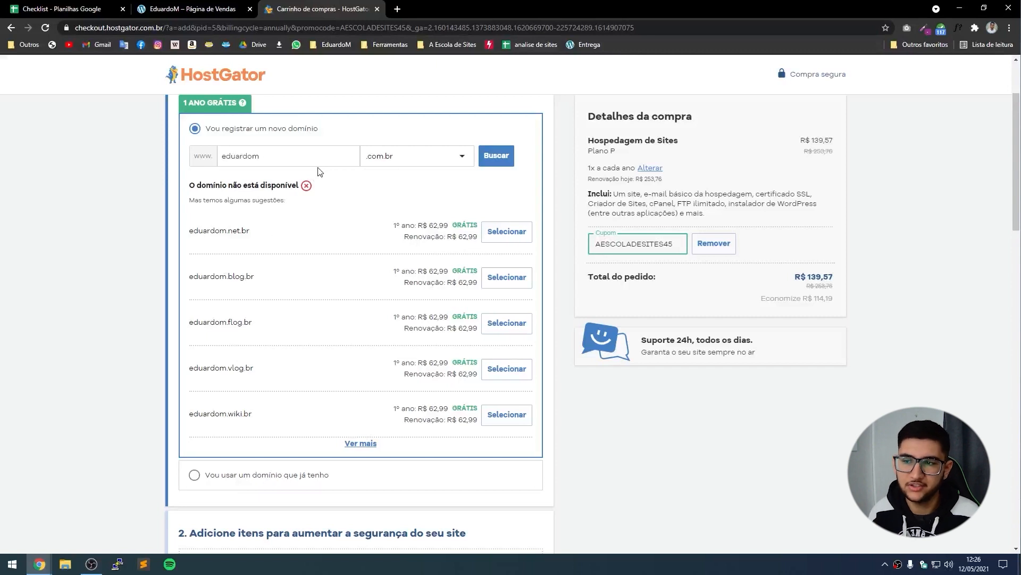
Search lpvendas.com.br, then lpvendasdozero.com.br, for availability.
left_click_drag(315, 156, 122, 159)
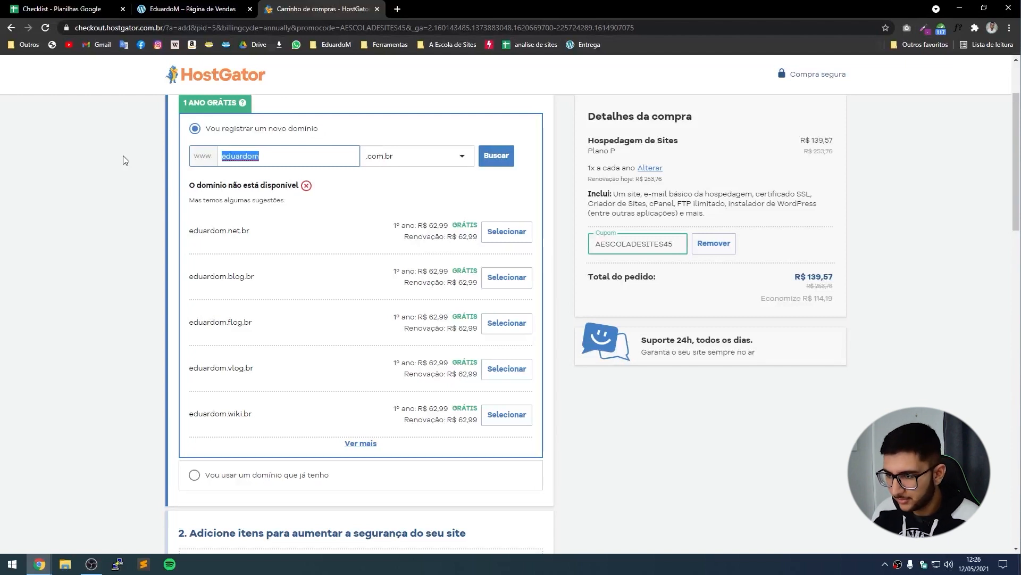
type("lpvendas")
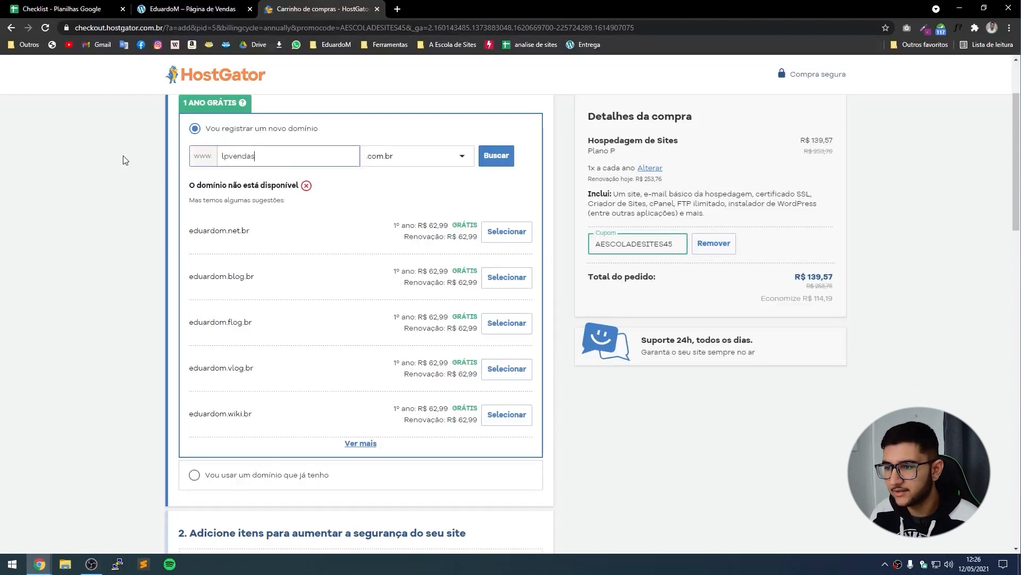
left_click(496, 155)
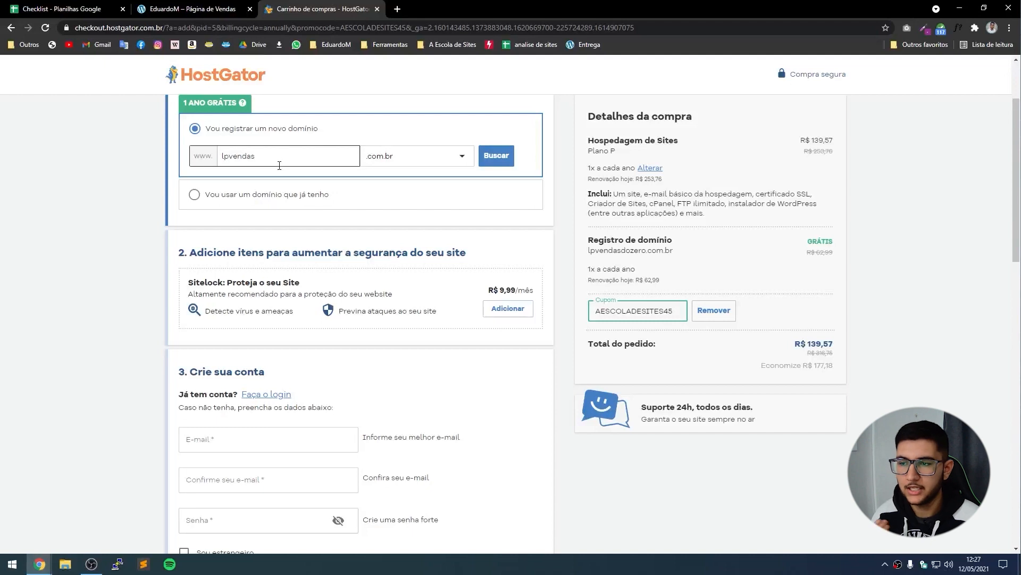
left_click(280, 166)
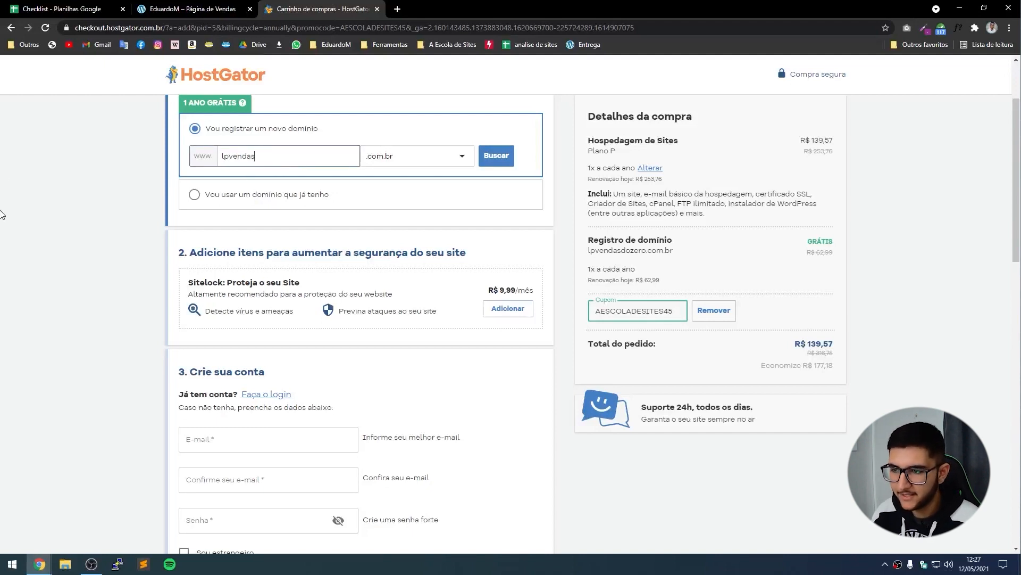
type("dozero")
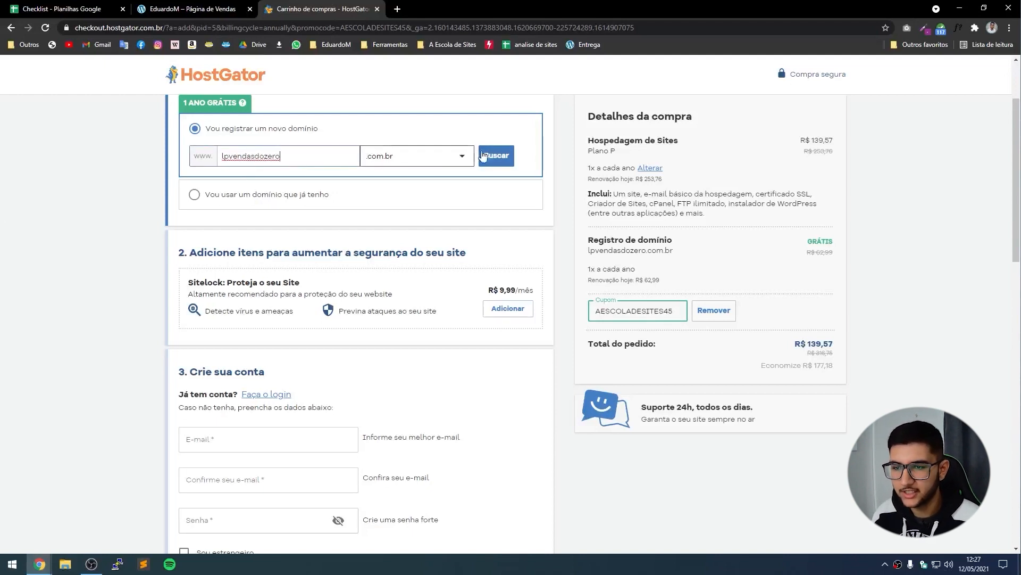
left_click(483, 155)
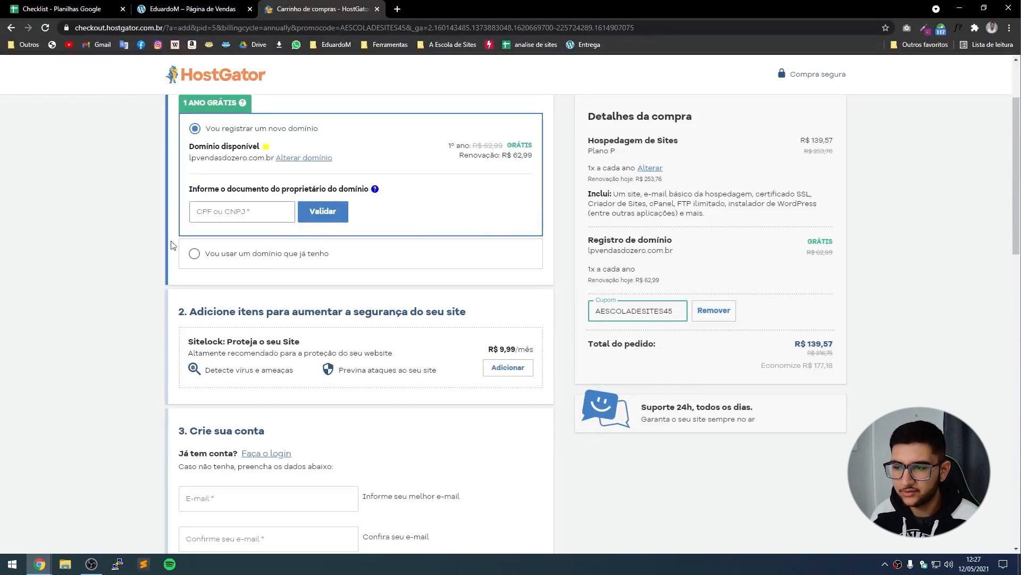
Enter the domain owner's CPF and validate it for lpvendasdozero.com.br.
scroll(229, 239, "up", 1)
left_click(250, 264)
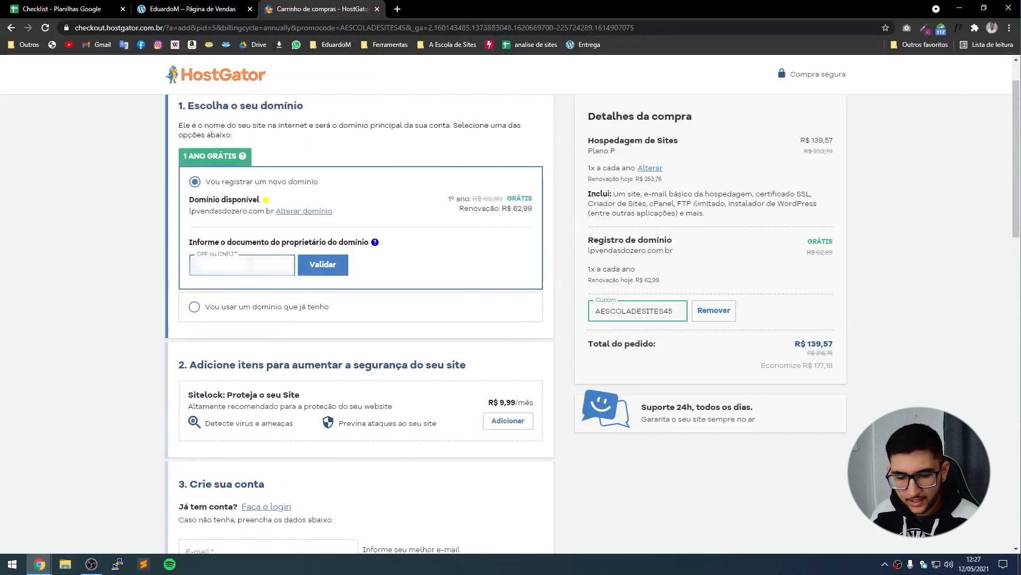
type("...")
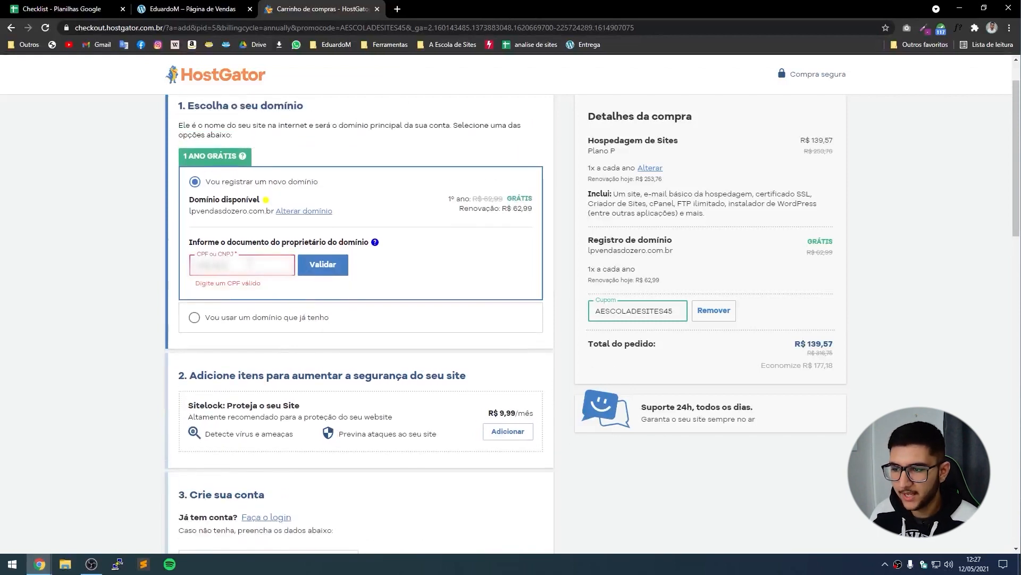
left_click(334, 268)
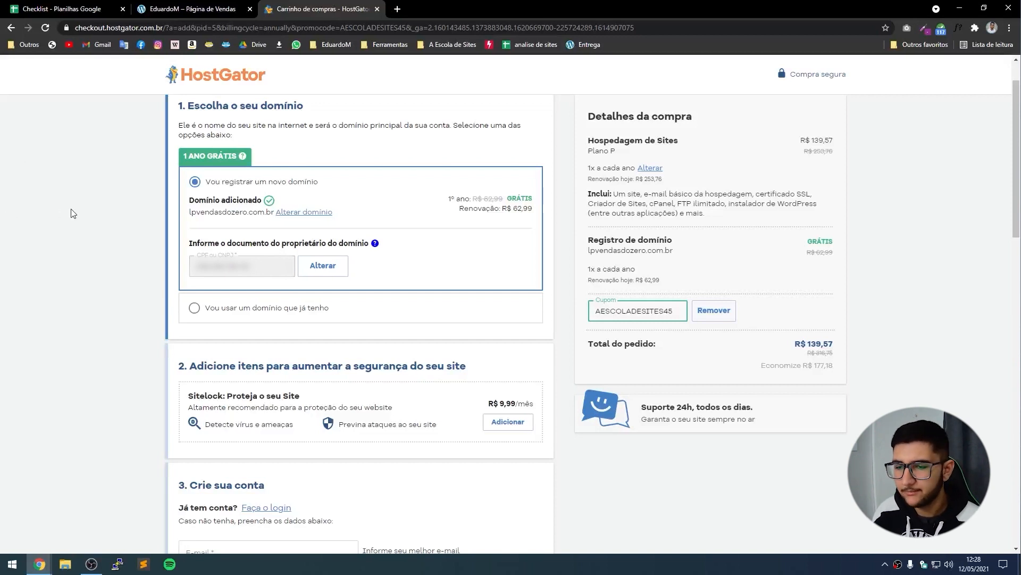
Enter the account e-mail address and repeat it in the Confirme seu e-mail field.
scroll(72, 213, "down", 1)
scroll(73, 213, "down", 4)
scroll(73, 213, "up", 1)
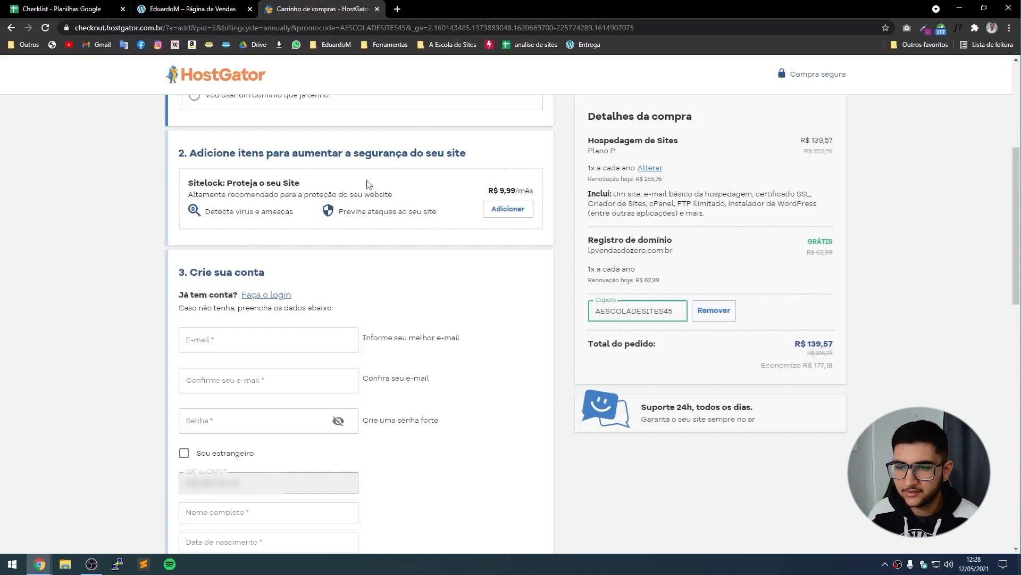
scroll(266, 229, "down", 2)
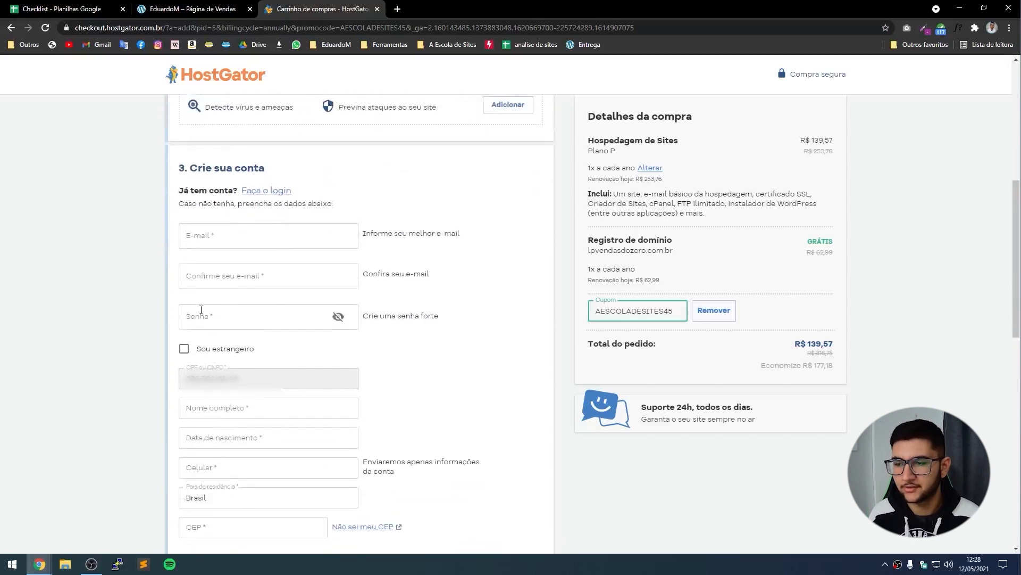
scroll(218, 225, "down", 1)
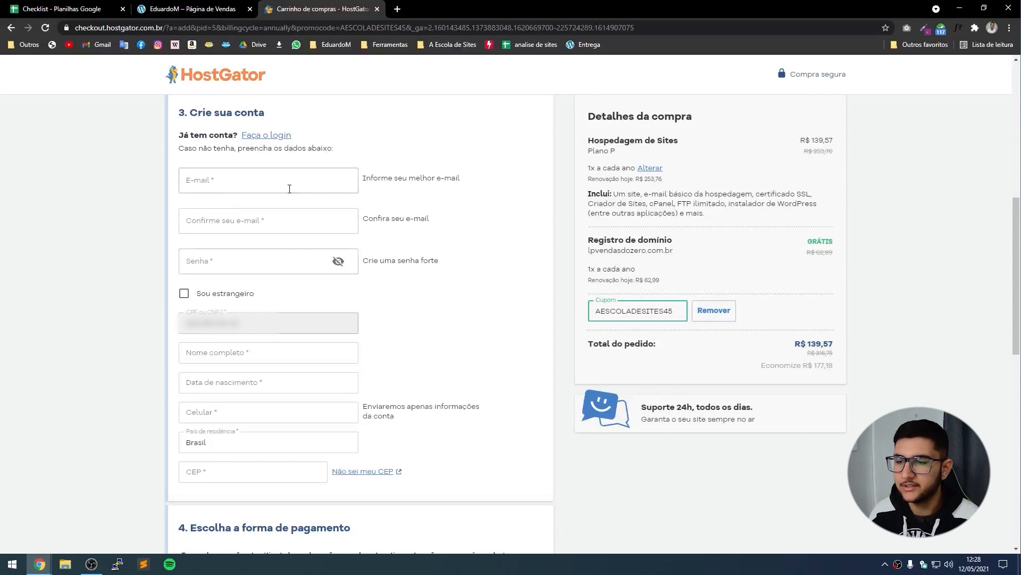
left_click(249, 183)
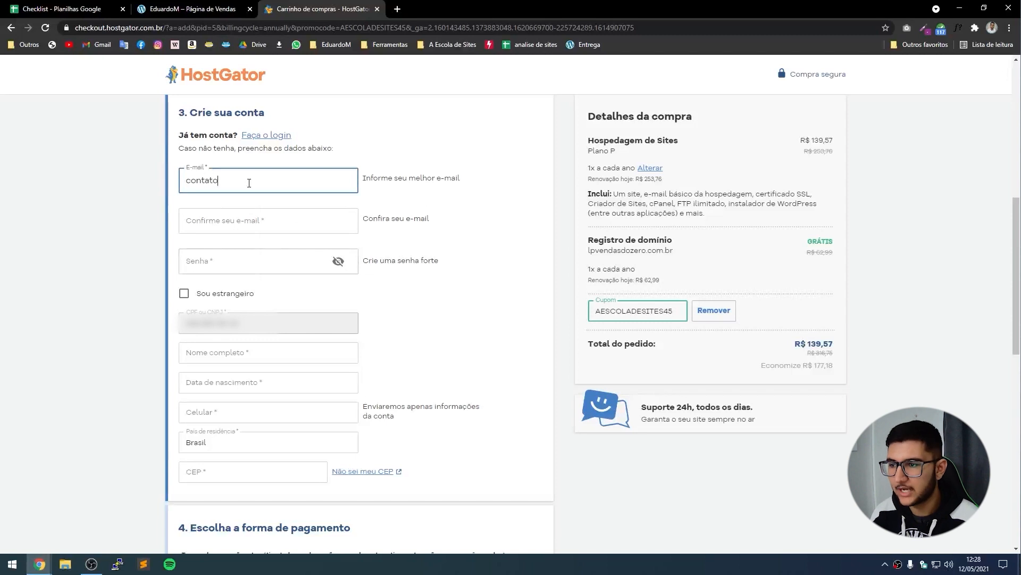
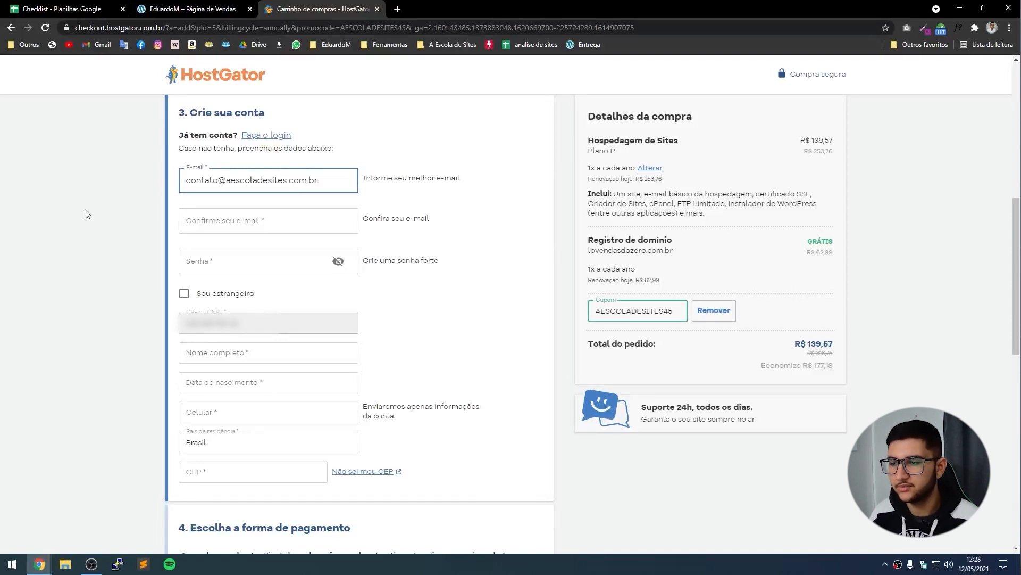
triple_click(257, 180)
left_click(246, 214)
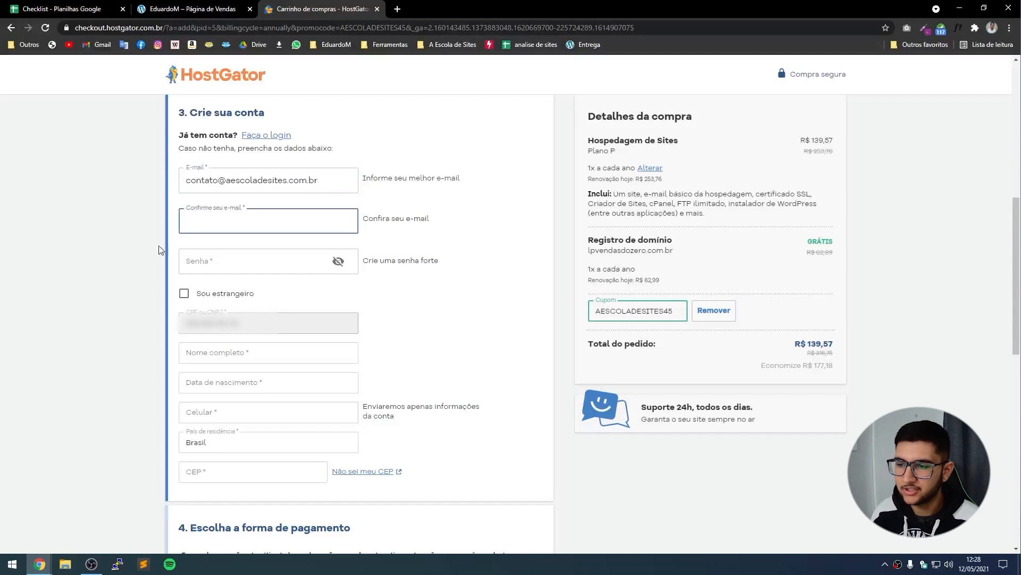
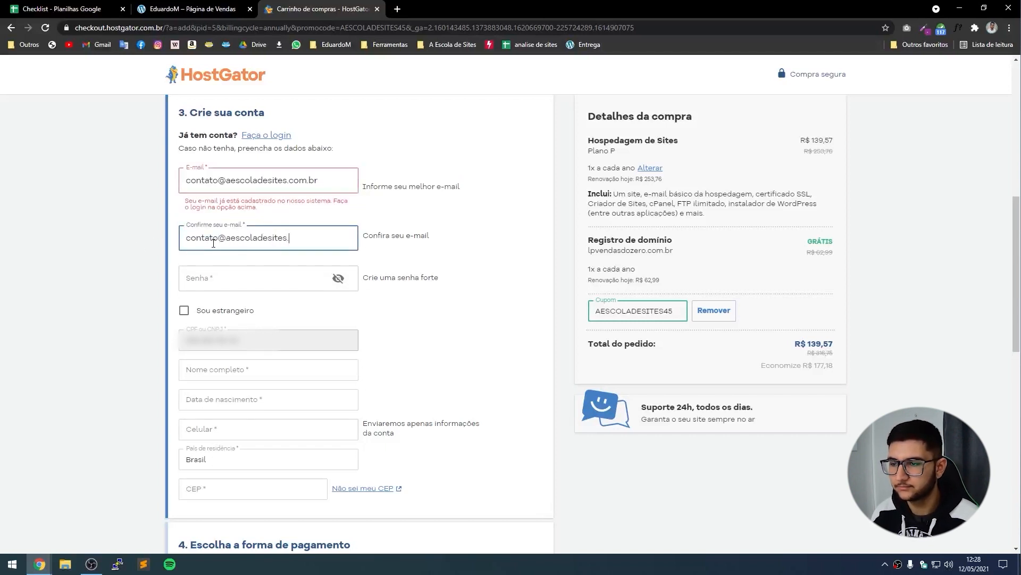
left_click(419, 248)
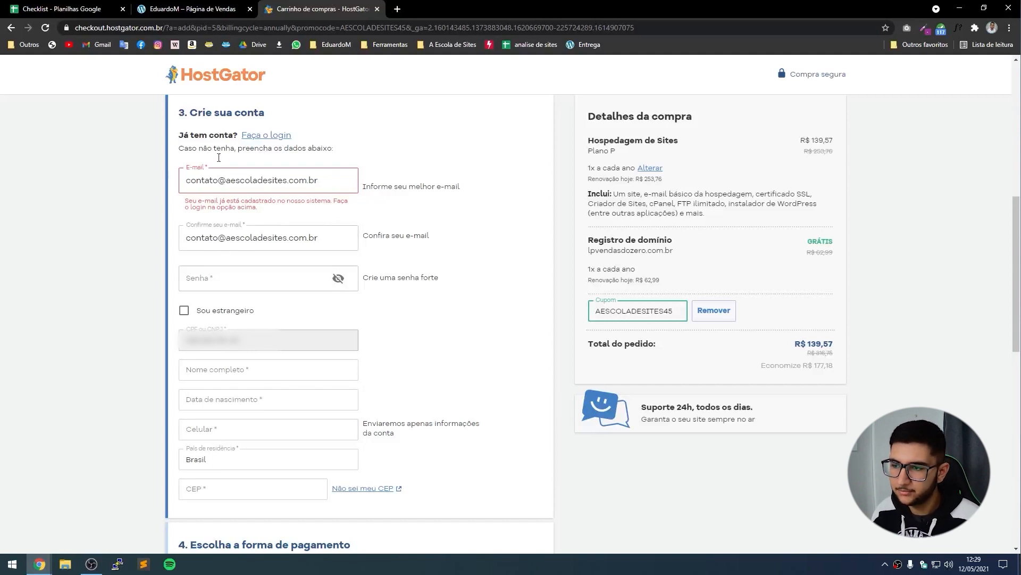
Set the account password in the Senha field.
scroll(247, 219, "down", 1)
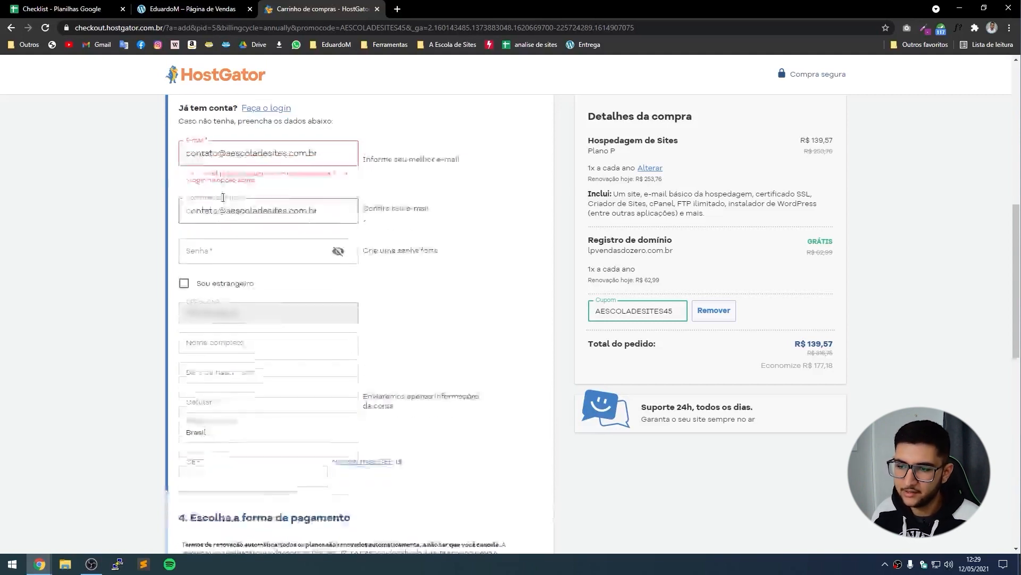
left_click(205, 235)
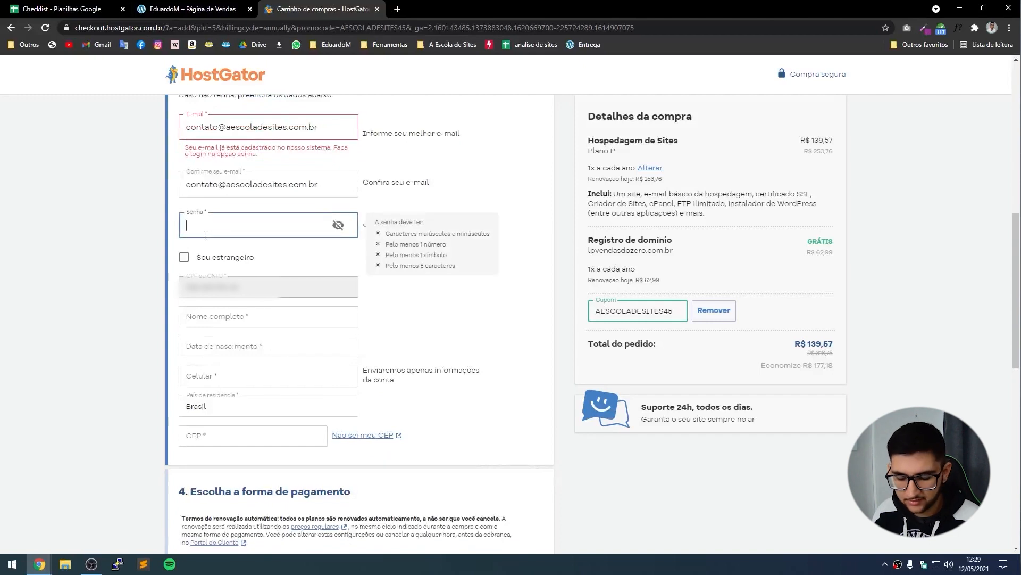
type("••••••••••••")
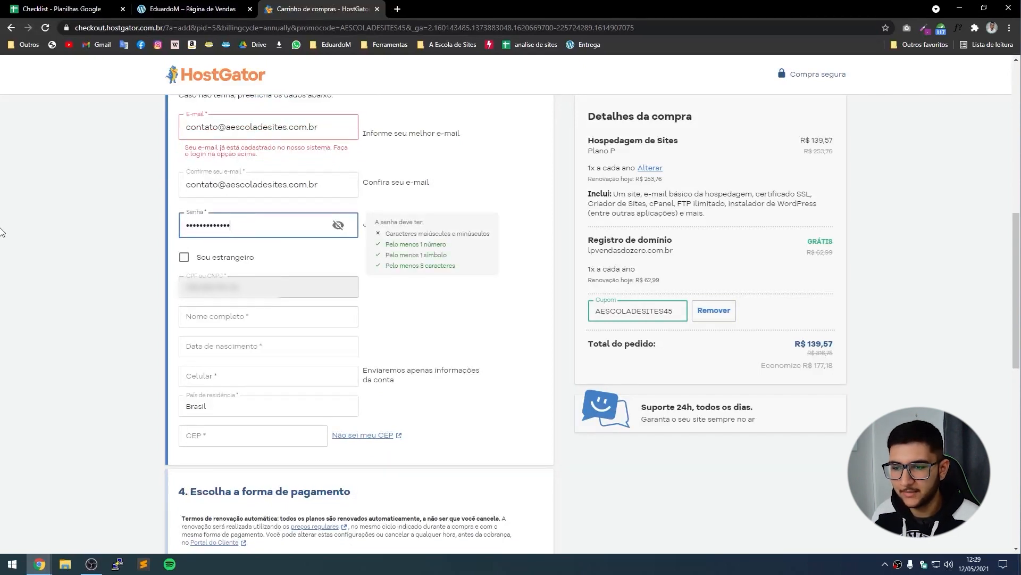
left_click(1, 234)
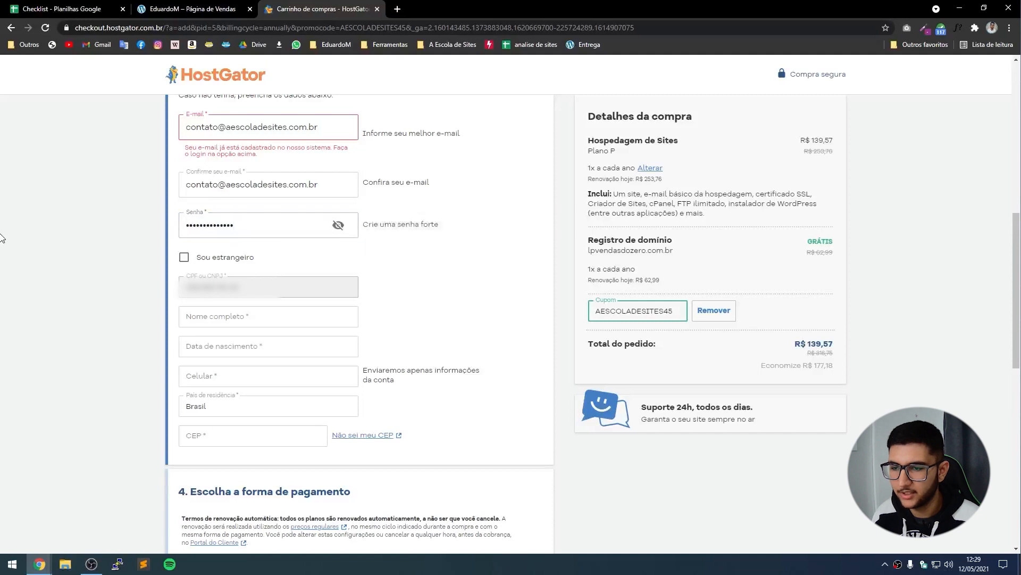
Fill in the customer's full name, birth date and phone number, and start on the CEP.
scroll(286, 191, "down", 1)
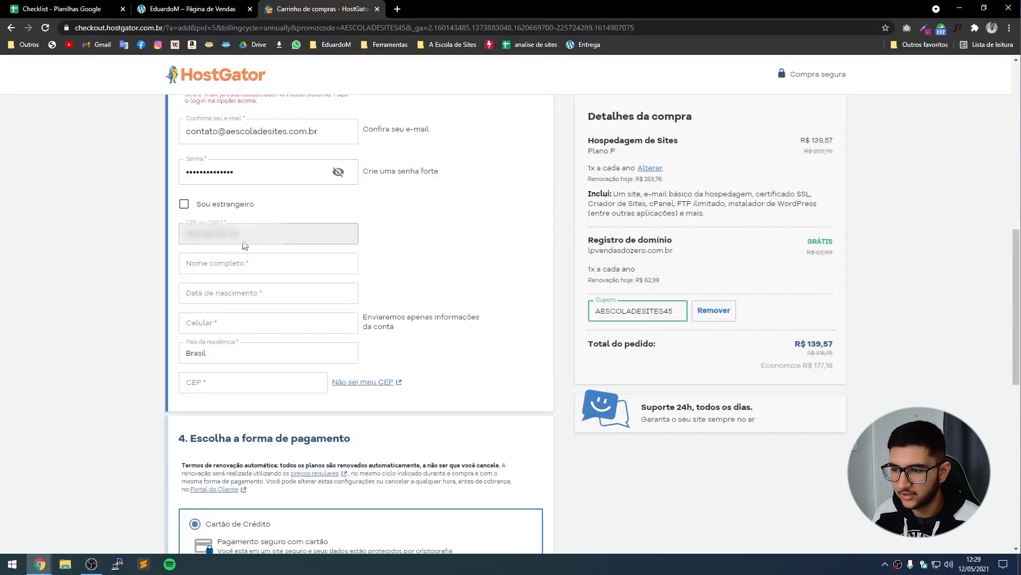
scroll(208, 282, "down", 1)
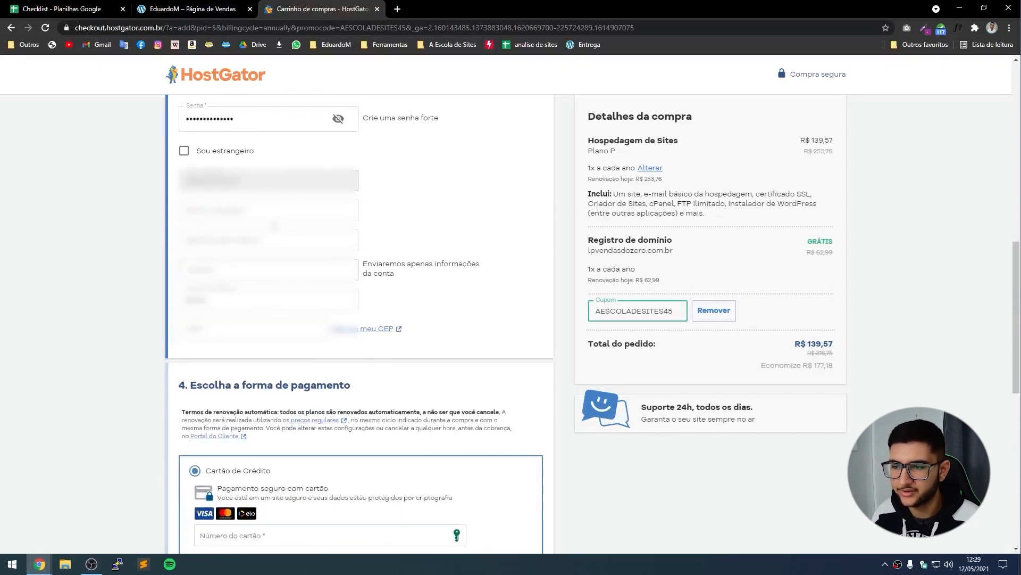
left_click(203, 211)
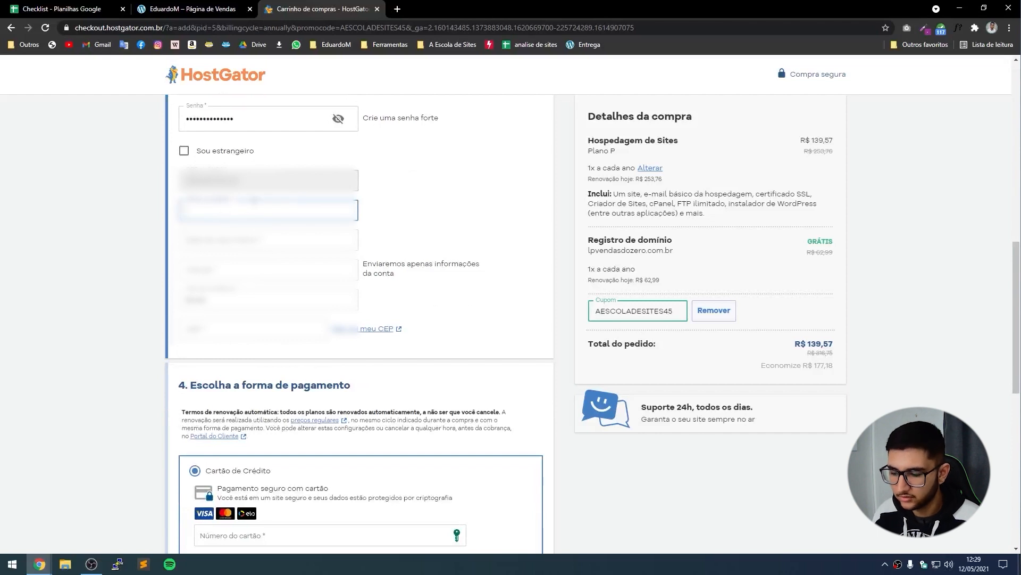
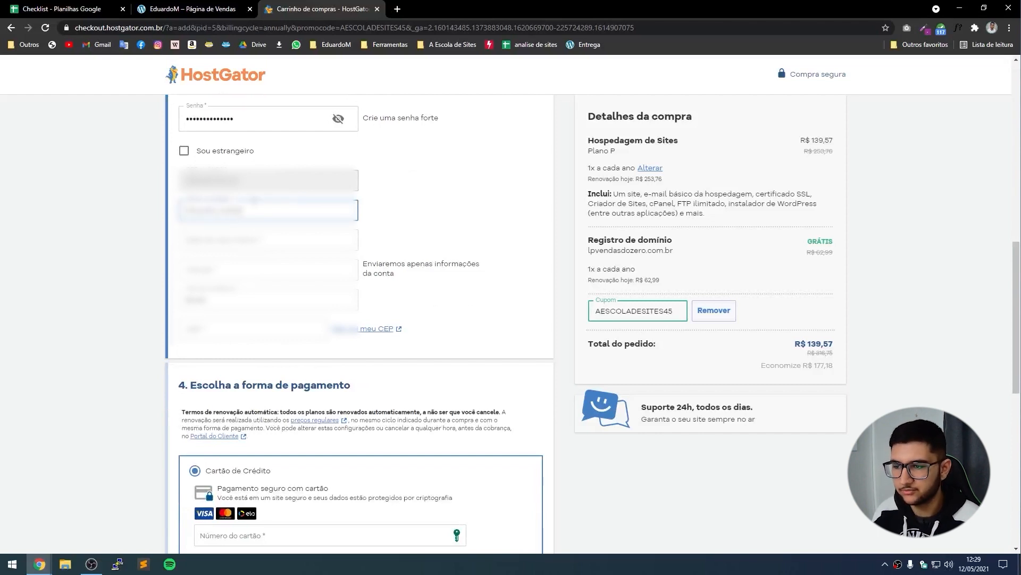
type("achado")
key("Tab")
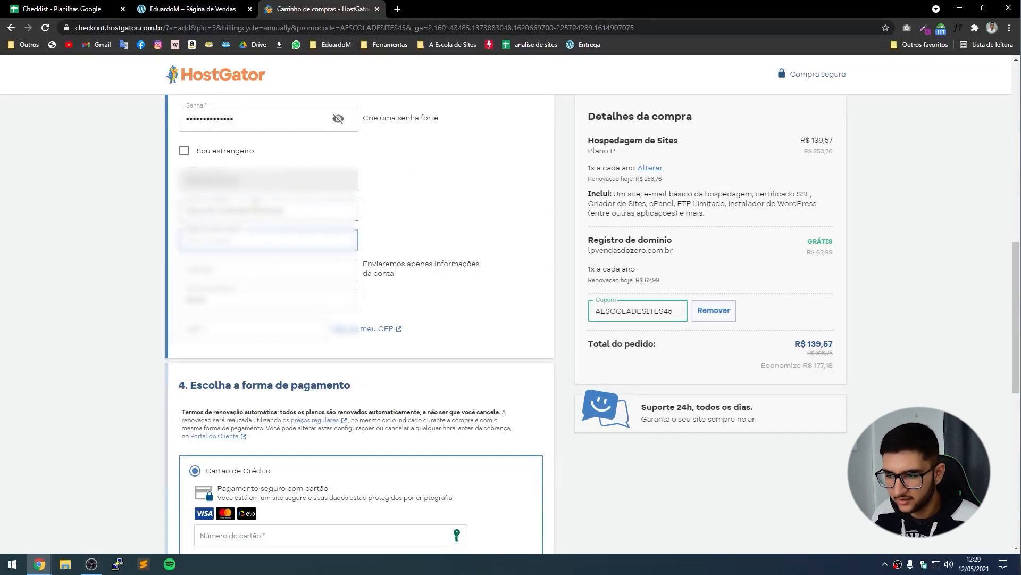
type("0")
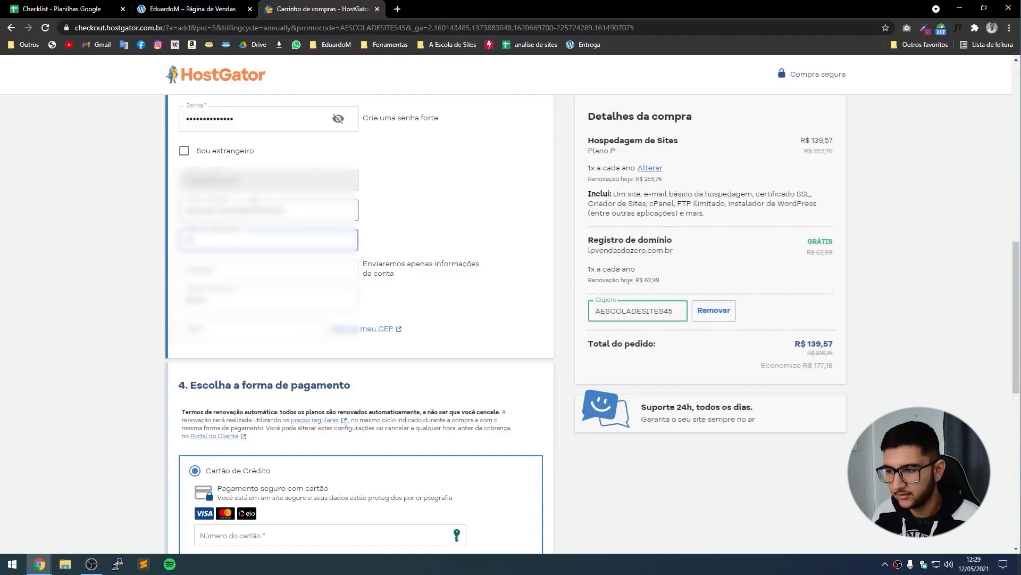
type("0000000")
key("Tab")
type("0")
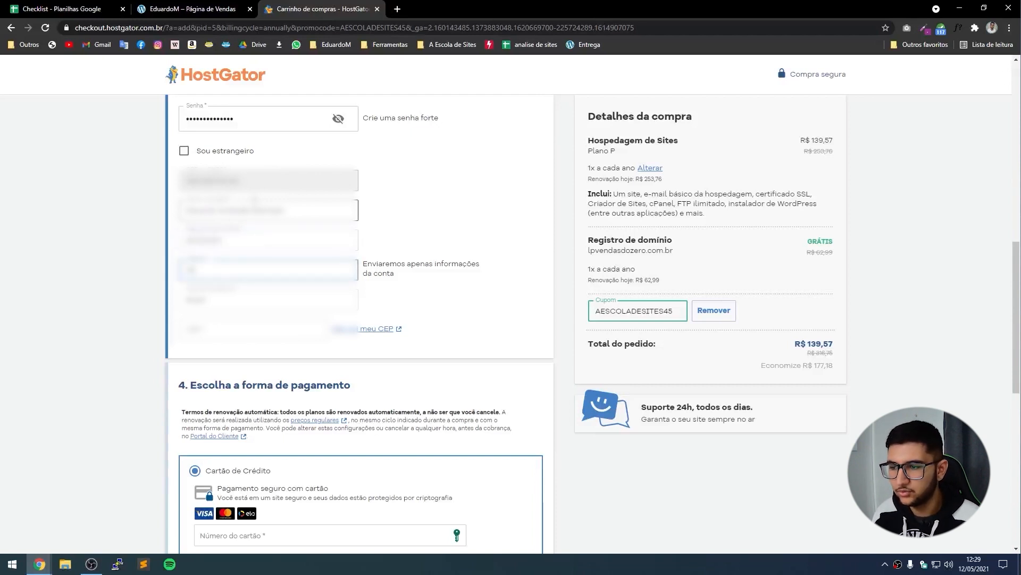
type("000000")
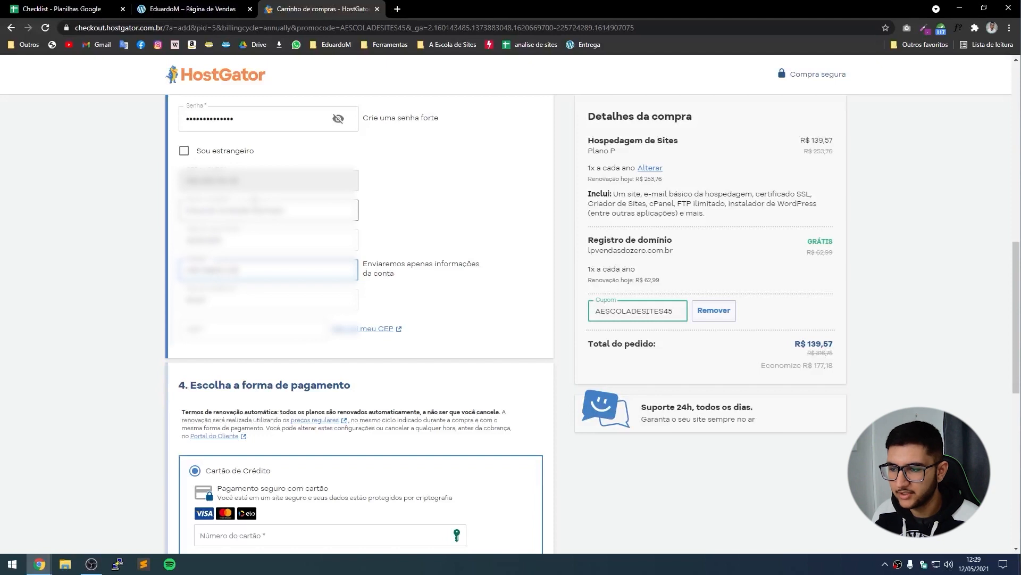
left_click(211, 329)
type("00")
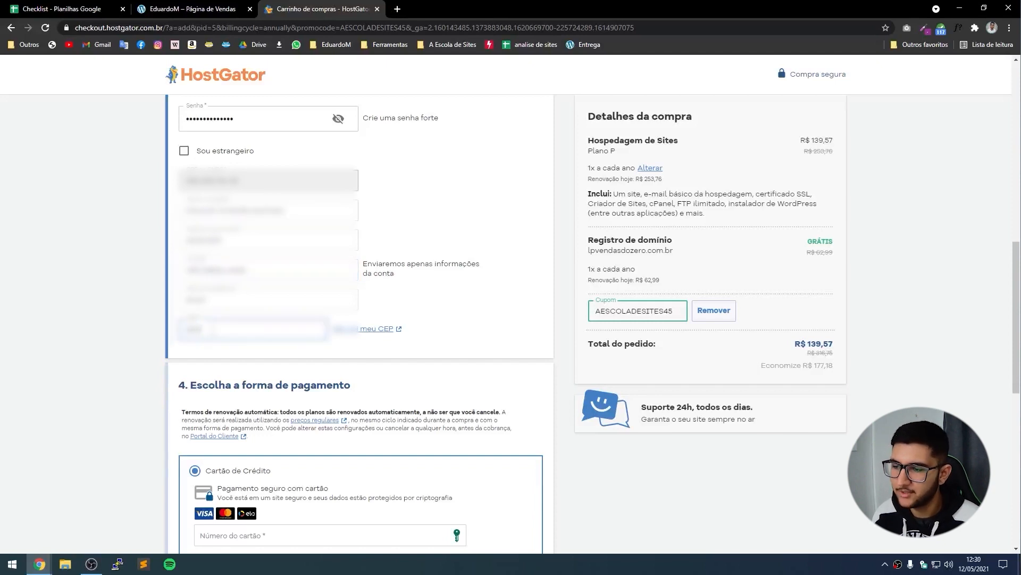
type("00")
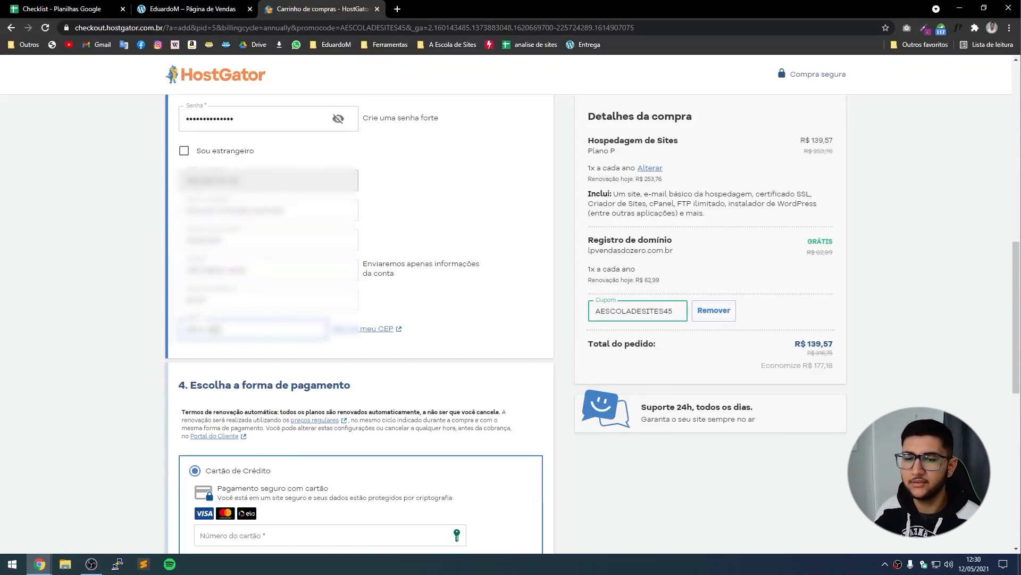
scroll(281, 301, "down", 1)
scroll(271, 303, "up", 2)
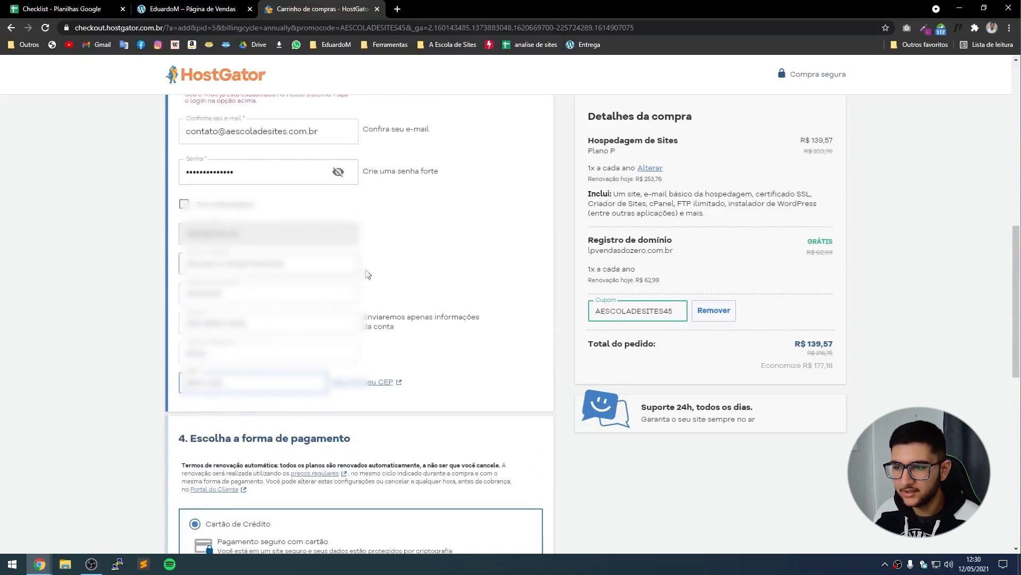
scroll(49, 316, "up", 2)
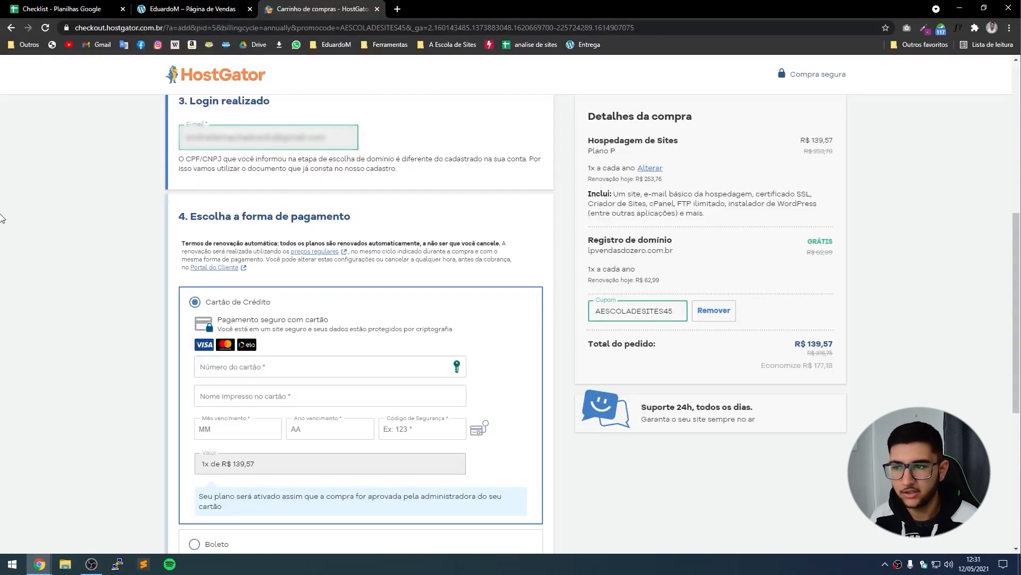
scroll(234, 311, "down", 2)
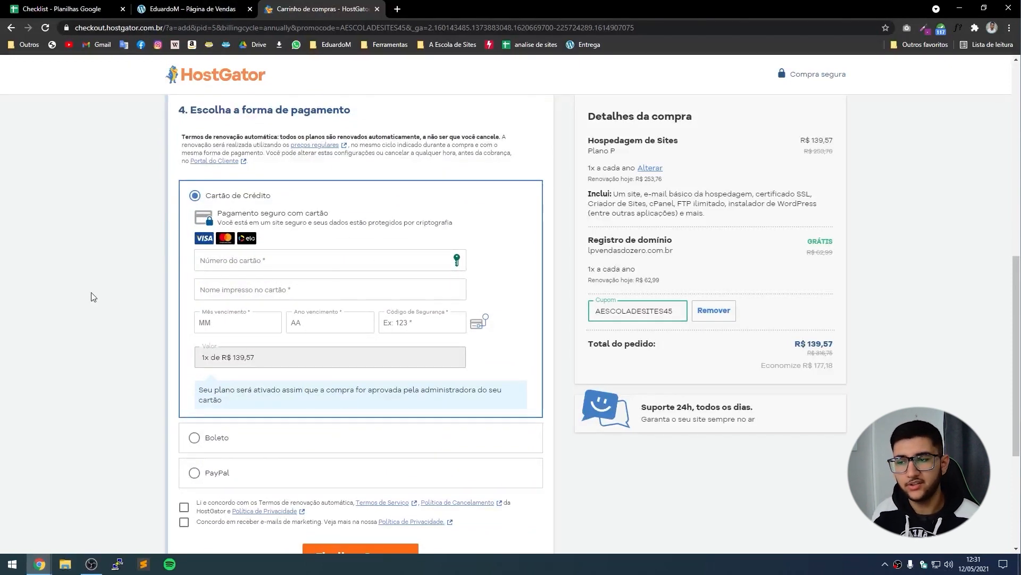
left_click(215, 439)
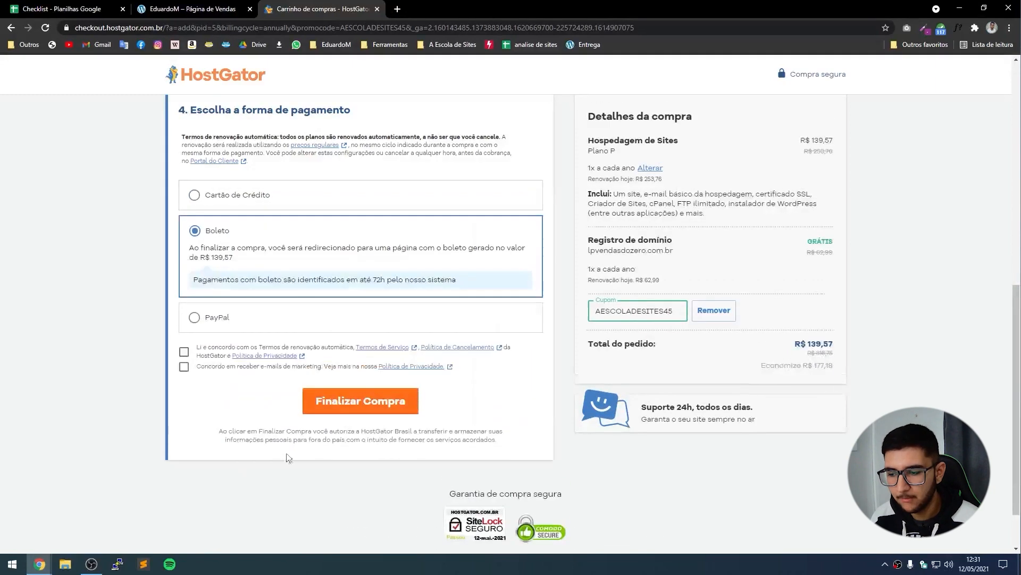
left_click(211, 321)
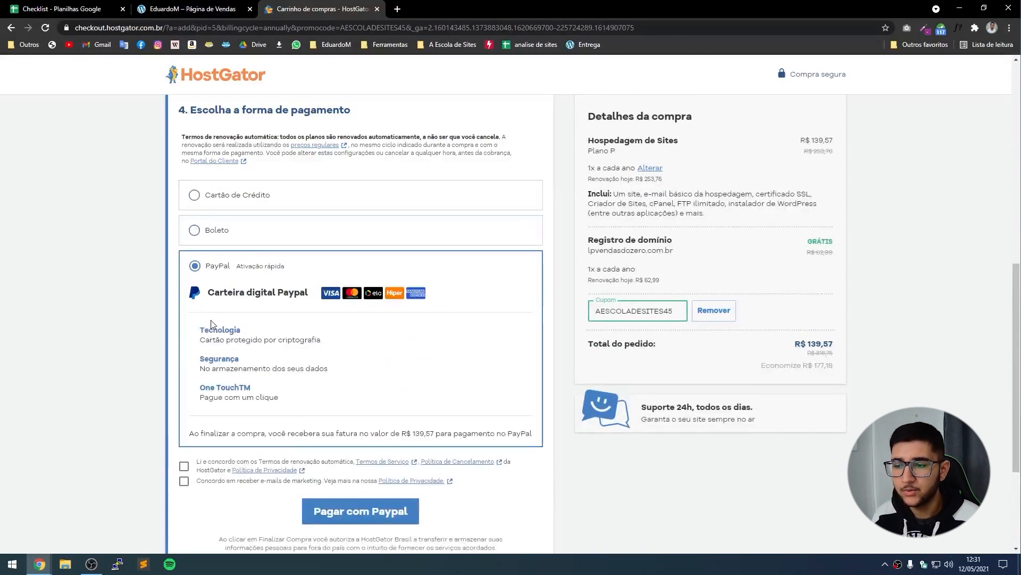
left_click(250, 200)
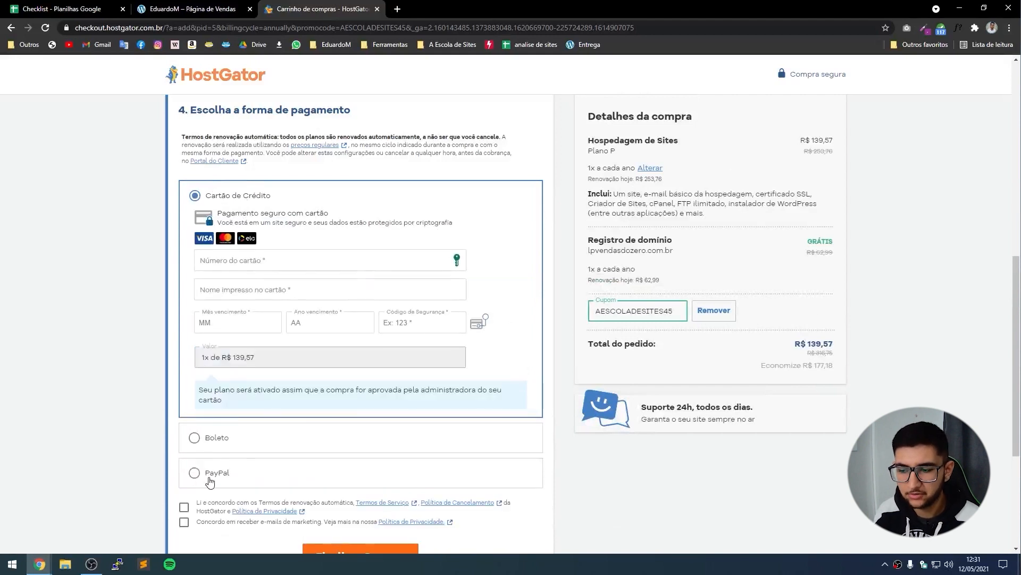
left_click(210, 480)
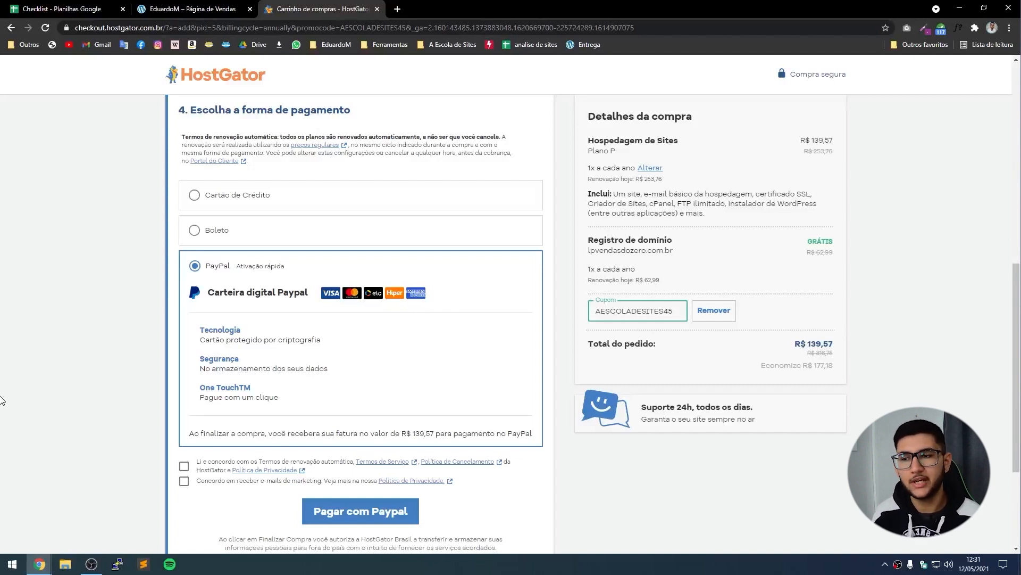
left_click(217, 230)
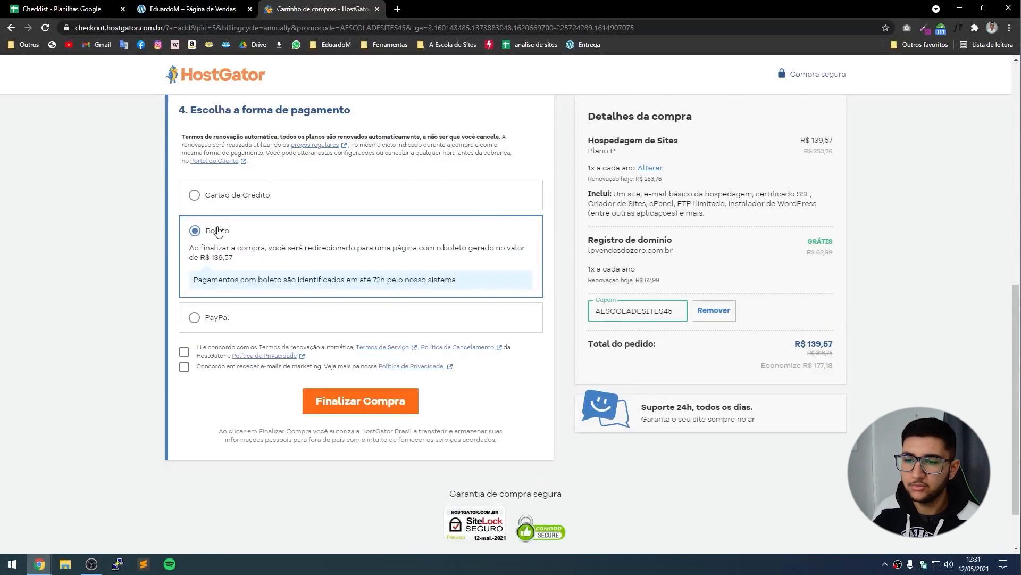
left_click_drag(385, 280, 372, 281)
left_click(372, 281)
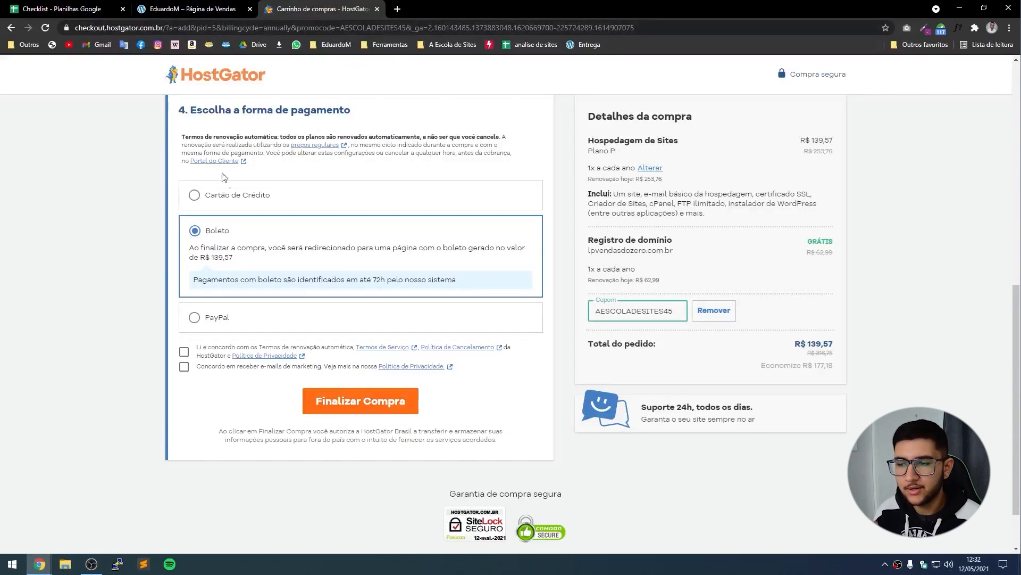
left_click(230, 196)
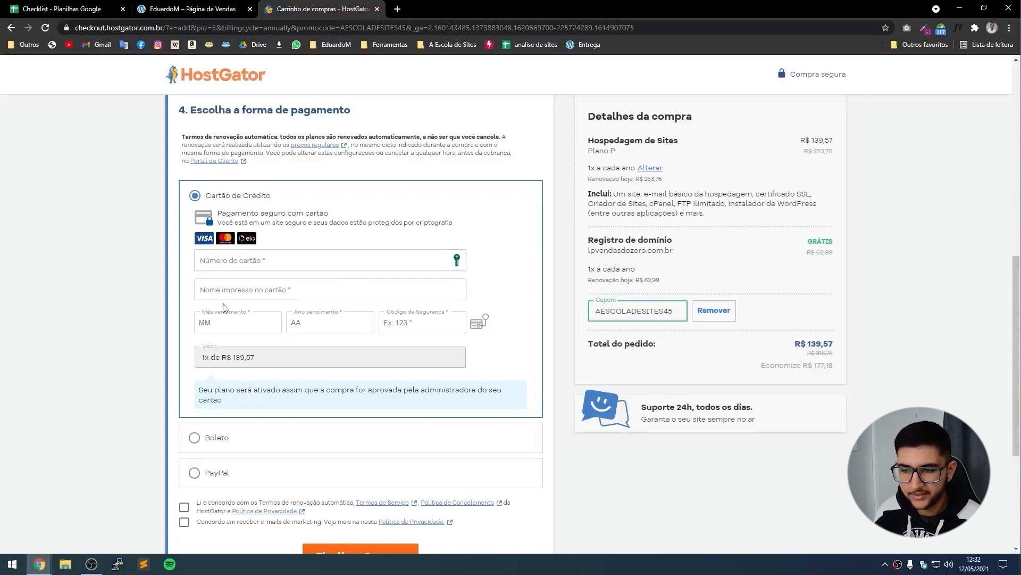
scroll(181, 331, "down", 2)
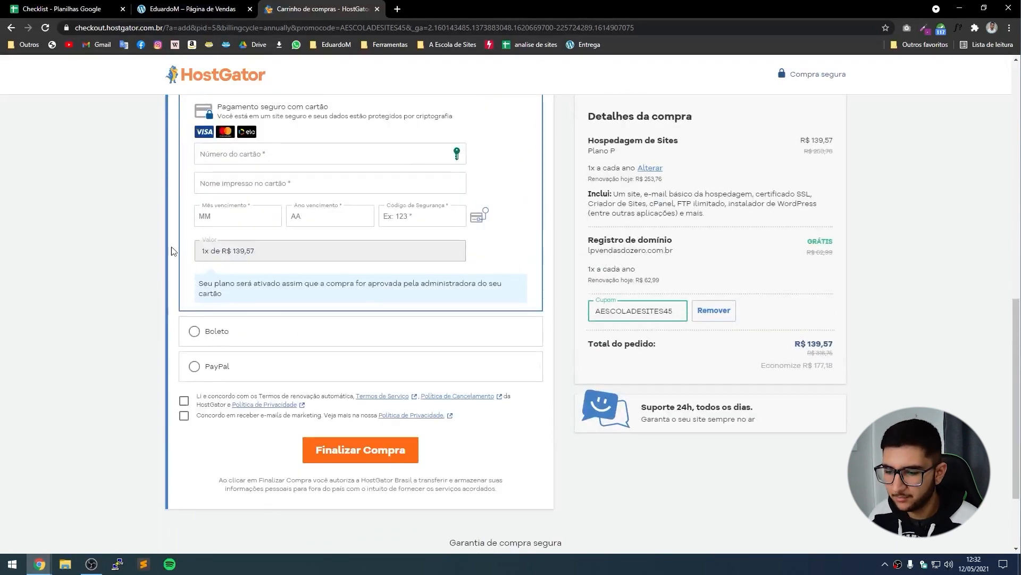
Accept the renewal terms and highlight the plan features and lpvendasdozero.com.br domain entry.
left_click(184, 400)
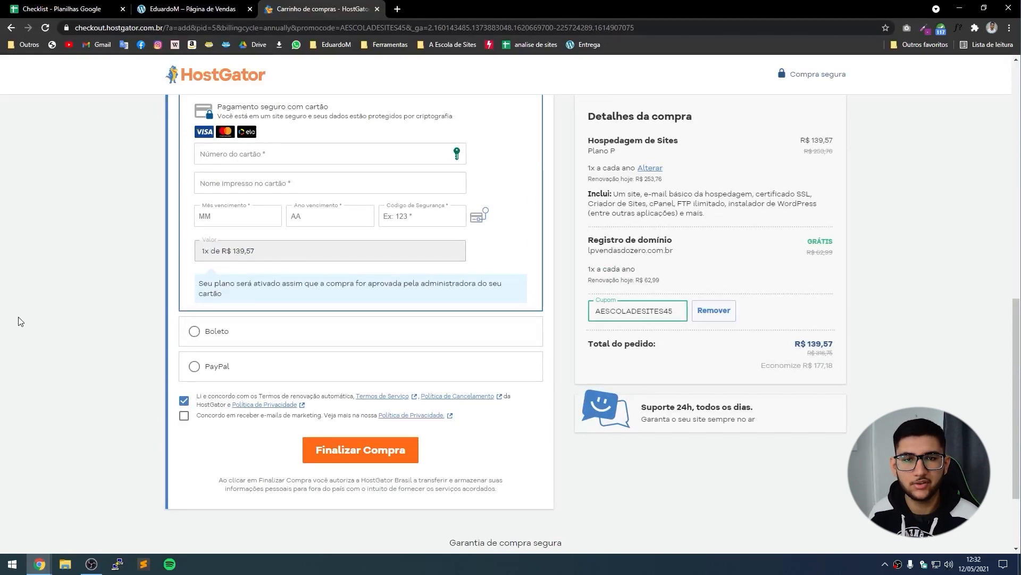
scroll(18, 317, "up", 1)
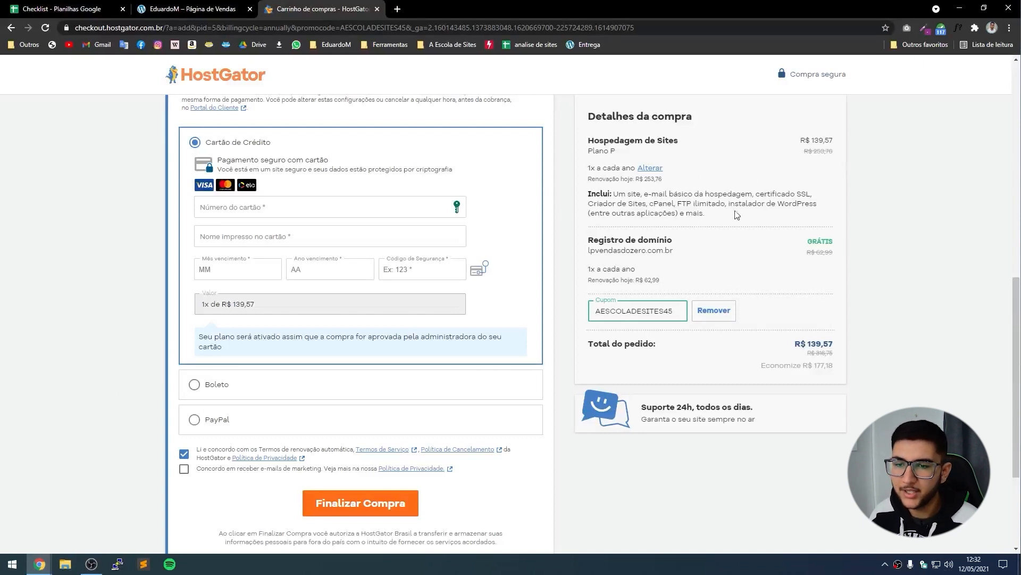
left_click_drag(707, 214, 614, 194)
left_click(627, 204)
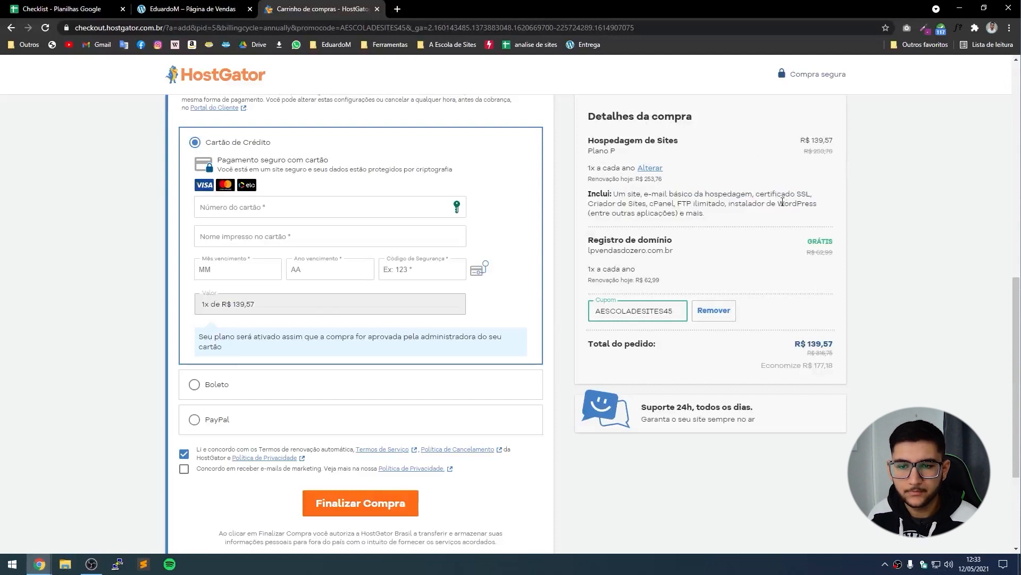
left_click_drag(684, 250, 596, 237)
left_click(639, 254)
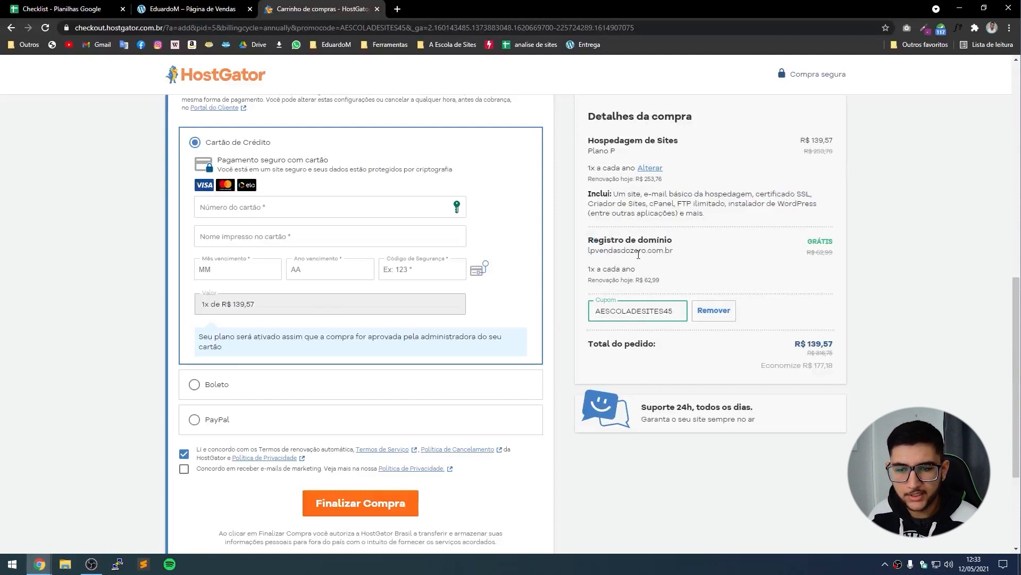
left_click_drag(684, 256, 591, 250)
left_click(591, 250)
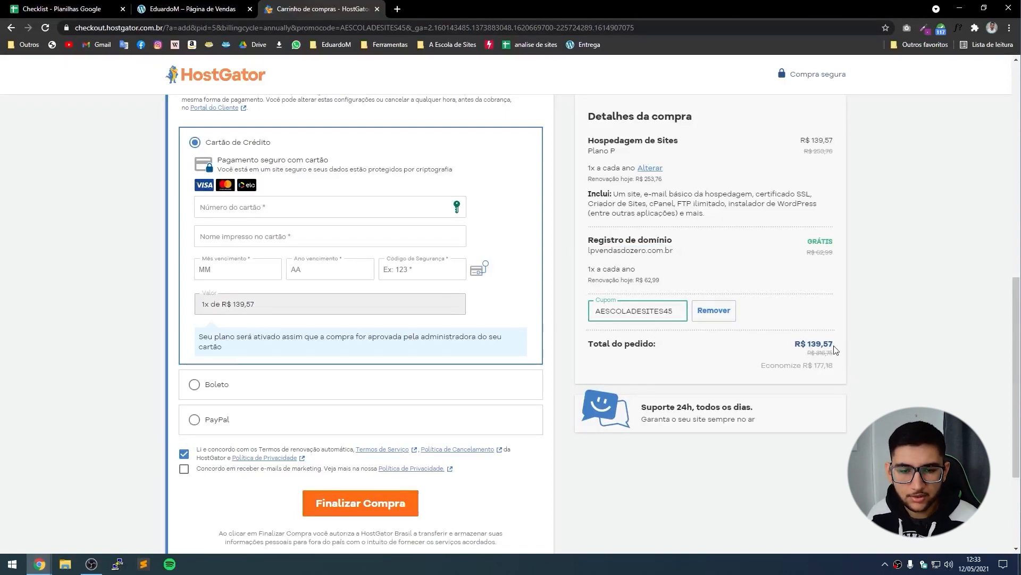
Highlight the order total of R$ 139,57 in the summary.
left_click_drag(835, 347, 814, 353)
left_click(818, 353)
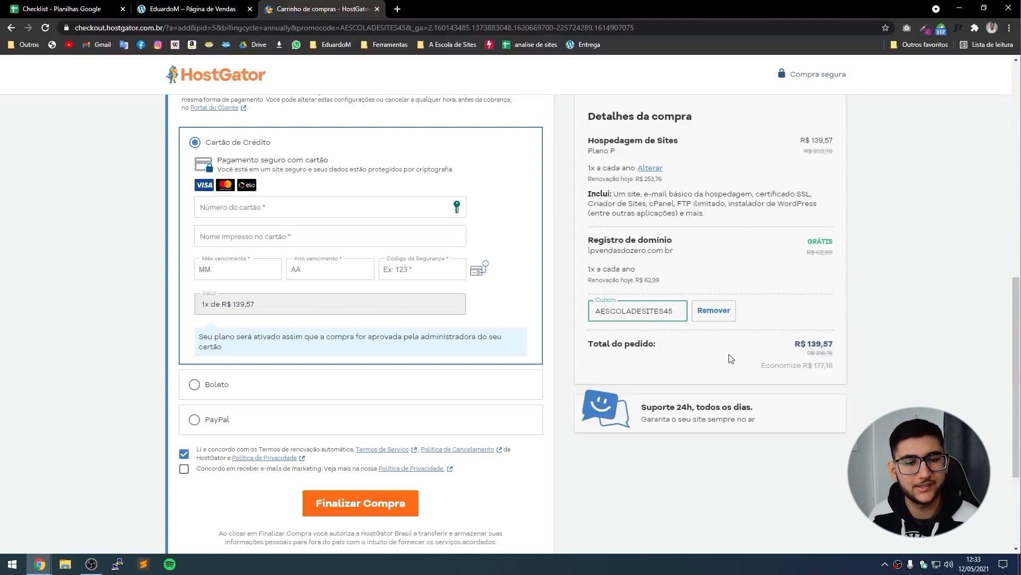
left_click_drag(814, 346, 833, 346)
left_click(812, 345)
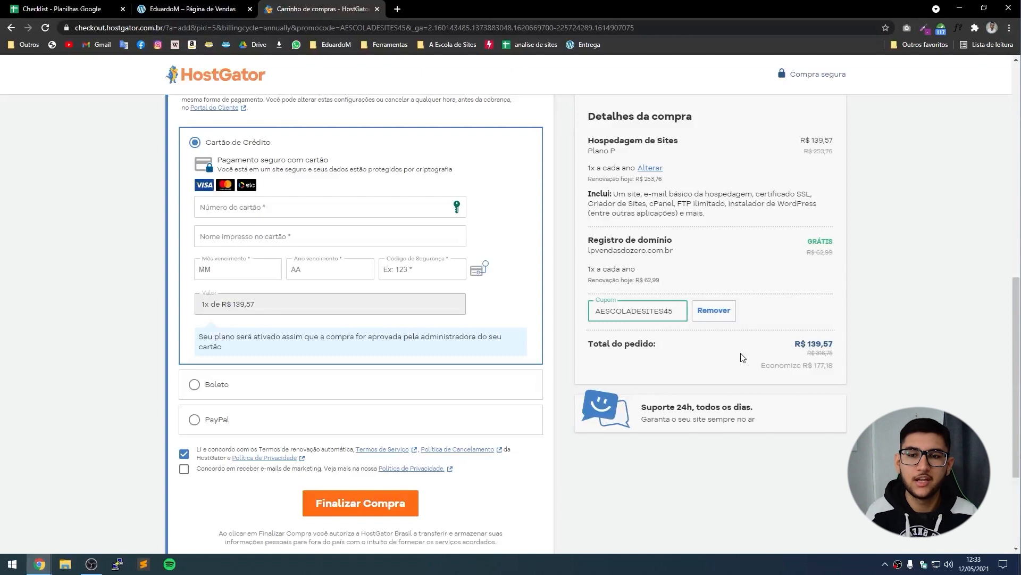
scroll(133, 349, "down", 1)
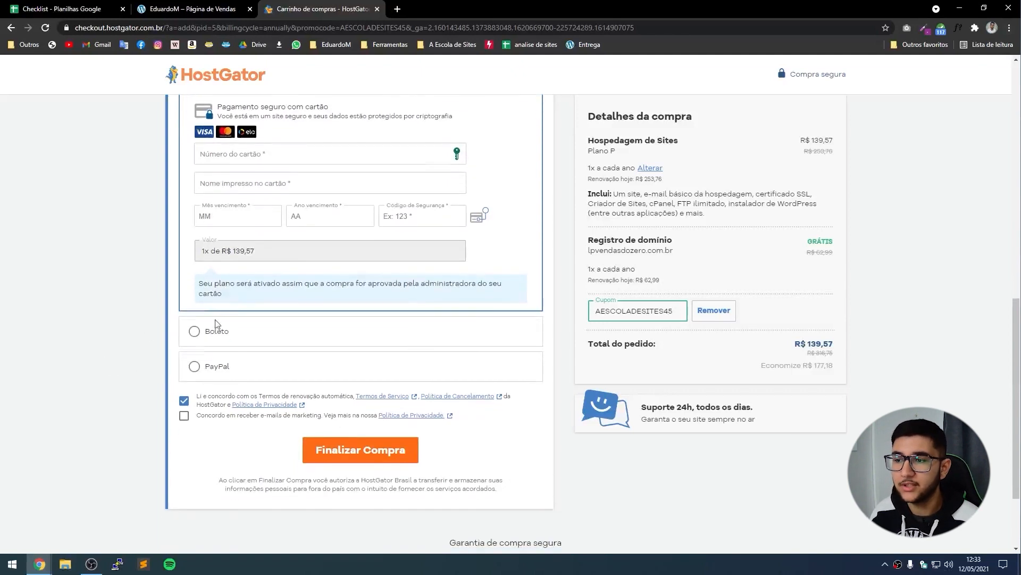
scroll(172, 335, "up", 1)
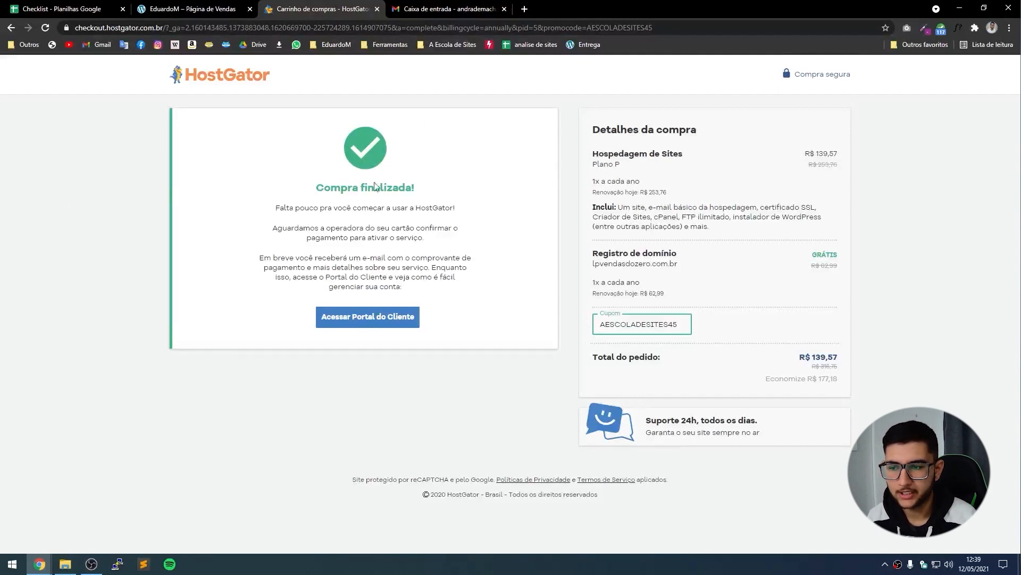
Read HostGator's 'Dados de acesso ao seu Plano P' e-mail in Gmail.
left_click(446, 13)
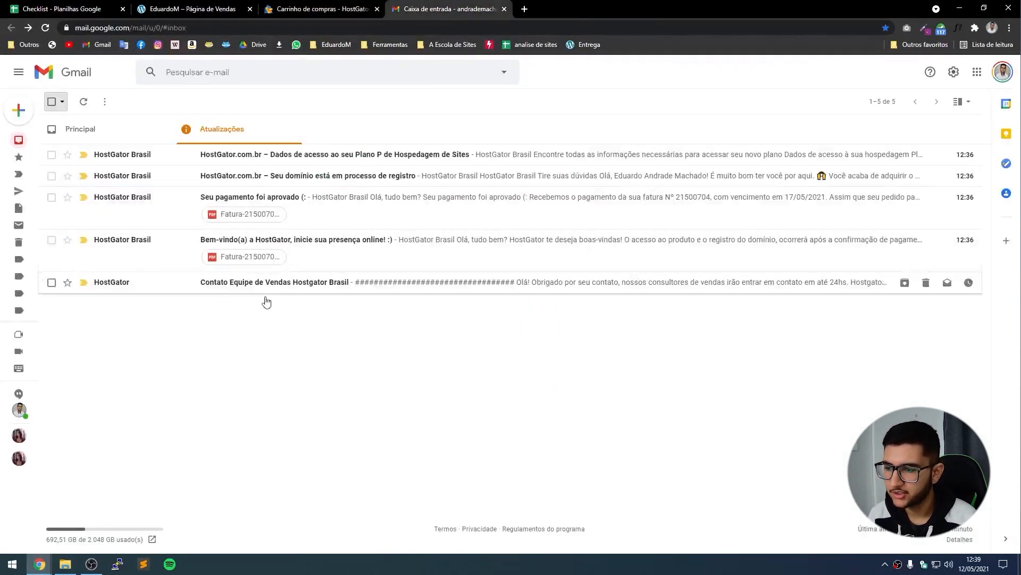
left_click(301, 162)
scroll(598, 232, "down", 6)
scroll(570, 251, "up", 1)
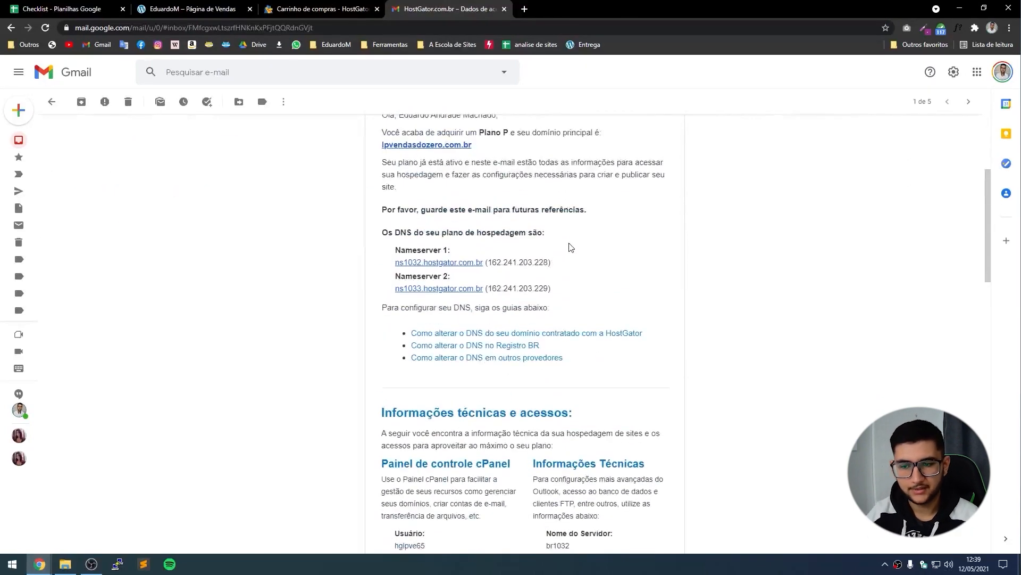
scroll(330, 249, "down", 4)
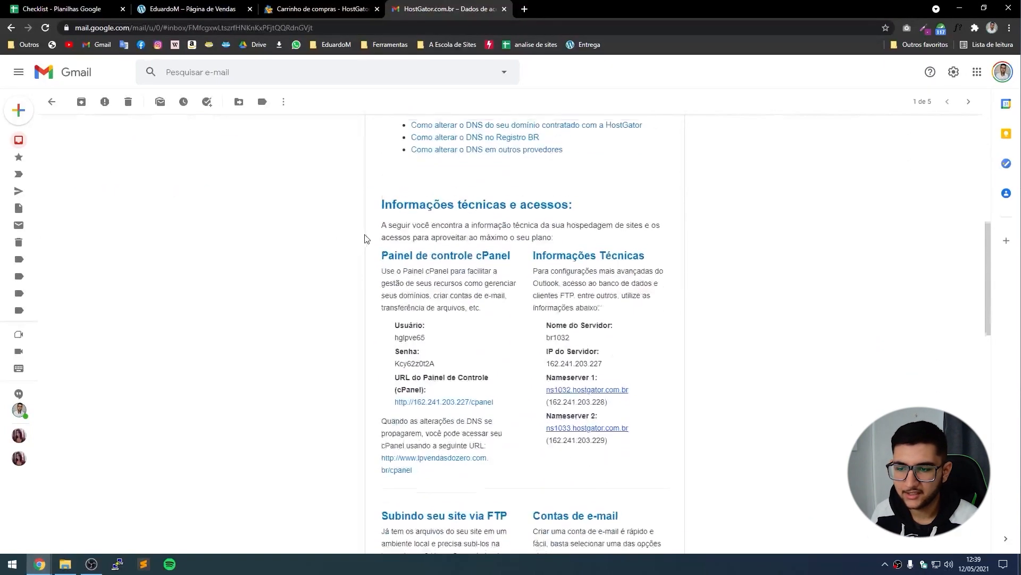
scroll(386, 273, "down", 3)
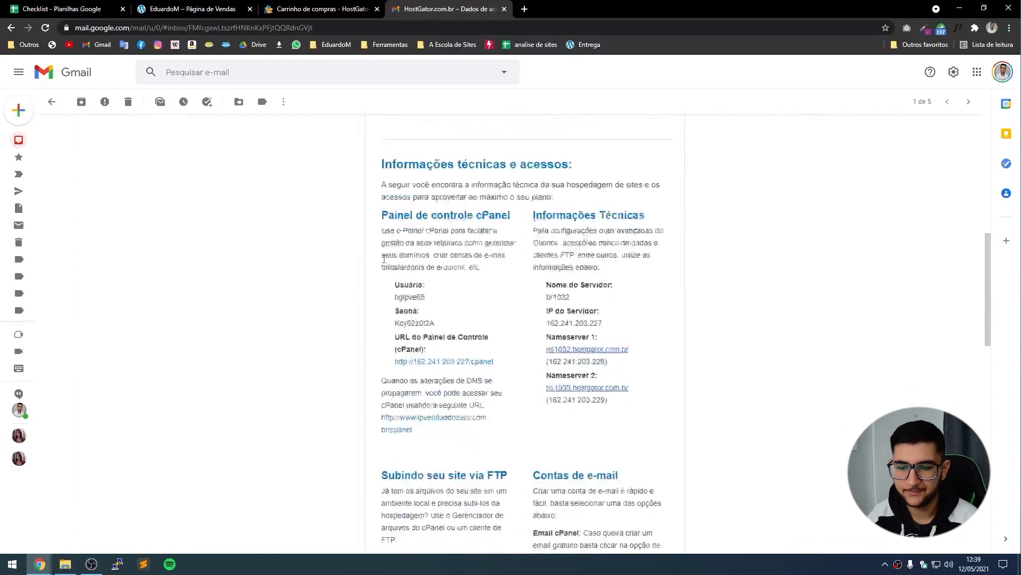
scroll(452, 244, "down", 4)
scroll(453, 243, "down", 2)
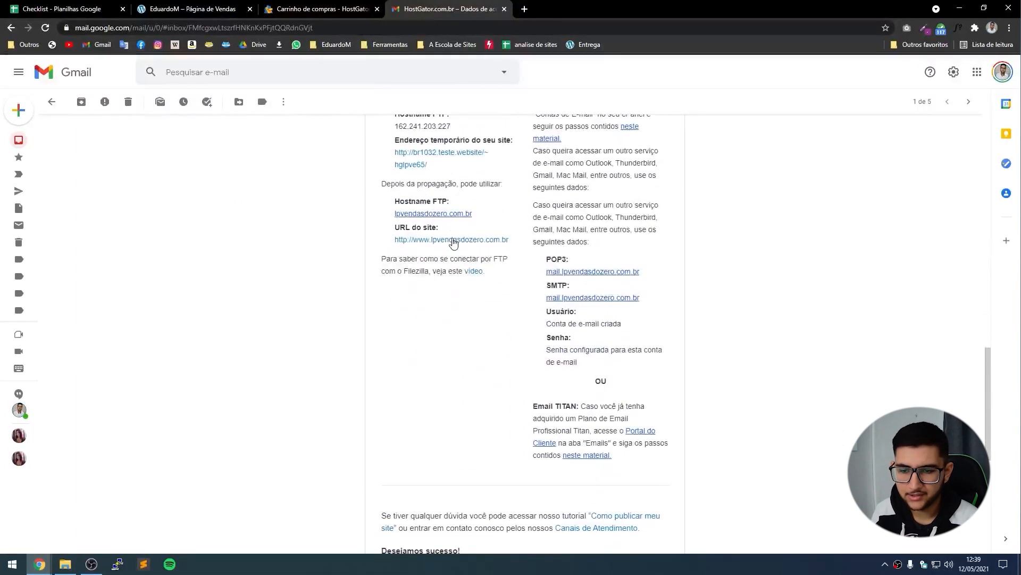
scroll(457, 240, "down", 5)
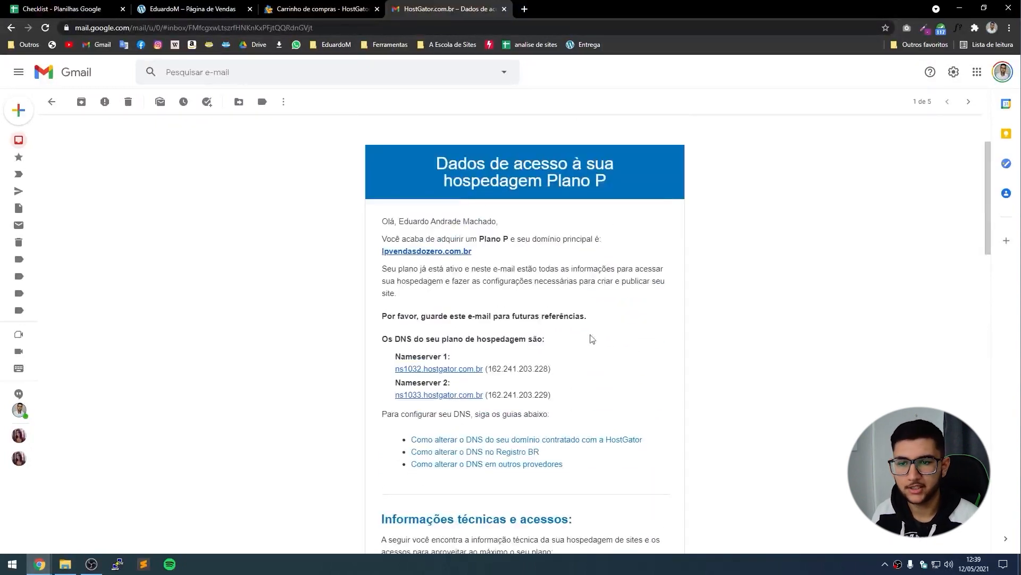
From the purchase page, enter the Portal do Cliente and dismiss the onboarding.
left_click(319, 9)
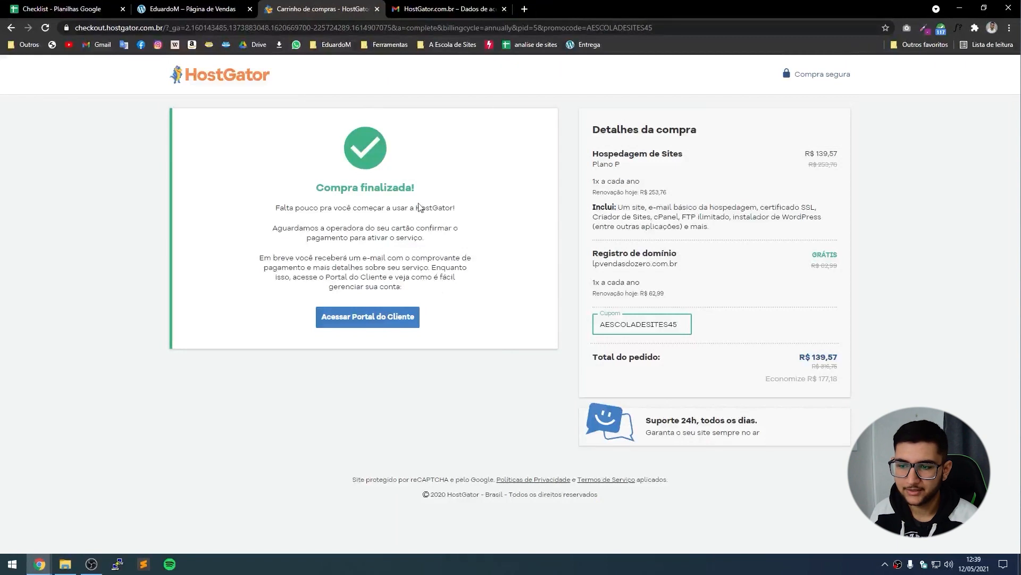
left_click(397, 325)
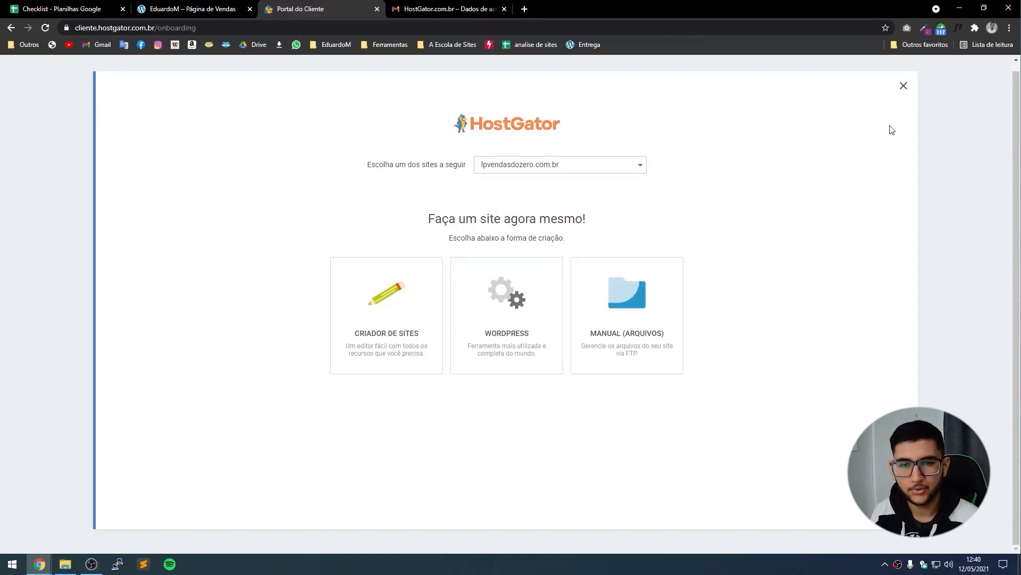
left_click(903, 87)
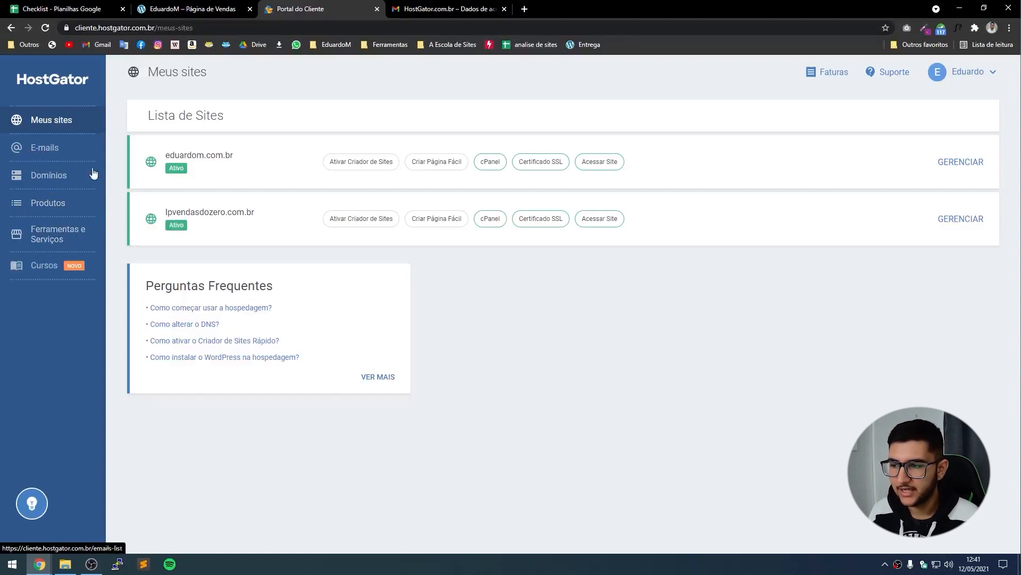
From the product list, launch Plano P's cPanel in a new tab and return to the portal.
left_click(47, 208)
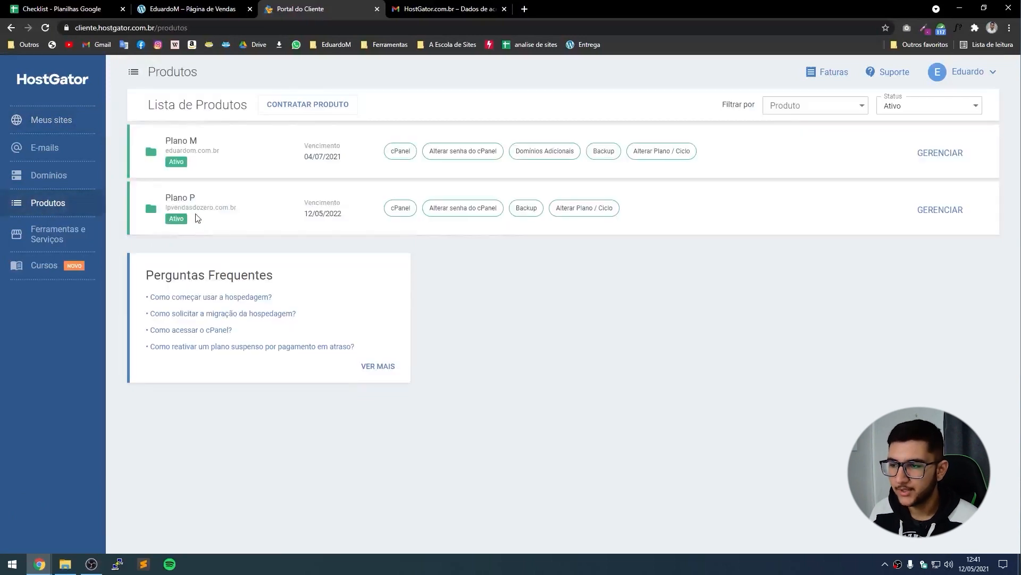
left_click_drag(244, 207, 177, 201)
left_click(194, 209)
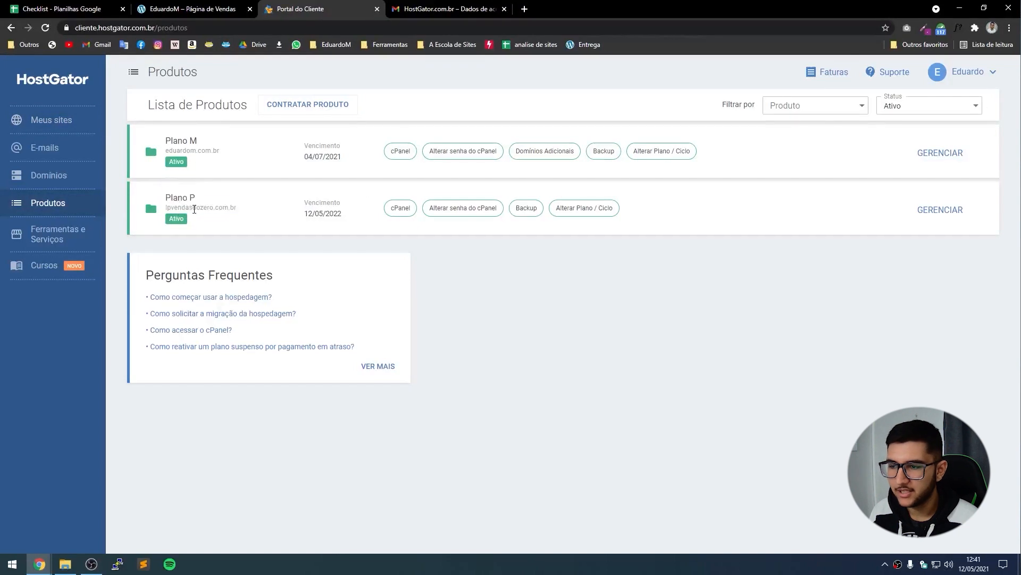
left_click(401, 209)
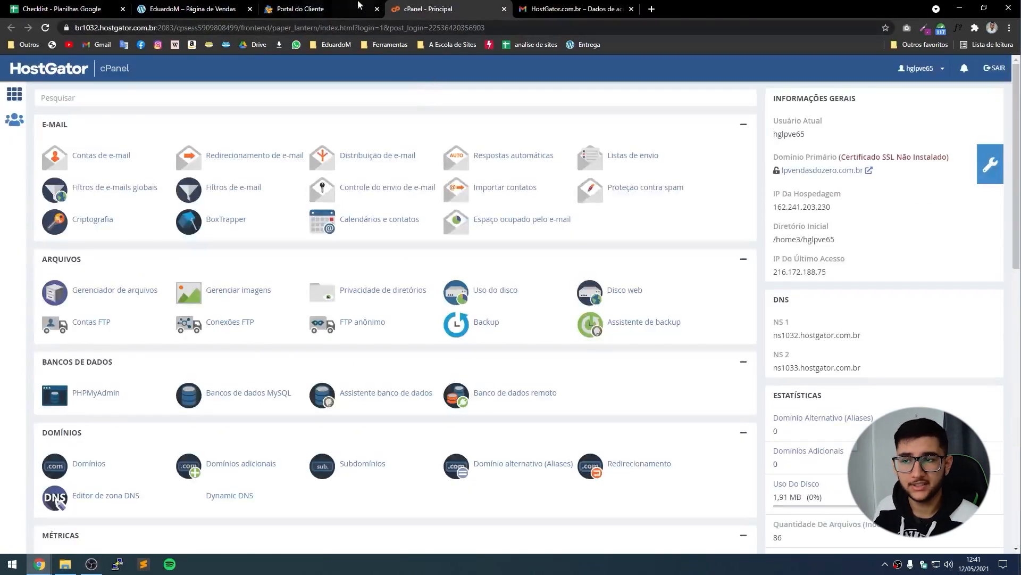
key("ctrl+shift+Tab")
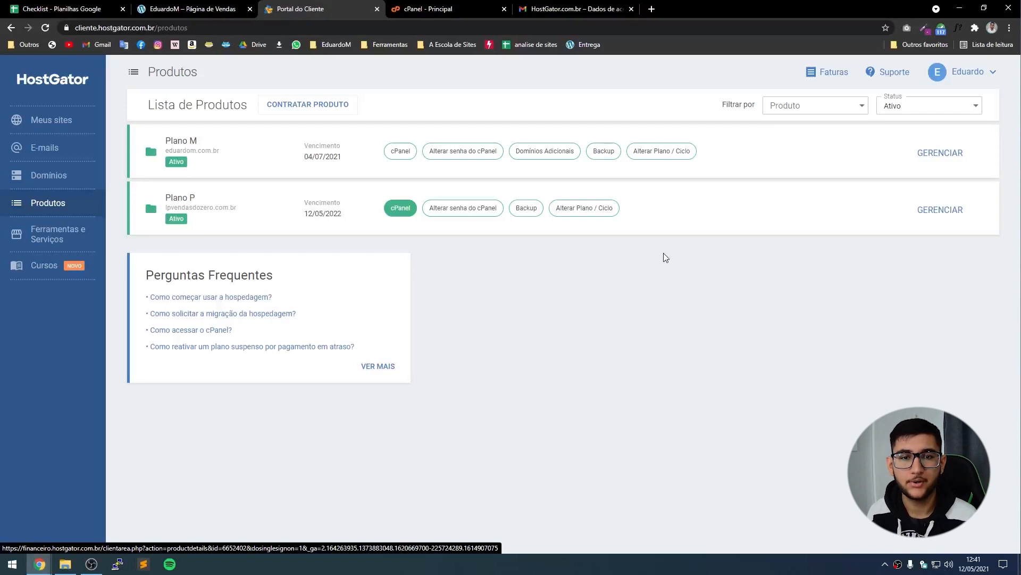
left_click(890, 79)
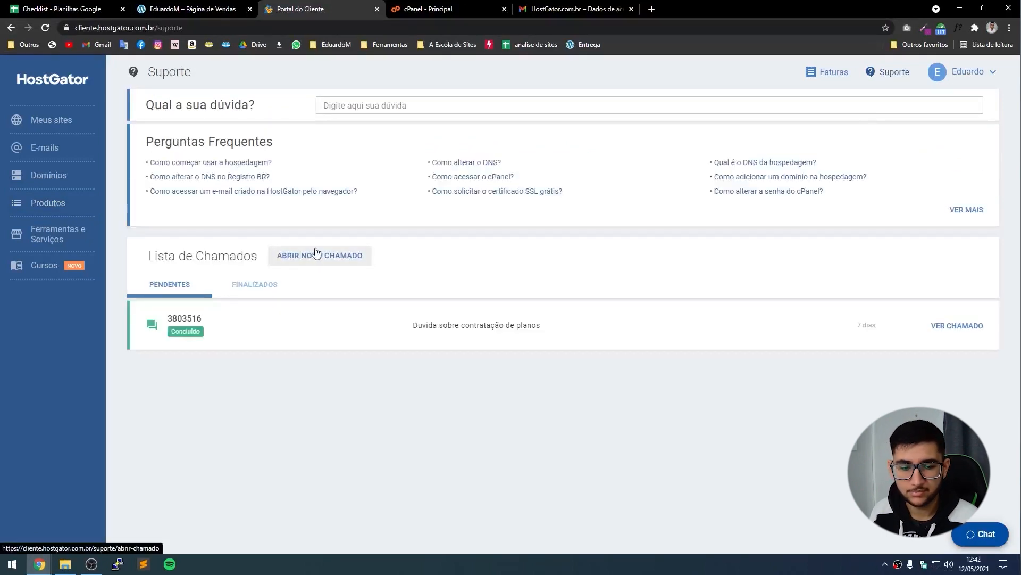
left_click(978, 537)
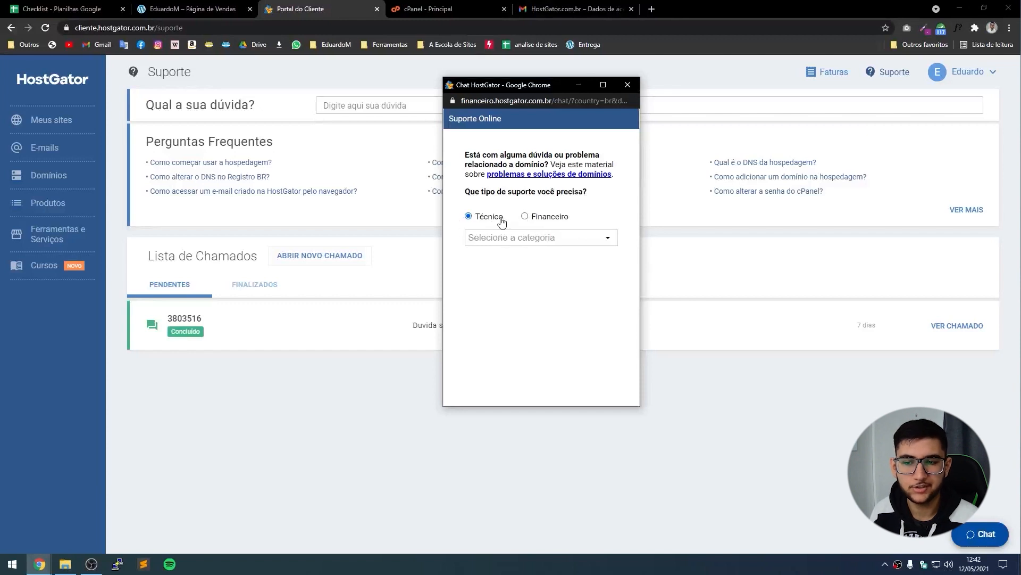
left_click(547, 238)
left_click(526, 263)
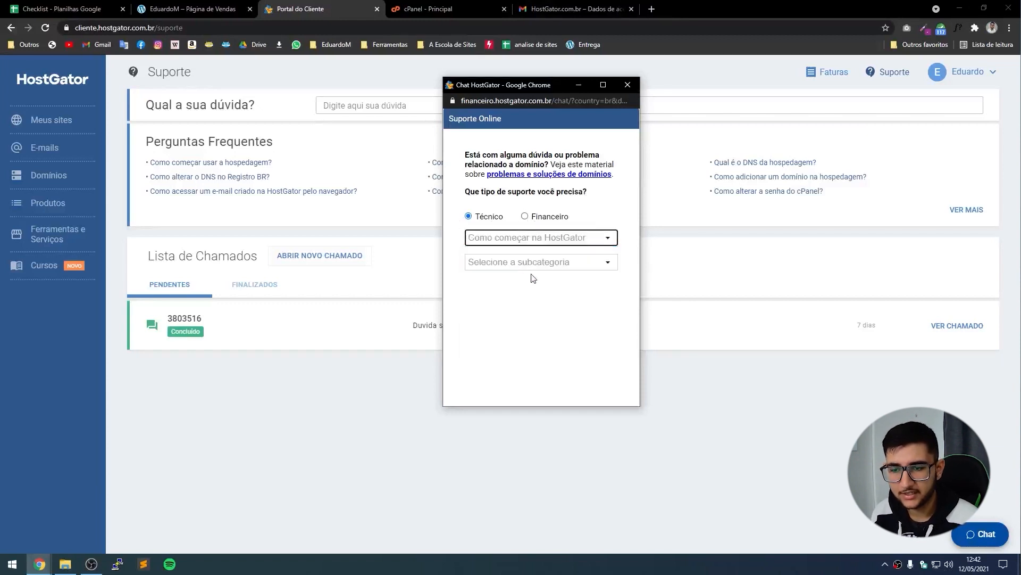
left_click(534, 263)
left_click(527, 283)
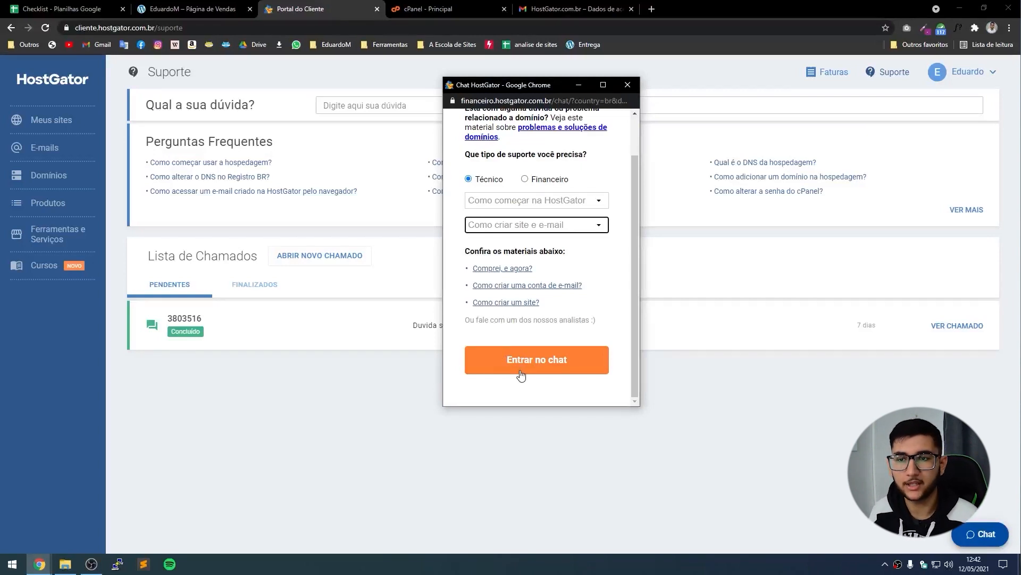
left_click(629, 86)
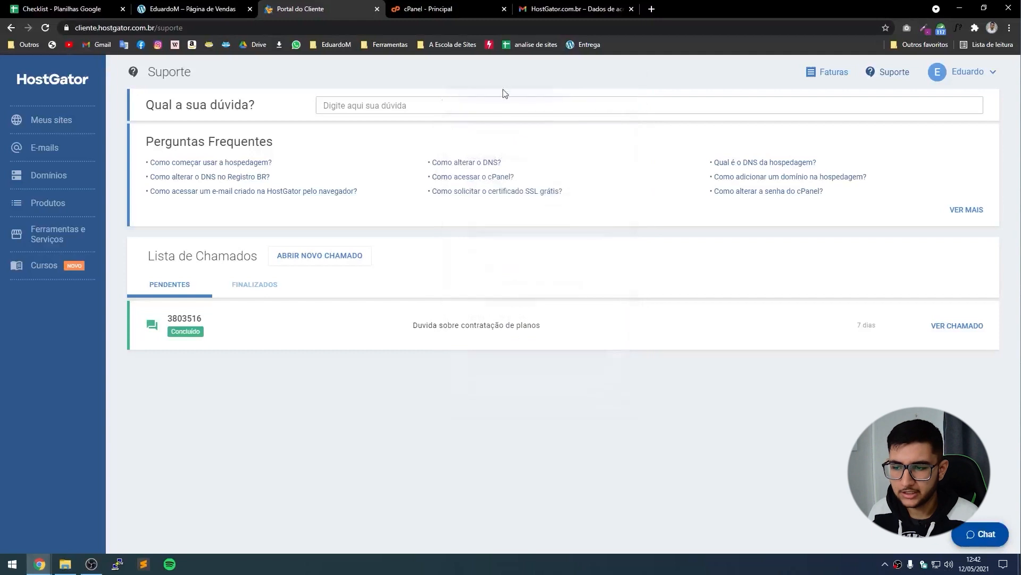
left_click(45, 208)
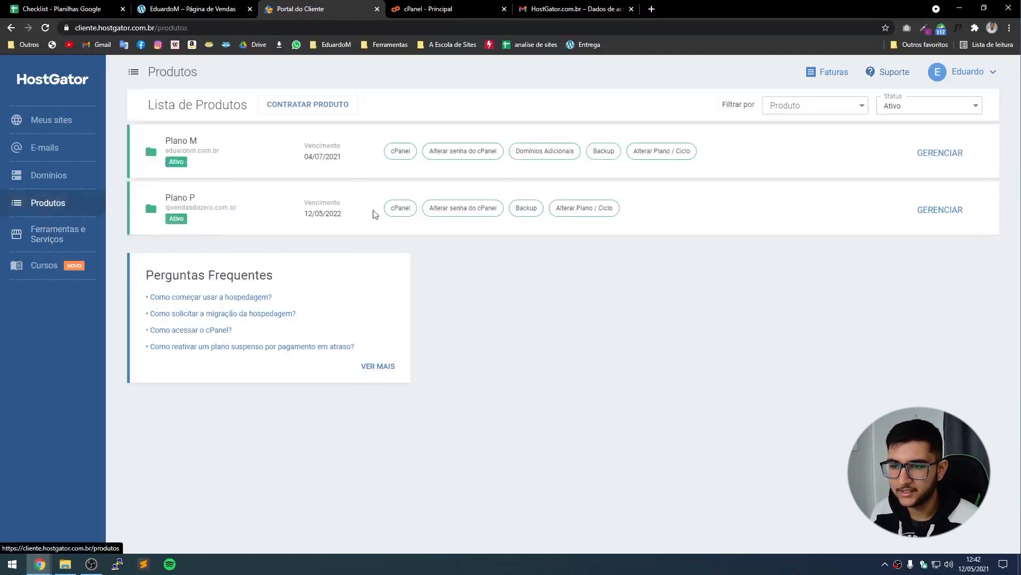
Bring up the cPanel dashboard and collapse the E-MAIL through AVANÇADO sections.
left_click(400, 208)
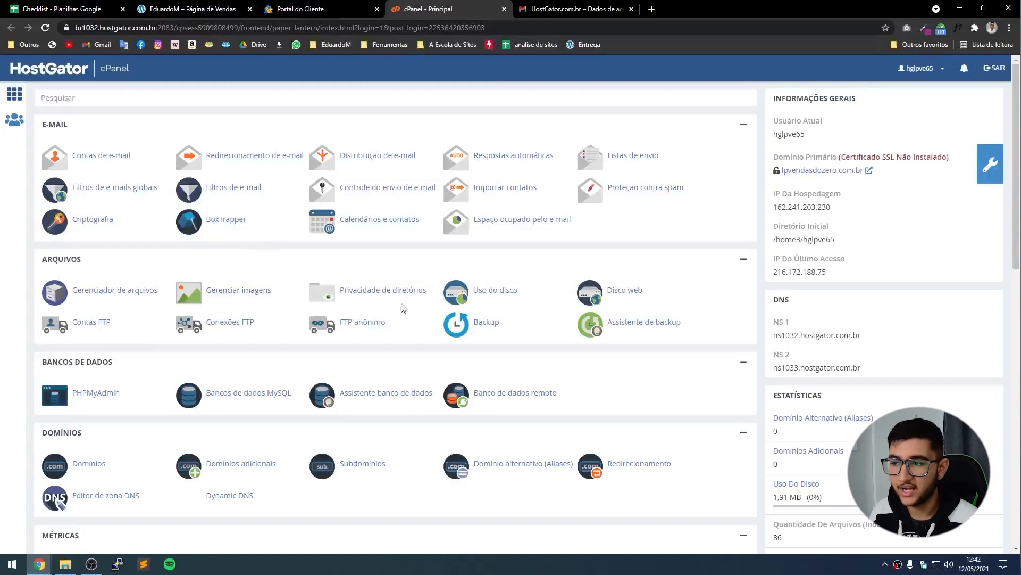
left_click(744, 126)
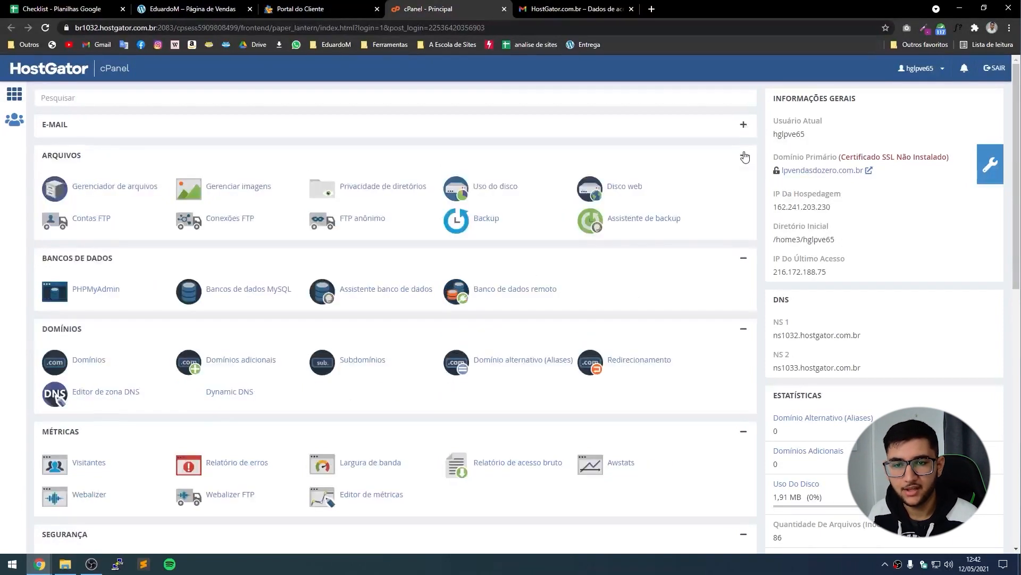
left_click(744, 156)
left_click(744, 188)
left_click(744, 219)
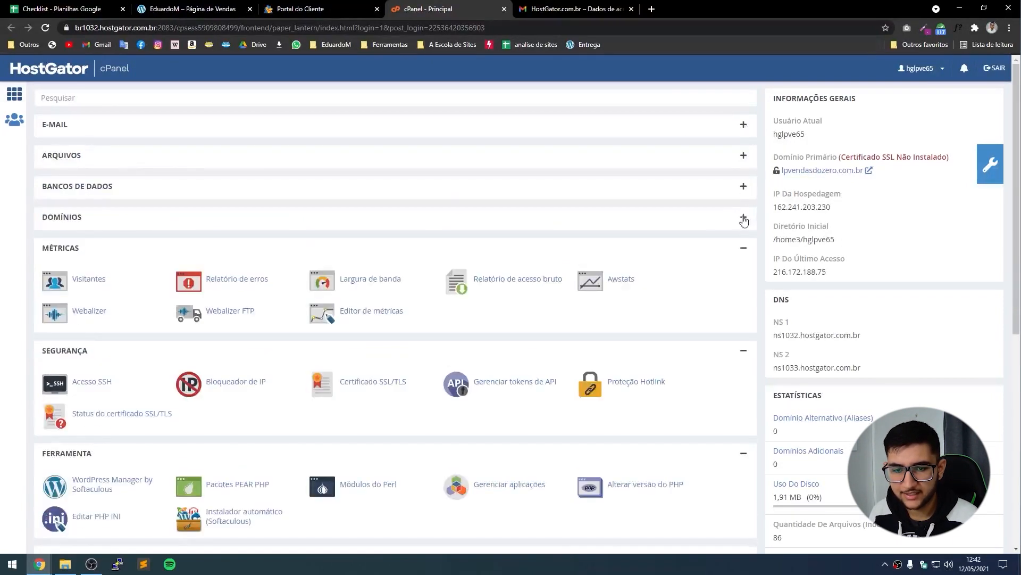
left_click(742, 249)
left_click(744, 281)
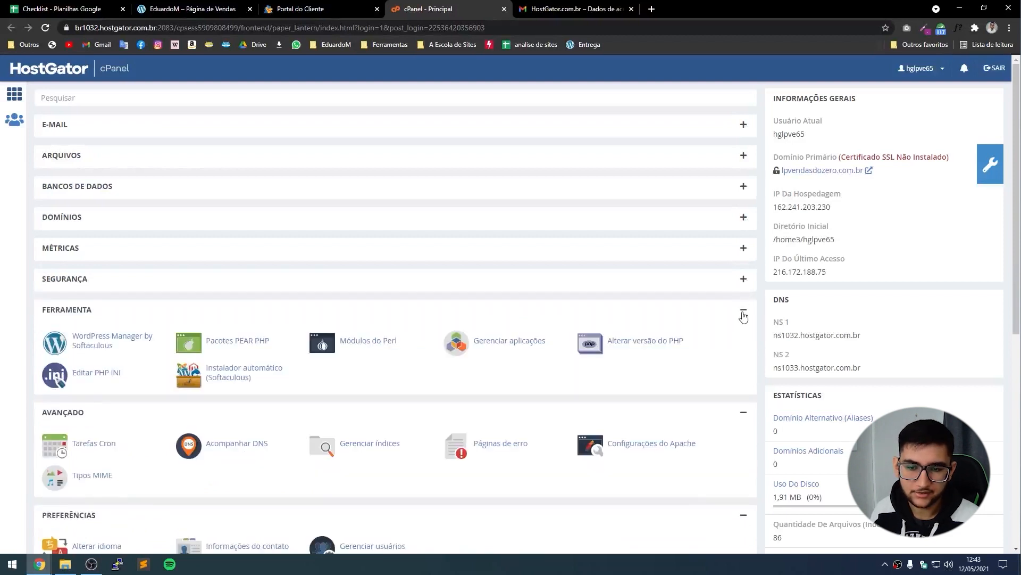
left_click(744, 312)
left_click(744, 341)
Collapse PREFERÊNCIAS and SOFTACULOUS APPS INSTALLER, then launch Softaculous from FERRAMENTA.
scroll(744, 335, "down", 1)
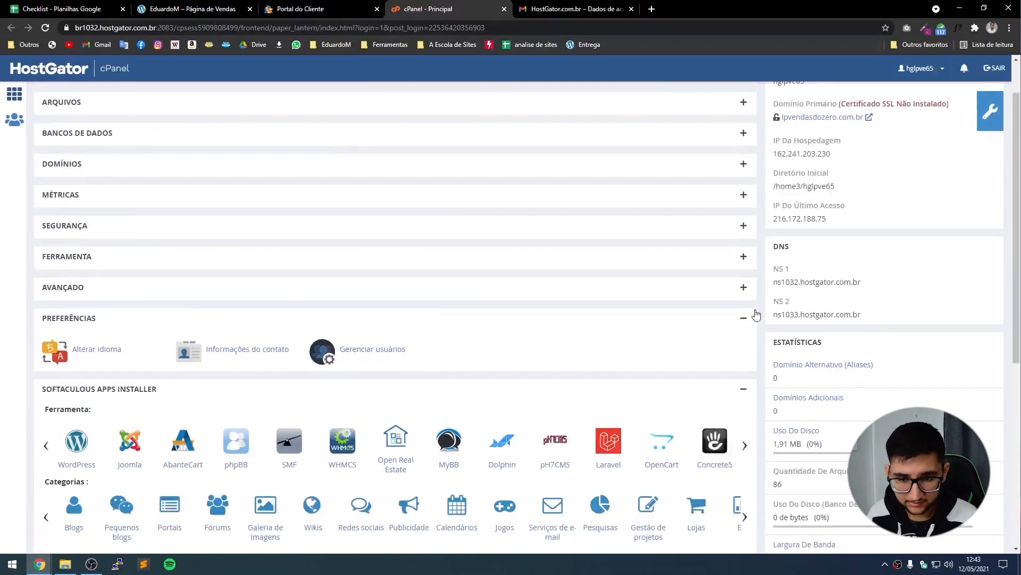
left_click(745, 318)
left_click(745, 349)
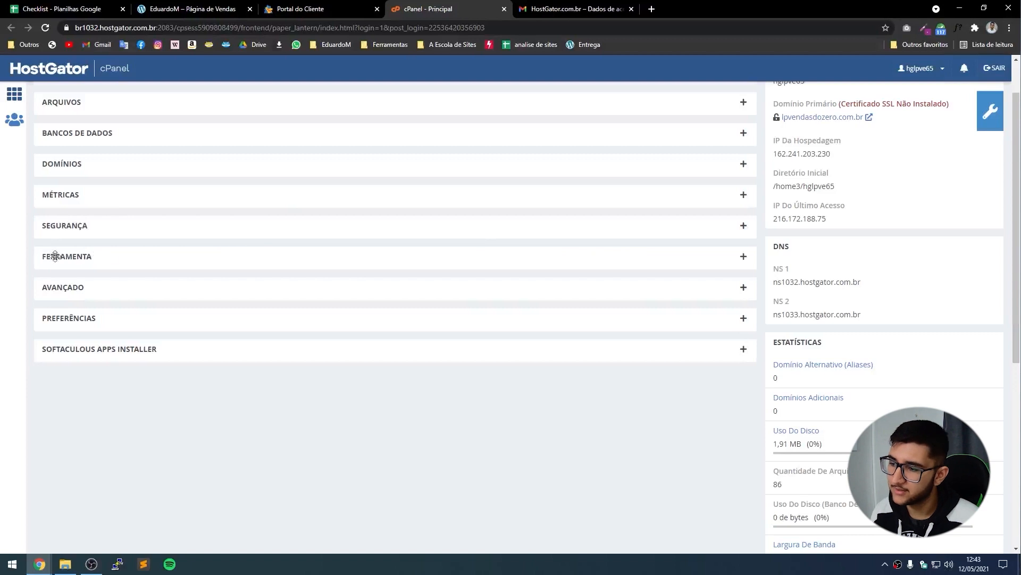
left_click(744, 259)
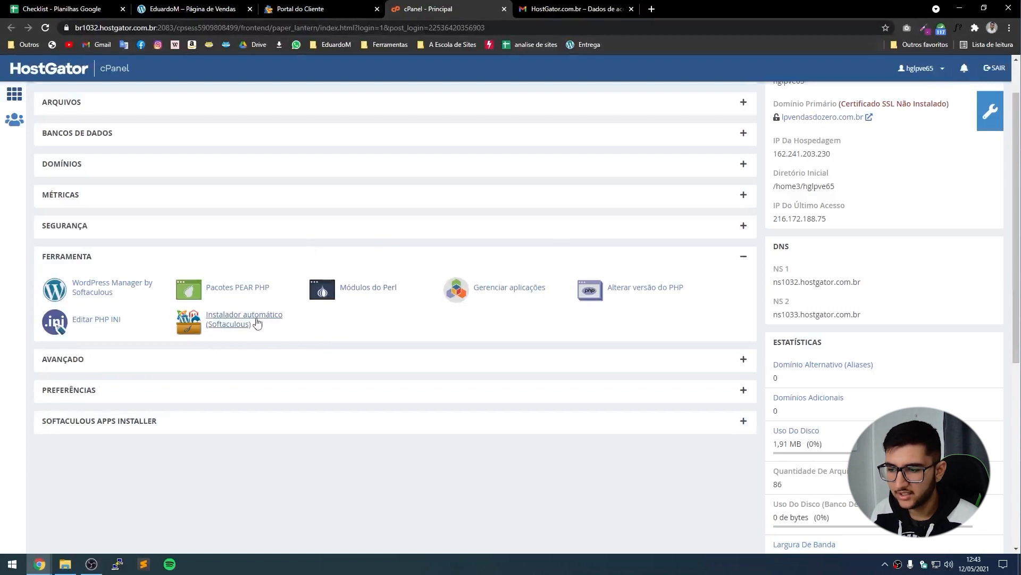
left_click(224, 326)
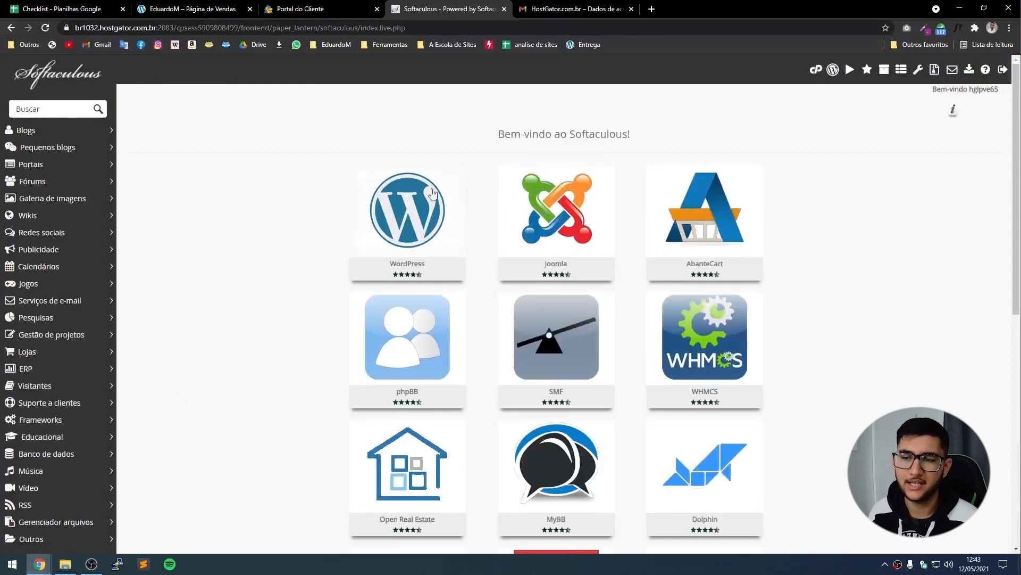
mouse_move(429, 210)
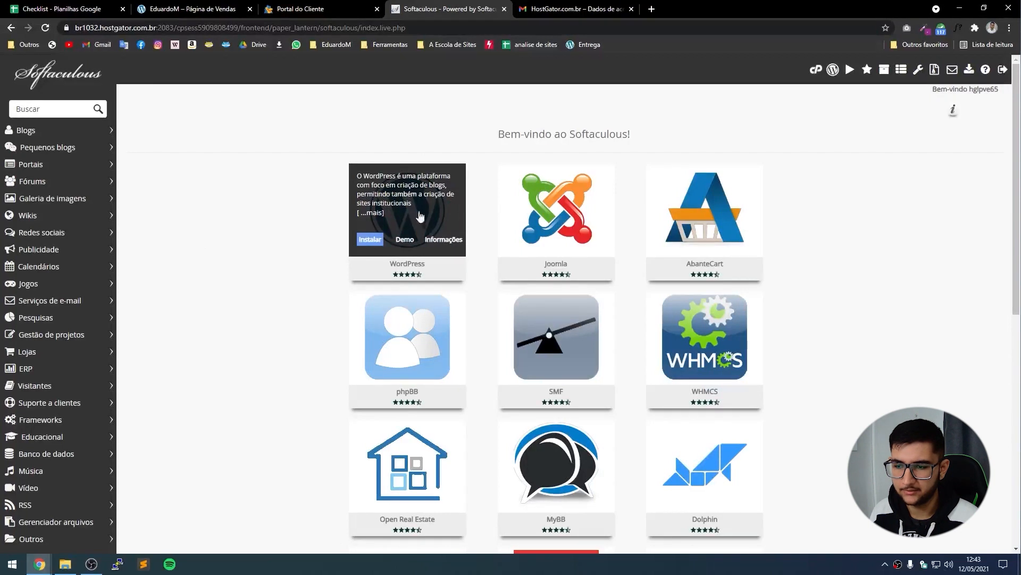
left_click(373, 245)
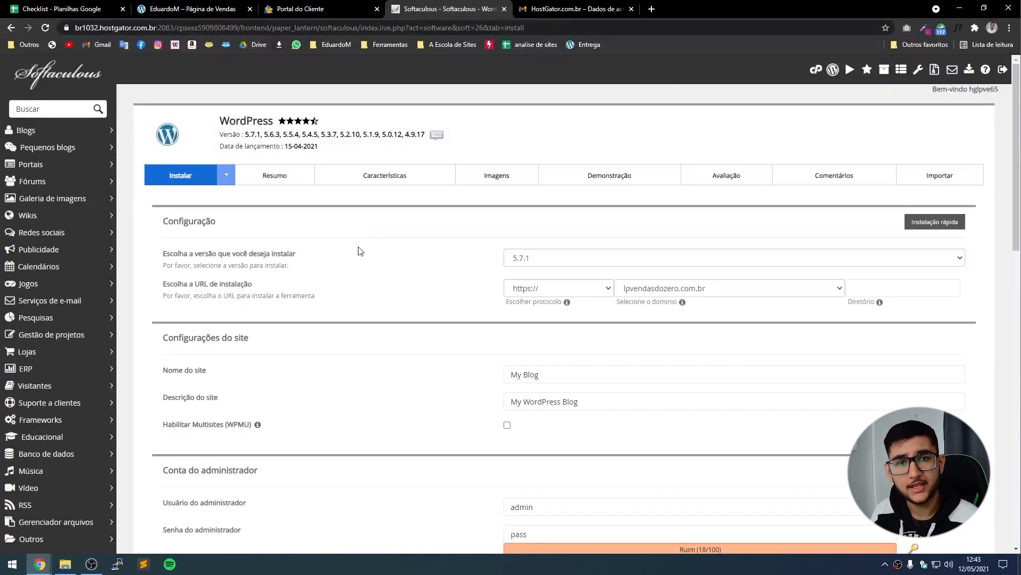
scroll(372, 415, "down", 3)
scroll(385, 373, "down", 3)
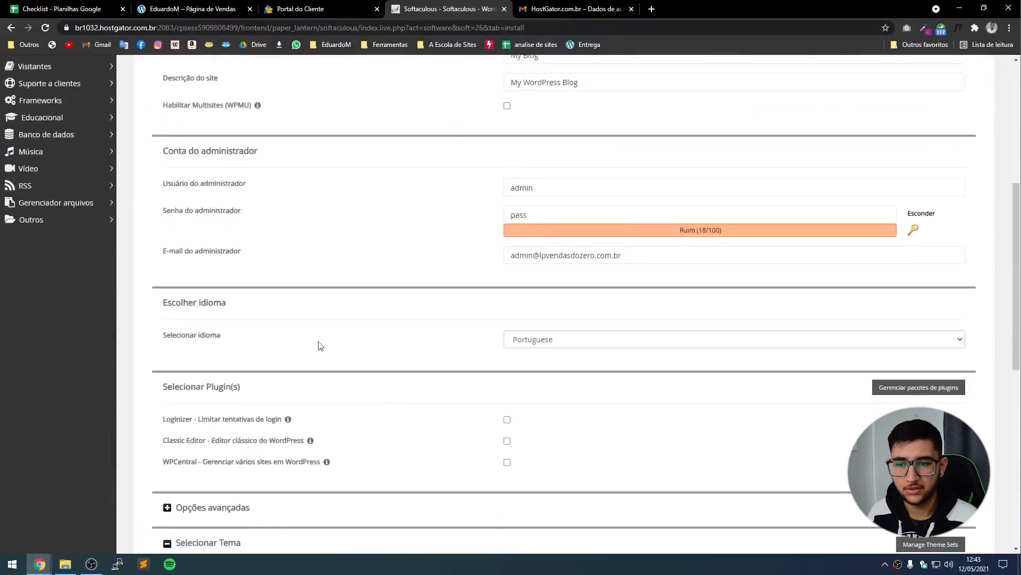
scroll(320, 347, "up", 6)
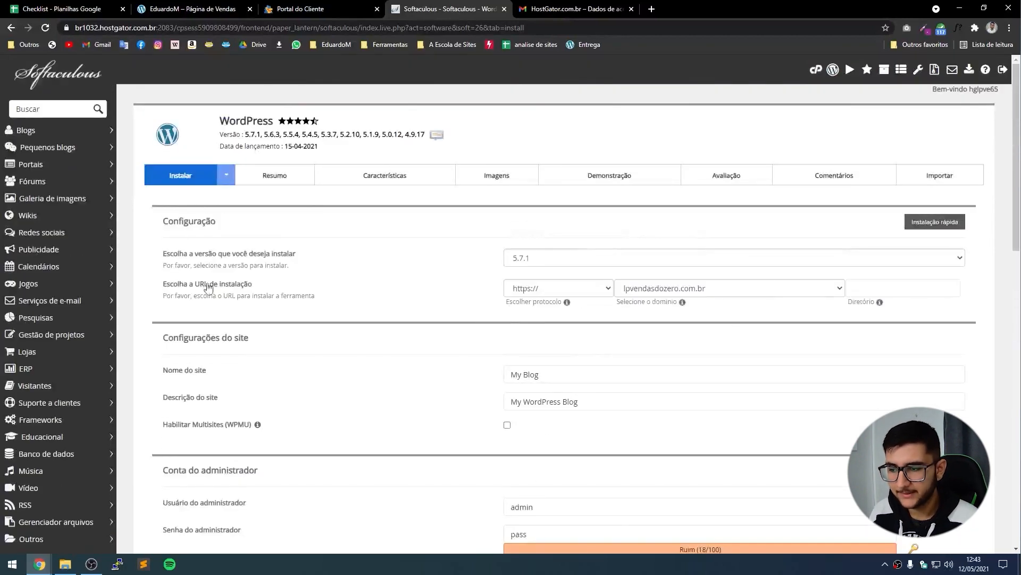
left_click(556, 288)
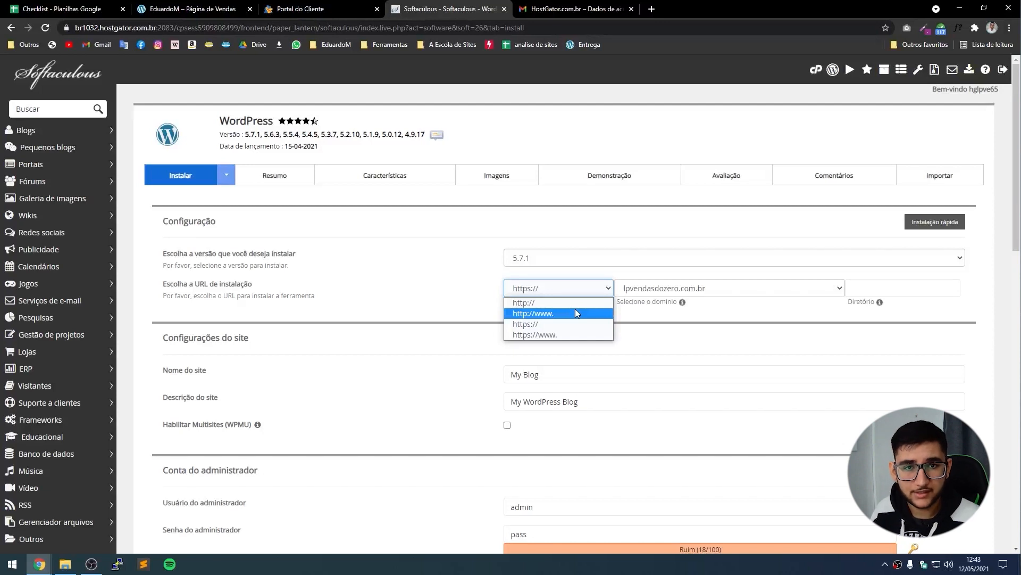
left_click(545, 303)
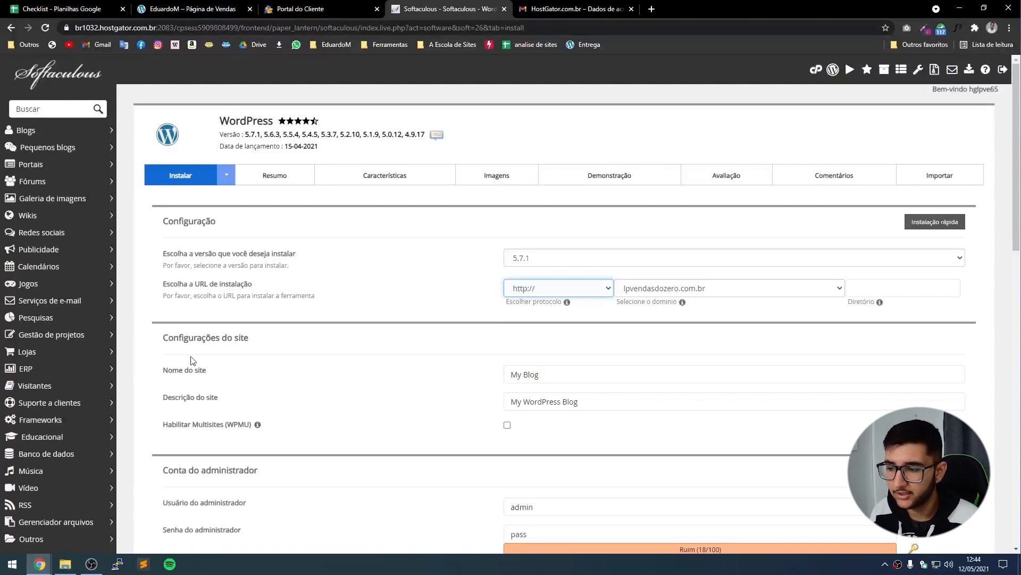
Name the site 'LP Vendas do Zero' with description 'Como fazer uma lnadiding page do zero'.
scroll(194, 361, "down", 1)
left_click(606, 315)
left_click_drag(606, 314, 382, 318)
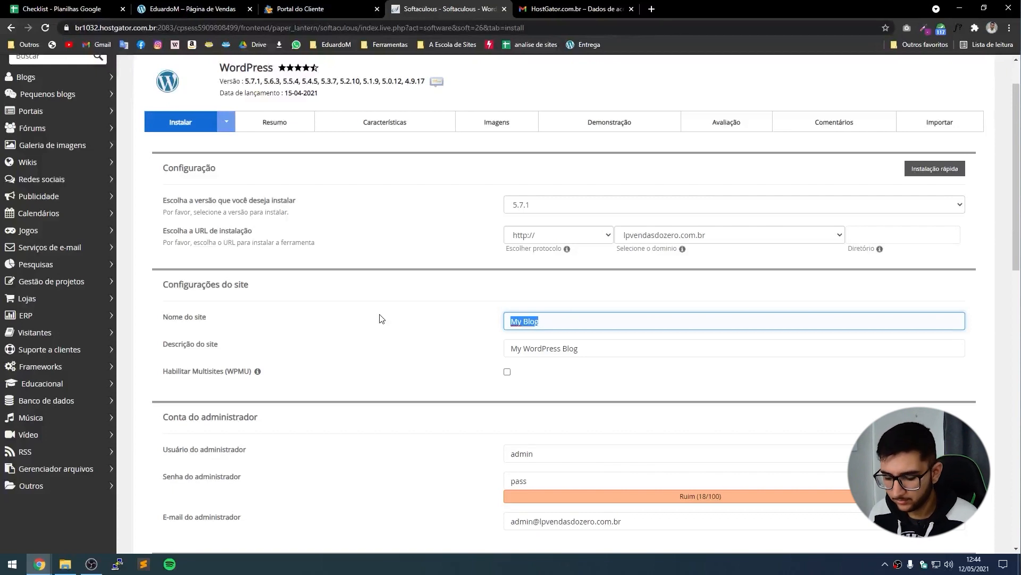
type("LP ")
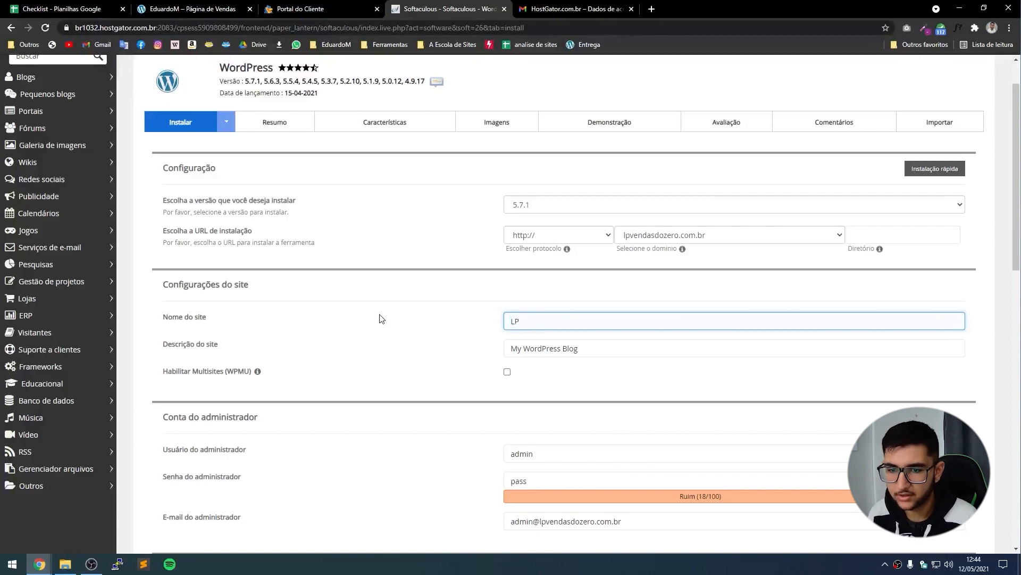
type("Vendas do Zero")
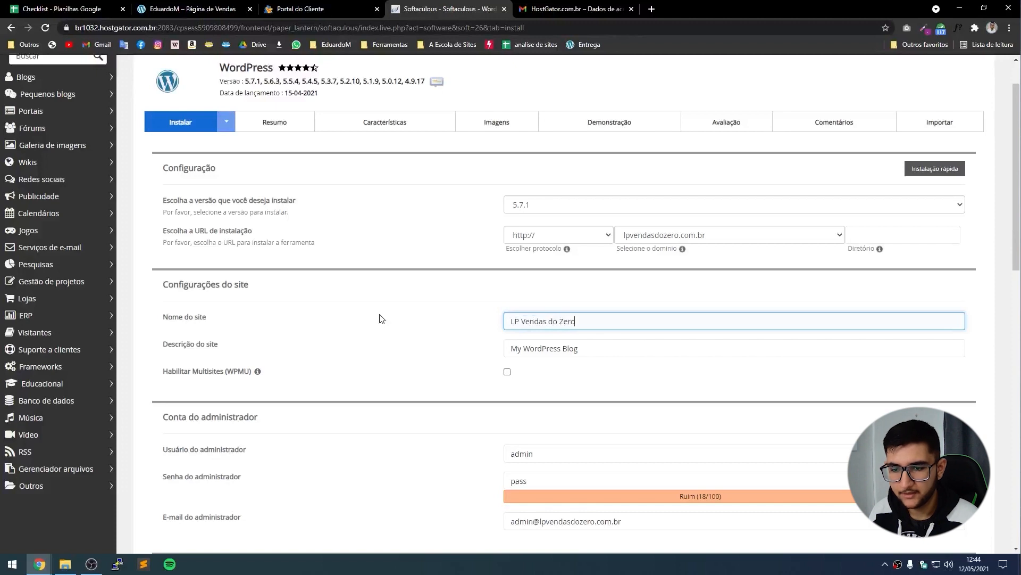
key("Tab")
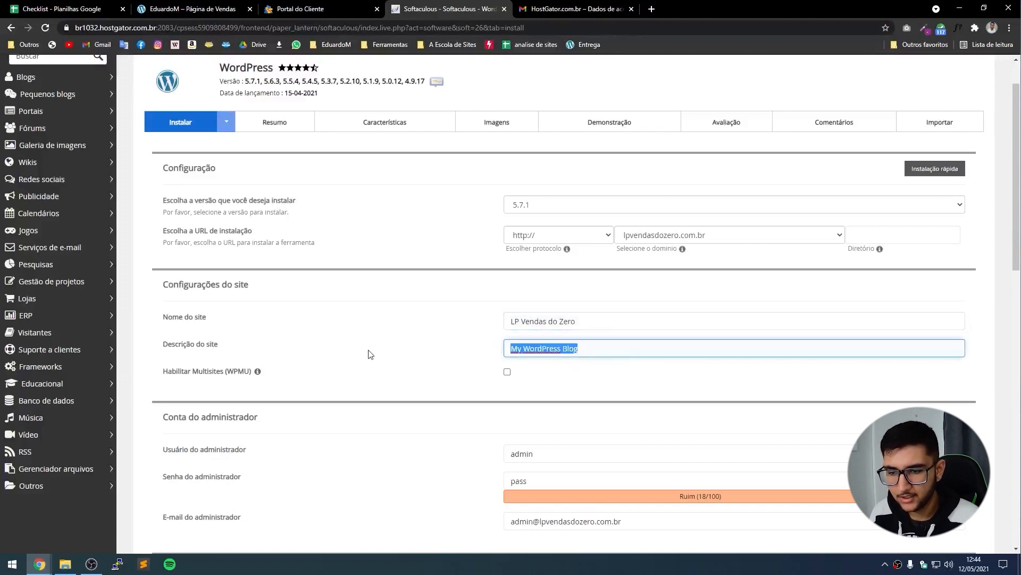
type("C")
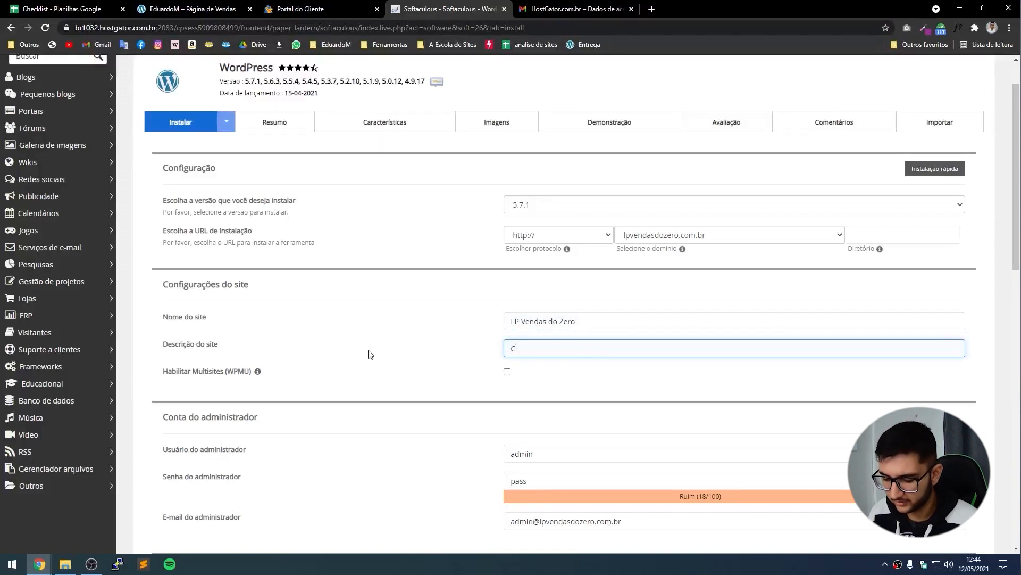
type("omo fazer uma lnadi")
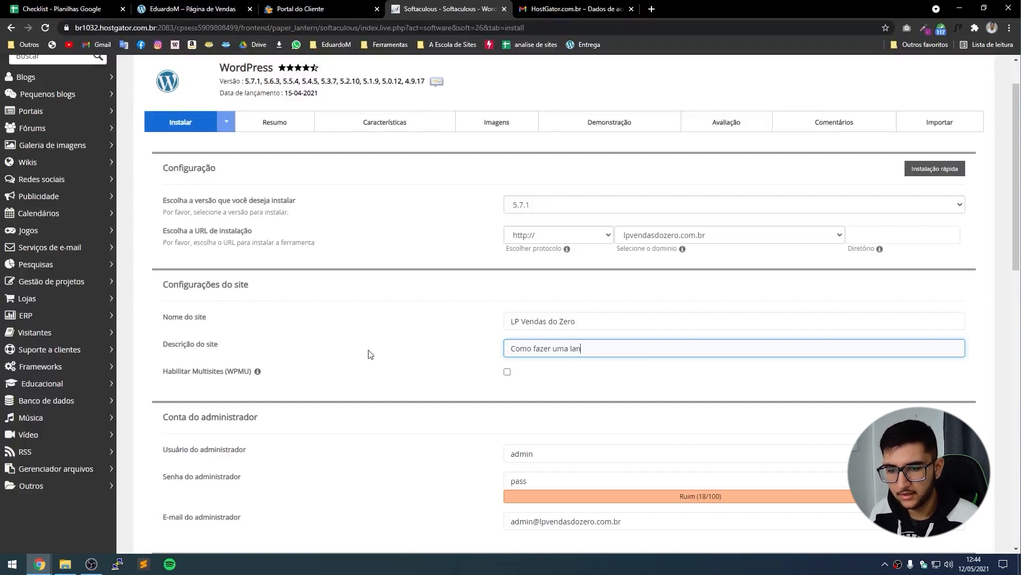
type("ding page do zero")
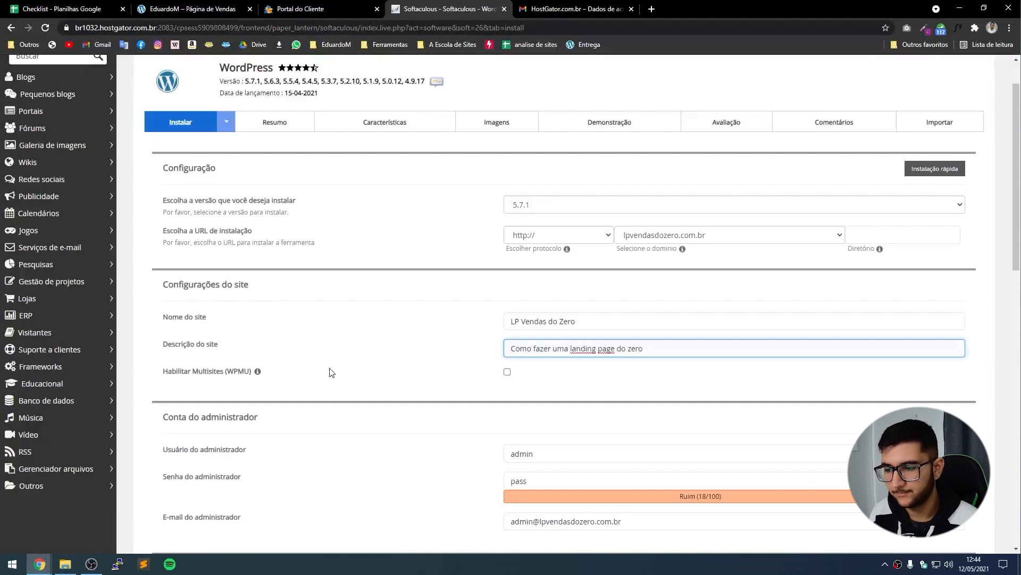
Replace the admin username, set a strong password, and enter a new admin e-mail address.
scroll(372, 330, "down", 3)
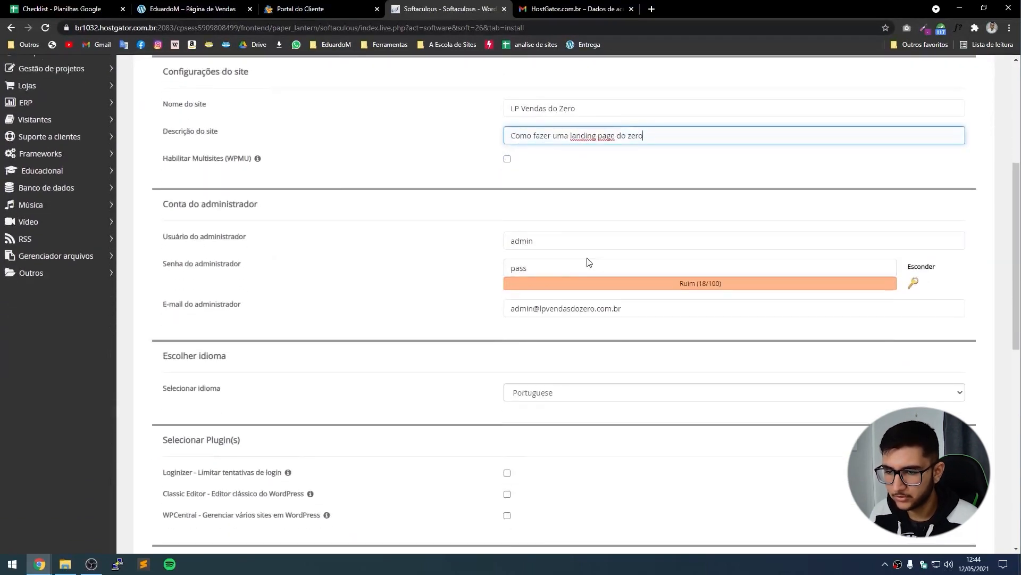
left_click_drag(568, 240, 451, 245)
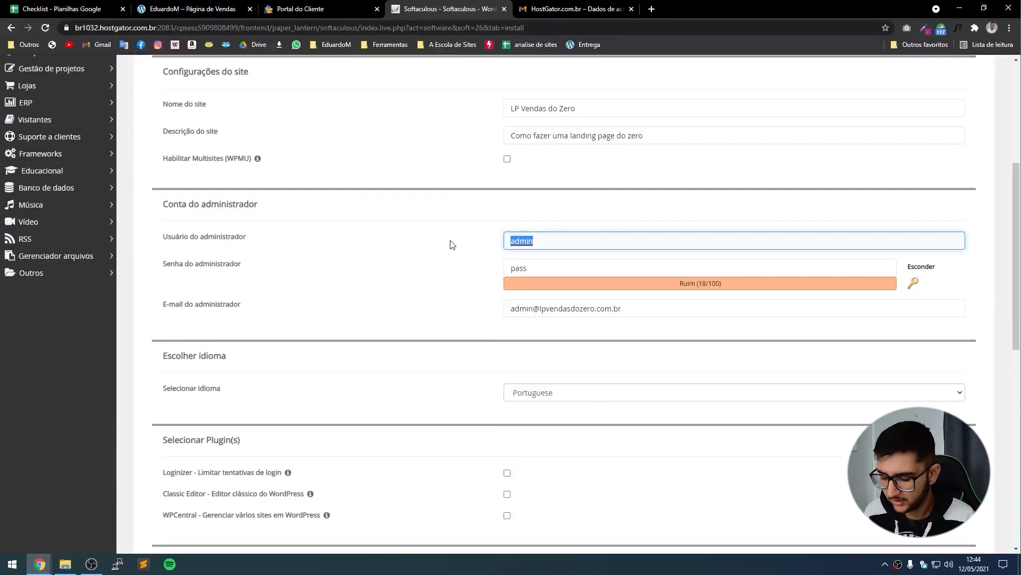
type("EduardoM")
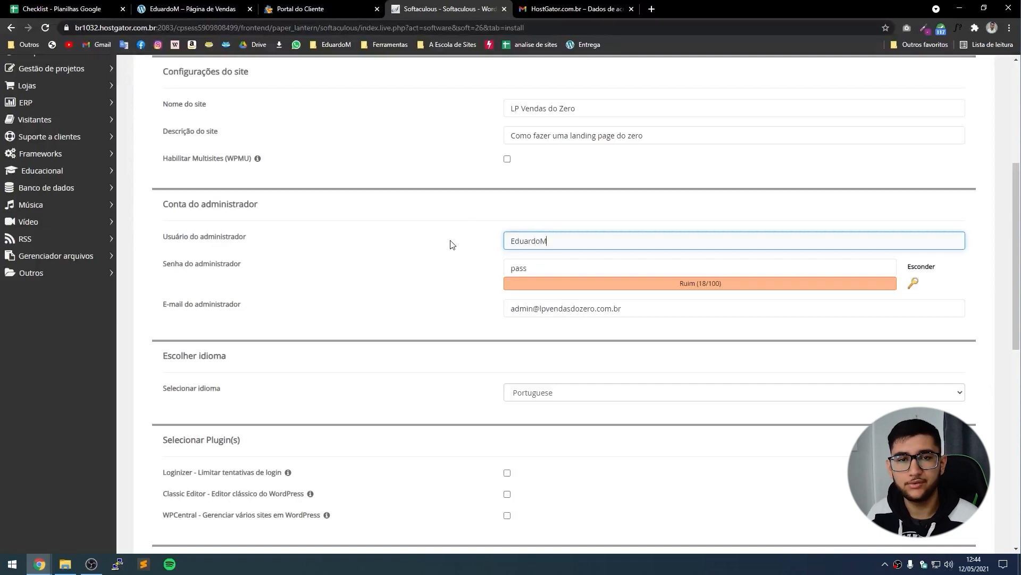
left_click(920, 266)
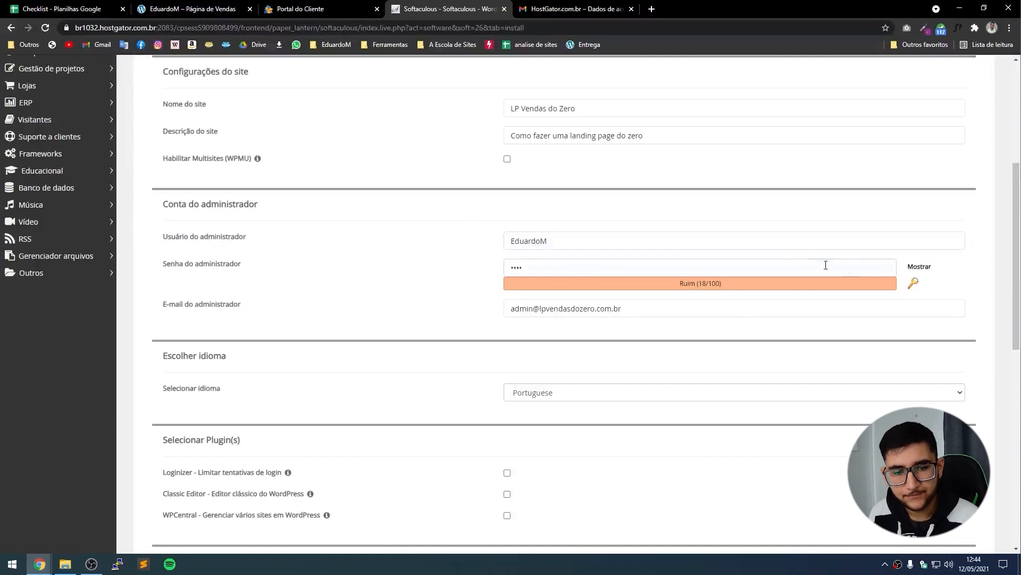
left_click_drag(826, 262, 378, 269)
type("••••")
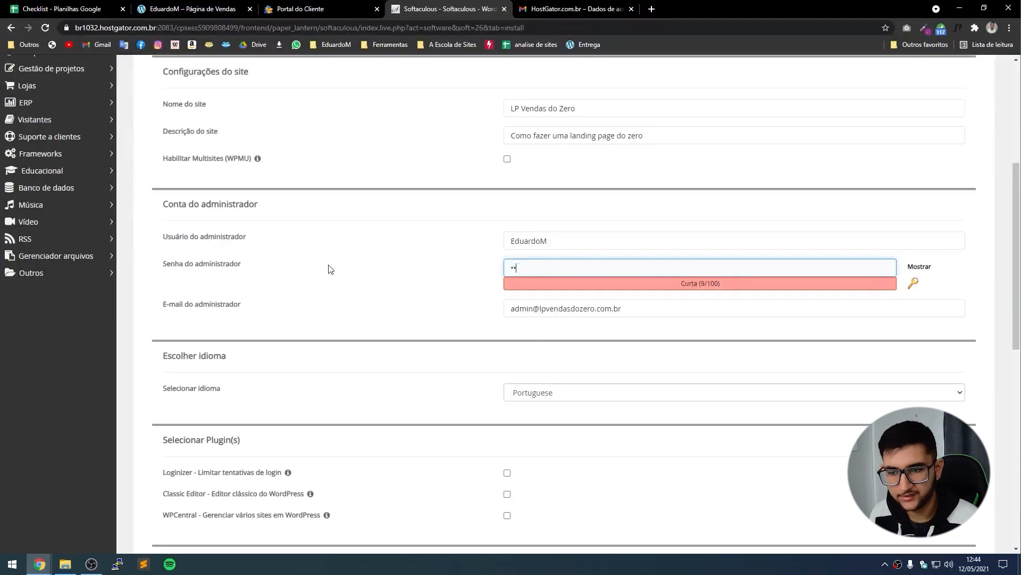
key("ctrl+a")
type("••••")
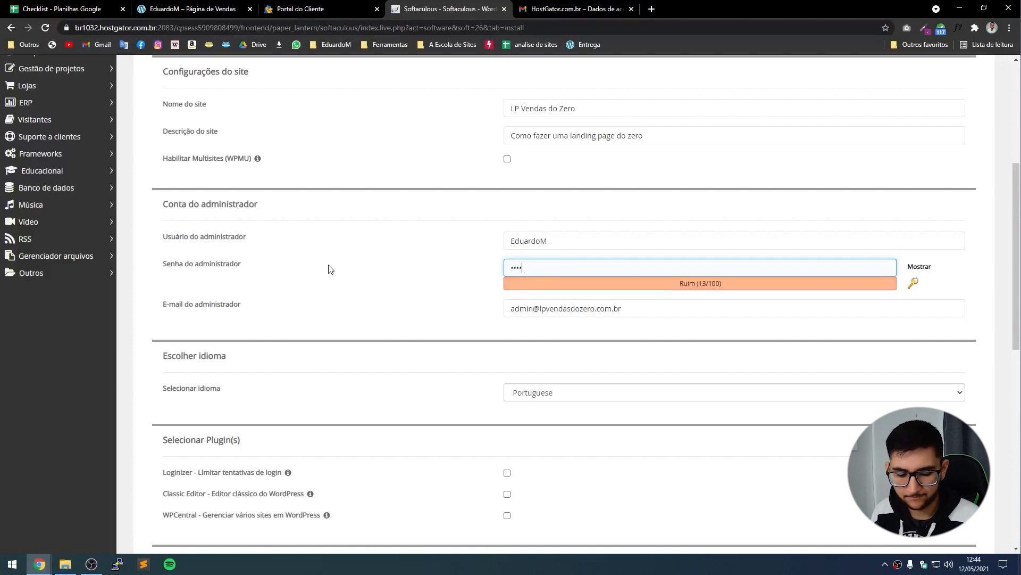
type("•••••••")
scroll(328, 269, "down", 1)
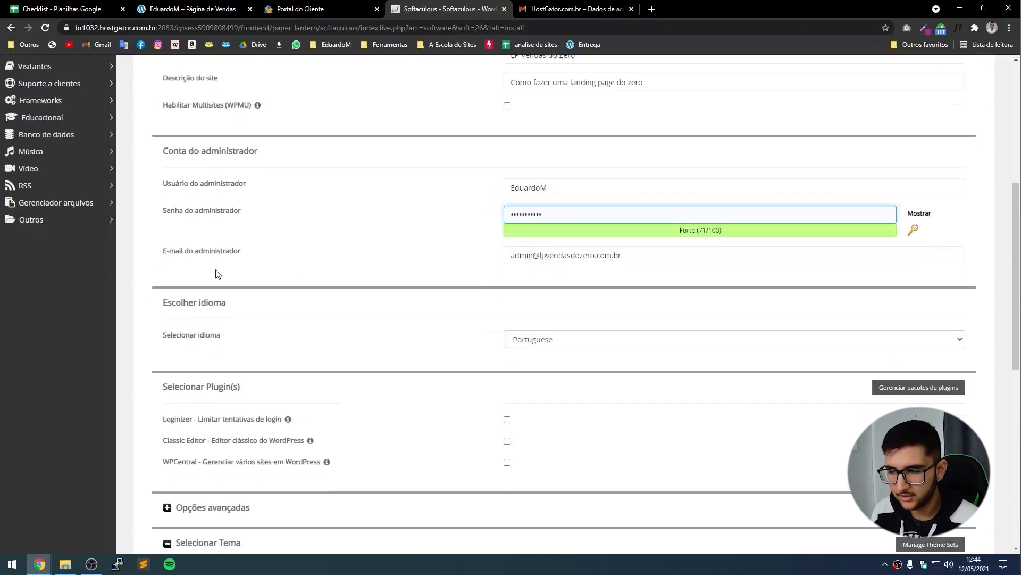
triple_click(655, 255)
key("BackSpace")
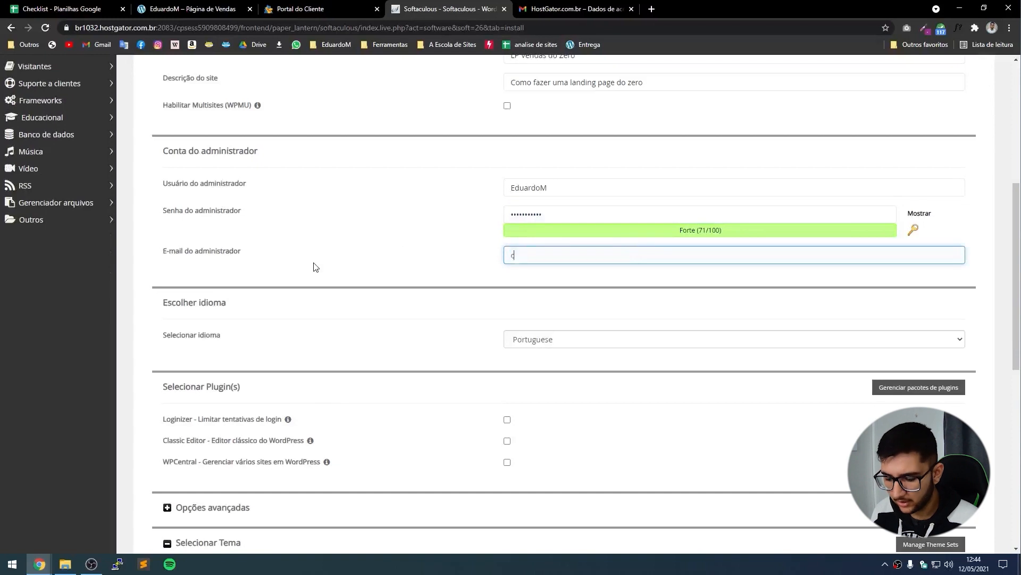
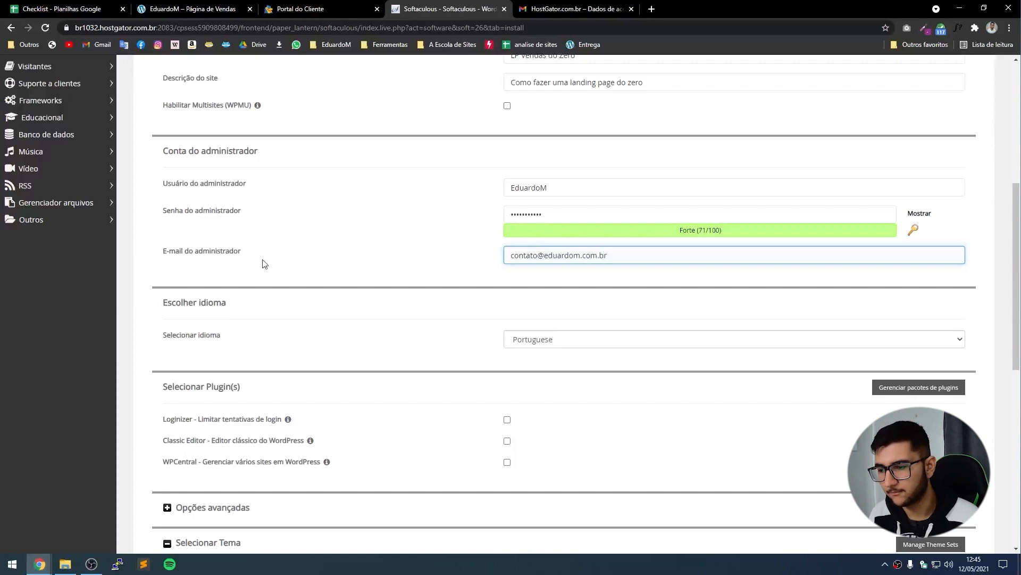
Choose Portuguese-BR as the site language.
scroll(265, 263, "down", 1)
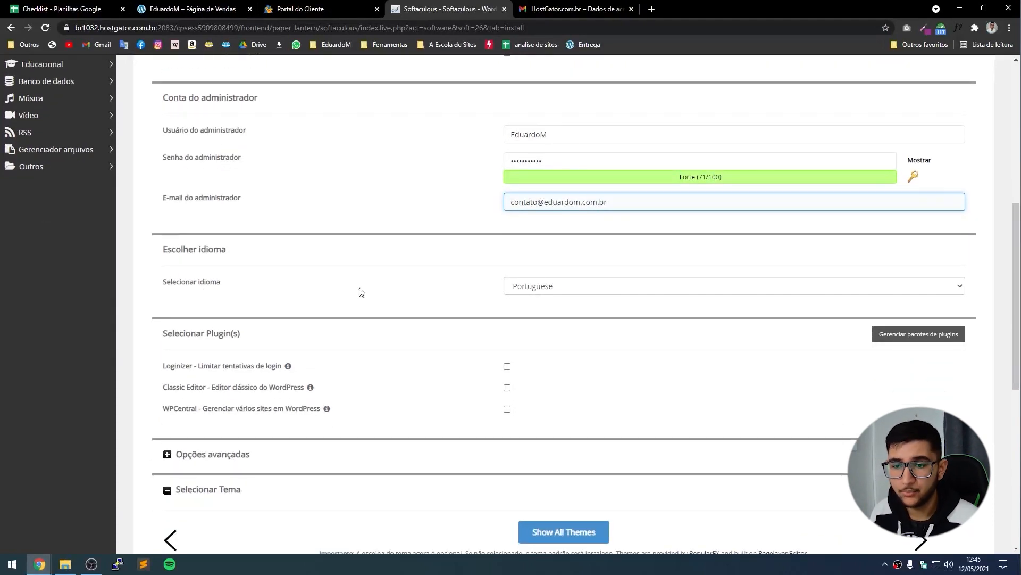
left_click(548, 291)
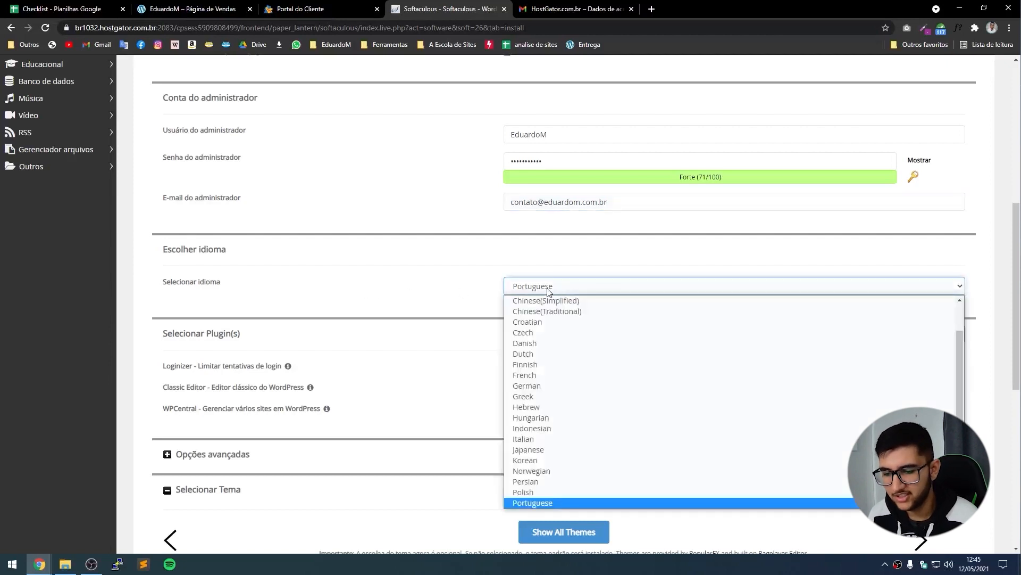
key("Down")
key("Return")
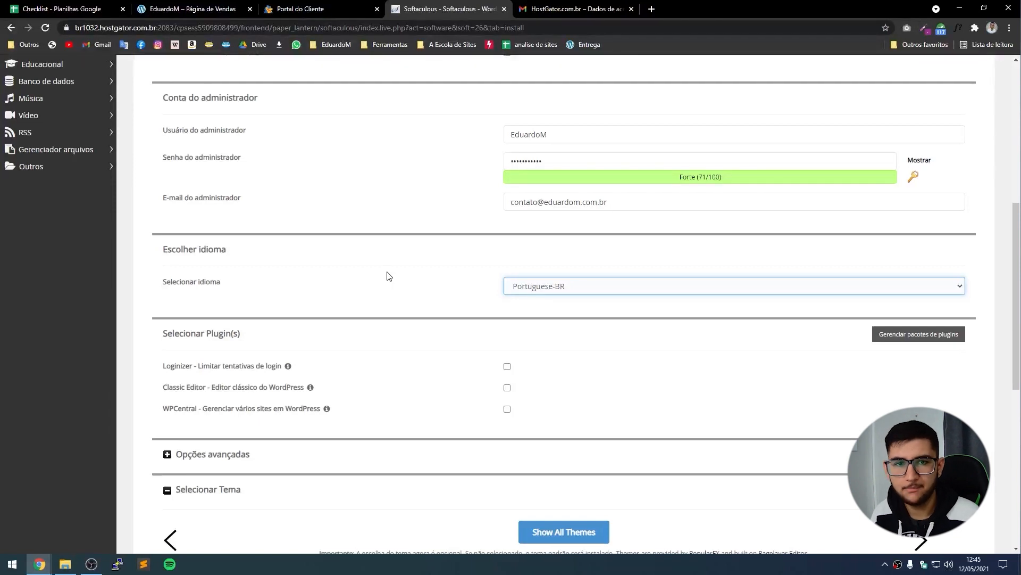
scroll(388, 276, "down", 2)
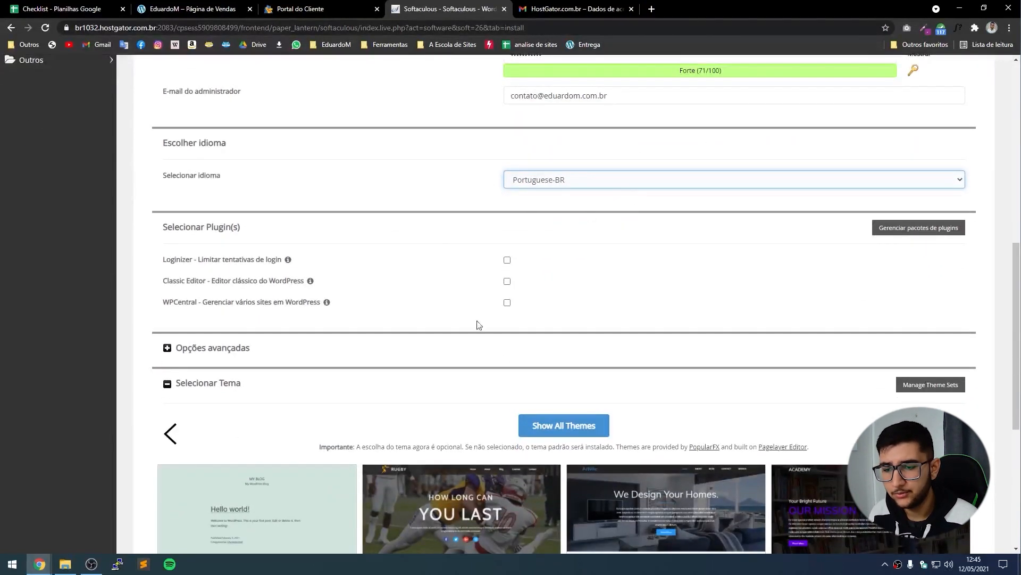
scroll(511, 314, "down", 1)
scroll(520, 306, "down", 4)
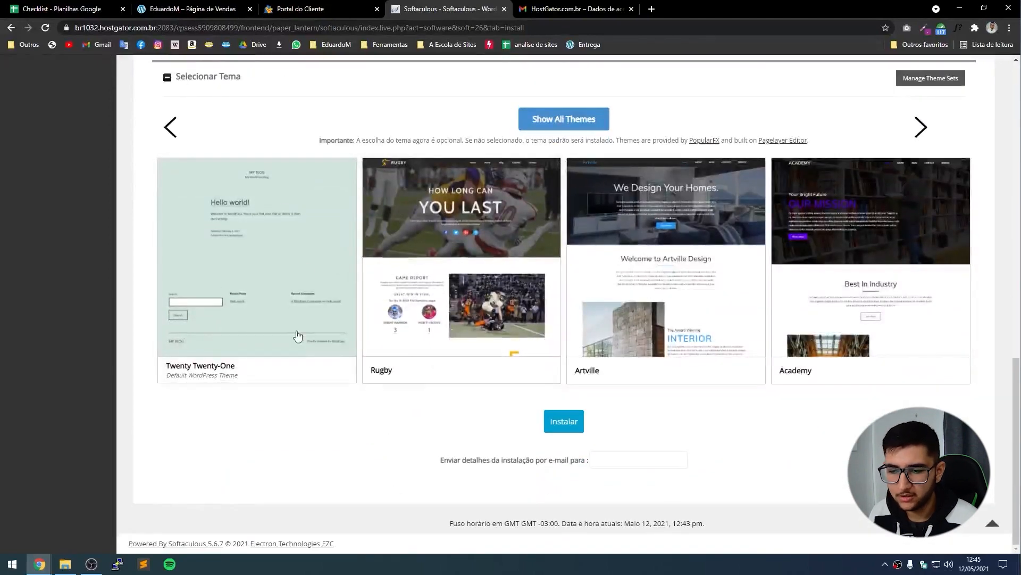
scroll(478, 319, "up", 3)
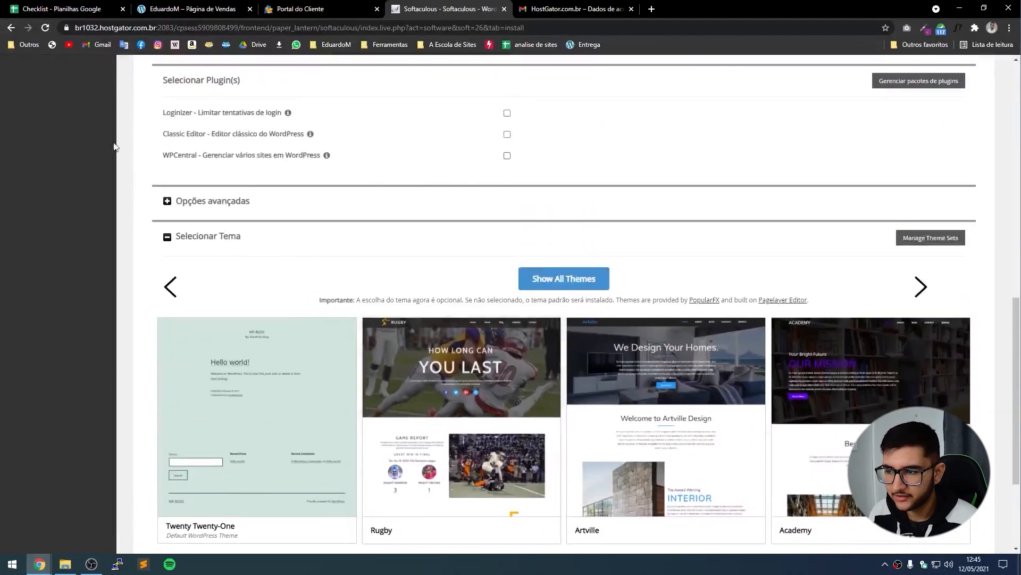
scroll(321, 163, "down", 3)
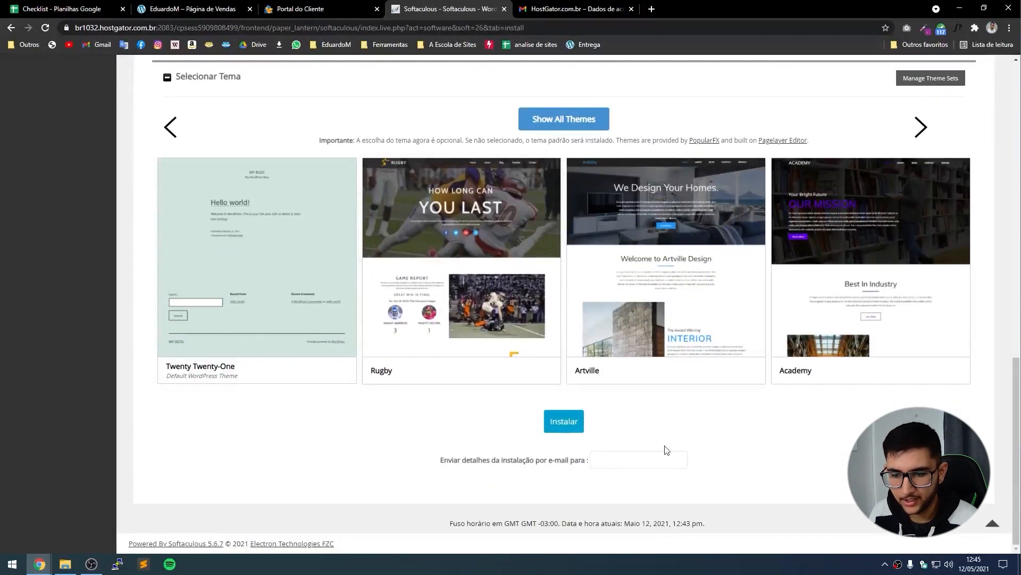
Install WordPress, then open the new homepage and its wp-admin panel in new tabs.
left_click(559, 423)
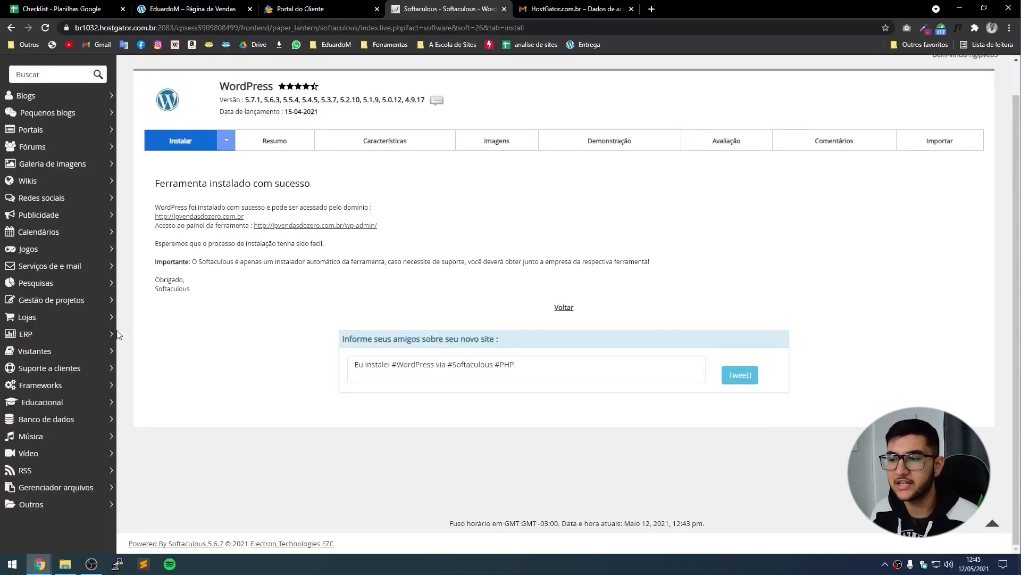
left_click(164, 217)
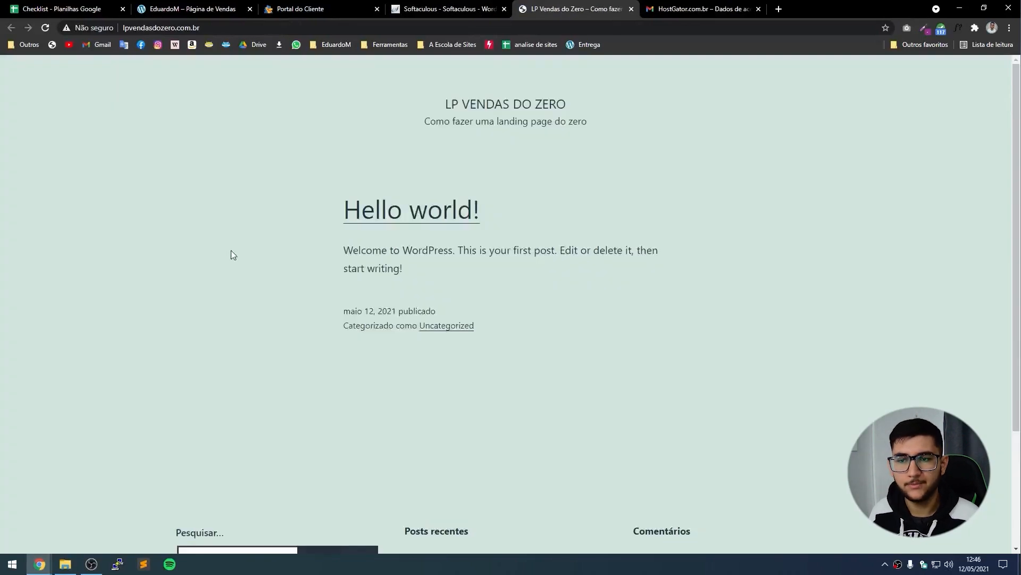
left_click(449, 8)
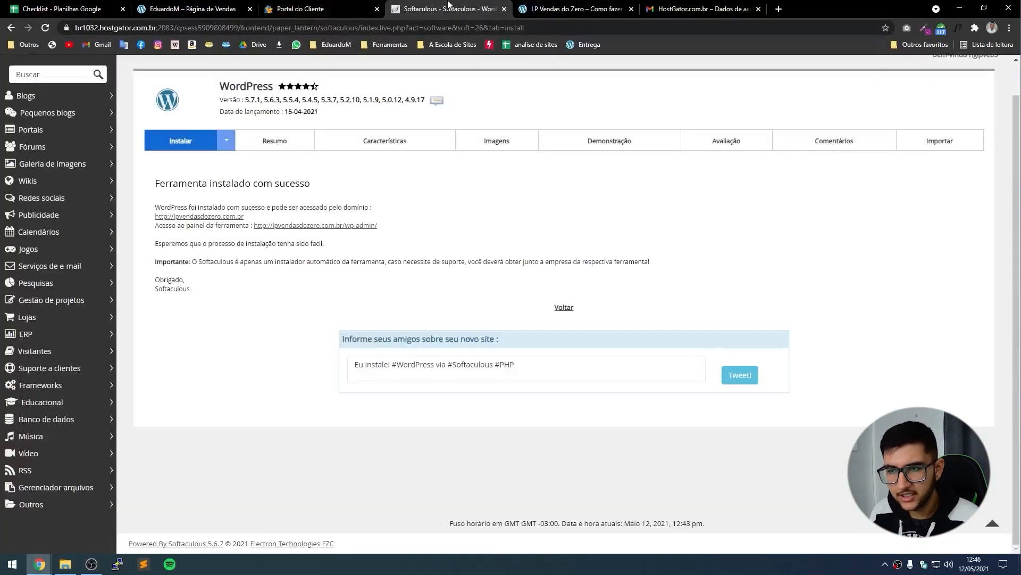
left_click(326, 227)
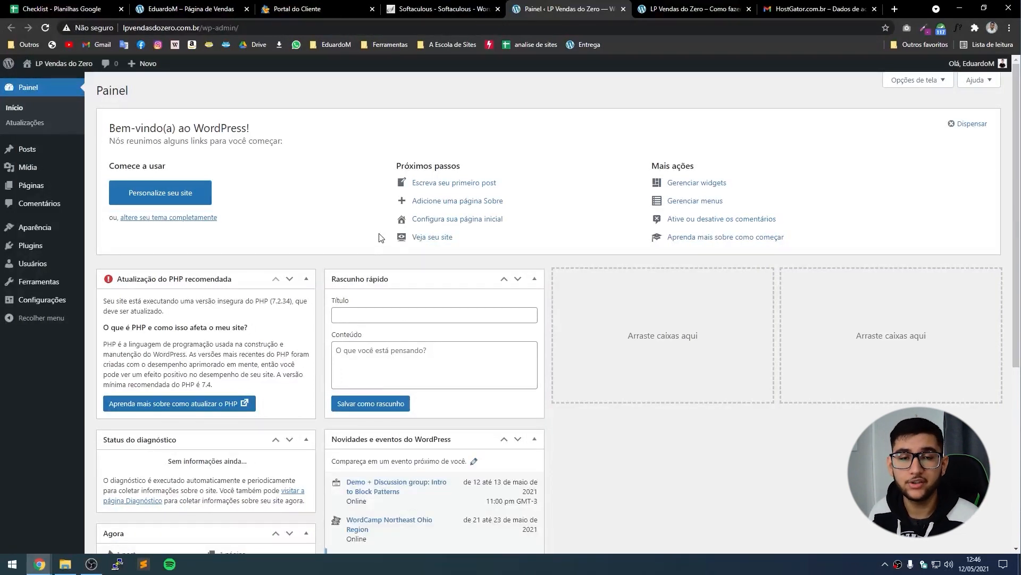
left_click(442, 9)
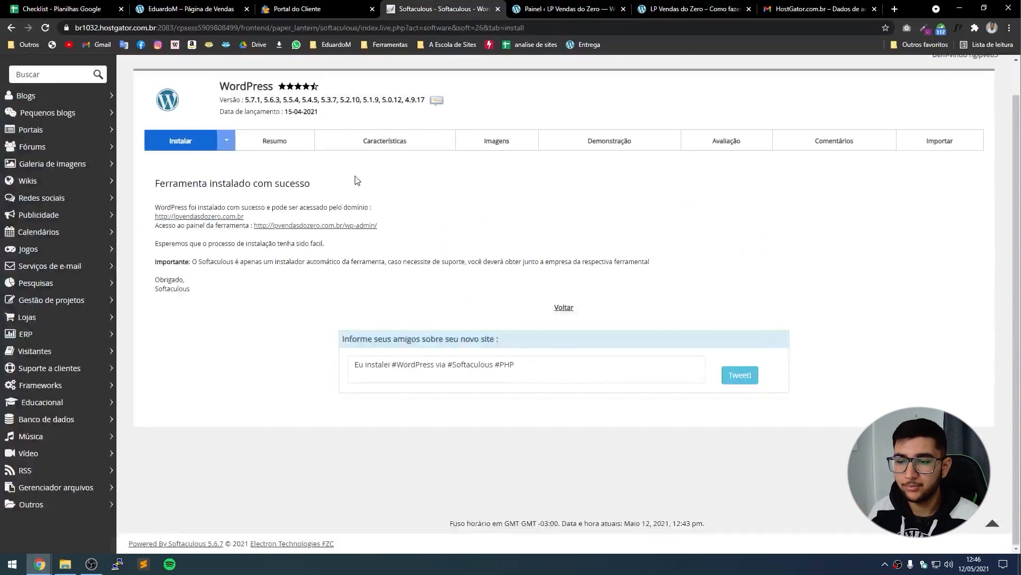
left_click(524, 5)
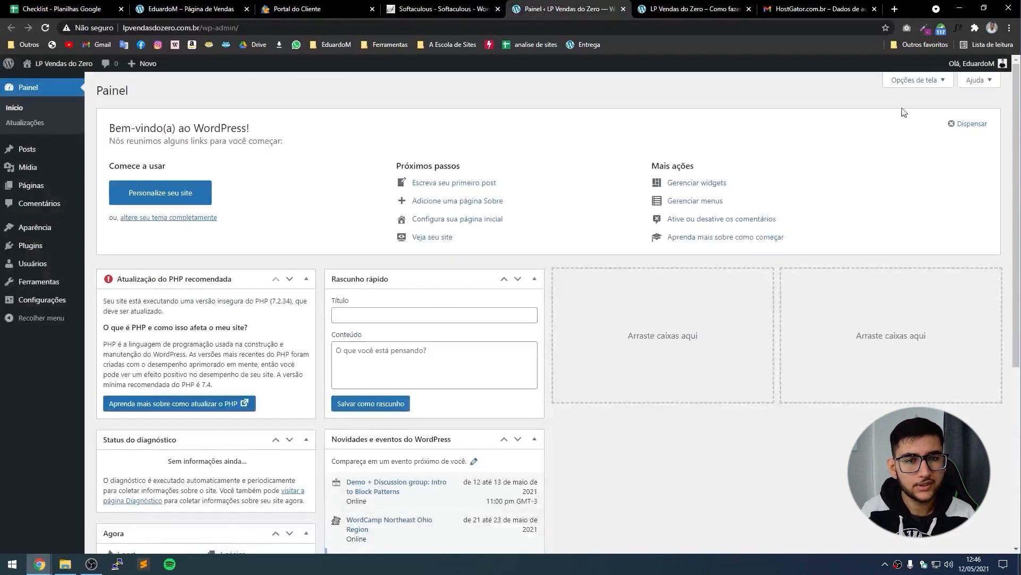
Sign out of the WordPress admin, close its tab, and select the homepage address.
mouse_move(979, 64)
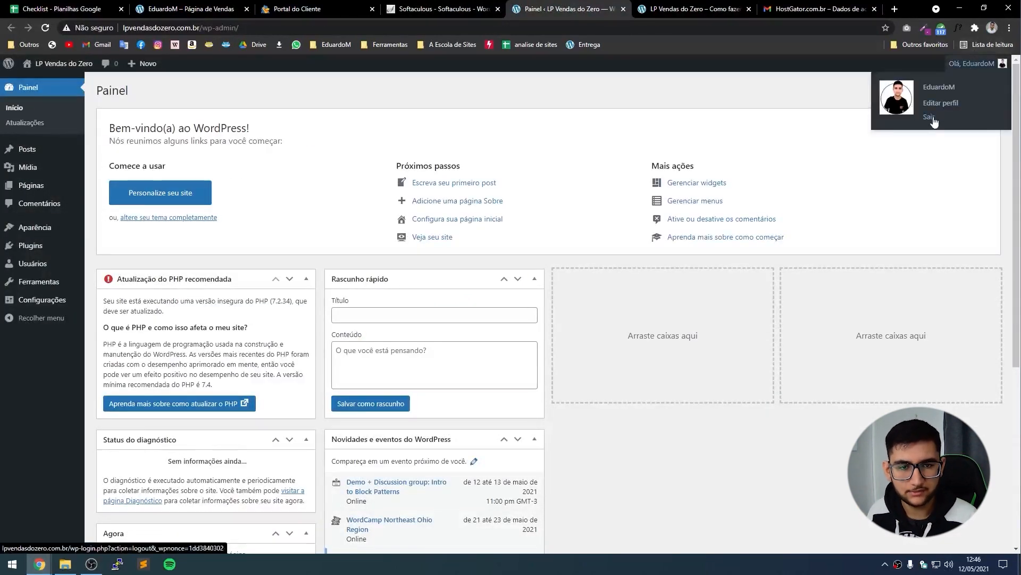
left_click(931, 117)
middle_click(584, 4)
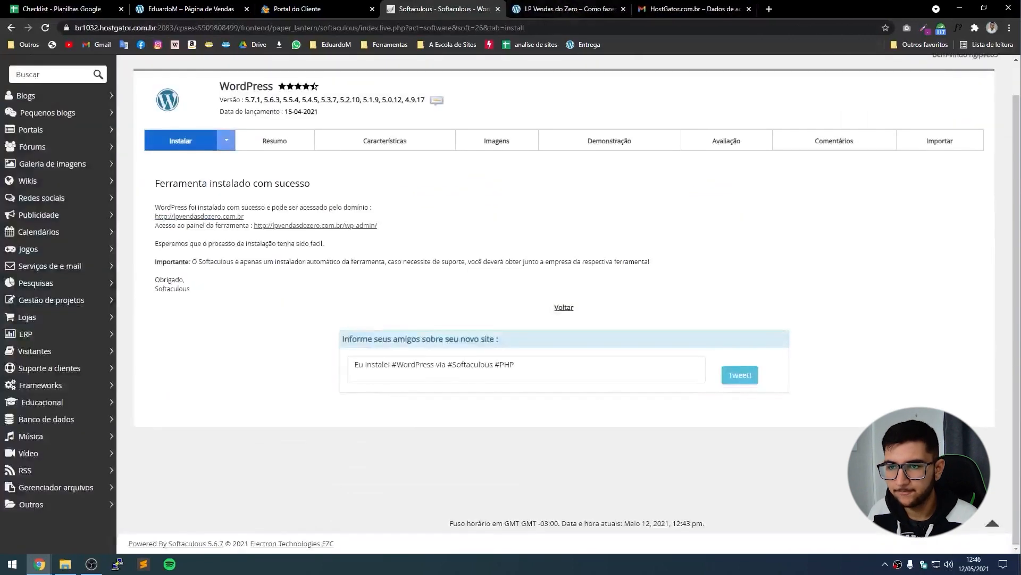
left_click(551, 4)
left_click(321, 30)
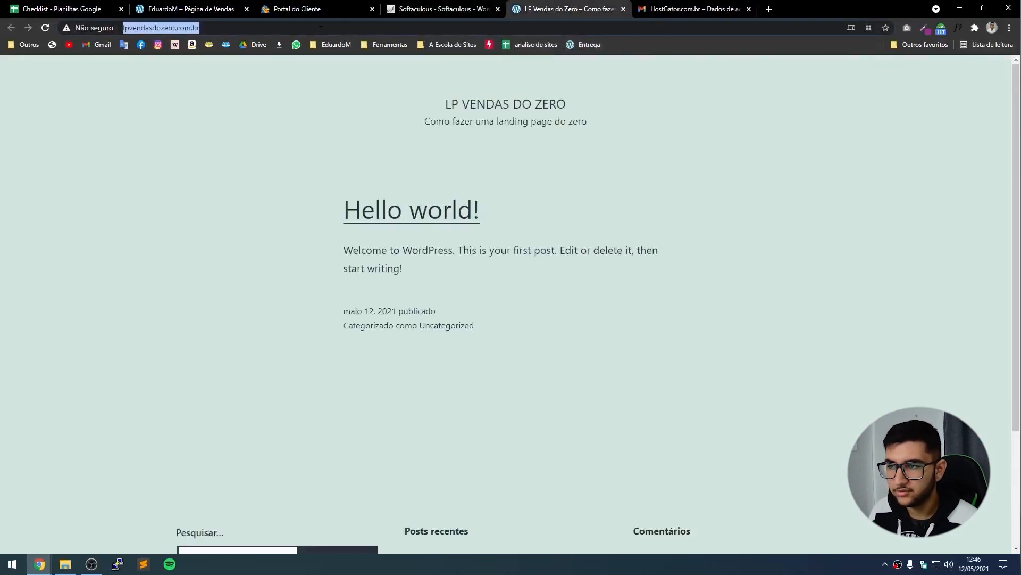
left_click(321, 30)
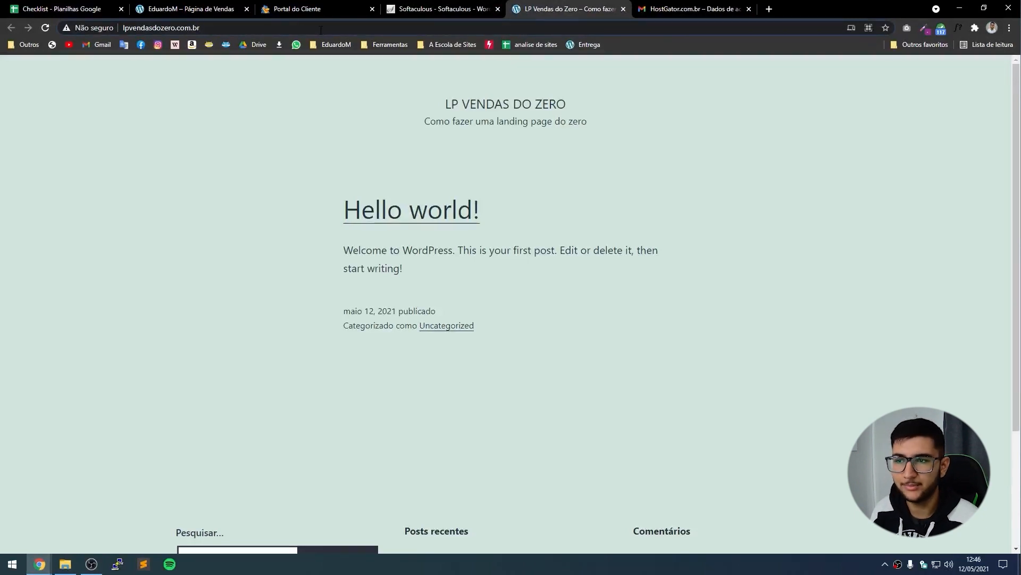
Load /wp-admin and log in with the admin username and password, Lembrar-me ticked.
type("/wp-admin")
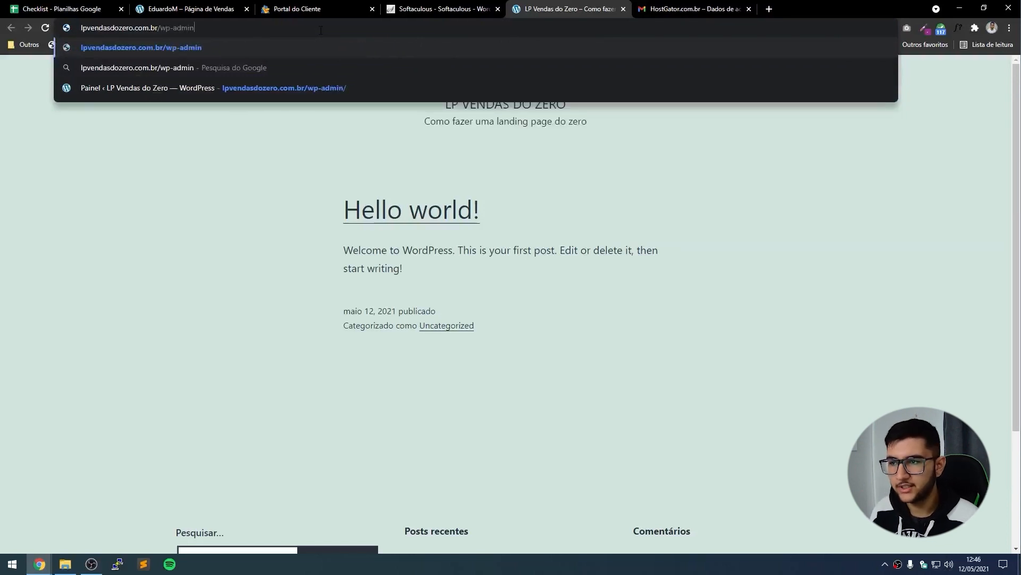
key("Return")
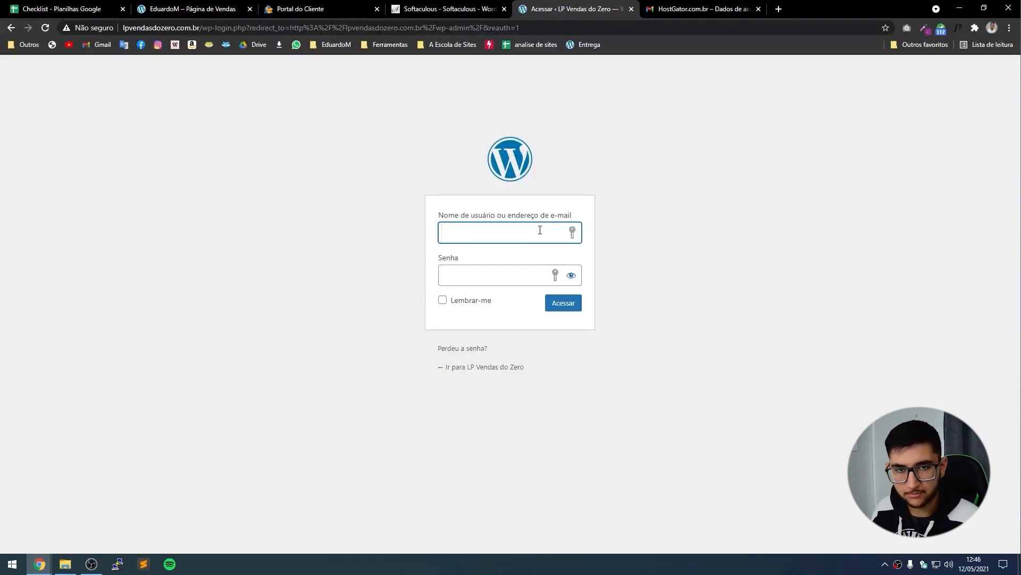
type("EduardoM")
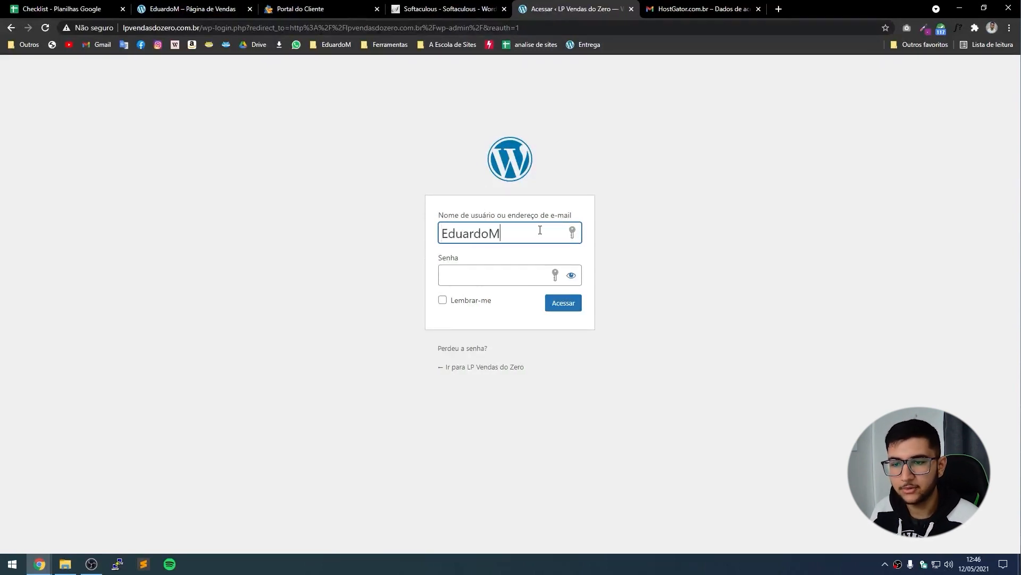
key("Tab")
type("••••••••")
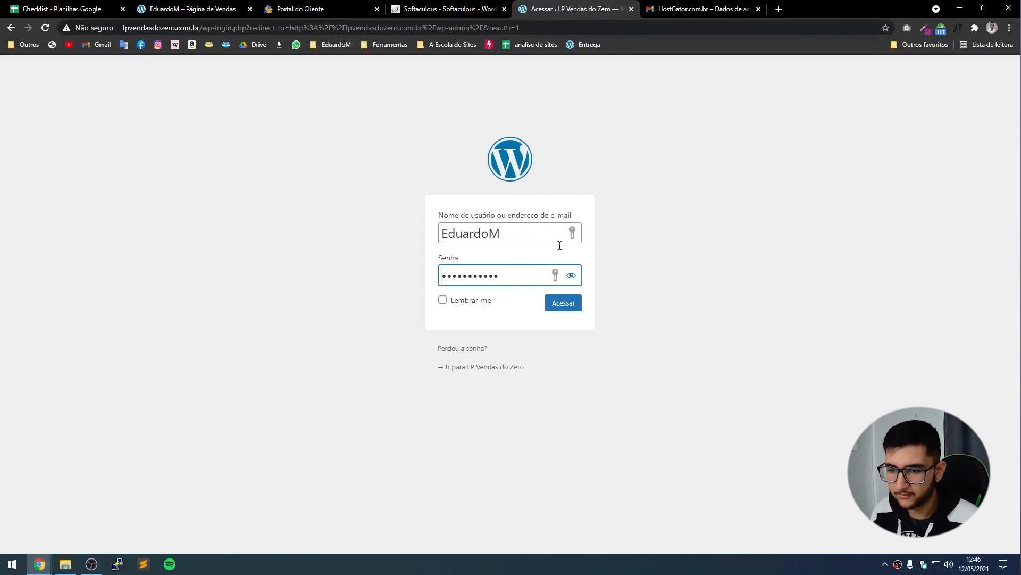
left_click(462, 300)
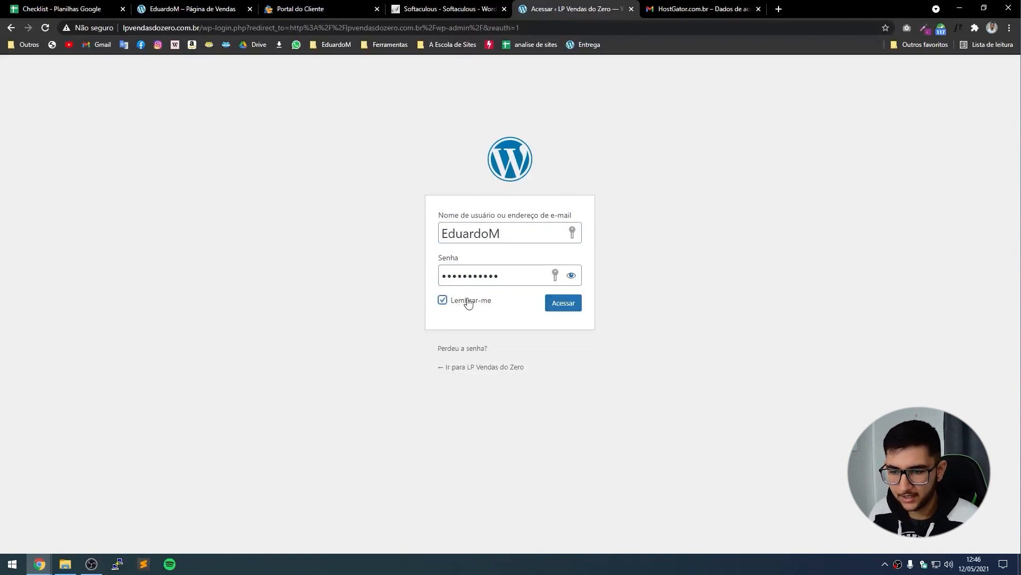
left_click(556, 307)
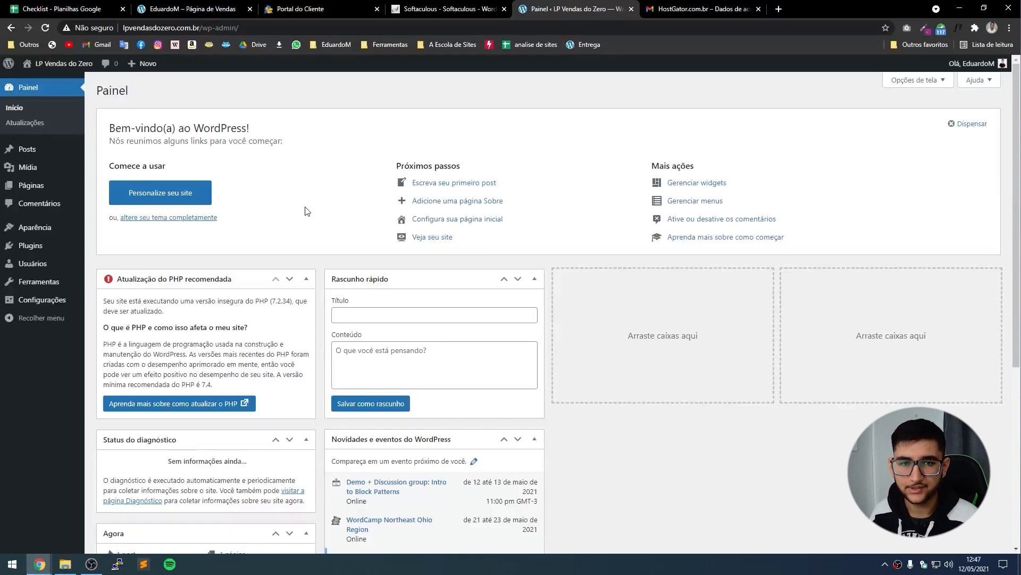
Dismiss the welcome panel and collapse the PHP, diagnostic, Agora, Atividade, Rascunho rápido and Novidades boxes.
scroll(228, 314, "down", 5)
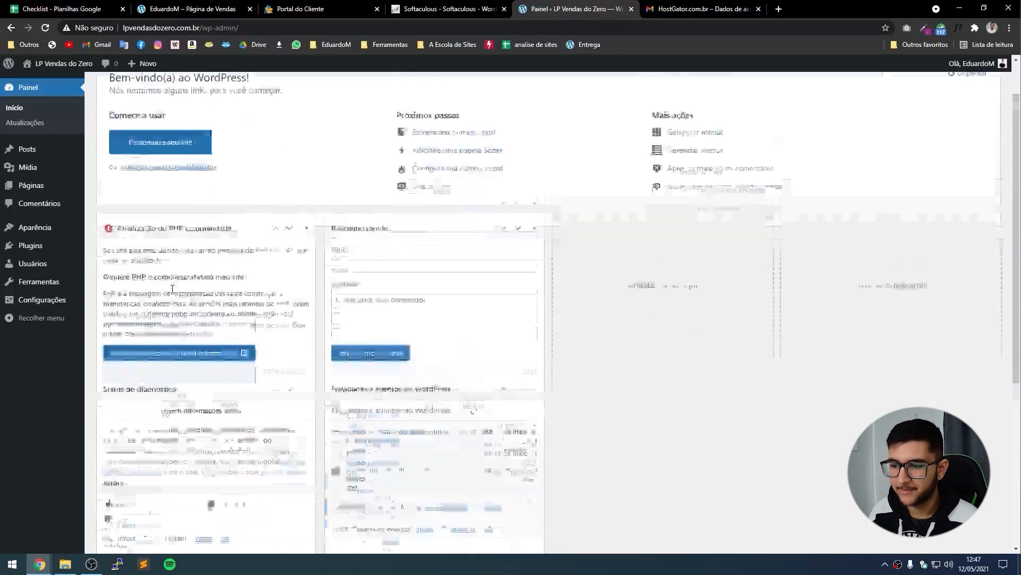
scroll(228, 314, "up", 5)
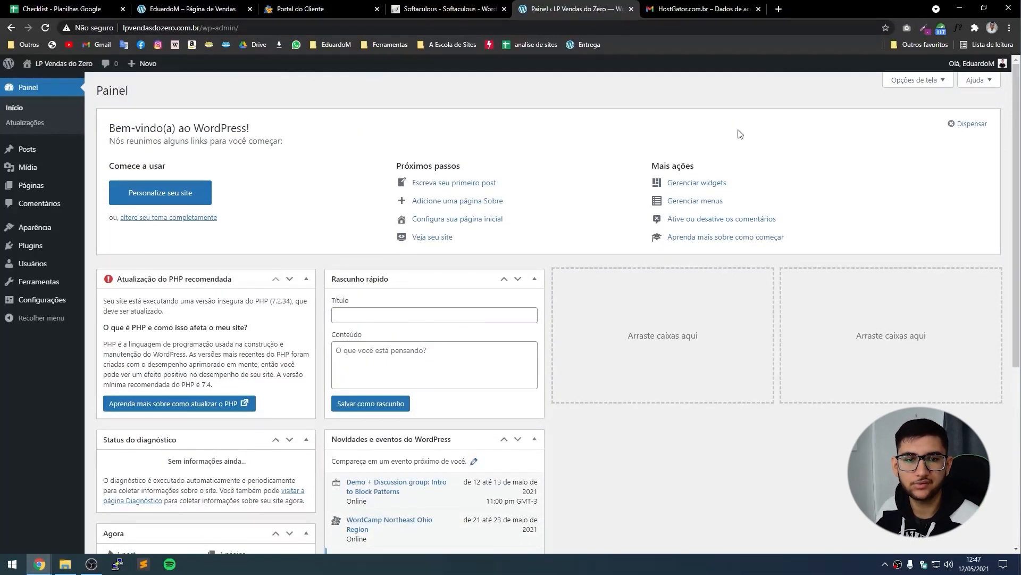
left_click(969, 124)
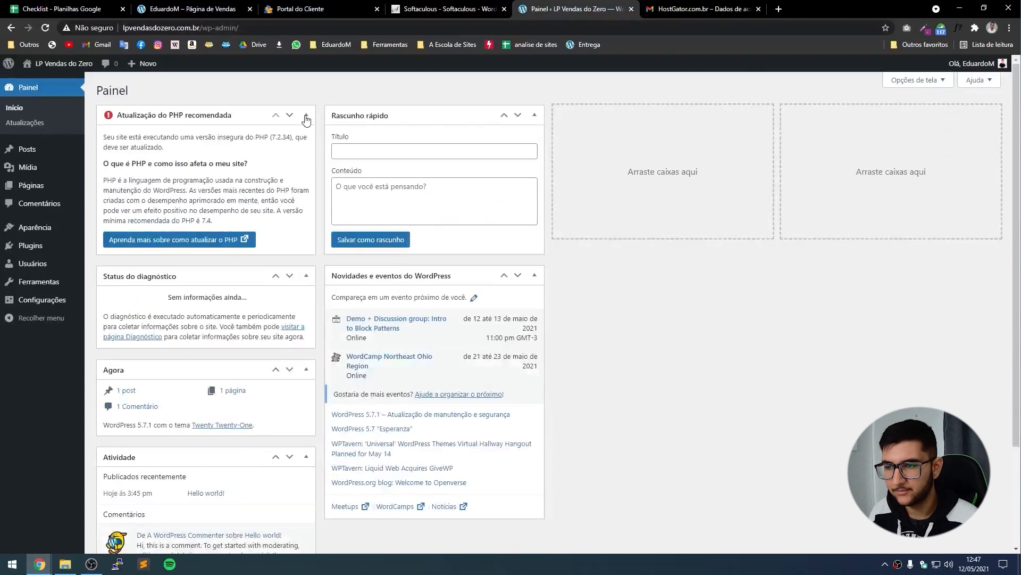
left_click(306, 114)
left_click(305, 146)
left_click(305, 179)
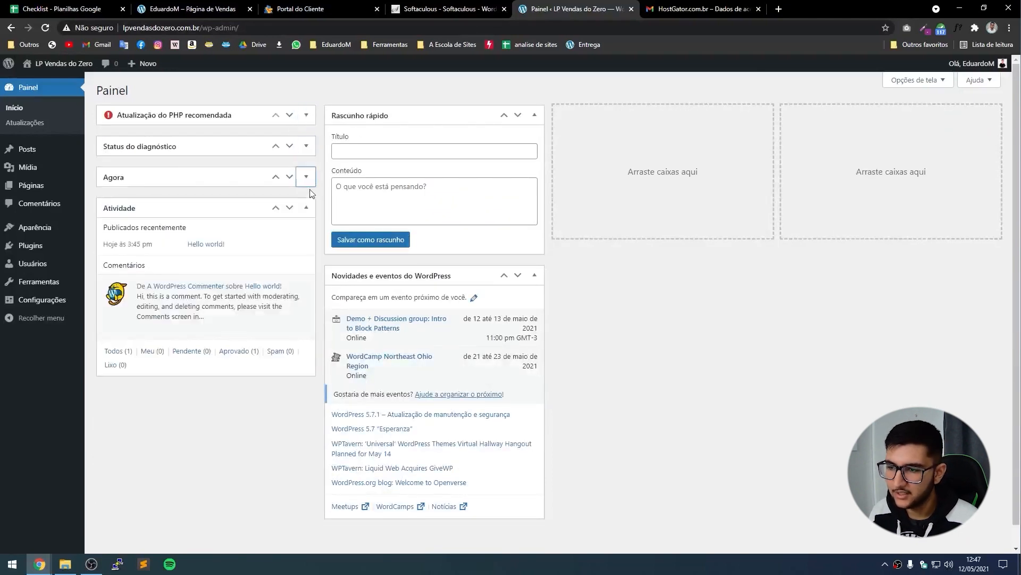
left_click(306, 208)
left_click(534, 122)
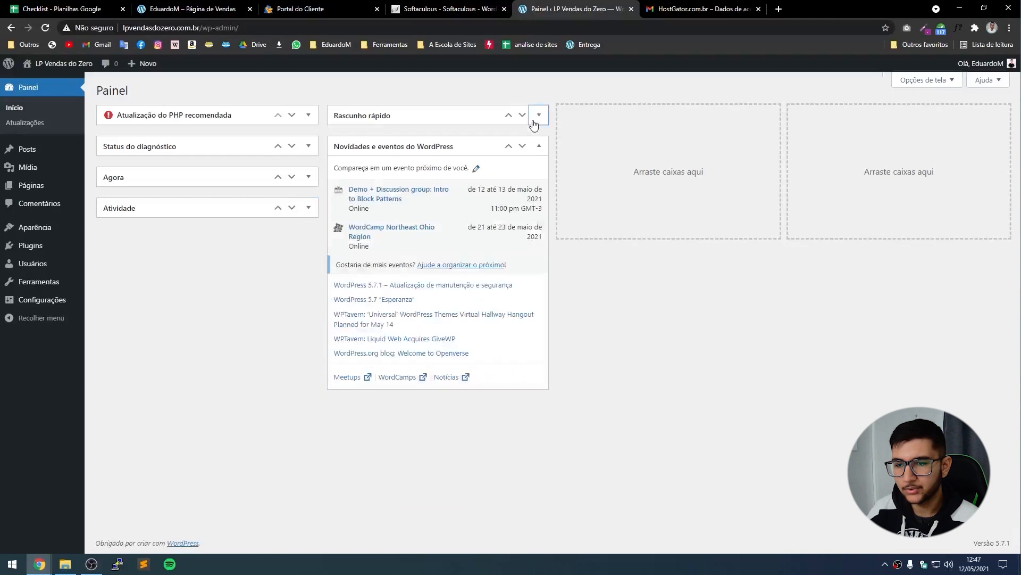
left_click(540, 147)
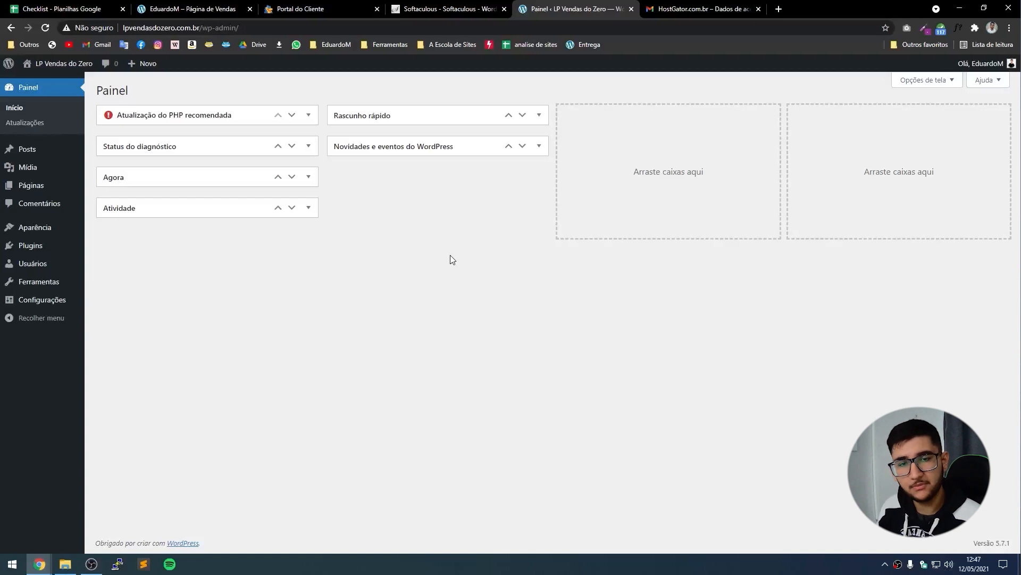
mouse_move(26, 298)
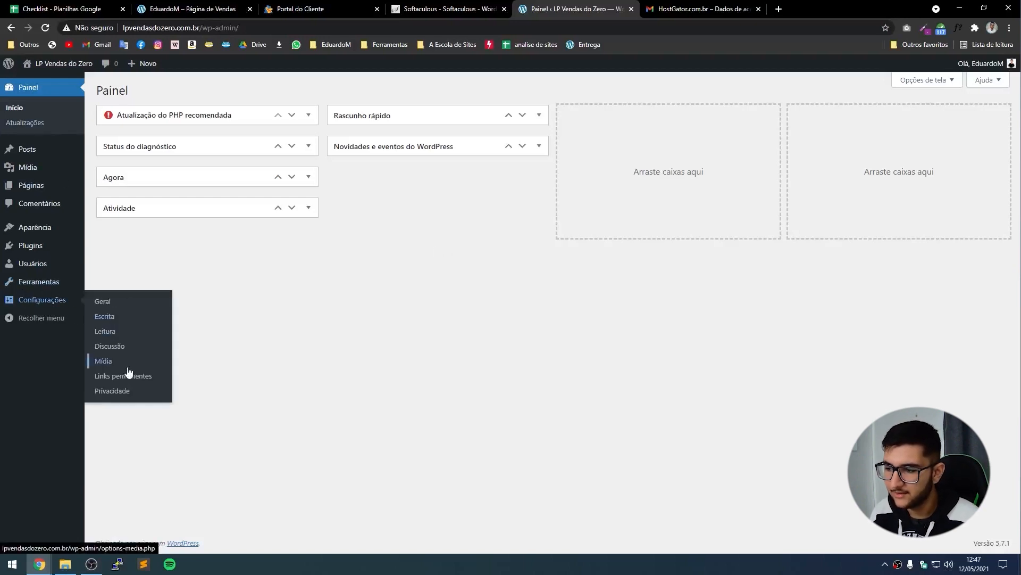
Set permalinks to the Nome do post (/%postname%/) structure and save.
left_click(125, 376)
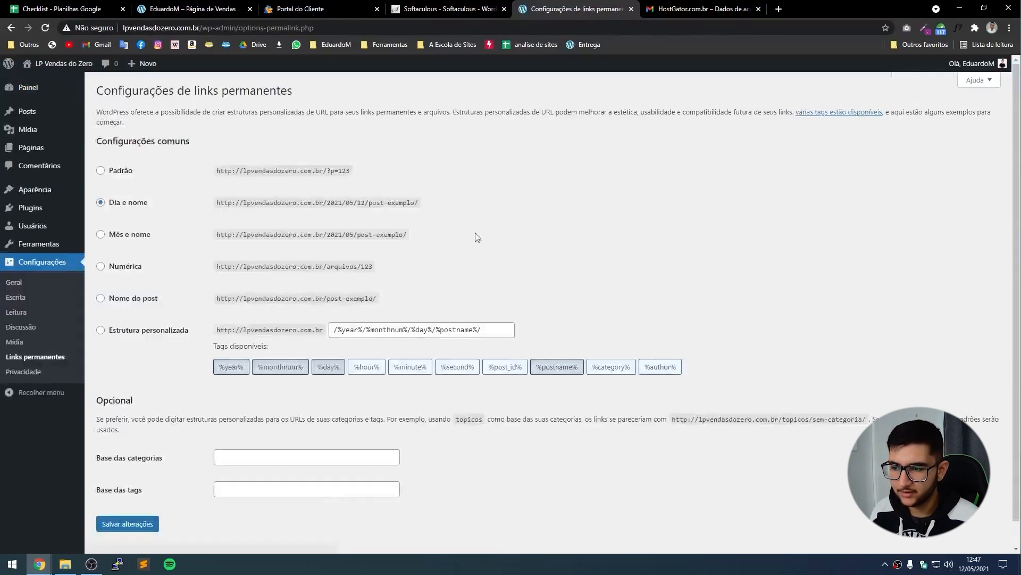
left_click(131, 299)
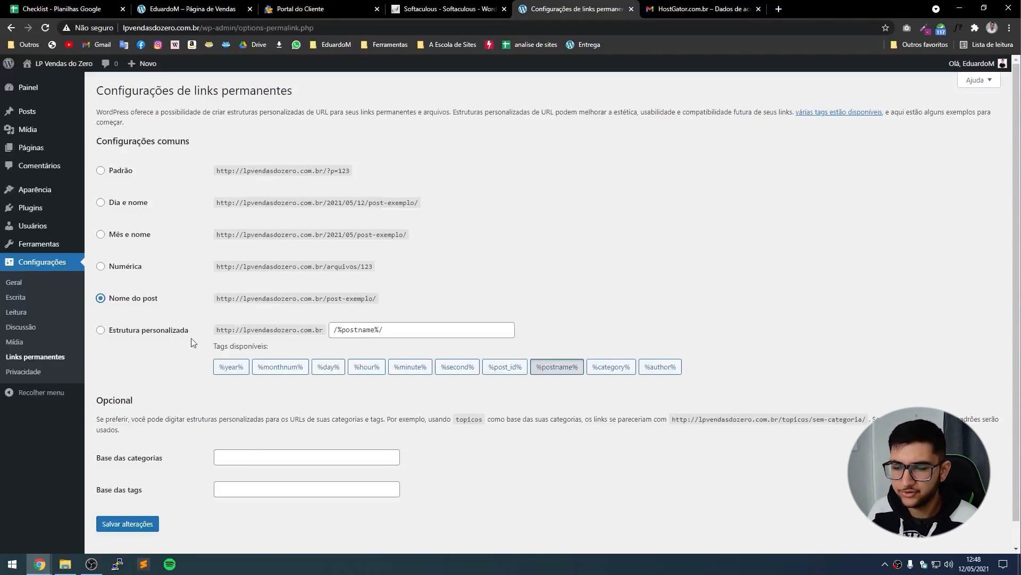
left_click(118, 528)
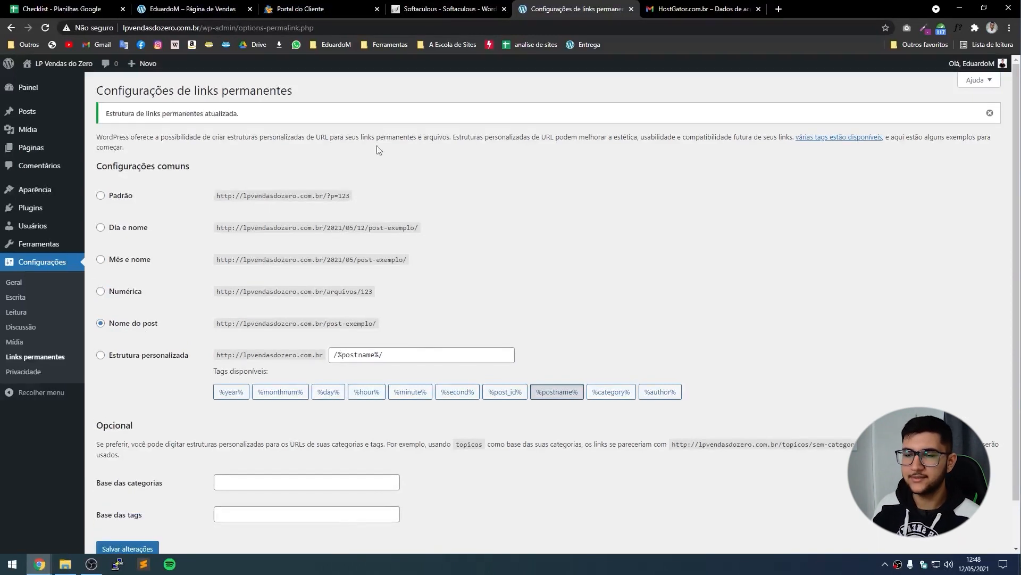
Use date format '12 de maio de 2021' and time format 15:48, keep segunda-feira, and save.
left_click(15, 290)
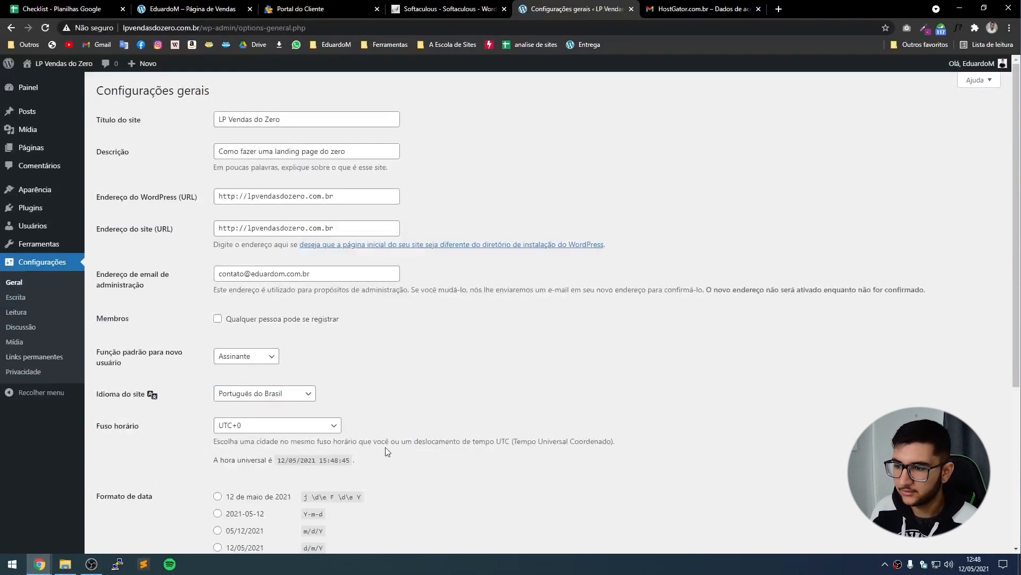
scroll(303, 372, "down", 3)
scroll(270, 328, "down", 2)
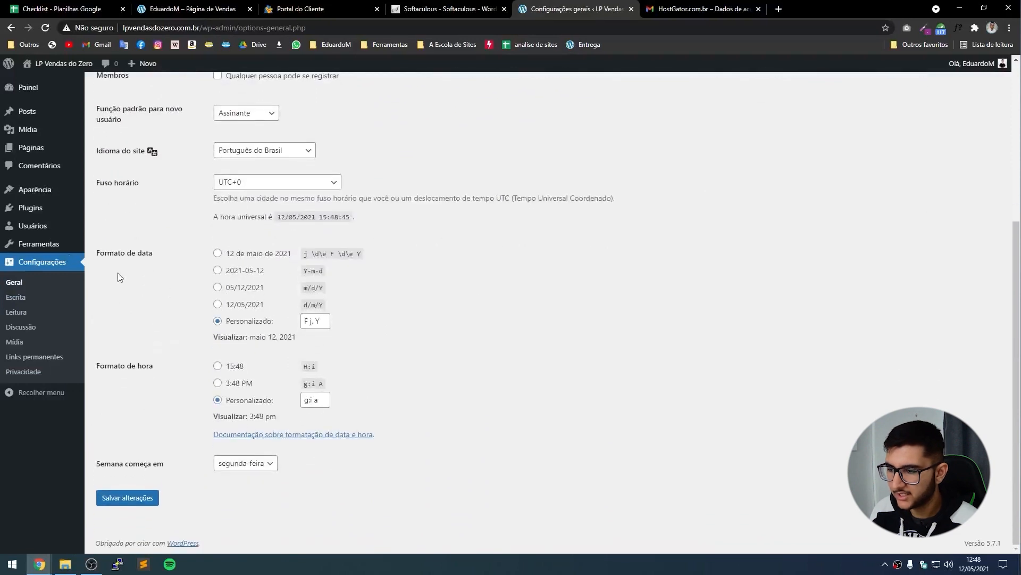
left_click(254, 260)
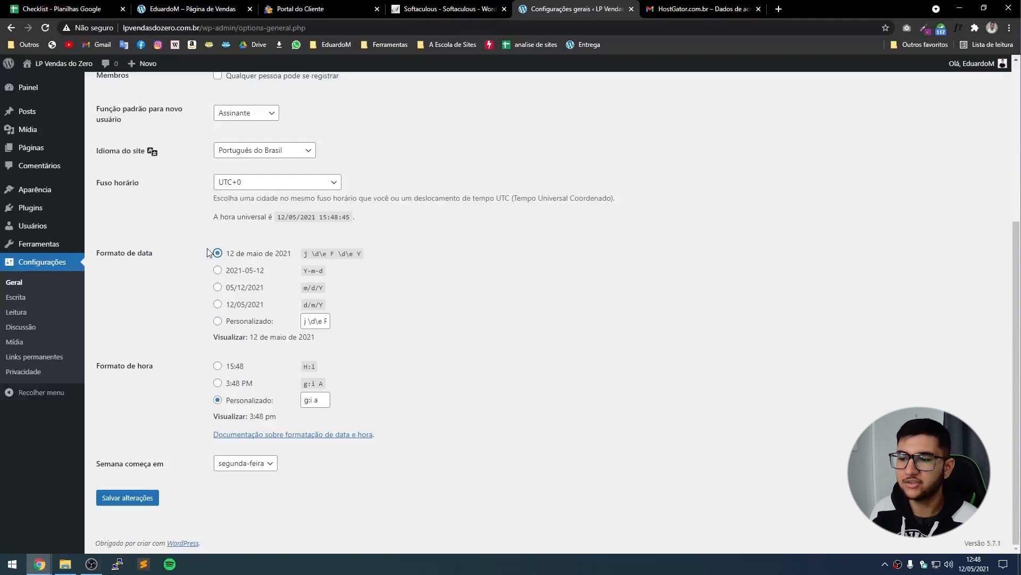
left_click(217, 366)
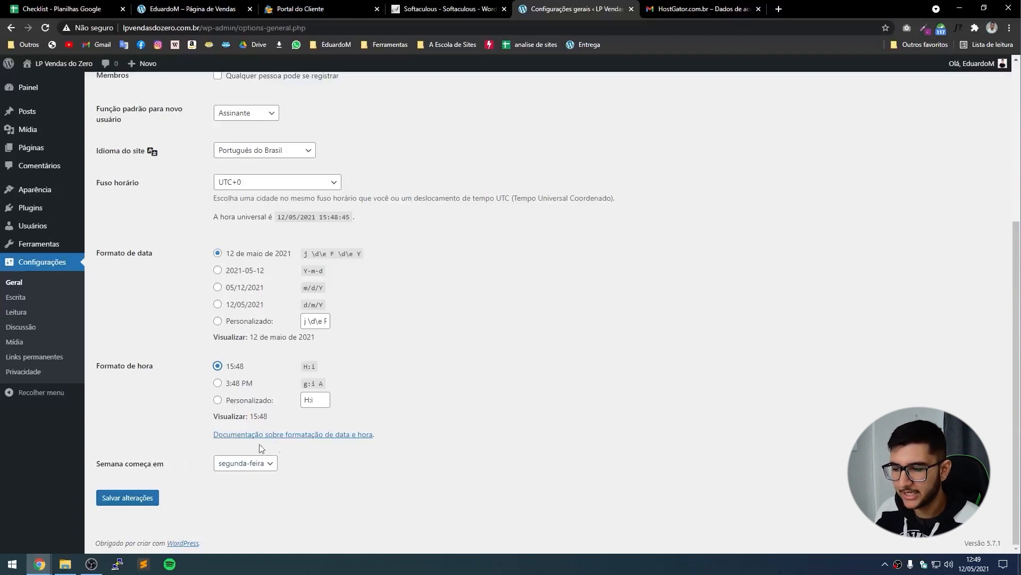
left_click(245, 467)
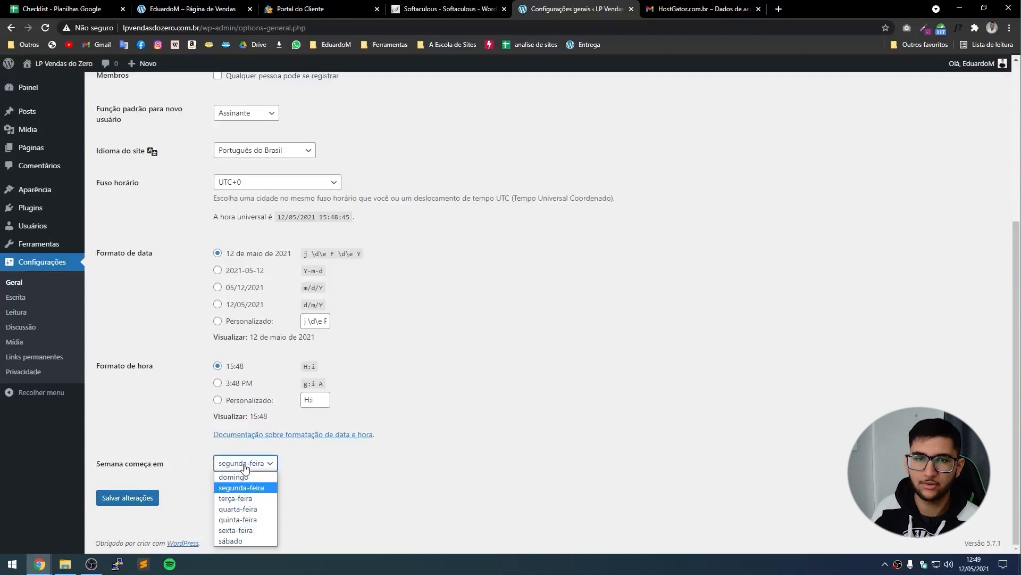
left_click(287, 464)
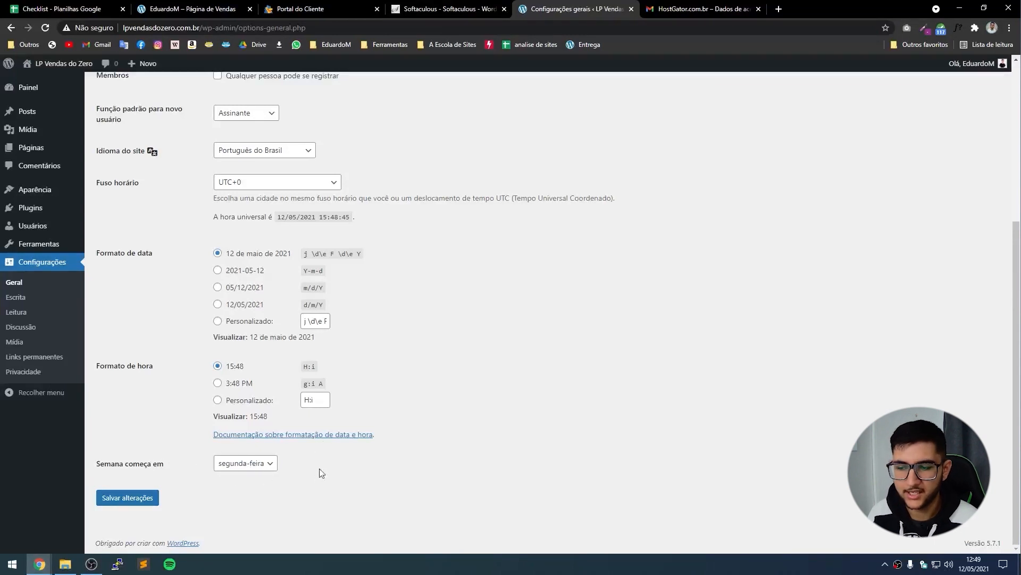
left_click(128, 500)
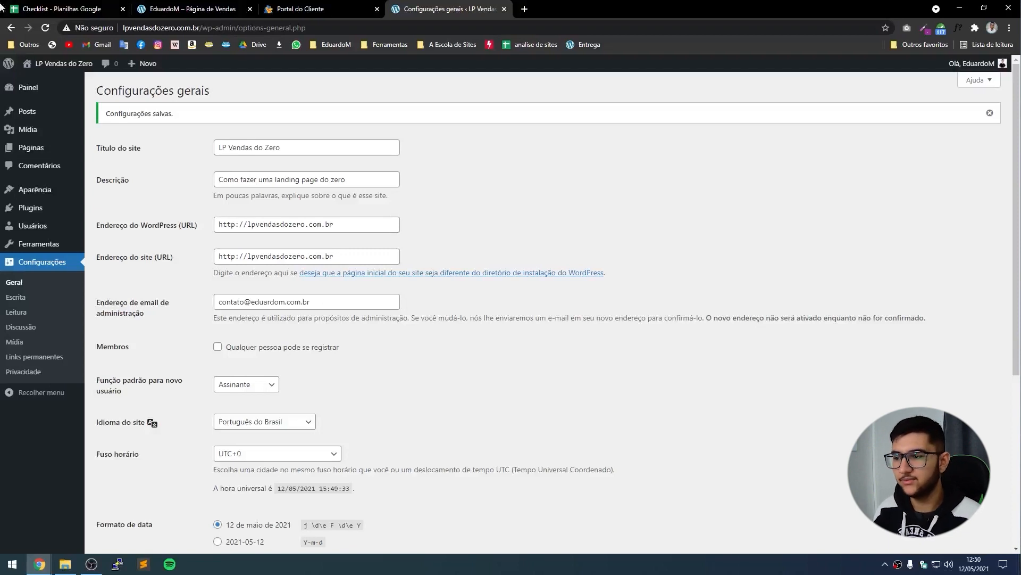
mouse_move(30, 213)
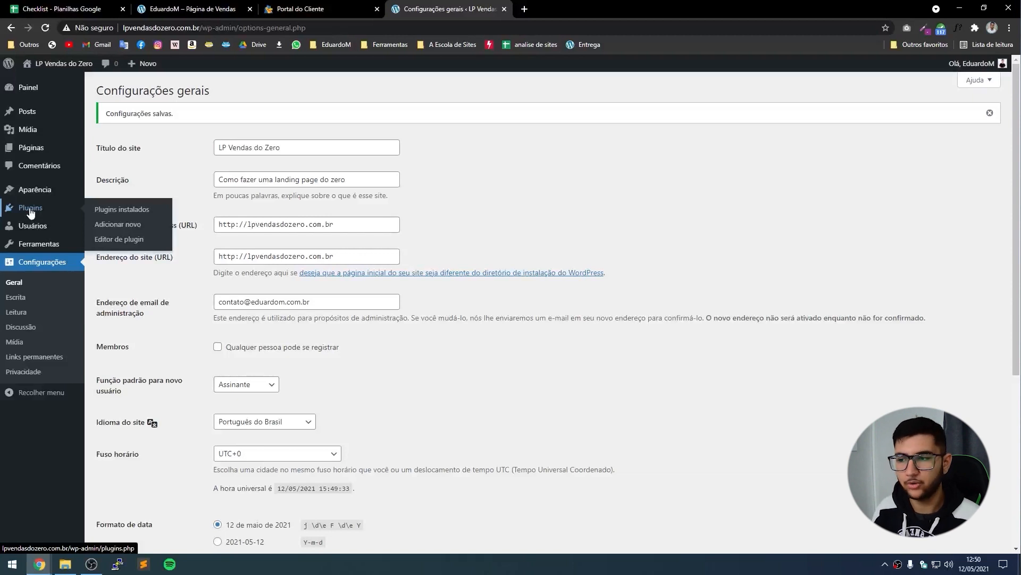
Search new plugins for 'elementor', then 'envato', and install Envato Elements.
left_click(120, 225)
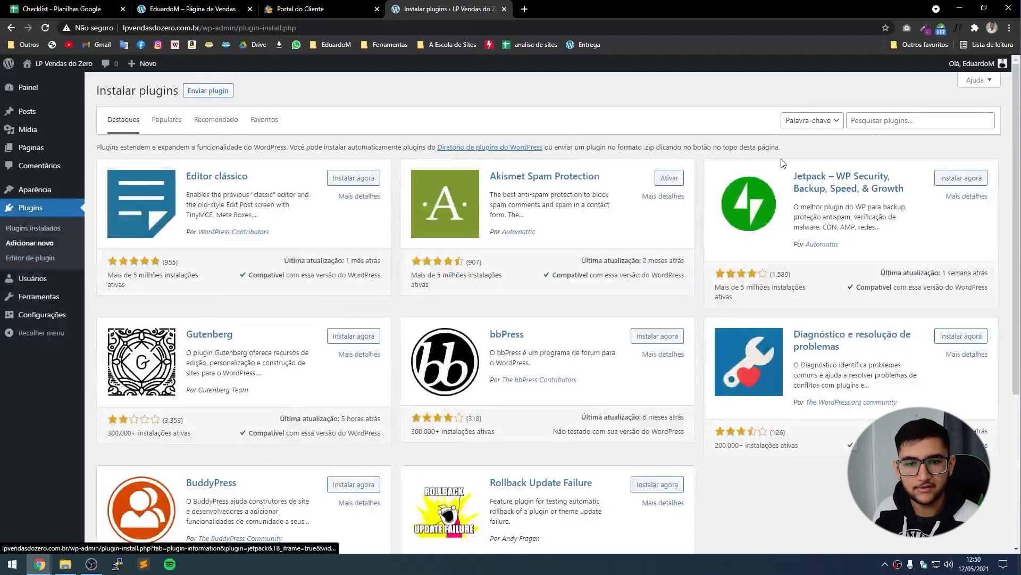
left_click(888, 119)
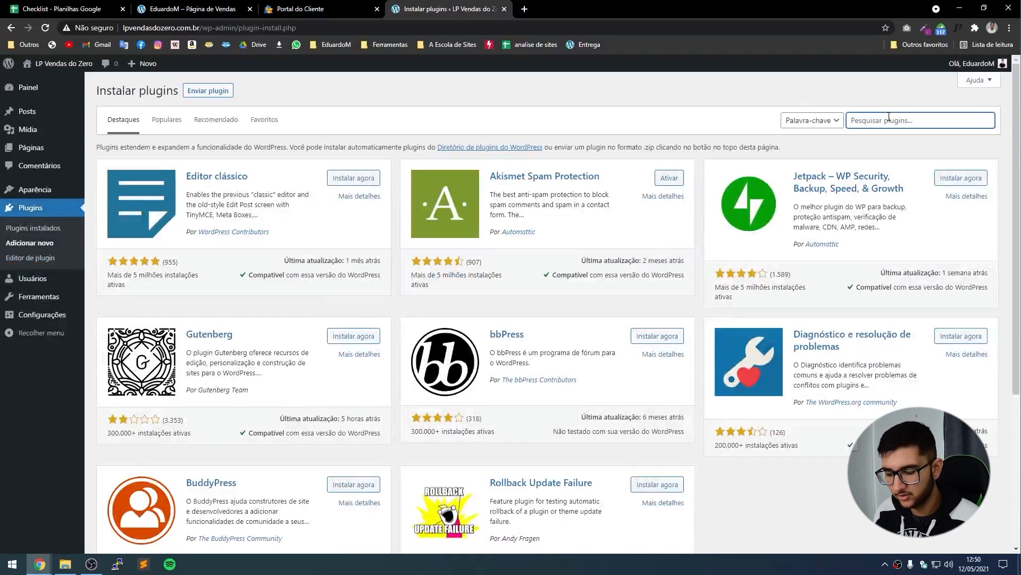
type("elementor")
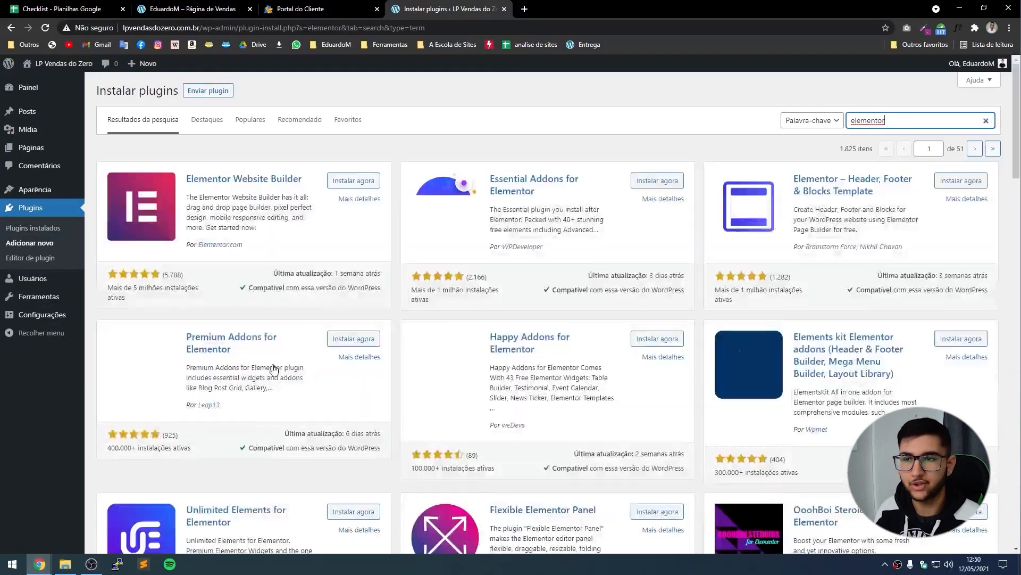
double_click(902, 117)
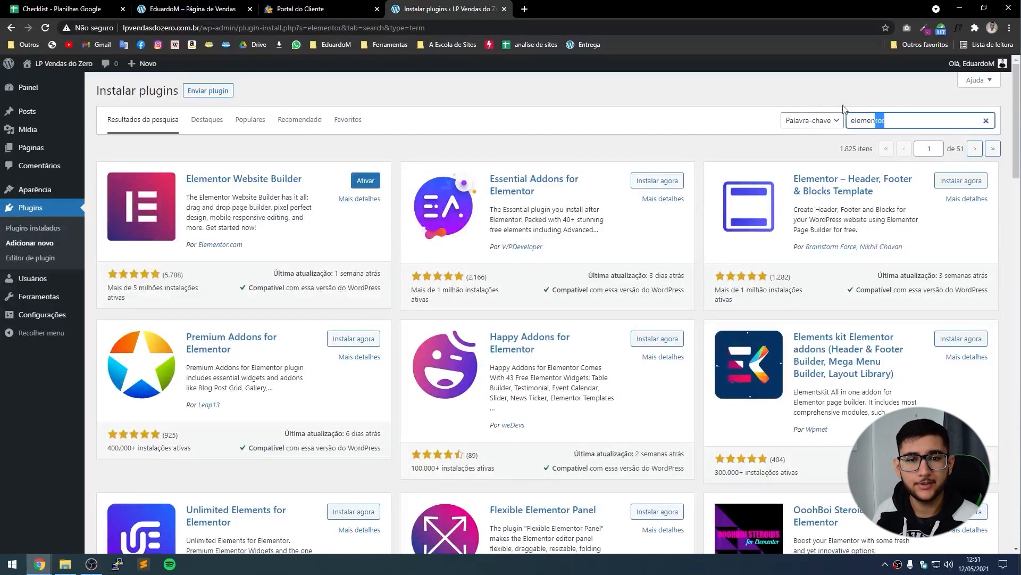
type("envat")
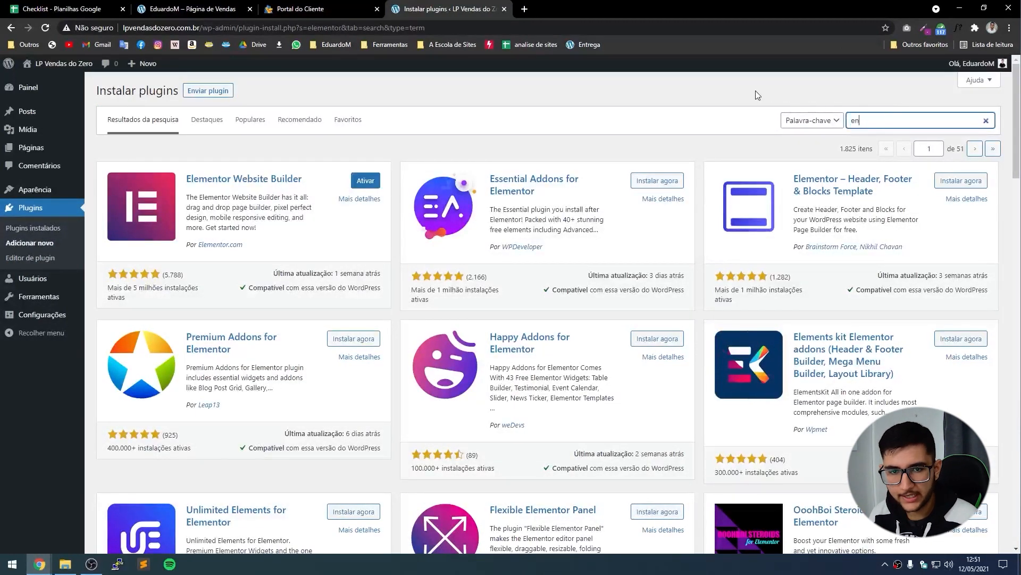
type("o")
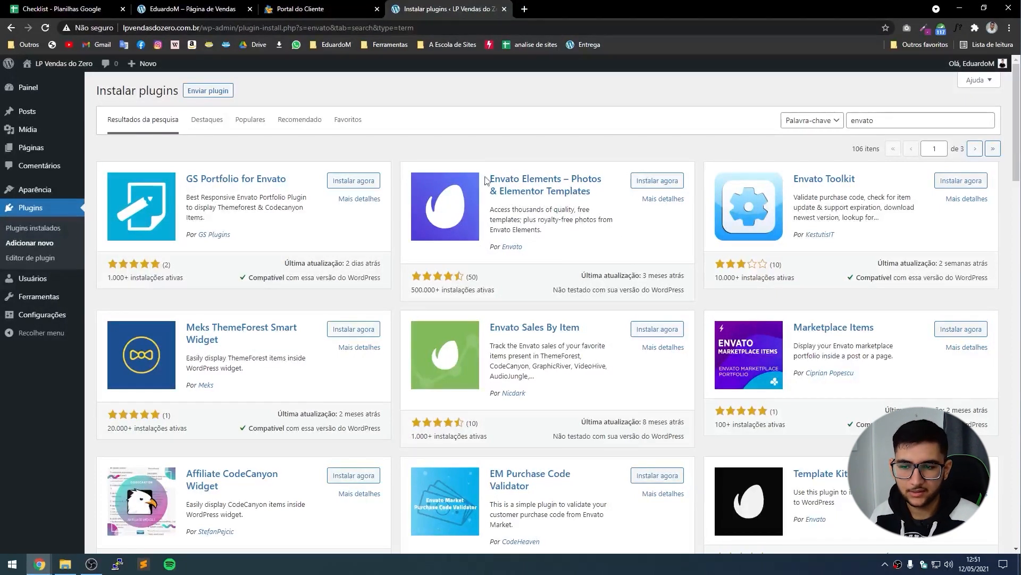
left_click(658, 181)
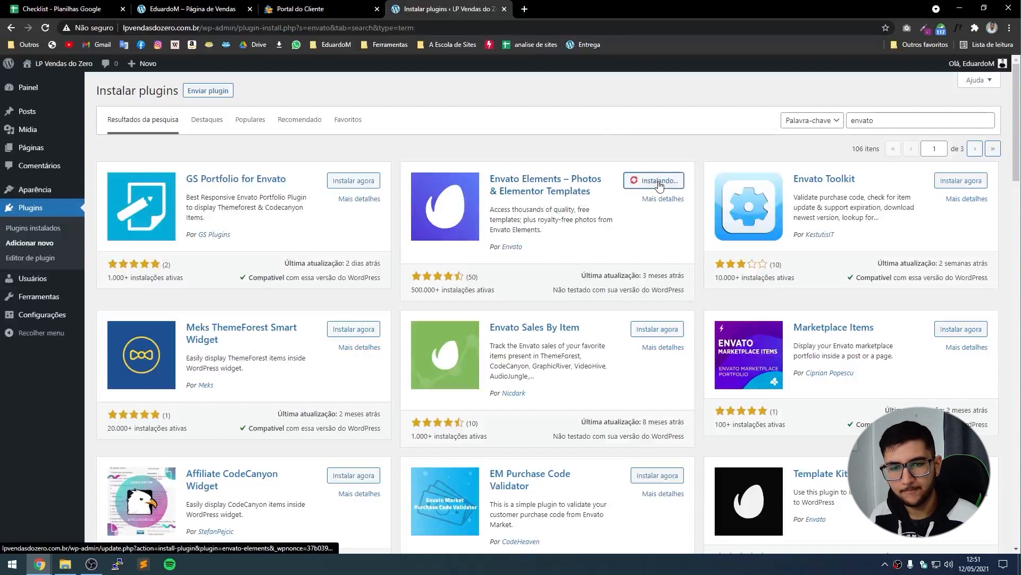
Delete Hello Dolly and Akismet Anti-Spam, then activate Envato Elements and Elementor.
left_click(45, 235)
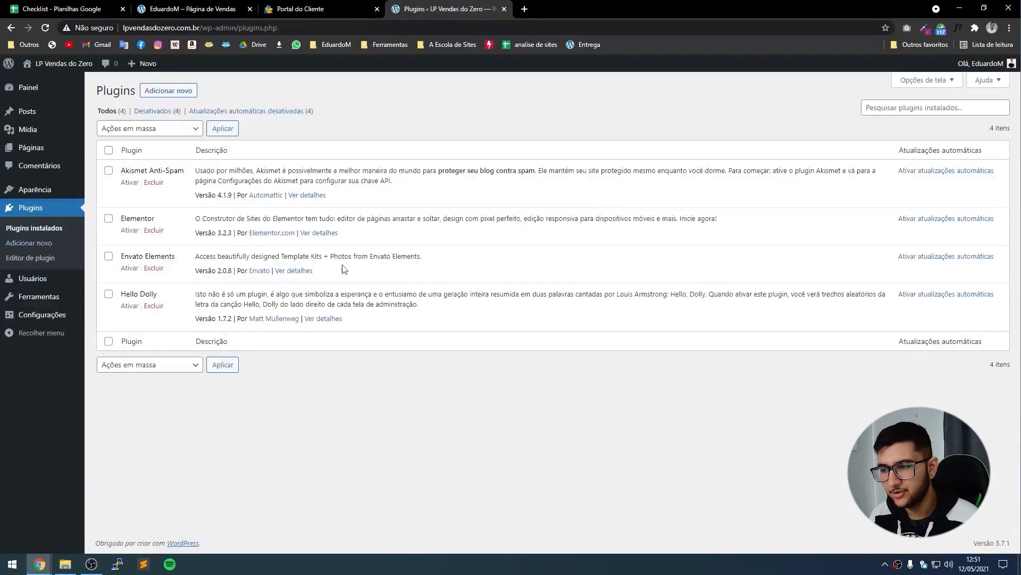
left_click(155, 306)
key("Return")
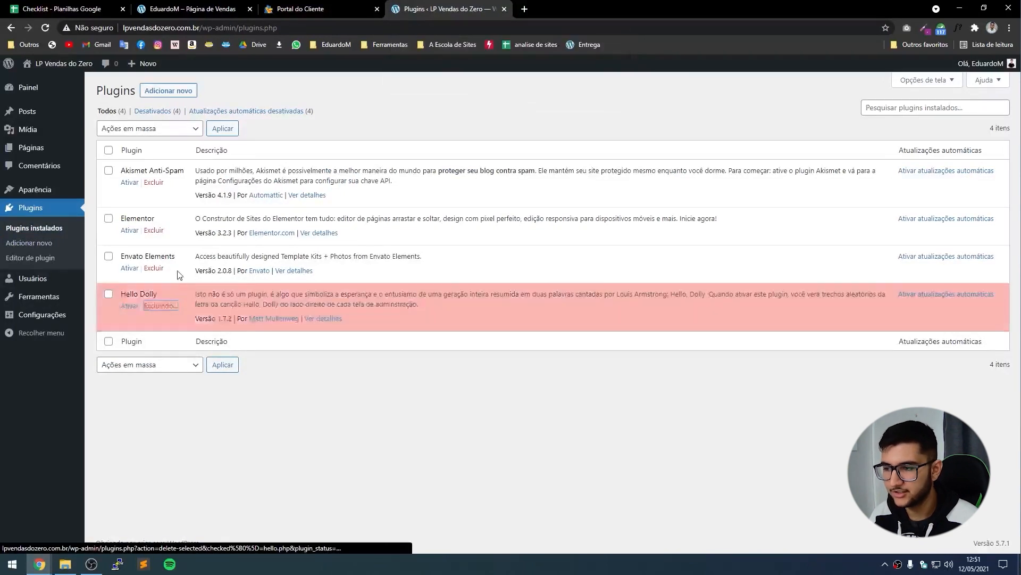
left_click(154, 182)
key("Return")
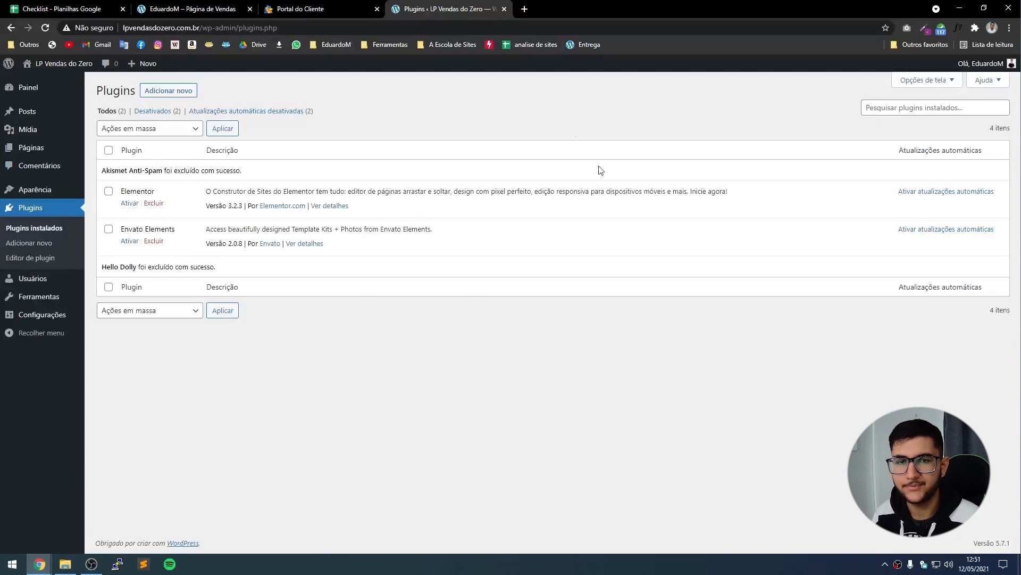
left_click(130, 242)
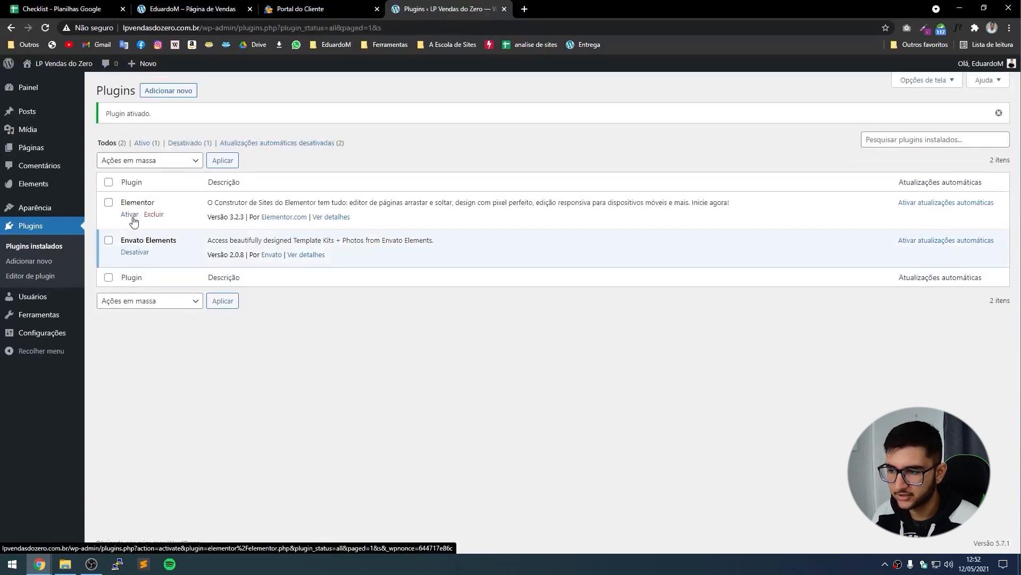
left_click(130, 214)
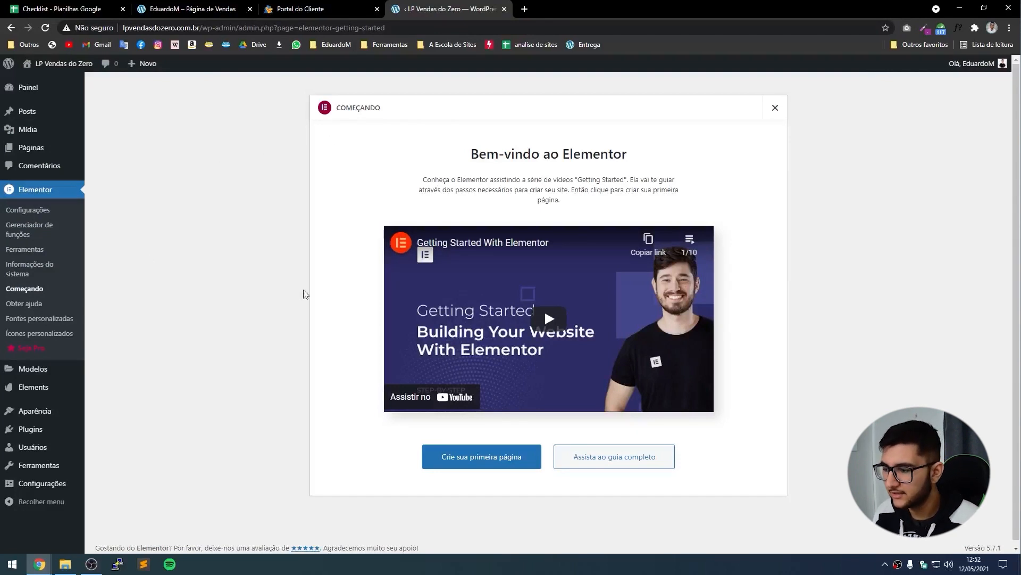
Search themes for 'he', then install and activate Hello Elementor.
mouse_move(38, 412)
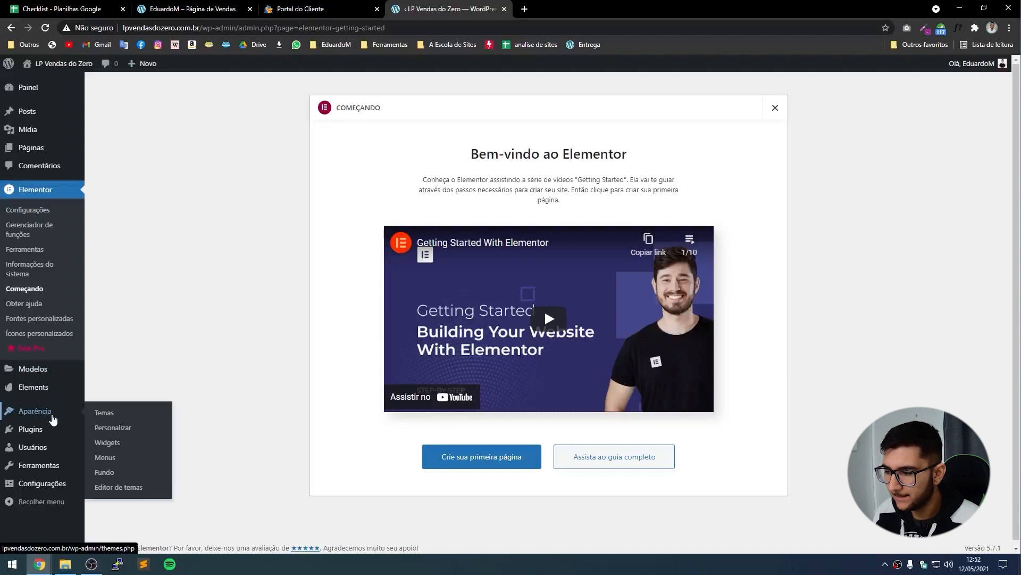
left_click(109, 417)
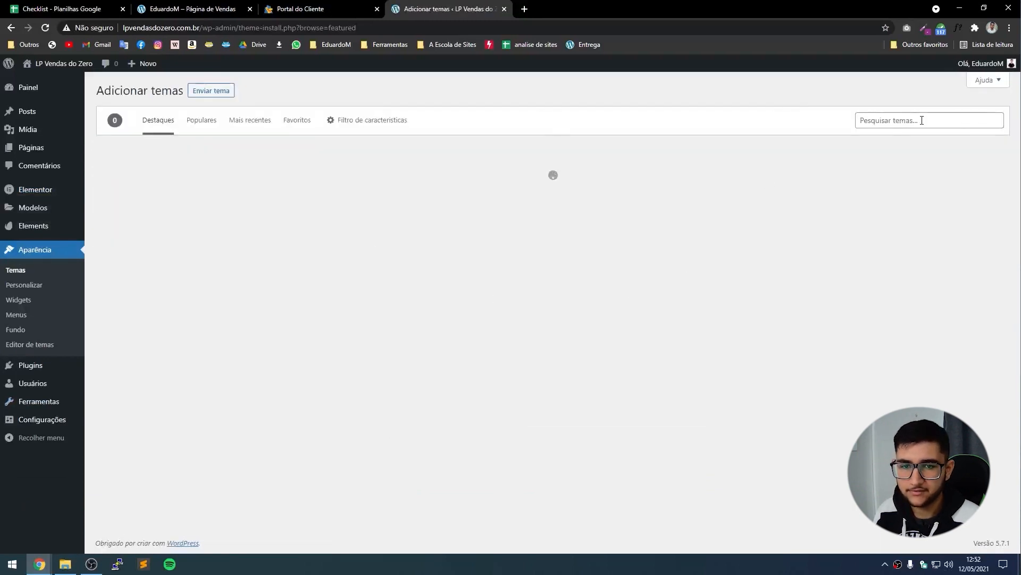
left_click(922, 120)
type("hello")
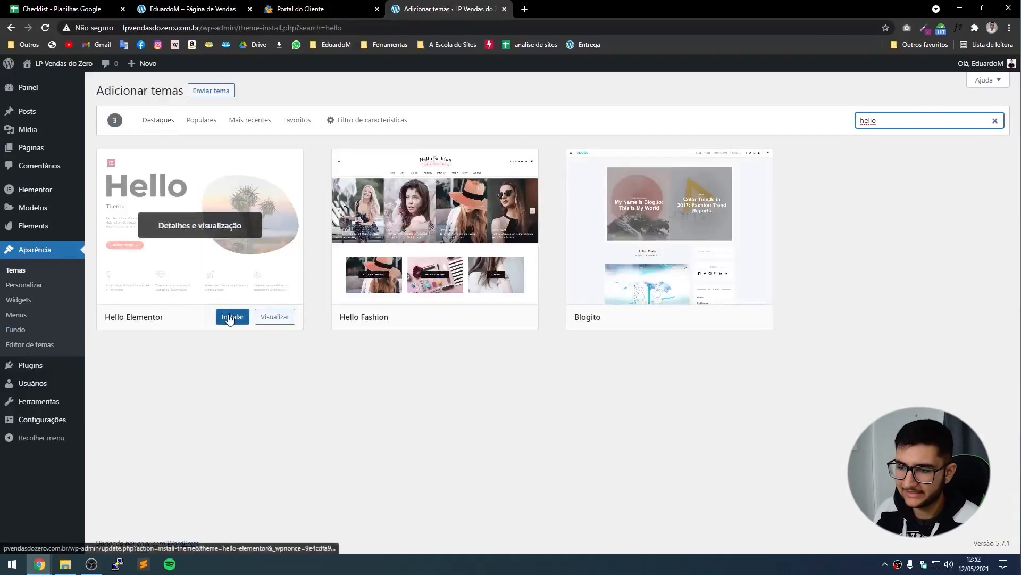
left_click(227, 317)
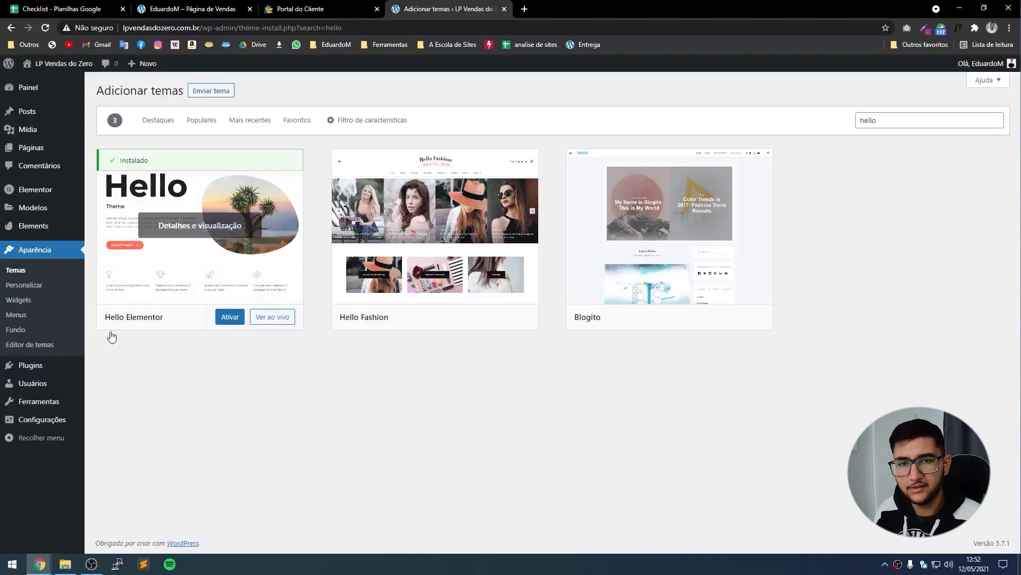
left_click(233, 322)
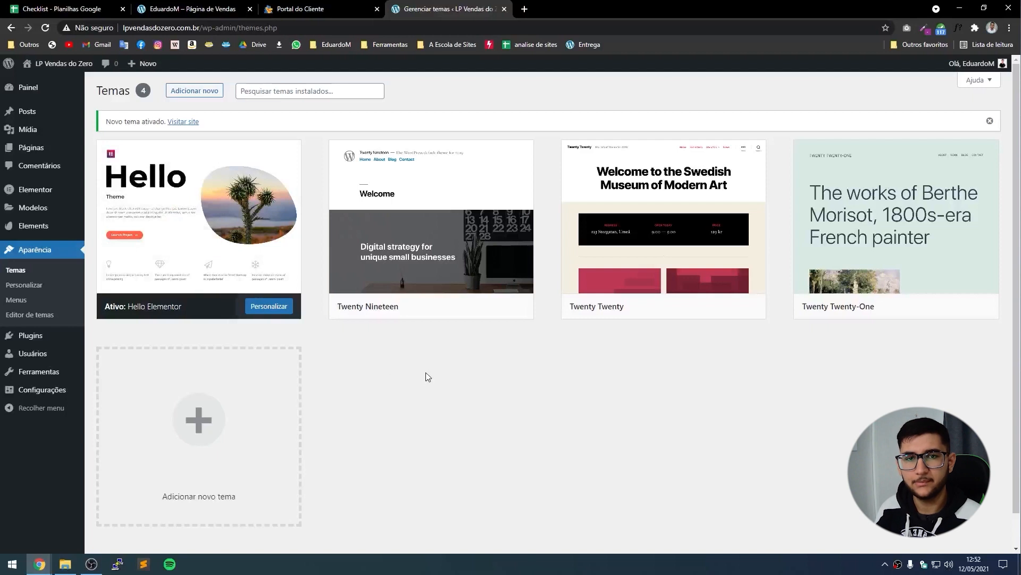
mouse_move(32, 151)
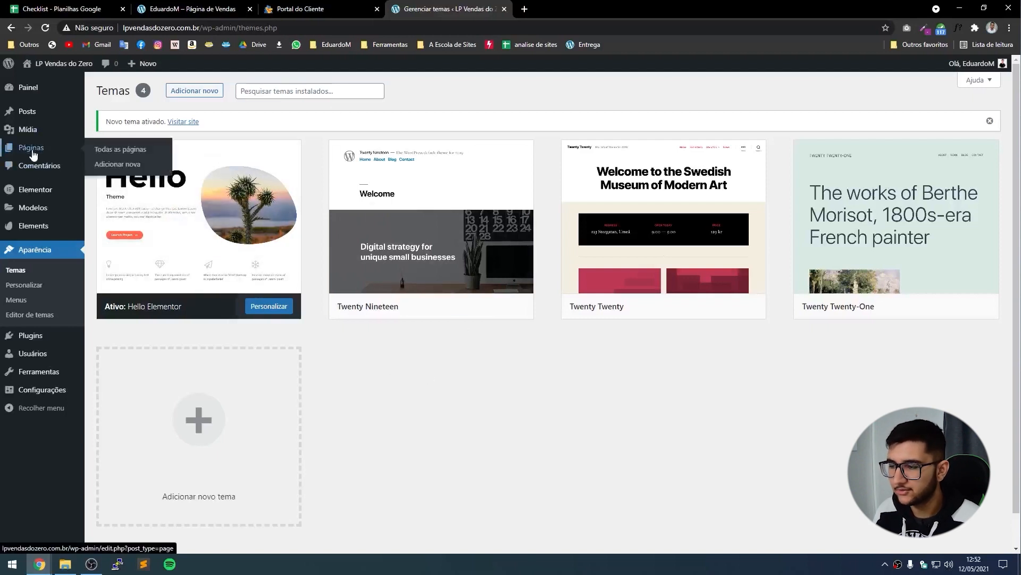
Create and publish a new WordPress page titled 'Home', then open it in Elementor.
left_click(113, 167)
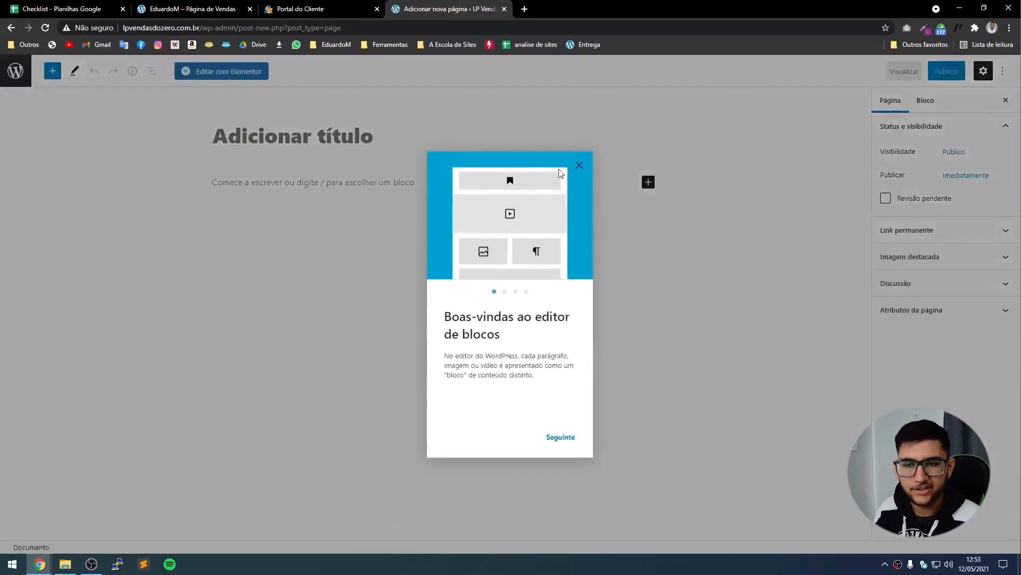
left_click(578, 164)
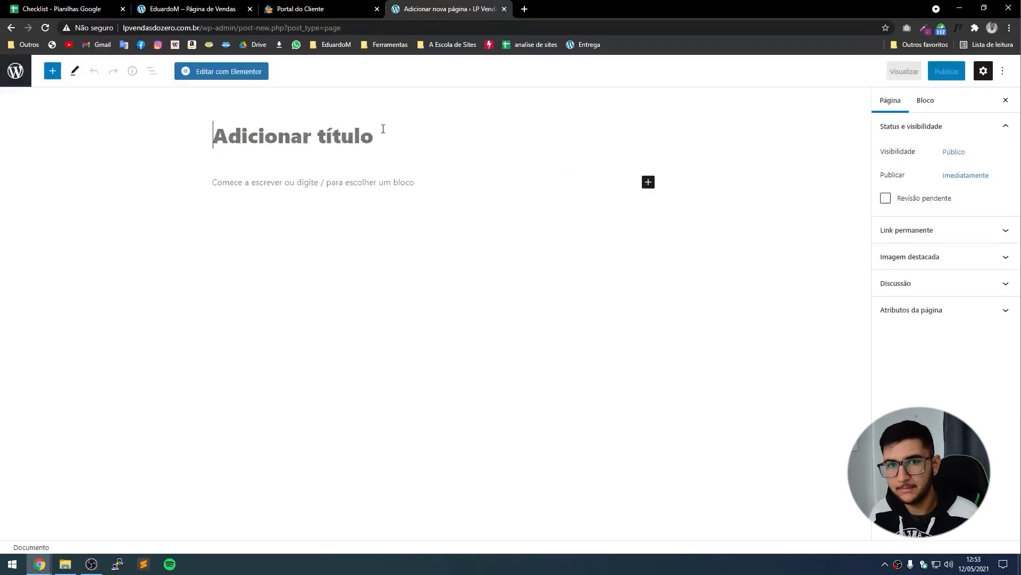
type("Home")
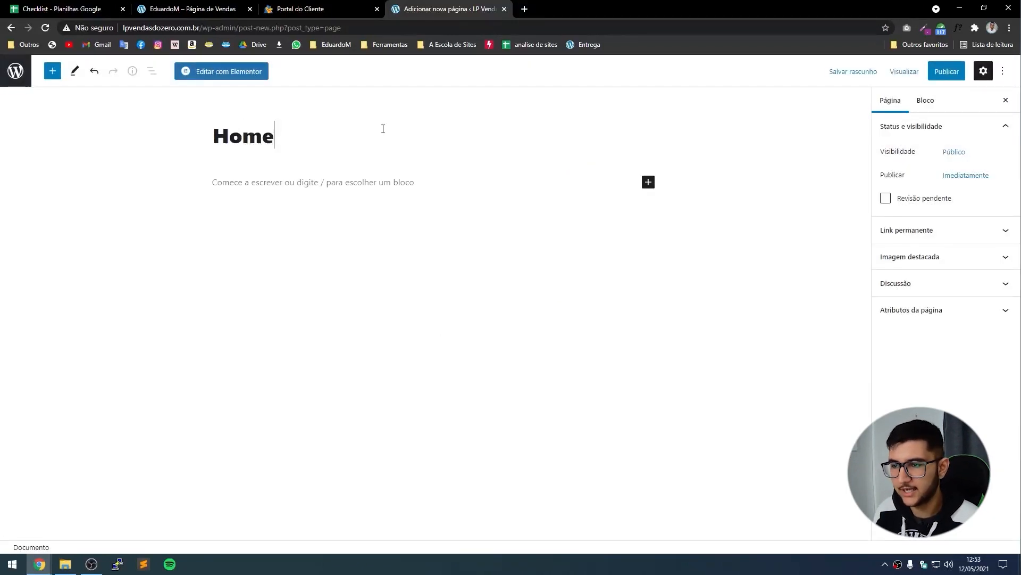
left_click(952, 79)
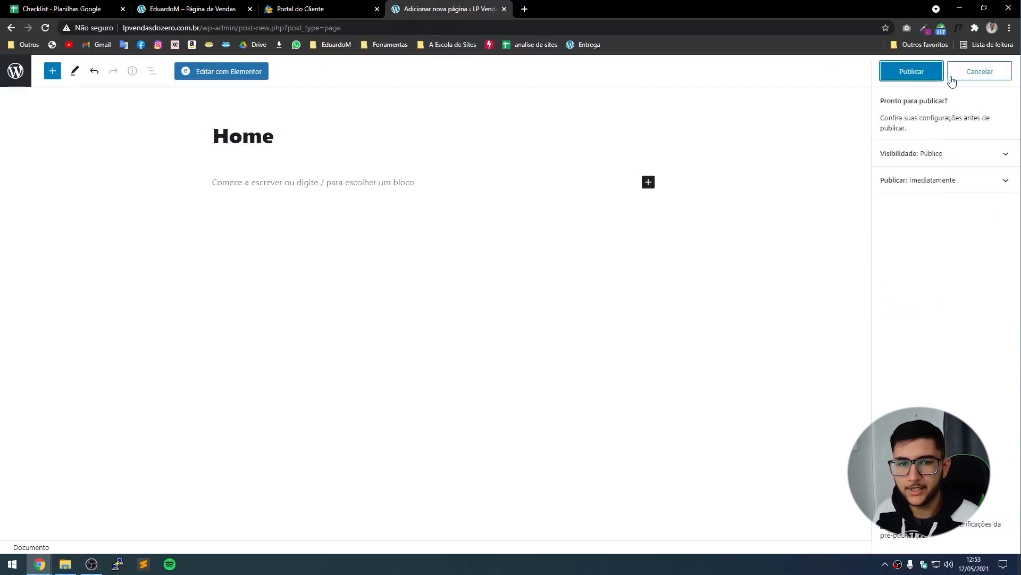
left_click(923, 75)
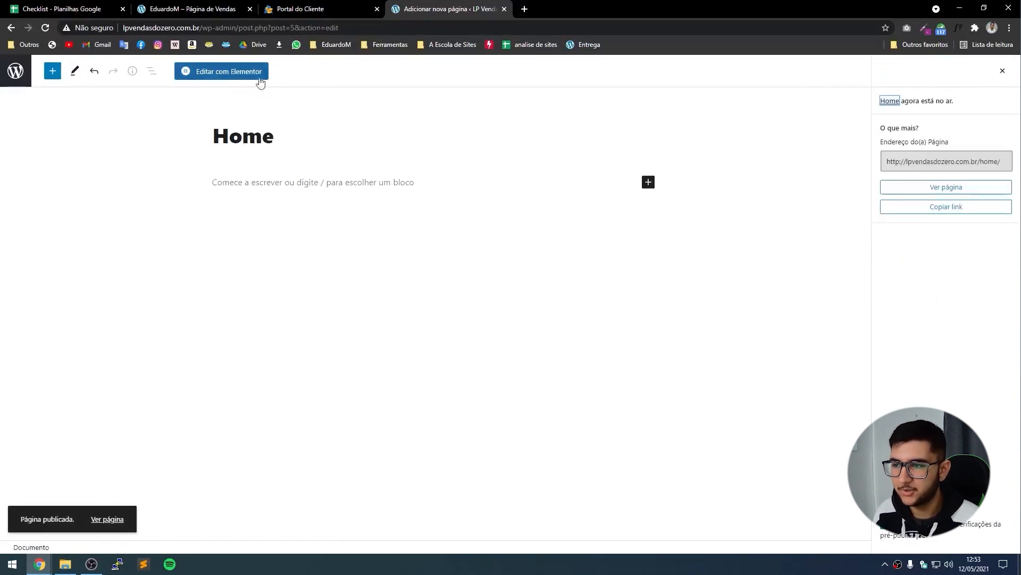
left_click(217, 75)
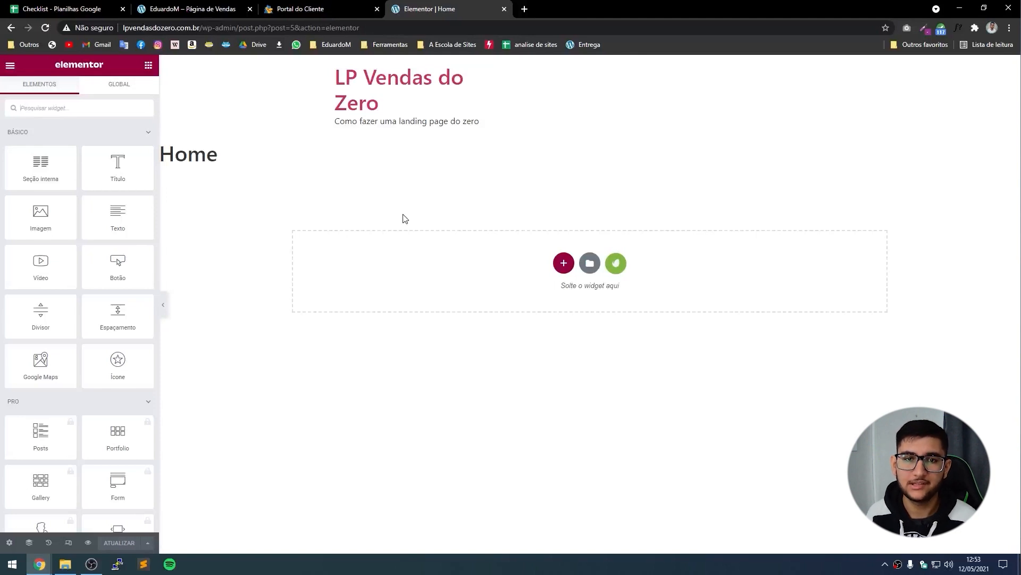
Search the Envato free kits for 'online tutorials', install that kit and browse its templates.
left_click(616, 266)
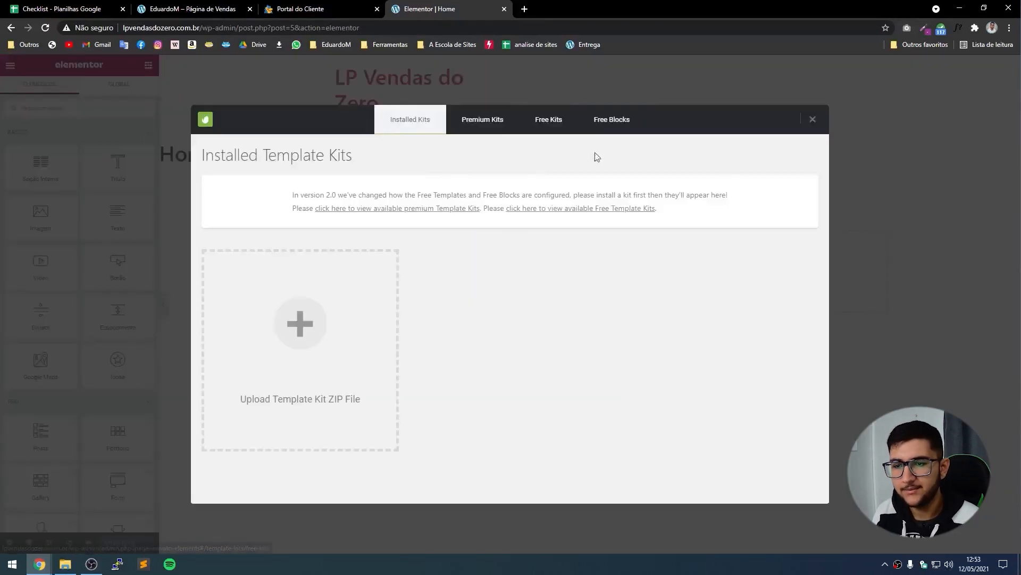
left_click(540, 128)
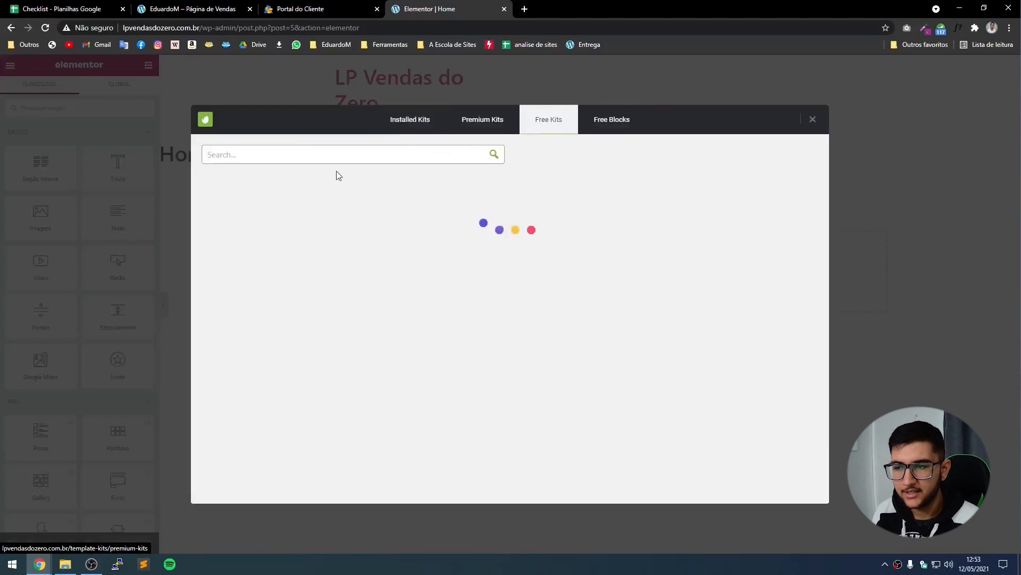
type("onl")
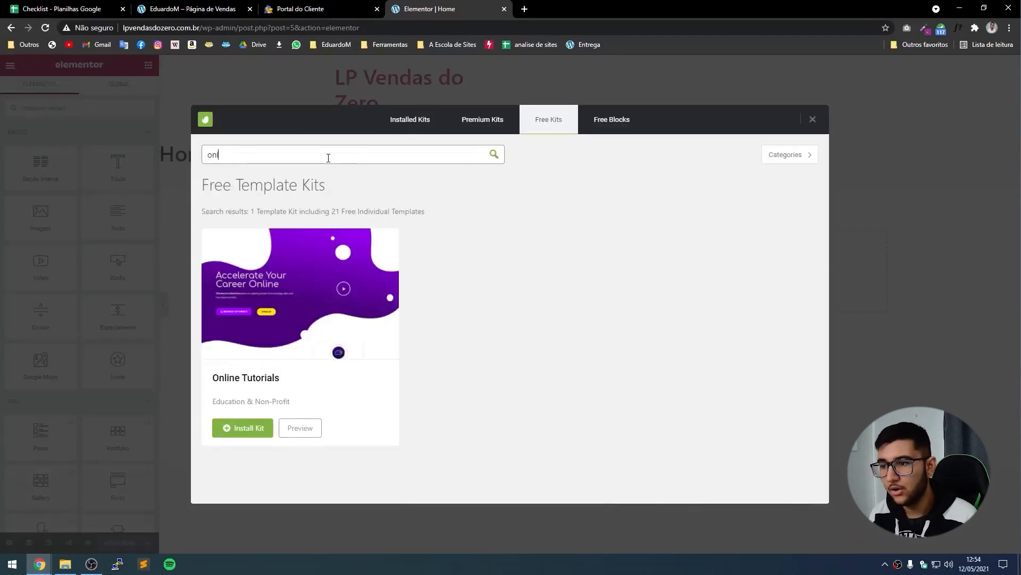
type("ine tutorials")
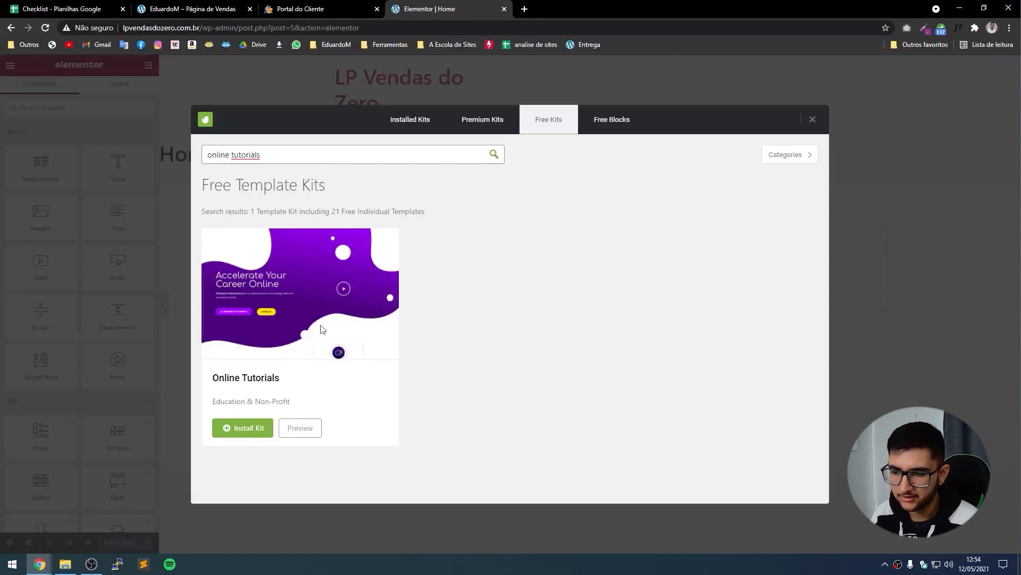
left_click(240, 430)
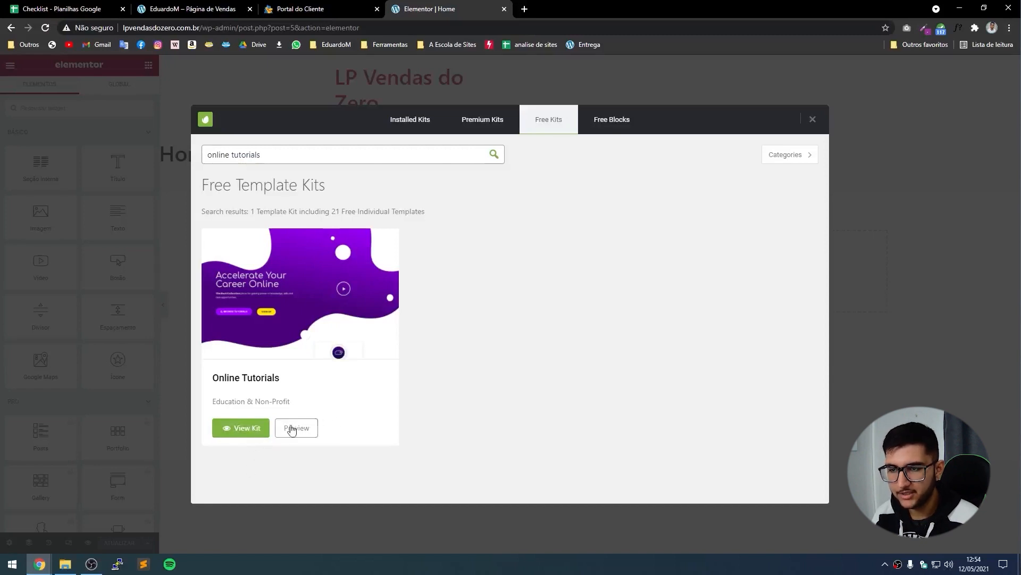
left_click(245, 437)
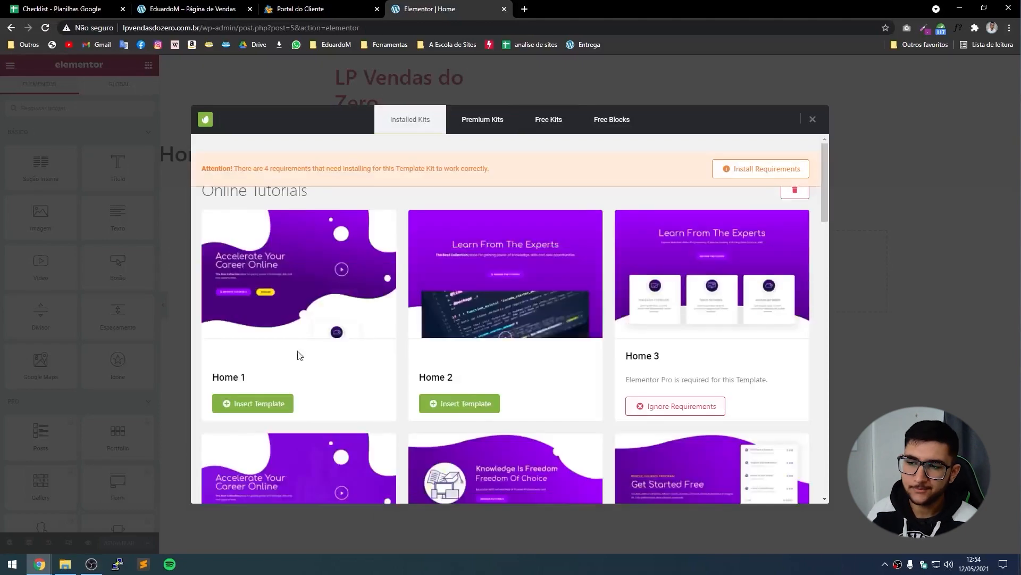
scroll(299, 353, "down", 5)
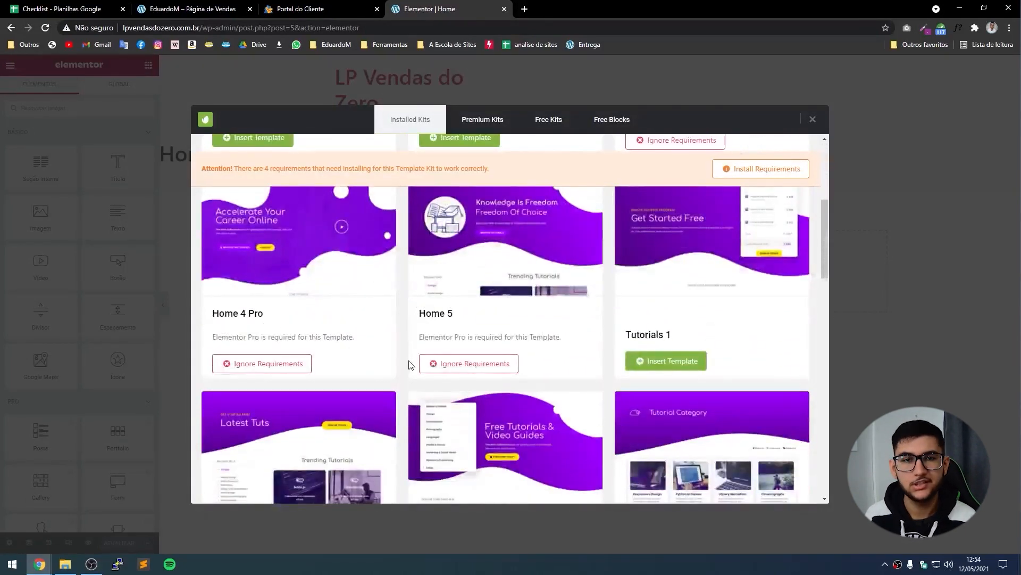
scroll(412, 360, "down", 5)
scroll(390, 441, "up", 7)
scroll(390, 442, "up", 3)
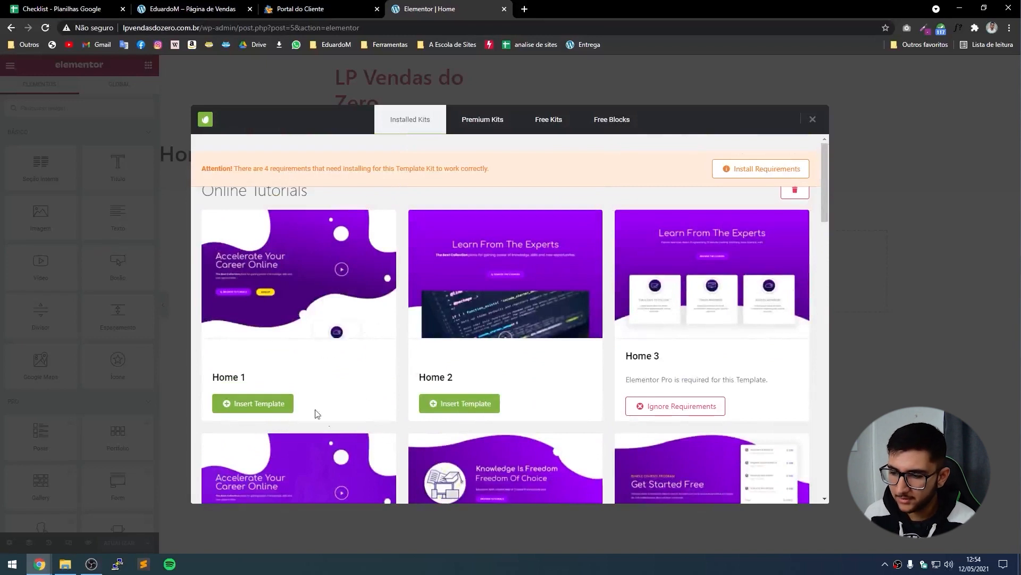
Insert the Home 1 template, hide the page title and set the layout to Elementor canvas.
left_click(252, 404)
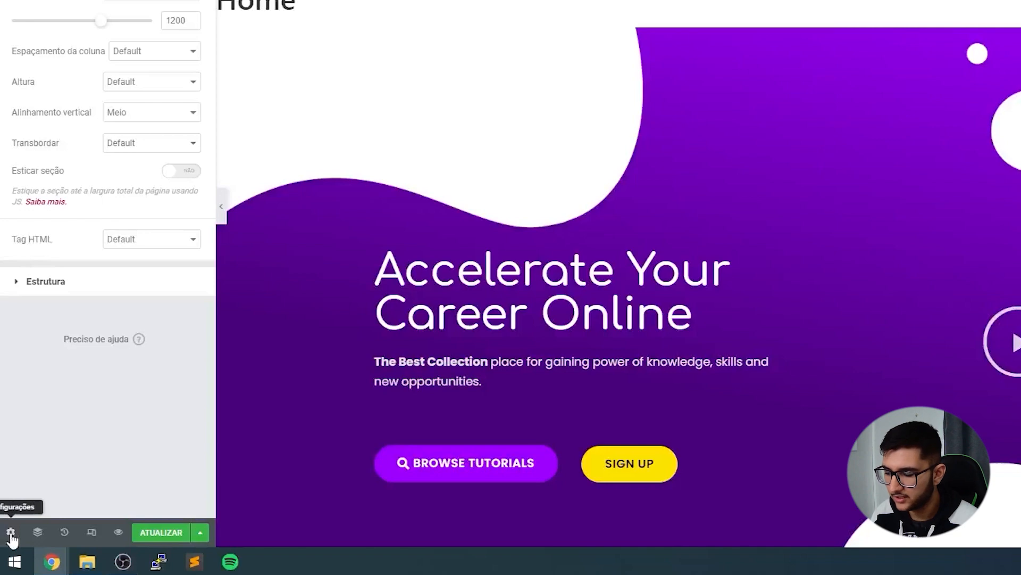
left_click(11, 533)
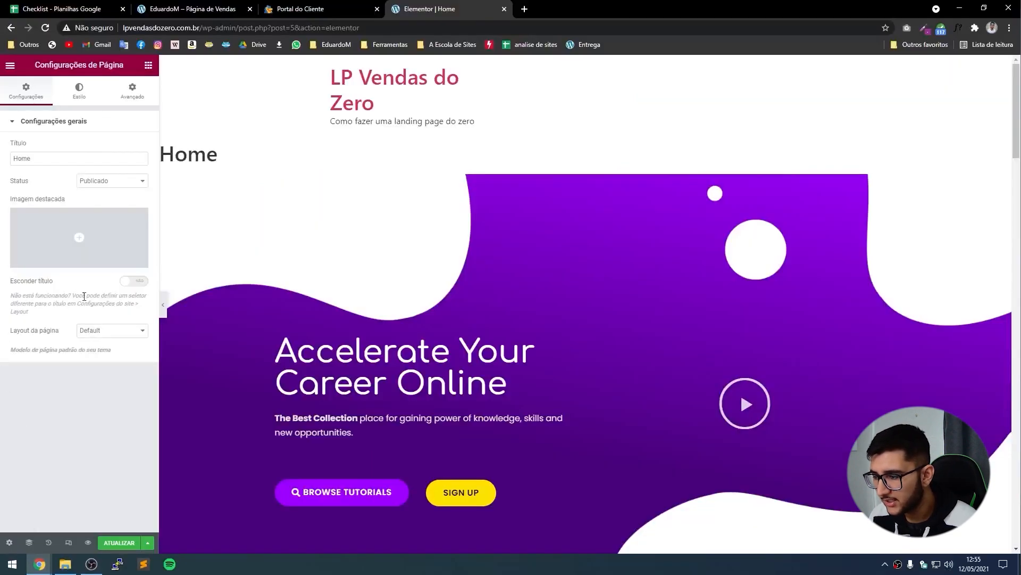
left_click(134, 281)
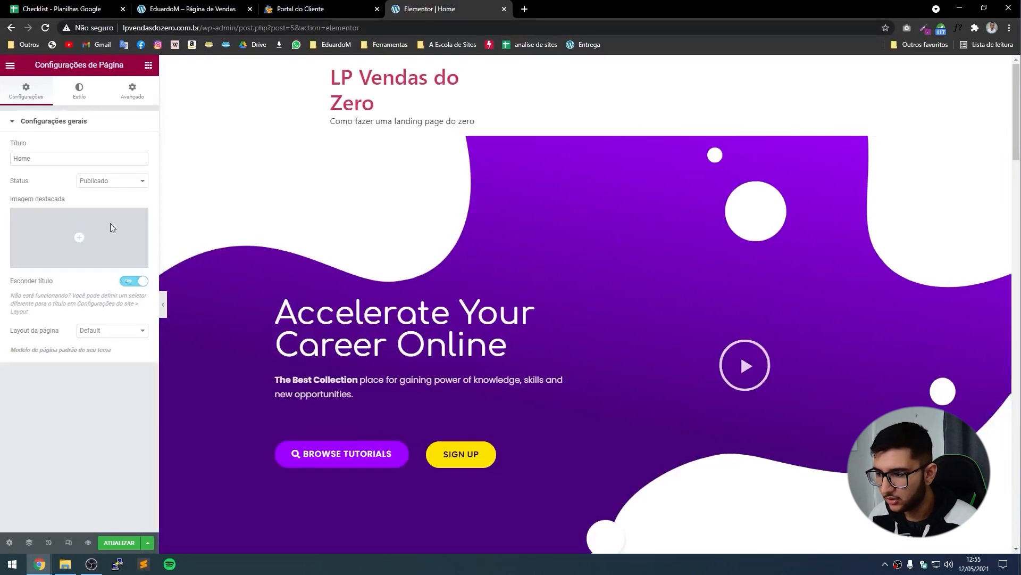
left_click(115, 331)
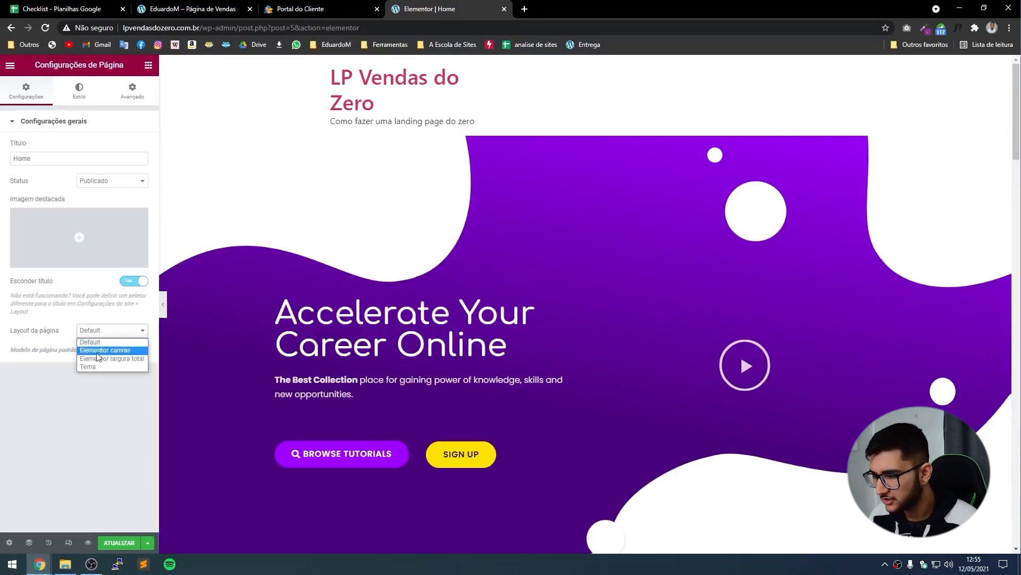
left_click(98, 350)
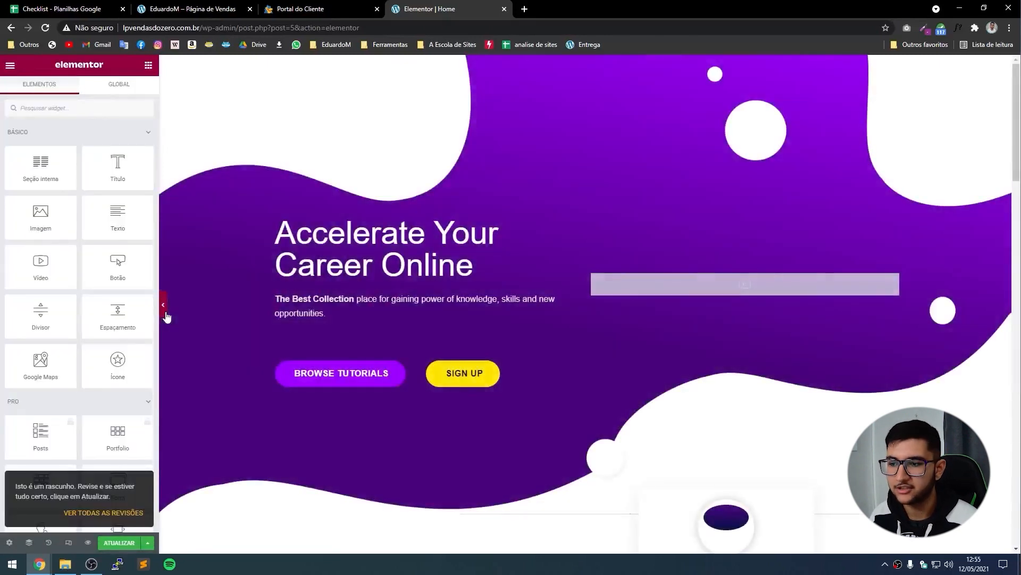
left_click(166, 313)
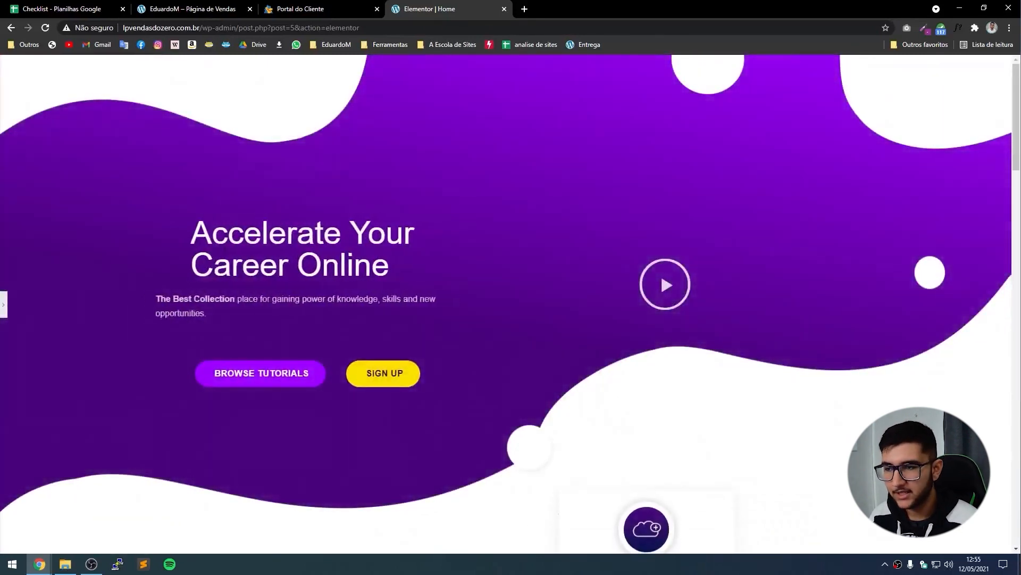
left_click(186, 9)
Move the reference sales page tab beside the editor and return to the Home page in Elementor.
left_click_drag(187, 9, 319, 9)
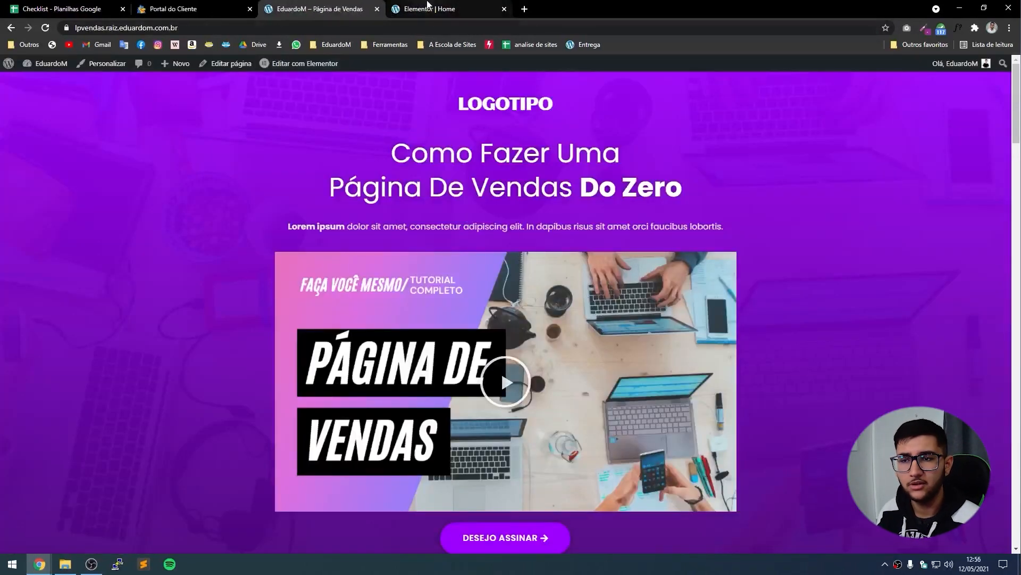
left_click(428, 7)
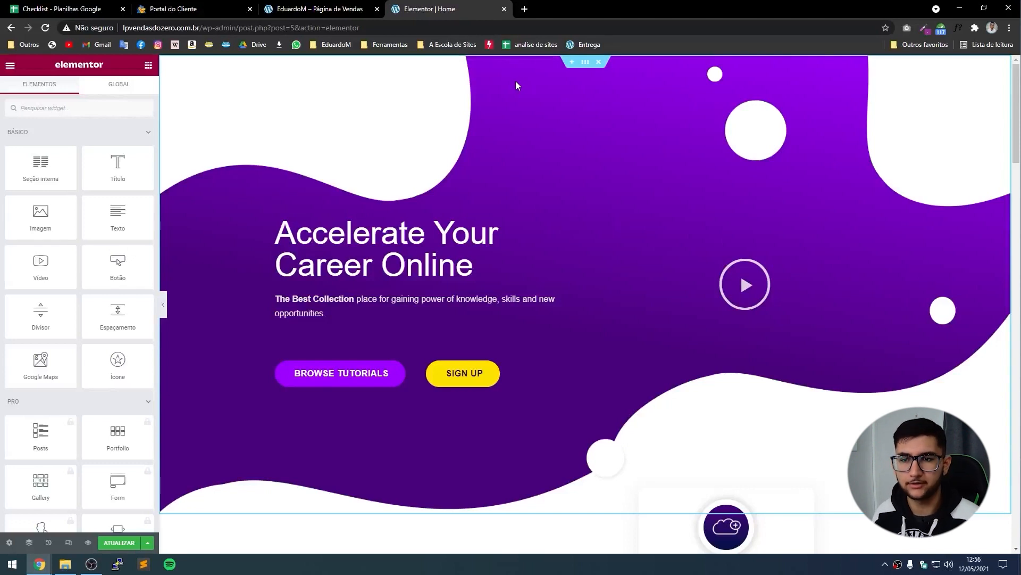
left_click(572, 65)
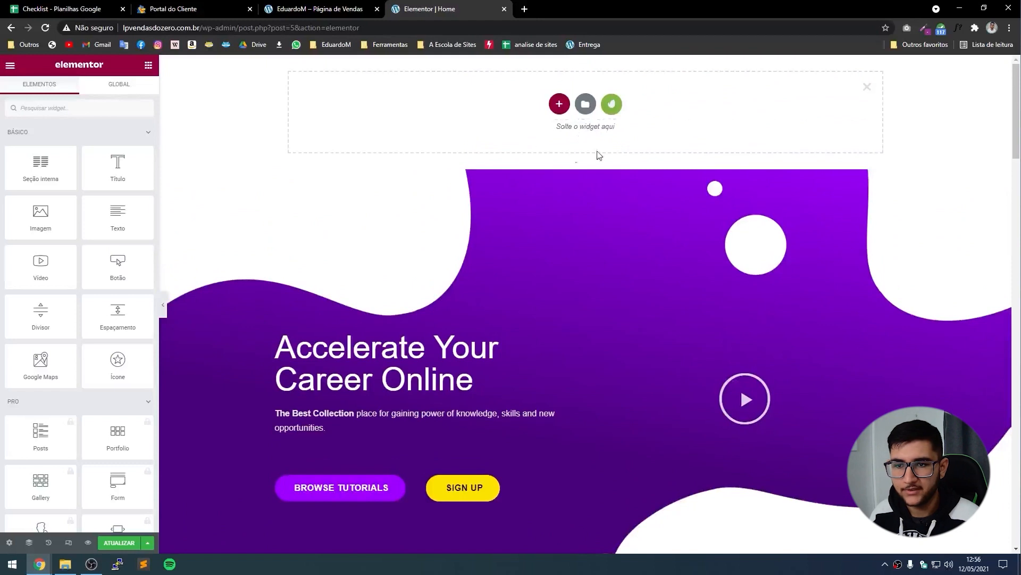
left_click(559, 104)
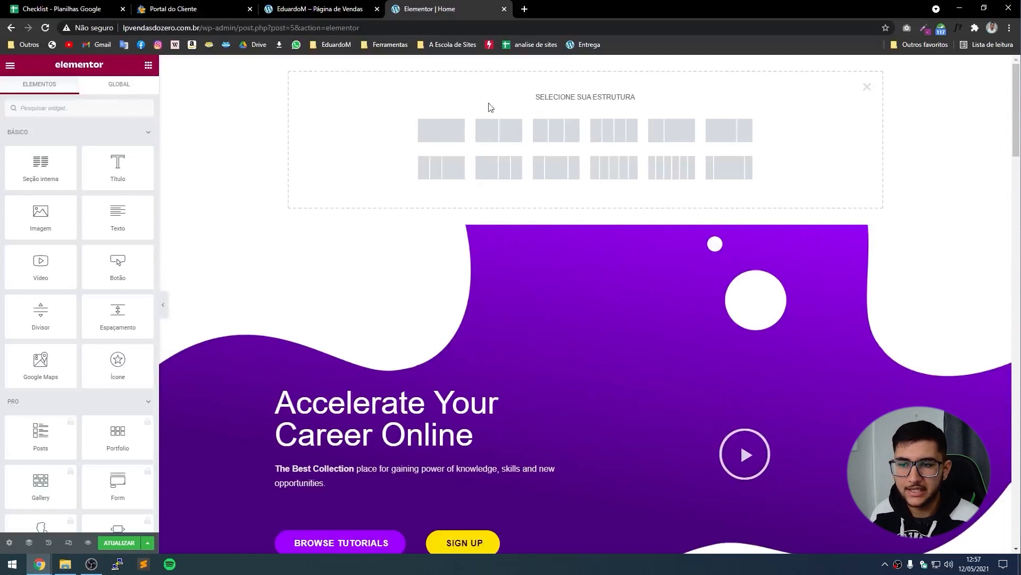
left_click(441, 137)
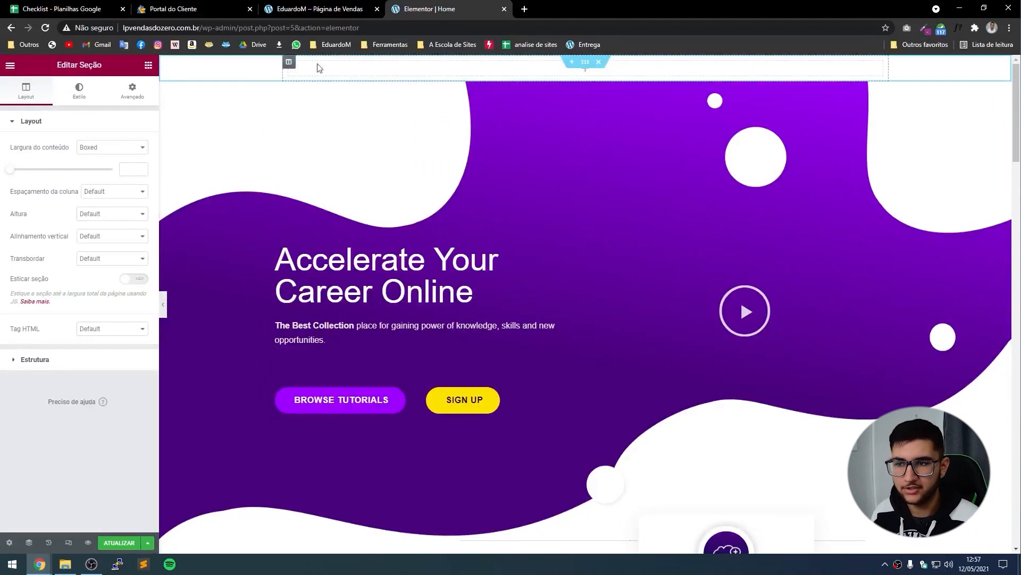
left_click(572, 62)
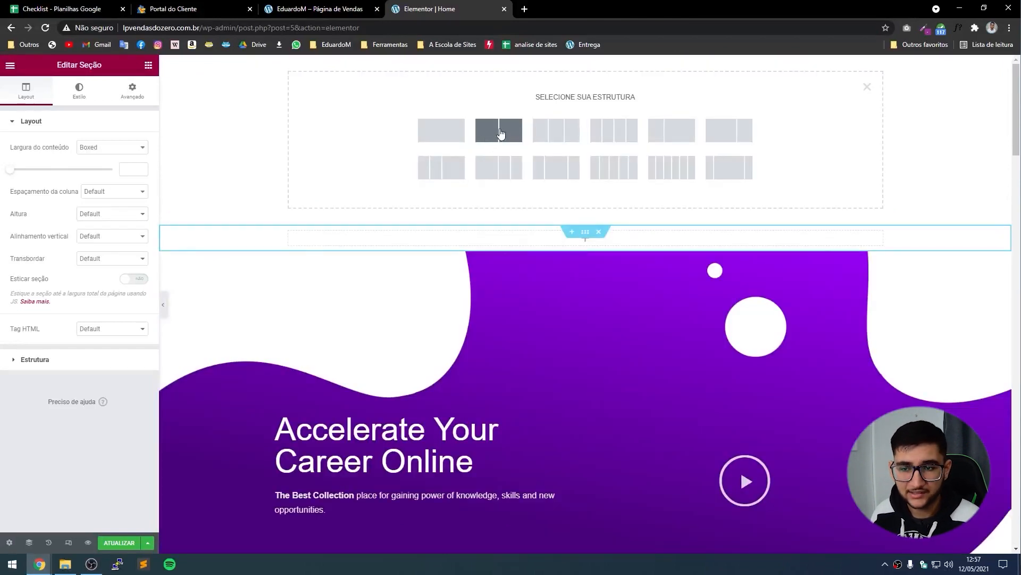
left_click(499, 131)
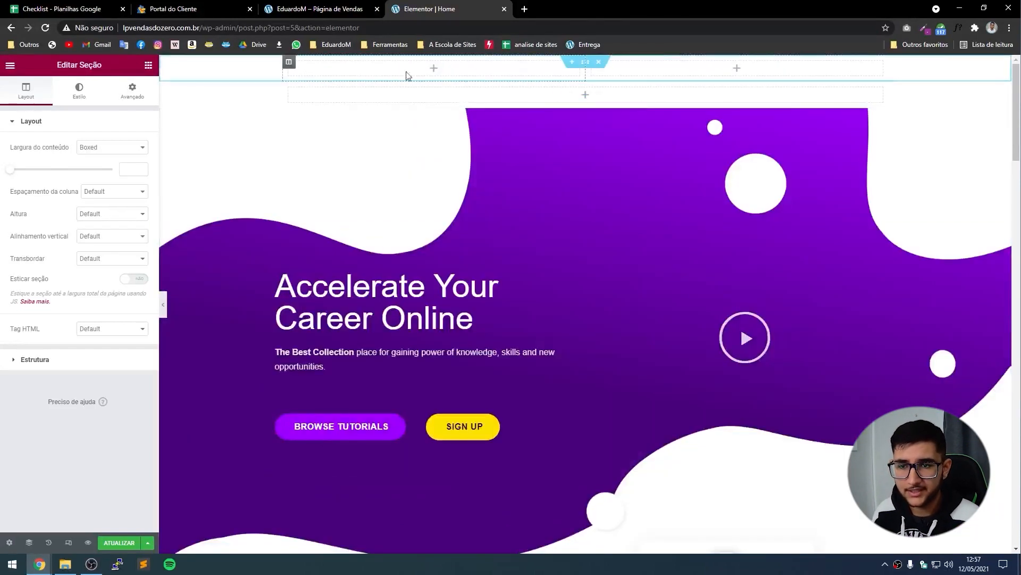
left_click(599, 66)
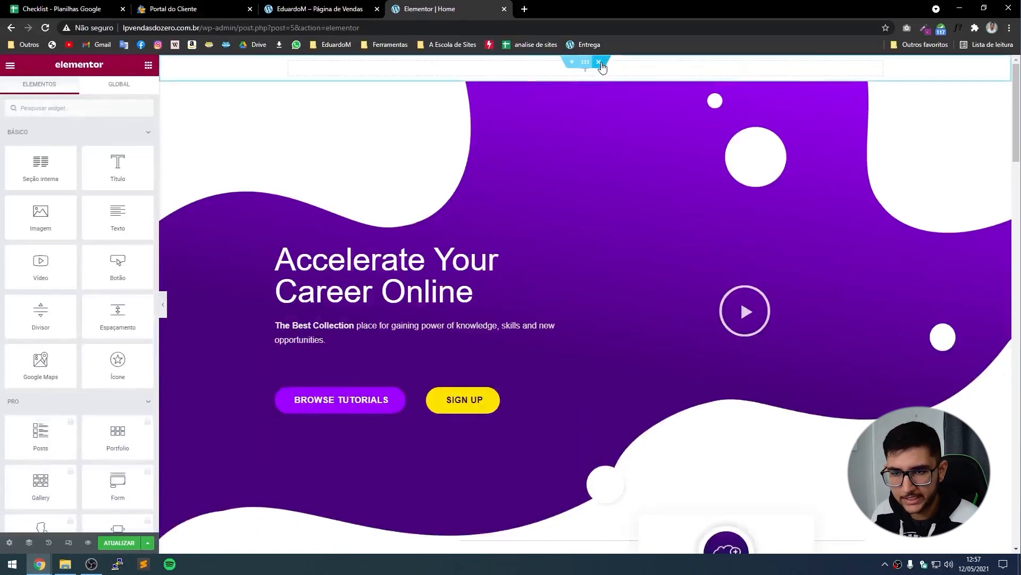
left_click(599, 62)
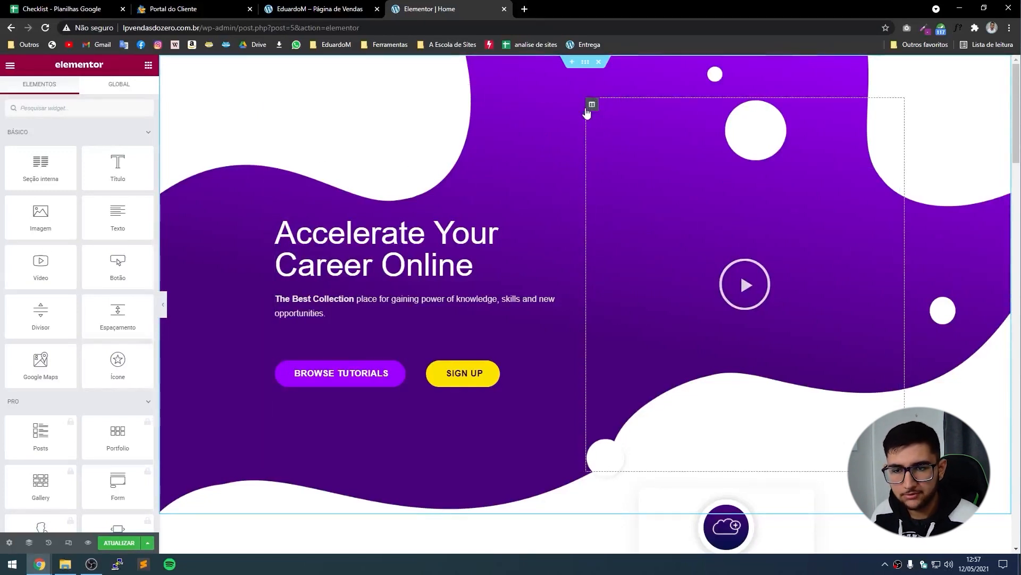
Delete the hero's right-hand play-icon column and open the hero section's settings.
right_click(590, 106)
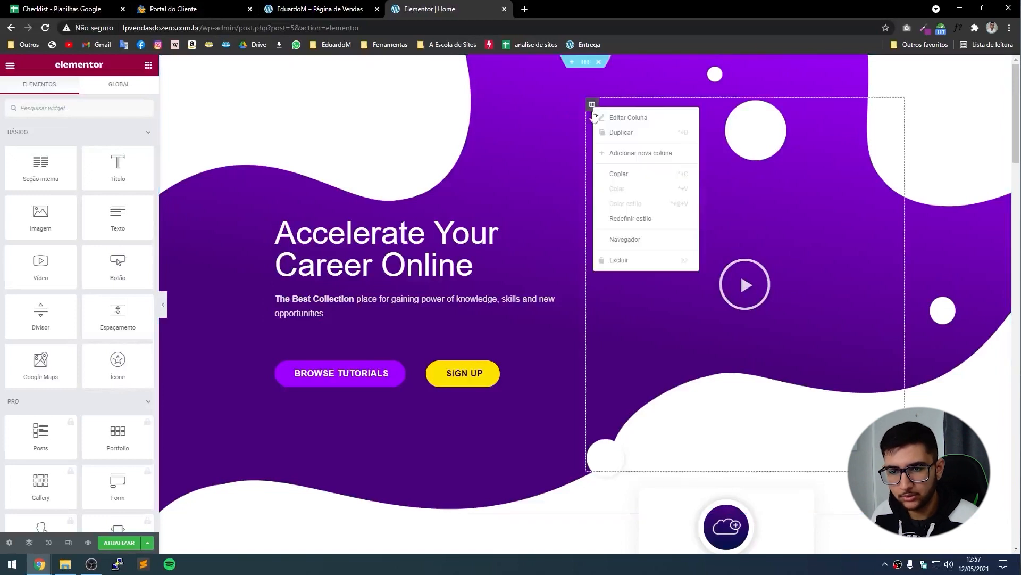
left_click(633, 260)
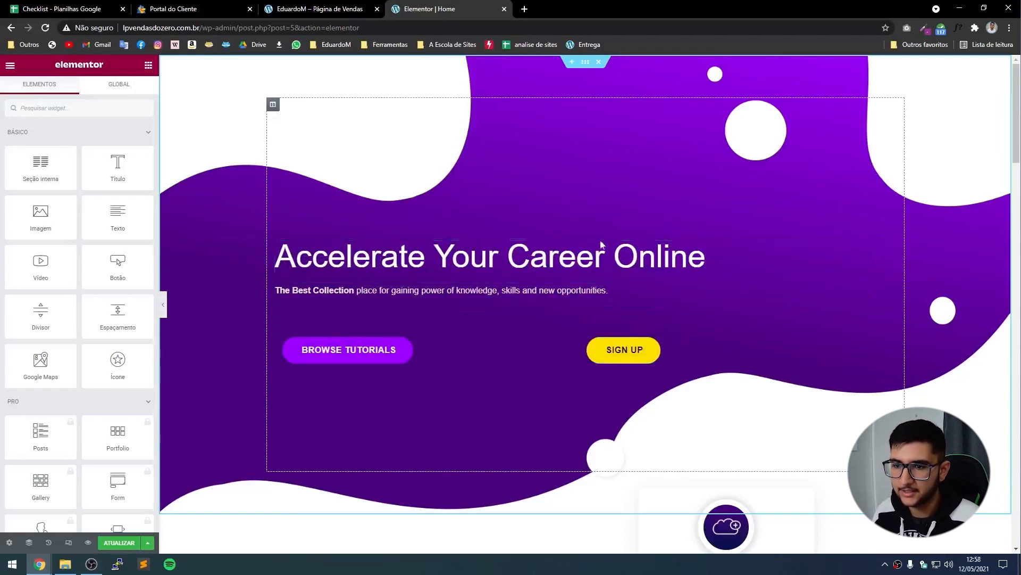
left_click(585, 64)
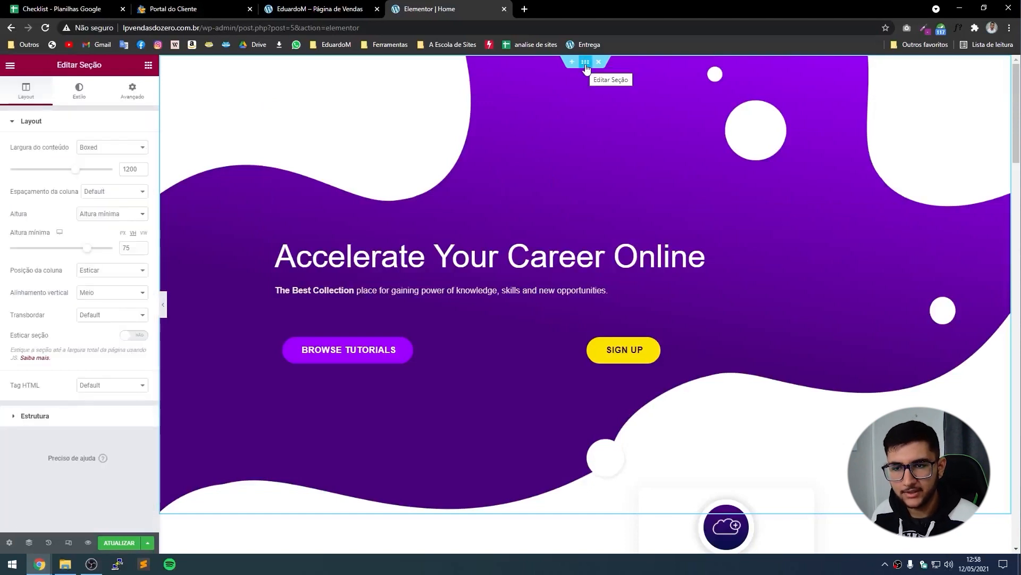
Delete the wave image from the hero section's background overlay style.
left_click(80, 92)
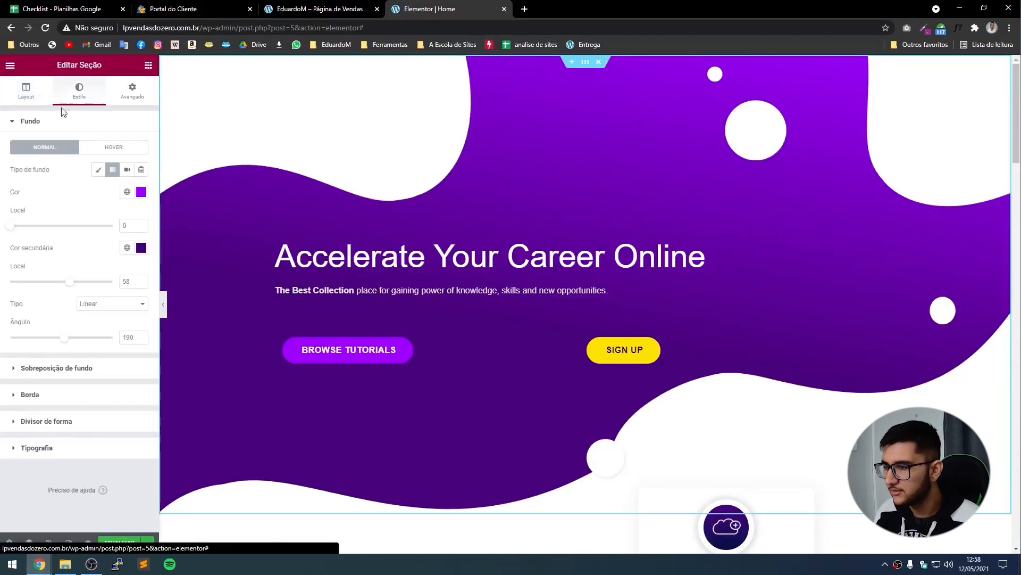
left_click(77, 369)
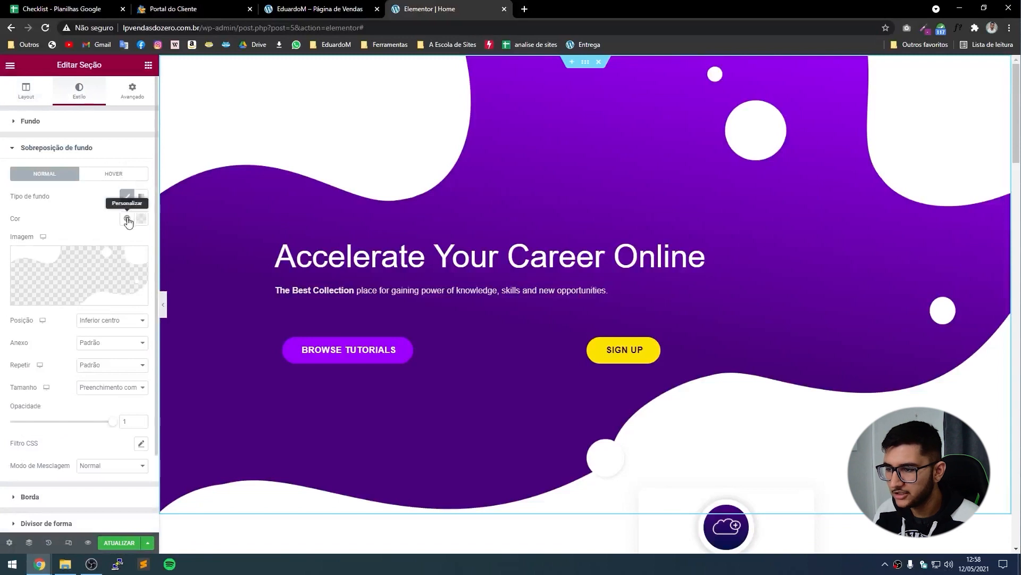
mouse_move(133, 255)
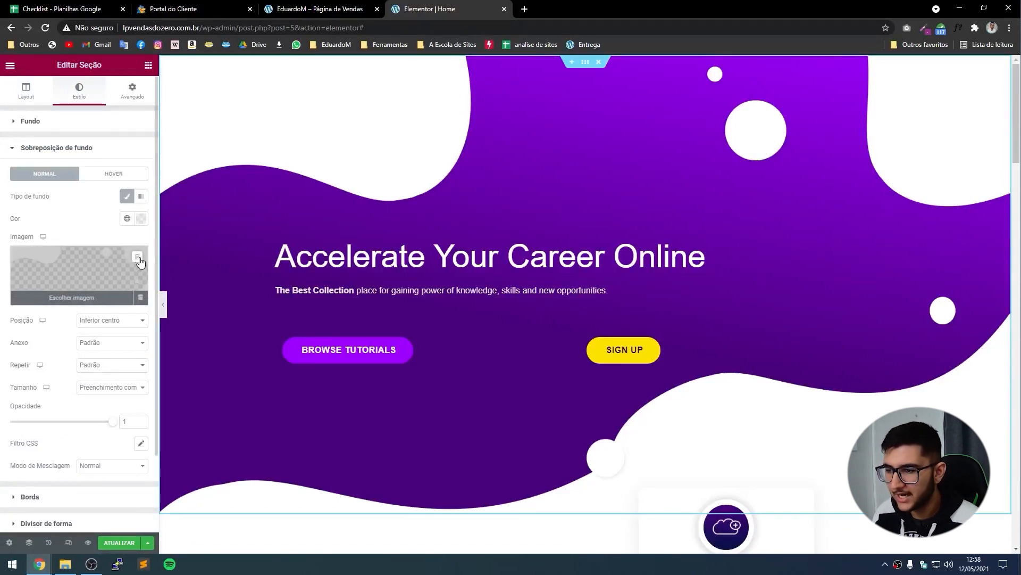
left_click(138, 257)
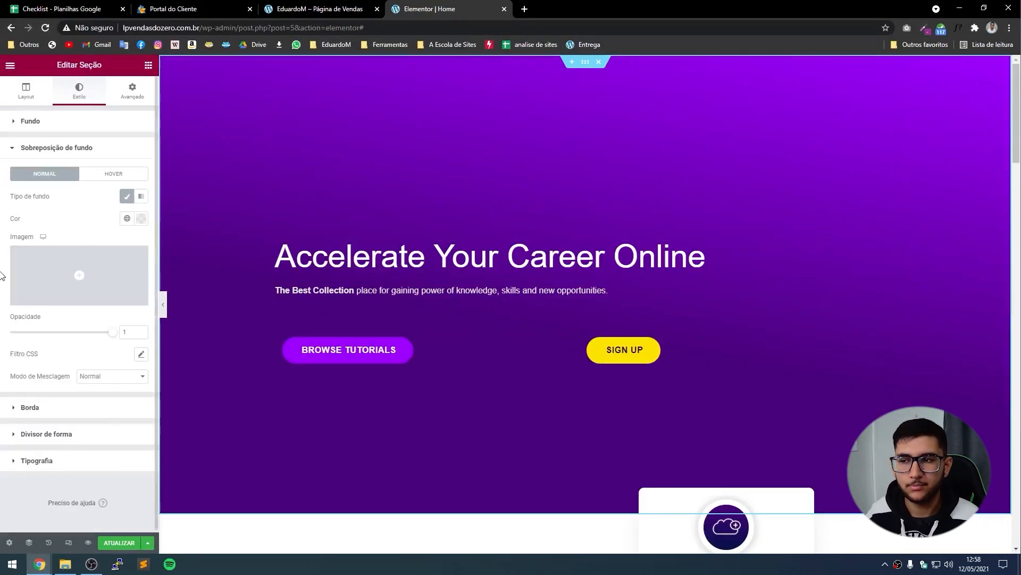
Compare the hero with the finished sales page, then return to the widget list.
left_click(351, 9)
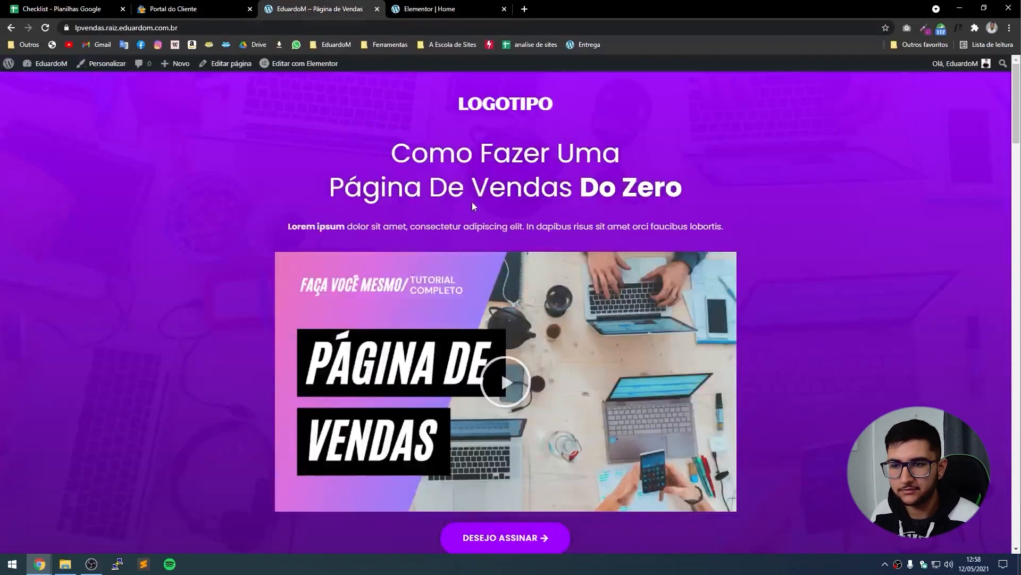
left_click(430, 9)
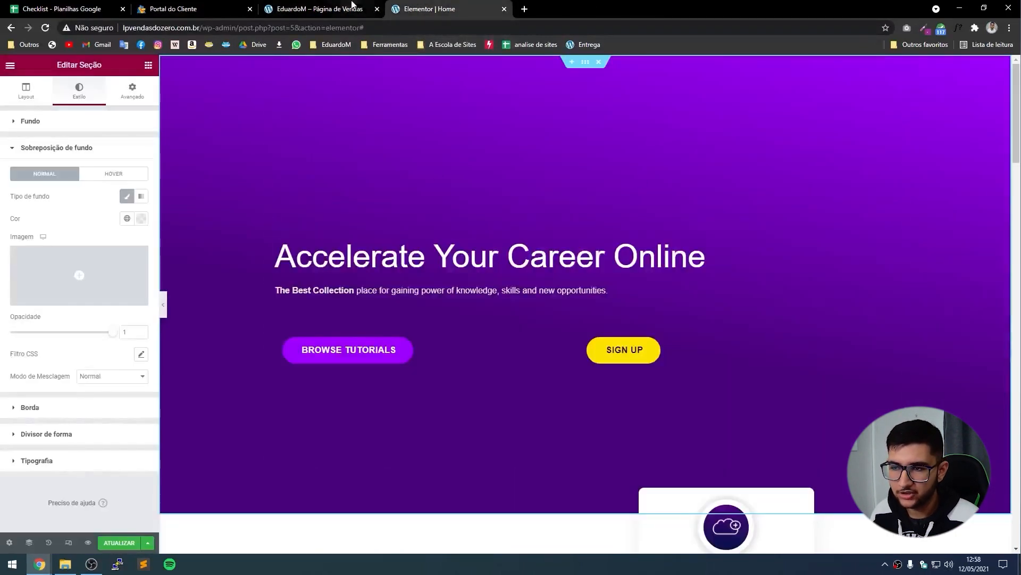
left_click(355, 8)
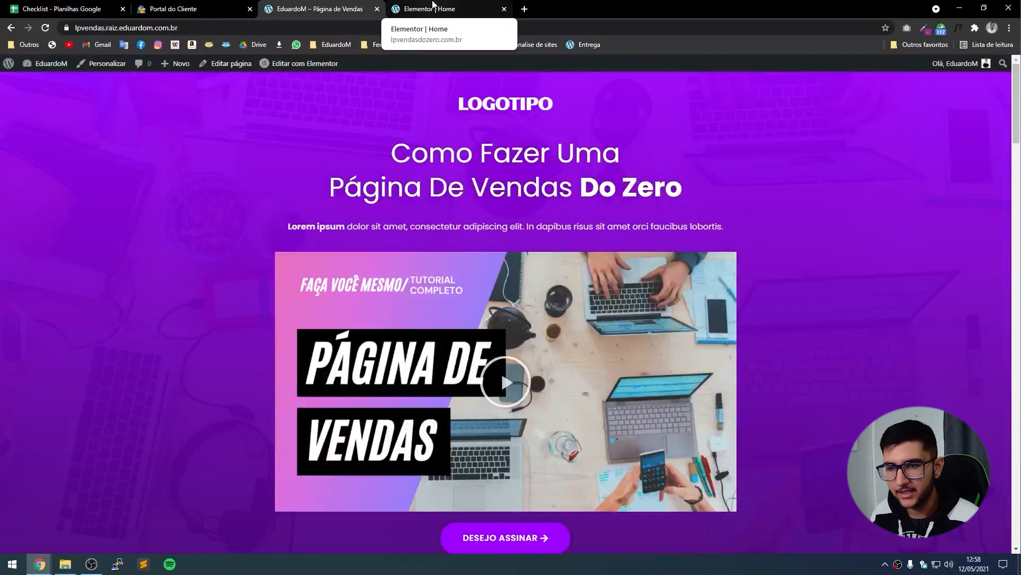
left_click(432, 4)
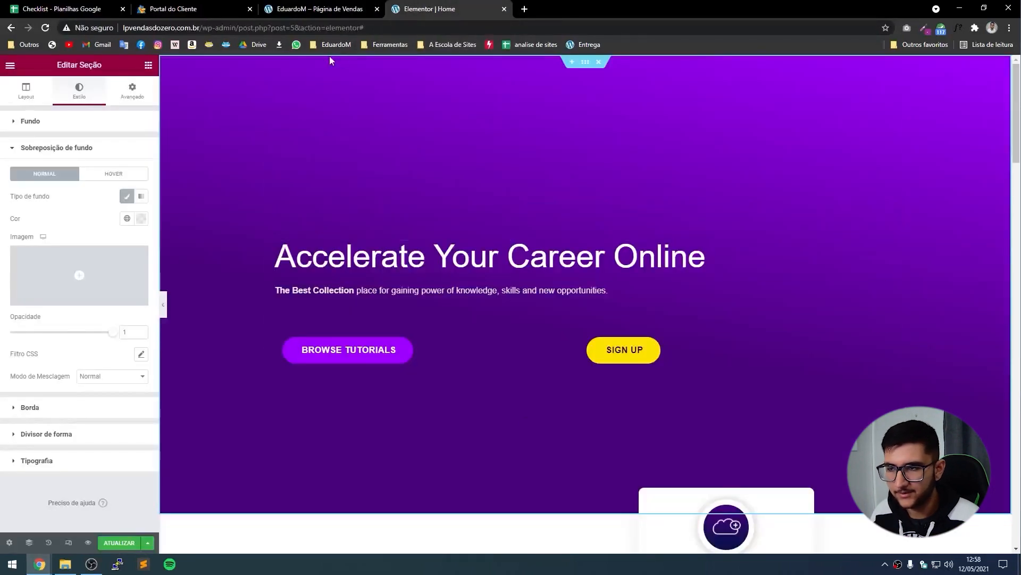
left_click(317, 4)
left_click(505, 4)
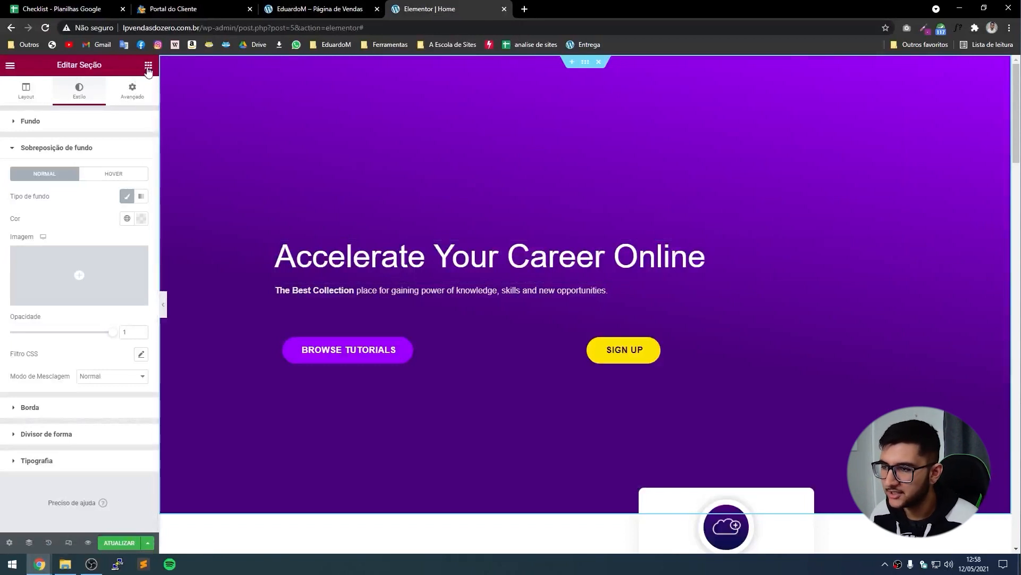
left_click(149, 67)
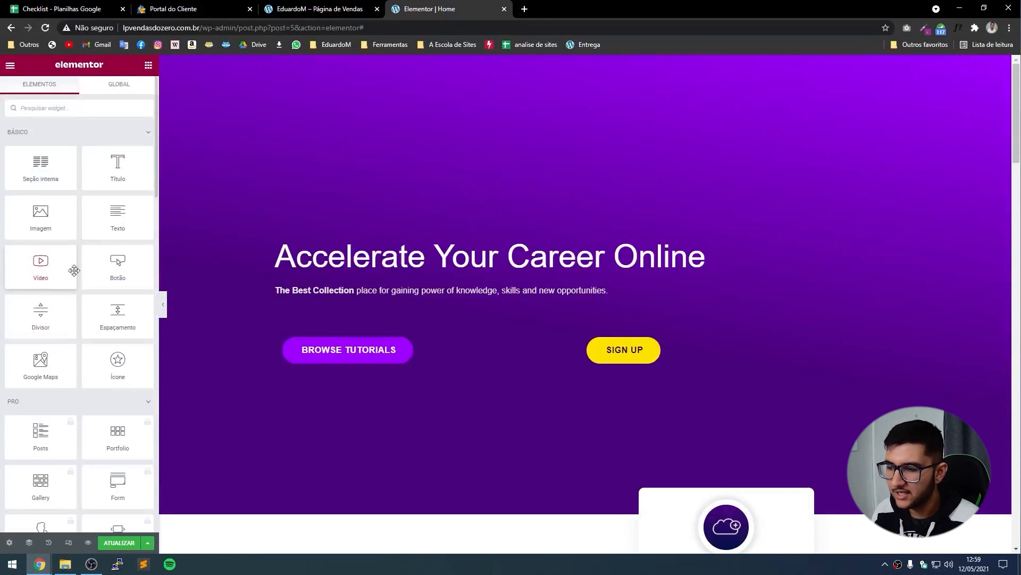
Drag a Video widget below the hero paragraph, checking the reference layout.
left_click_drag(25, 260, 436, 308)
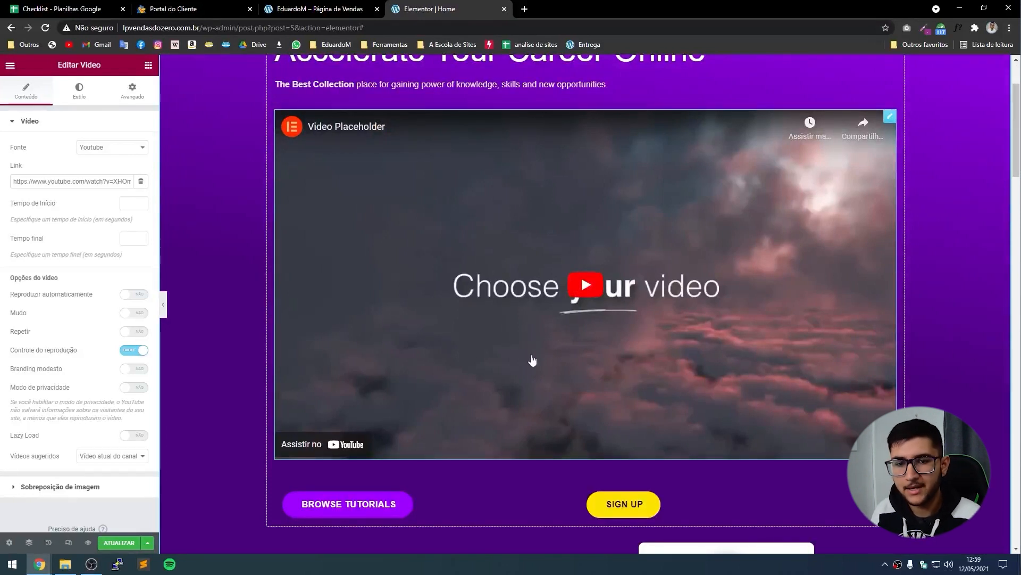
scroll(532, 360, "up", 2)
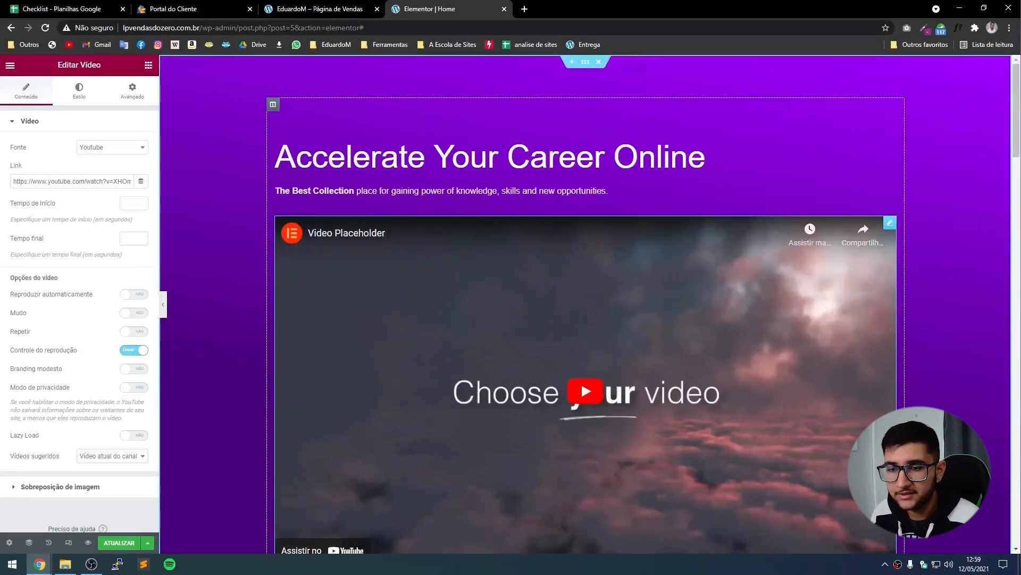
scroll(560, 412, "down", 3)
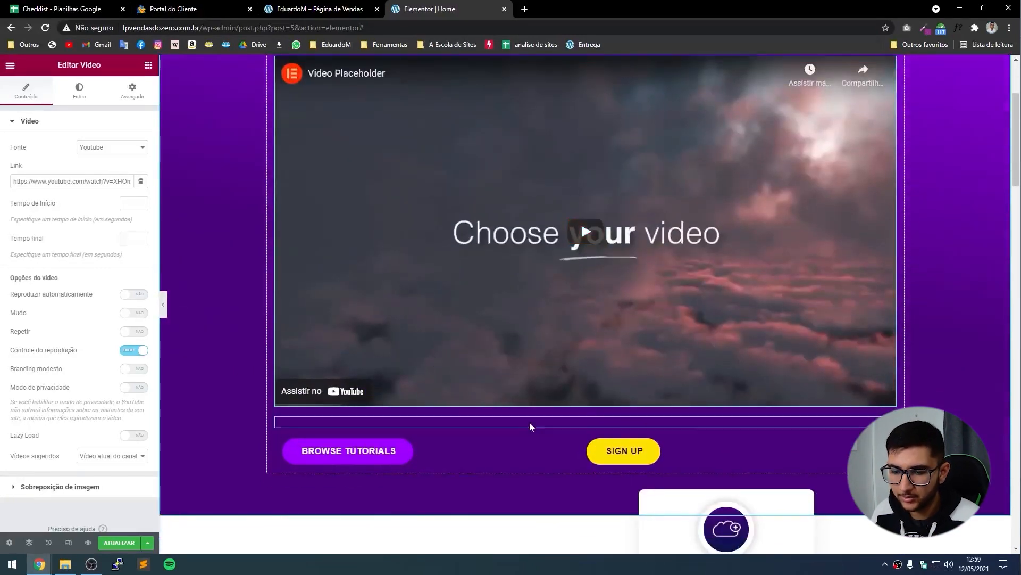
left_click(319, 8)
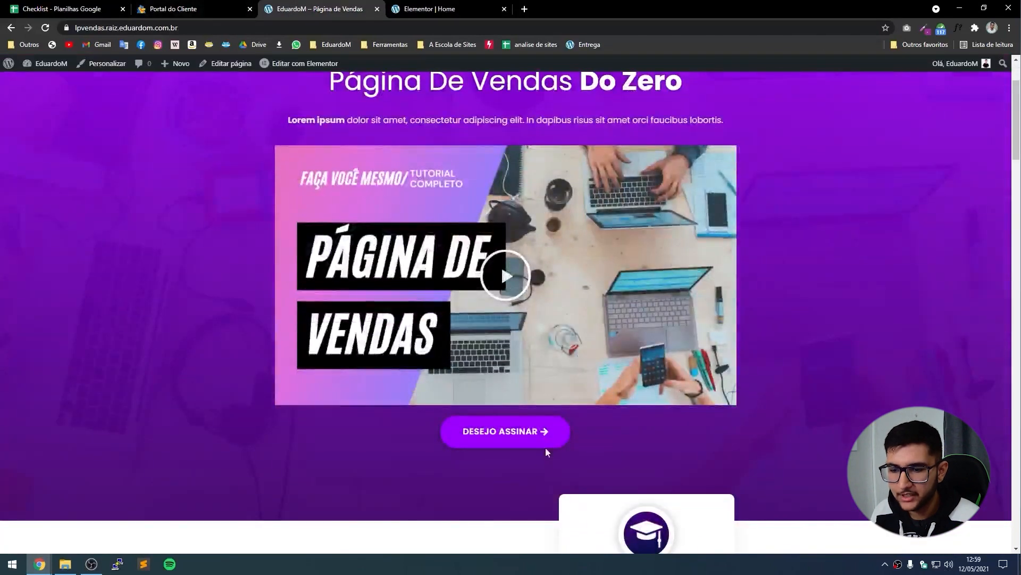
left_click(430, 8)
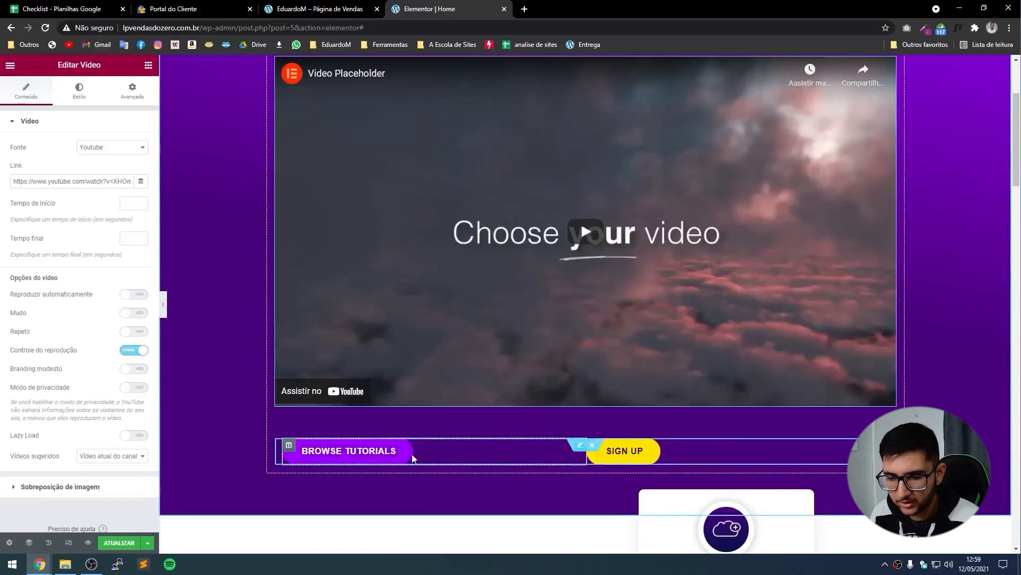
Move Browse Tutorials beneath the video and delete the row holding the Sign Up button.
left_click_drag(418, 457, 581, 420)
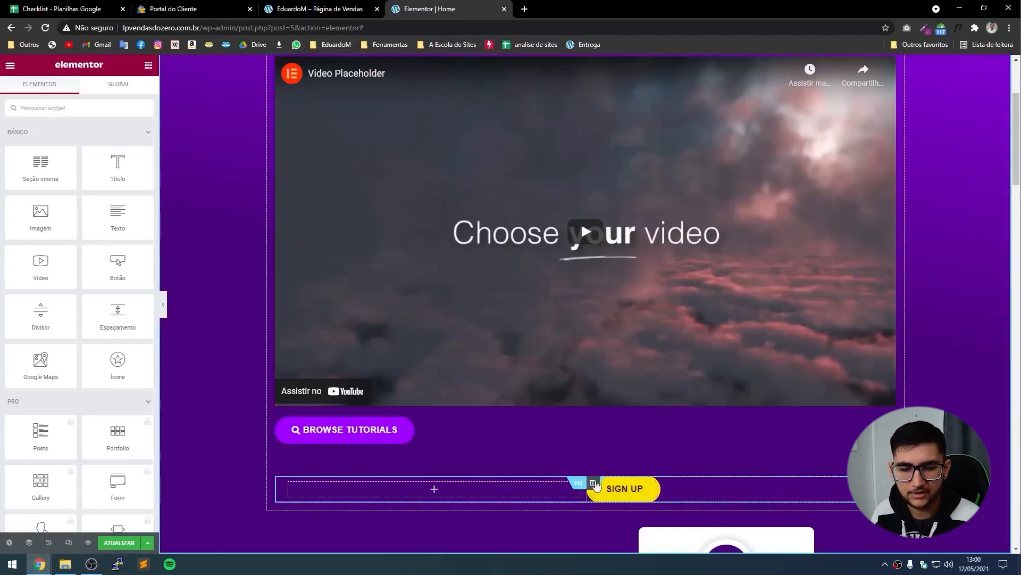
left_click(601, 471)
scroll(581, 472, "up", 3)
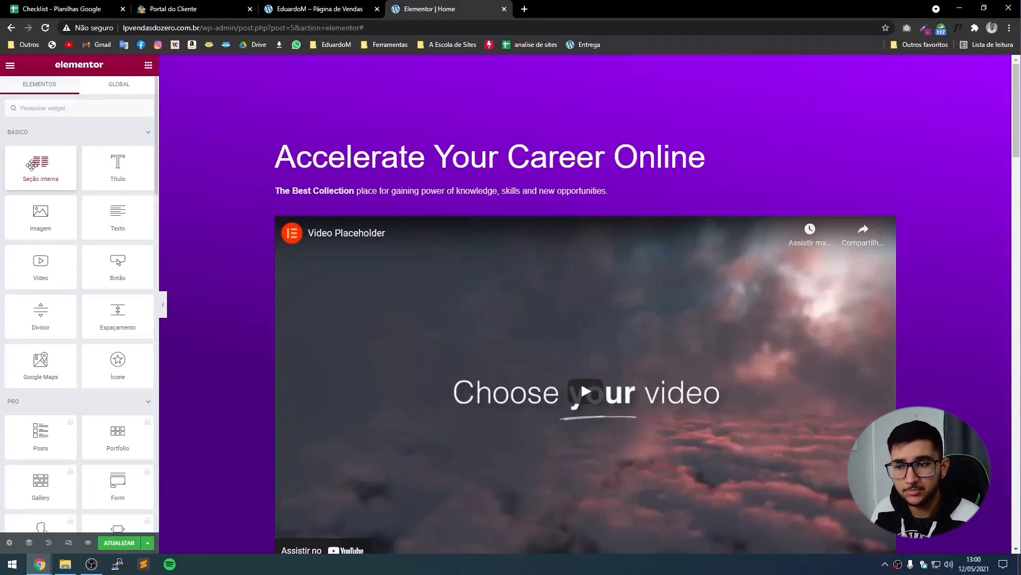
Add trial sections above the headline, then delete them so no empty section remains at top.
left_click_drag(31, 165, 502, 154)
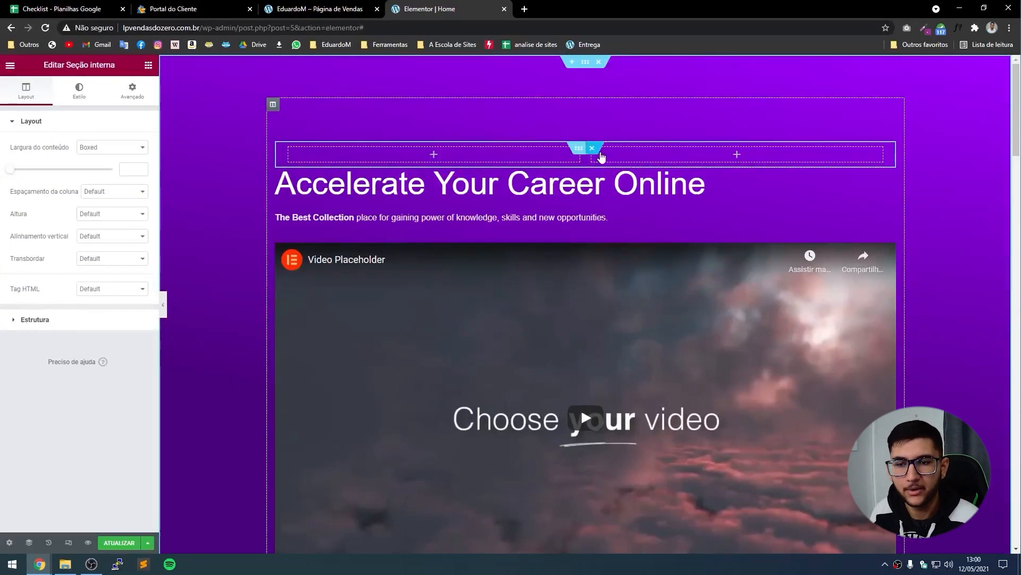
left_click(598, 151)
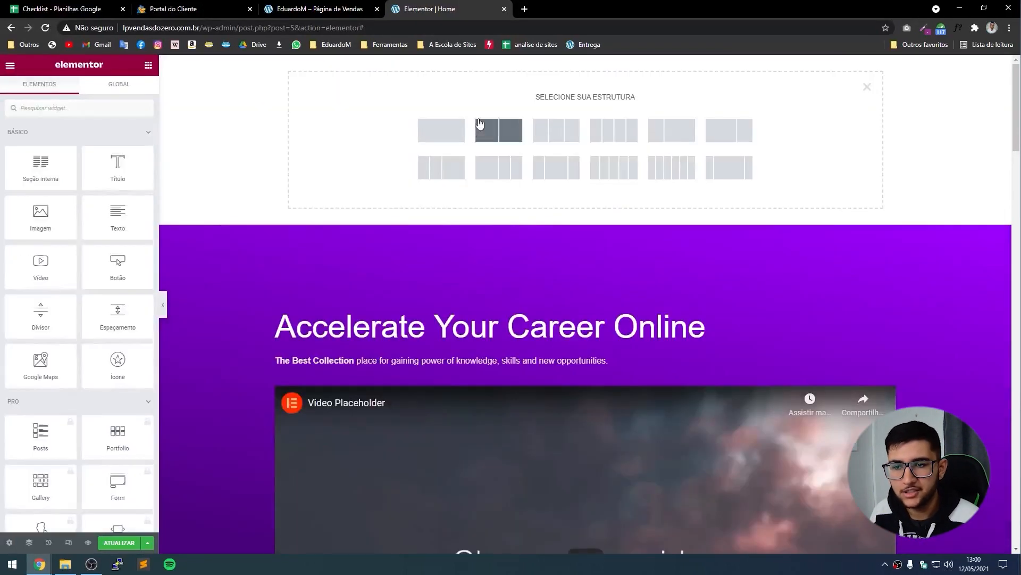
left_click(503, 136)
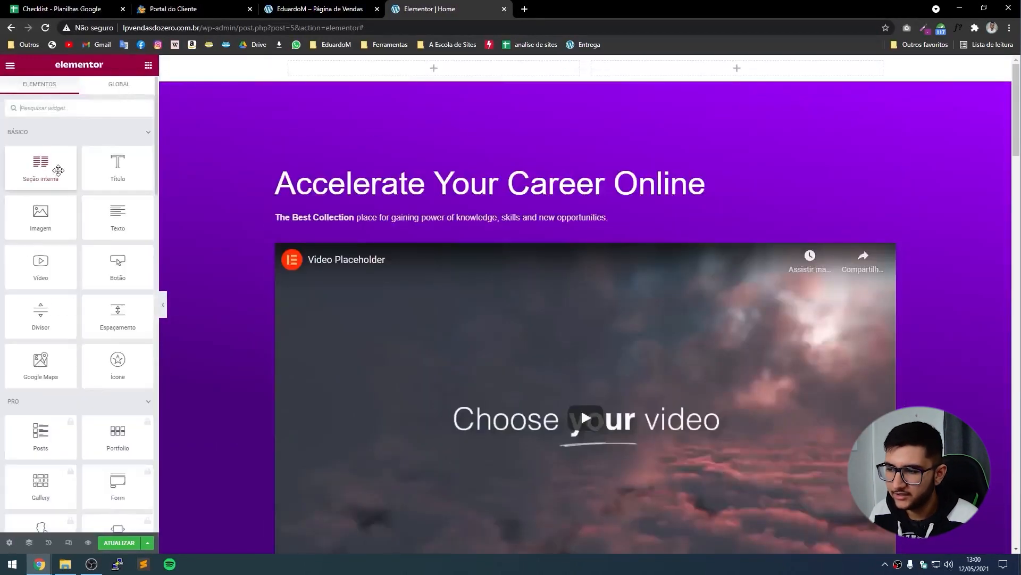
left_click_drag(40, 158, 355, 77)
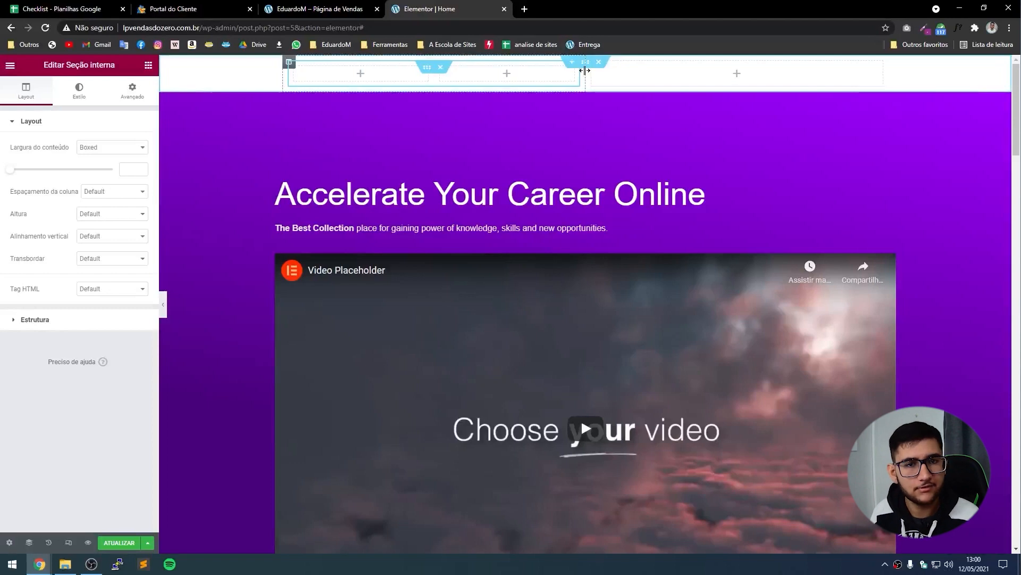
left_click(599, 62)
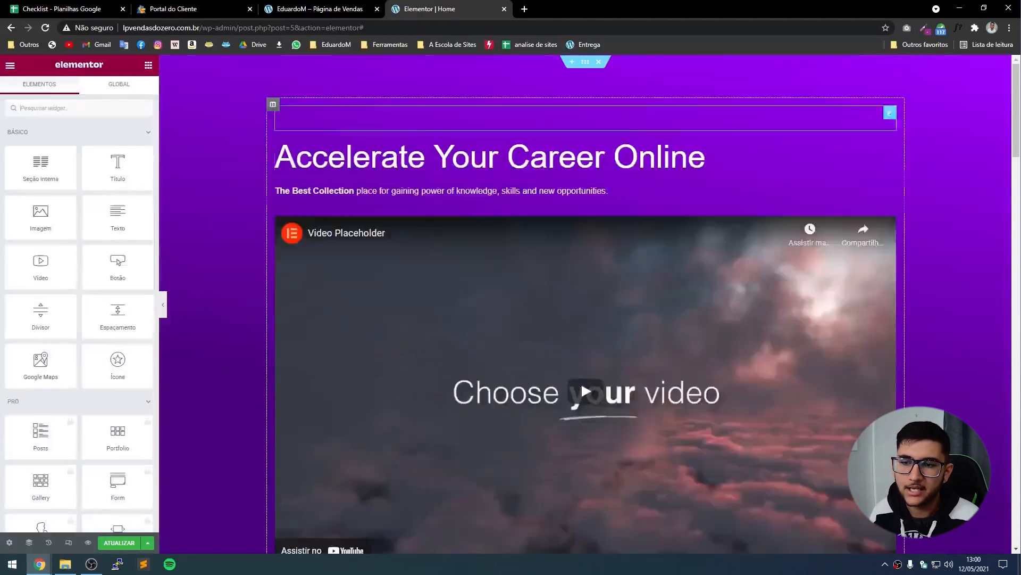
Select the reference page's heading text, then select the 'Accelerate Your Career Online' heading.
scroll(590, 289, "down", 1)
scroll(590, 289, "down", 3)
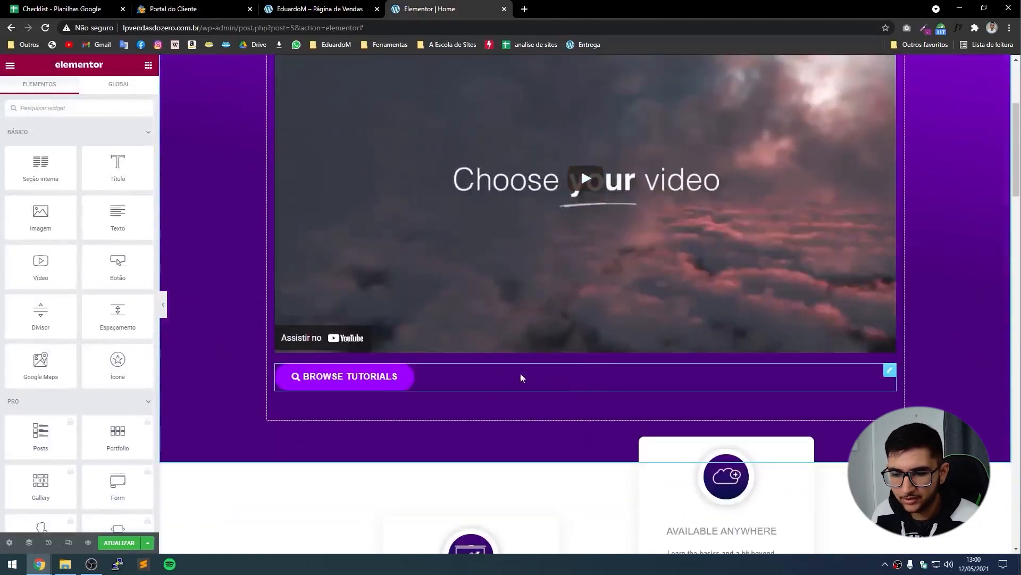
scroll(736, 372, "up", 3)
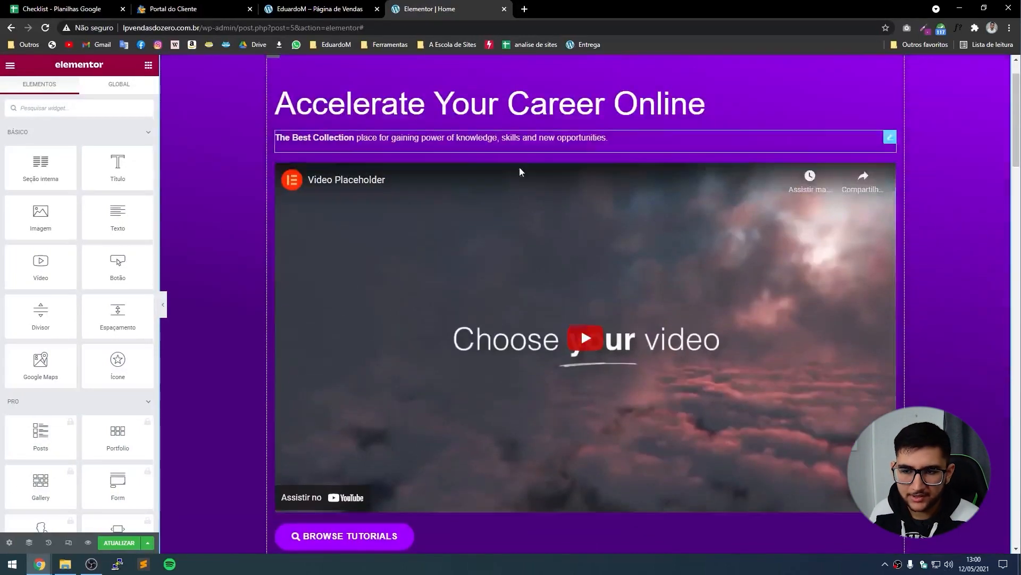
scroll(499, 291, "up", 1)
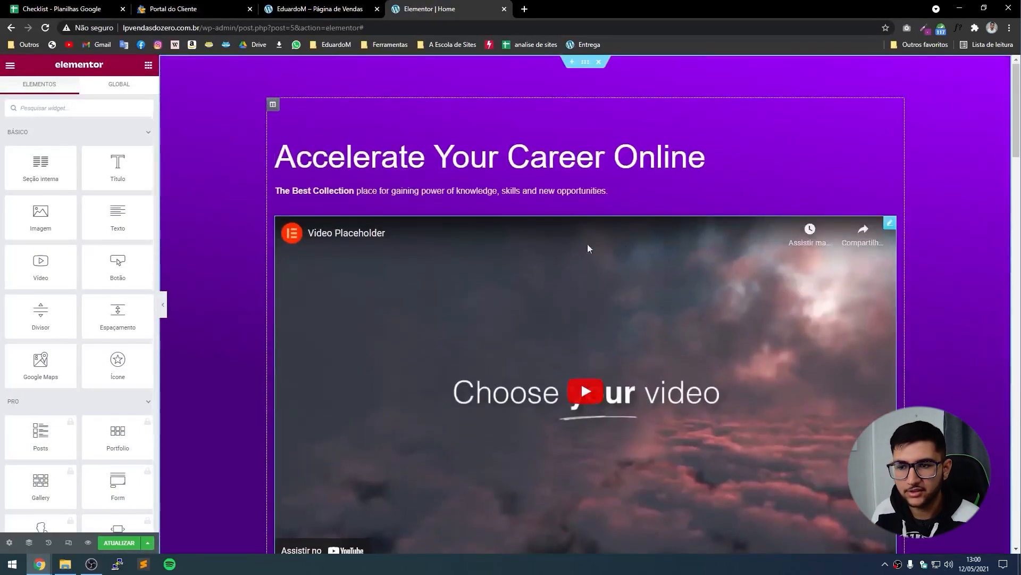
scroll(600, 300, "down", 2)
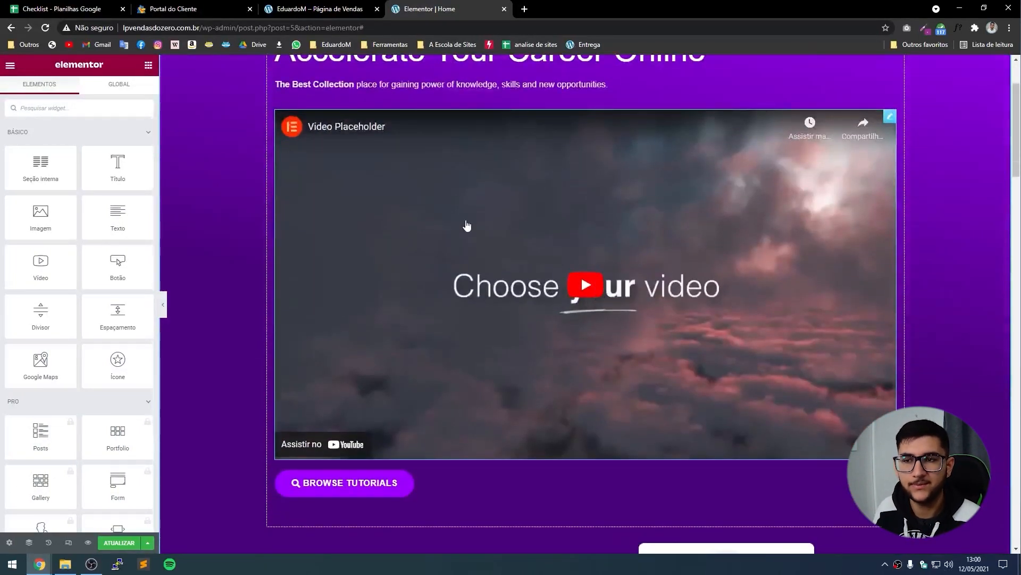
left_click(300, 7)
scroll(569, 181, "up", 2)
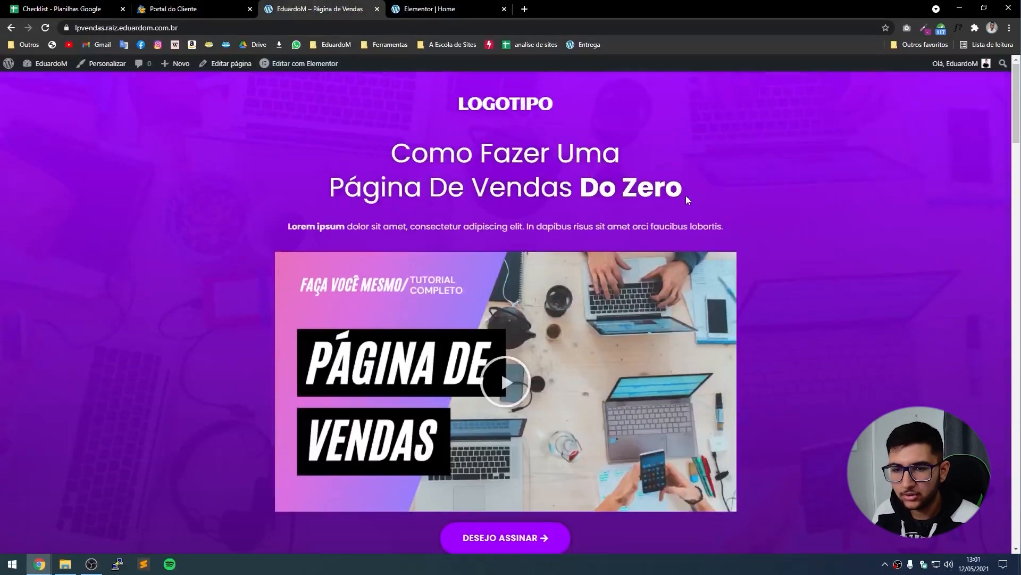
left_click_drag(687, 200, 394, 141)
key("ctrl+c")
left_click(428, 9)
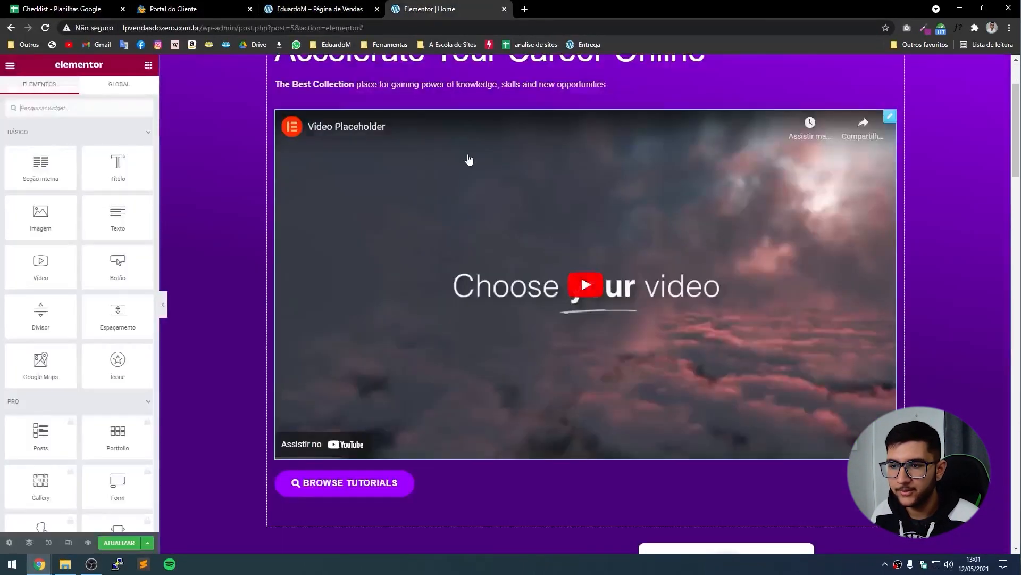
scroll(468, 159, "up", 2)
left_click(468, 158)
Replace the heading with the pasted 'Como Fazer Uma Página De Vendas Do Zero' title.
left_click(71, 179)
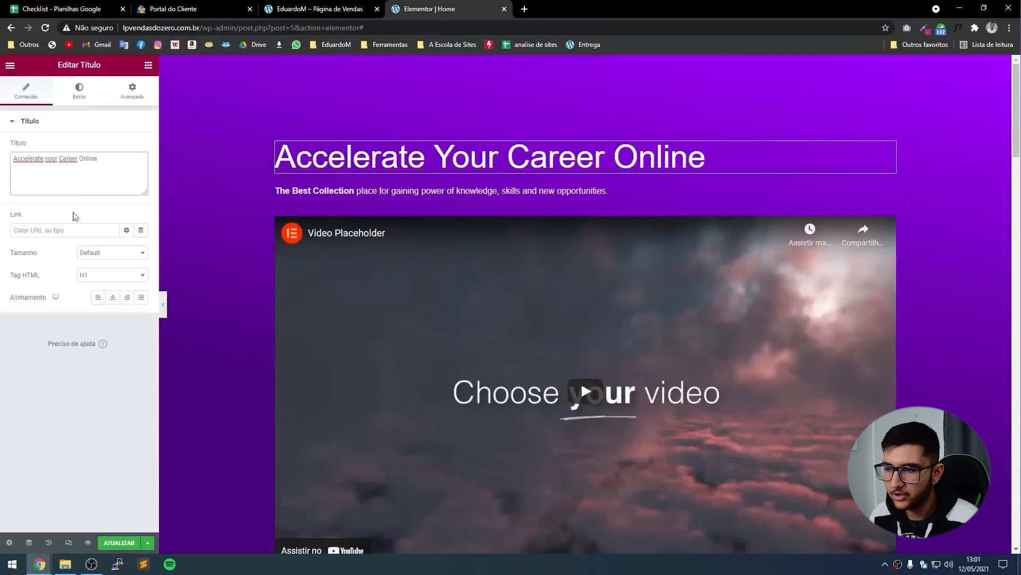
key("ctrl+a")
key("ctrl+v")
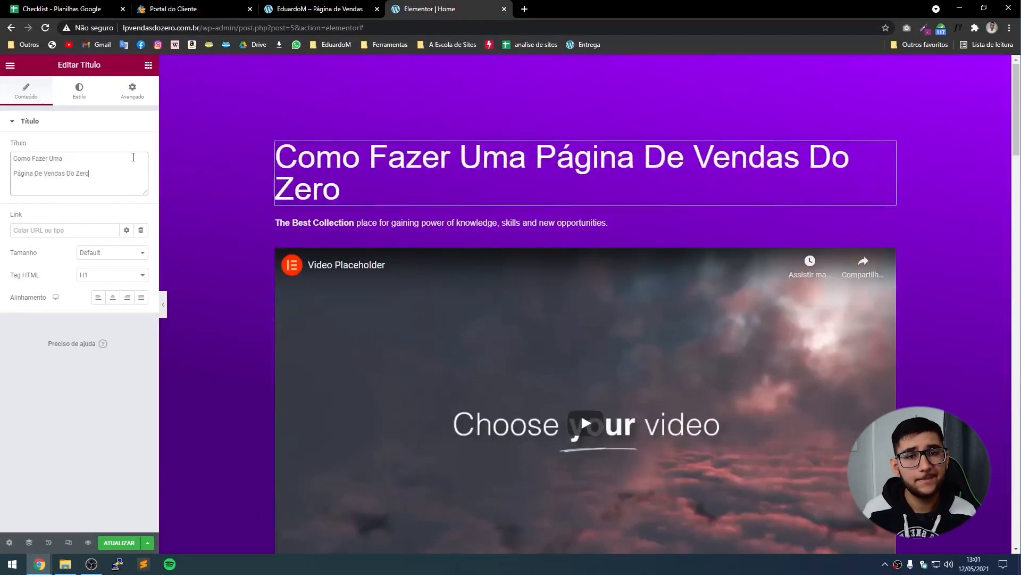
left_click(148, 65)
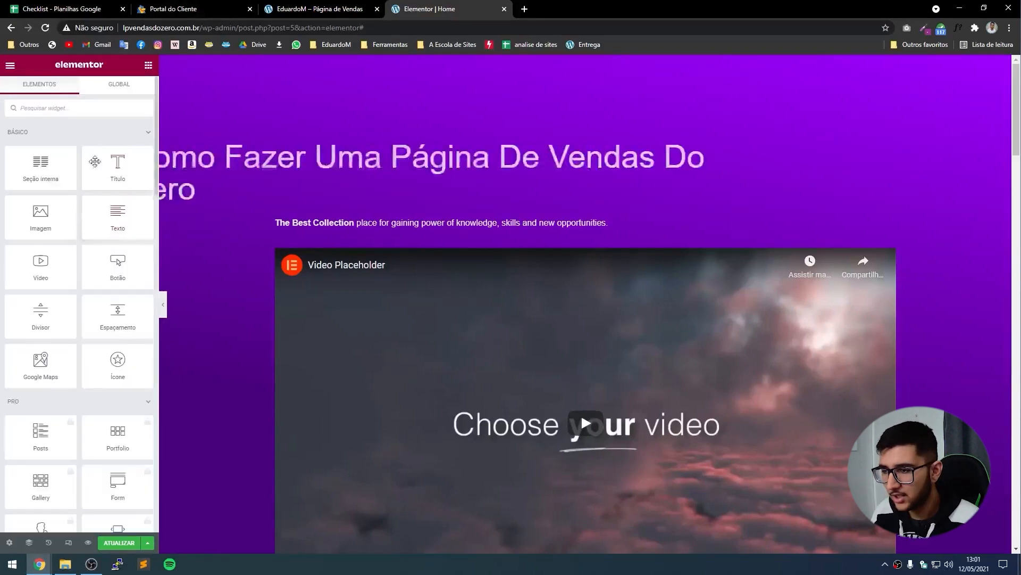
Add a Text Editor block below the heading with 'Como fazer Uma Página de Vendas' split over two lines.
left_click_drag(116, 228, 490, 178)
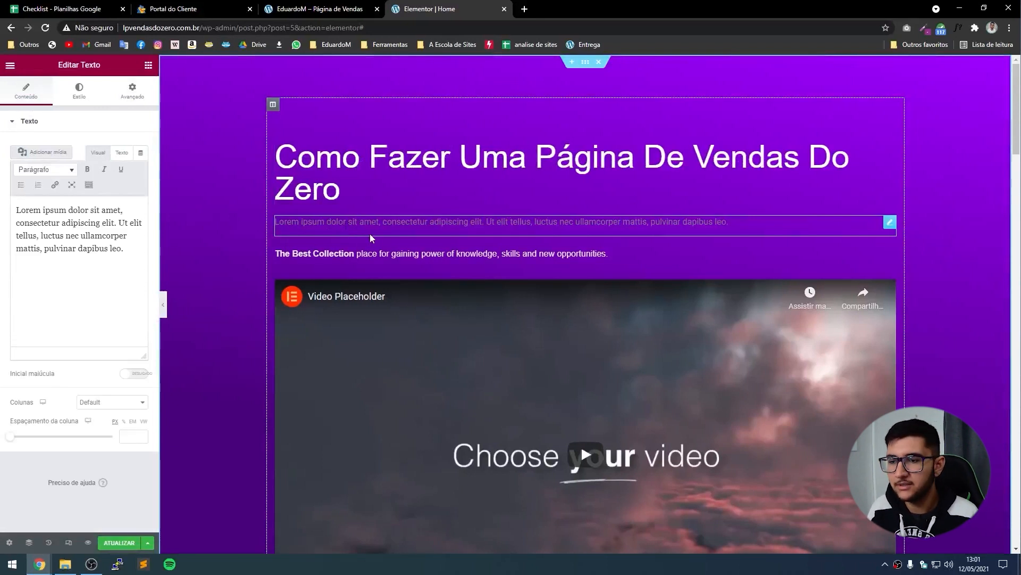
left_click(139, 246)
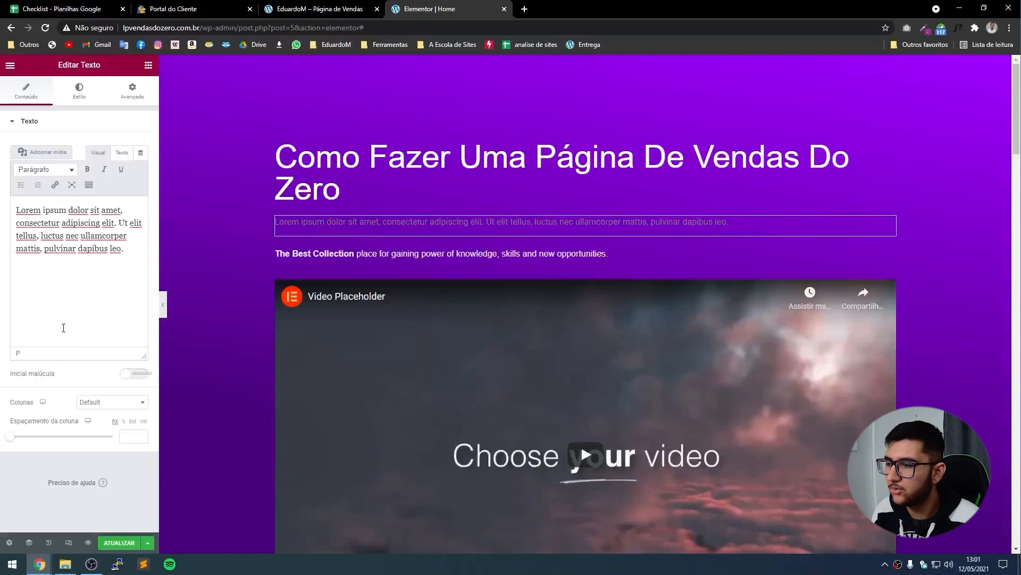
key("ctrl+a")
key("ctrl+v")
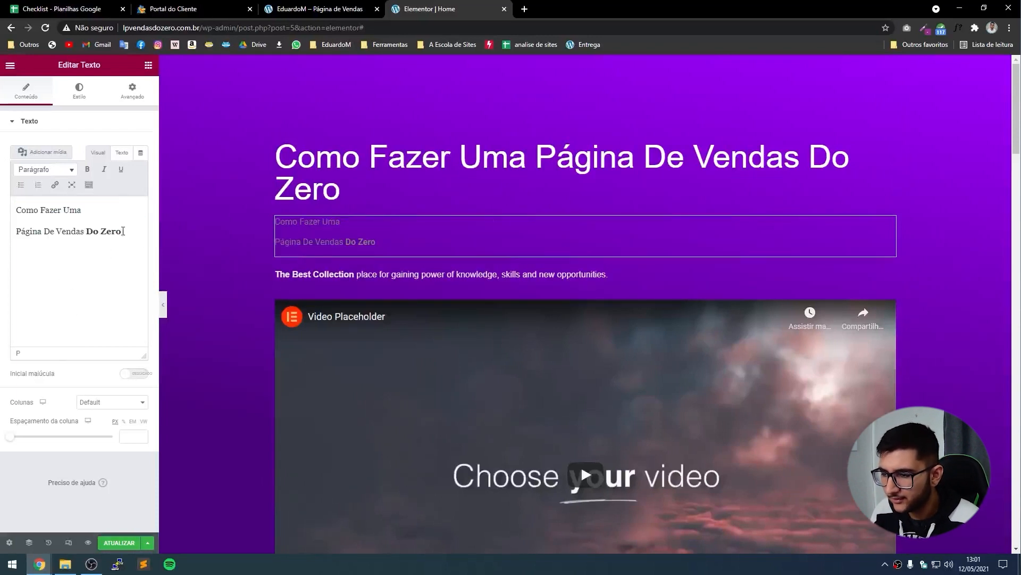
left_click_drag(123, 231, 88, 236)
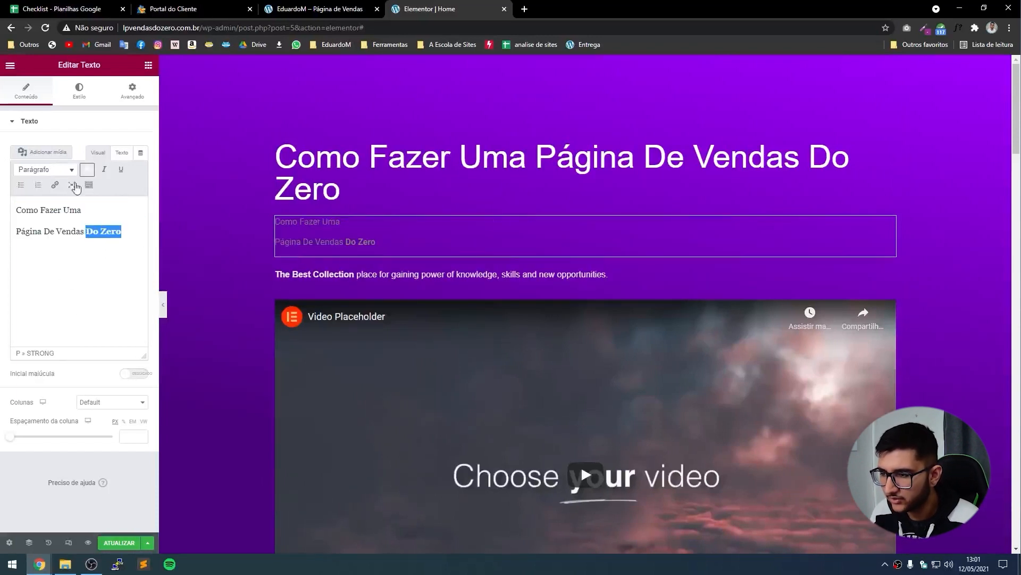
key("ctrl+z")
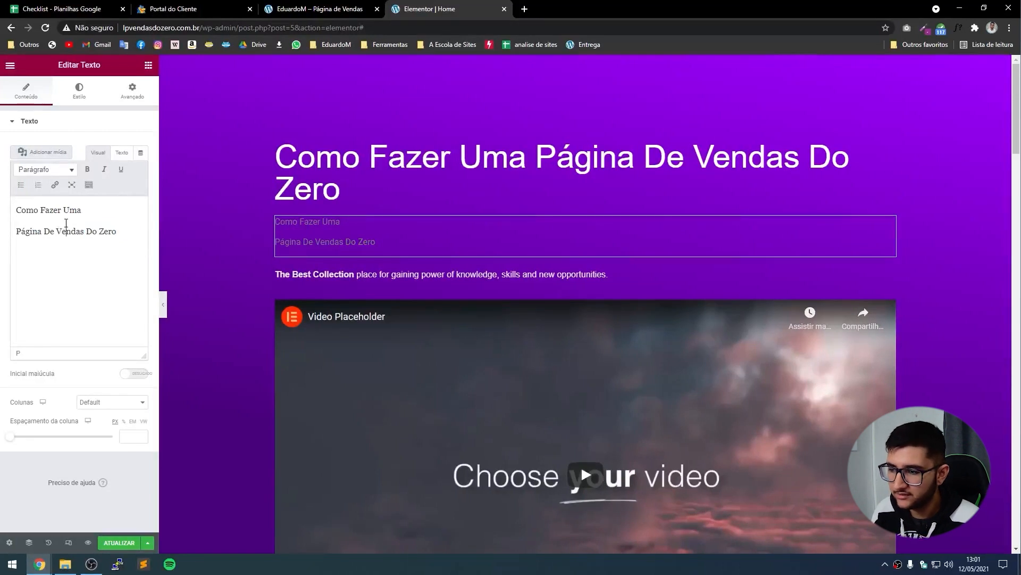
key("ctrl+a")
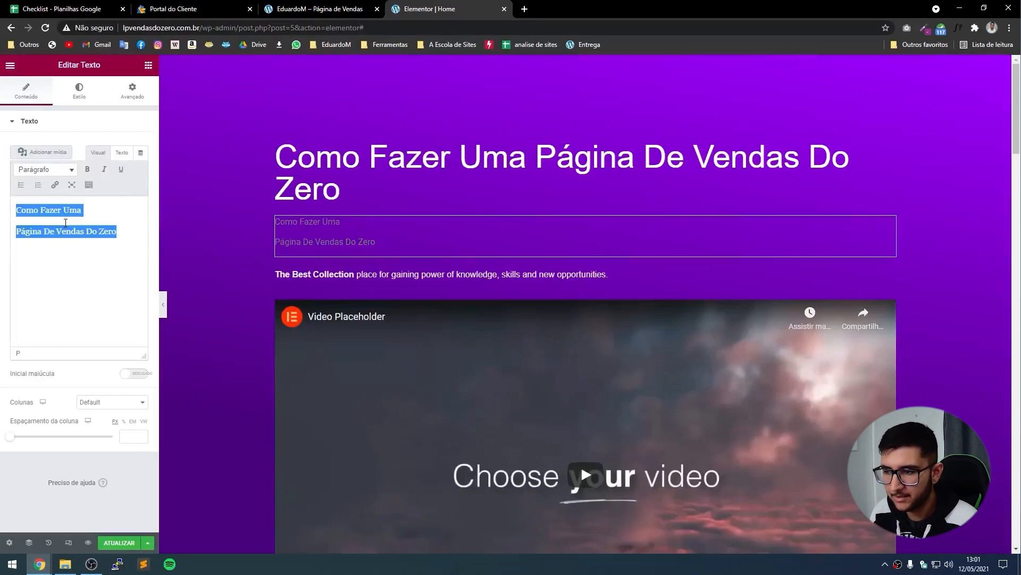
type("Como ")
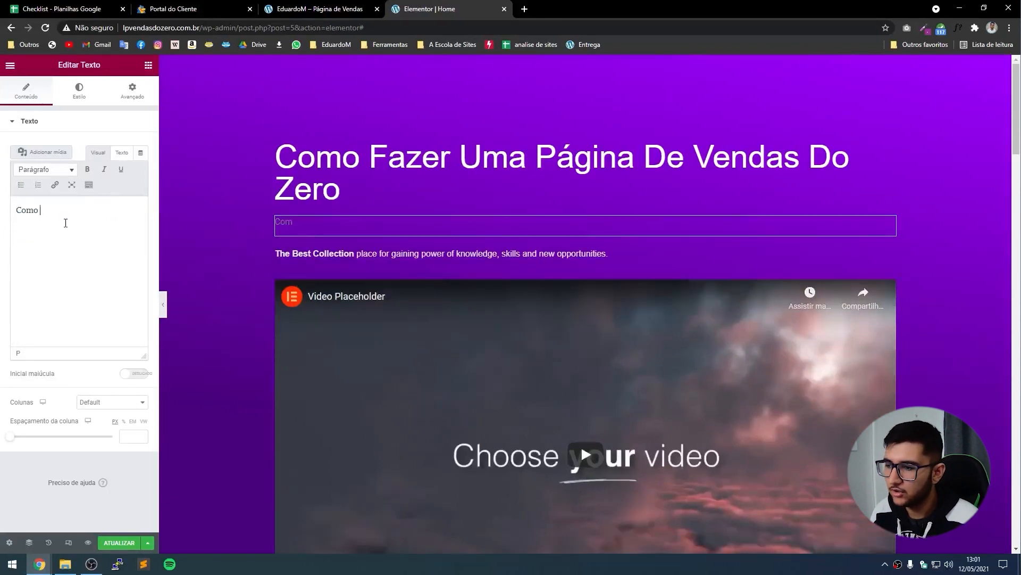
type("fazer Uma Página ")
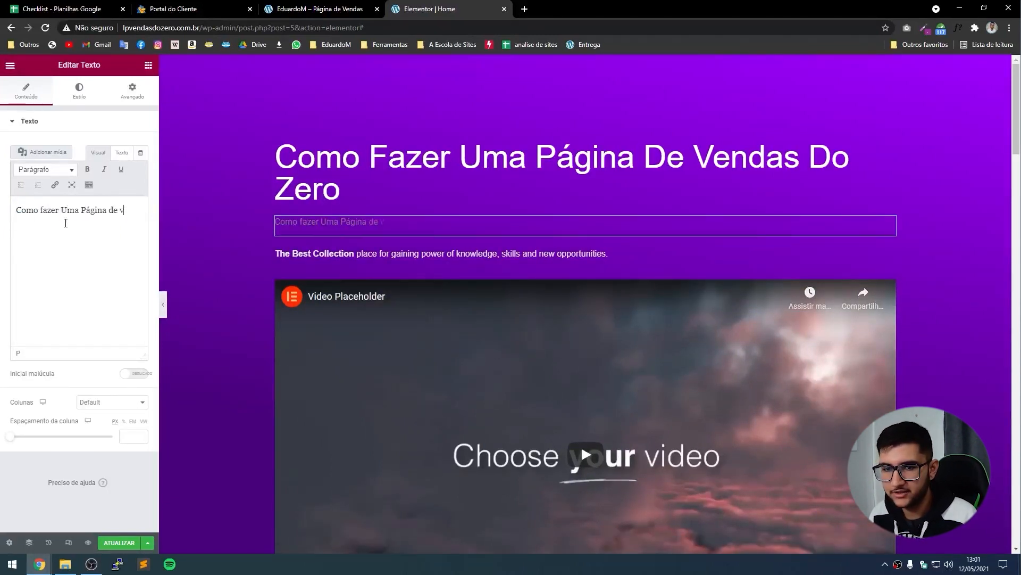
type("de Vendas do Zero")
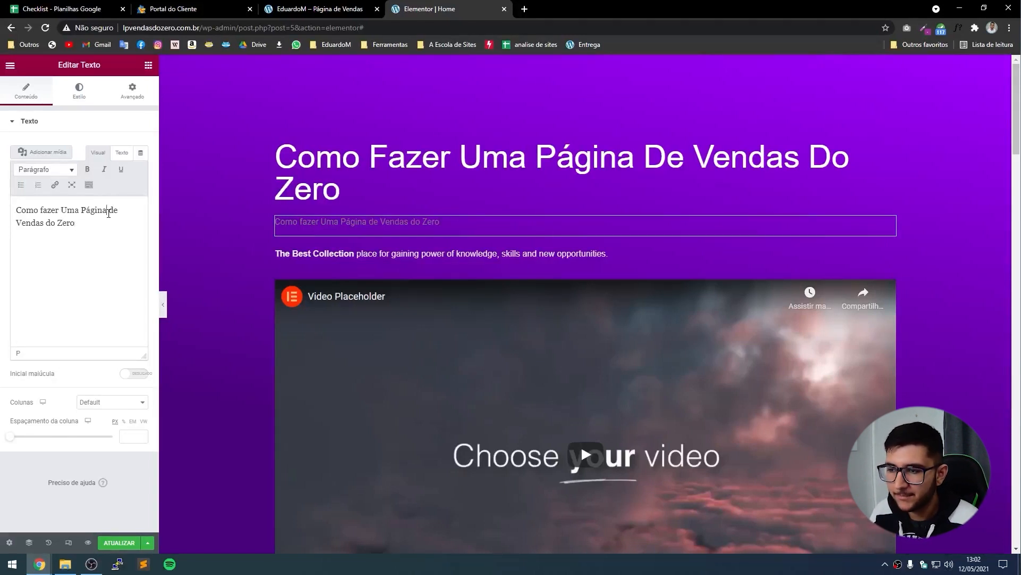
key("Return")
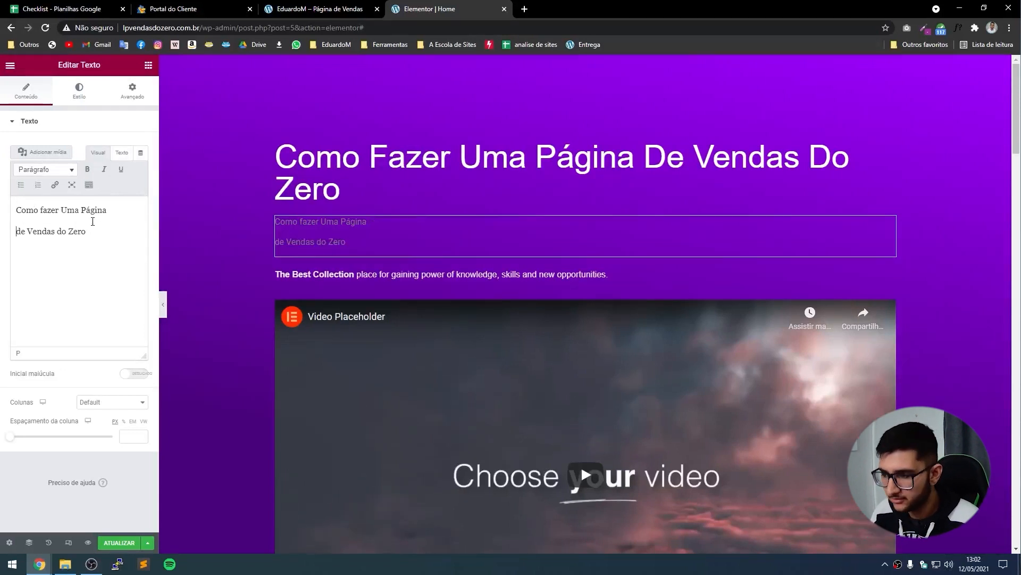
Make 'do Zero' bold (not italic) in the text block, then reselect the block.
left_click_drag(92, 233, 57, 228)
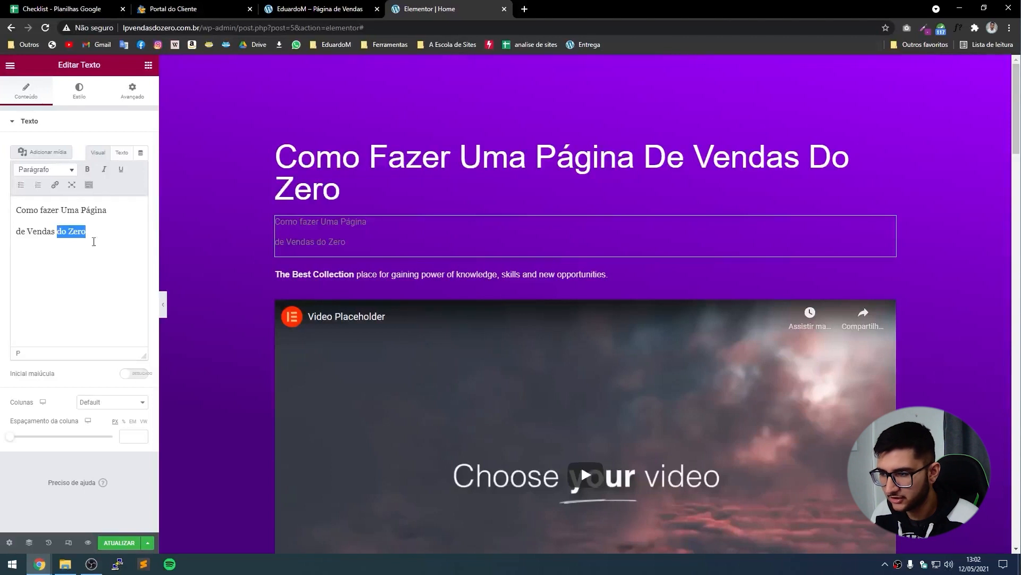
left_click(87, 169)
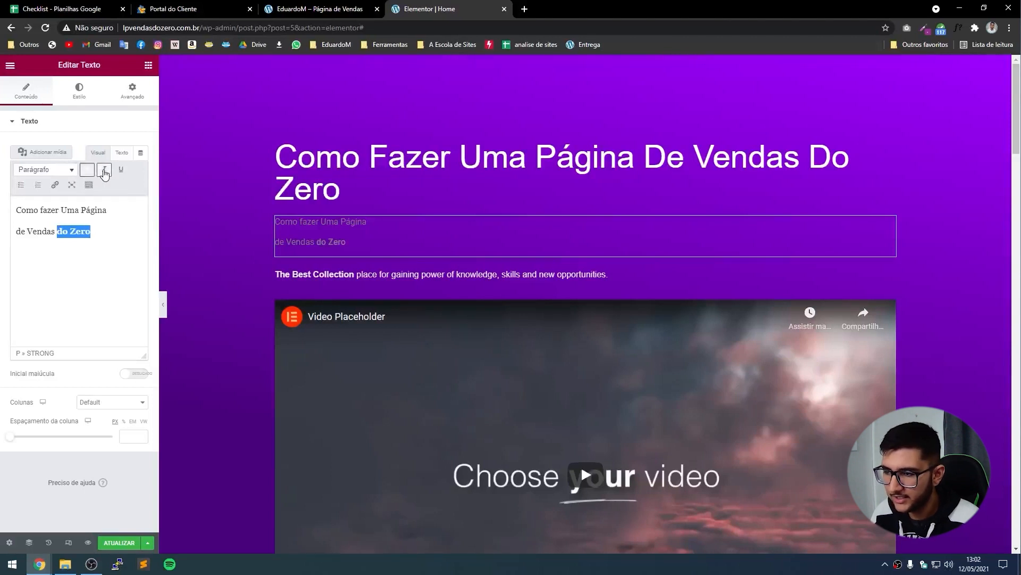
left_click(104, 169)
left_click(122, 170)
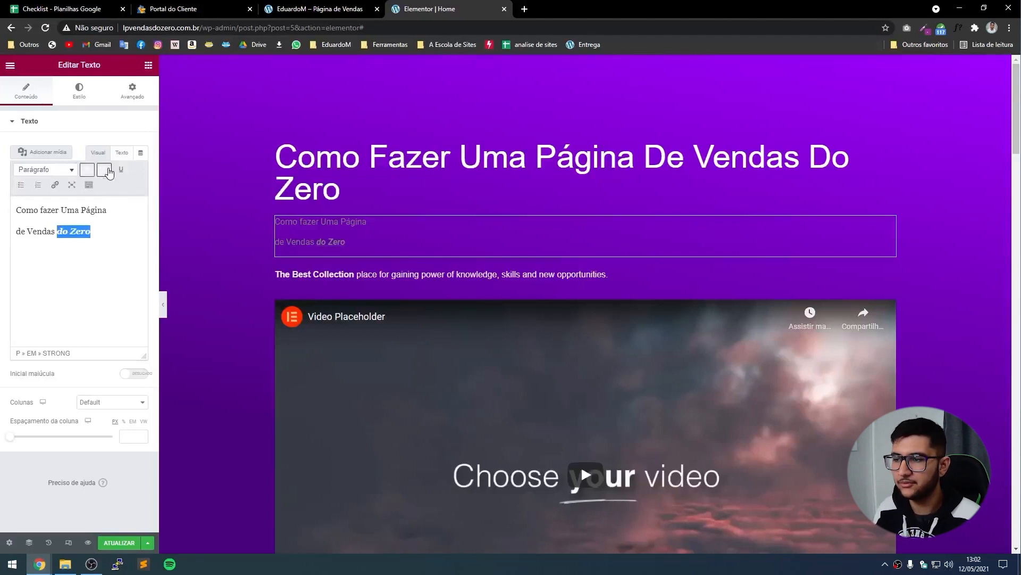
left_click(105, 169)
left_click(112, 252)
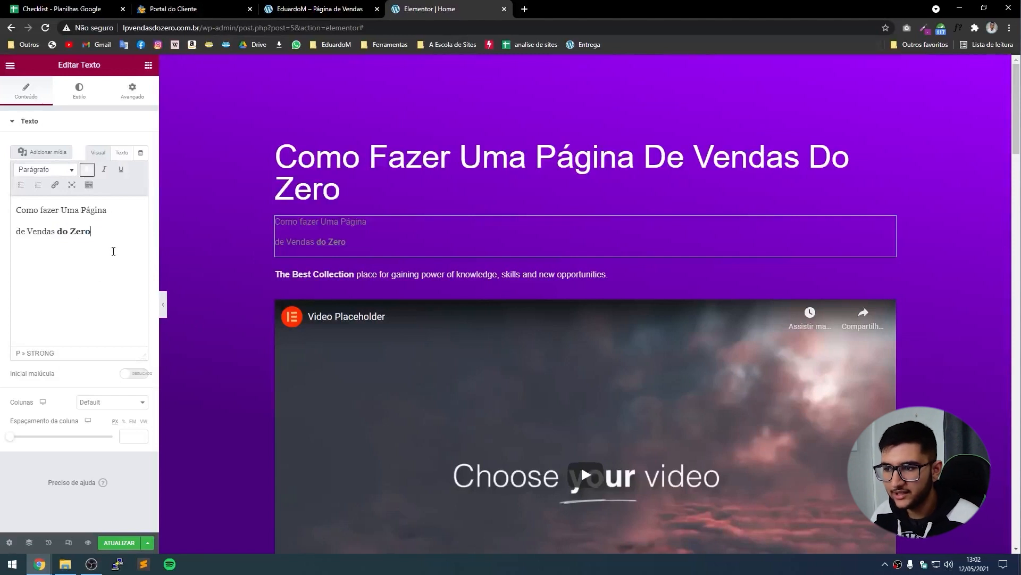
left_click(307, 165)
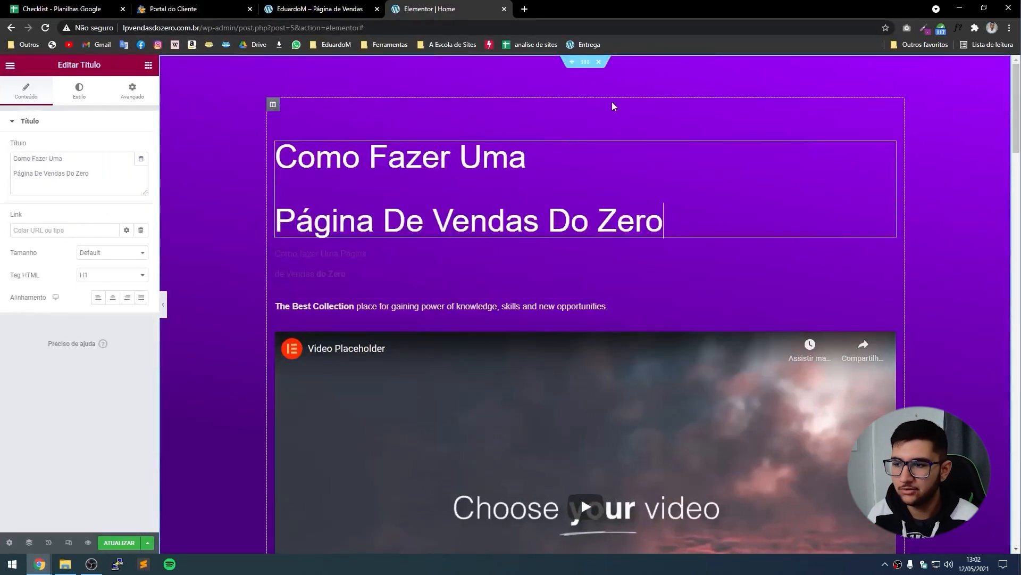
left_click(333, 267)
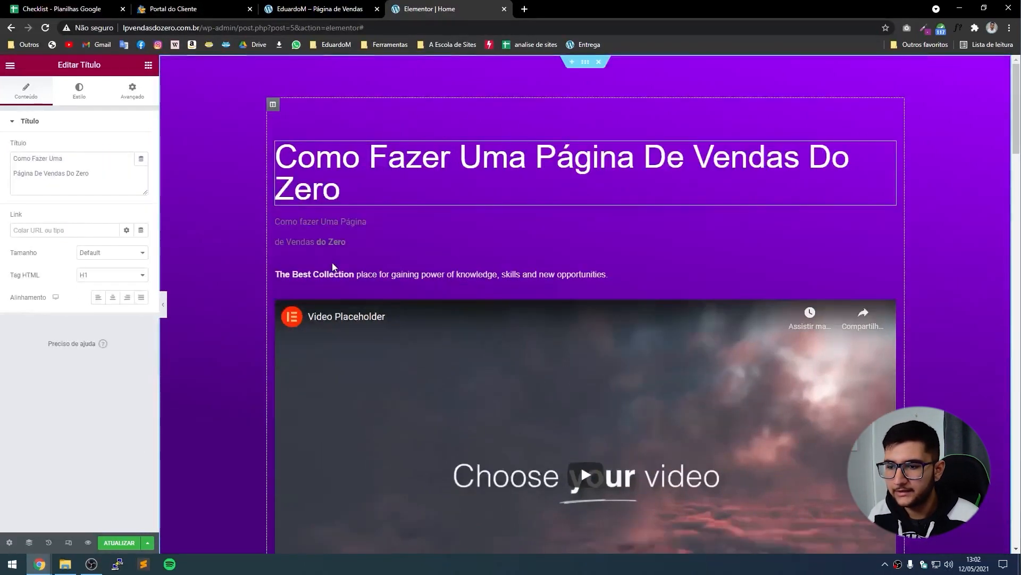
left_click(331, 242)
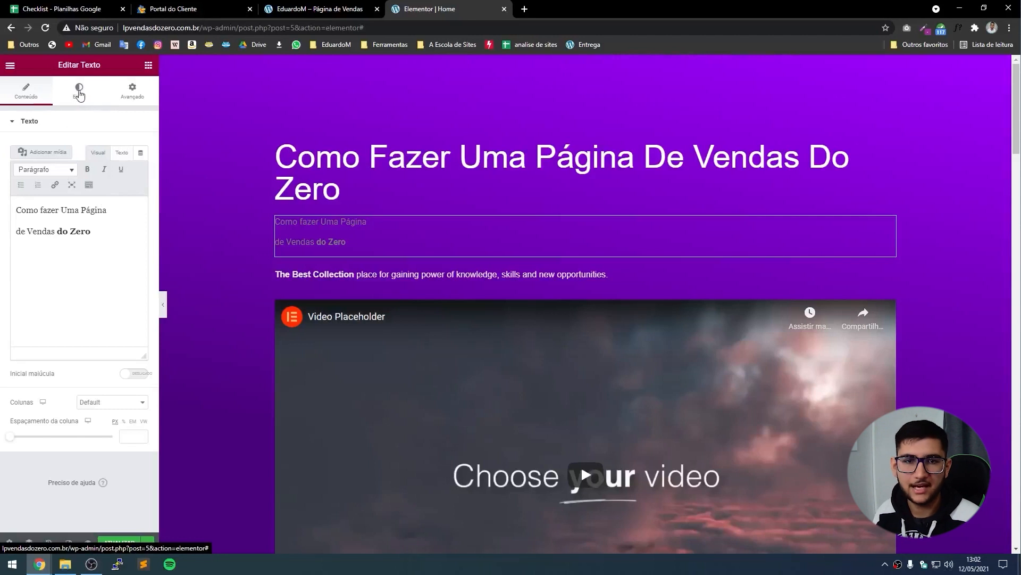
Centre-align the two-line text and set its colour to #FFFFFF.
left_click(77, 94)
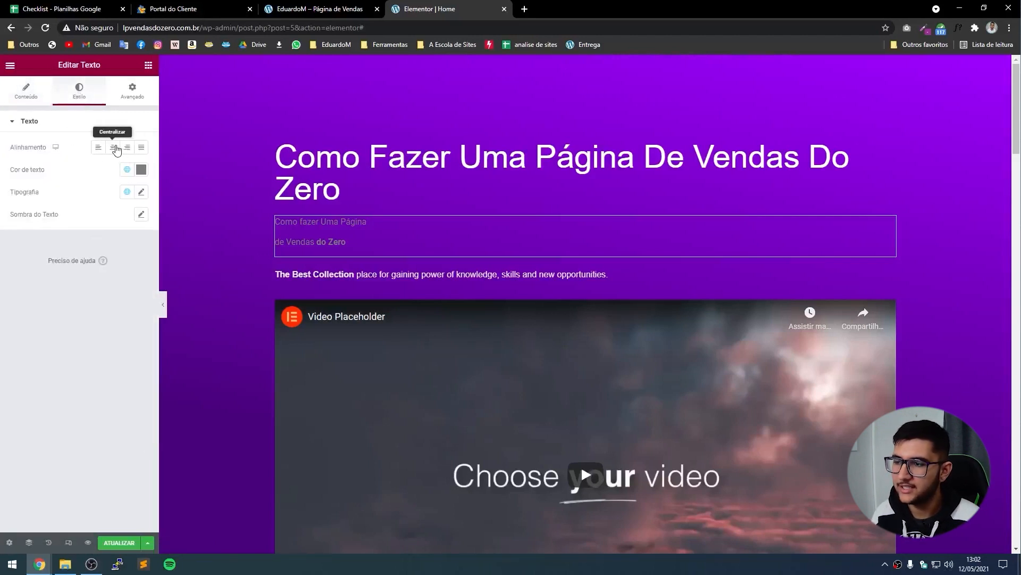
left_click(114, 148)
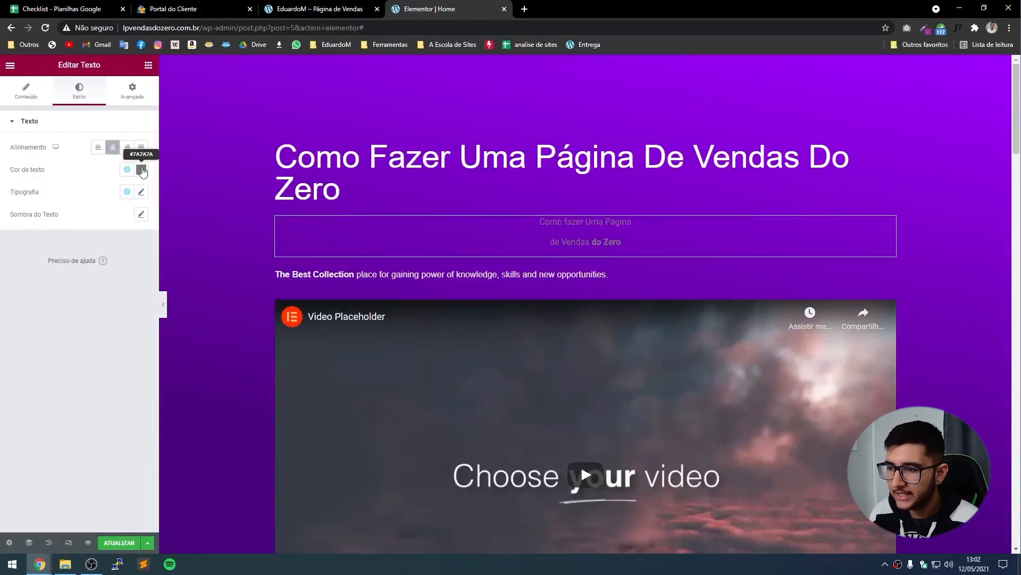
left_click(141, 169)
type("#FFFFFF")
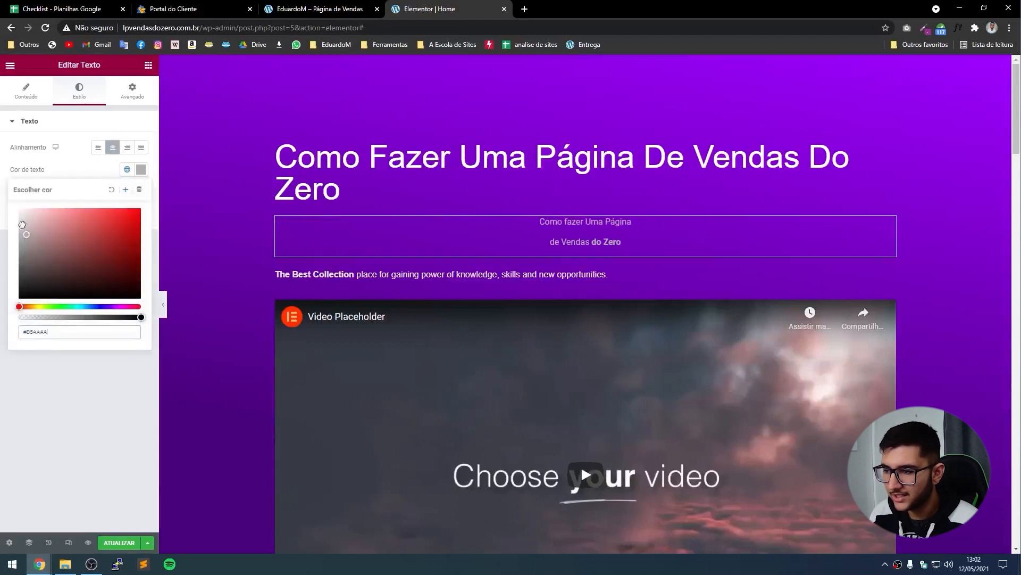
left_click(63, 165)
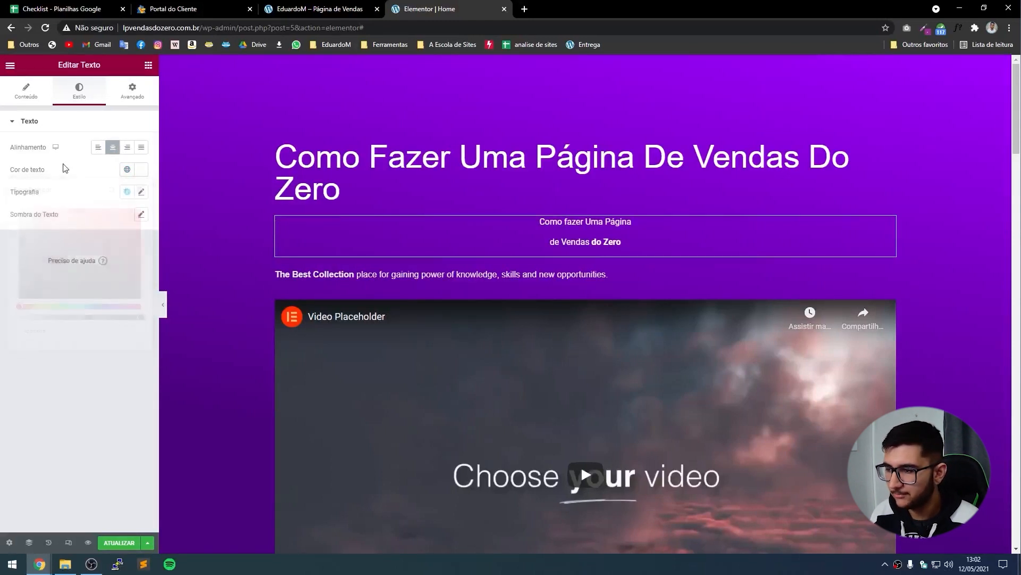
Set the text's typography to Poppins, size 50, line height 1.
left_click(140, 192)
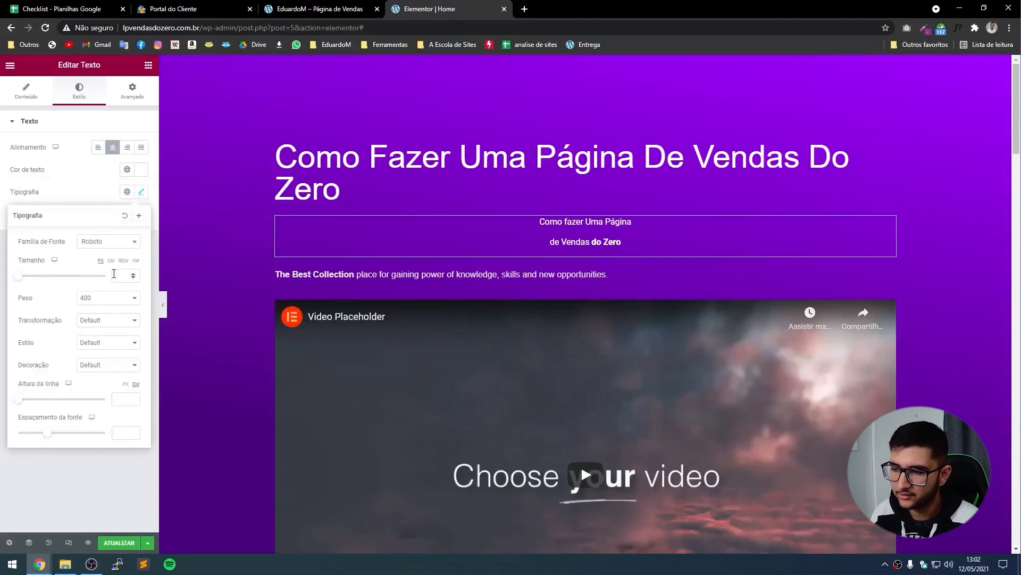
left_click(121, 276)
type("40")
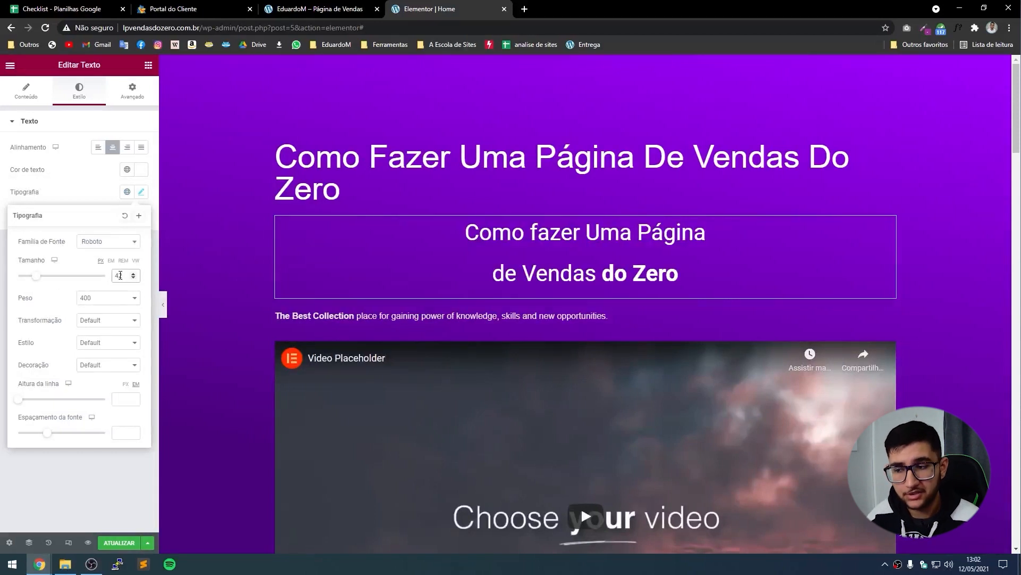
double_click(120, 275)
type("50")
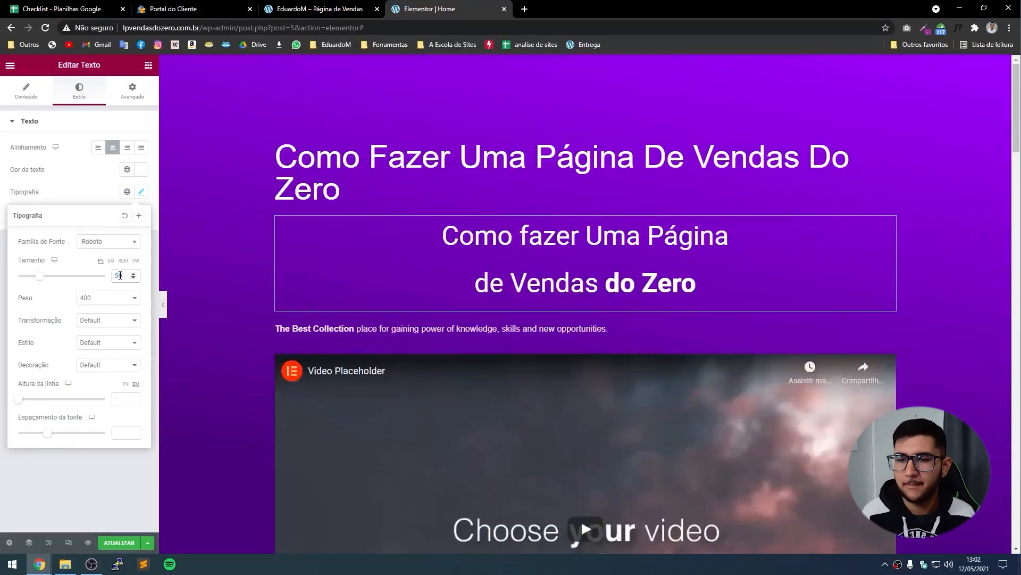
left_click(319, 9)
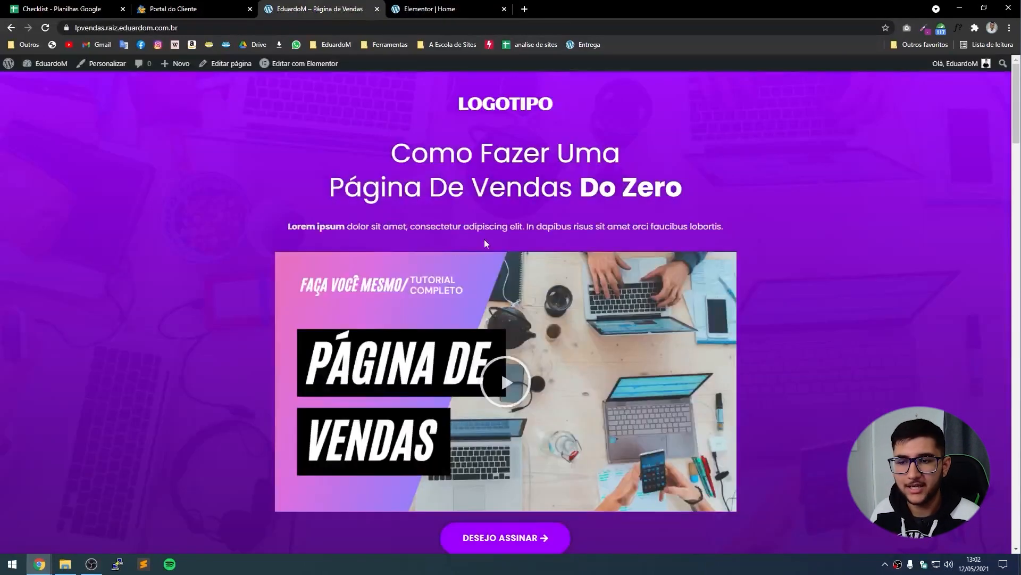
left_click(431, 9)
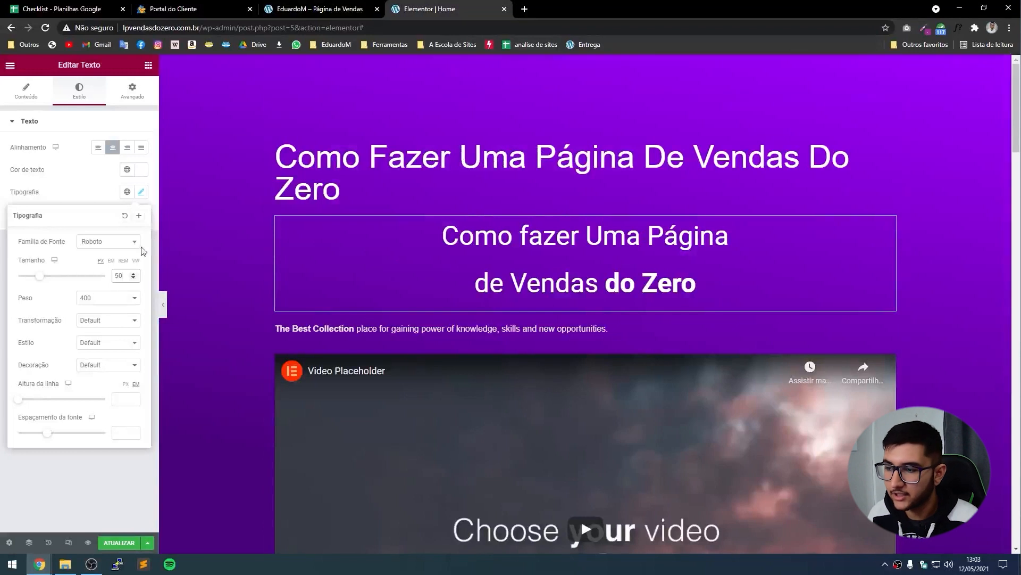
left_click(98, 247)
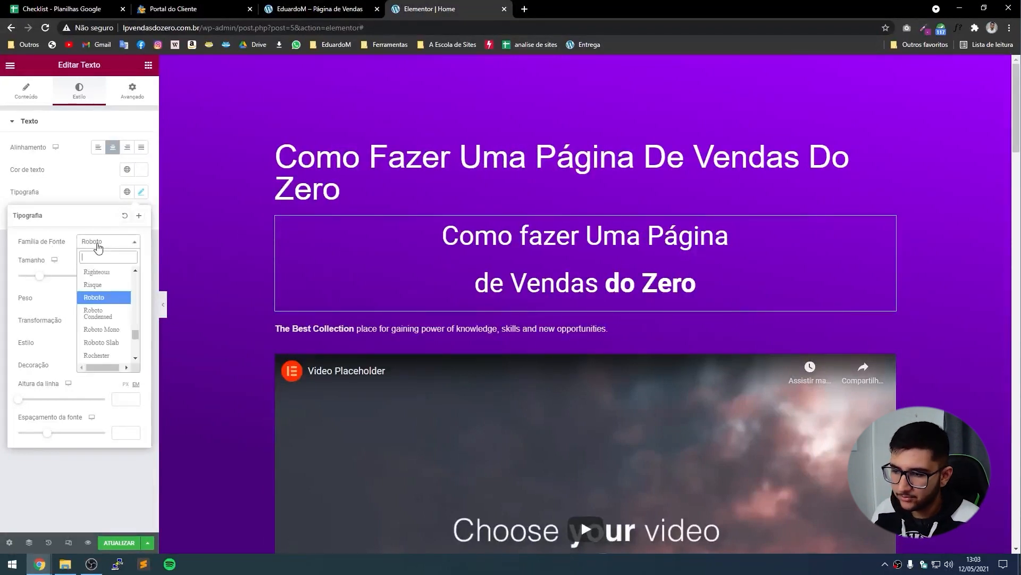
type("popp")
key("Return")
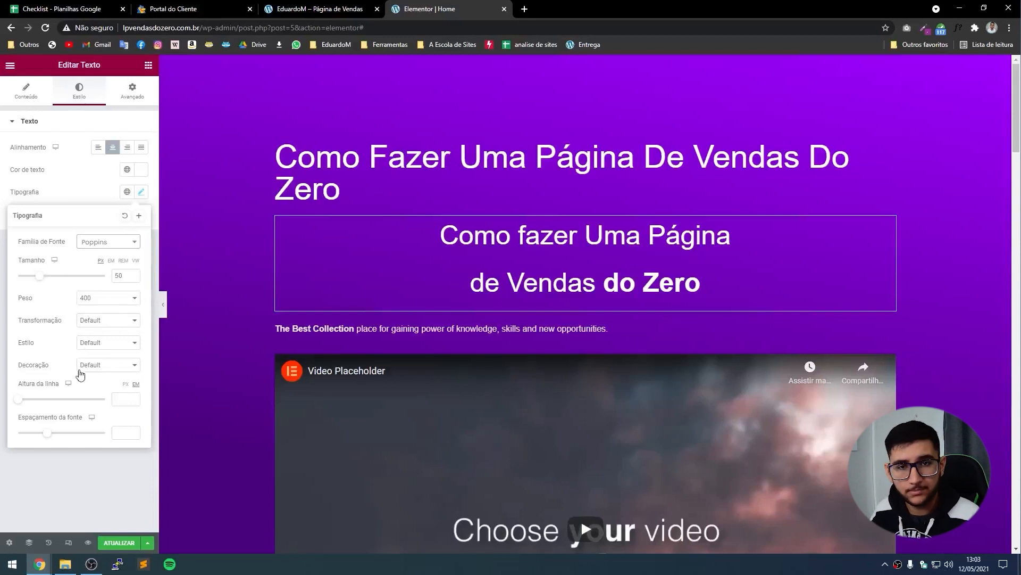
left_click(121, 398)
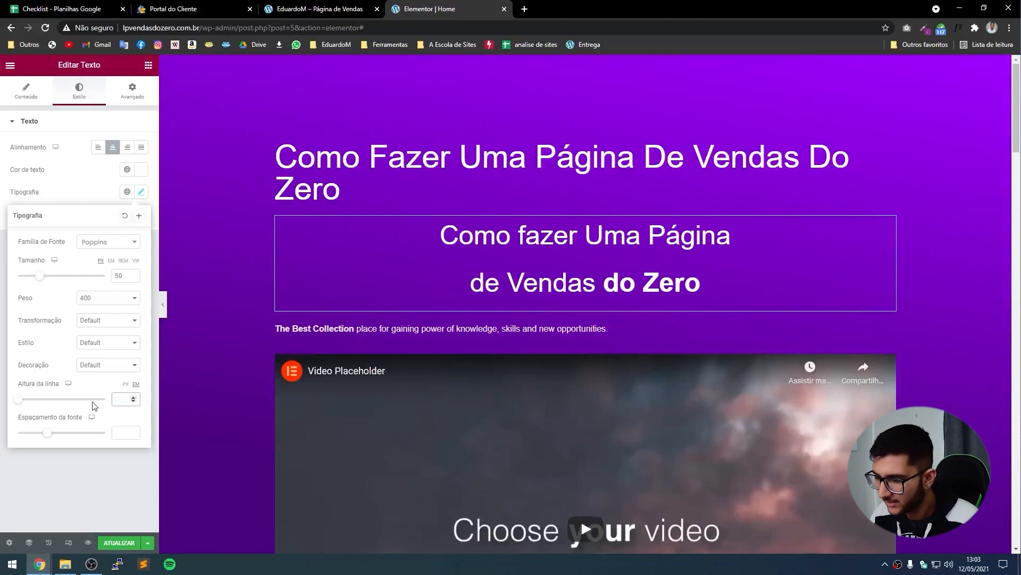
type("1")
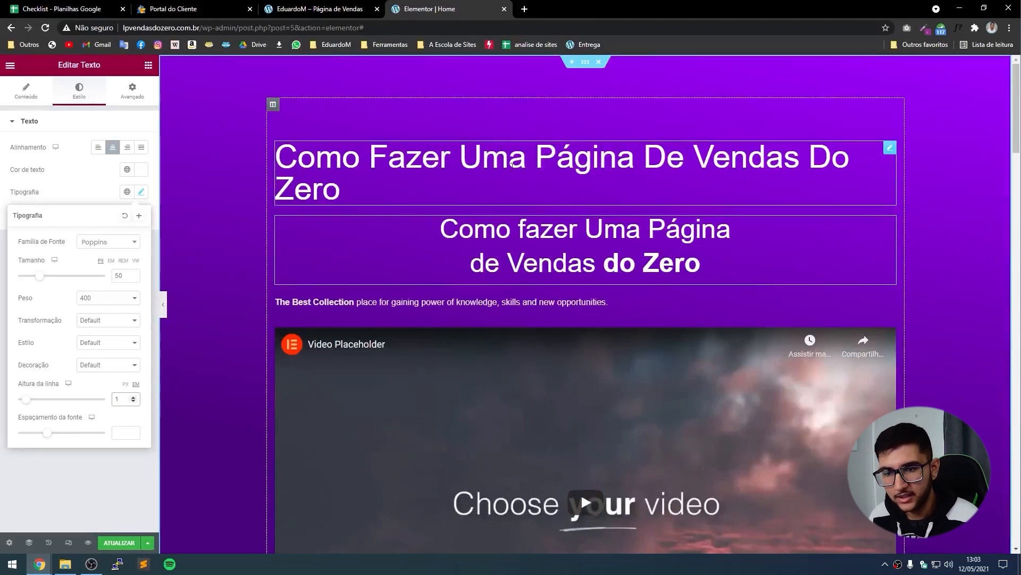
Delete the old top headline so the Poppins title leads the hero.
left_click(532, 195)
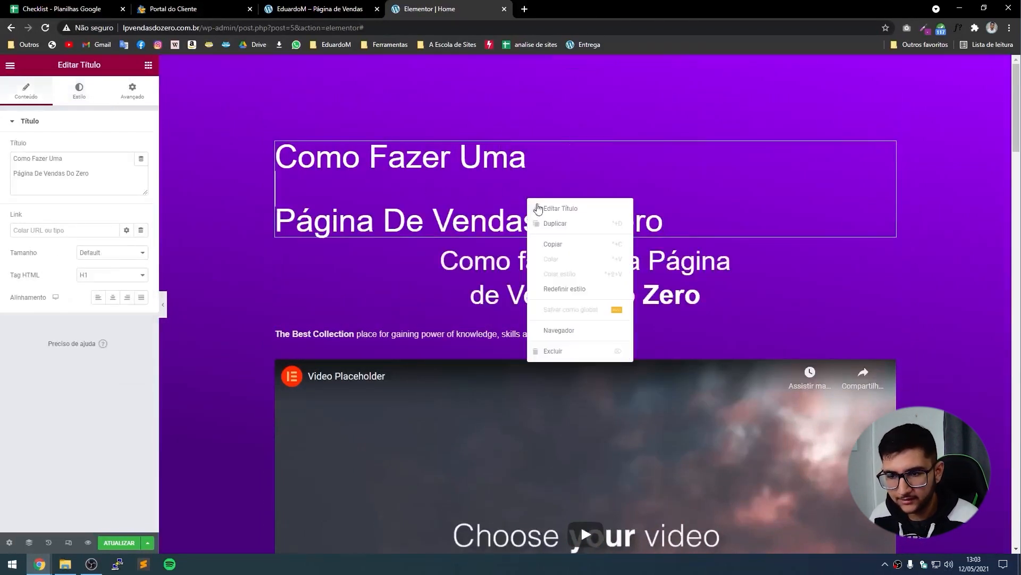
right_click(528, 199)
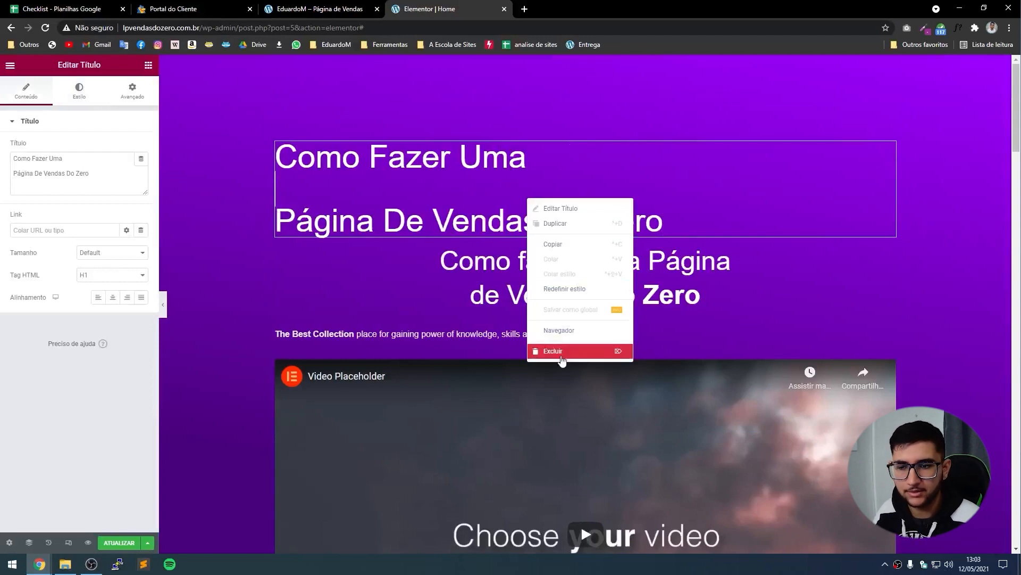
left_click(563, 359)
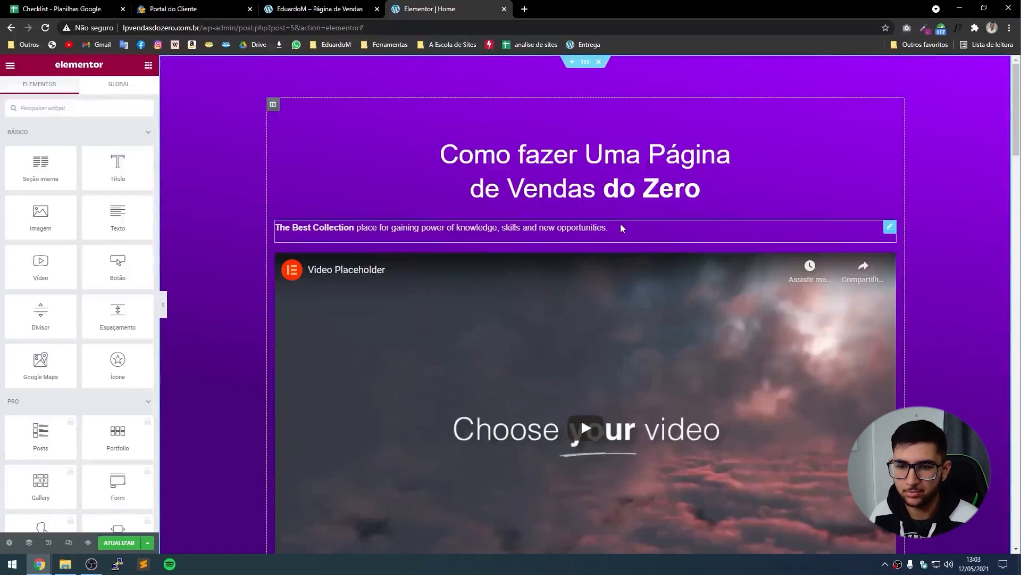
Centre-align the paragraph text beneath the title.
left_click(474, 228)
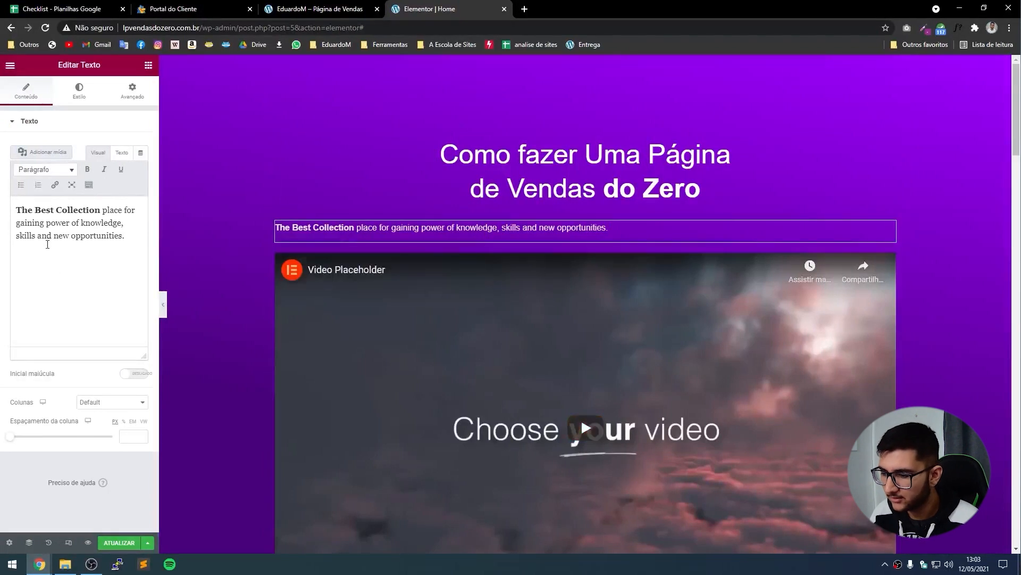
left_click(80, 98)
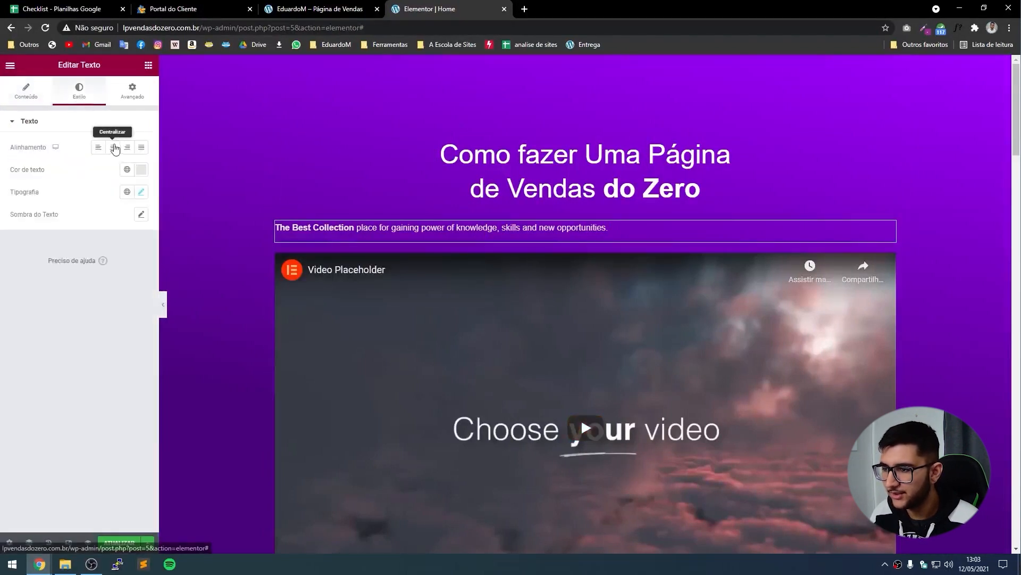
left_click(113, 147)
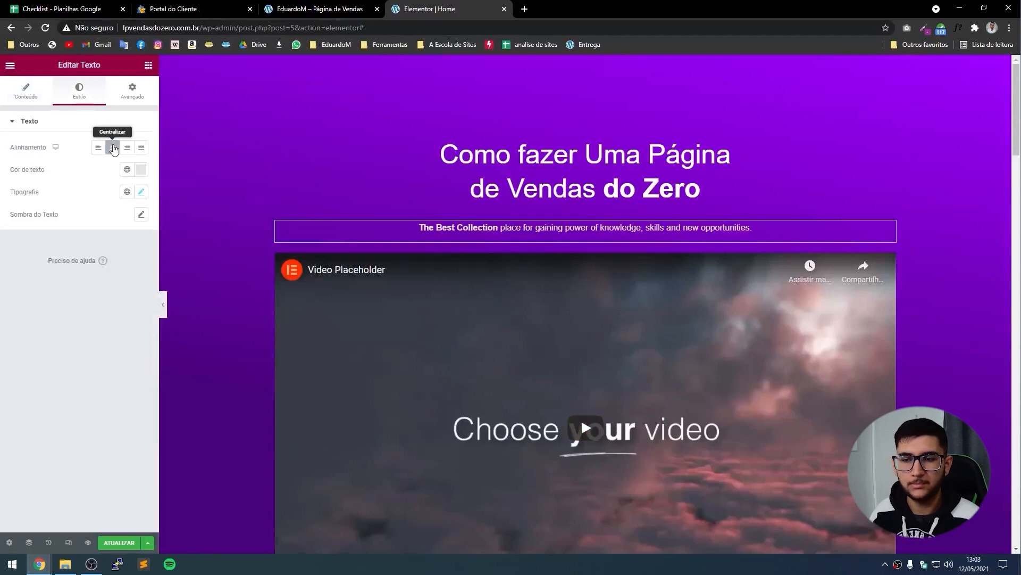
Replace the paragraph with the reference page's Lorem ipsum text, pasted without bold formatting.
key("ctrl+shift+Tab")
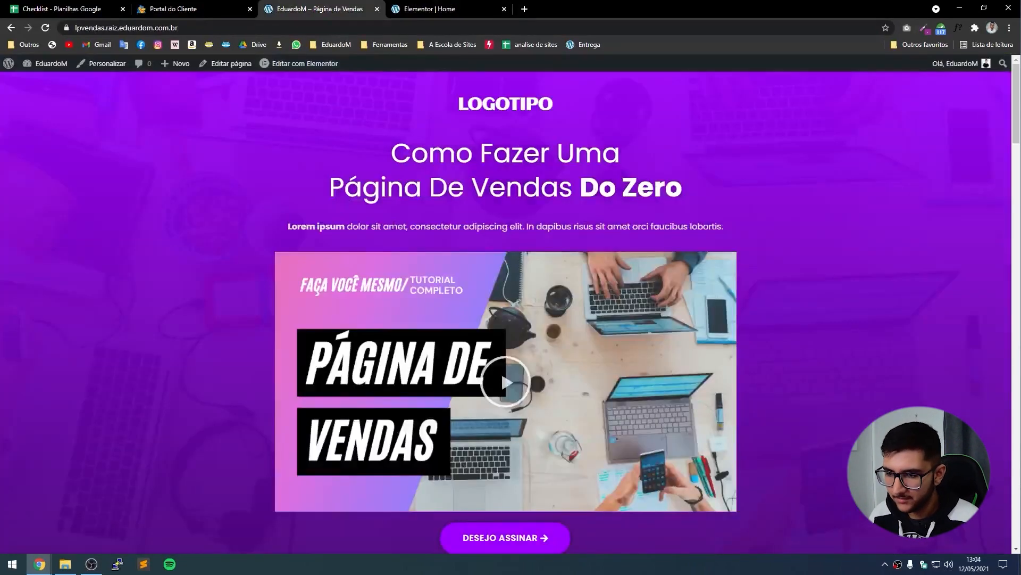
triple_click(394, 226)
key("ctrl+c")
left_click(433, 8)
left_click_drag(469, 225, 474, 228)
left_click(13, 96)
left_click(86, 224)
key("ctrl+a")
key("ctrl+v")
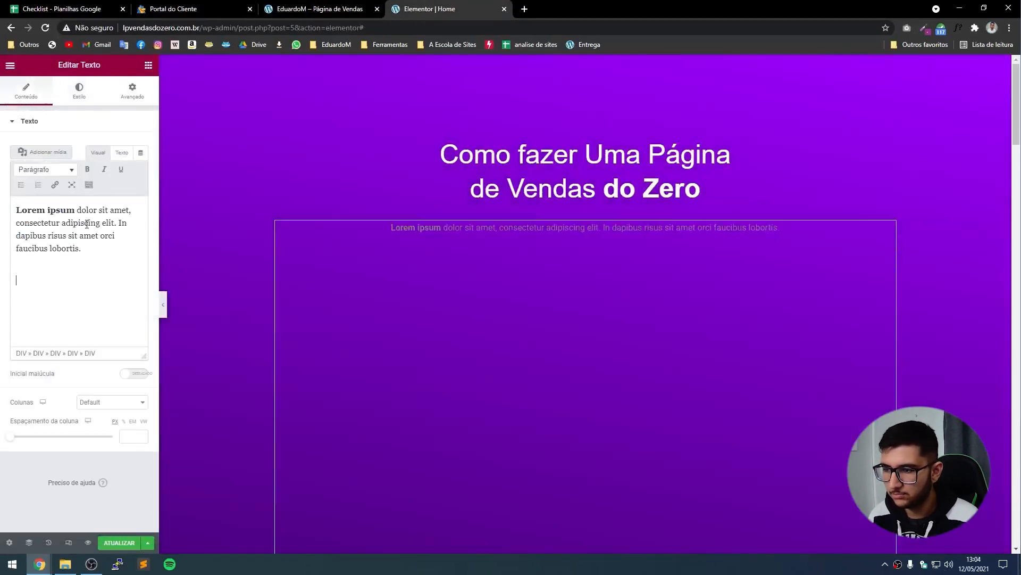
key("BackSpace")
key("ctrl+a")
key("ctrl+shift+v")
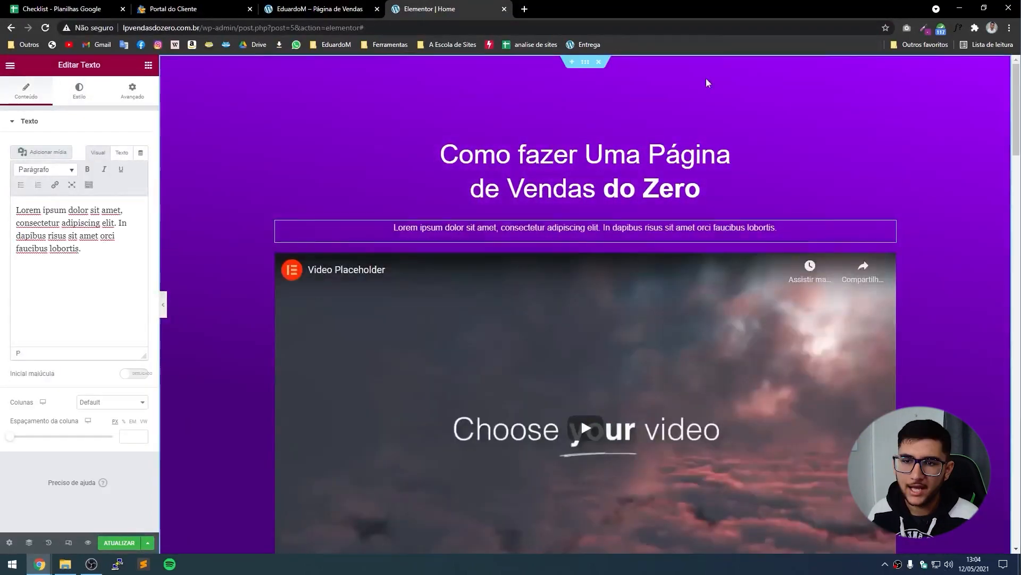
Set the hero section's content width to 900.
left_click(586, 63)
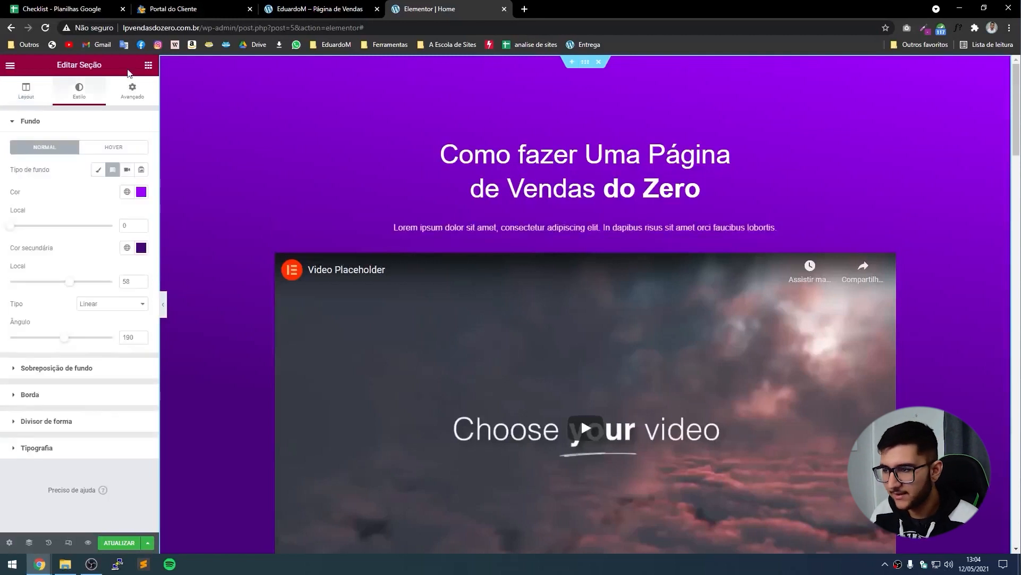
left_click(26, 95)
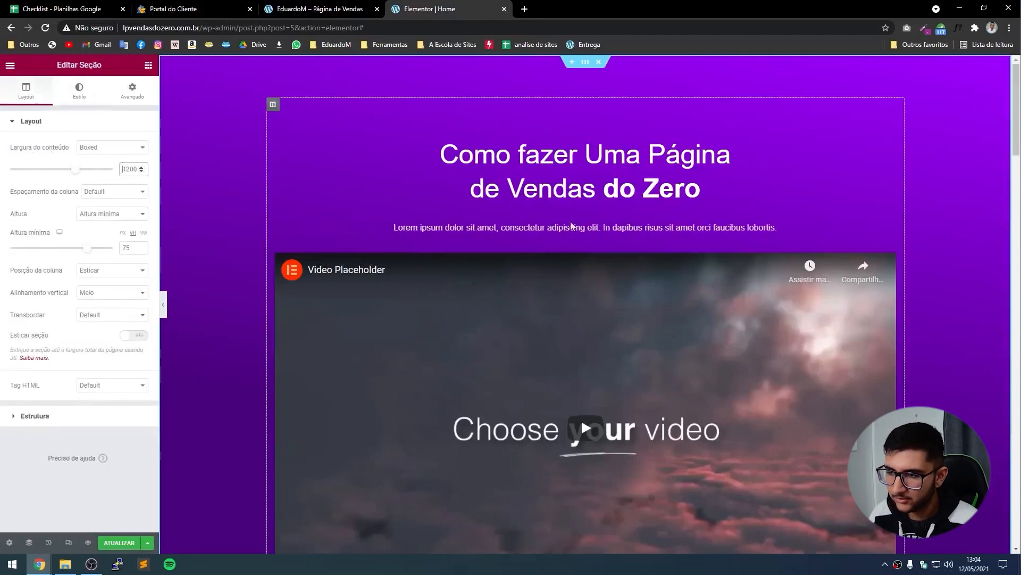
double_click(121, 169)
type("900")
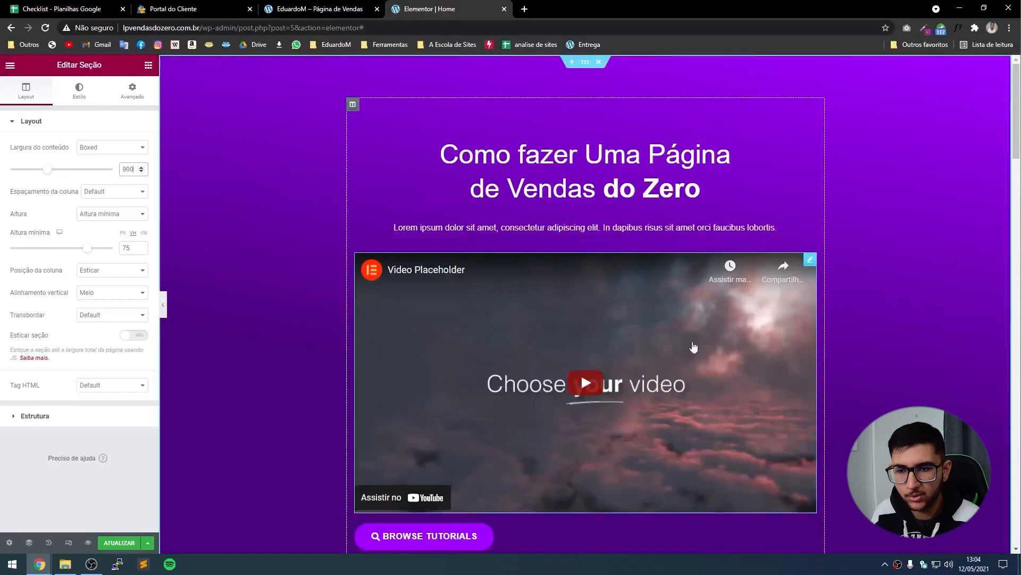
Centre the Browse Tutorials button, then select the spacer above the title.
scroll(694, 347, "down", 2)
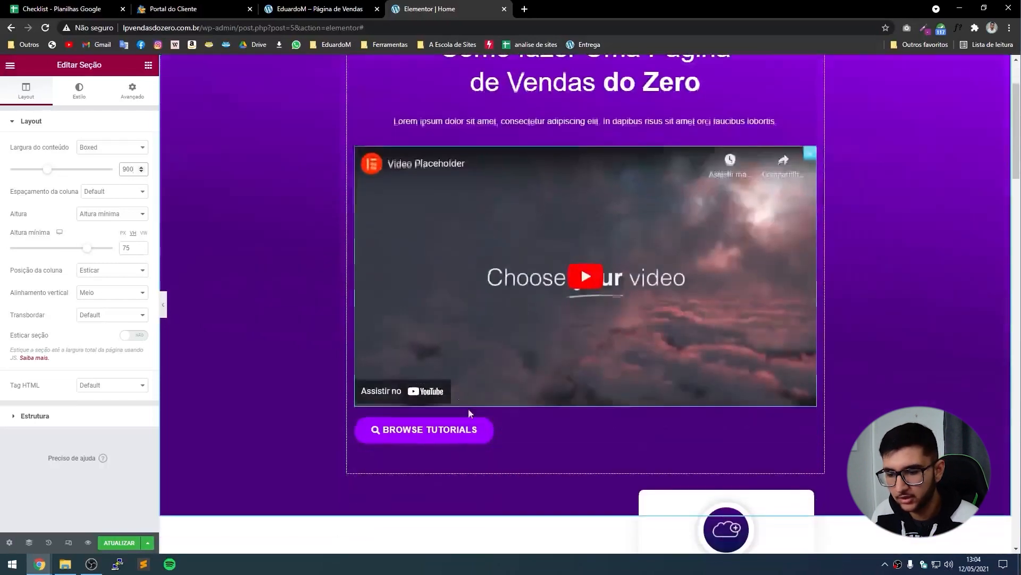
left_click(521, 432)
left_click(113, 228)
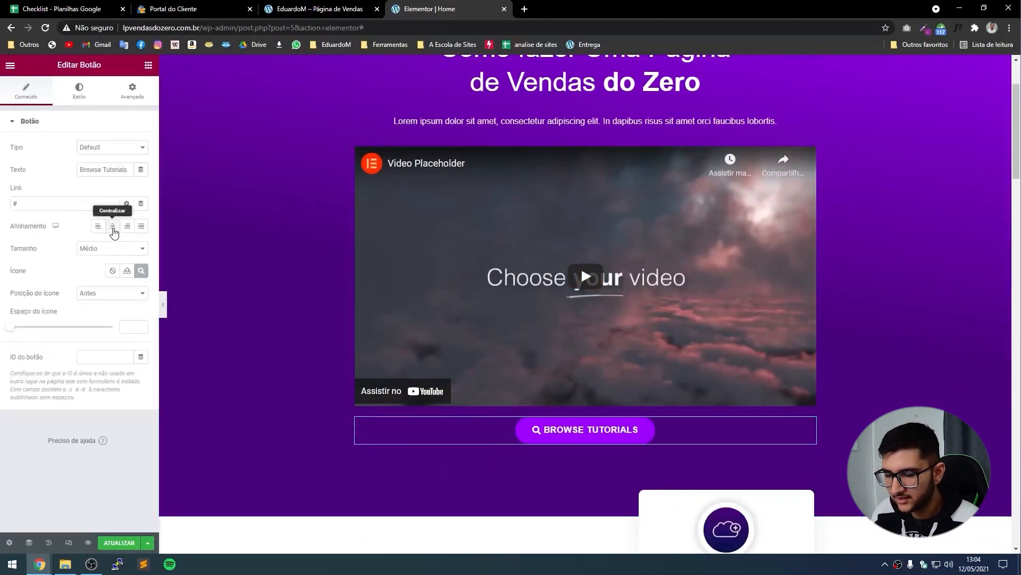
scroll(372, 319, "up", 2)
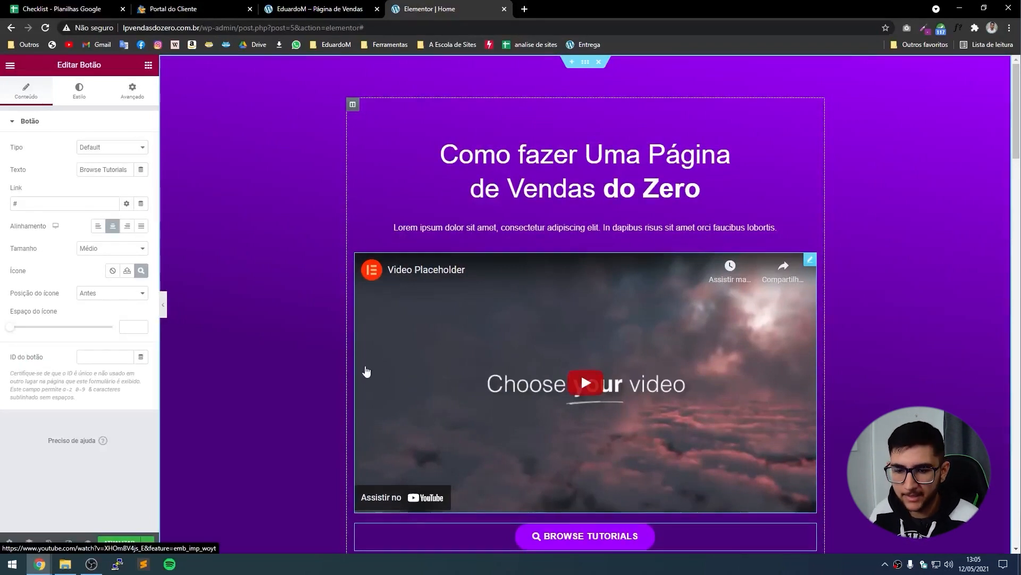
left_click(450, 127)
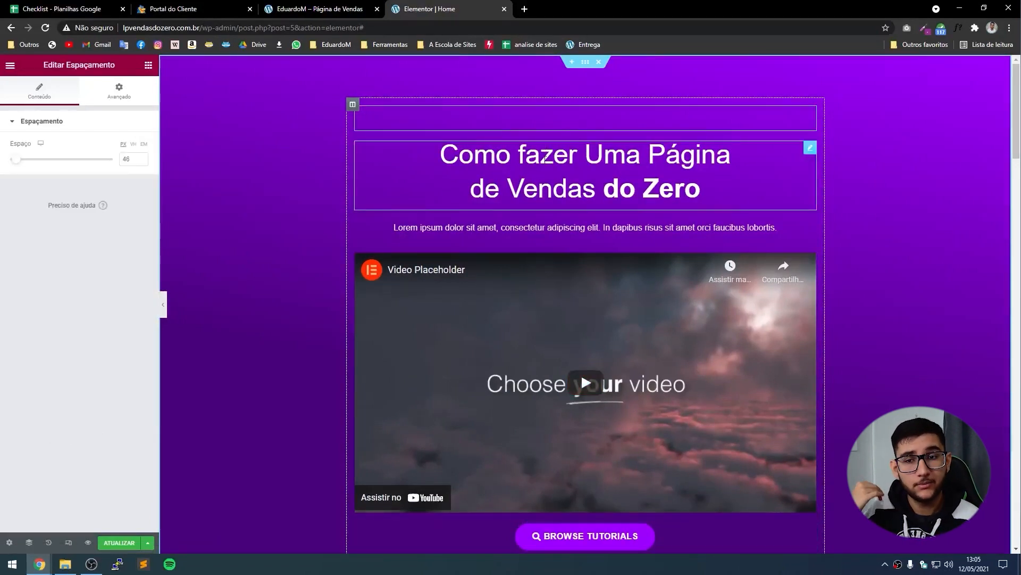
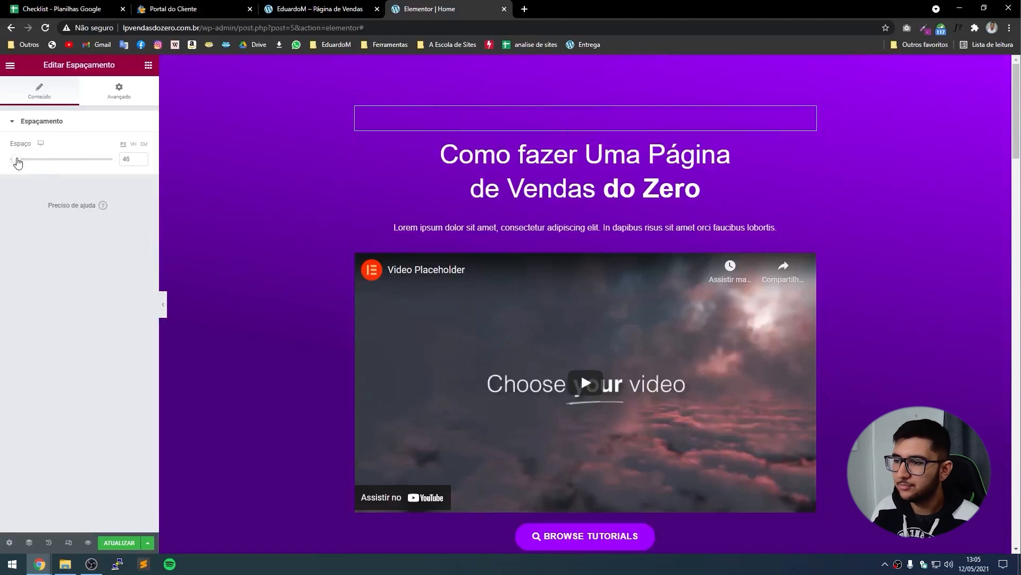
Shrink the spacer above the heading to 10 px and preview the hero without the panel.
mouse_move(18, 162)
left_mouse_down()
mouse_move(31, 164)
mouse_move(6, 164)
left_mouse_up()
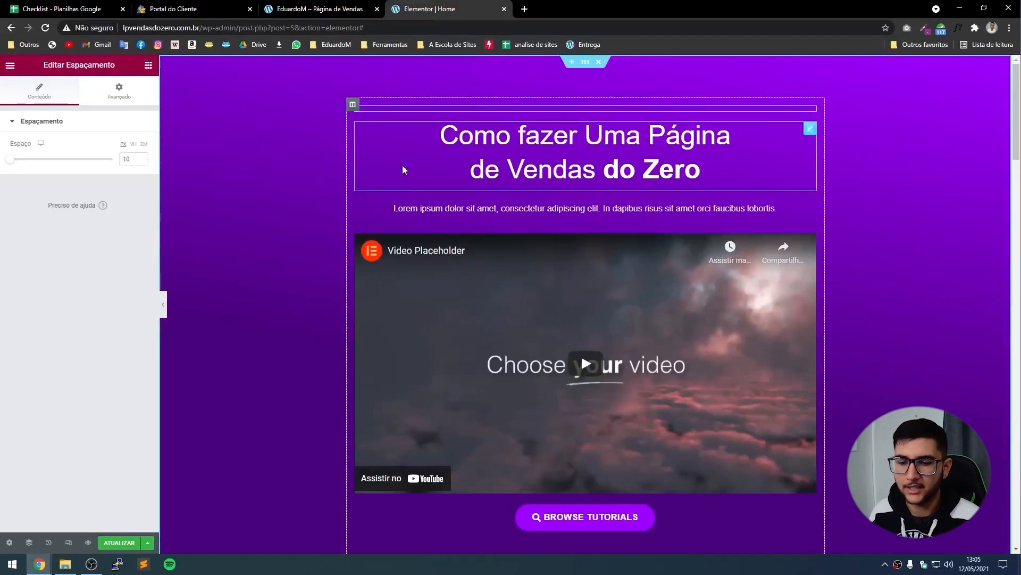
scroll(476, 445, "down", 3)
scroll(276, 399, "up", 3)
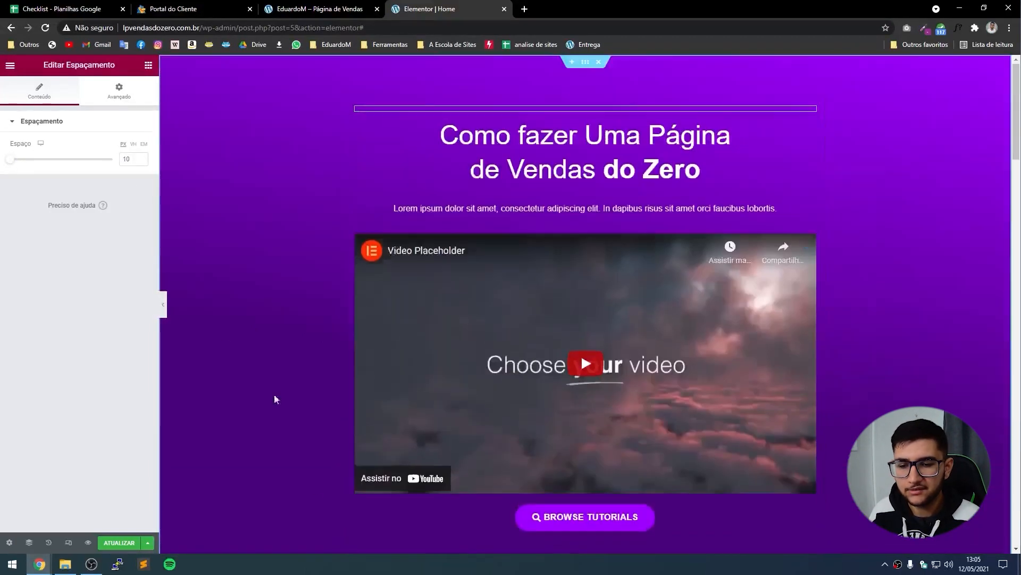
left_click(163, 311)
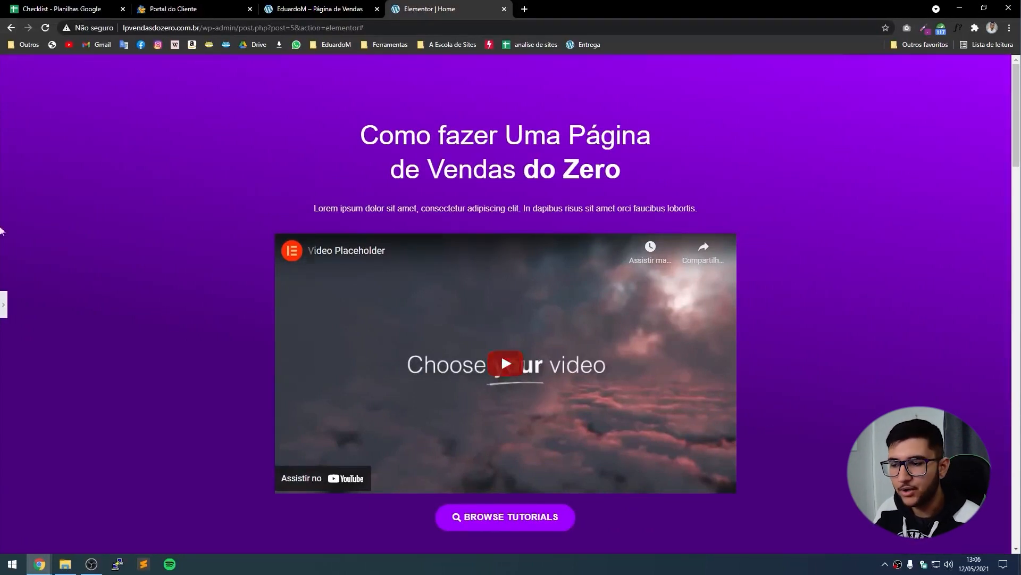
left_click(3, 305)
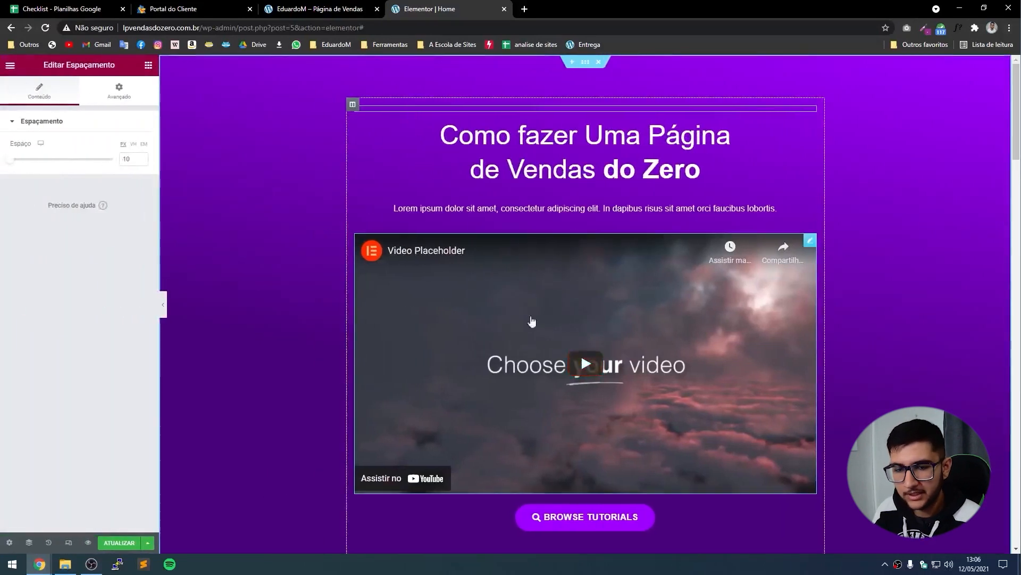
Select the Video widget's link field and copy the first video's link from the YouTube channel.
left_click(553, 355)
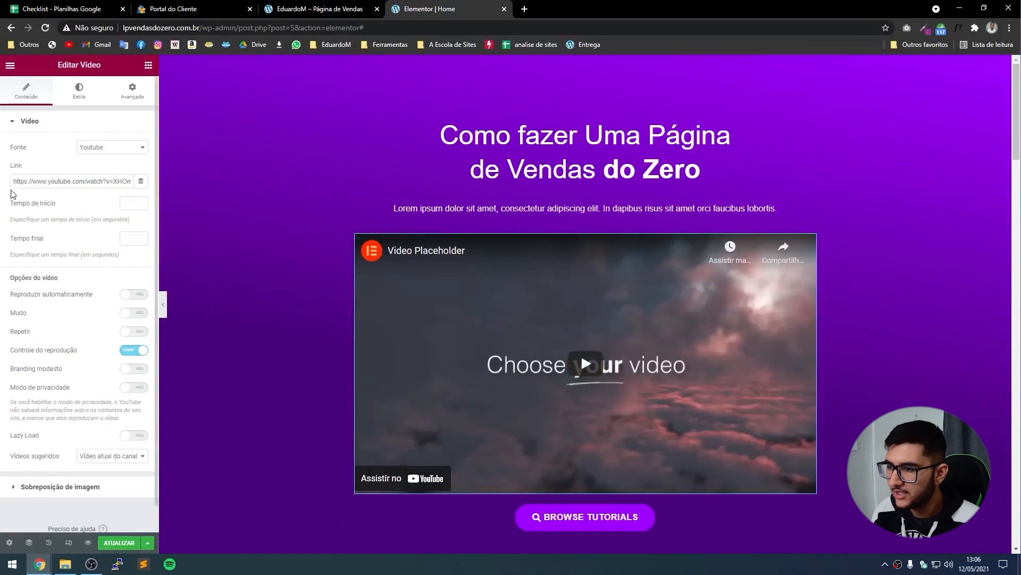
left_click_drag(16, 185, 60, 160)
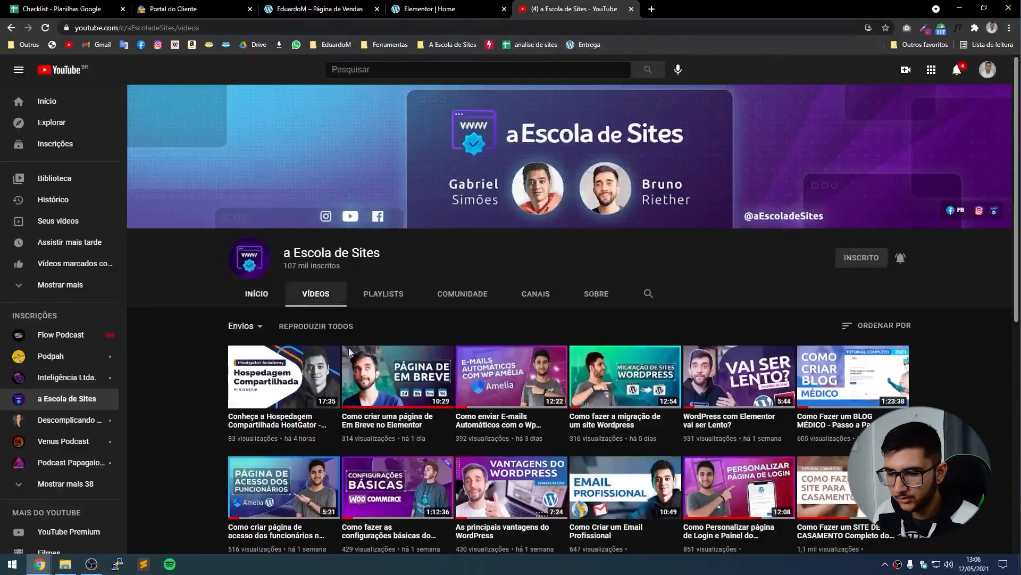
scroll(310, 292, "down", 2)
right_click(269, 268)
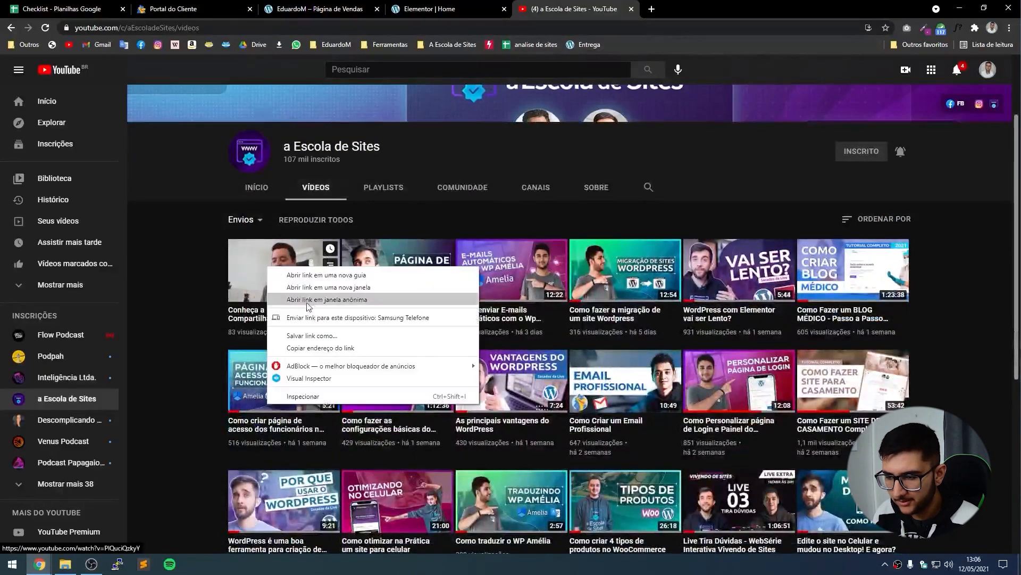
left_click(320, 347)
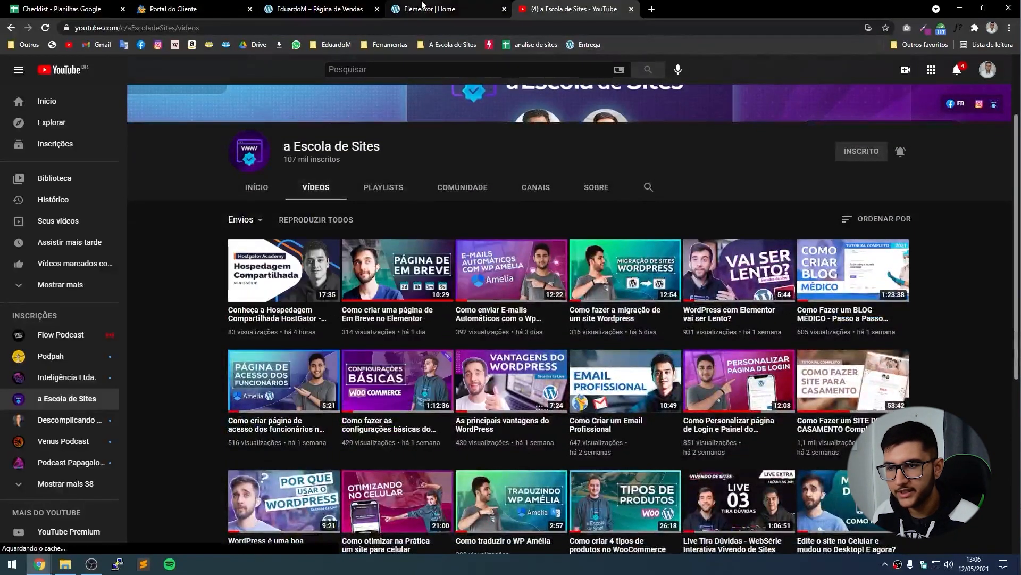
left_click(422, 6)
Paste the copied HostGator shared-hosting video URL into the Video widget's link field.
type("https://www.youtube.com/watch?v=PlQuciQzkyY")
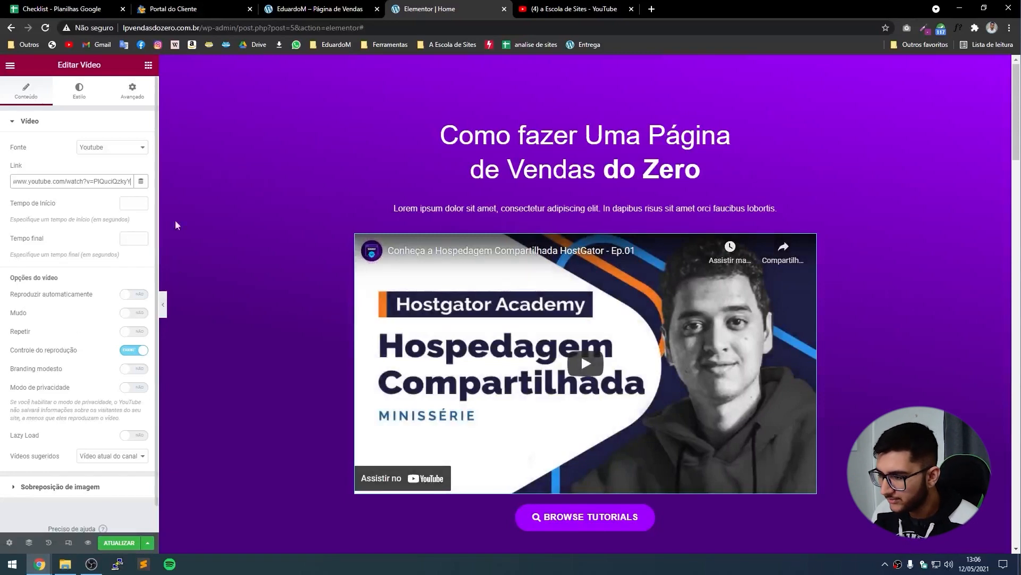
scroll(176, 225, "down", 1)
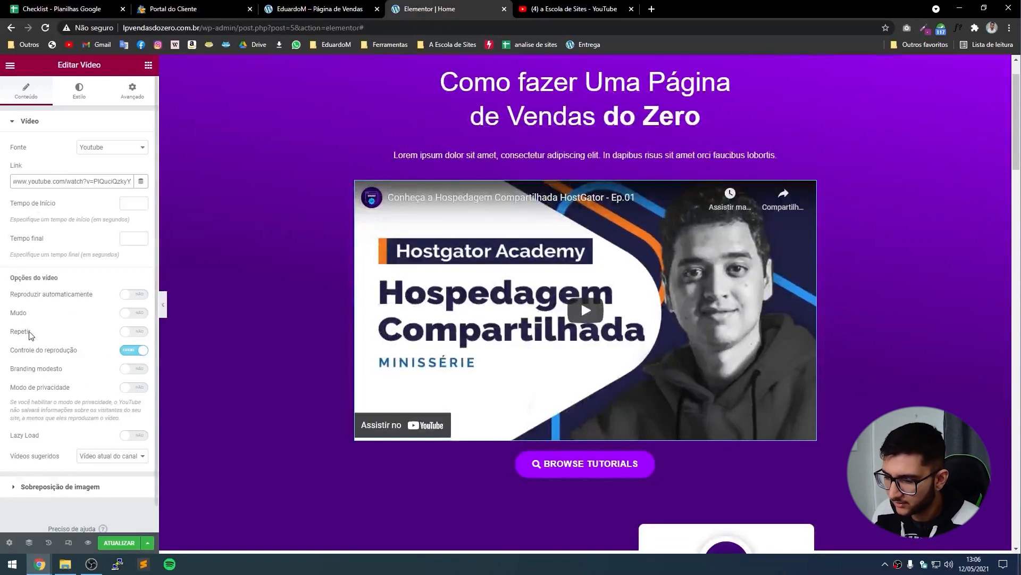
left_click(60, 486)
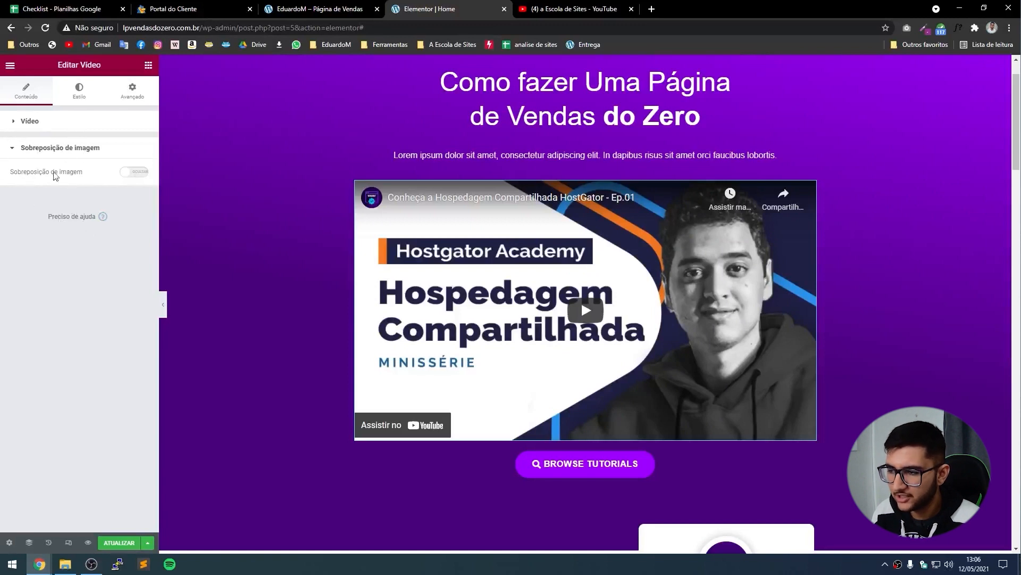
Enable the video's image overlay using uploaded Canva.png, then preview the 'PÁGINA DE VENDAS' cover.
left_click(142, 172)
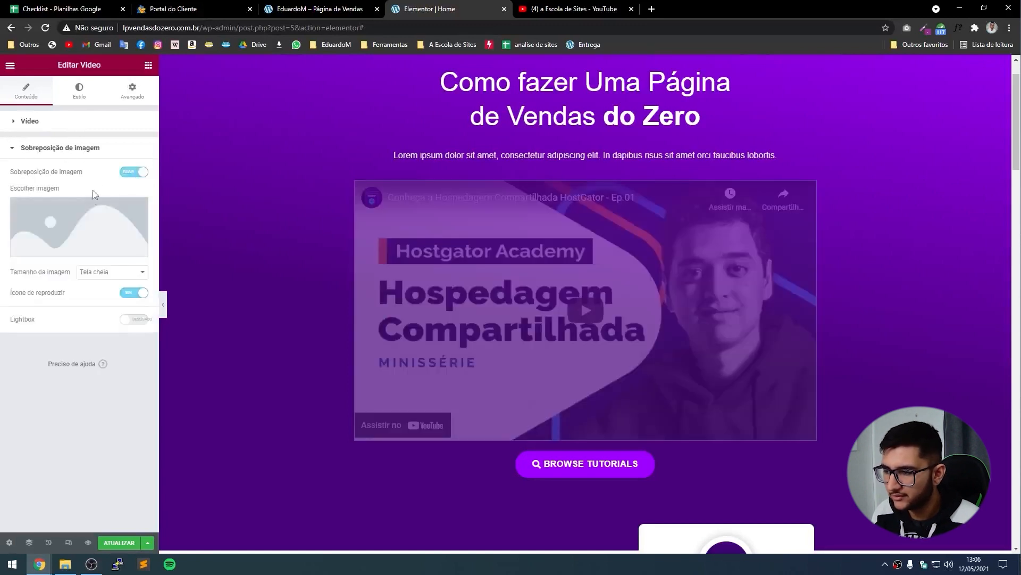
left_click(89, 247)
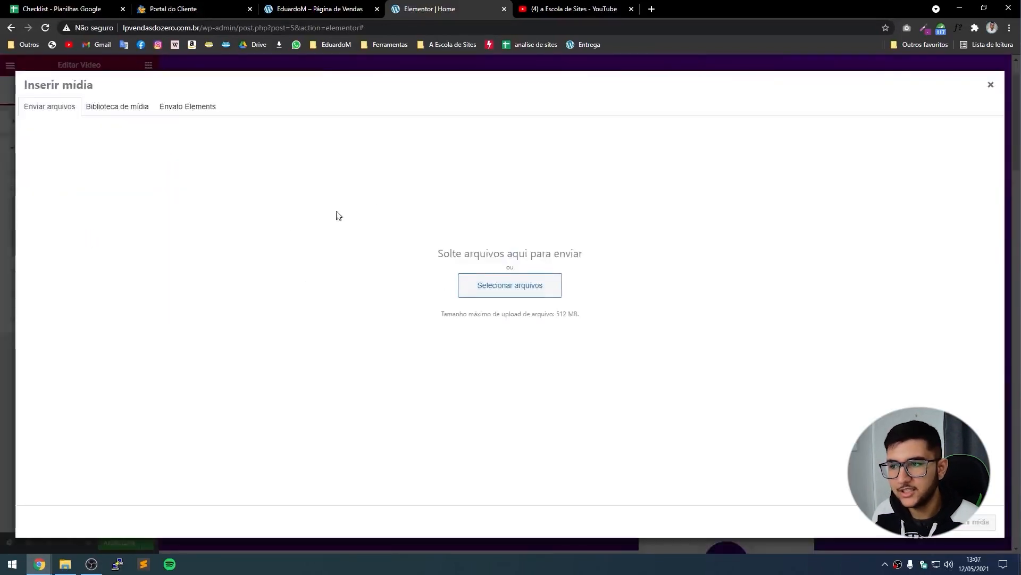
left_click(65, 564)
left_click_drag(519, 194, 868, 245)
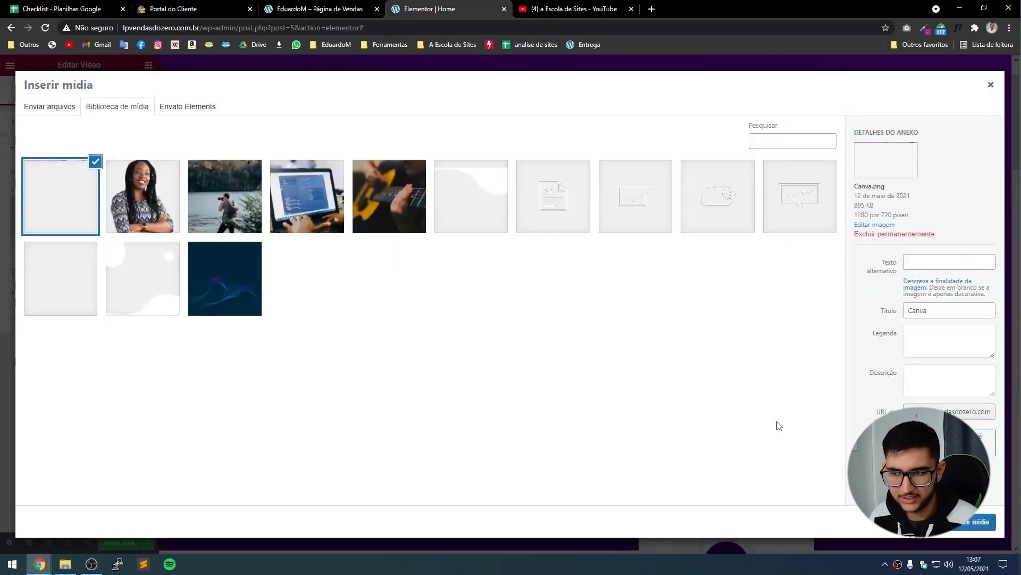
left_click(967, 524)
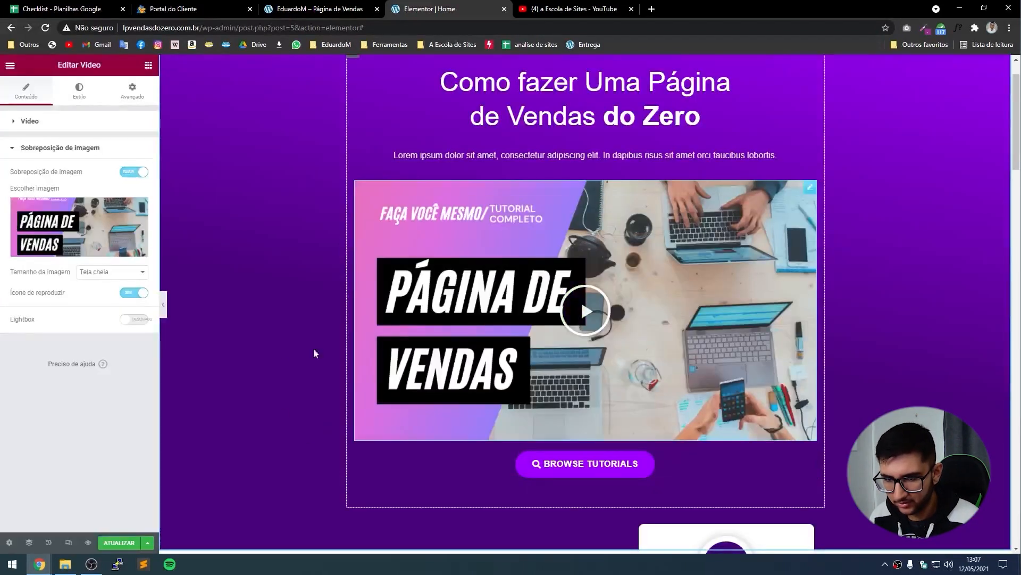
left_click(164, 308)
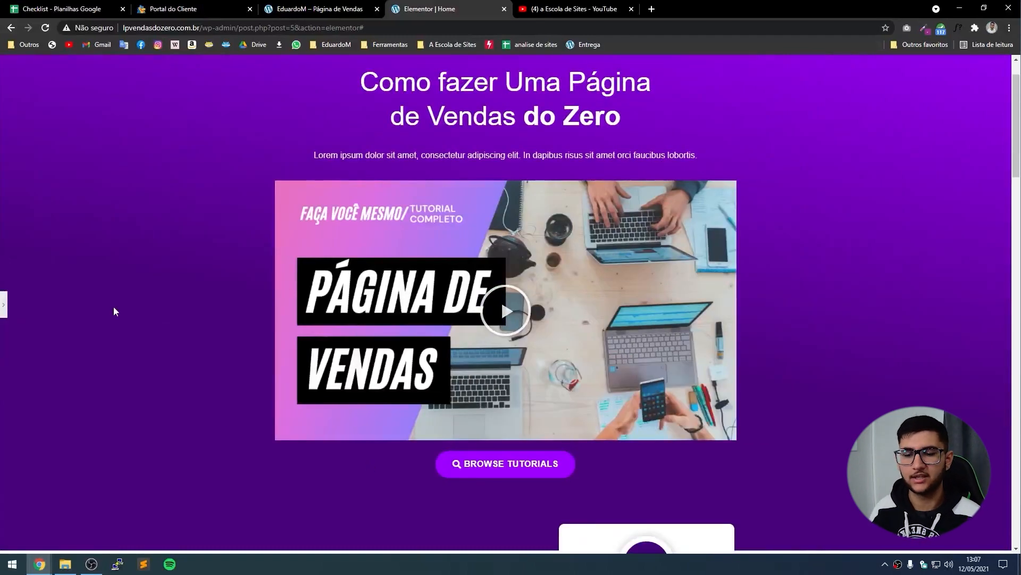
scroll(113, 313, "up", 1)
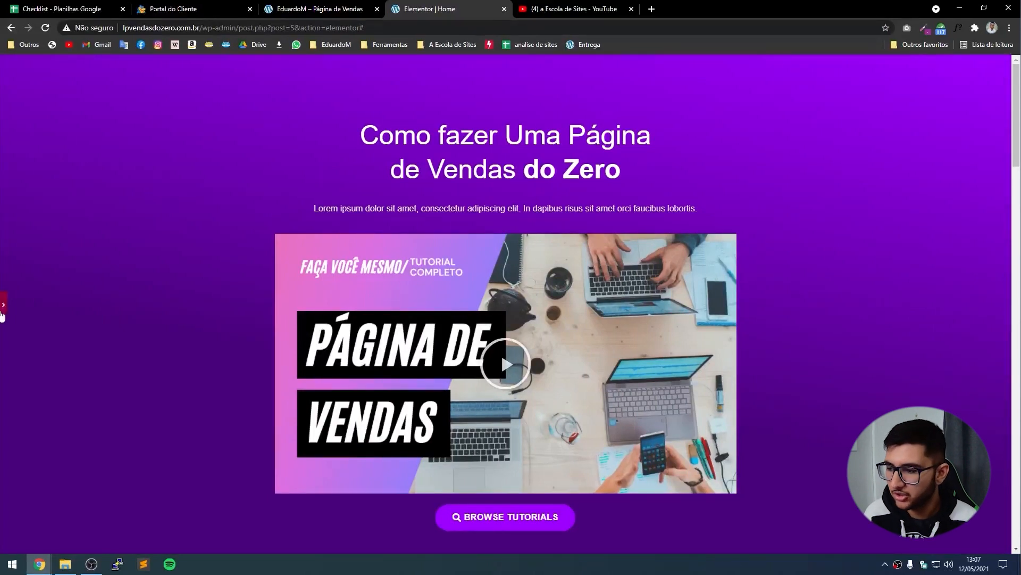
left_click(4, 304)
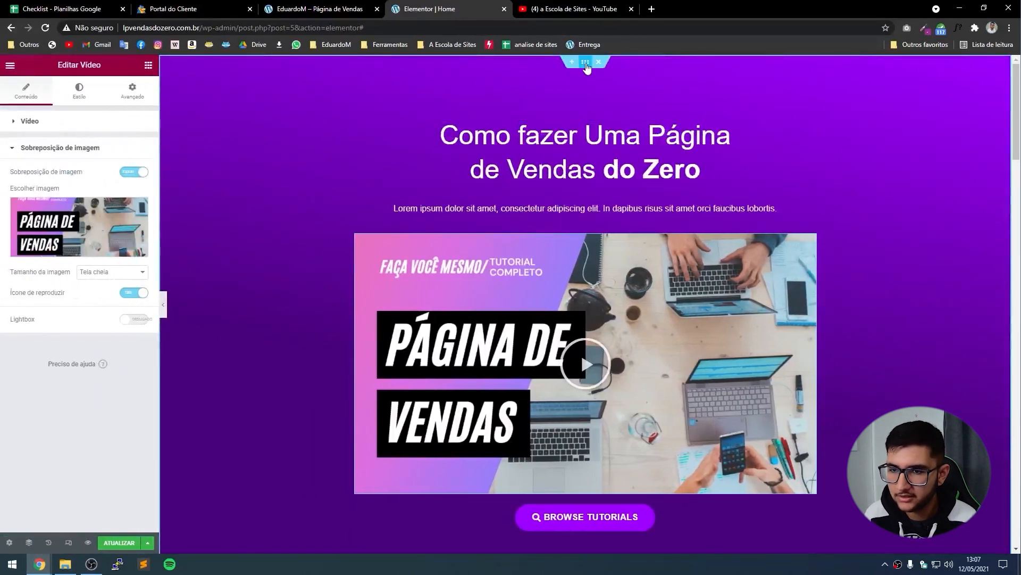
Select the hero section and change its background gradient's second colour to brown.
left_click(586, 63)
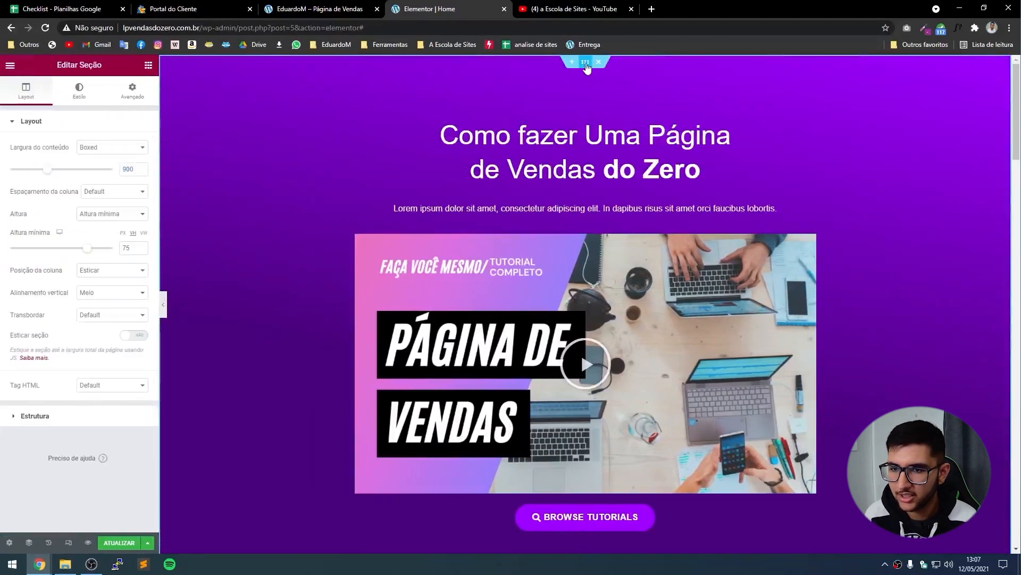
left_click(78, 101)
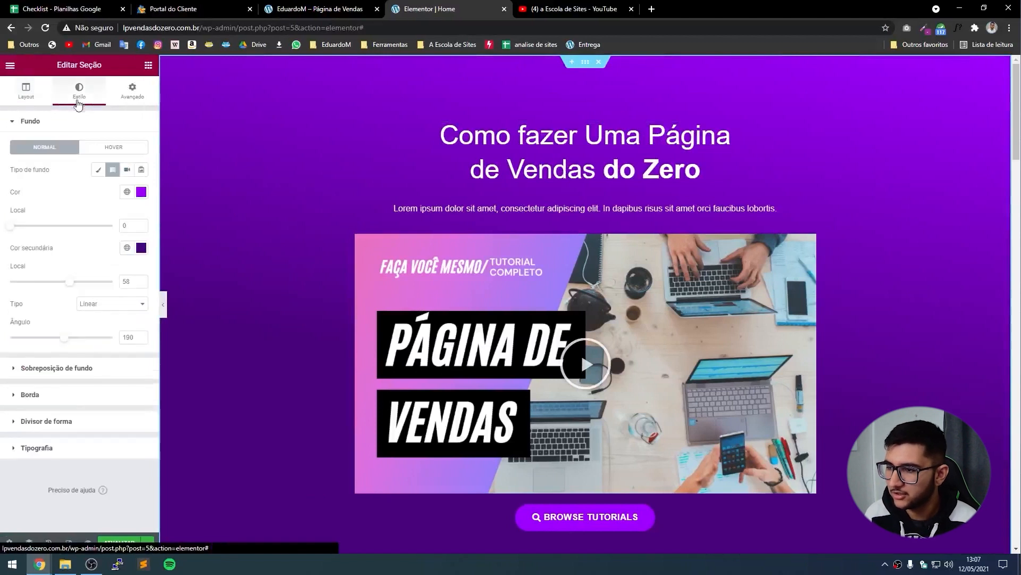
left_click(141, 192)
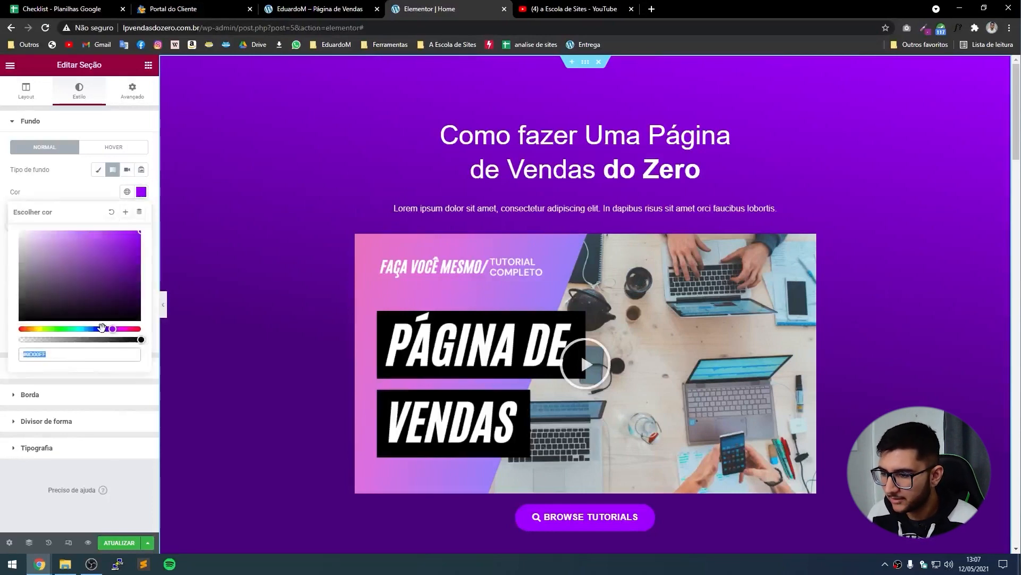
left_click_drag(101, 329, 65, 329)
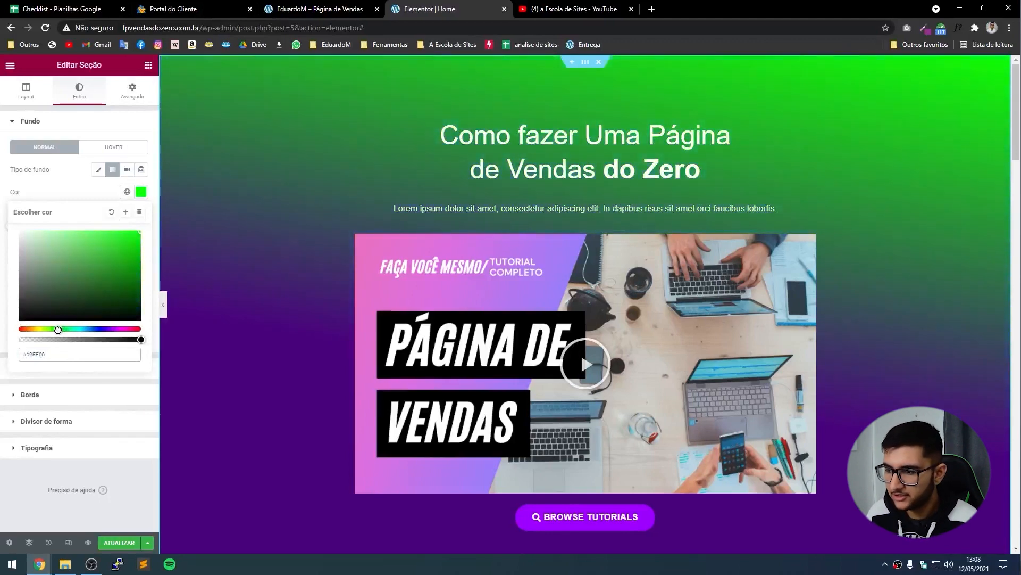
left_click(8, 196)
left_click(140, 248)
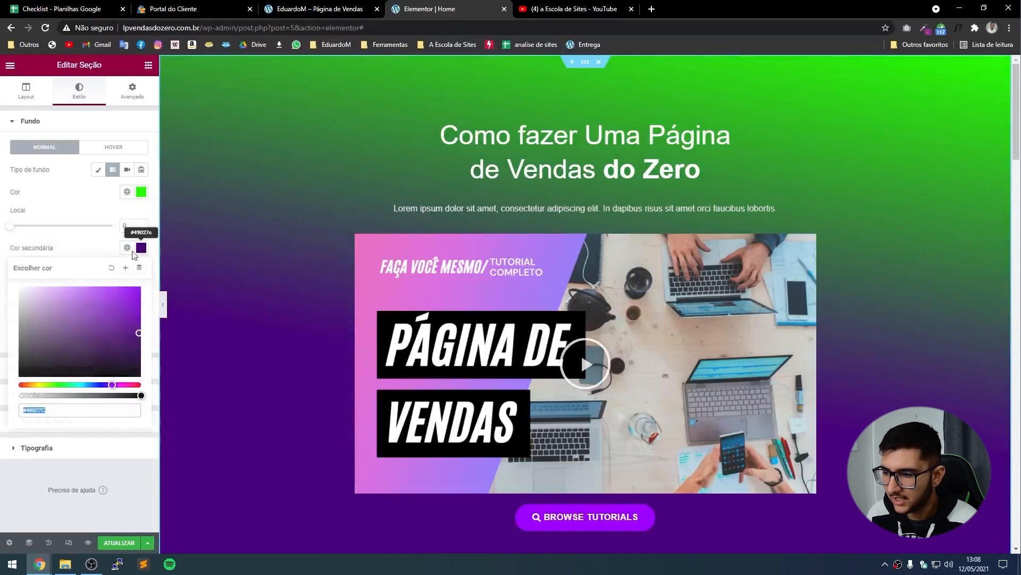
left_click_drag(71, 384, 52, 384)
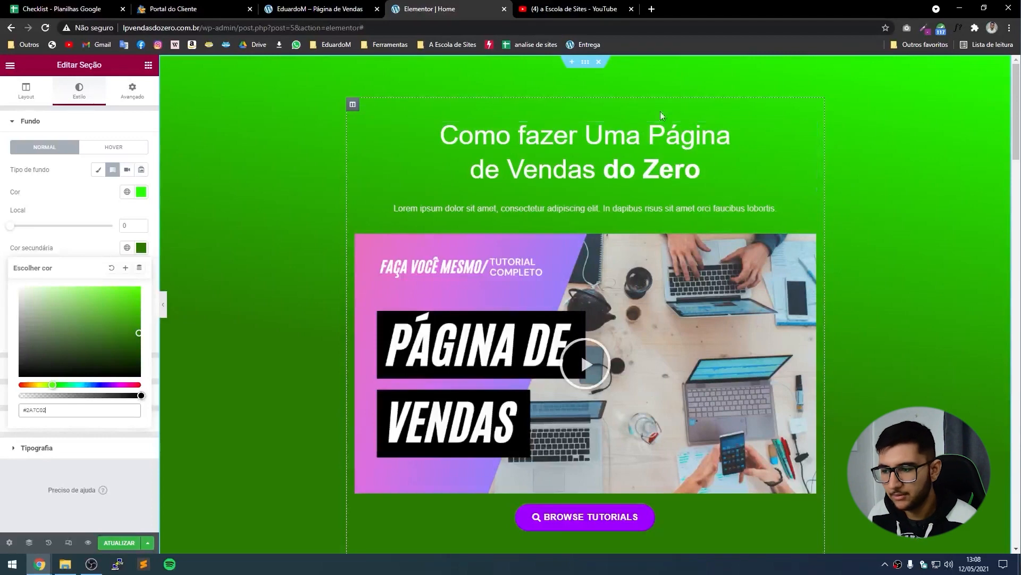
left_click(31, 384)
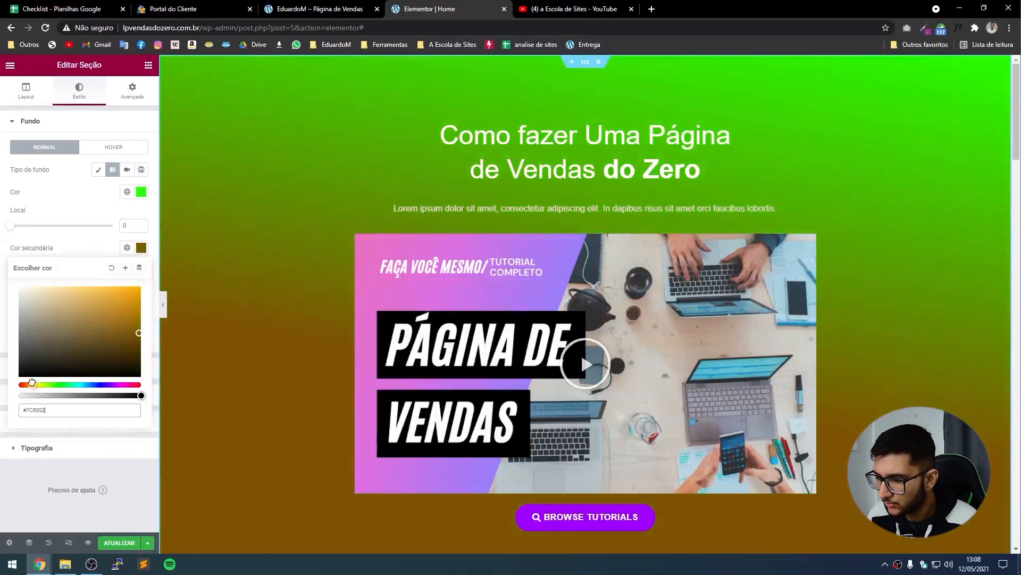
mouse_move(118, 321)
left_mouse_down()
mouse_move(139, 293)
mouse_move(126, 327)
left_mouse_up()
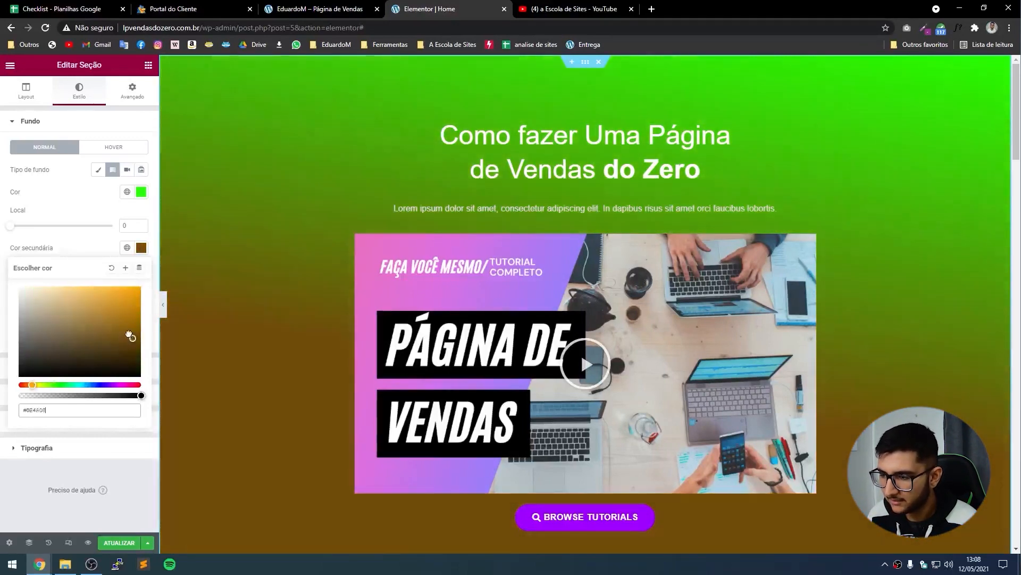
Set the gradient's first colour to #FF9200.
left_click(141, 192)
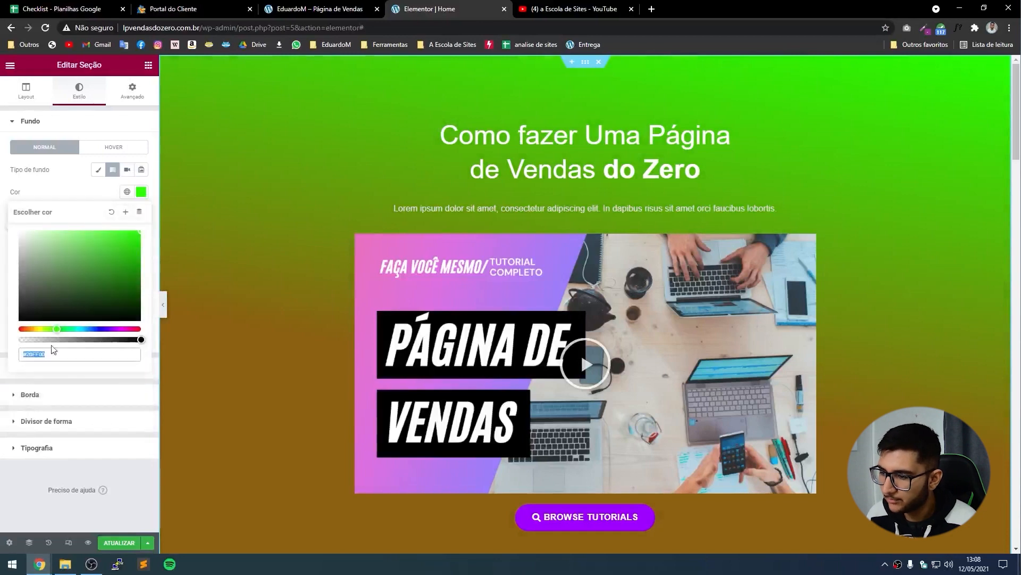
type("#FF9200")
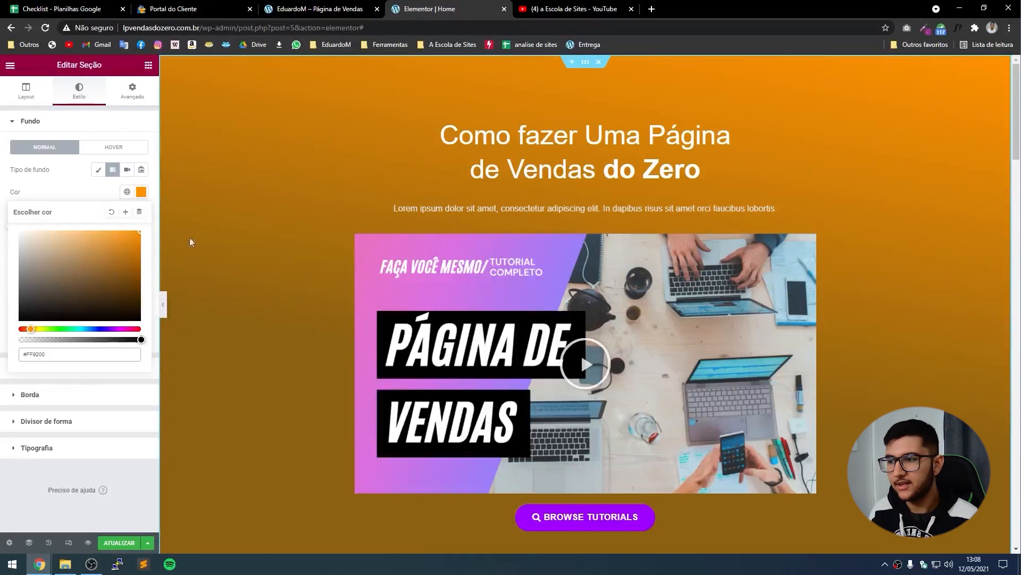
left_click(30, 195)
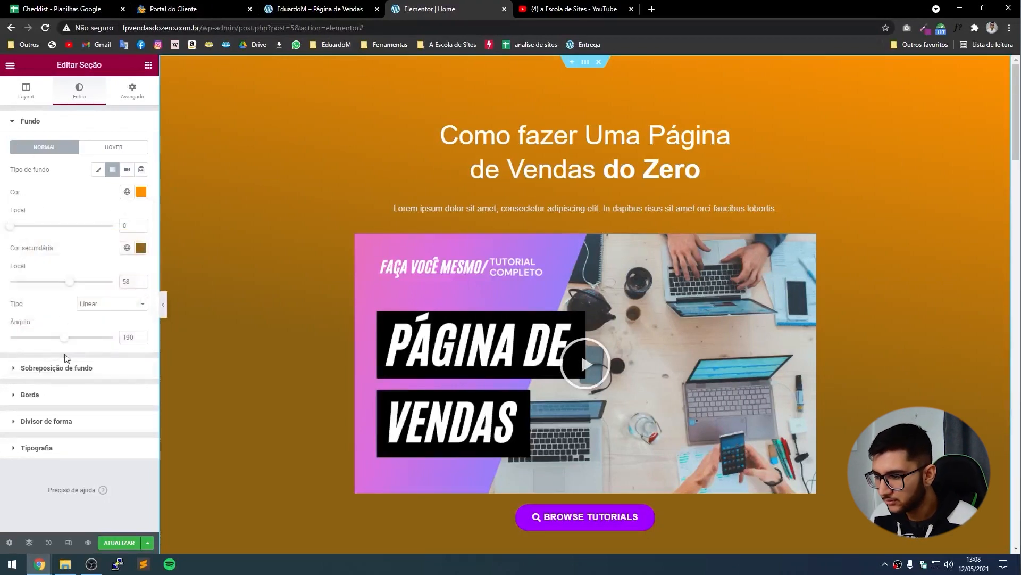
left_click(50, 369)
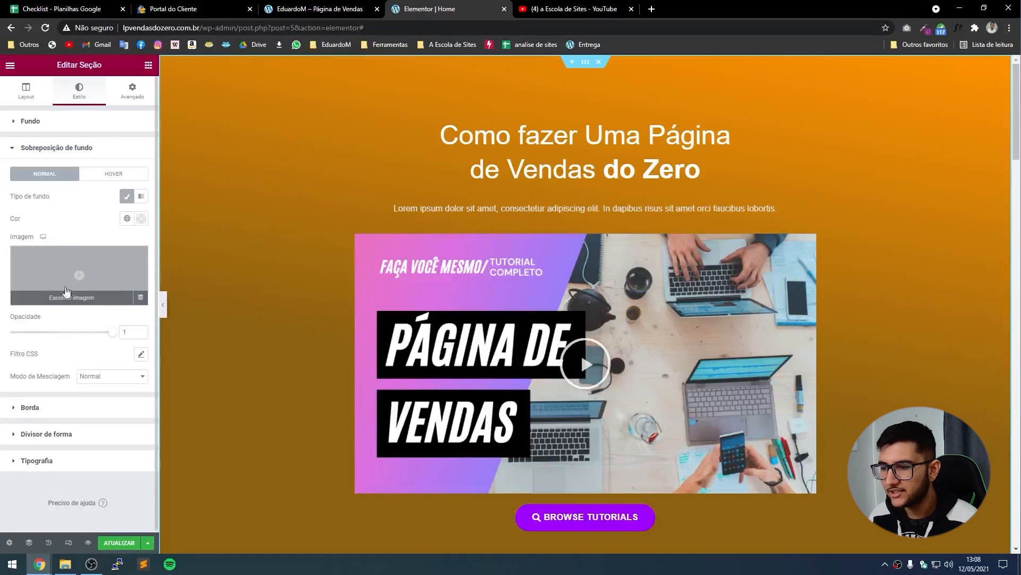
Insert the guitar photo music.jpg as the background overlay and fade it to 0.15 opacity.
left_click(77, 270)
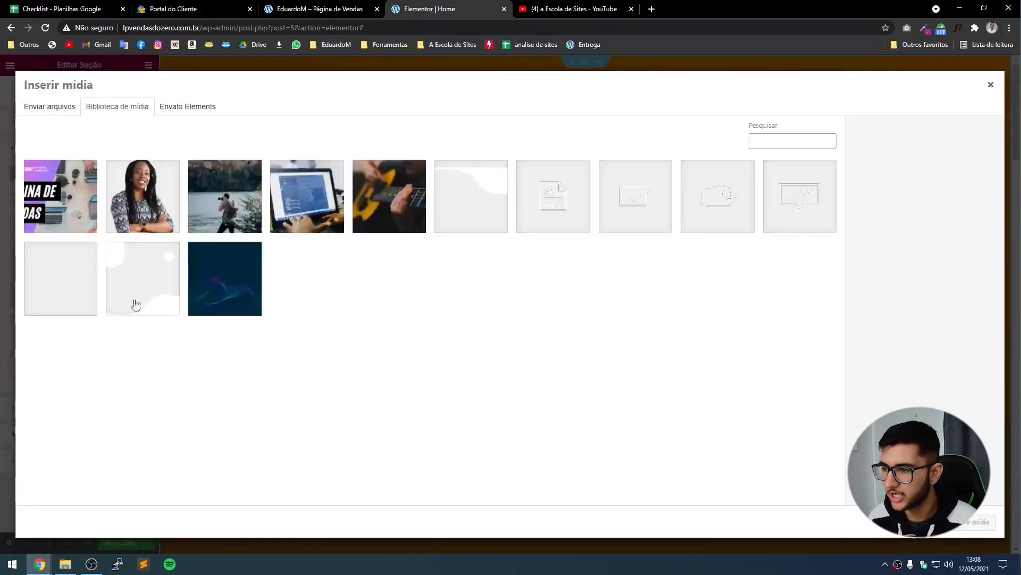
left_click(386, 221)
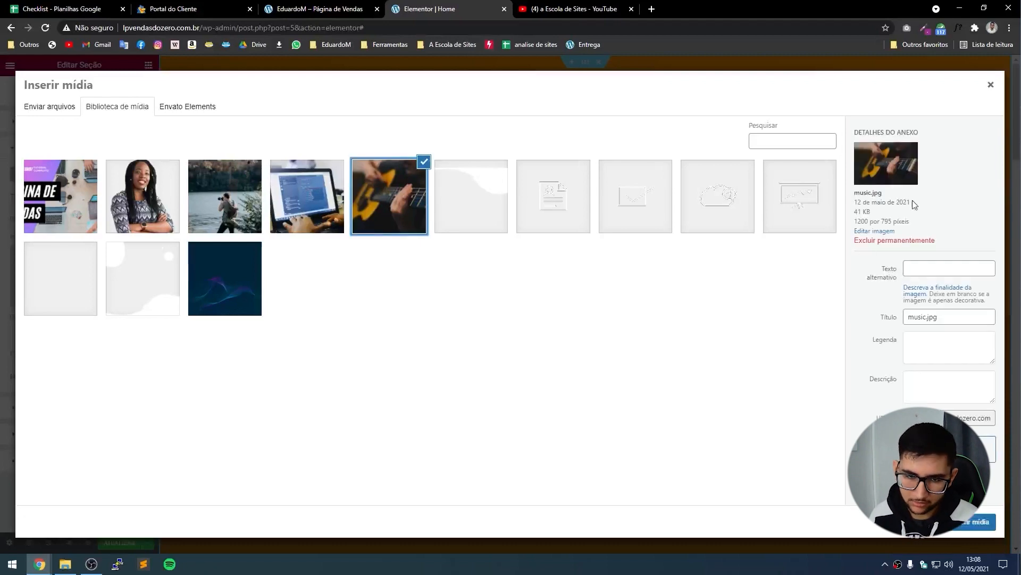
left_click(975, 521)
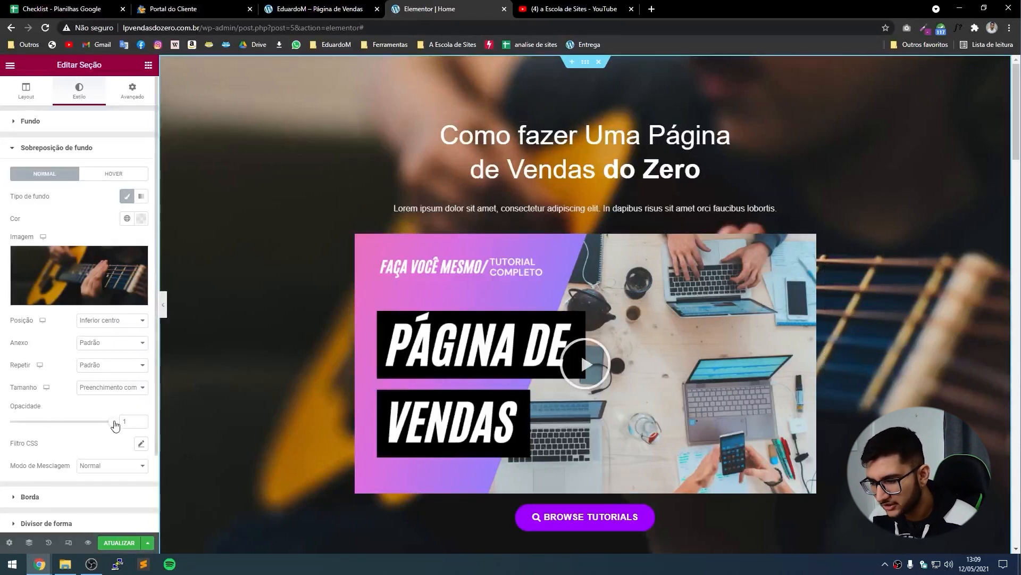
left_click_drag(115, 424, 35, 424)
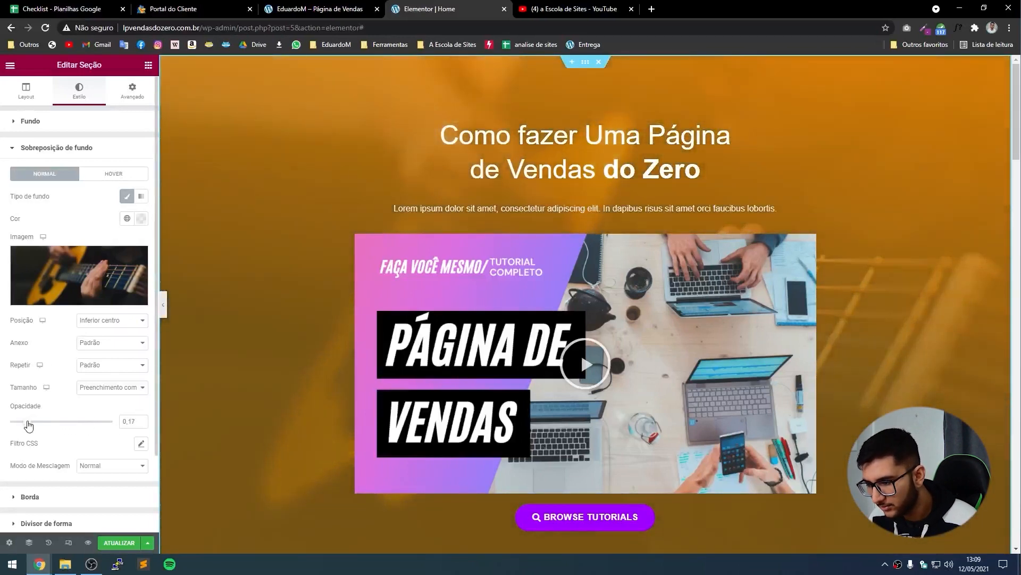
left_click_drag(28, 425, 28, 424)
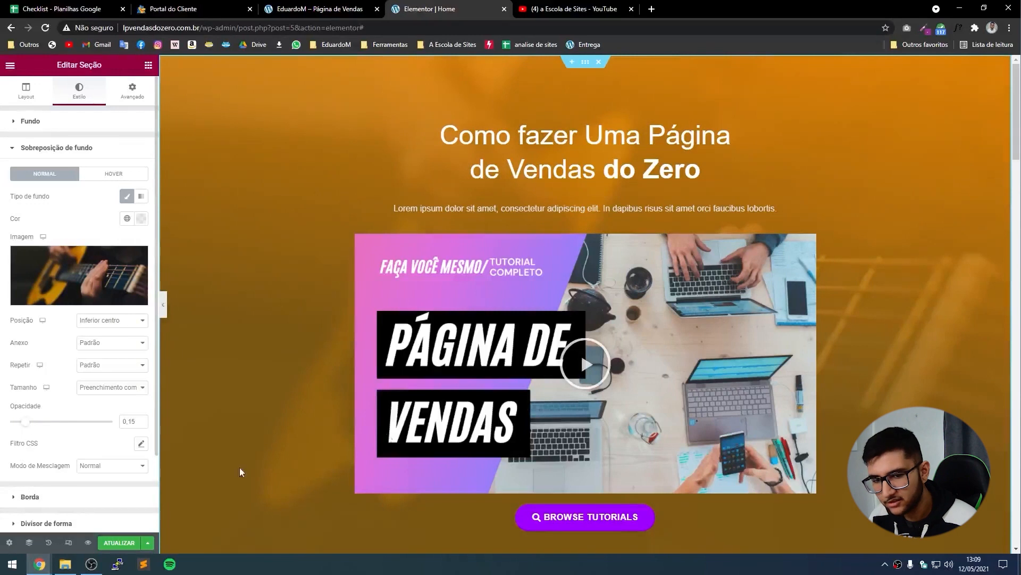
mouse_move(104, 296)
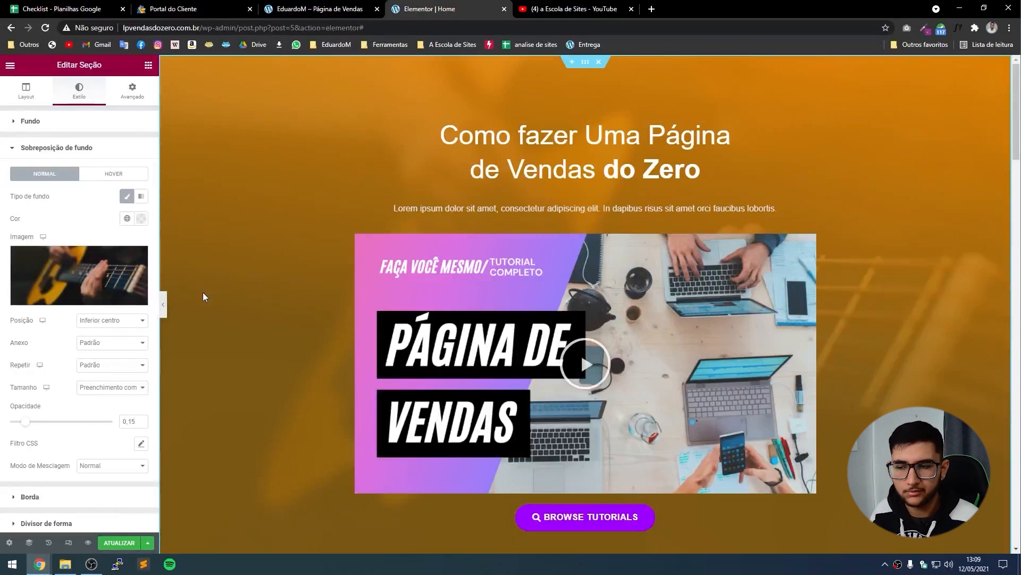
Change the gradient's first colour to violet and the second to dark purple.
left_click(76, 123)
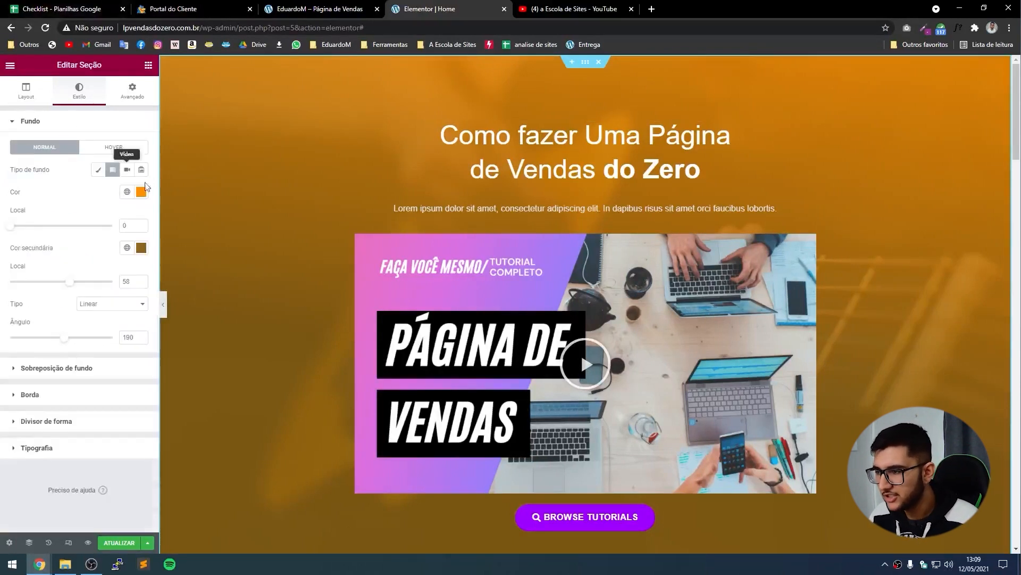
left_click(141, 191)
left_click_drag(48, 329, 60, 328)
left_click(42, 204)
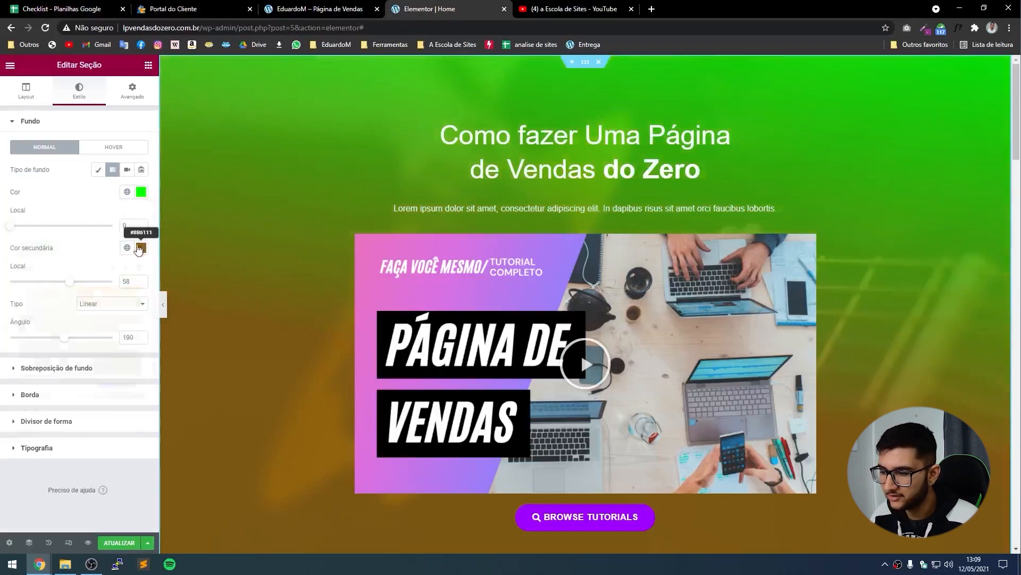
left_click(141, 248)
left_click_drag(58, 384, 64, 384)
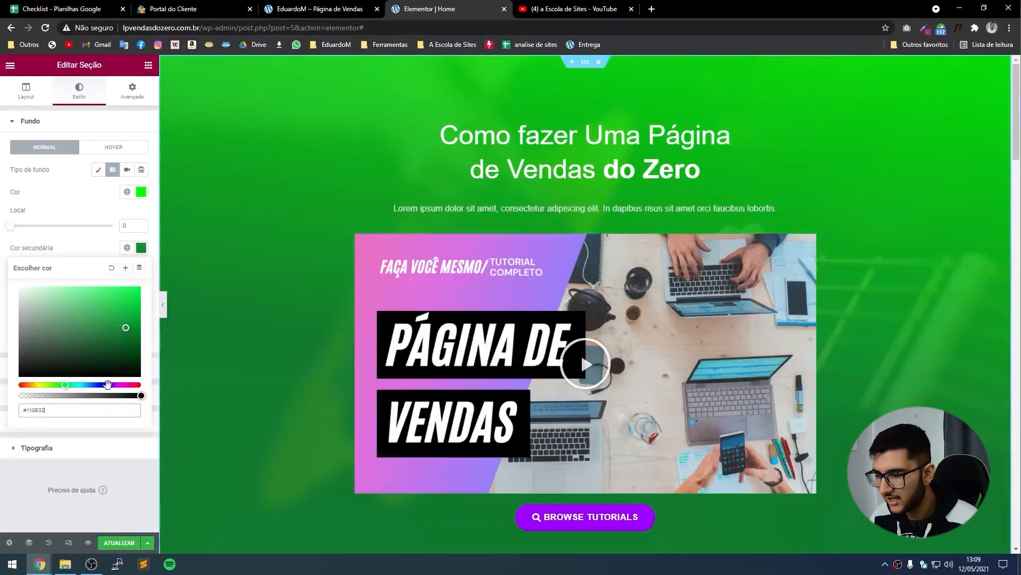
left_click(126, 385)
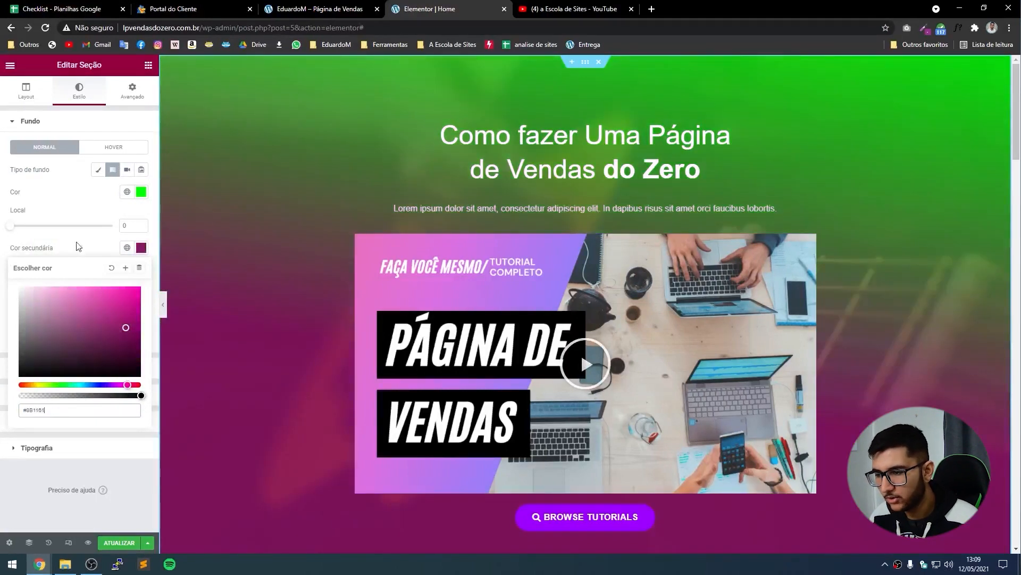
left_click(141, 192)
left_click(123, 328)
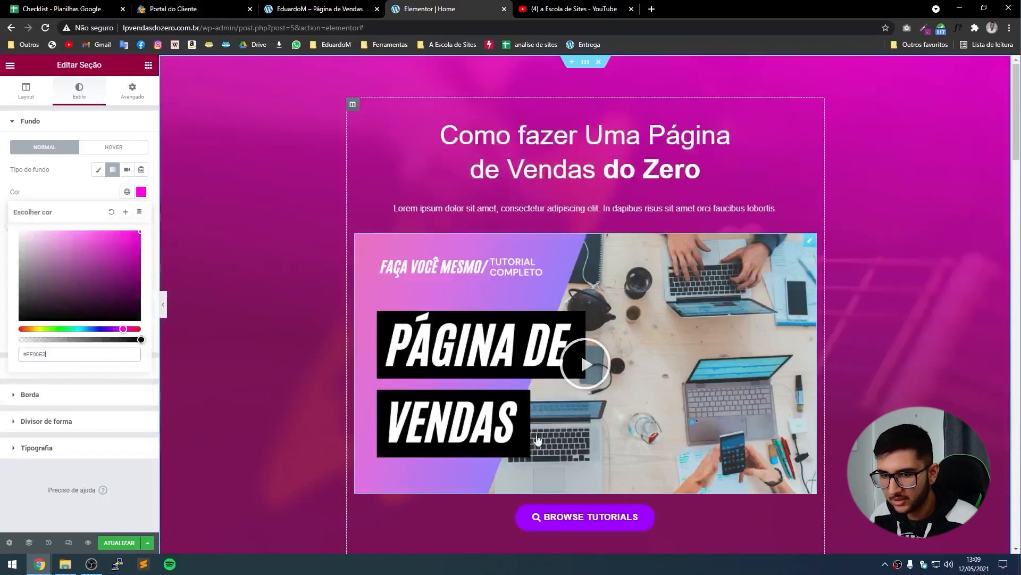
left_click(28, 190)
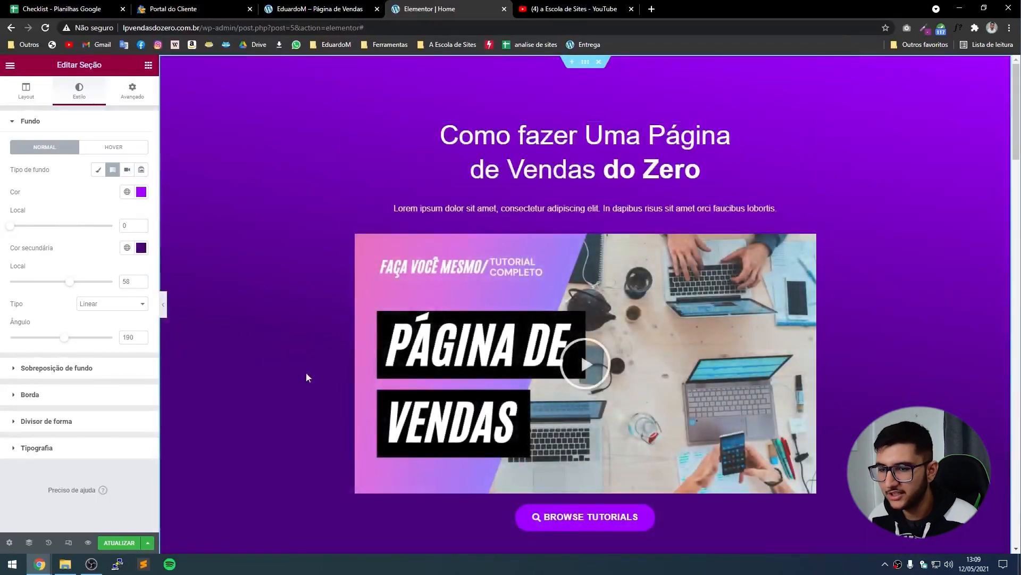
left_click(81, 367)
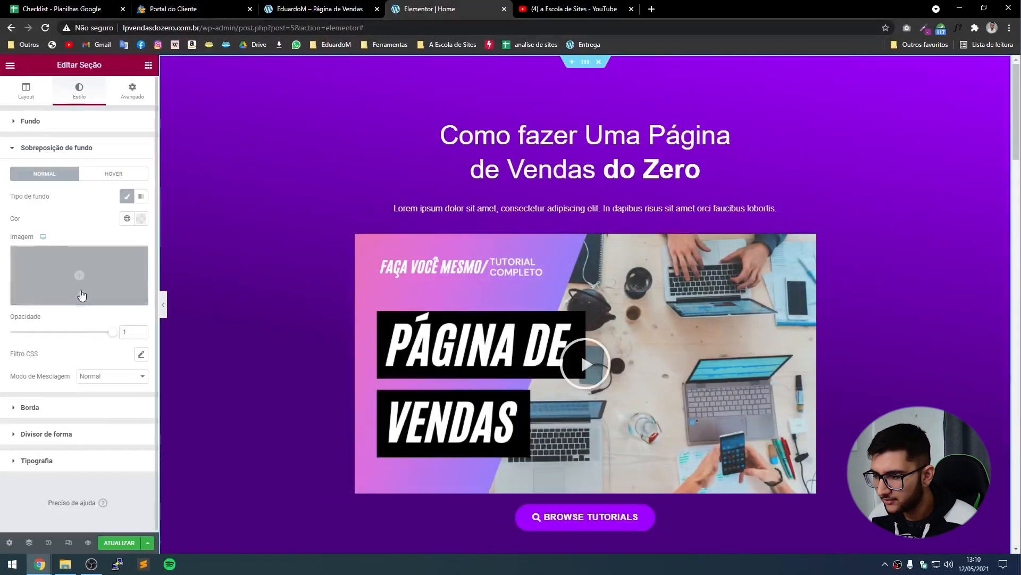
Upload the laptops and wavy-hair photos, insert the hair photo as overlay at 0.1 opacity.
left_click(80, 274)
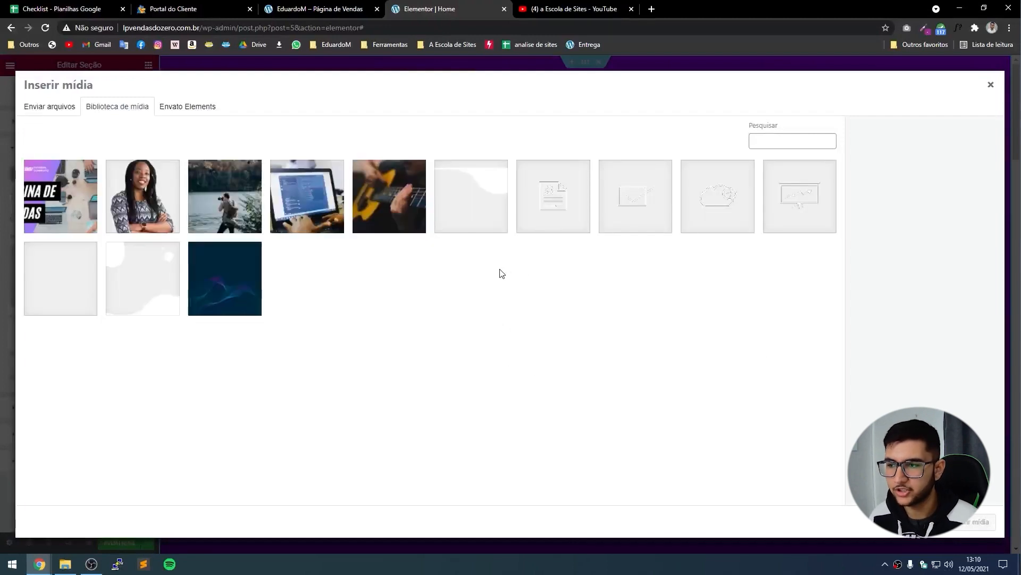
left_click(65, 564)
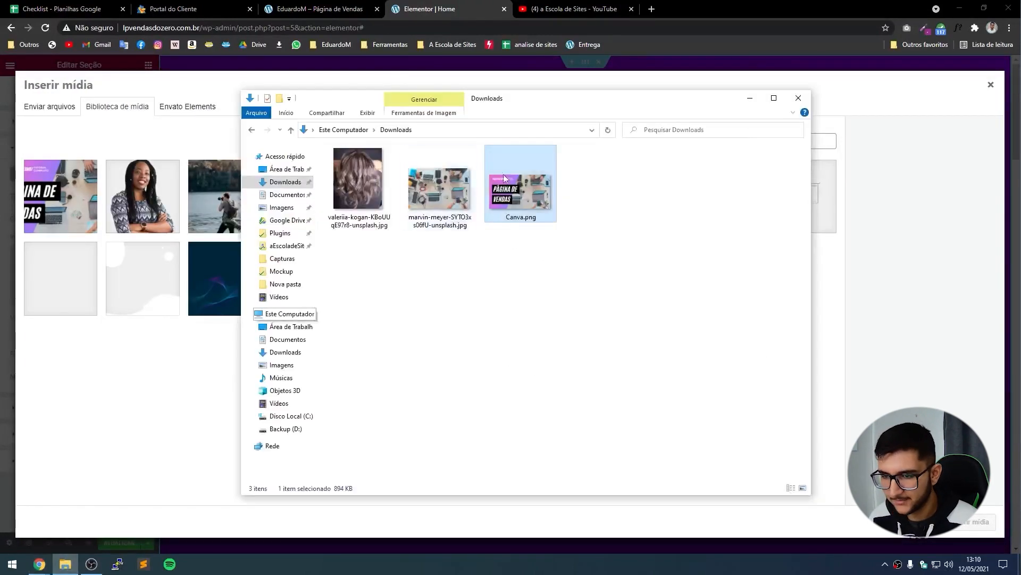
left_click_drag(443, 182, 145, 263)
key("alt+Tab")
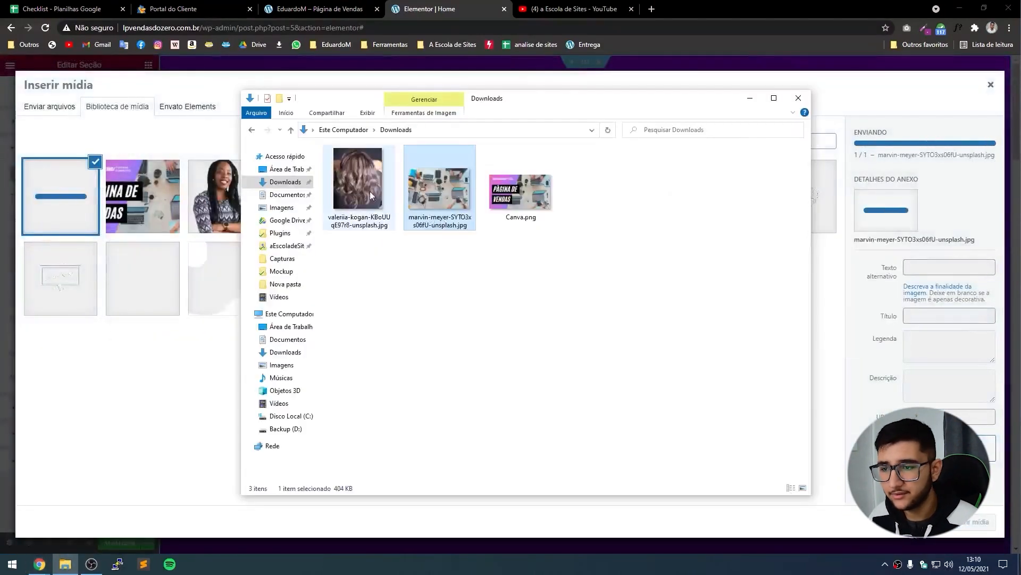
left_click_drag(369, 190, 150, 264)
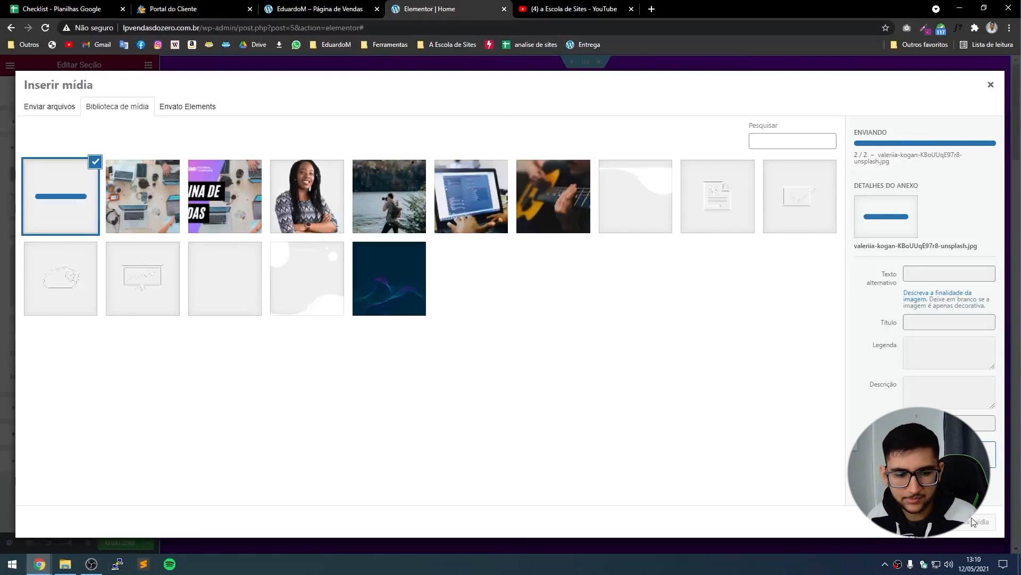
left_click(996, 528)
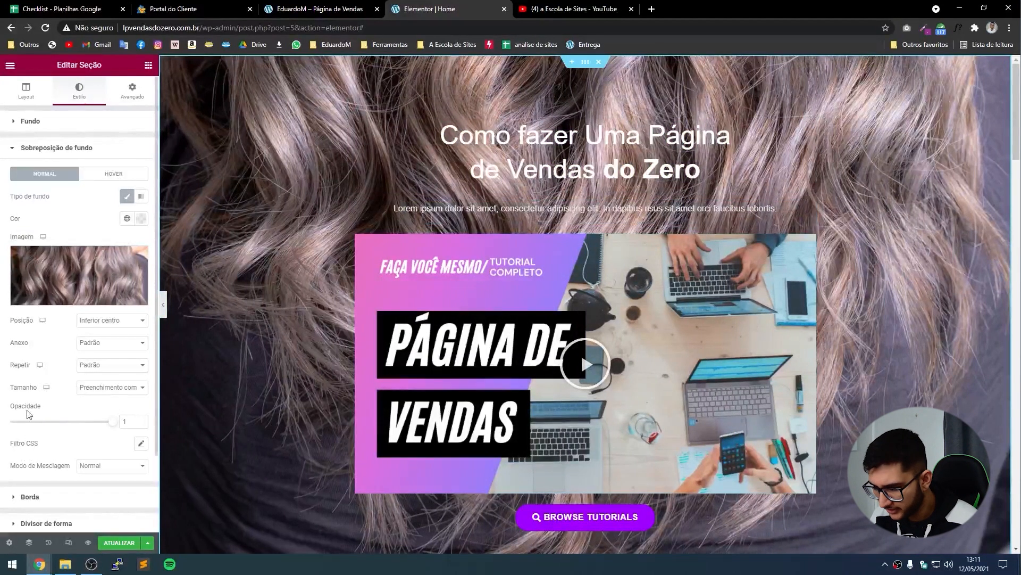
left_click_drag(88, 426, 22, 436)
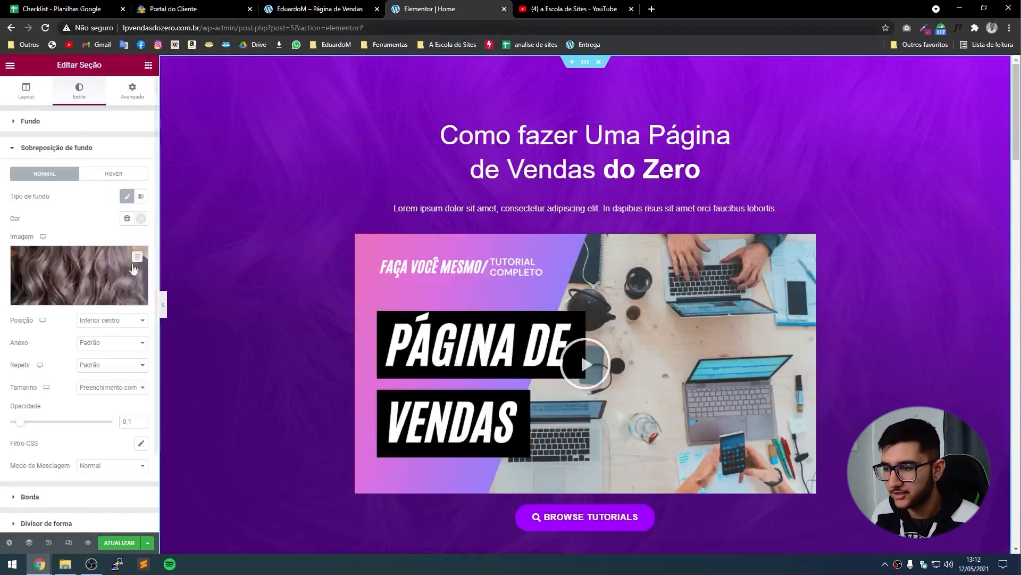
Swap the overlay image to the laptops desk photo, positioned Centralizado.
left_click(73, 275)
left_click(142, 196)
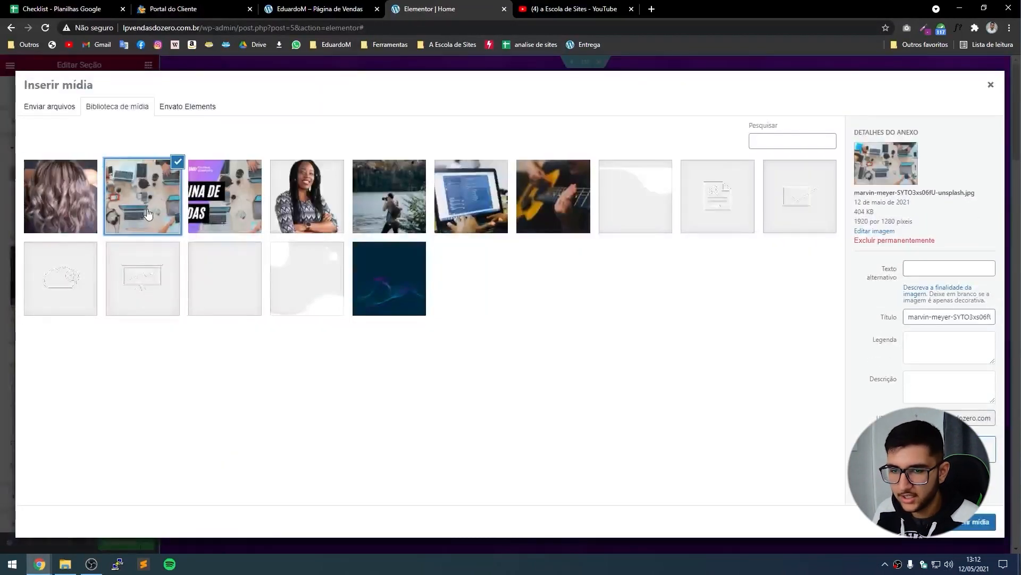
left_click(976, 522)
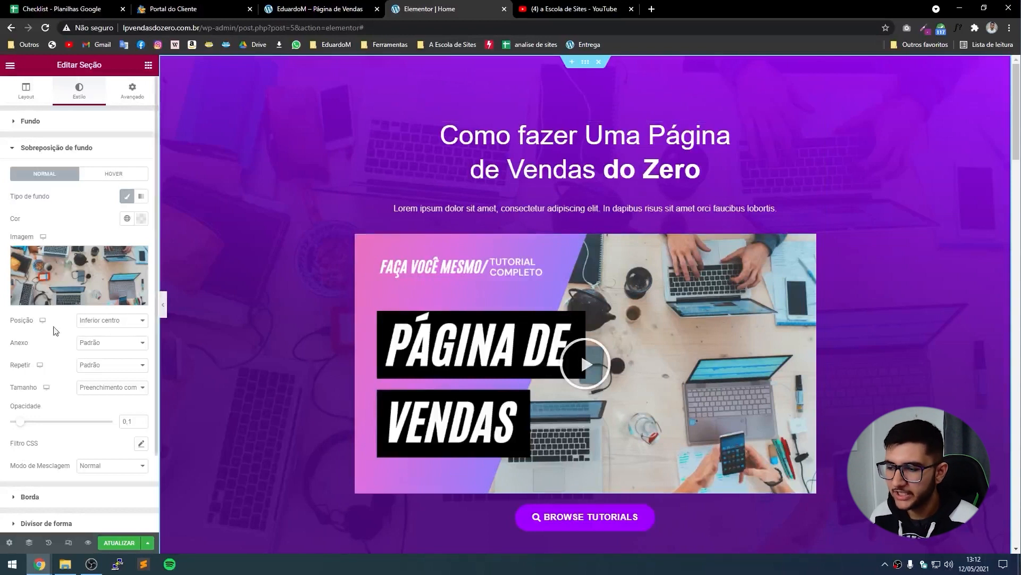
left_click(114, 322)
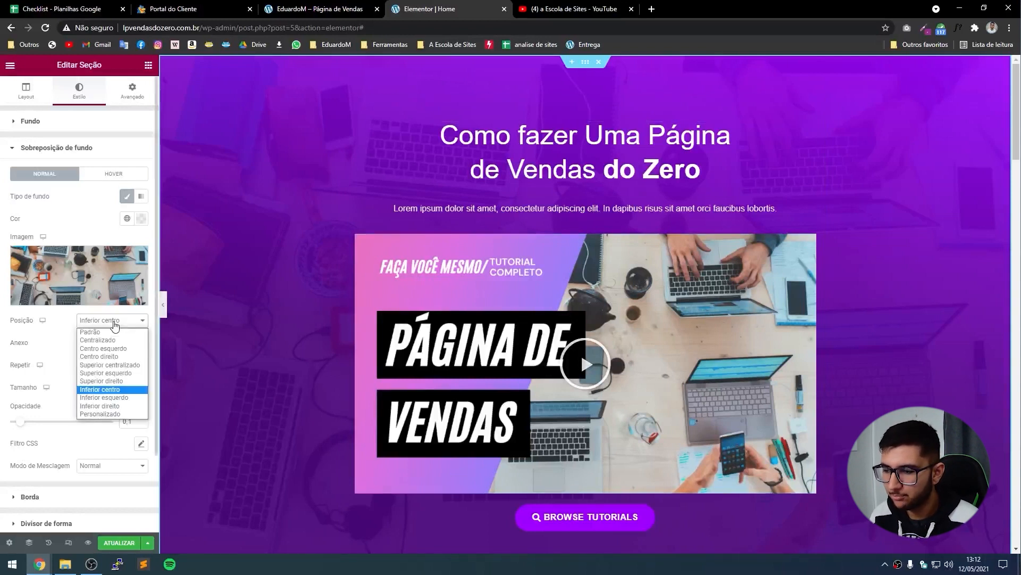
left_click(101, 341)
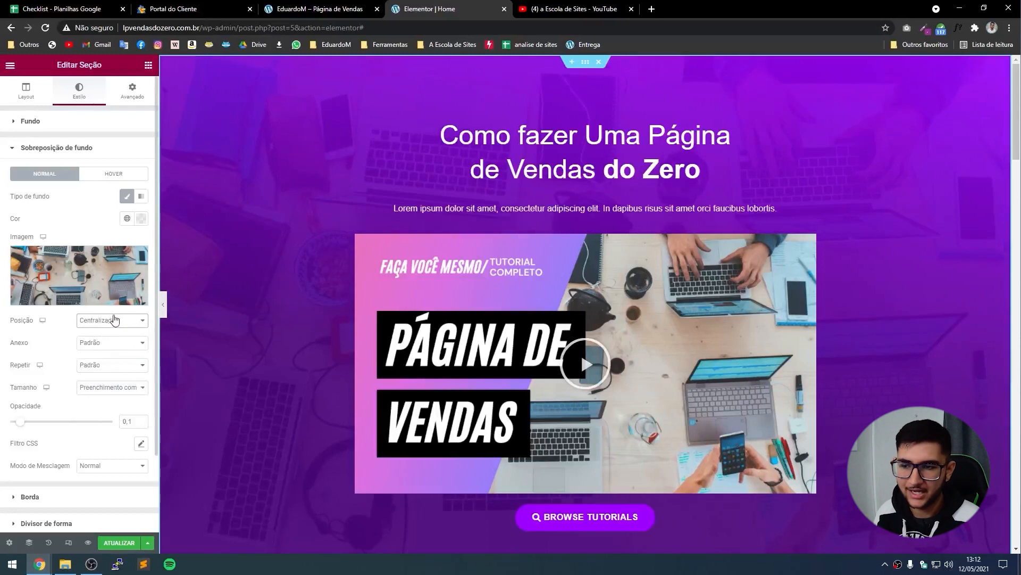
left_click(113, 321)
left_click(108, 341)
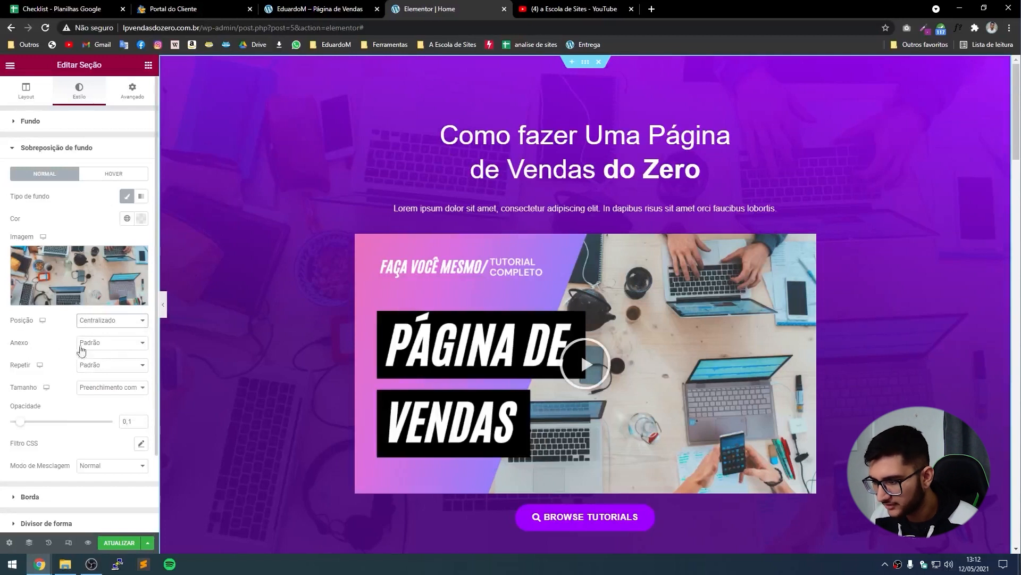
Set the overlay attachment to Fixo and scroll the page to check the effect.
left_click(99, 343)
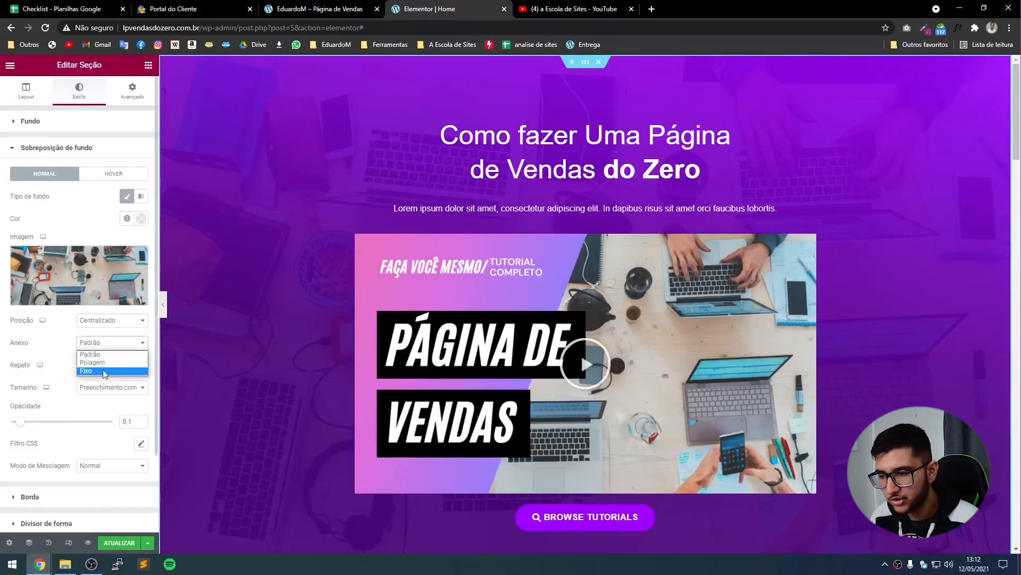
left_click(103, 362)
left_click(118, 343)
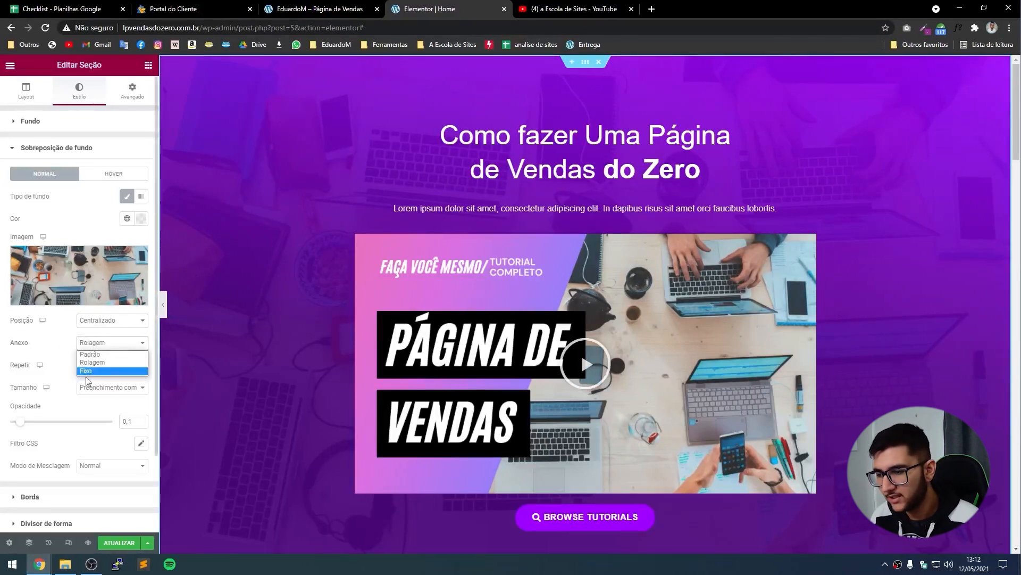
left_click(88, 371)
scroll(263, 295, "down", 2)
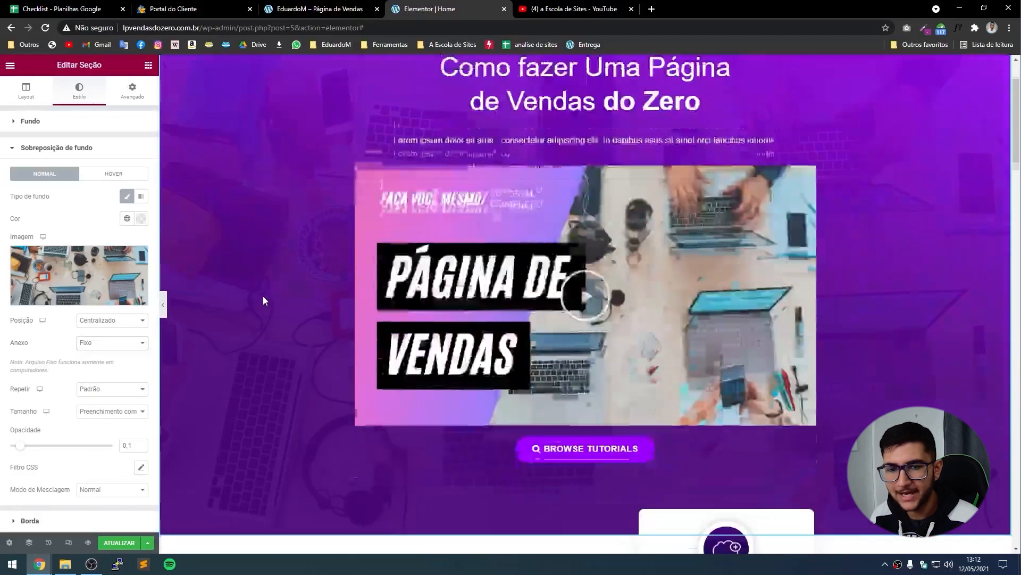
scroll(263, 296, "down", 4)
scroll(263, 296, "up", 6)
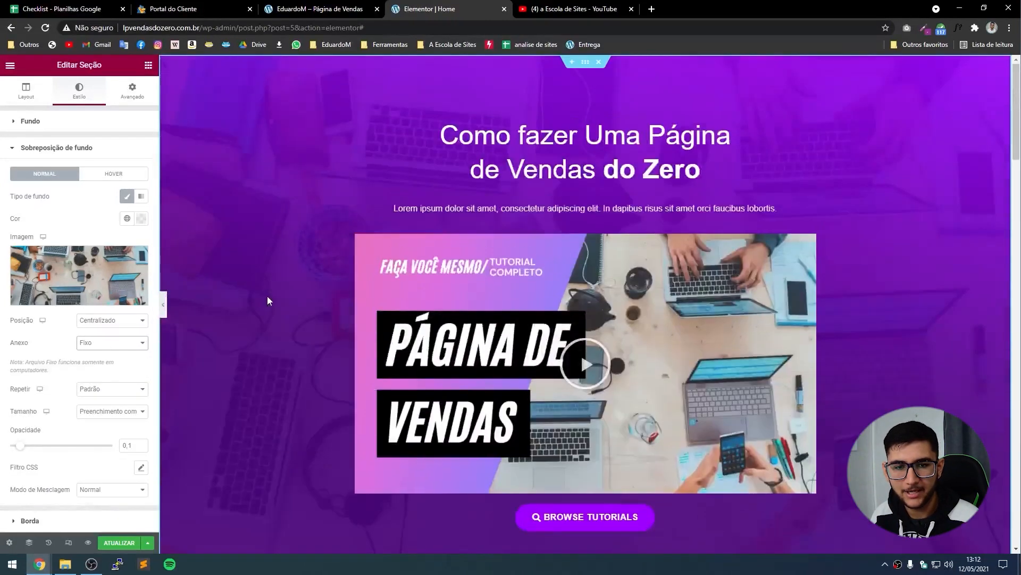
scroll(268, 297, "down", 7)
scroll(269, 297, "up", 5)
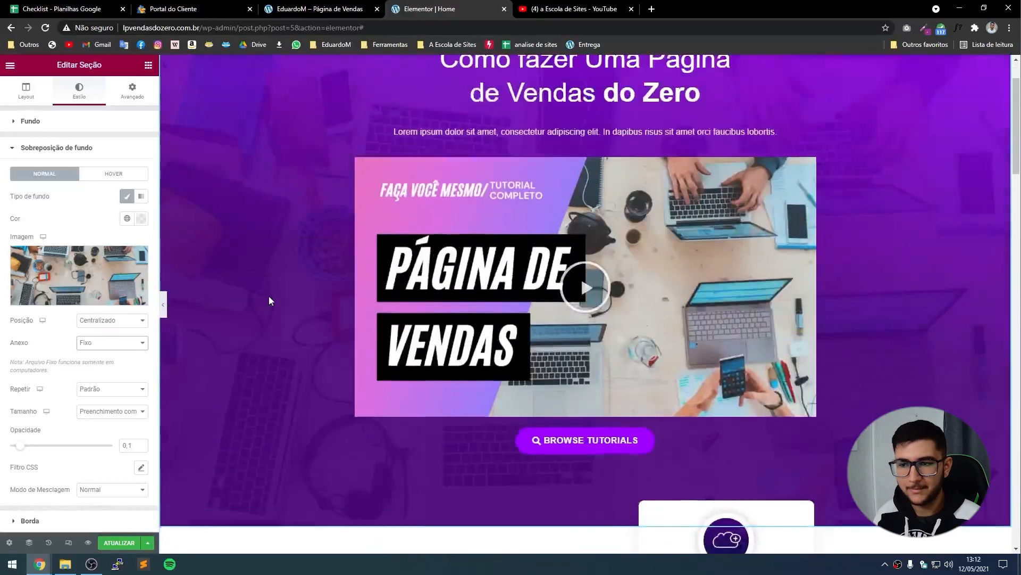
scroll(272, 311, "down", 5)
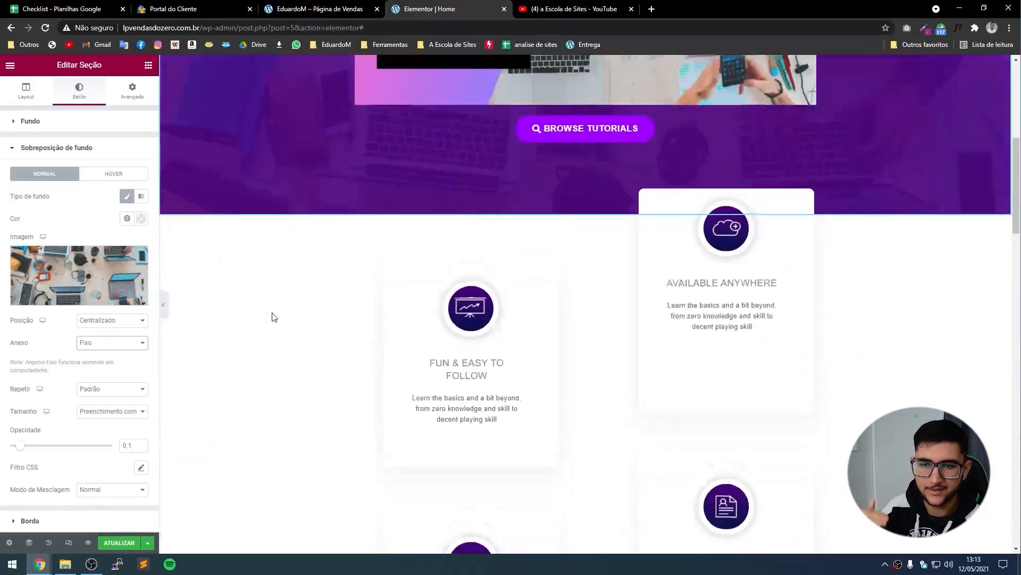
scroll(273, 315, "up", 6)
Compare scrolling versus Fixo attachment for the overlay, settling on Fixo, and preview at full width.
left_click(105, 343)
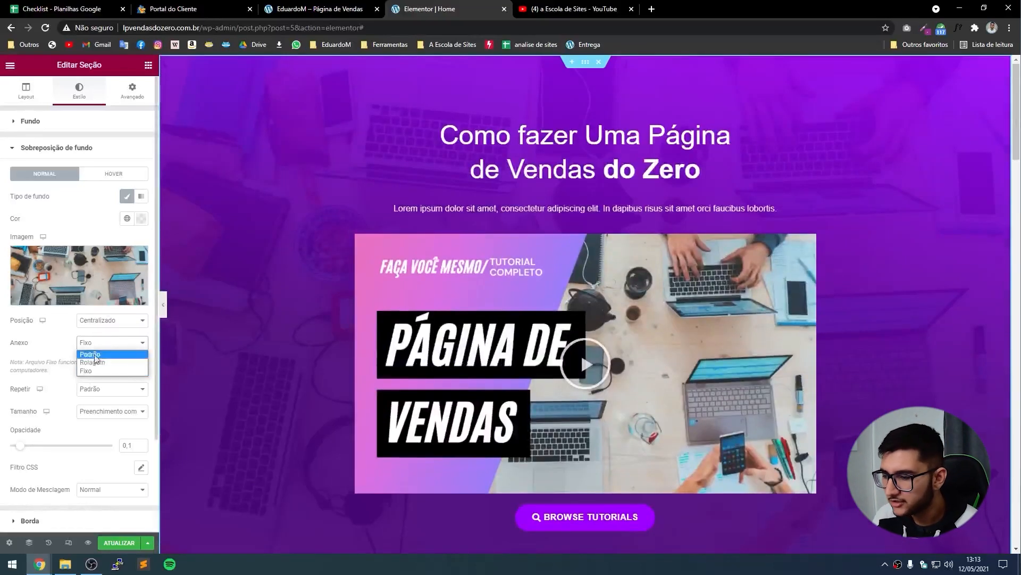
left_click(94, 362)
scroll(273, 296, "down", 2)
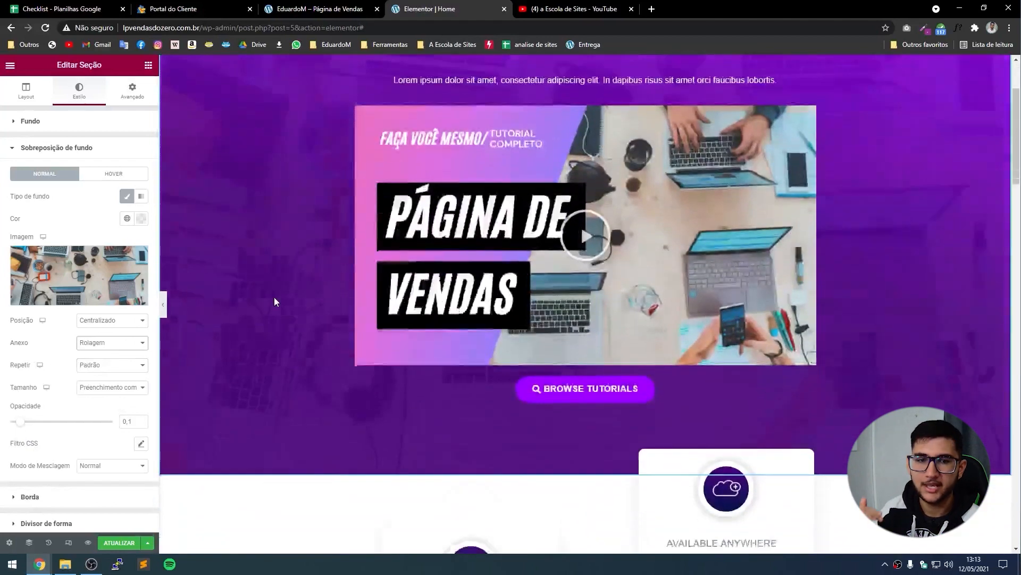
scroll(273, 297, "down", 4)
scroll(264, 292, "up", 6)
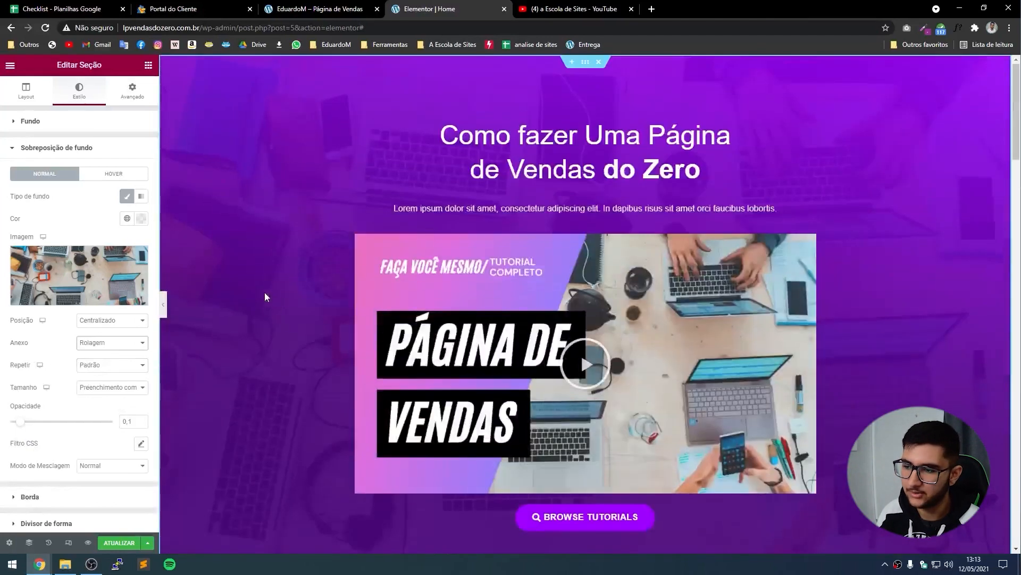
left_click(105, 346)
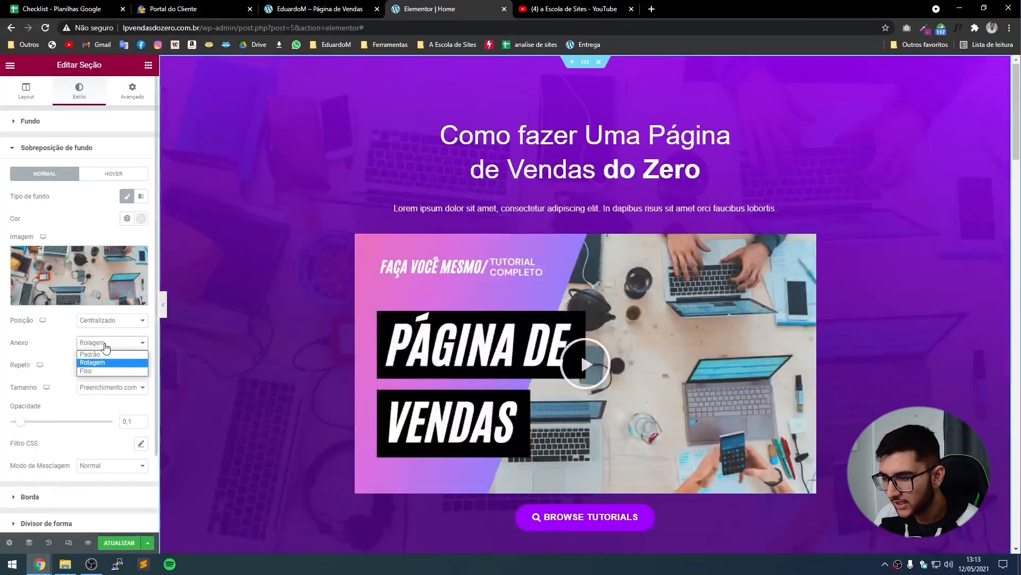
left_click(86, 371)
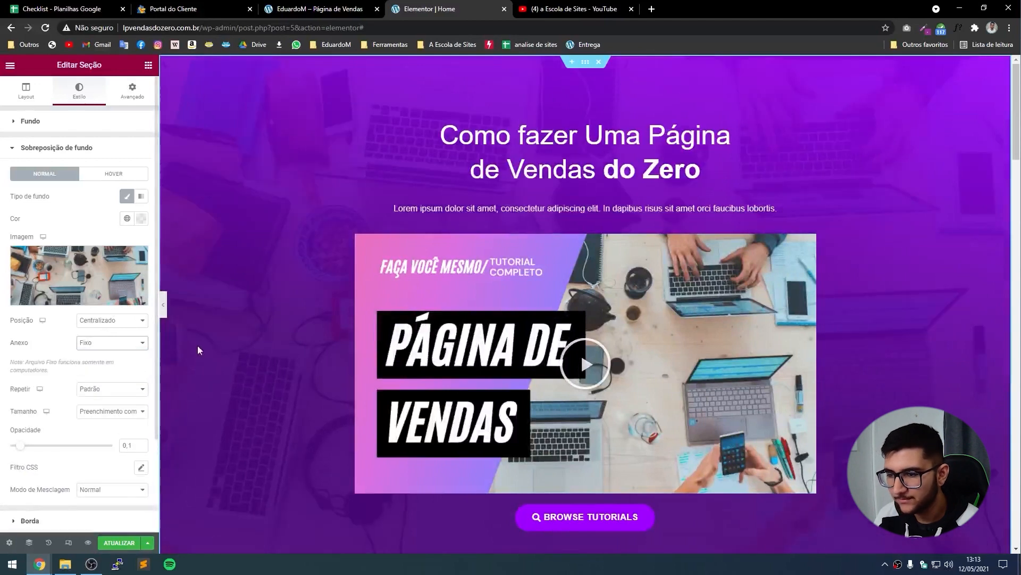
left_click(165, 314)
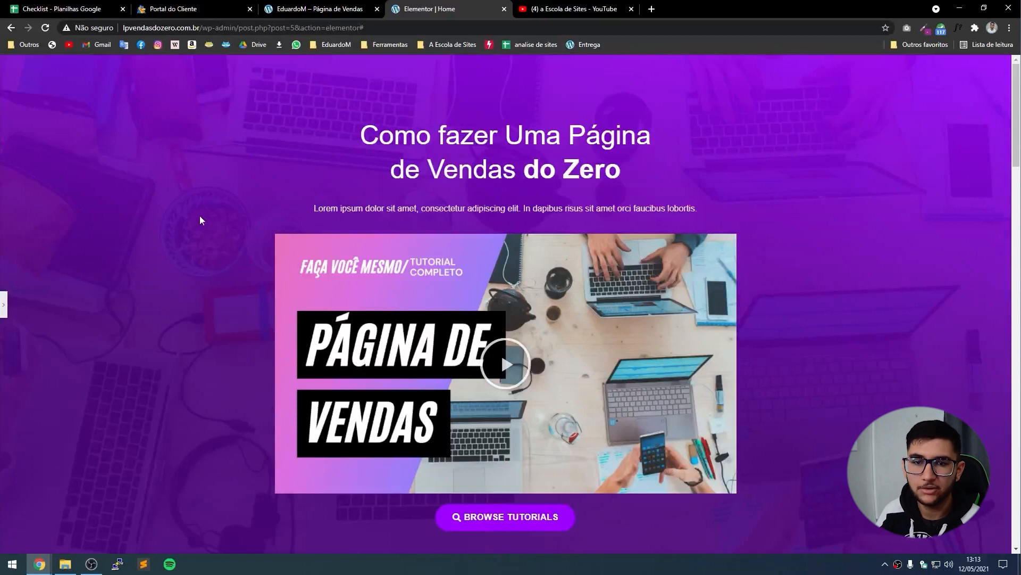
scroll(175, 220, "down", 5)
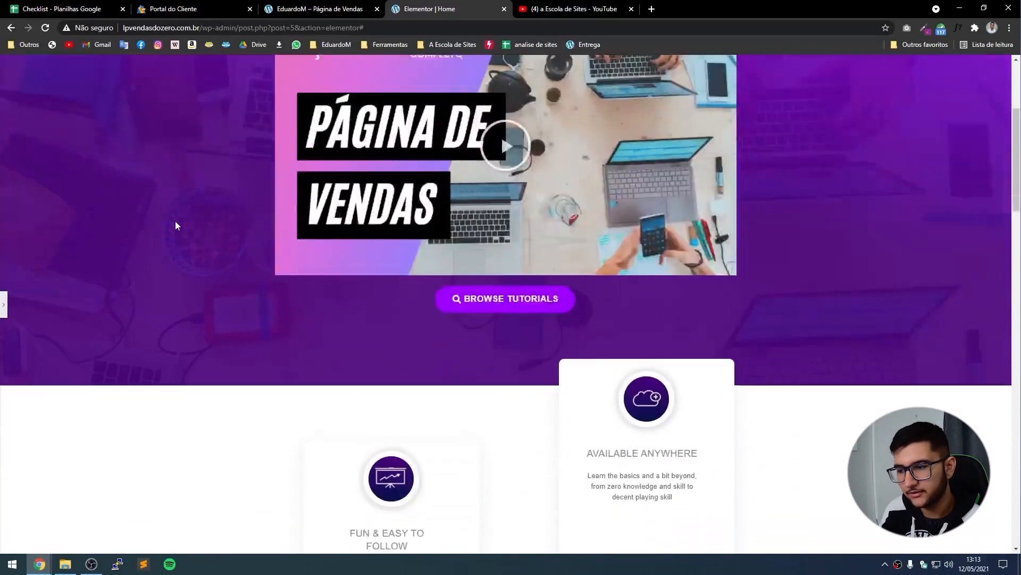
scroll(117, 229, "up", 5)
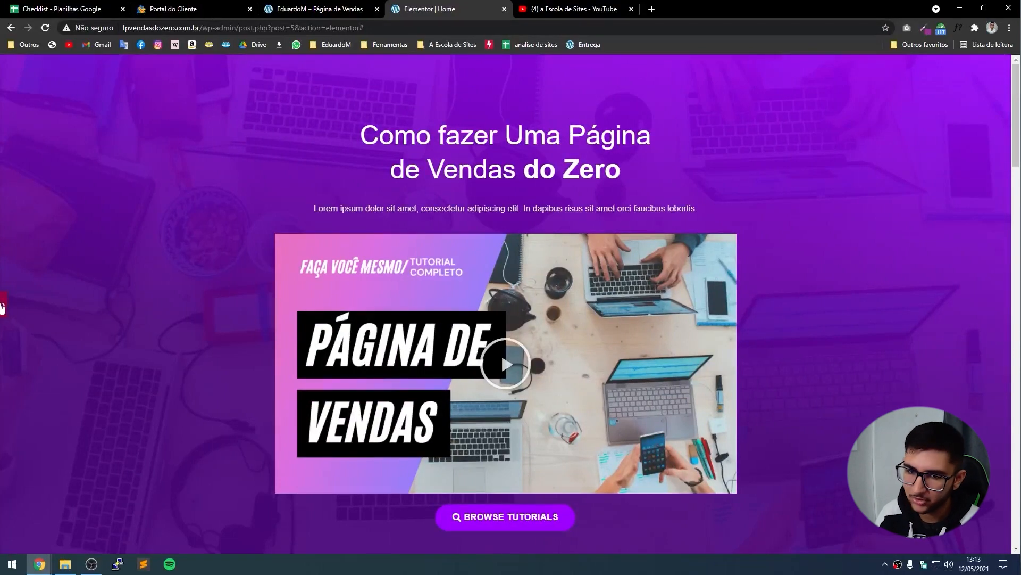
Lower the overlay opacity to 0.05 and preview the faint texture.
left_click(4, 306)
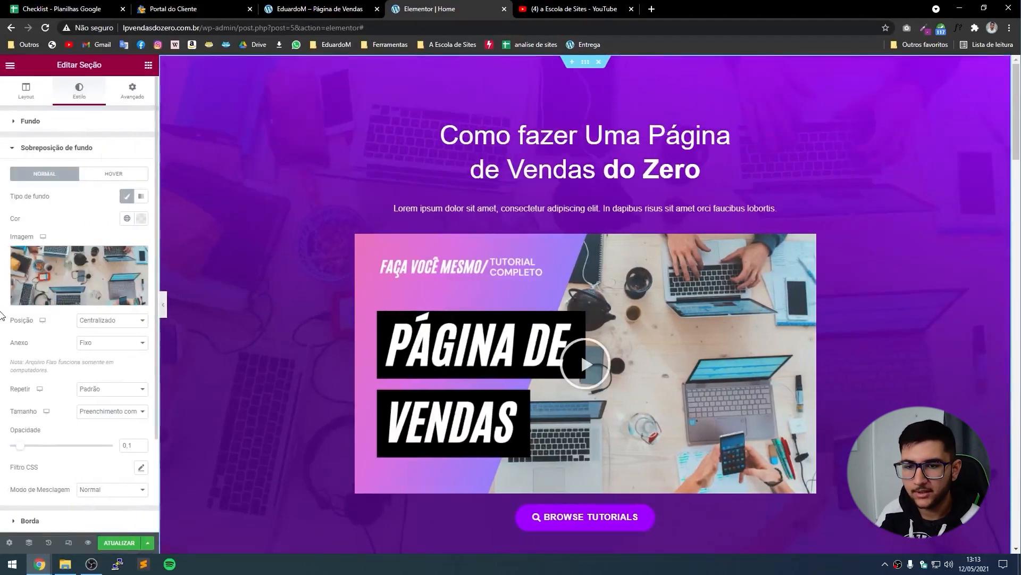
left_click(142, 449)
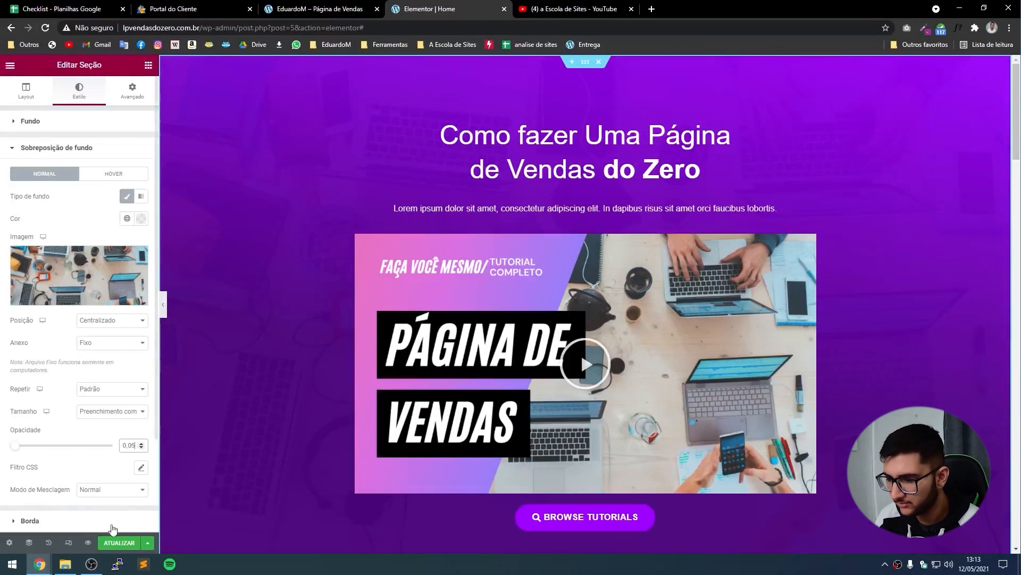
left_click(164, 313)
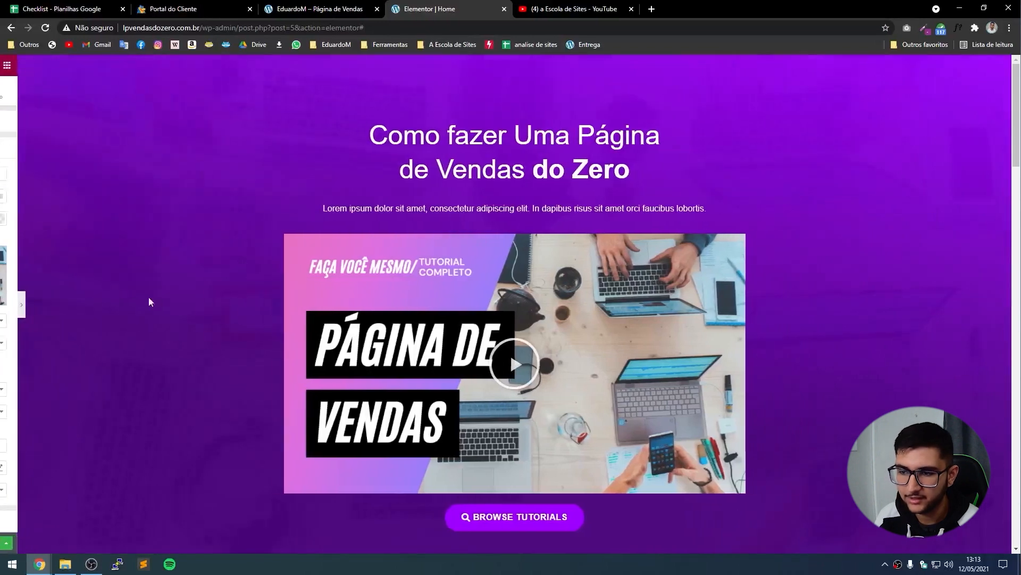
scroll(25, 410, "down", 3)
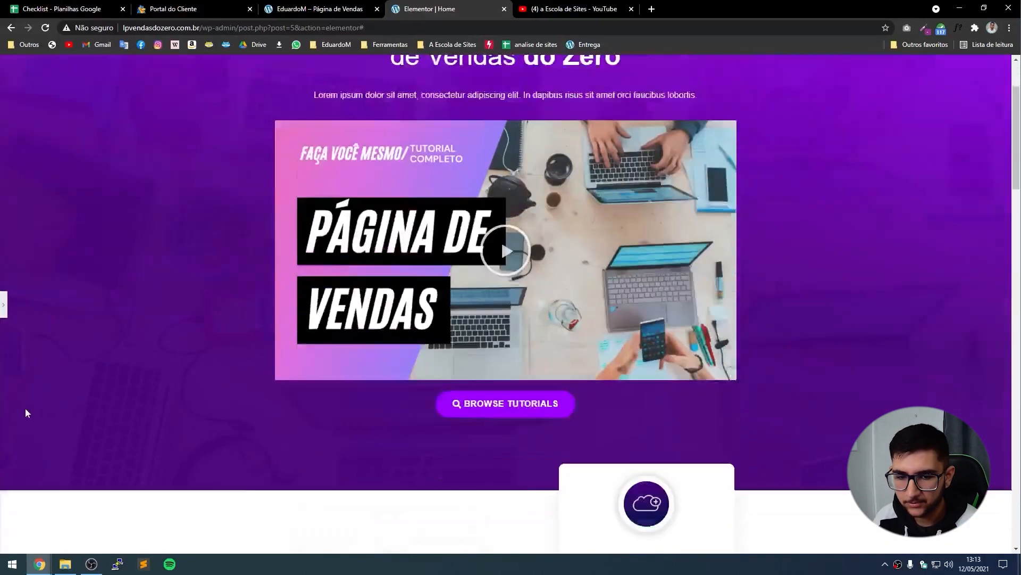
scroll(35, 426, "up", 3)
left_click(3, 304)
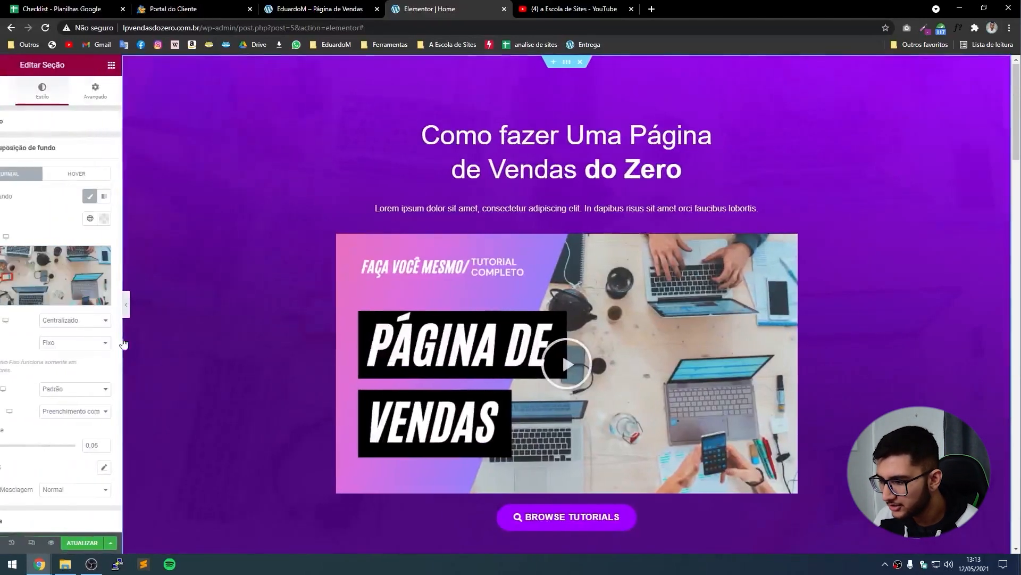
Try Conter, then return the overlay image to Preenchimento completo and set Repetir to Não repetir.
left_click(115, 415)
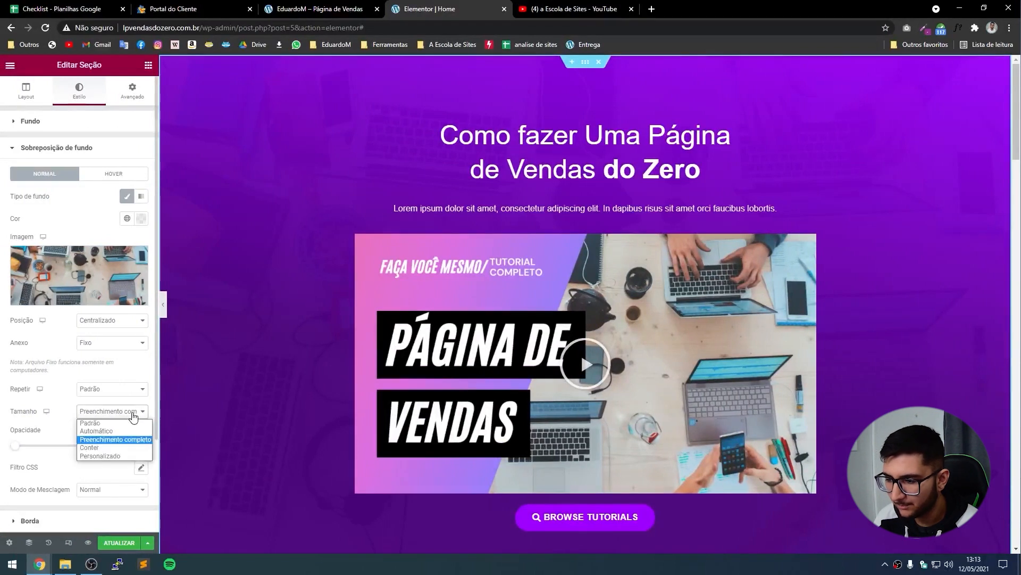
left_click(108, 452)
left_click(102, 412)
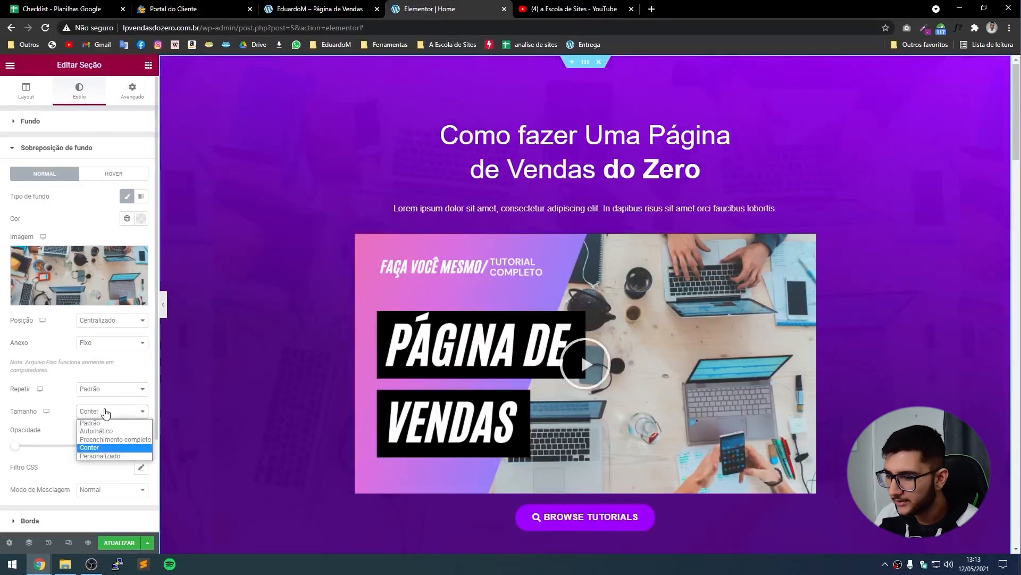
left_click(106, 440)
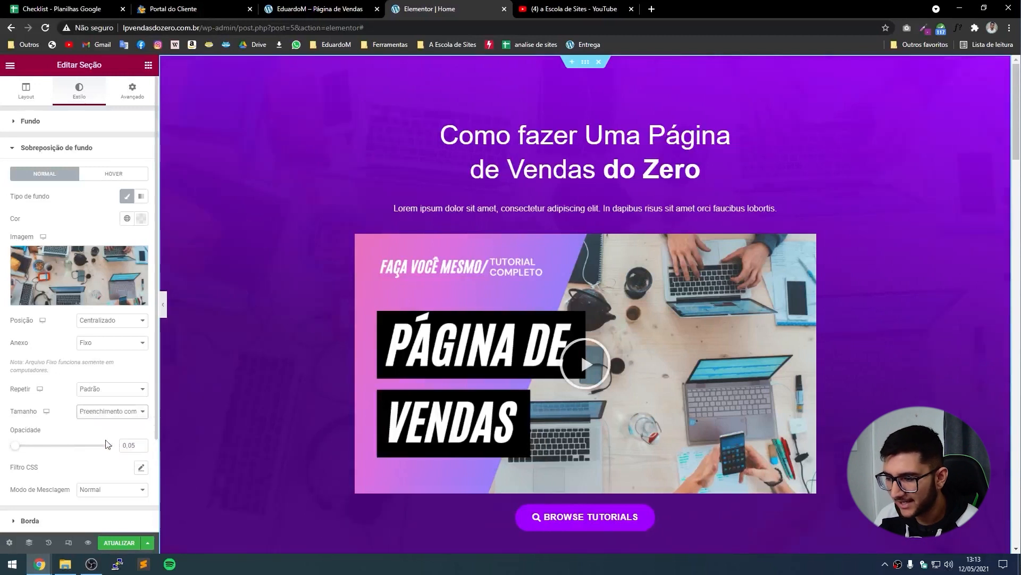
left_click(104, 393)
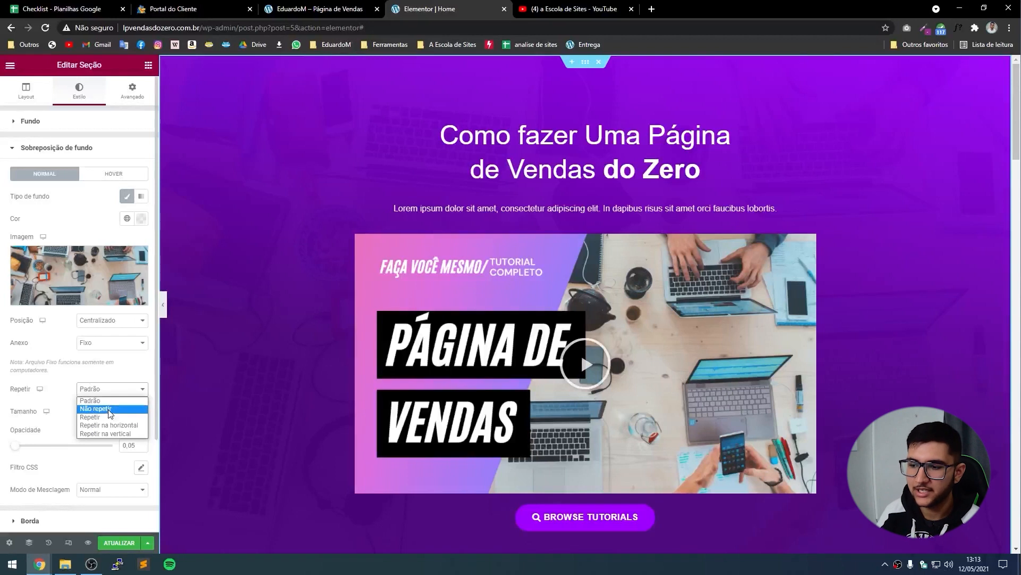
left_click(110, 409)
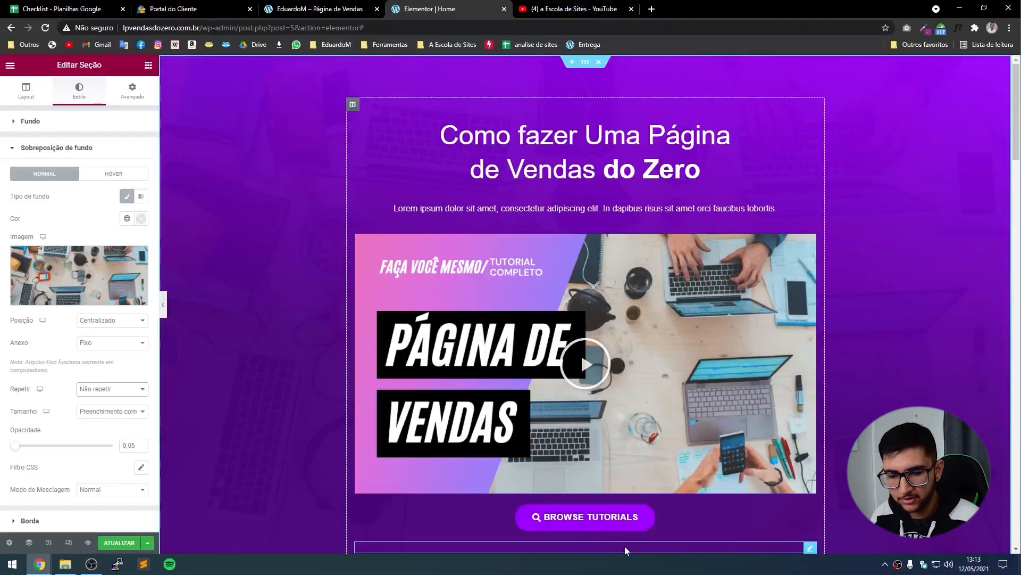
Check the live page's wording, then relabel the Browse Tutorials button 'Se inscreva'.
left_click(650, 524)
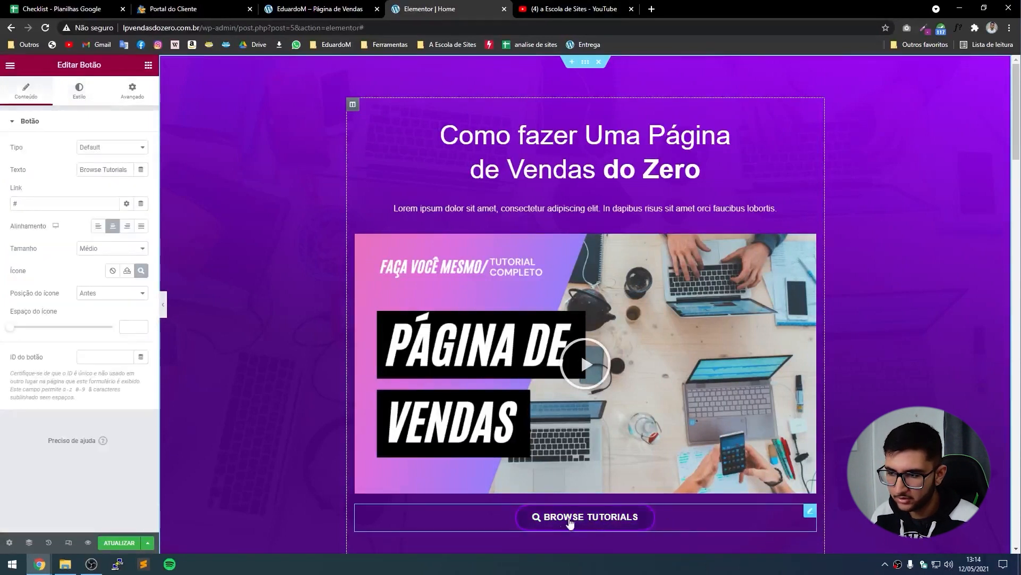
triple_click(129, 172)
left_click(314, 8)
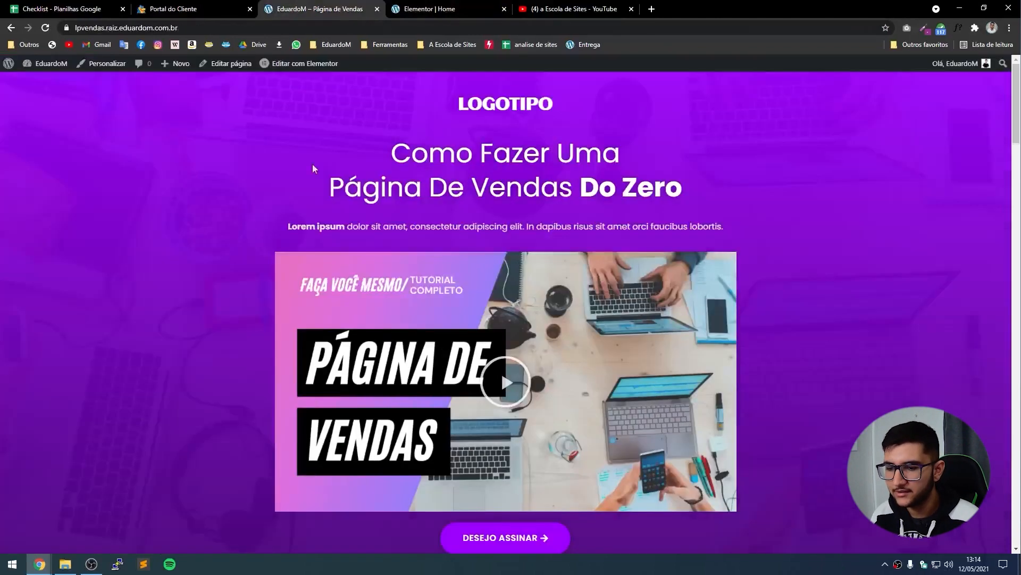
scroll(549, 478, "down", 1)
left_click(447, 8)
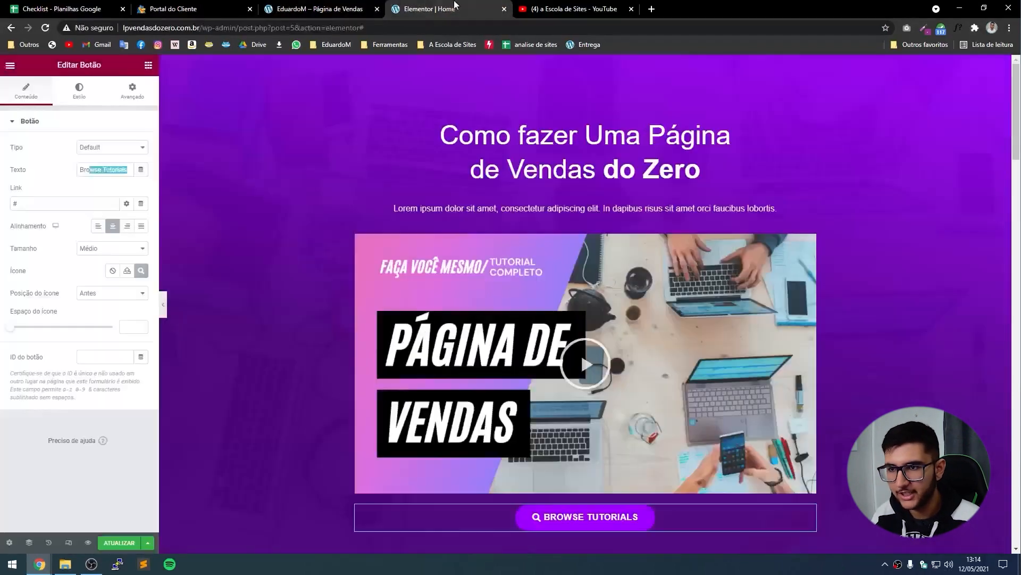
type("Dese")
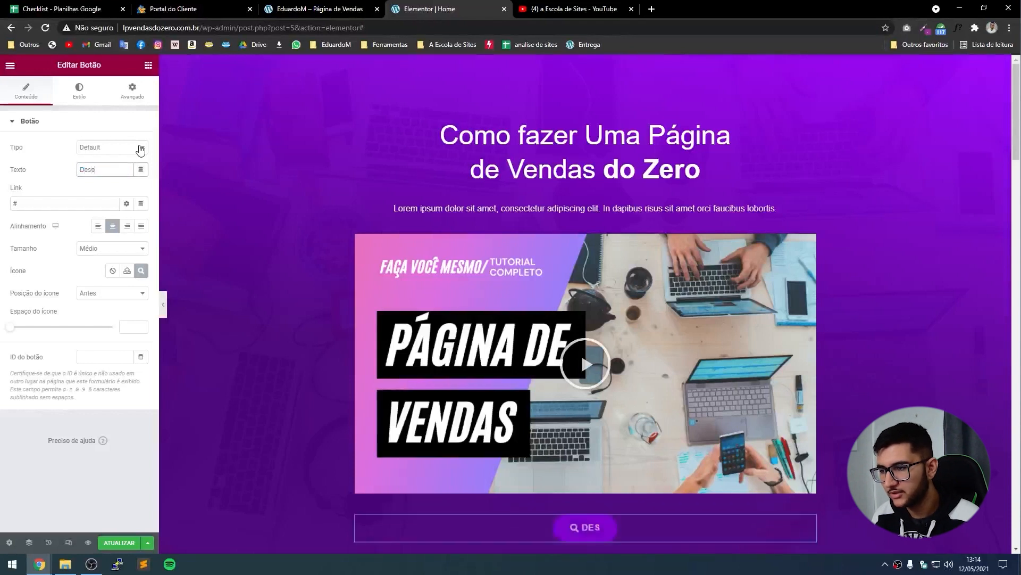
type("je Assinar")
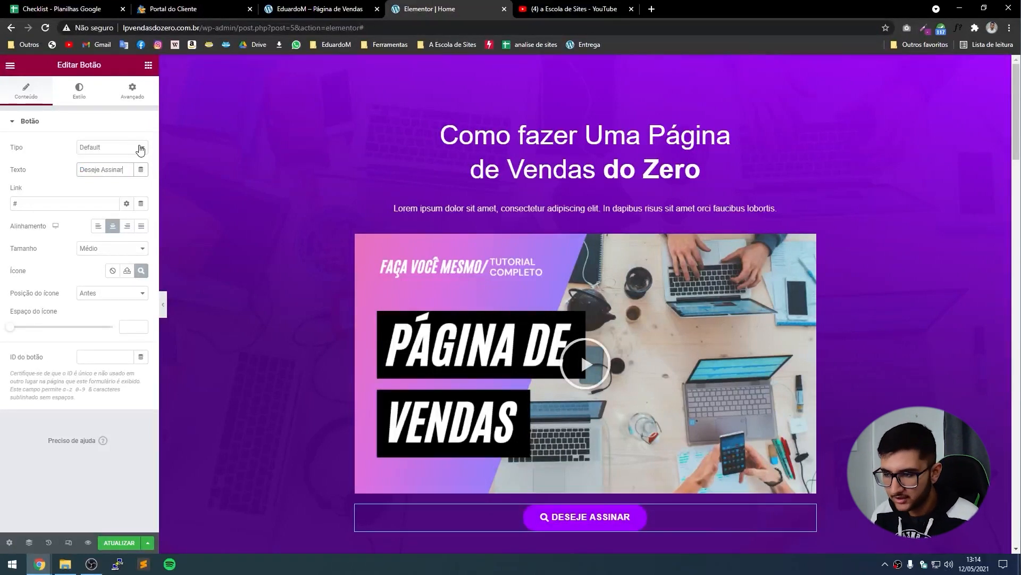
key("ctrl+a")
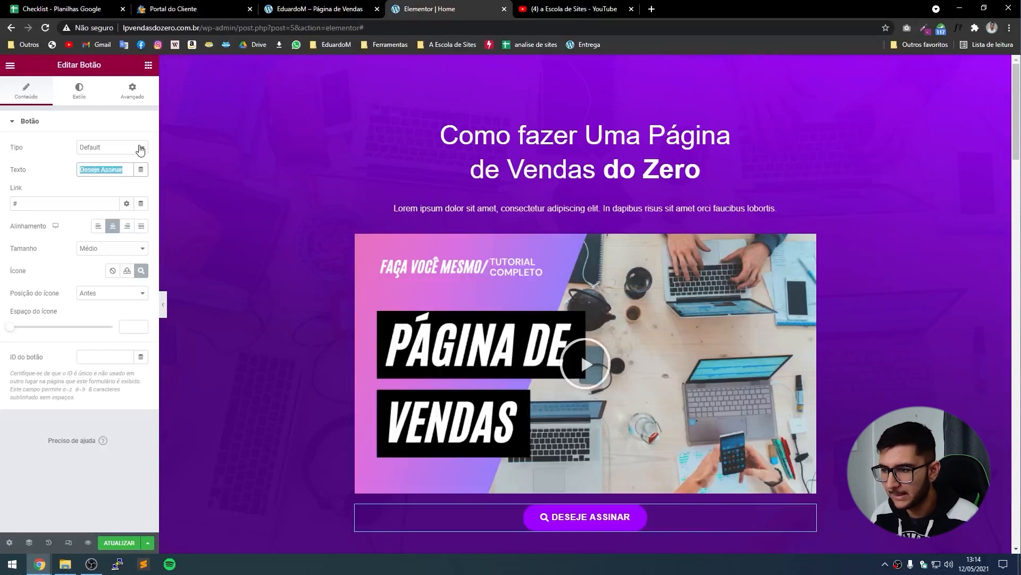
type("Se inscreva e mude vida")
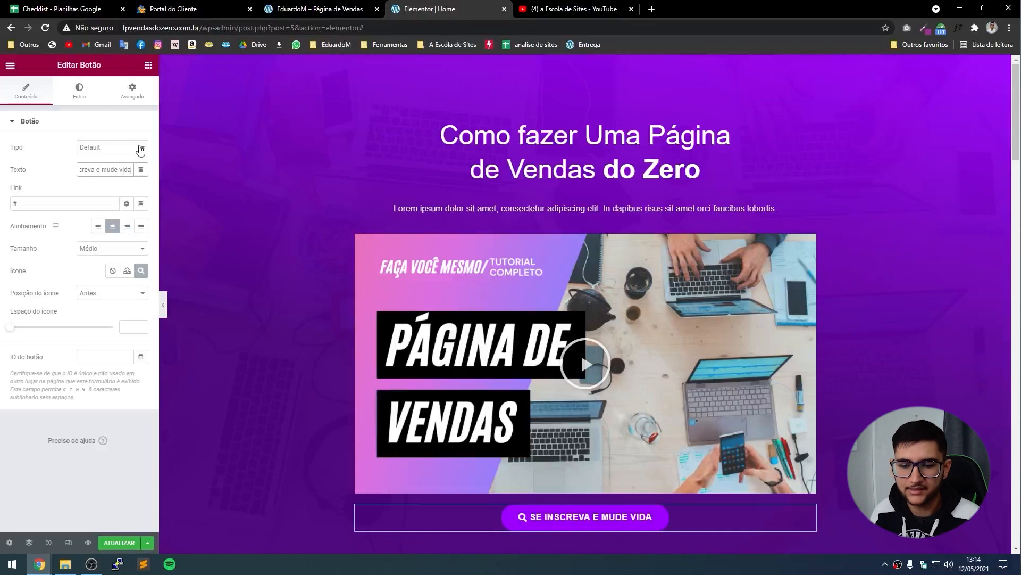
key("BackSpace")
key("BackSpace")
key("BackSpace")
key("BackSpace")
key("BackSpace")
key("BackSpace")
key("BackSpace")
key("BackSpace")
key("BackSpace")
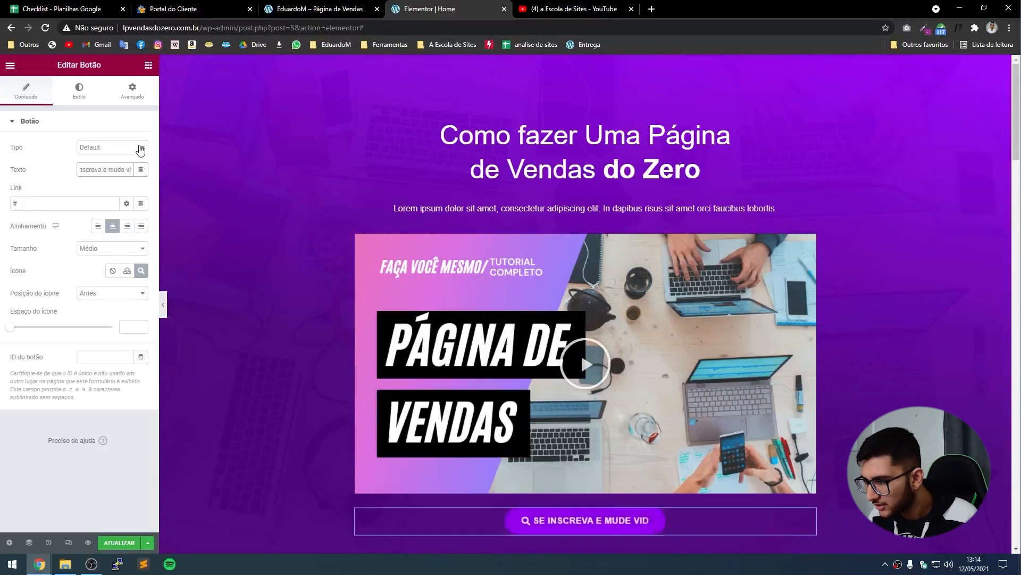
key("BackSpace")
key("BackSpace")
key("BackSpace")
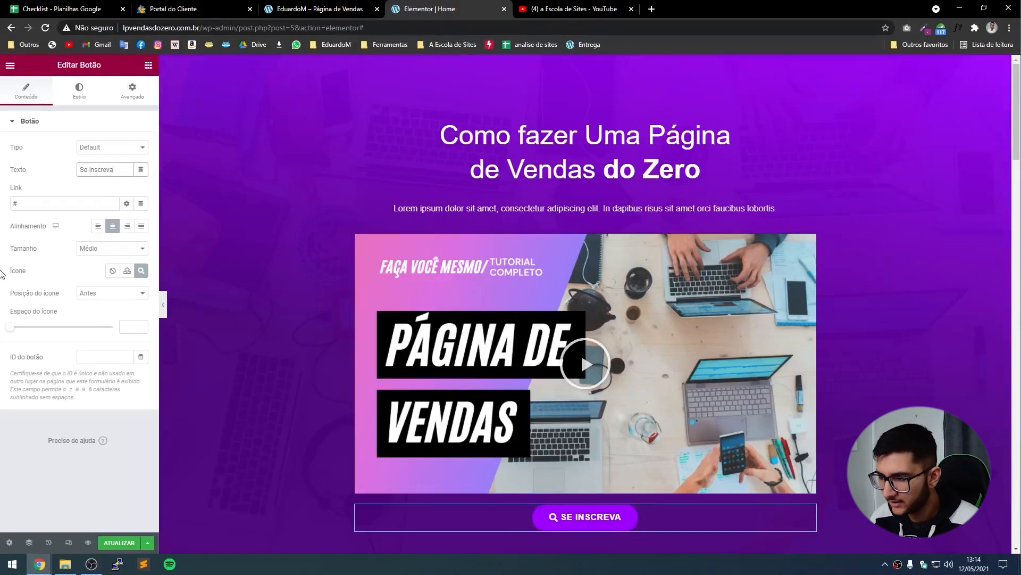
Swap the button's icon from the library, trying Bell and then Angle right.
left_click(112, 271)
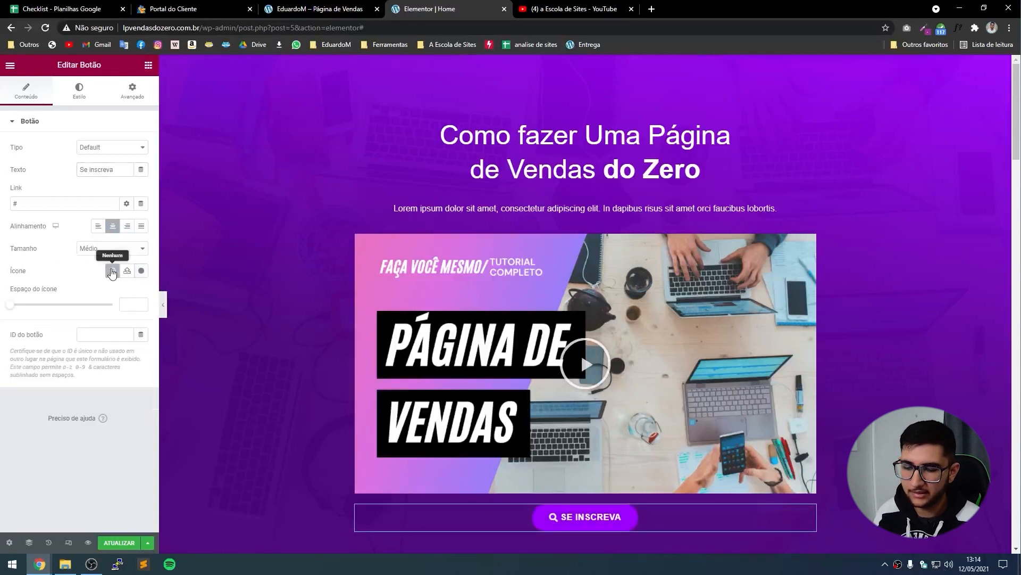
left_click(142, 272)
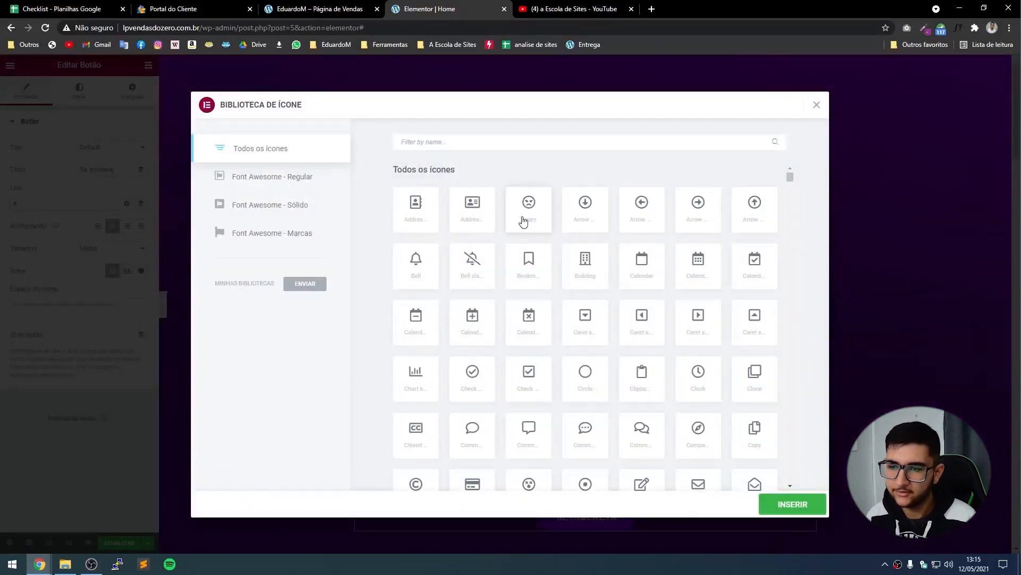
left_click(419, 271)
left_click(786, 505)
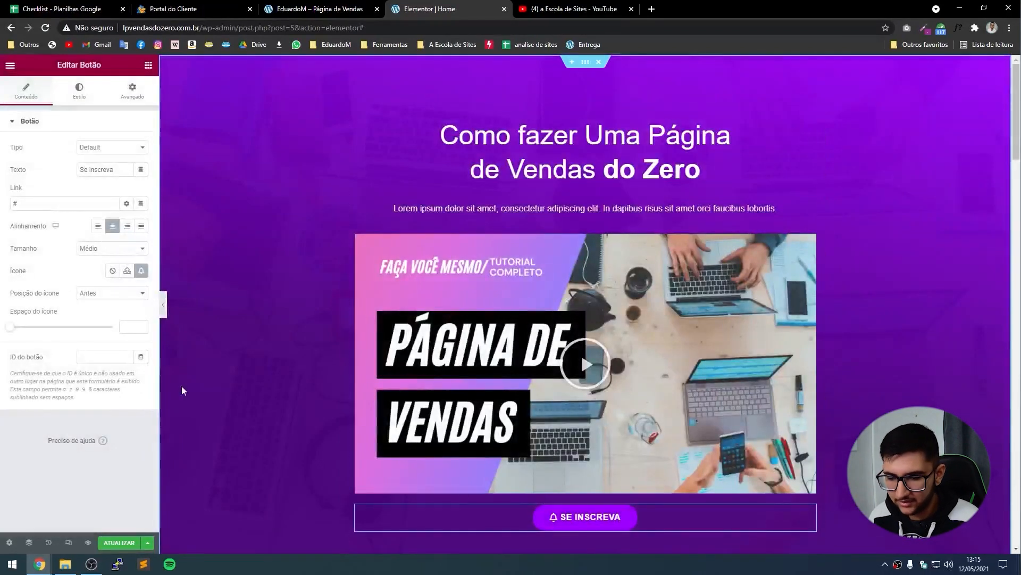
left_click(141, 270)
type("right")
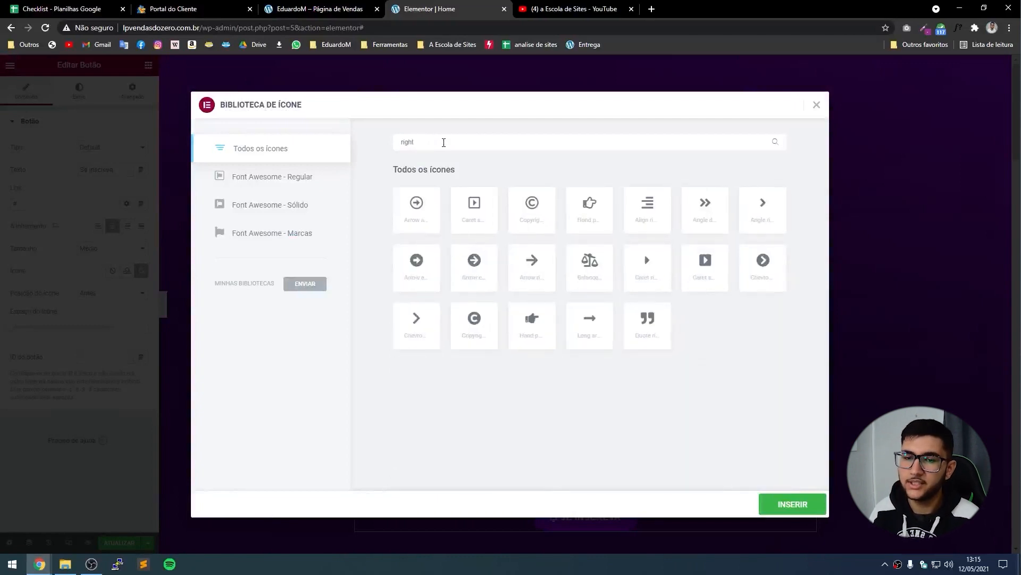
left_click(749, 200)
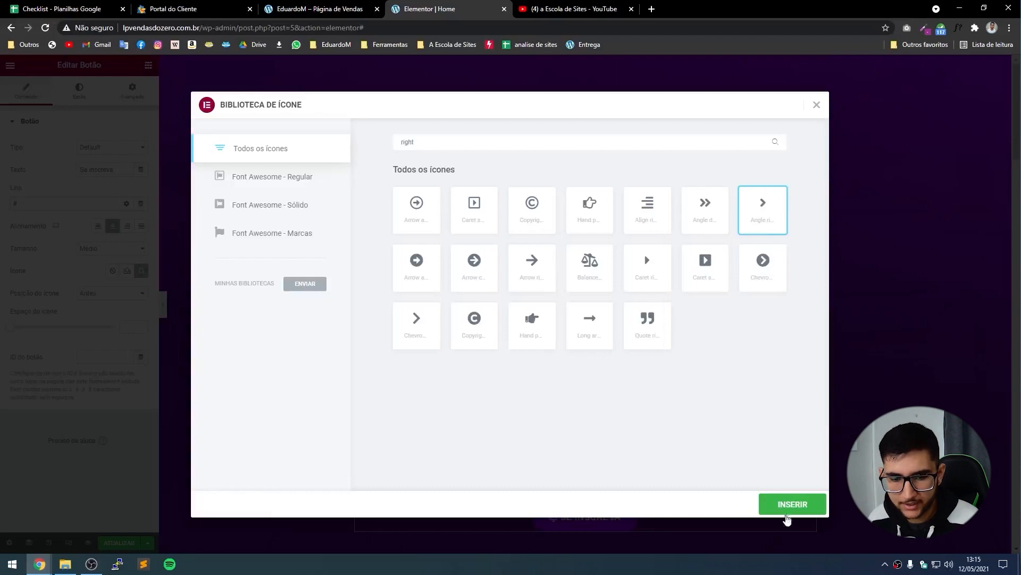
left_click(787, 507)
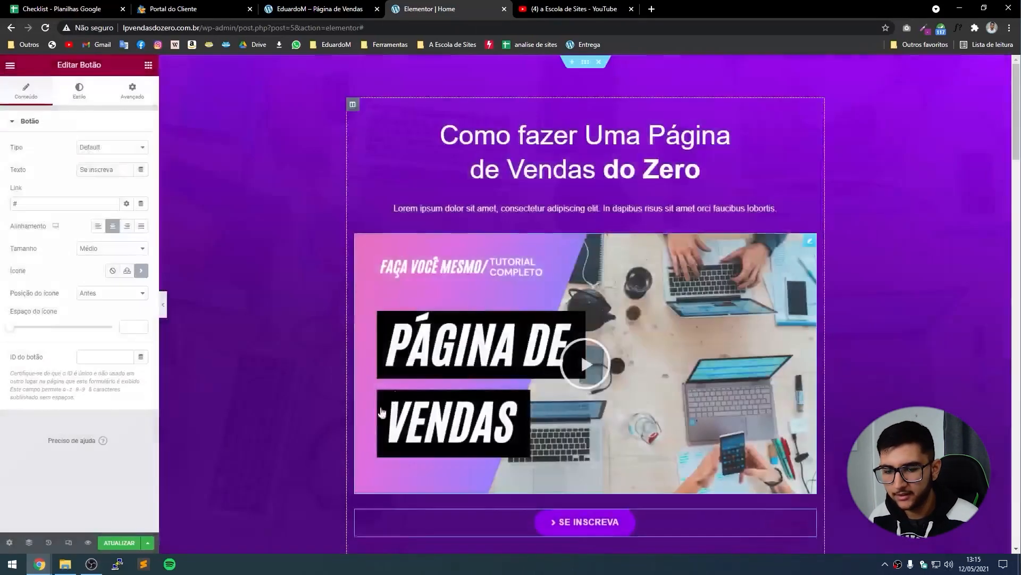
Set the icon position to Depois and insert the Arrow right icon.
left_click(114, 295)
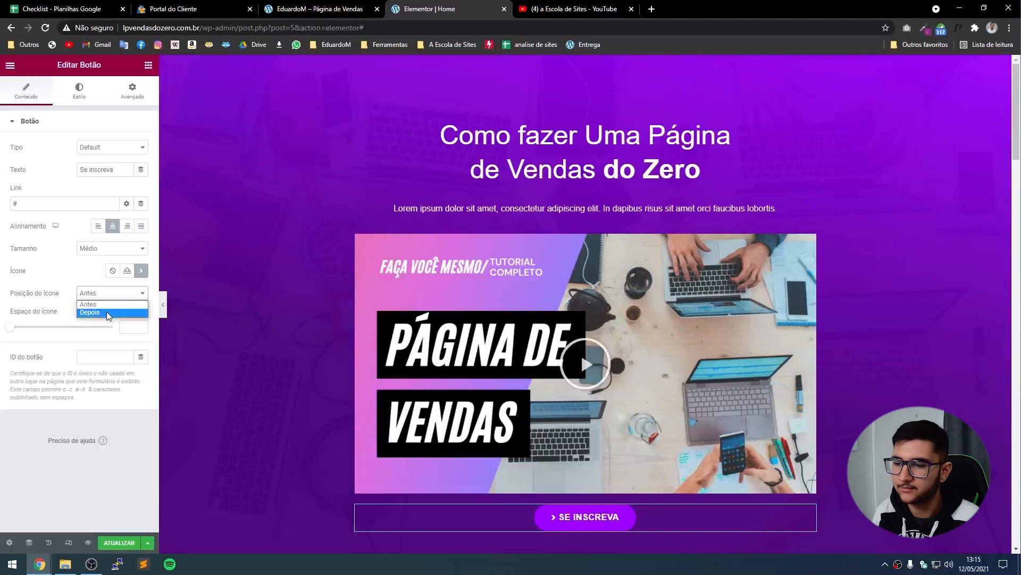
left_click(107, 313)
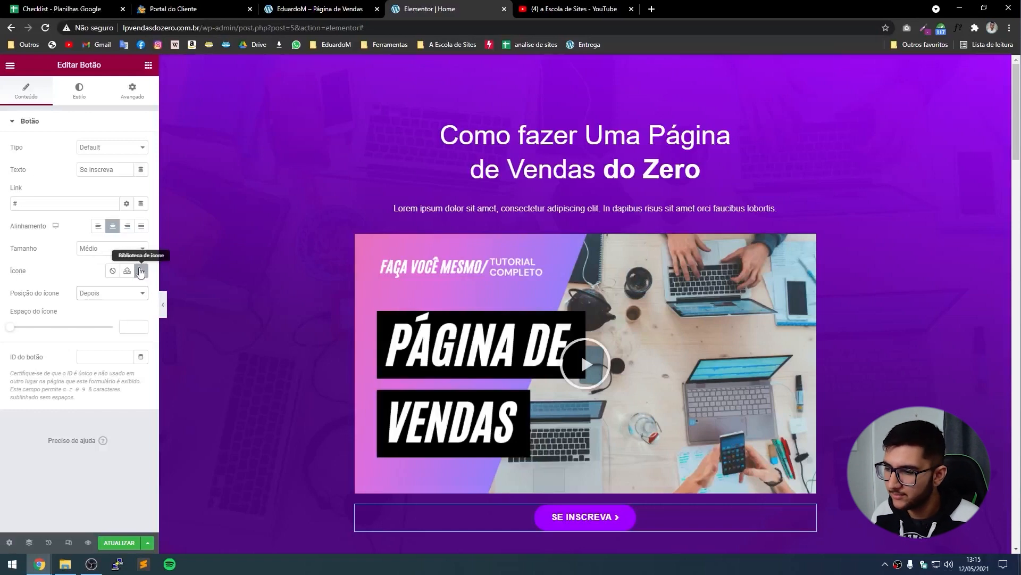
left_click(142, 274)
scroll(669, 279, "up", 1)
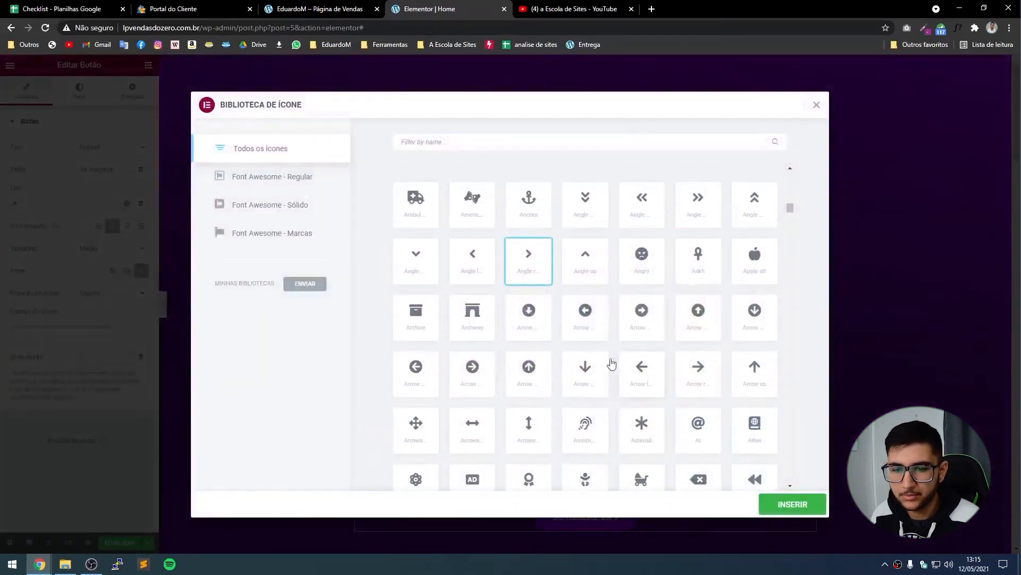
left_click(701, 376)
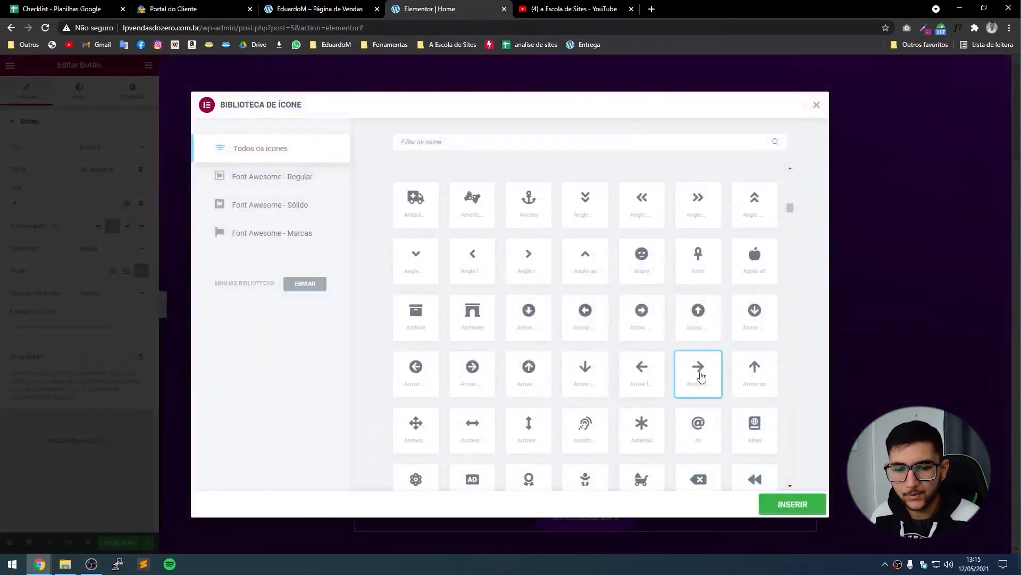
left_click(795, 504)
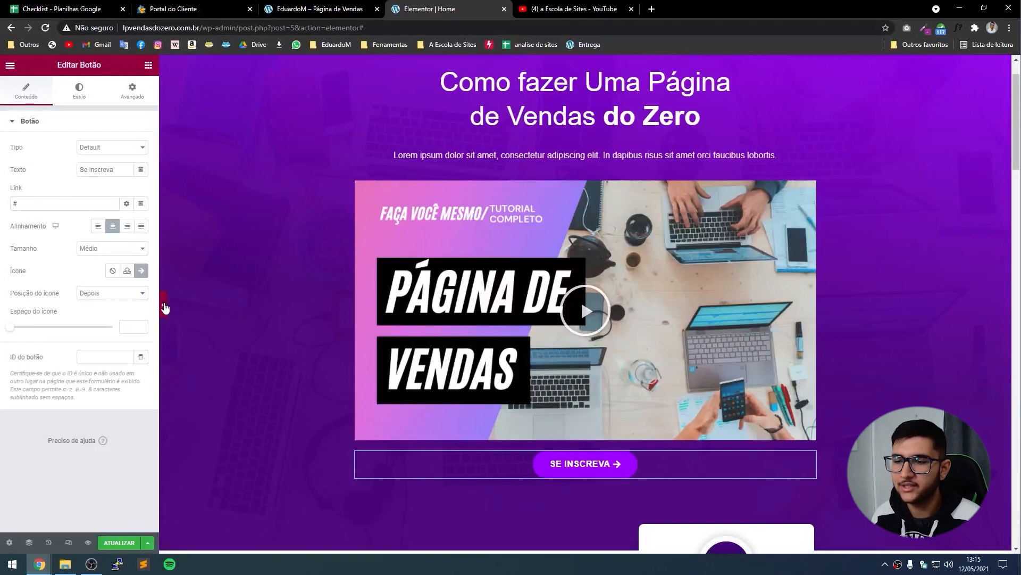
Collapse the editing panel to preview the hero section full-width, then restore the panel.
left_click(165, 307)
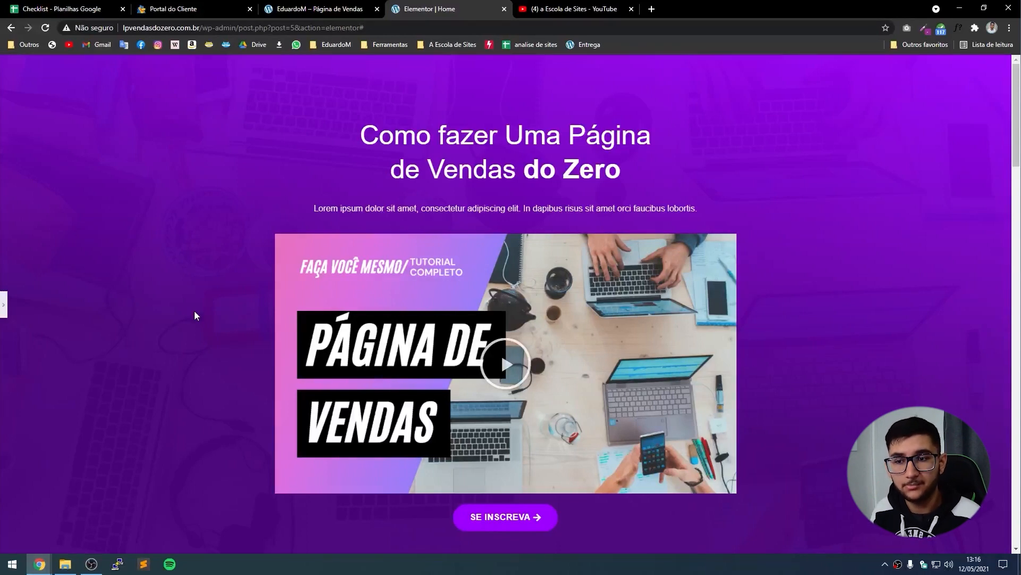
left_click(3, 305)
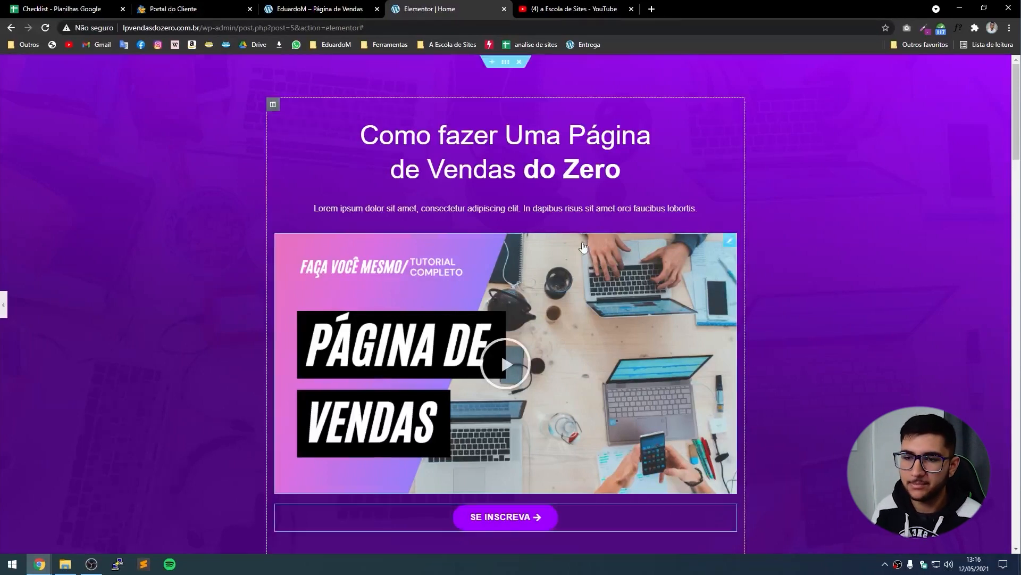
Scroll to the draft's feature cards and compare them with the live page's Módulo cards.
scroll(585, 229, "down", 5)
scroll(587, 228, "down", 3)
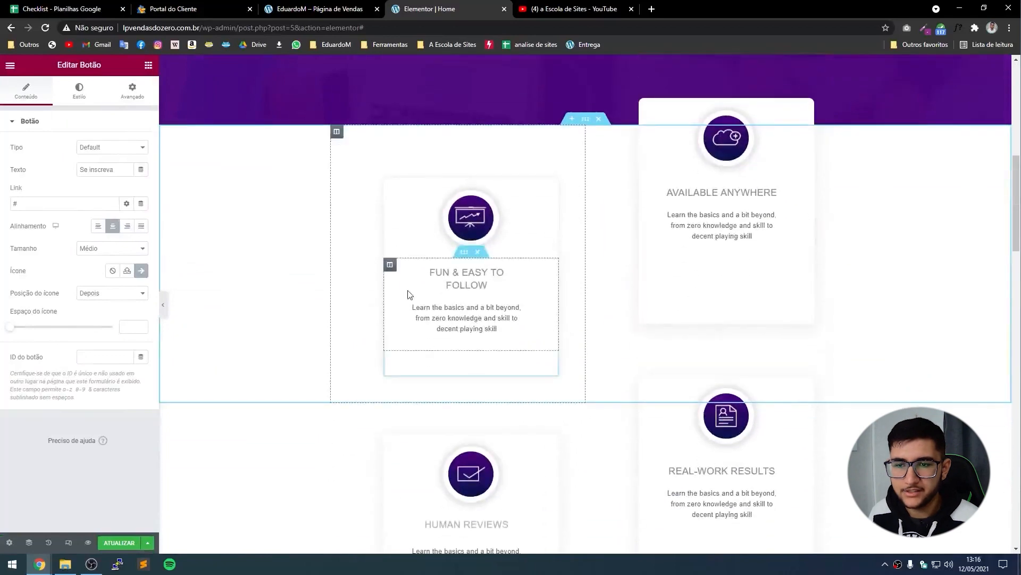
scroll(591, 271, "down", 2)
scroll(590, 272, "up", 2)
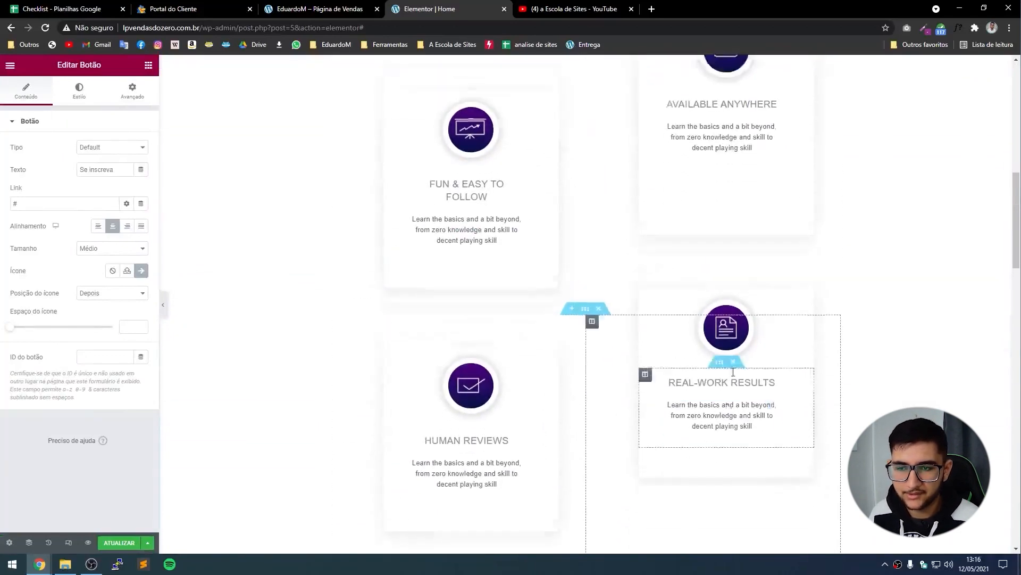
left_click(322, 8)
scroll(452, 228, "down", 9)
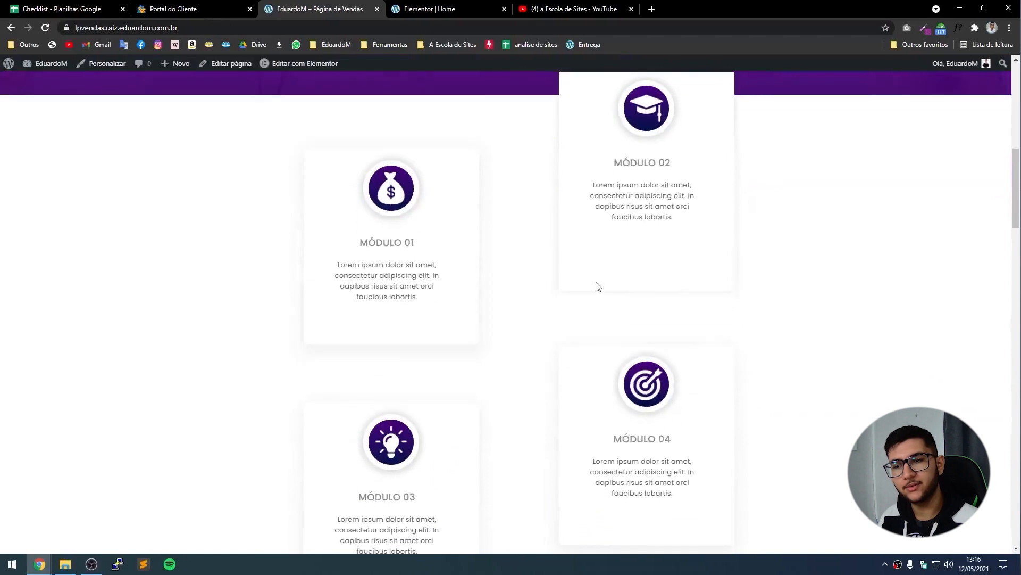
left_click(444, 8)
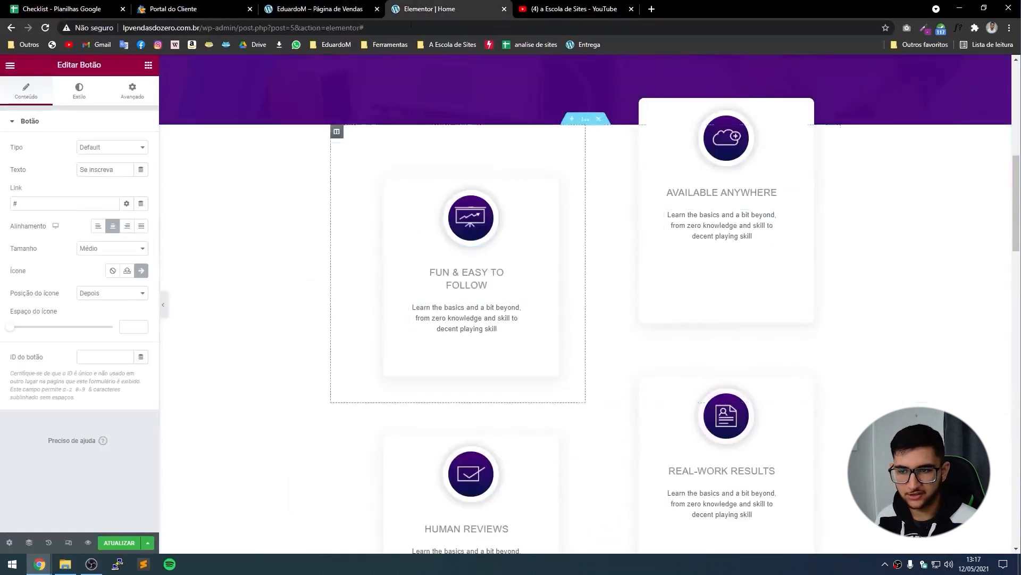
Select the MÓDULO 01 heading on the live sales page and bring it back to the editor.
left_click(322, 8)
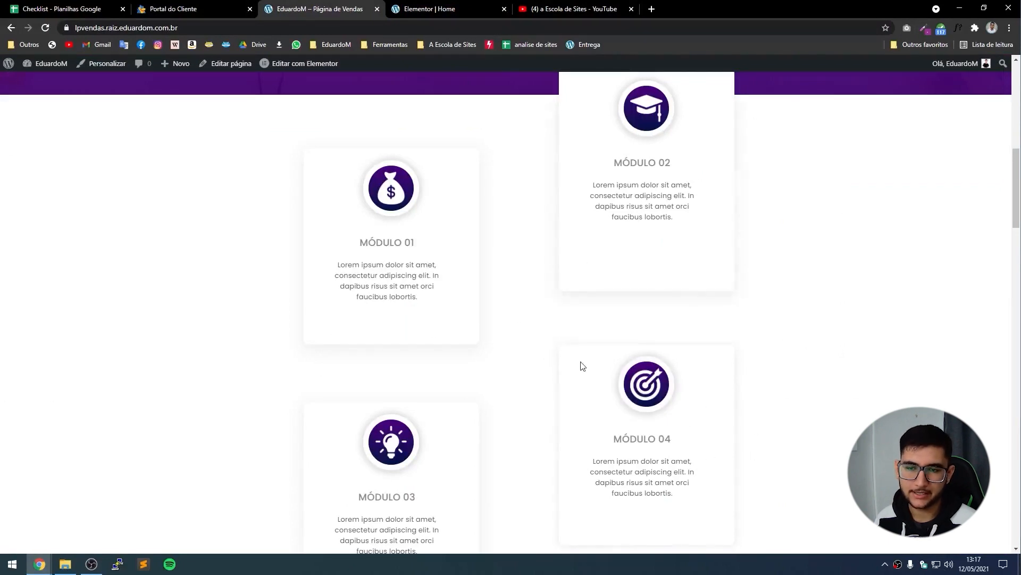
left_click_drag(417, 243, 345, 253)
key("ctrl+c")
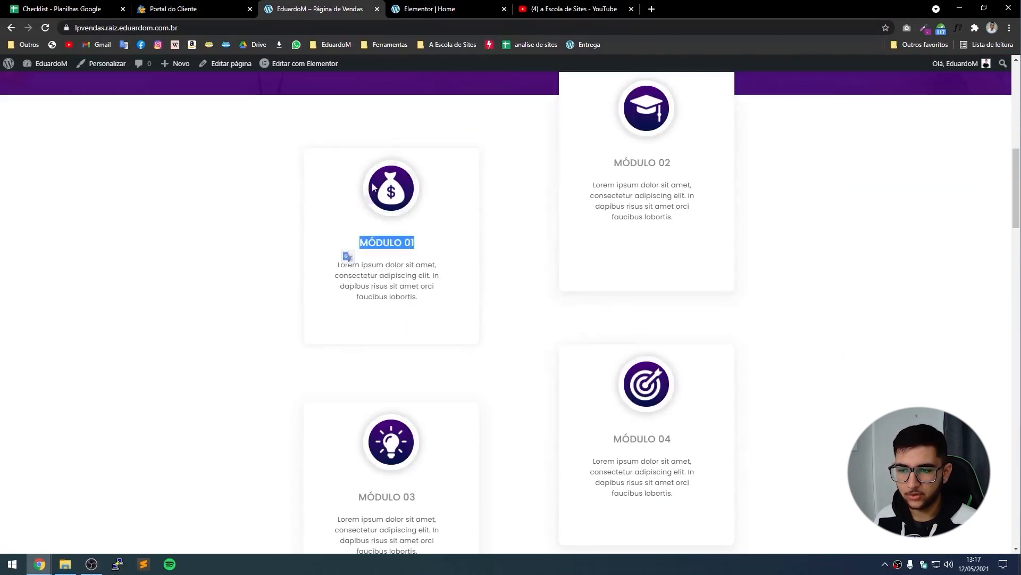
left_click(430, 8)
Retitle the first two feature cards MÓDULO 01 and MÓDULO 02.
left_click(494, 290)
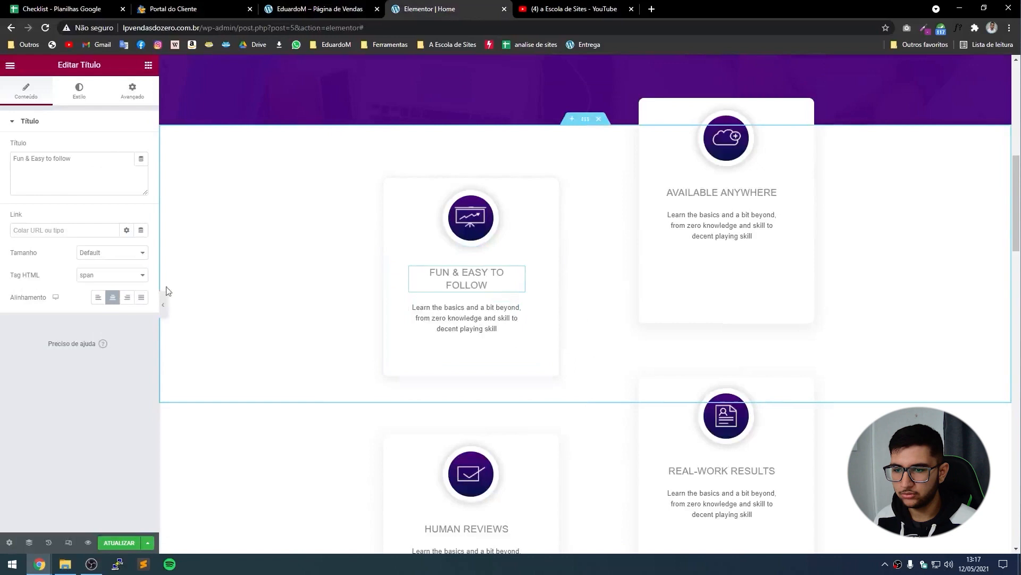
left_click(87, 178)
key("ctrl+a")
key("ctrl+v")
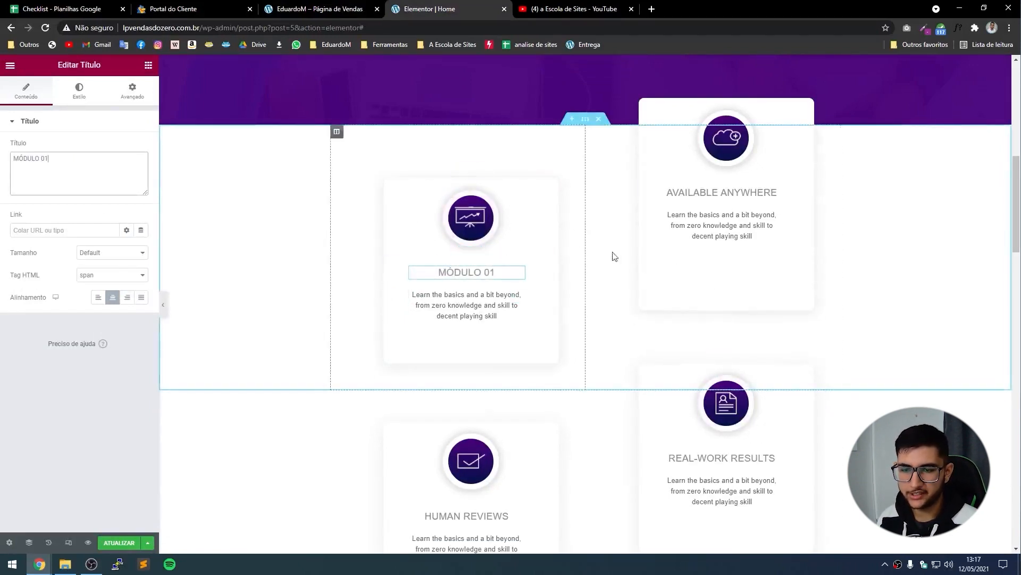
left_click(682, 201)
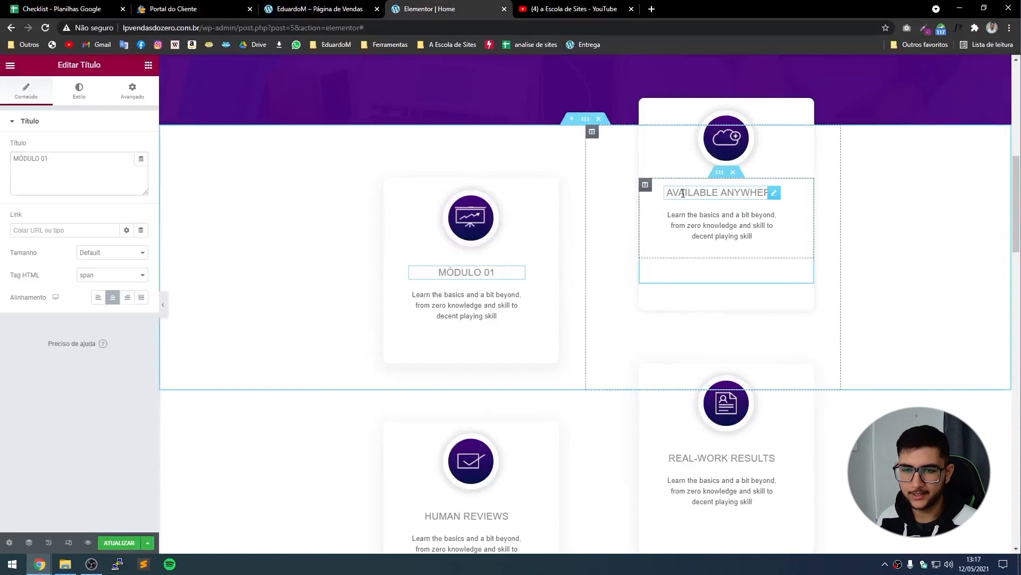
left_click(55, 175)
key("ctrl+a")
key("ctrl+v")
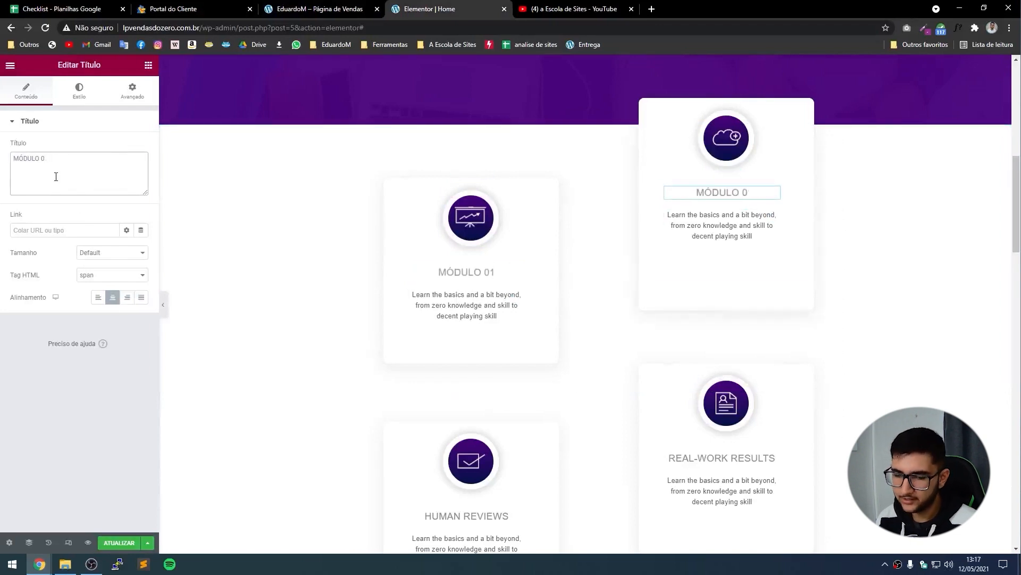
key("BackSpace")
type("2")
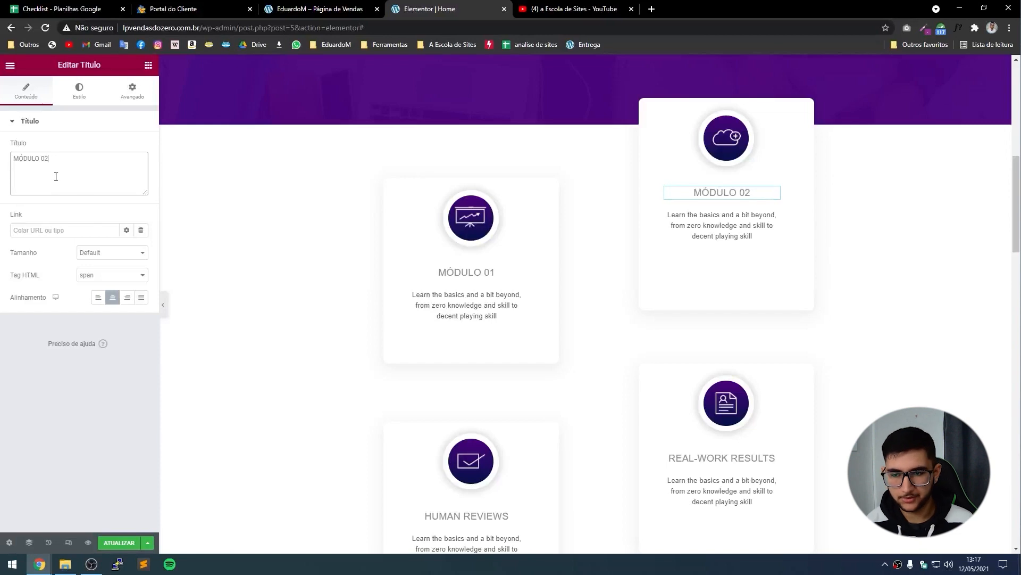
Retitle the third and fourth cards MÓDULO 03 and MÓDULO 04.
scroll(410, 308, "down", 2)
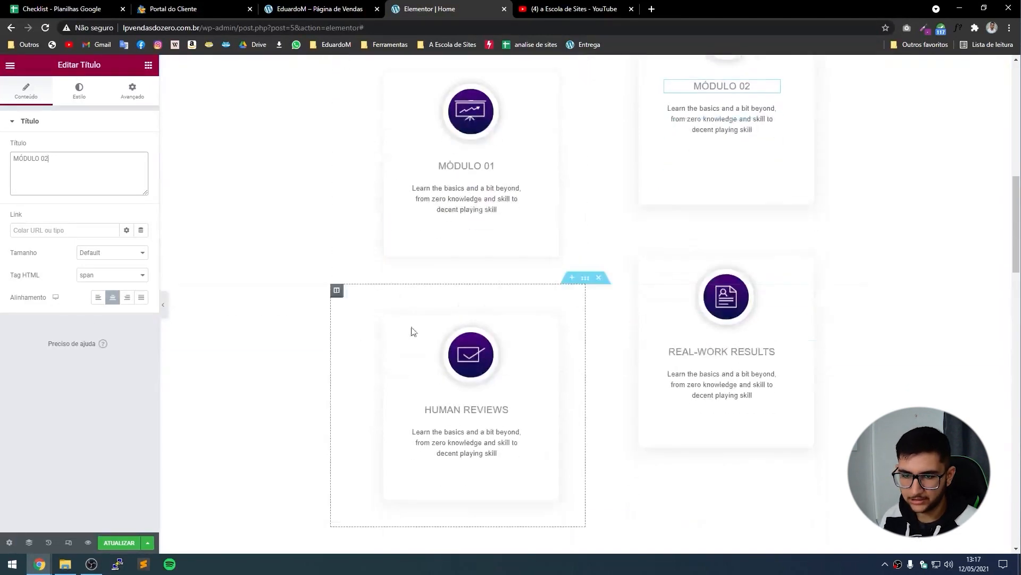
left_click(479, 409)
left_click(87, 182)
key("ctrl+v")
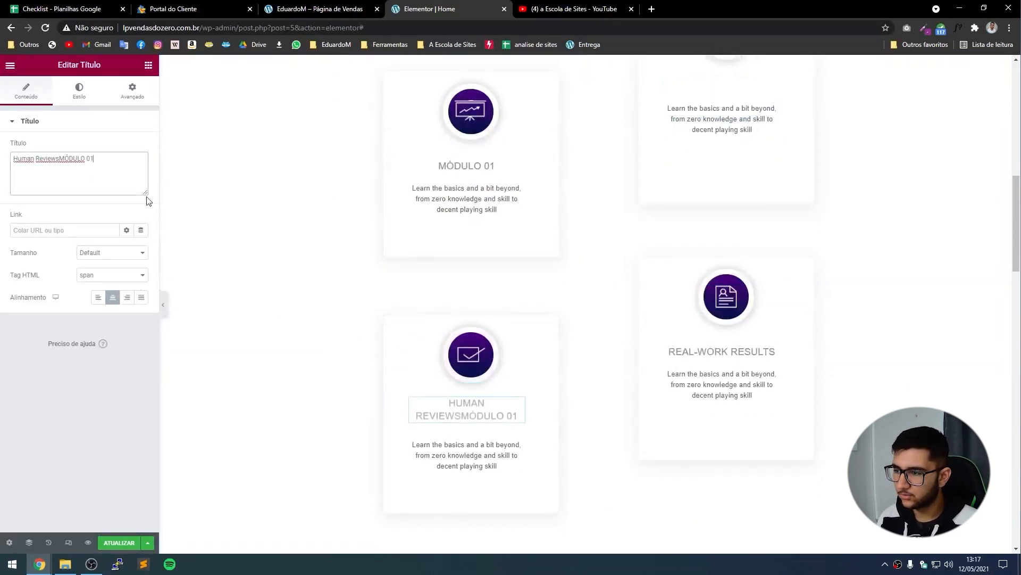
key("ctrl+a")
key("ctrl+v")
key("BackSpace")
type("3")
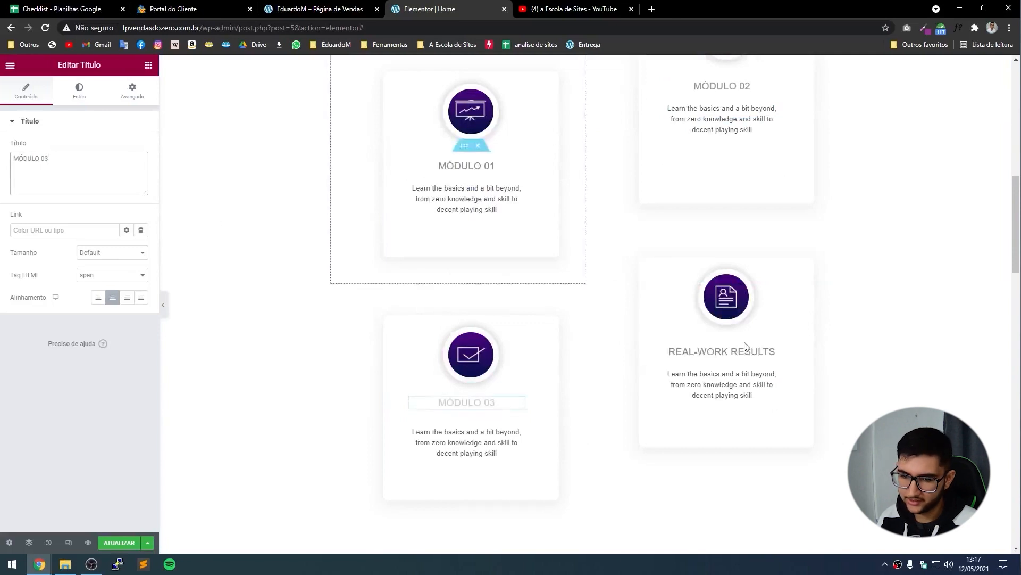
left_click(717, 351)
left_click(69, 176)
key("ctrl+a")
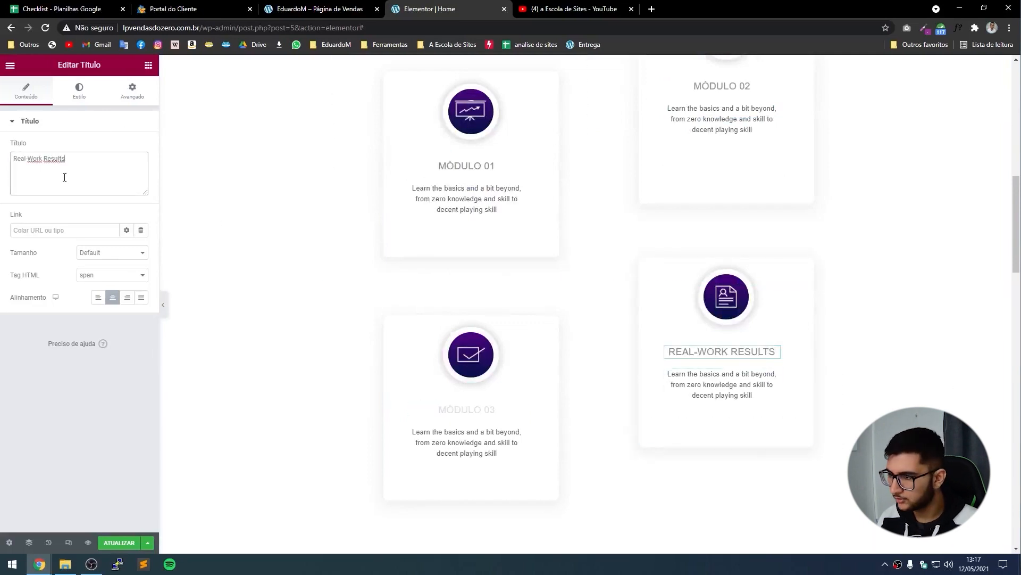
key("ctrl+v")
key("BackSpace")
type("4")
left_click(299, 6)
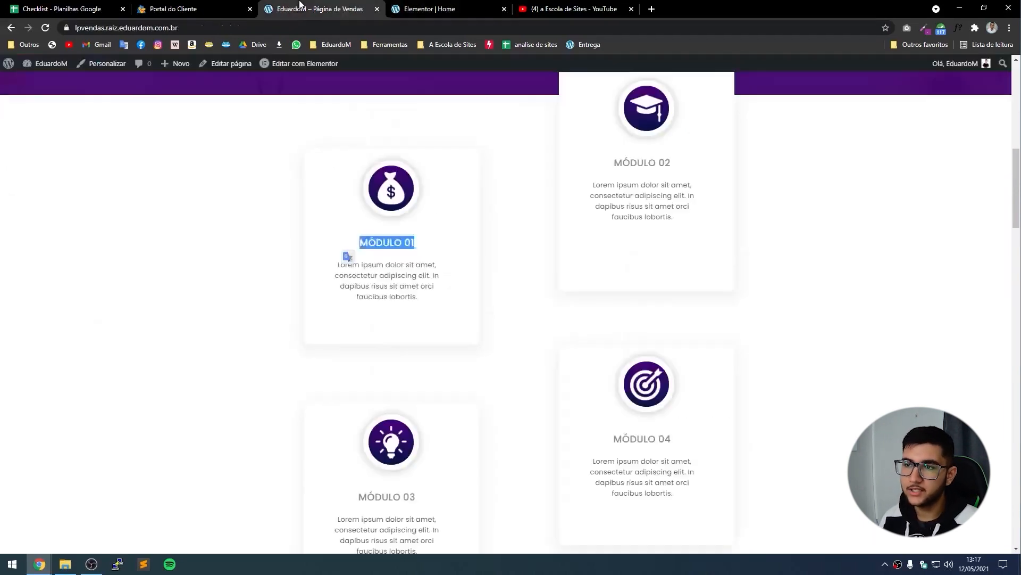
Copy the Lorem ipsum description paragraph from the live sales page.
left_click(423, 299)
left_click_drag(426, 304, 337, 261)
key("ctrl+c")
key("ctrl+Tab")
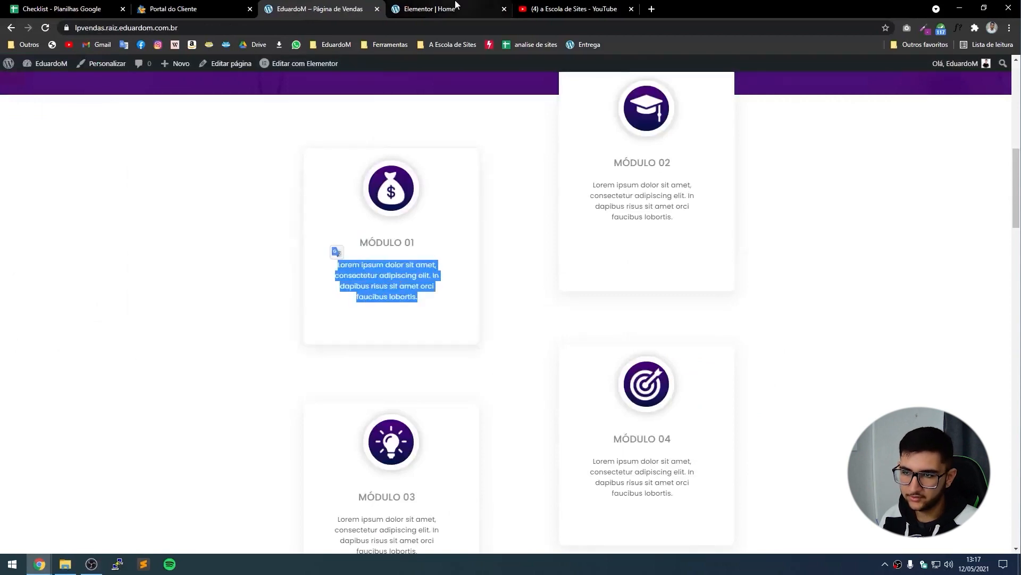
Paste the Lorem ipsum paragraph into the Módulo 01 and Módulo 02 descriptions.
left_click(453, 215)
left_click(77, 237)
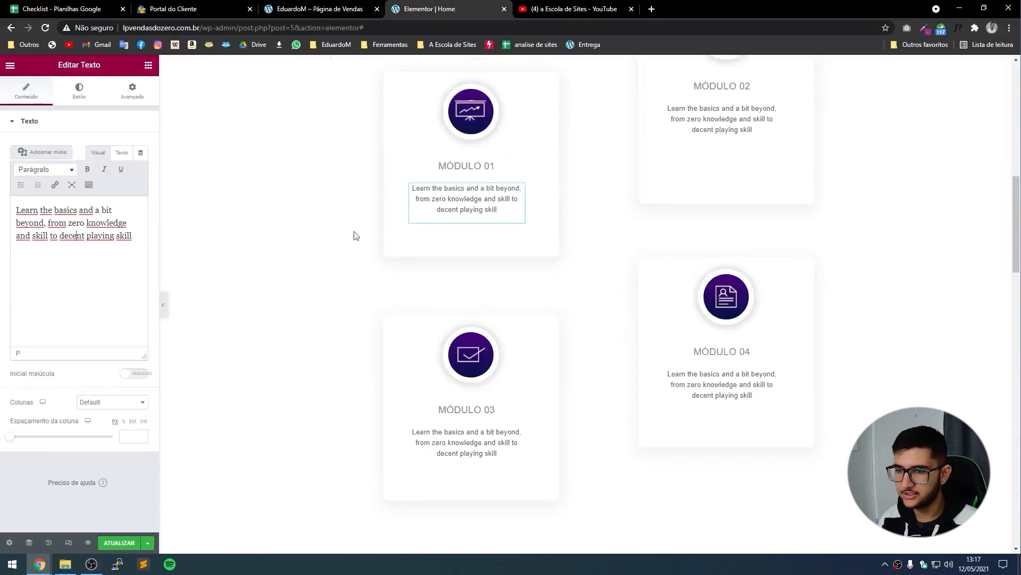
left_click(711, 174)
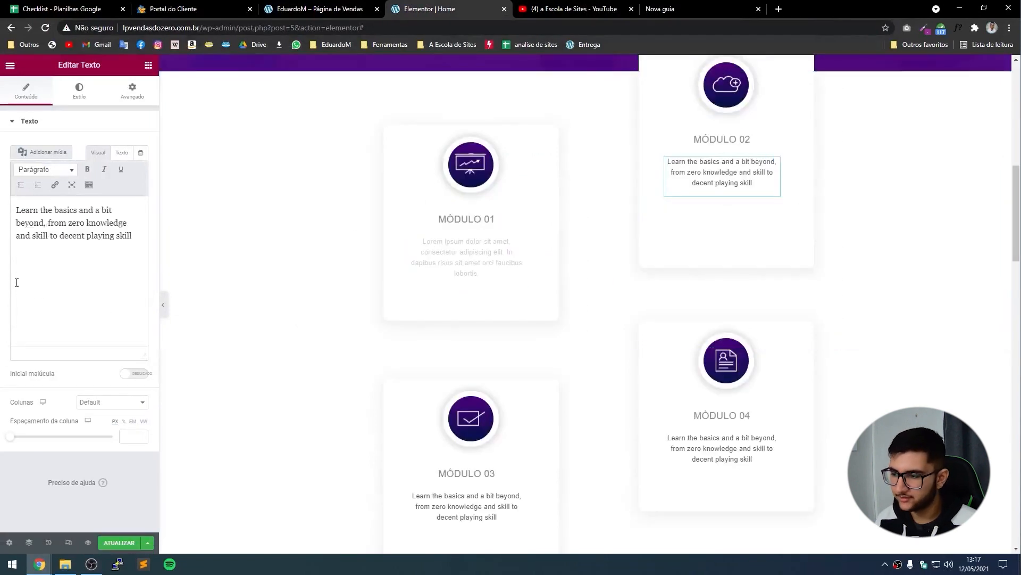
left_click(127, 239)
key("ctrl+a")
key("ctrl+v")
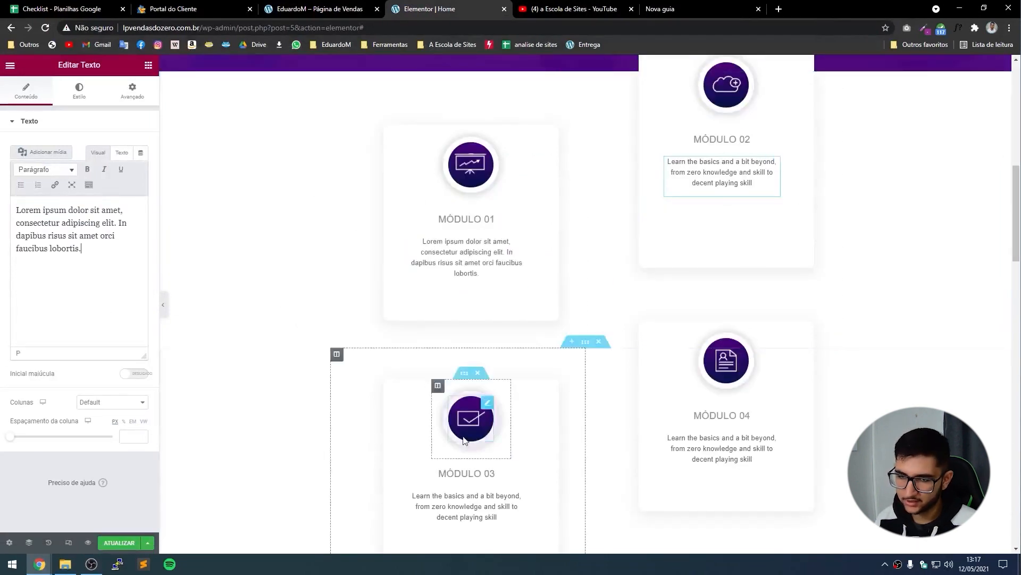
Paste the same Lorem ipsum paragraph into the Módulo 03 and Módulo 04 descriptions.
left_click(467, 506)
left_click(64, 303)
key("ctrl+a")
key("ctrl+v")
left_click(739, 458)
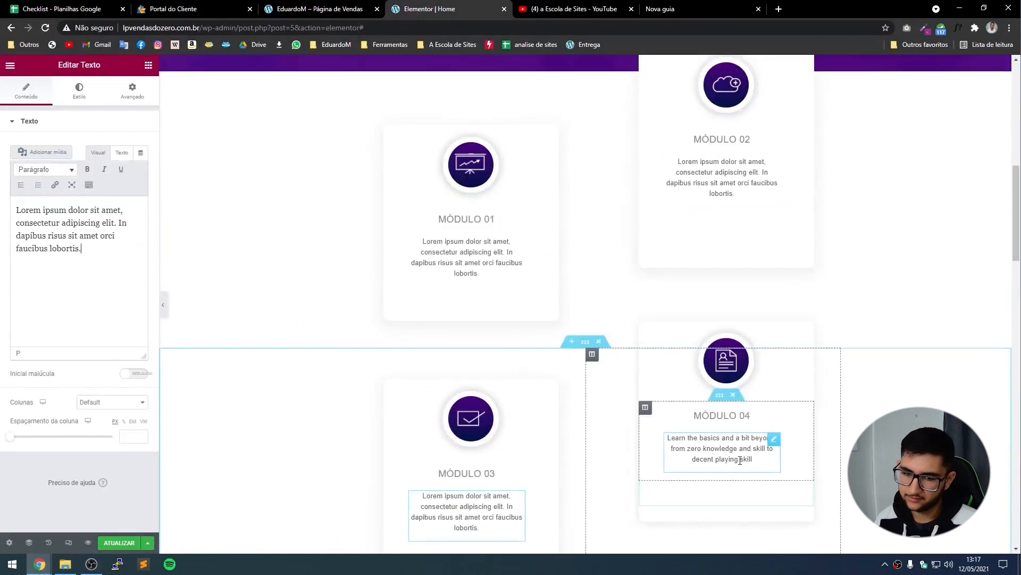
left_click(40, 235)
key("ctrl+a")
key("ctrl+v")
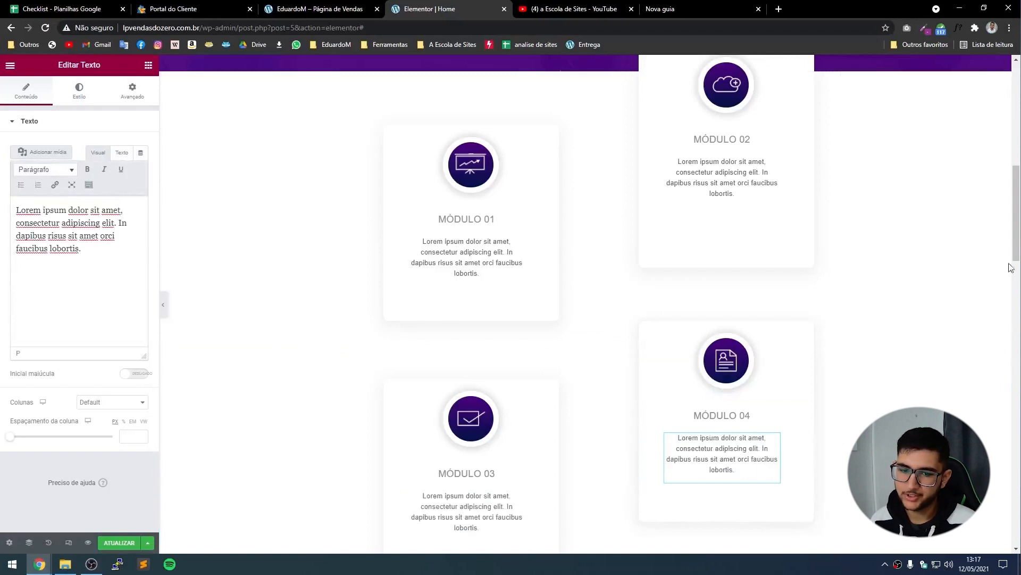
scroll(529, 314, "up", 1)
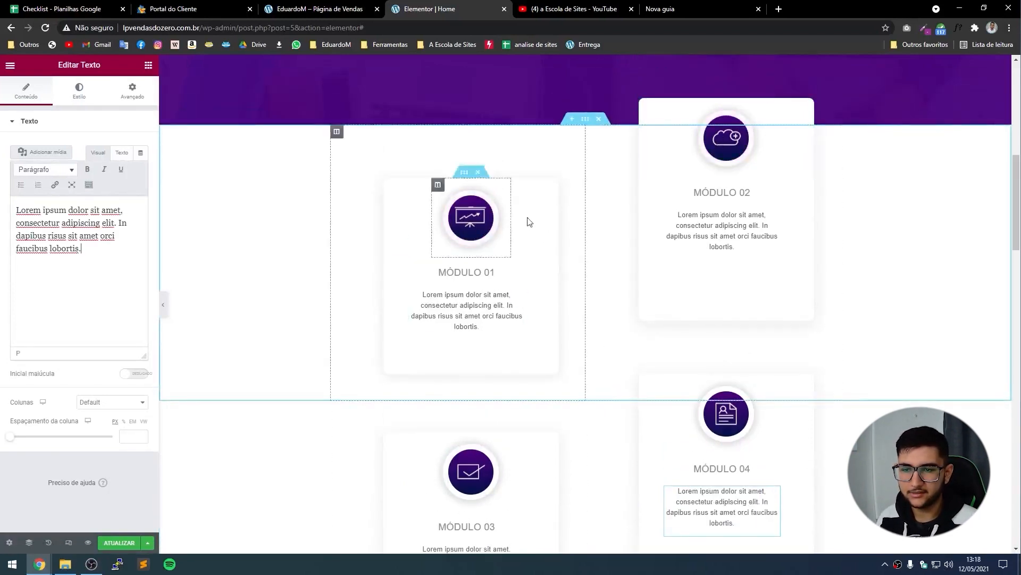
Replace the Módulo 02 card's cloud icon with the woman photo from the media library.
left_click(726, 148)
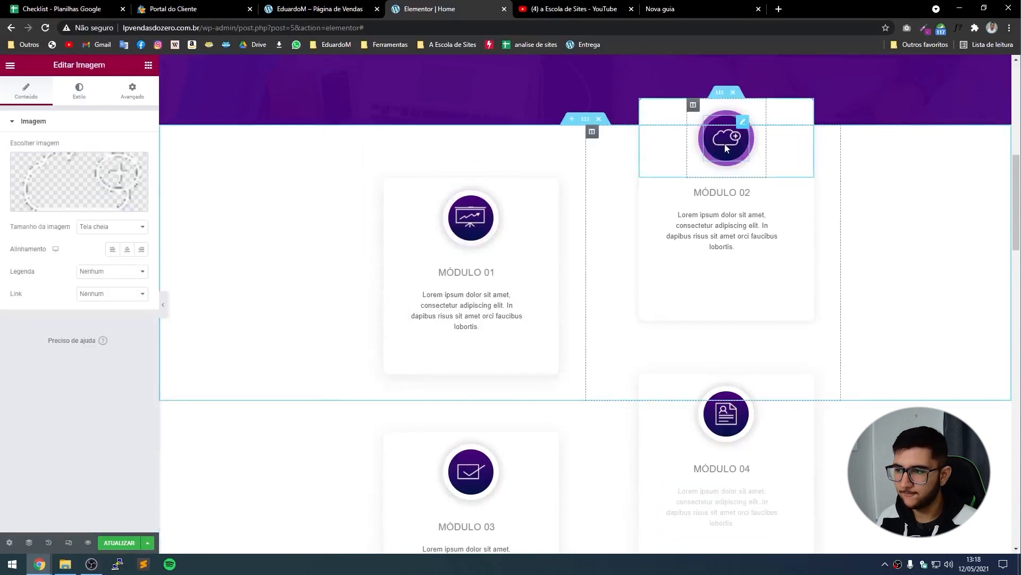
left_click(93, 155)
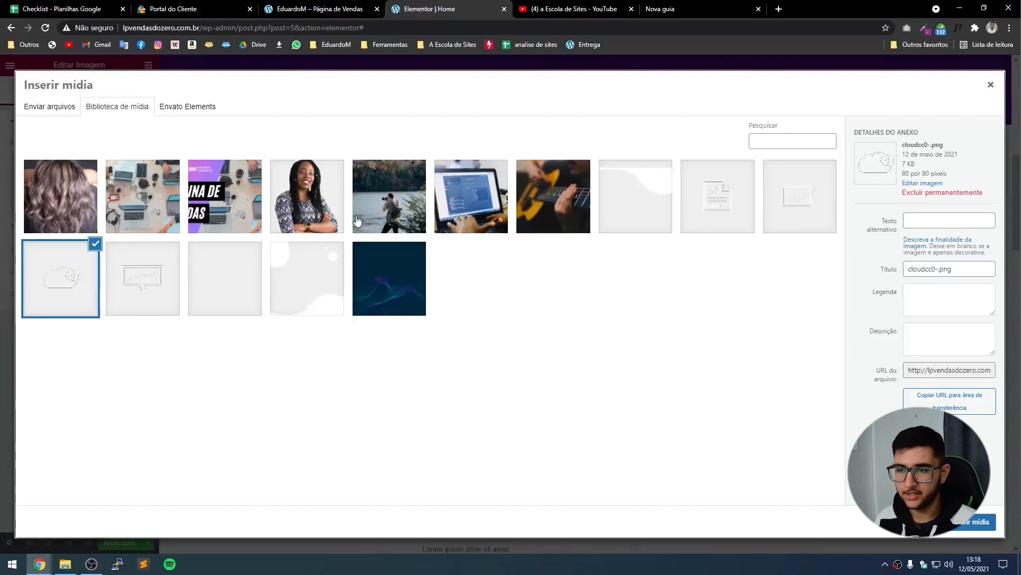
left_click(318, 207)
double_click(318, 207)
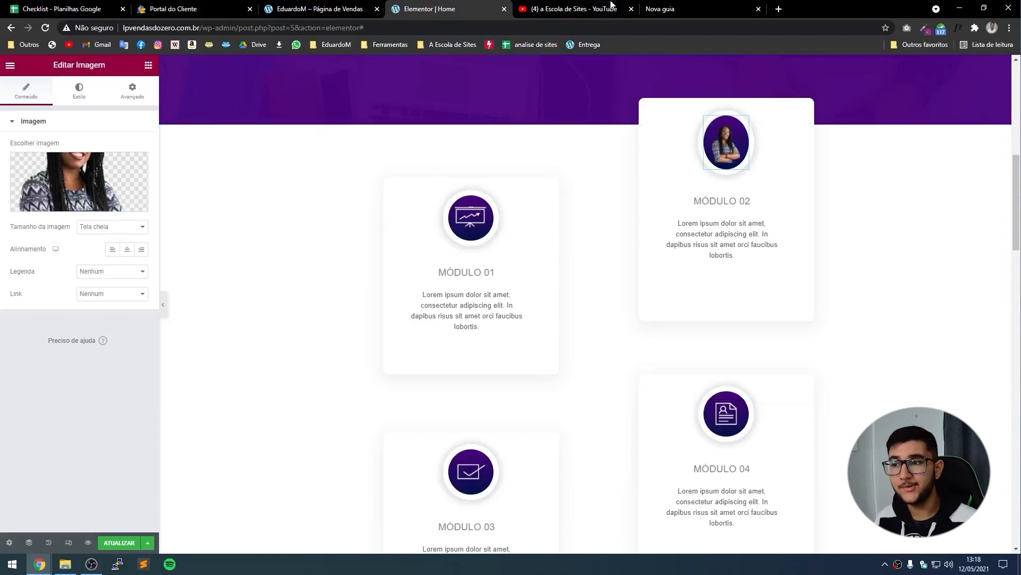
left_click(695, 5)
left_click(673, 28)
Load flaticon.com and search for 'cash' icons.
key("ctrl+a")
type("fla")
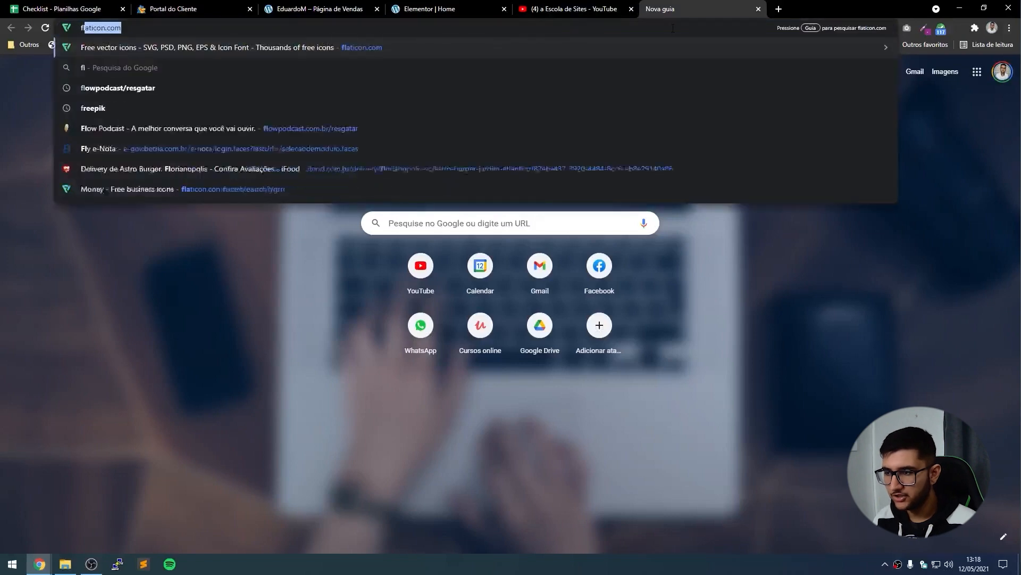
key("Return")
left_click_drag(668, 8, 540, 7)
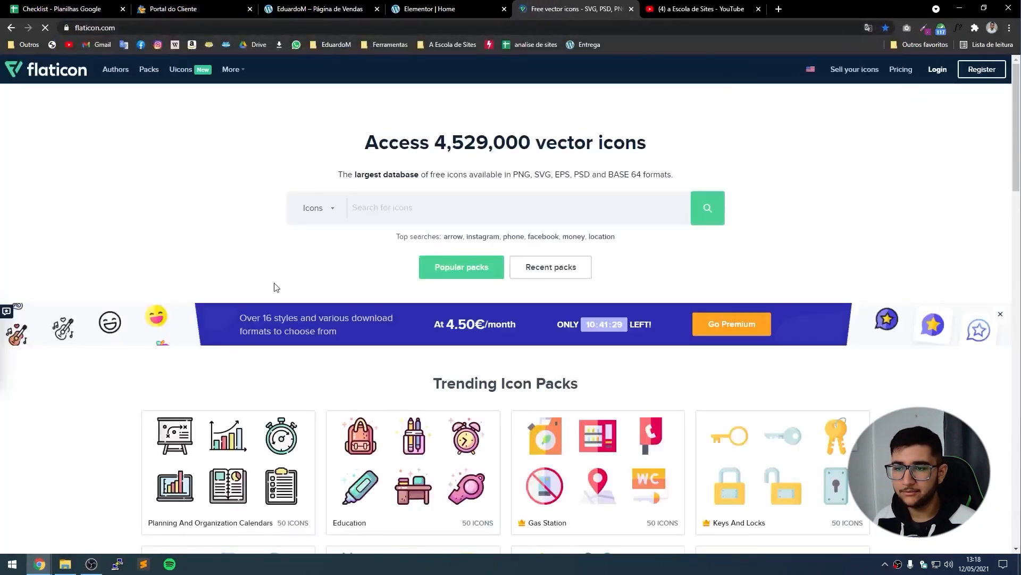
left_click(382, 205)
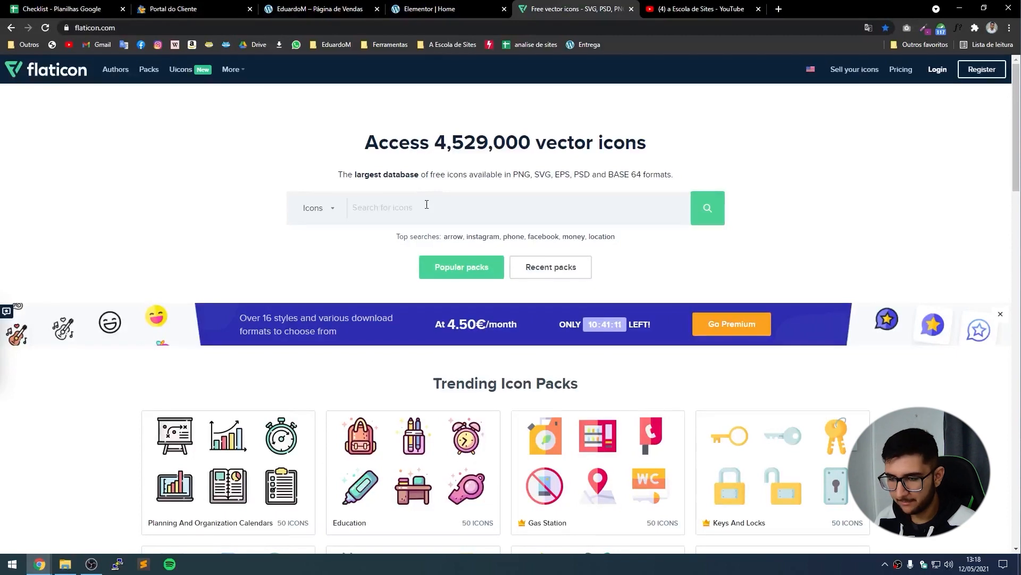
type("cash")
key("Return")
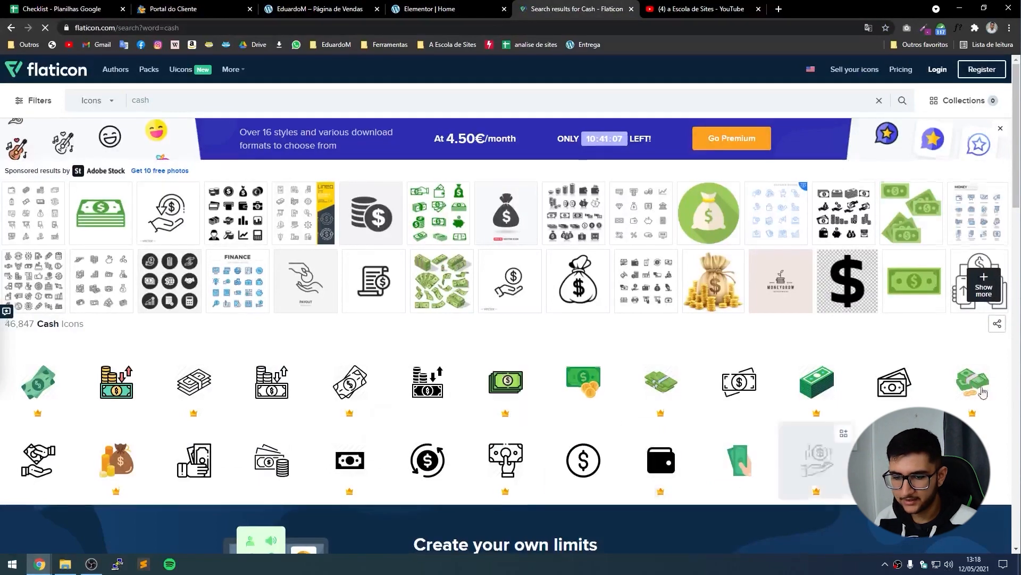
scroll(703, 274, "down", 3)
scroll(703, 274, "up", 3)
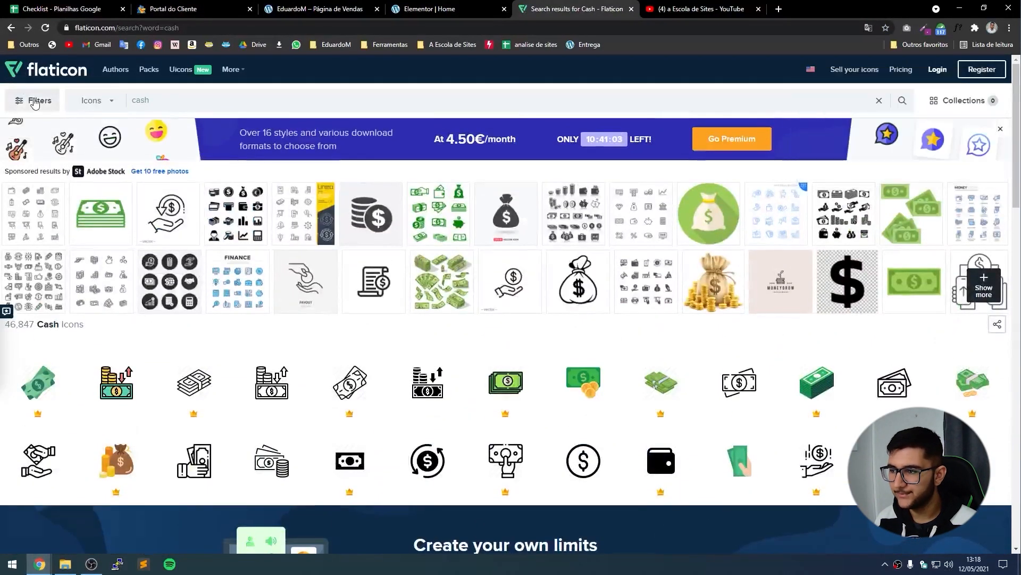
Filter the cash results to License Free and Style Black filled.
left_click(33, 100)
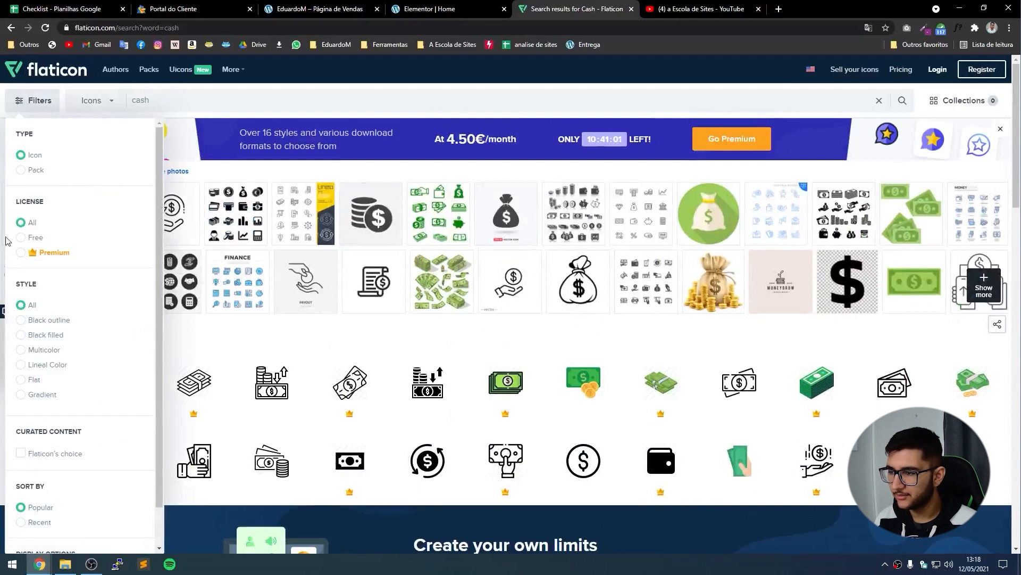
left_click(21, 237)
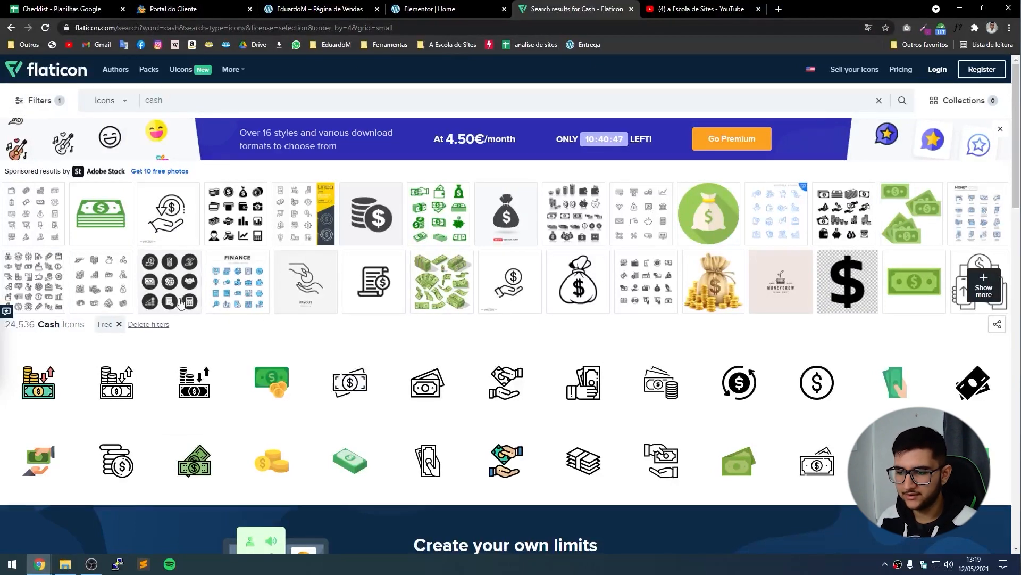
left_click(35, 100)
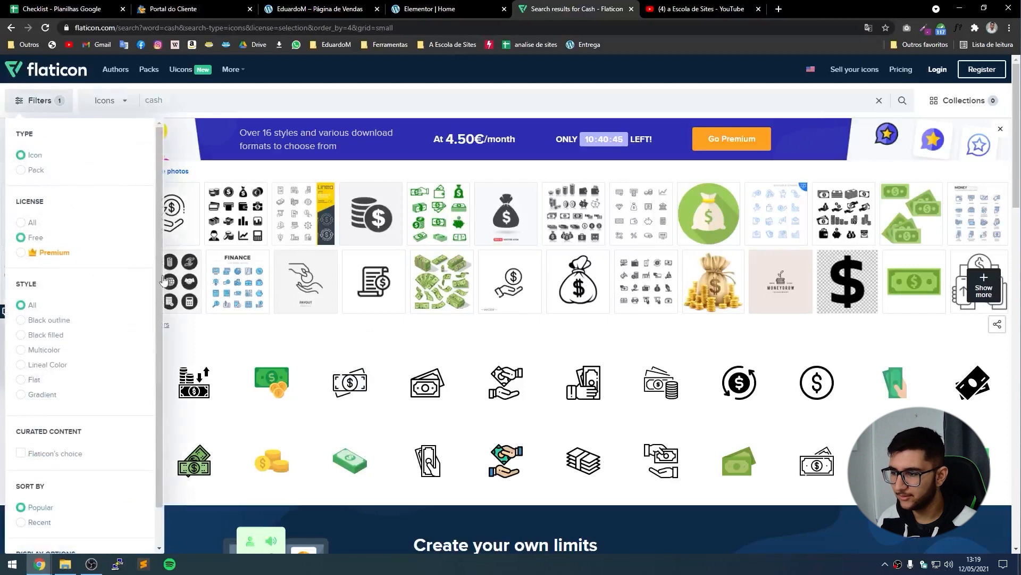
left_click(53, 334)
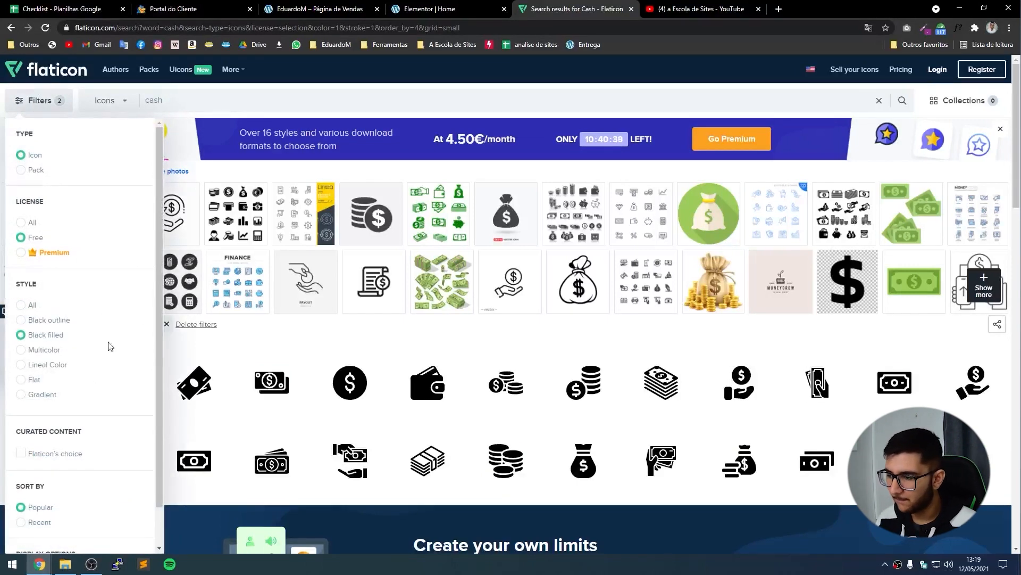
left_click(235, 100)
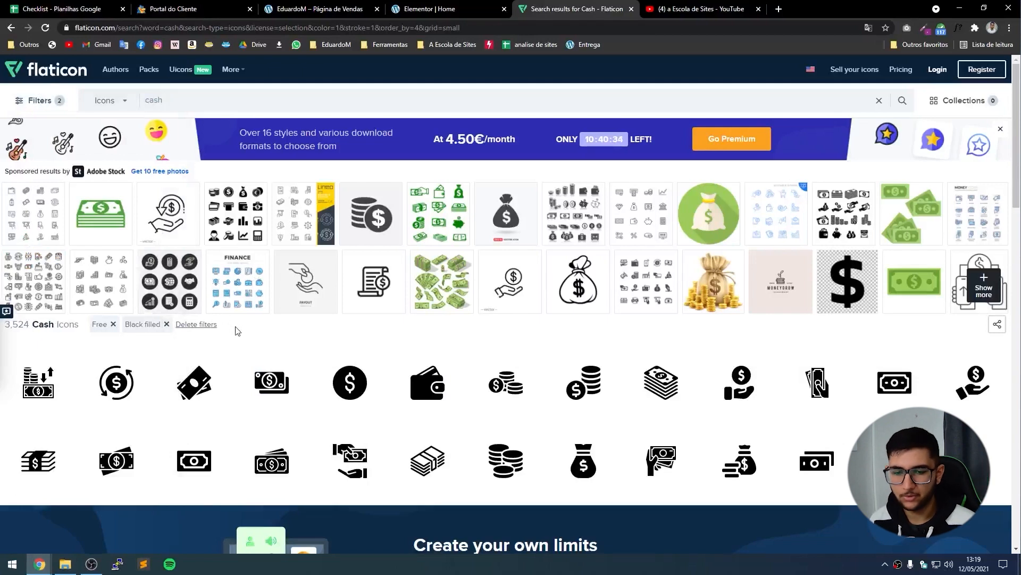
scroll(502, 433, "down", 3)
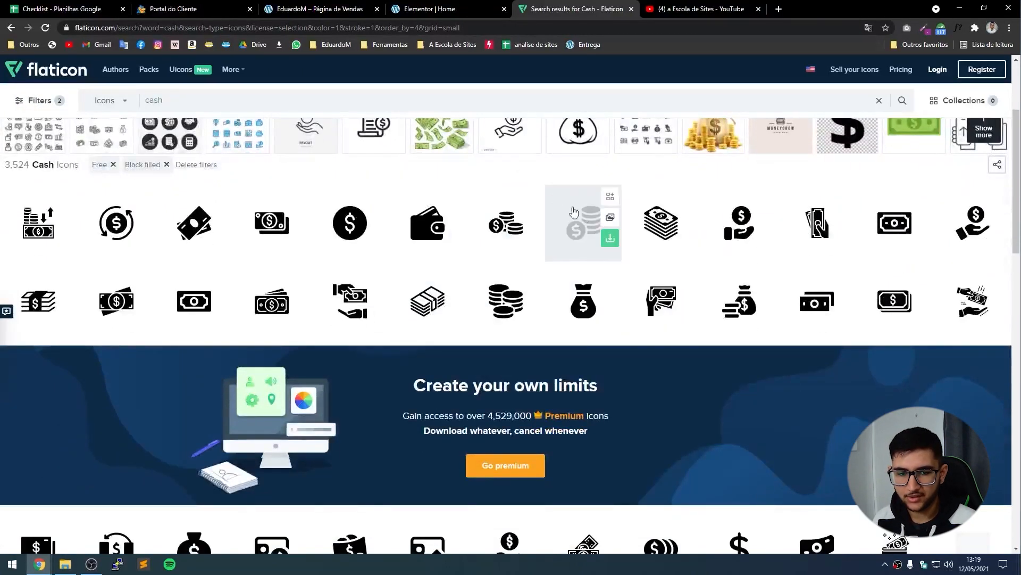
Open the black Money Bag icon's page, then go to the Flaticon login to edit it.
left_click(313, 9)
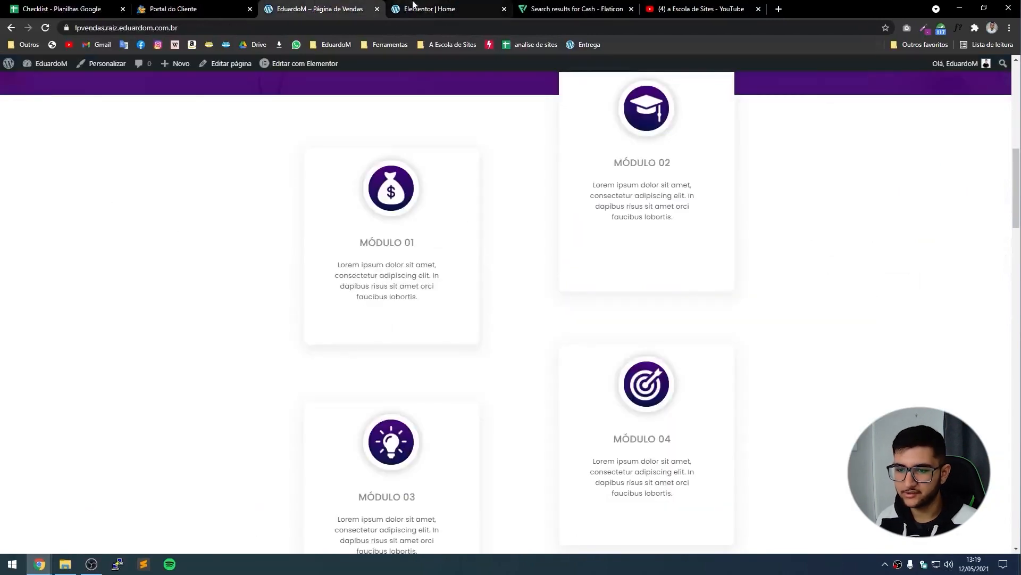
left_click(562, 7)
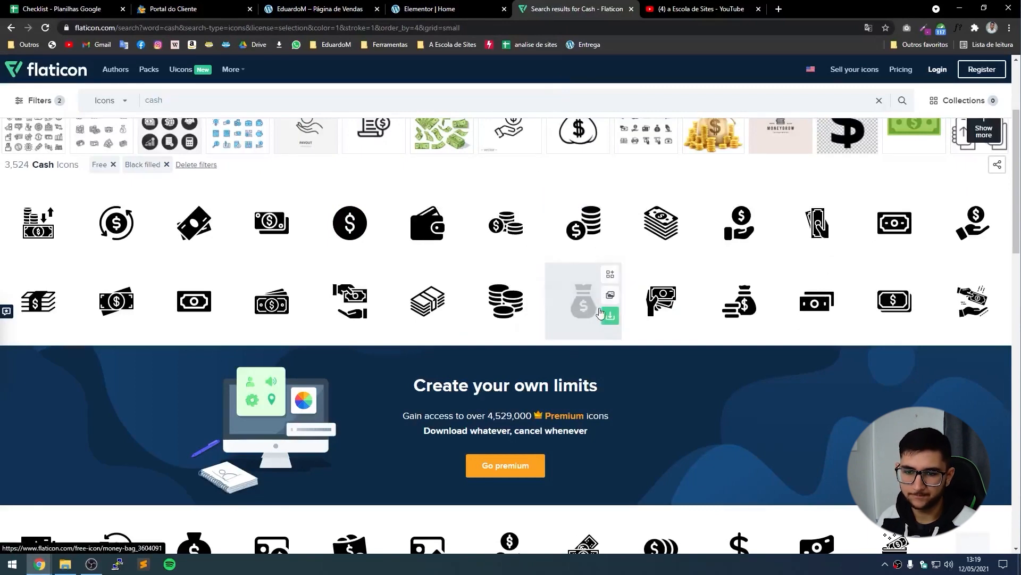
left_click(581, 306)
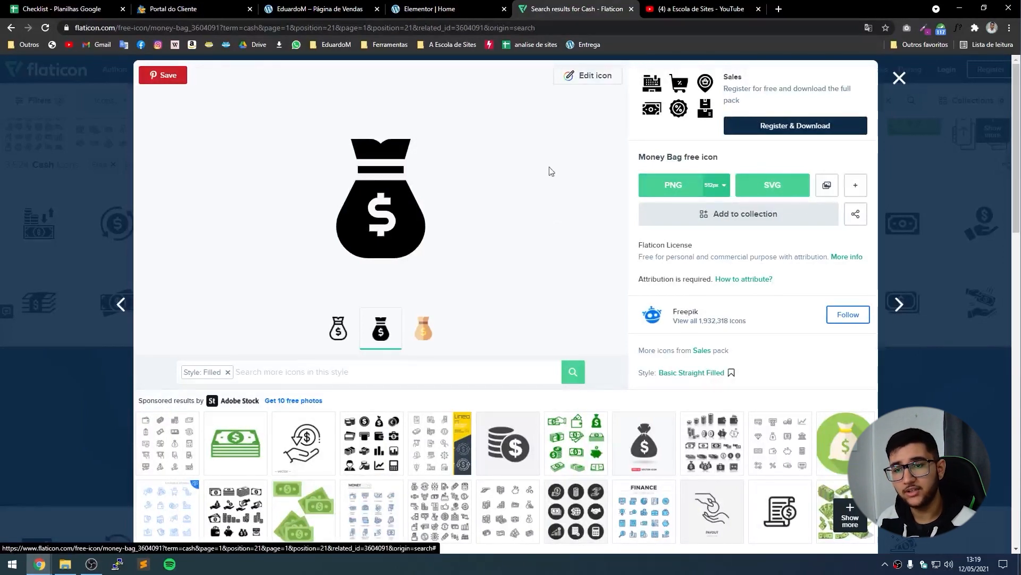
left_click(483, 4)
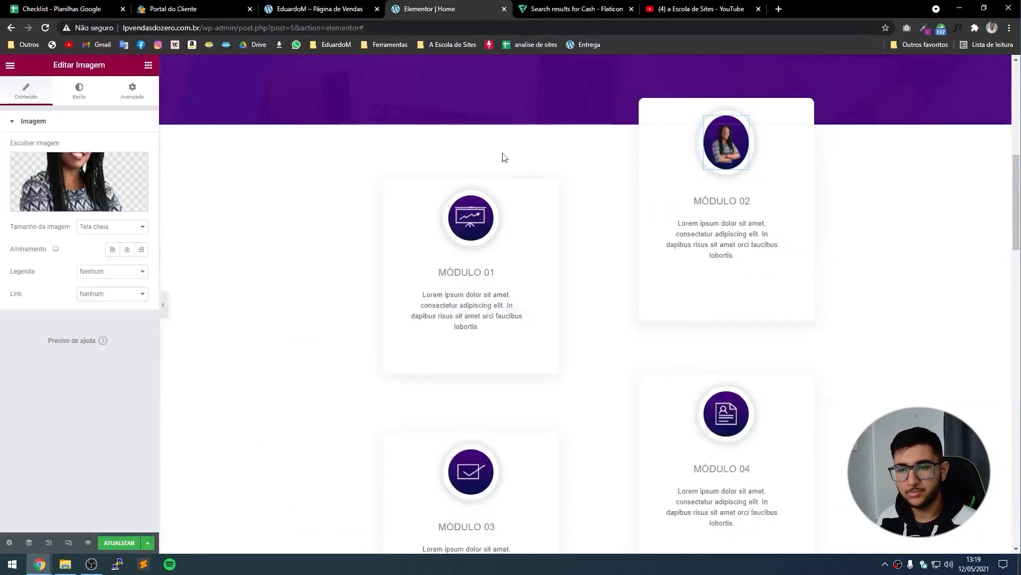
left_click(550, 6)
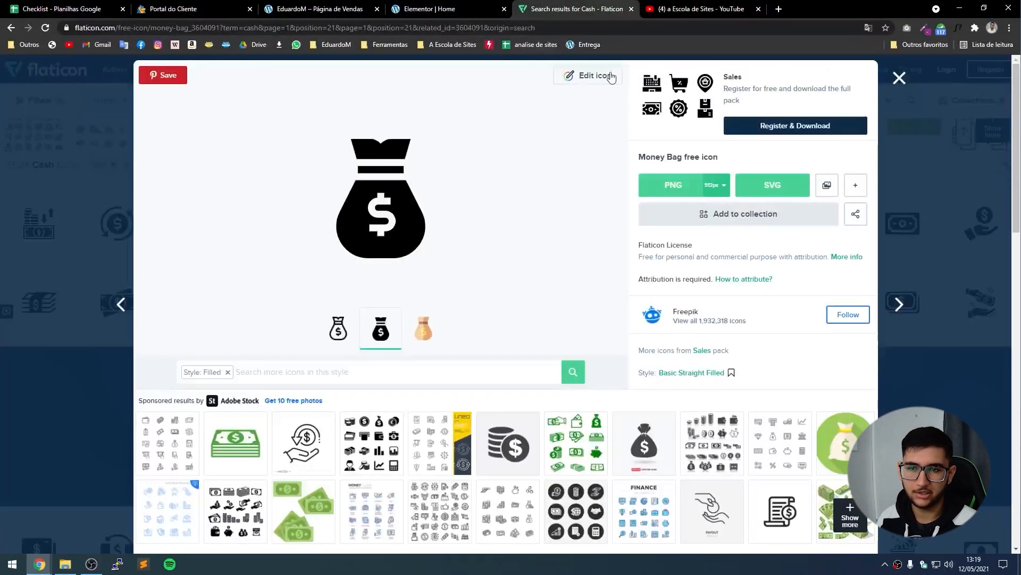
left_click(589, 77)
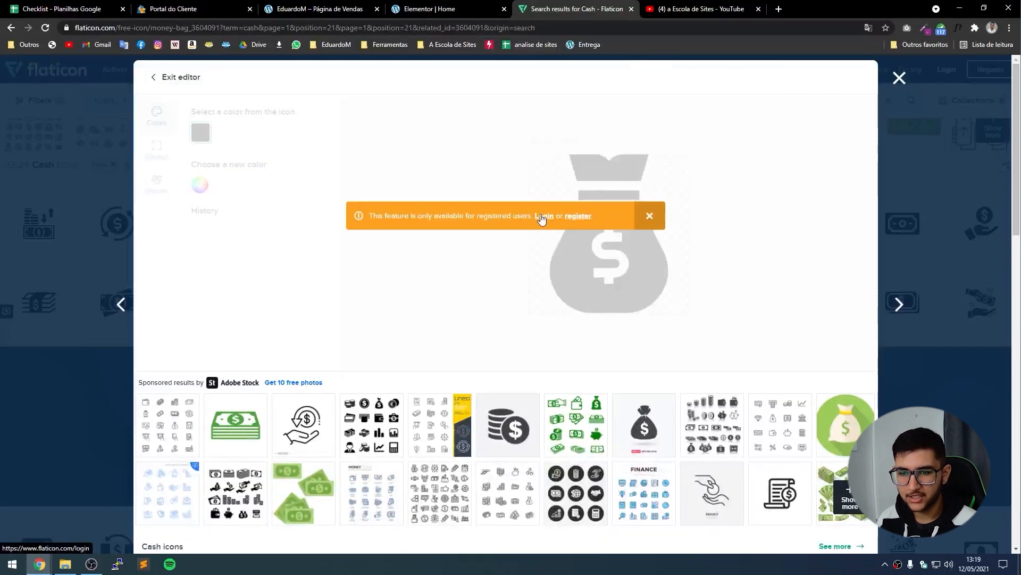
left_click(544, 217)
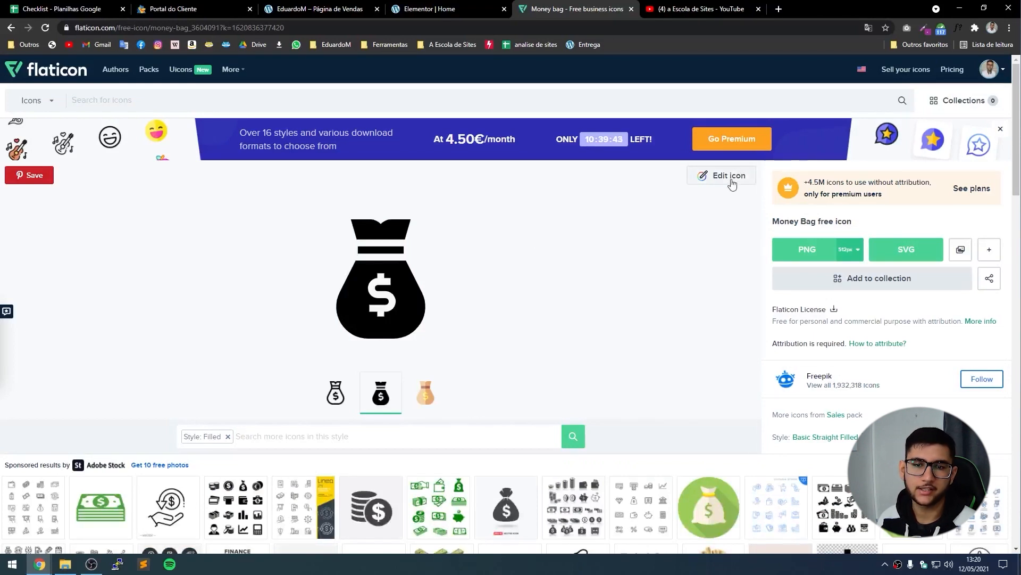
Recolour the Money Bag icon white in Flaticon's icon editor.
left_click(732, 184)
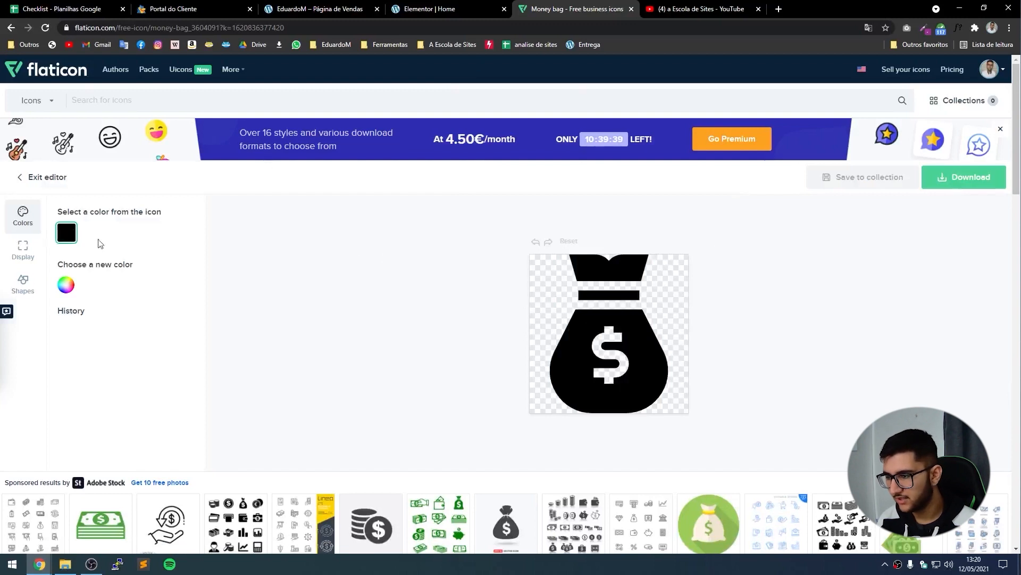
left_click(64, 283)
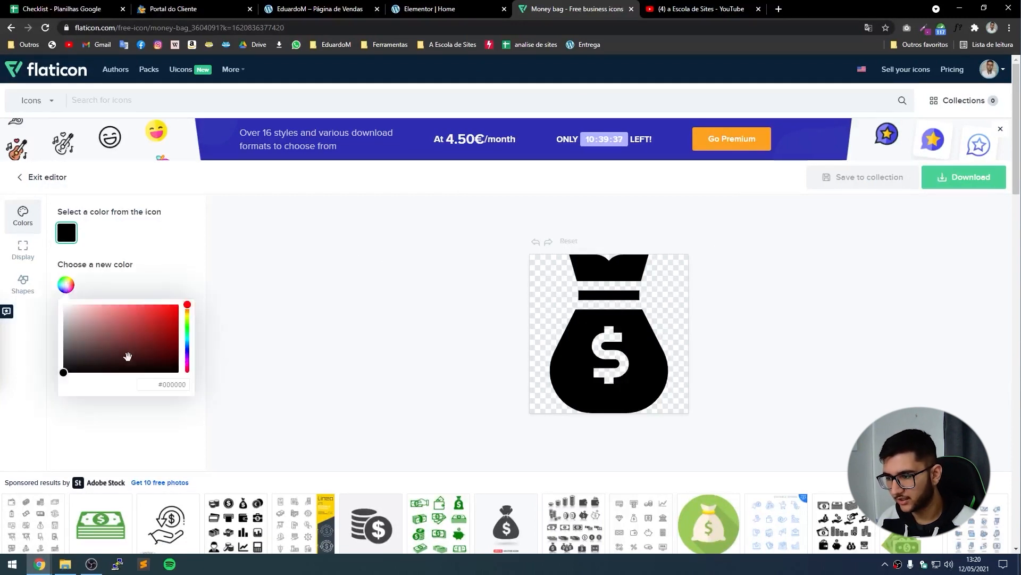
left_click_drag(128, 355, 64, 306)
left_click(340, 261)
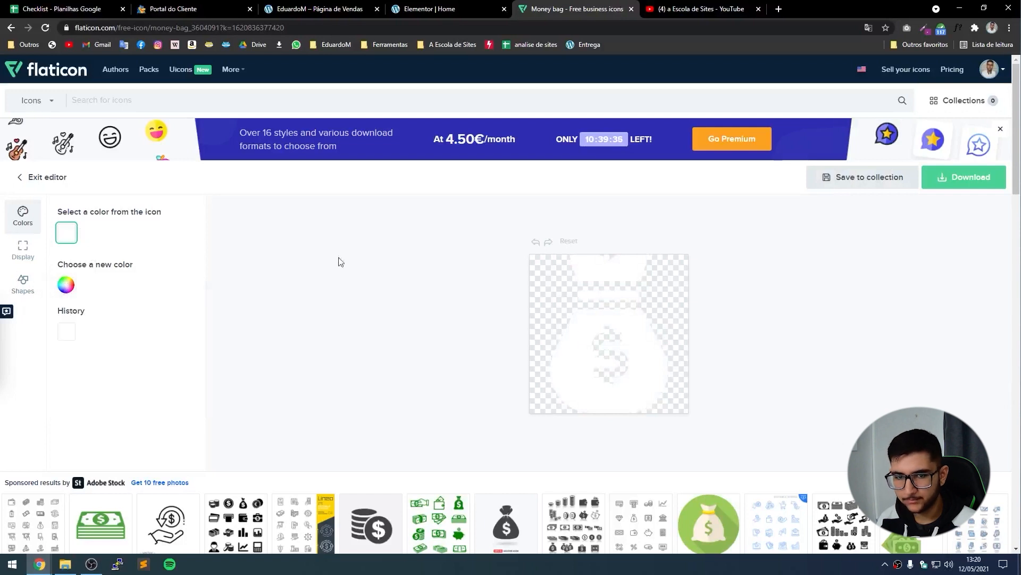
Download the icon as a 512px PNG, save it as money-bag.png, and return to Elementor.
left_click(969, 181)
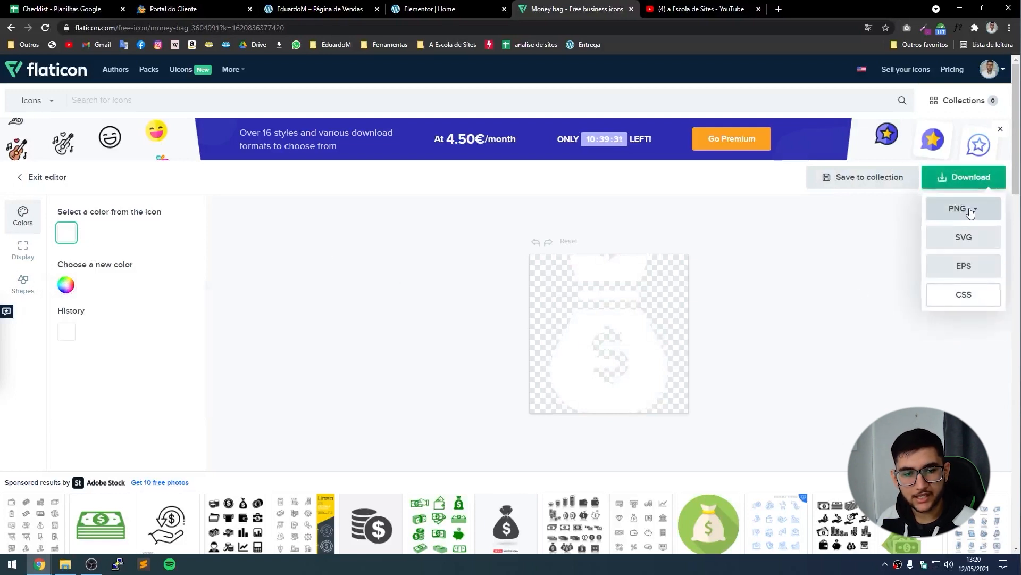
left_click(969, 211)
left_click(939, 325)
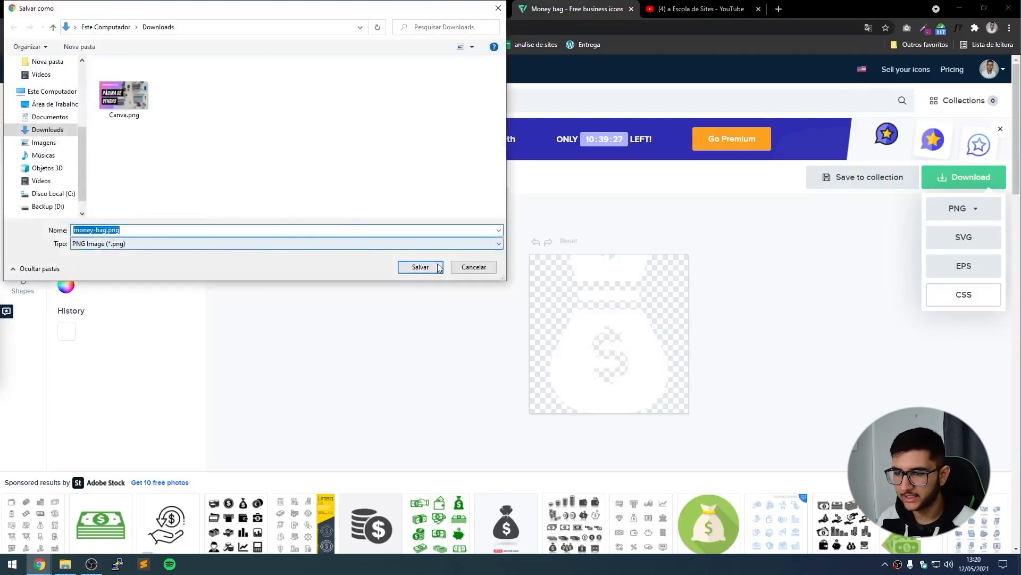
left_click(419, 267)
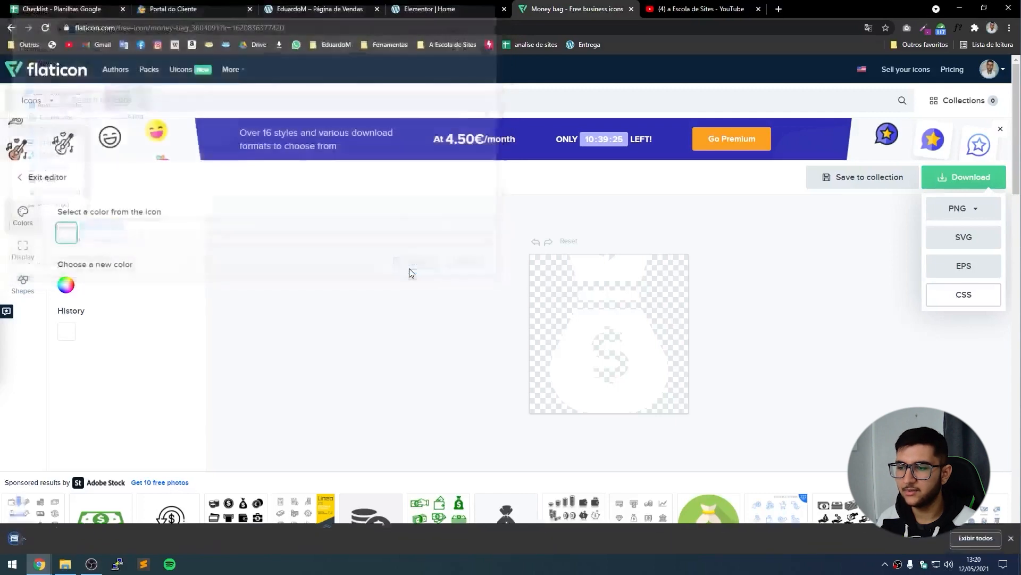
left_click(423, 9)
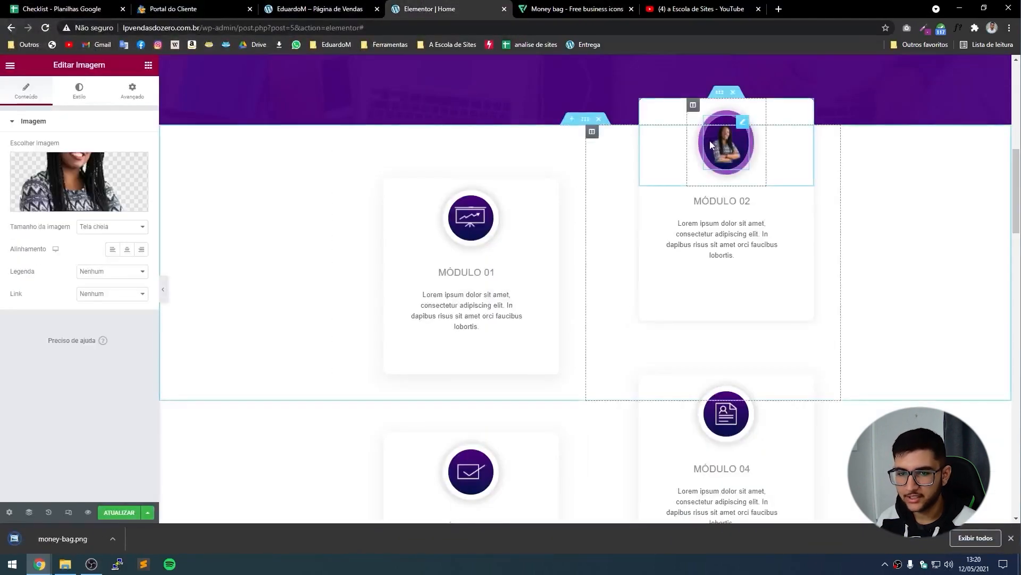
Upload money-bag.png to the media library and insert it as the Módulo 02 image.
left_click(78, 181)
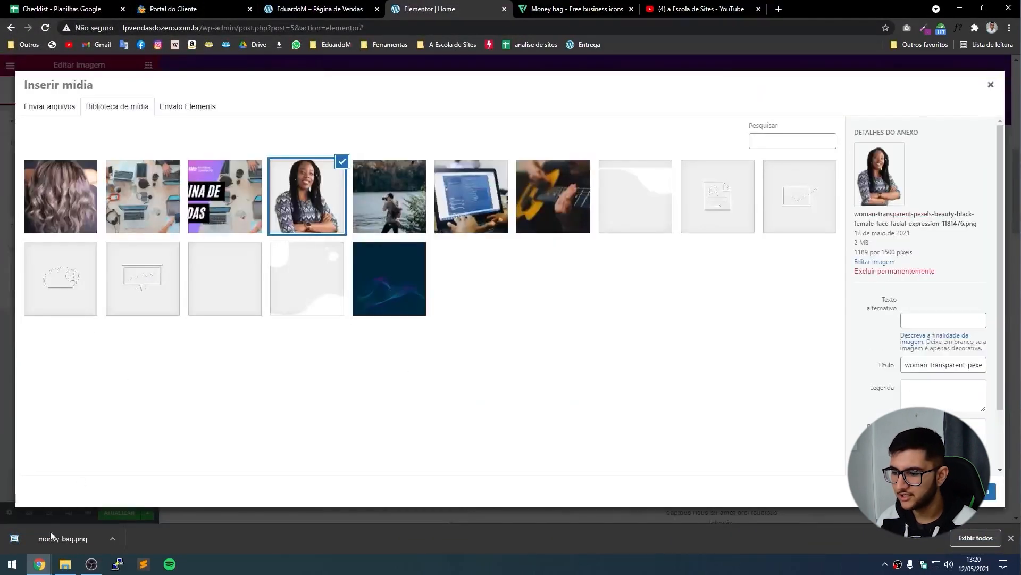
left_click_drag(50, 531, 372, 319)
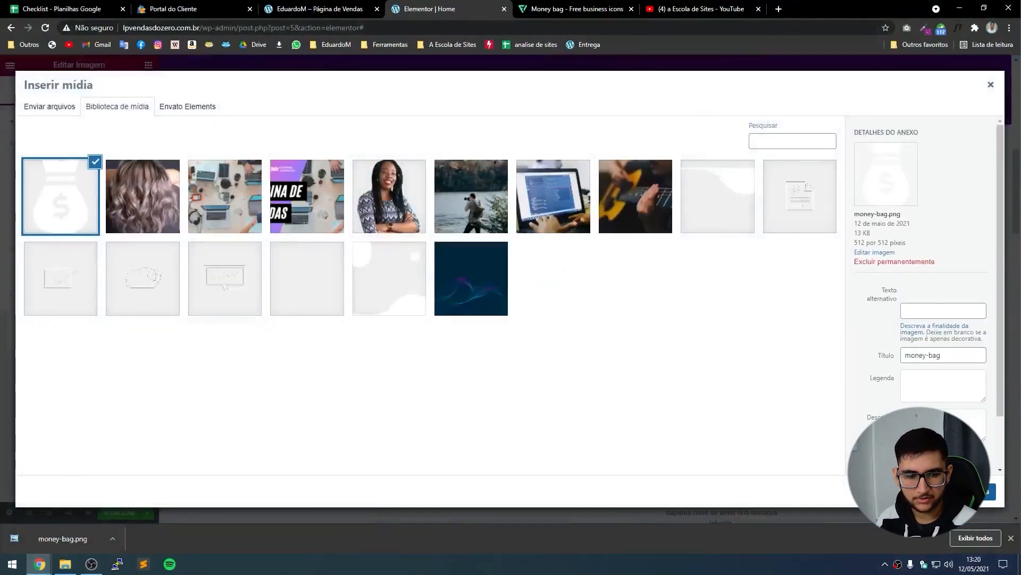
left_click(989, 491)
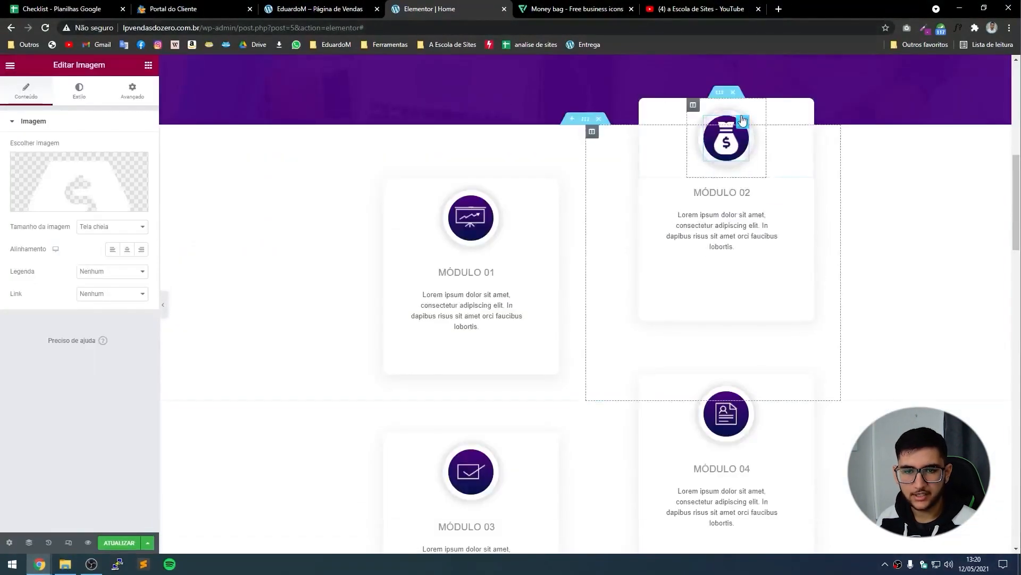
Preview the module cards with the panel hidden, then bring the editing panel back.
left_click(162, 304)
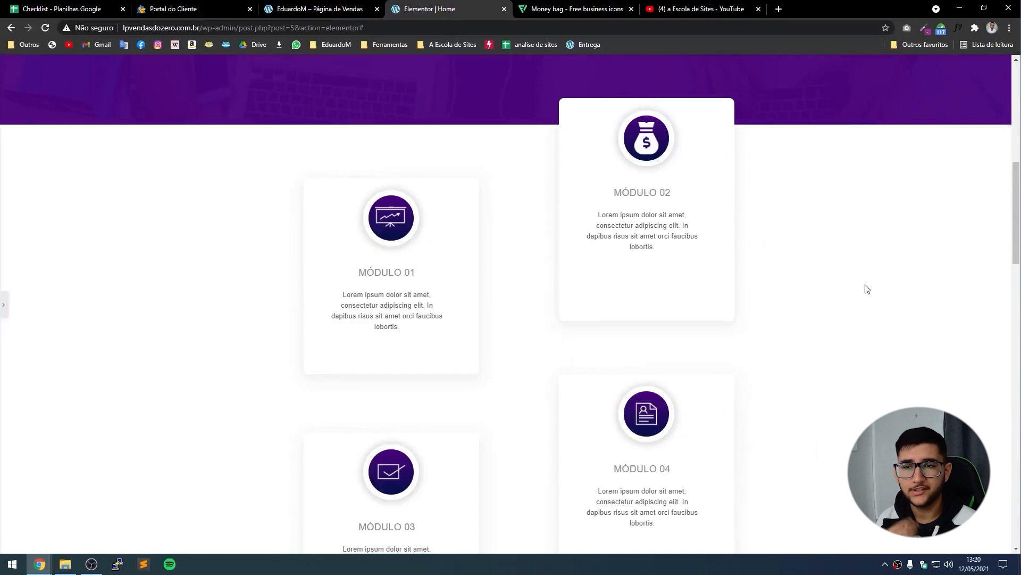
scroll(565, 261, "down", 1)
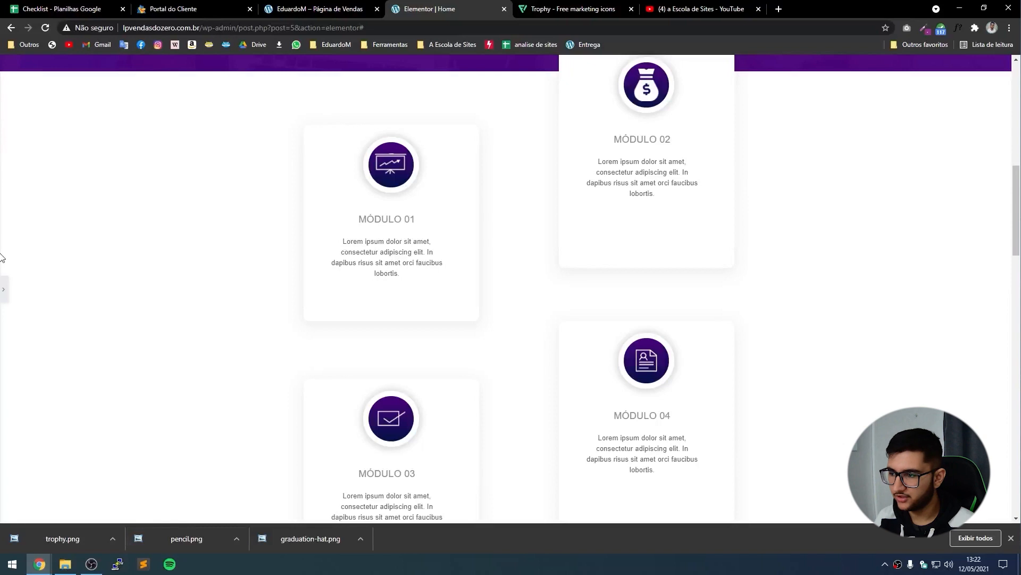
left_click(4, 289)
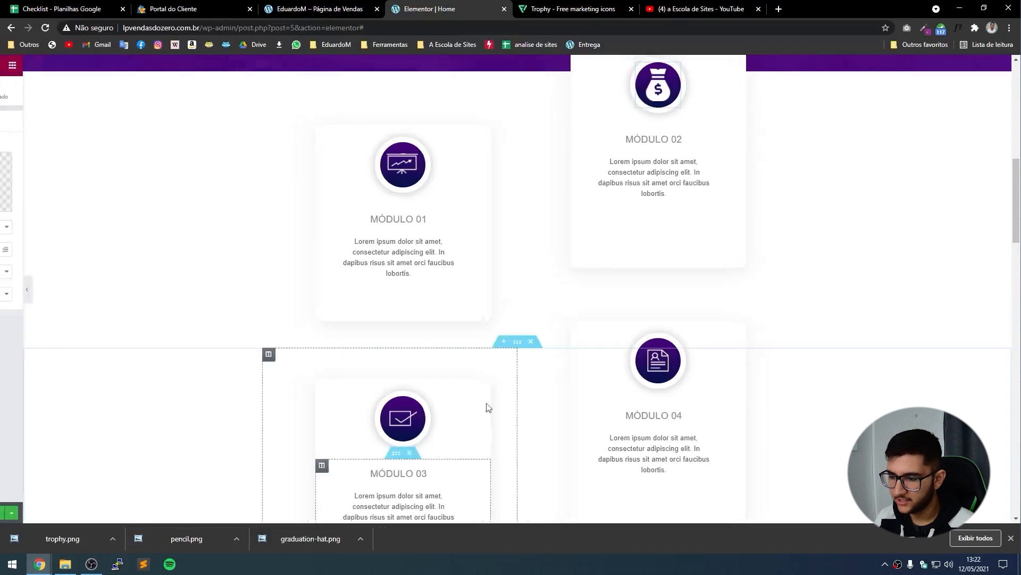
Upload the trophy, pencil and graduation-hat PNGs and set the pencil as Módulo 01's icon.
left_click(470, 165)
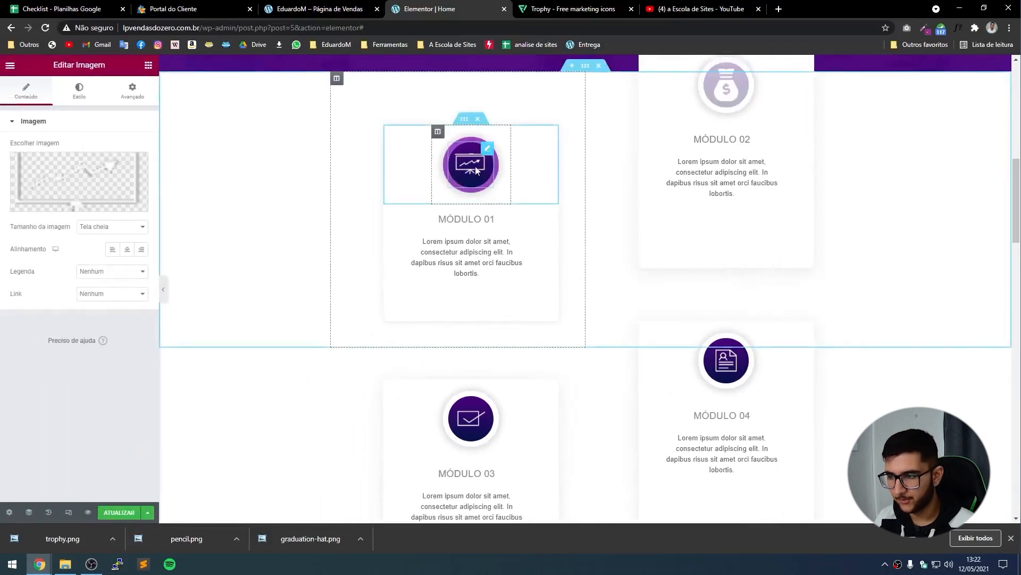
left_click(88, 200)
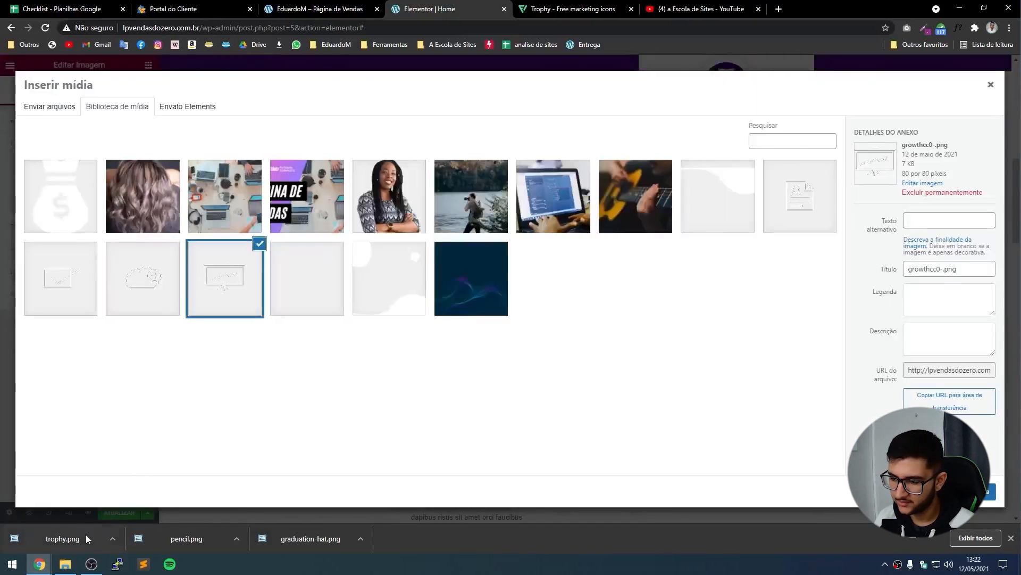
mouse_move(85, 534)
left_mouse_down()
mouse_move(121, 359)
mouse_move(187, 521)
mouse_move(202, 520)
mouse_move(240, 383)
left_mouse_up()
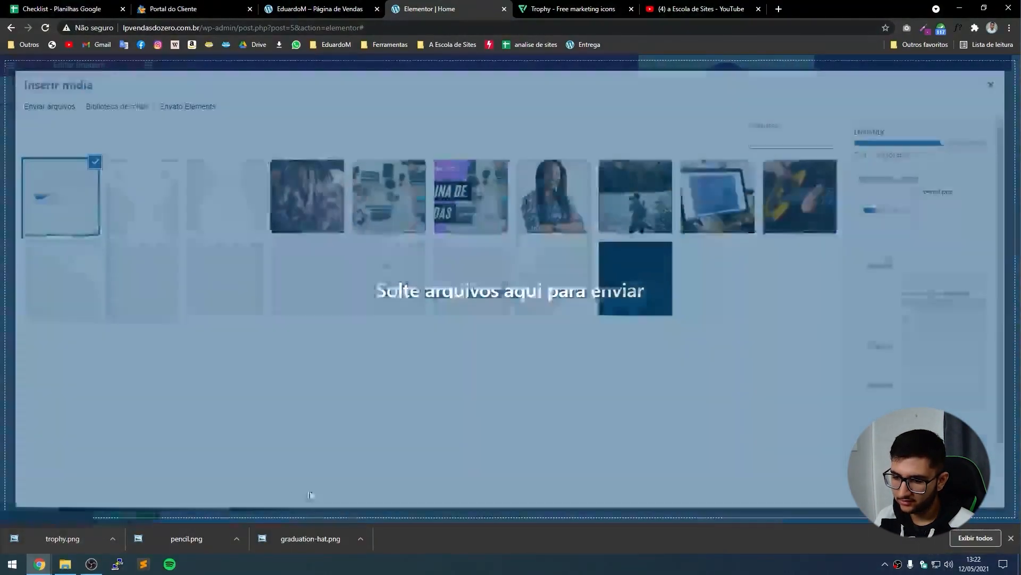
left_click_drag(310, 536, 326, 131)
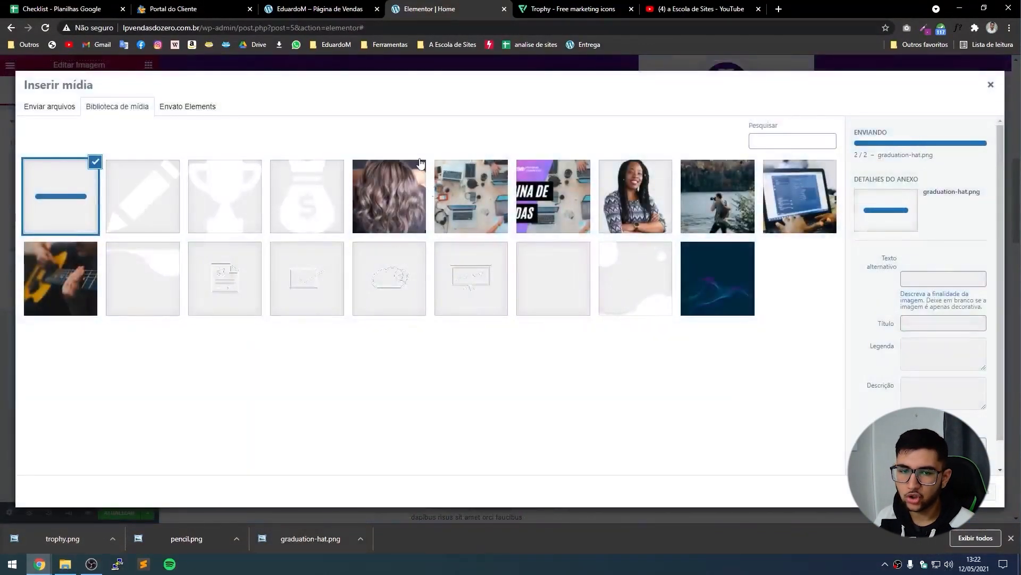
left_click(165, 203)
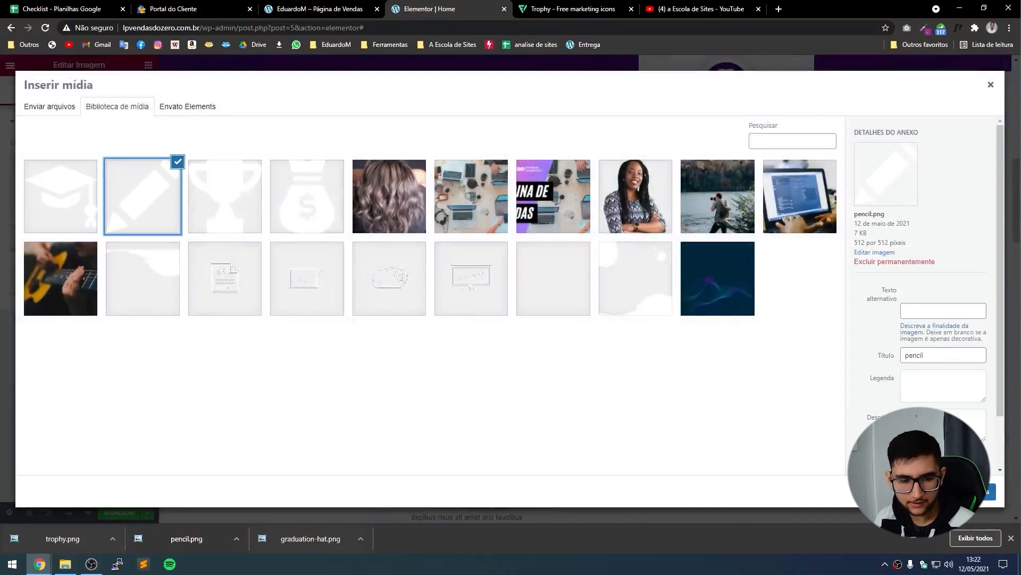
left_click(987, 491)
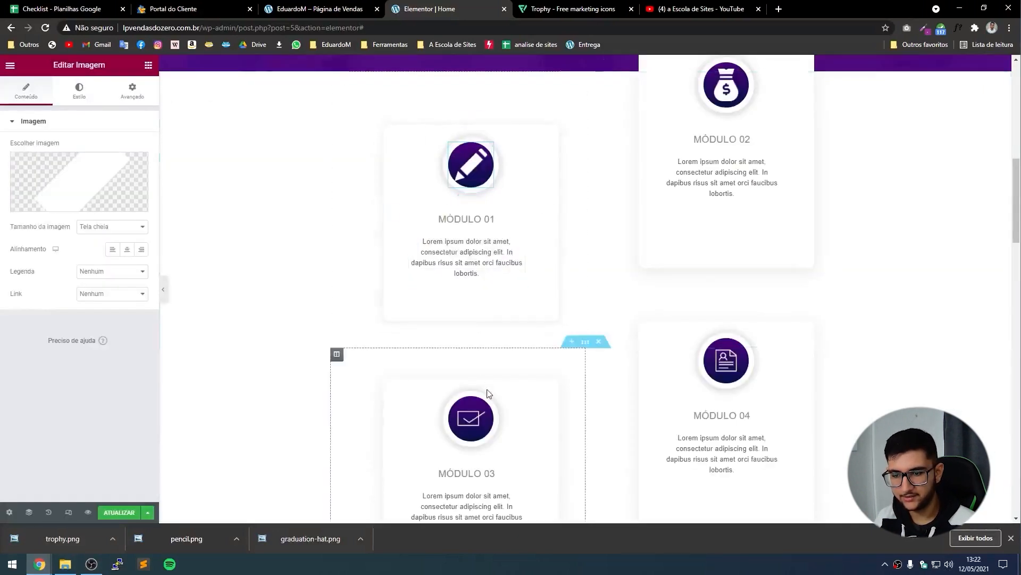
Set the graduation hat as Módulo 03's icon and the trophy as Módulo 04's icon.
left_click(476, 419)
left_click(85, 182)
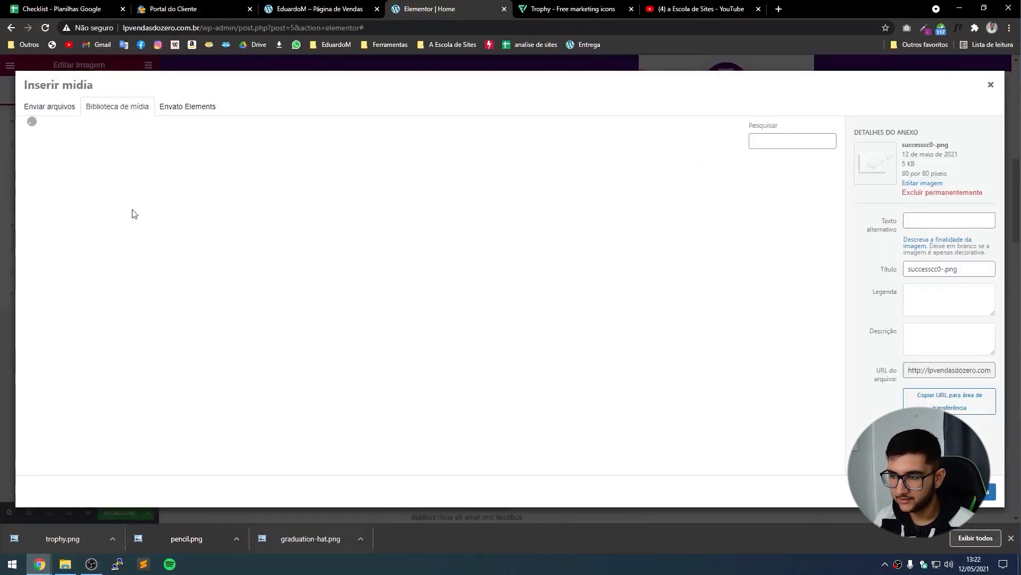
left_click(61, 195)
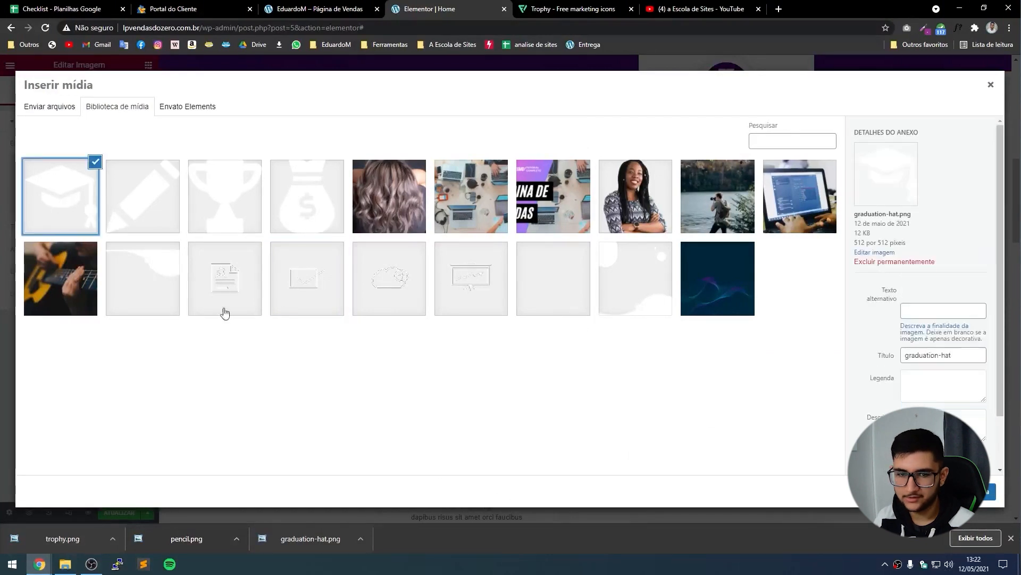
left_click(987, 491)
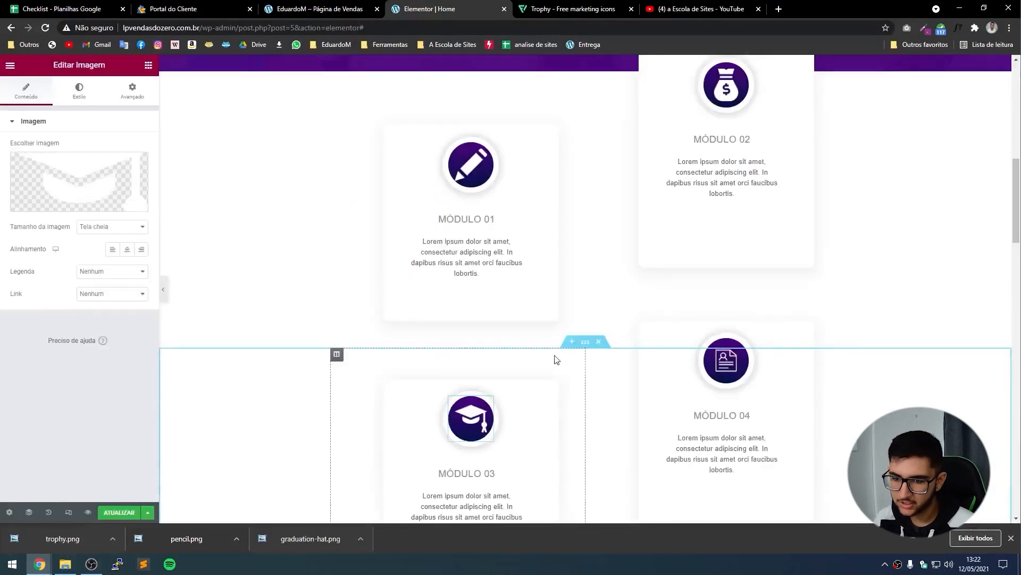
left_click(723, 365)
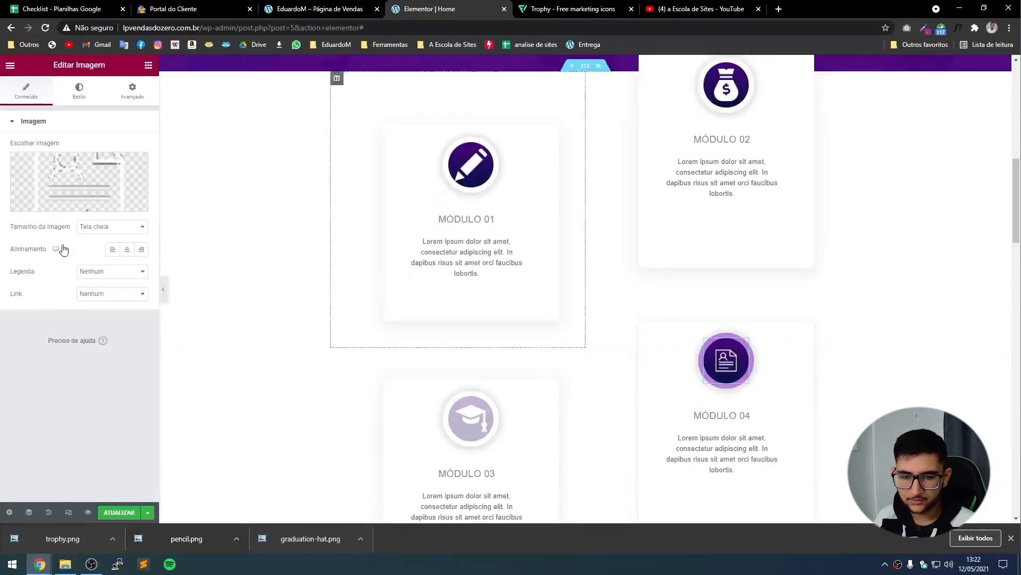
left_click(78, 181)
left_click(267, 217)
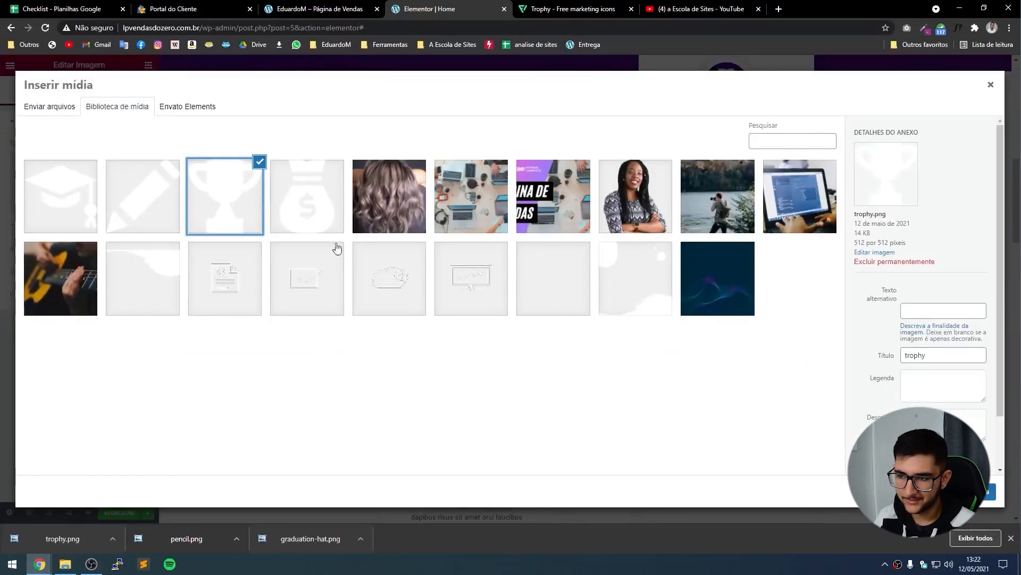
left_click(968, 491)
Preview the page with the panel hidden and compare the trophy icon on Flaticon.
left_click(1010, 538)
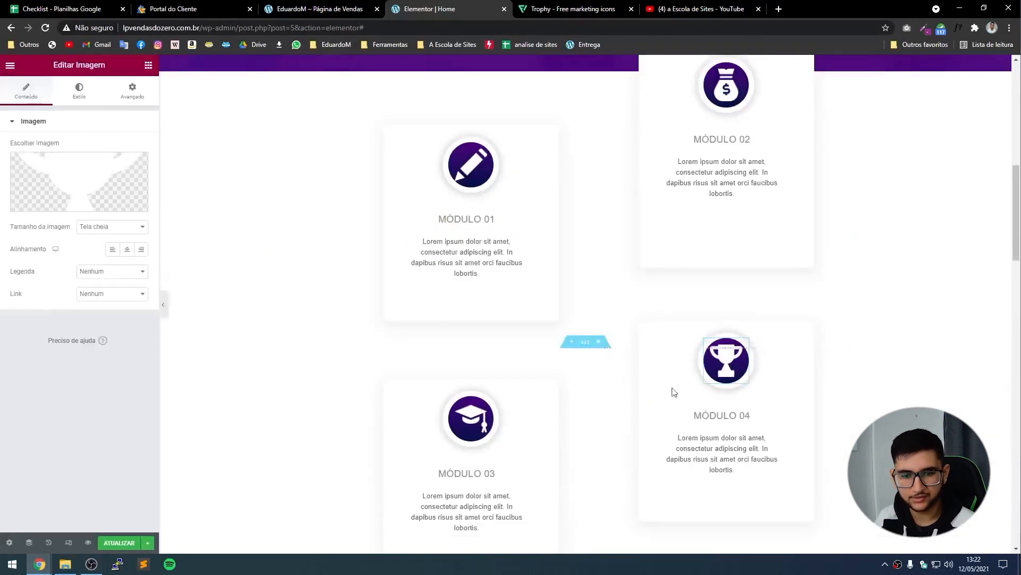
left_click(163, 304)
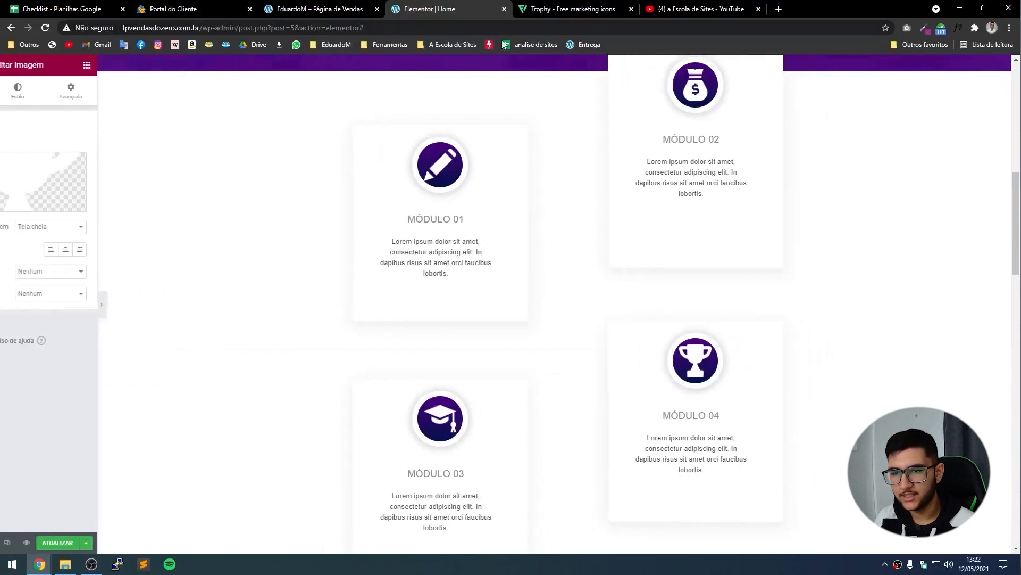
scroll(532, 239, "down", 1)
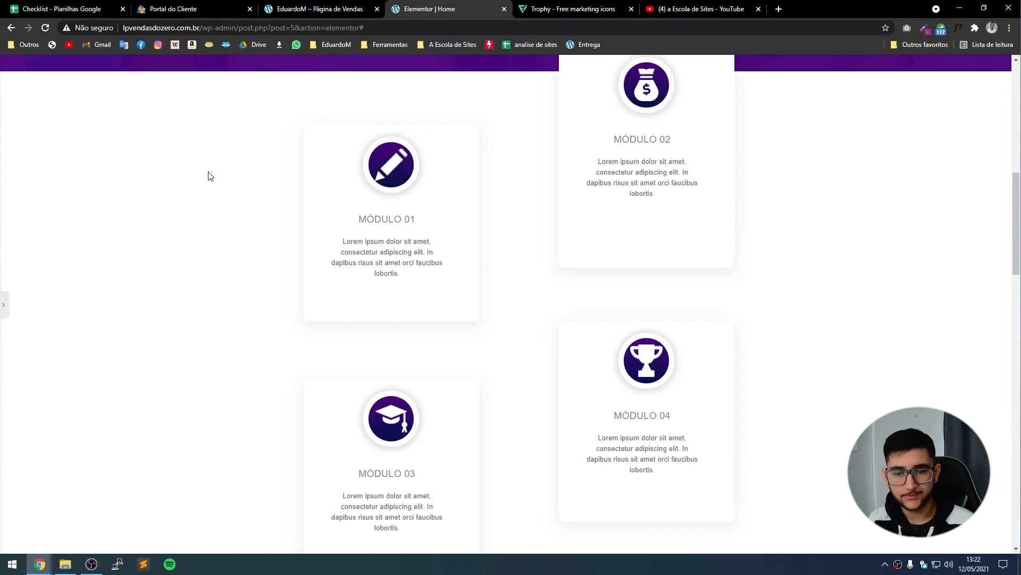
left_click(523, 8)
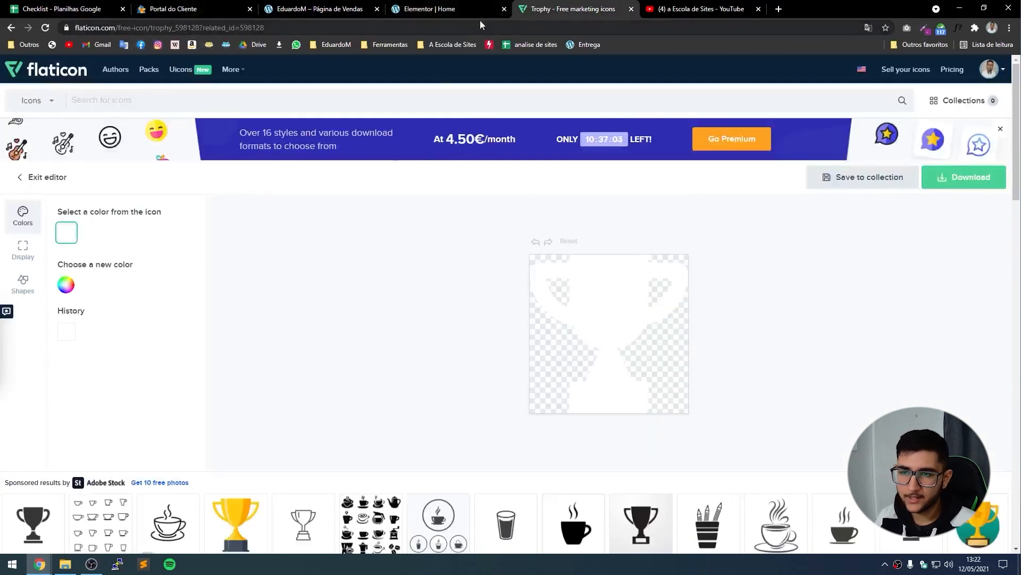
left_click(424, 8)
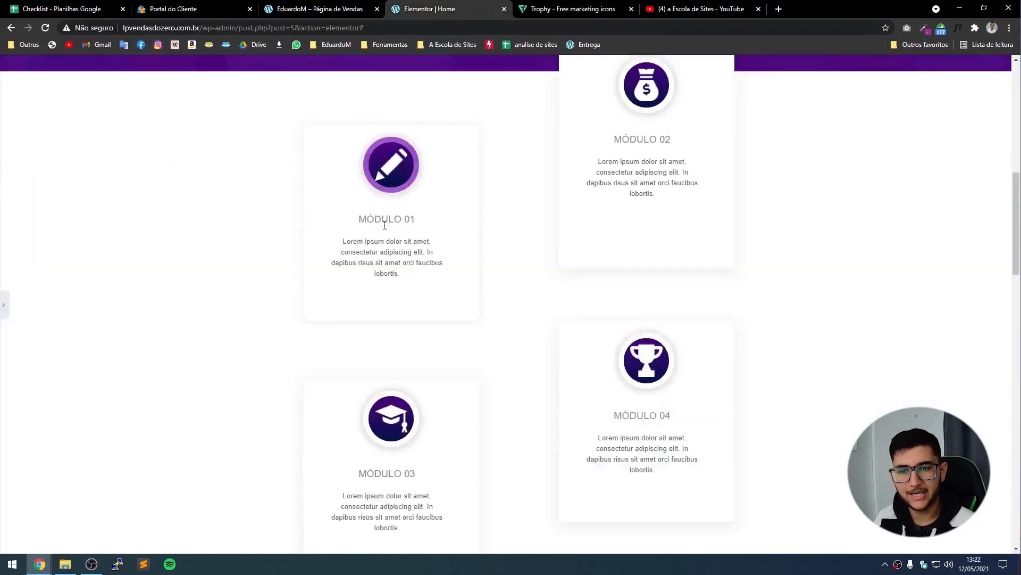
Replace the section heading with 'Receba bonûs exclusivos!' copied from the reference page.
scroll(337, 203, "down", 7)
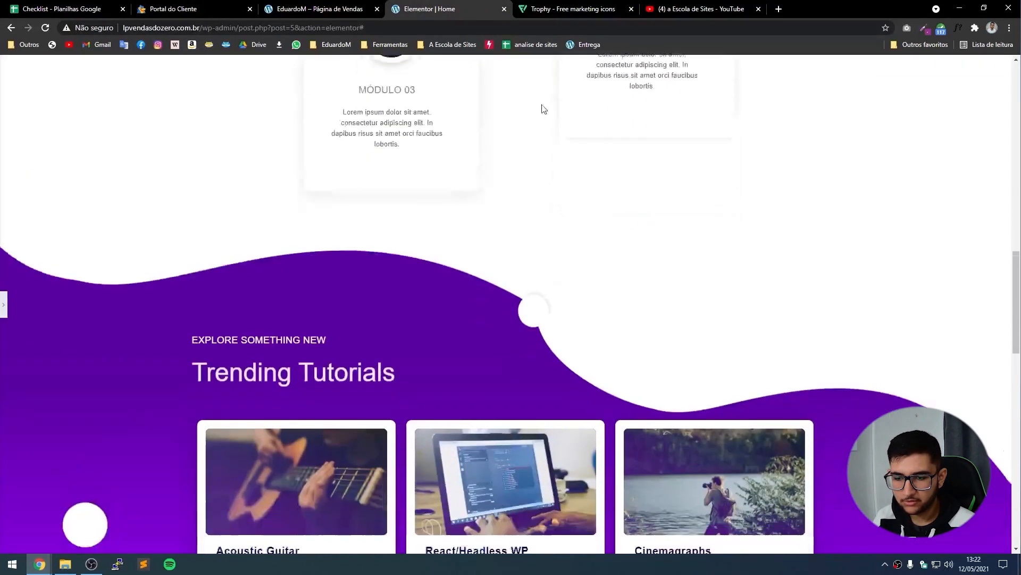
scroll(543, 108, "down", 4)
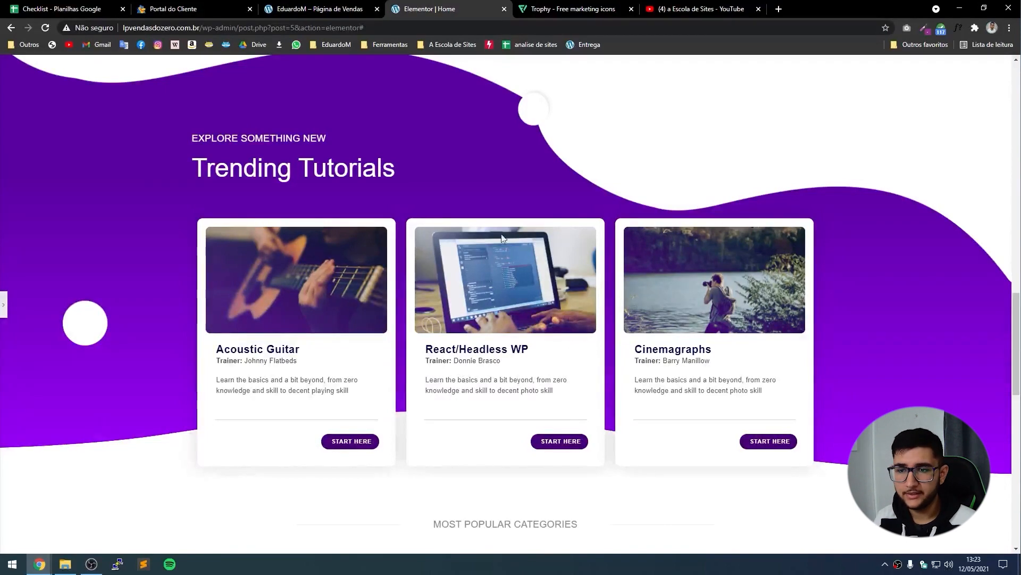
key("ctrl+p")
left_click(314, 8)
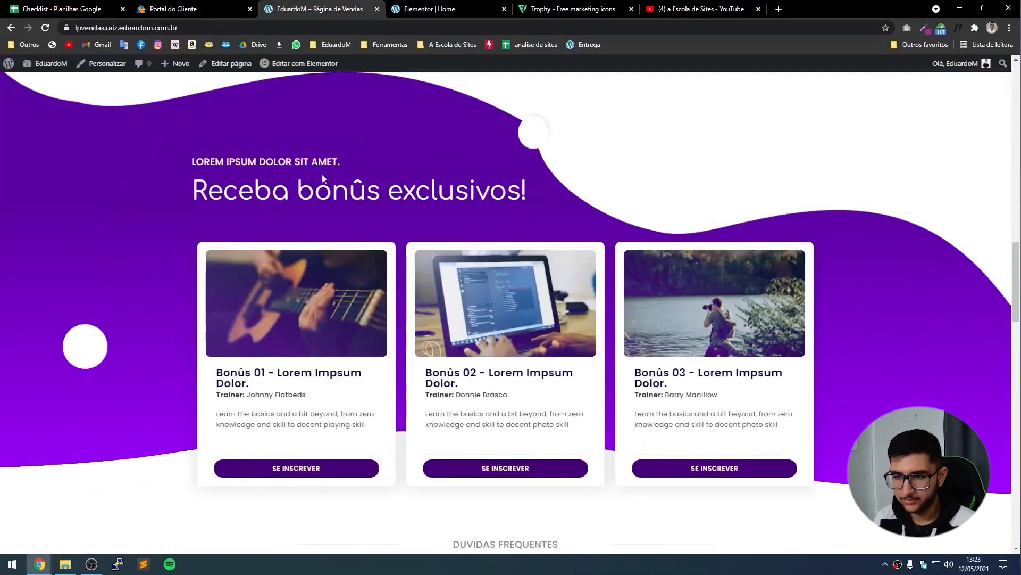
left_click_drag(536, 202, 184, 183)
left_click(429, 6)
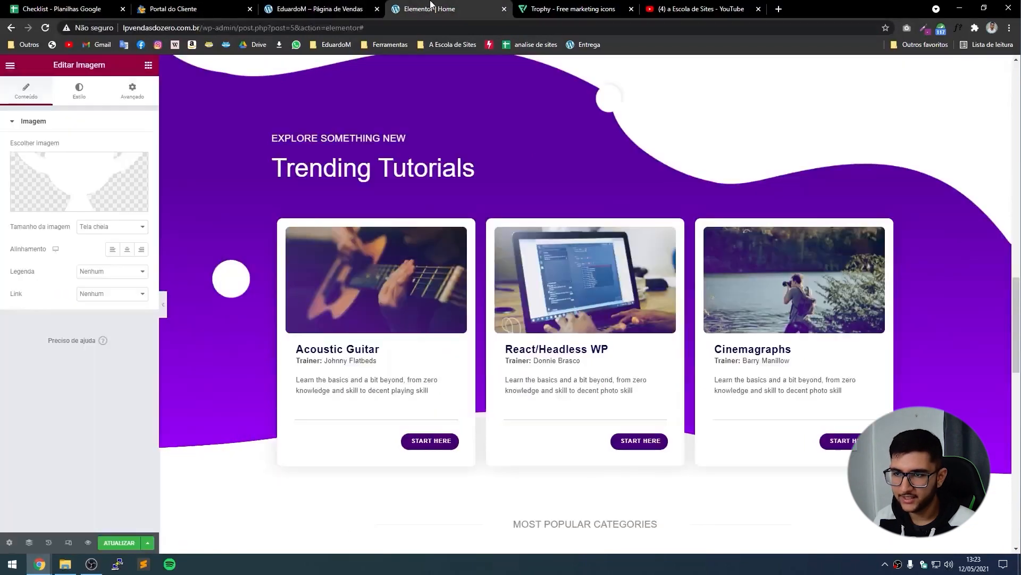
type("Receba bonûs exclusivos!")
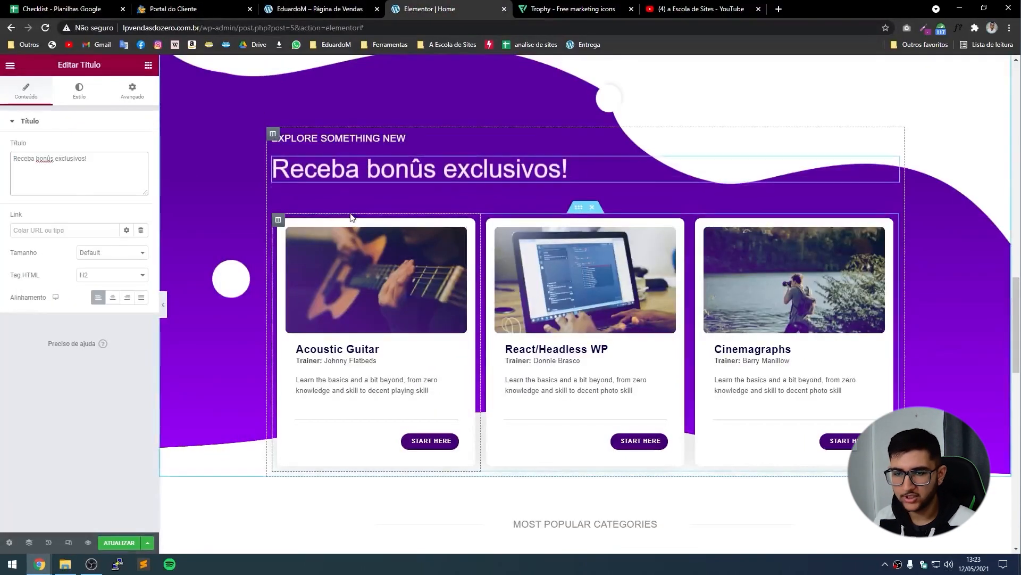
Replace the 'Explore something new' line above it with 'LOREM IPSUM DOLOR SIT AMET.'.
left_click(313, 8)
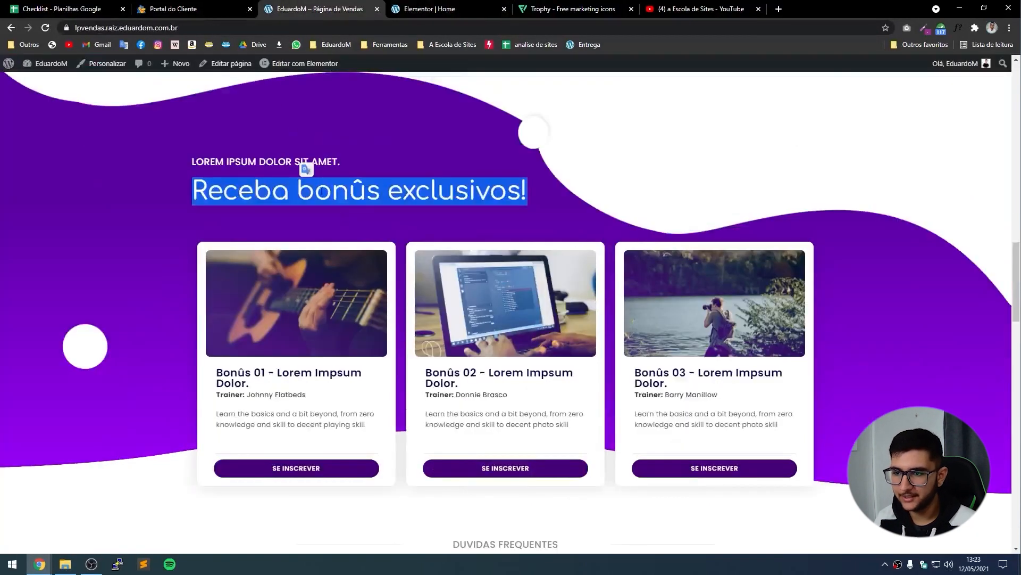
triple_click(271, 161)
key("ctrl+c")
left_click(455, 6)
left_click(298, 134)
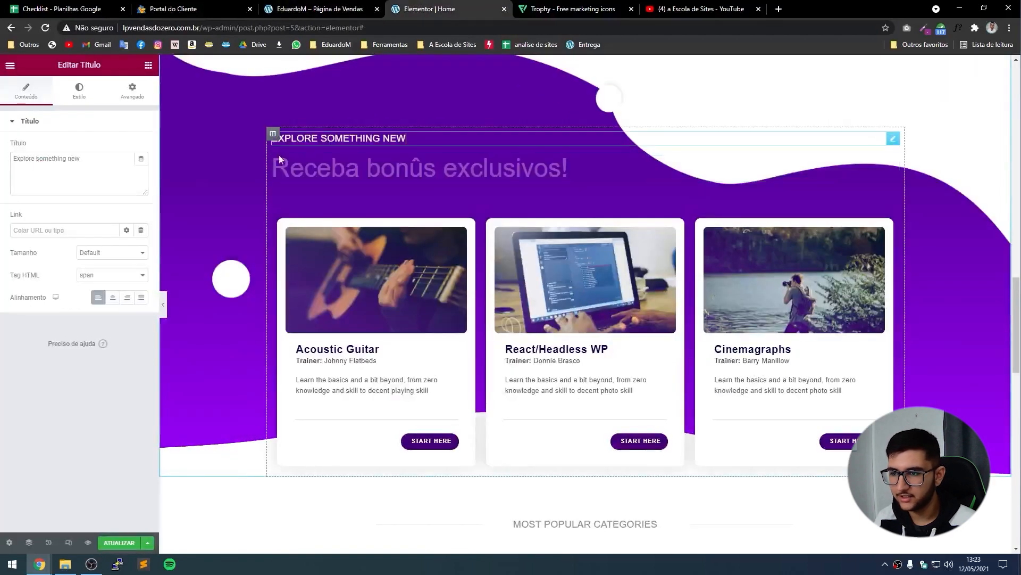
triple_click(126, 170)
key("ctrl+v")
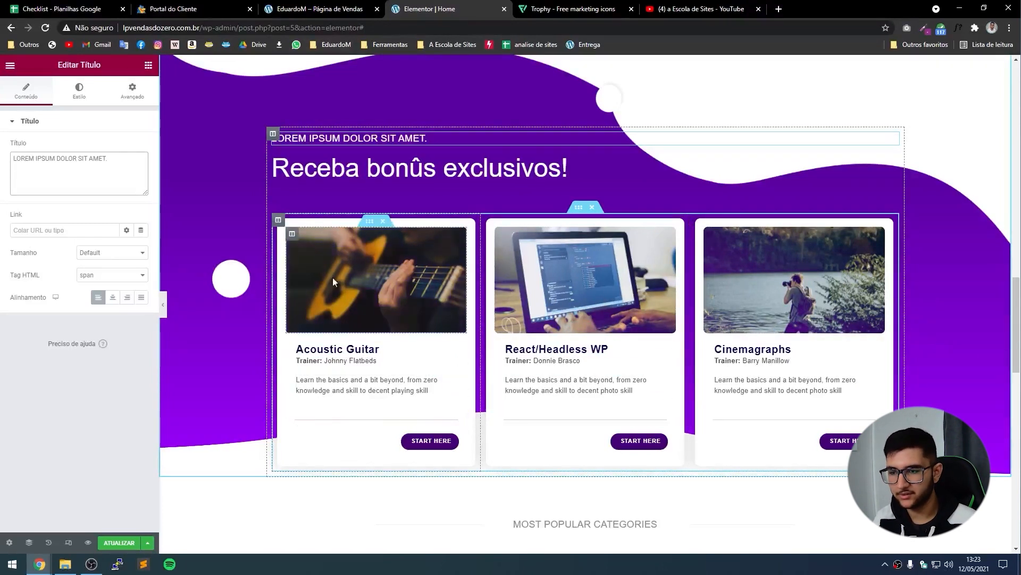
left_click(292, 234)
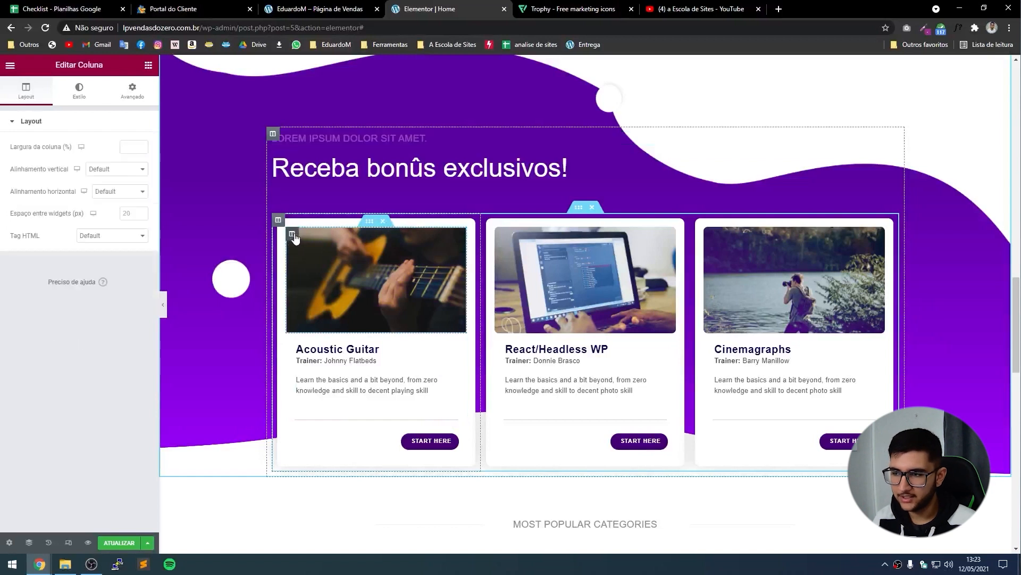
Try the hair photo as the first card's column background image.
left_click(79, 91)
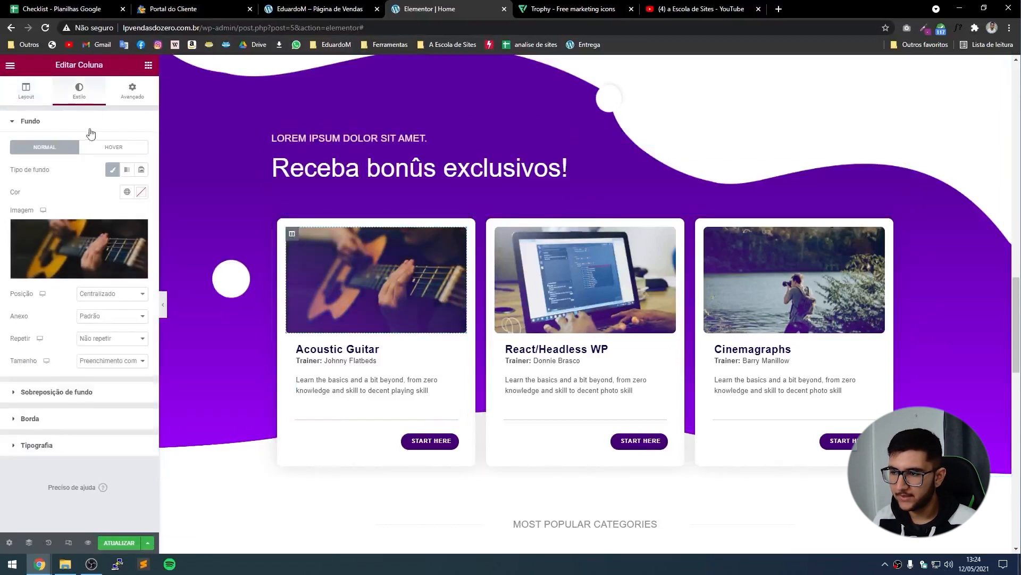
left_click(76, 245)
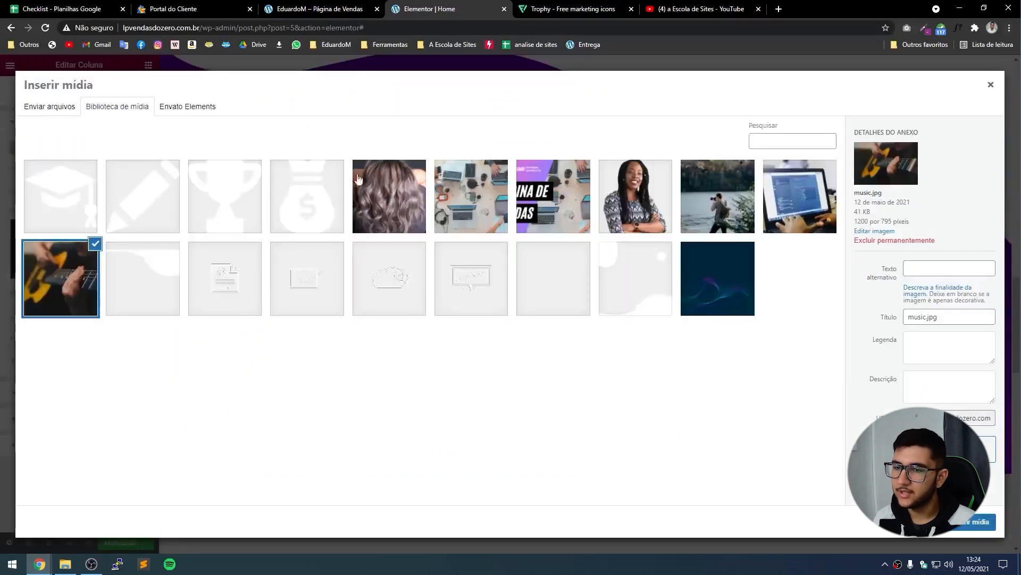
left_click(399, 176)
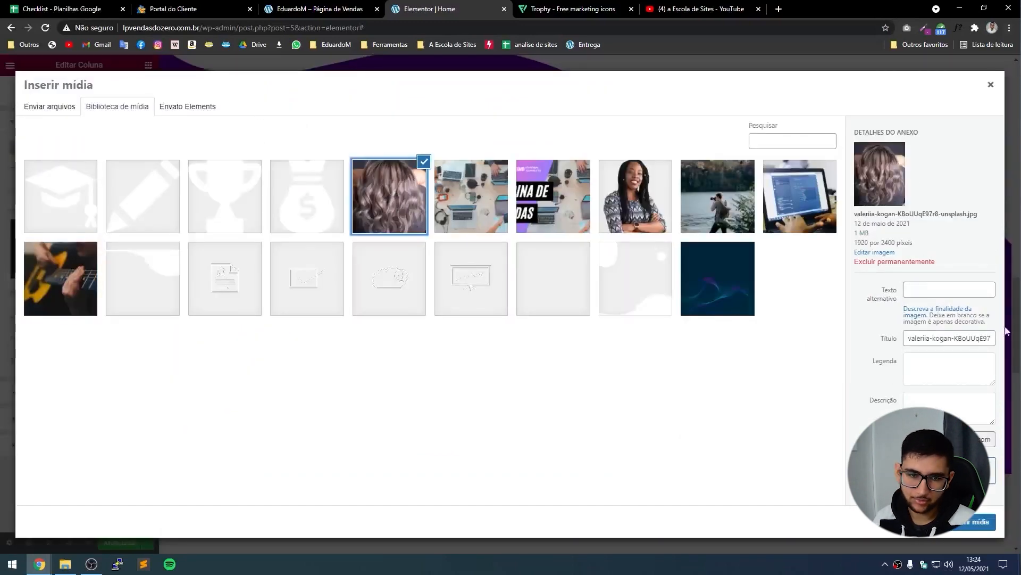
left_click(963, 529)
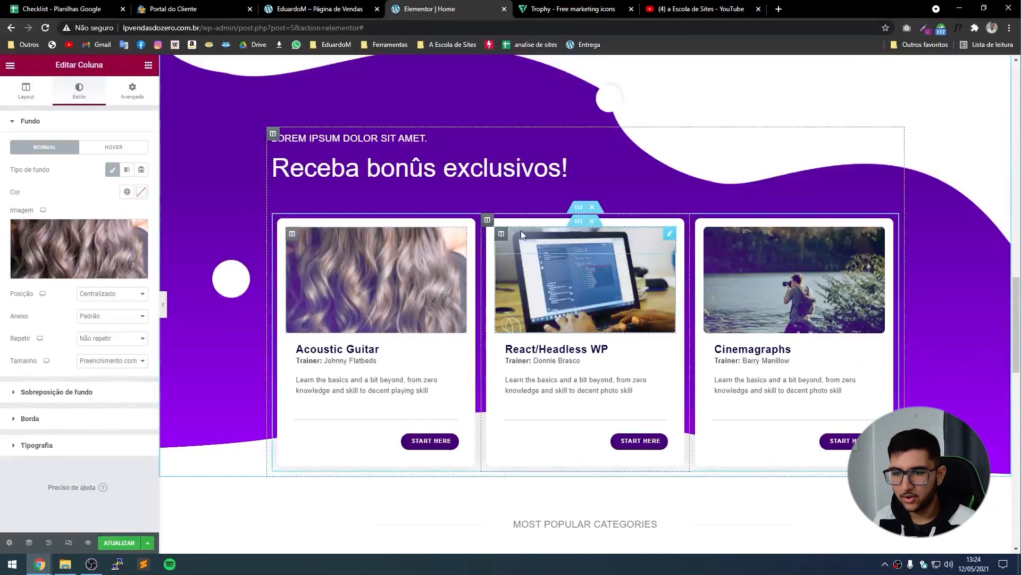
Try the laptops-on-desk image on the middle card, then undo the image changes.
left_click(502, 234)
left_click(79, 90)
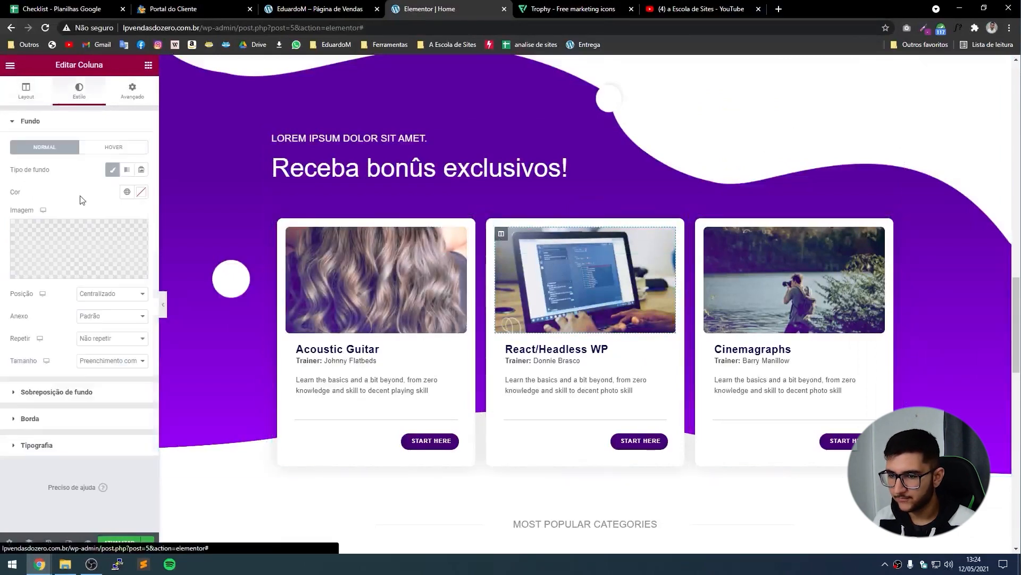
left_click(84, 262)
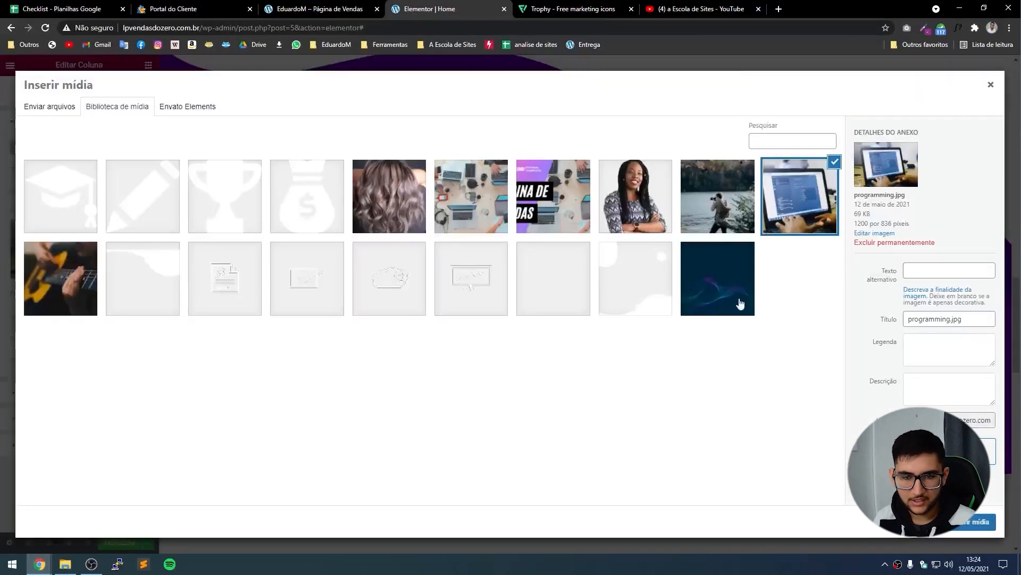
left_click(706, 223)
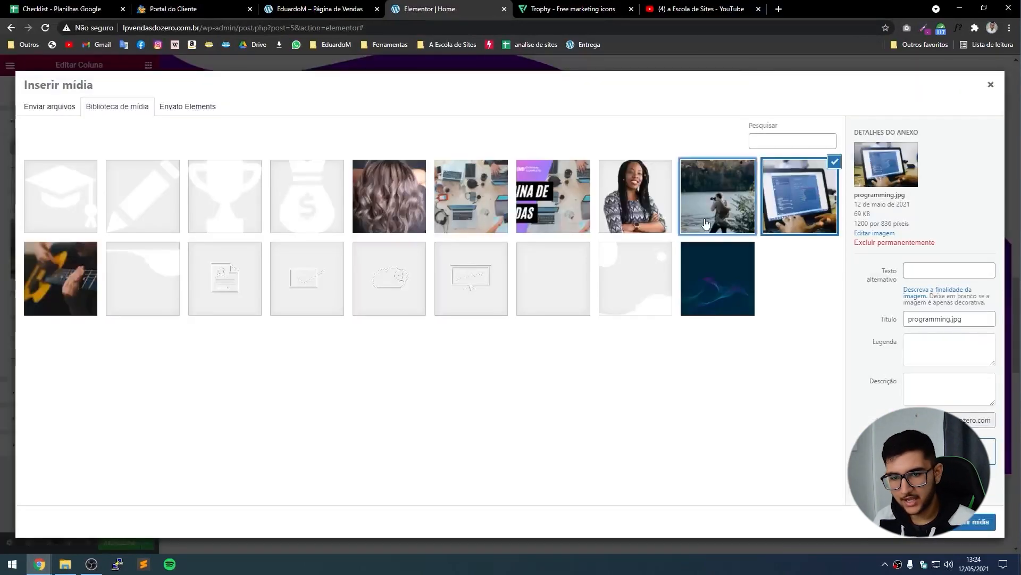
left_click(453, 210)
left_click(977, 521)
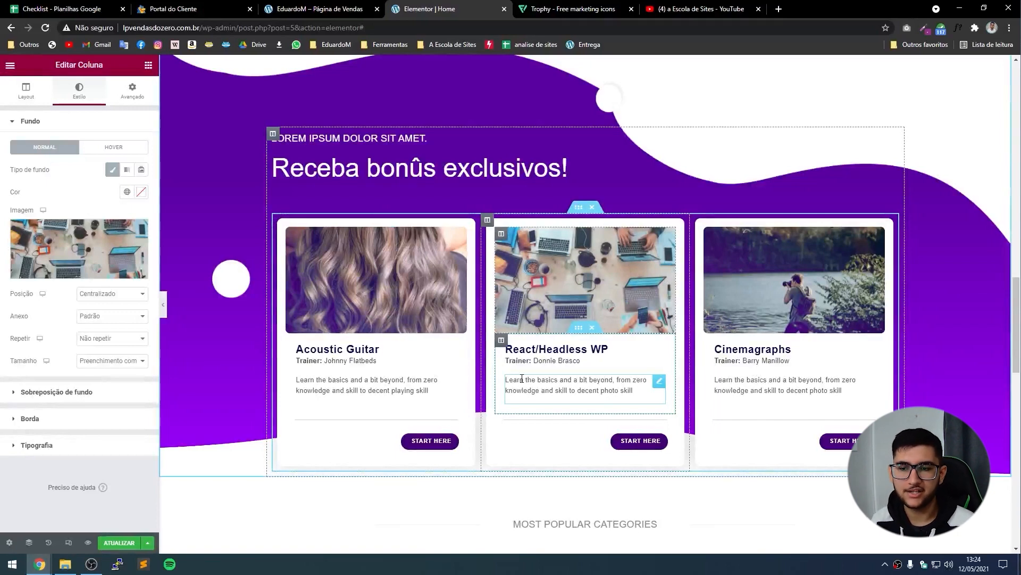
key("ctrl+z")
key("ctrl+z")
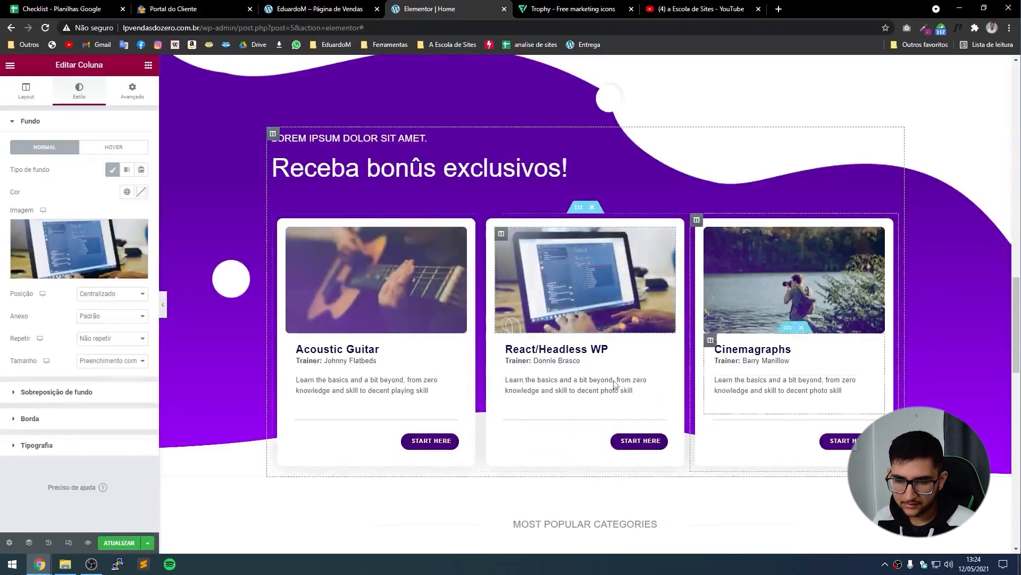
Copy the 'Bonûs 01 - Lorem Impsum Dolor.' title from the live page onto the middle card's heading.
left_click(302, 7)
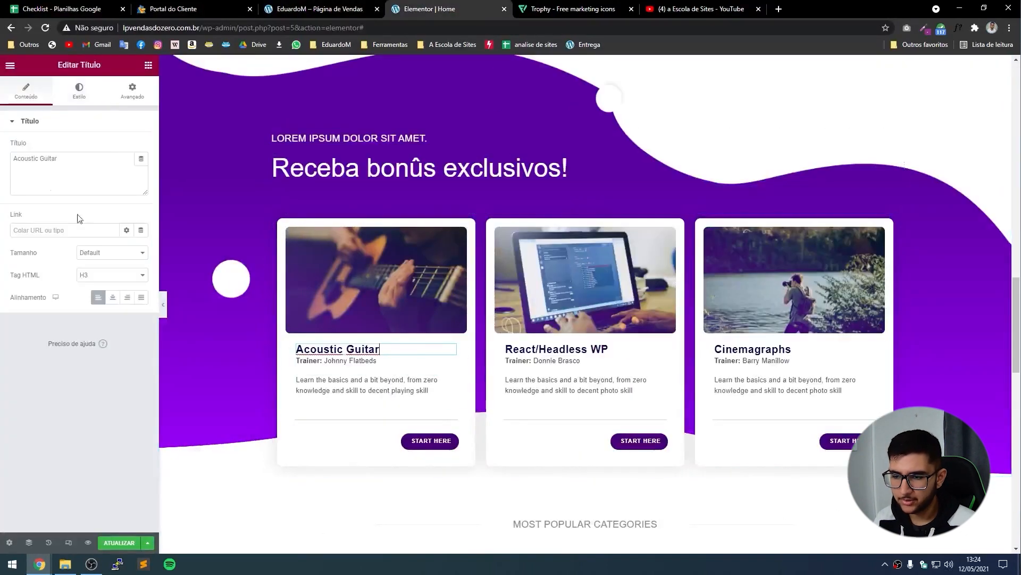
triple_click(44, 170)
type("Bonûs 01 - Lorem Impsum Dolor.")
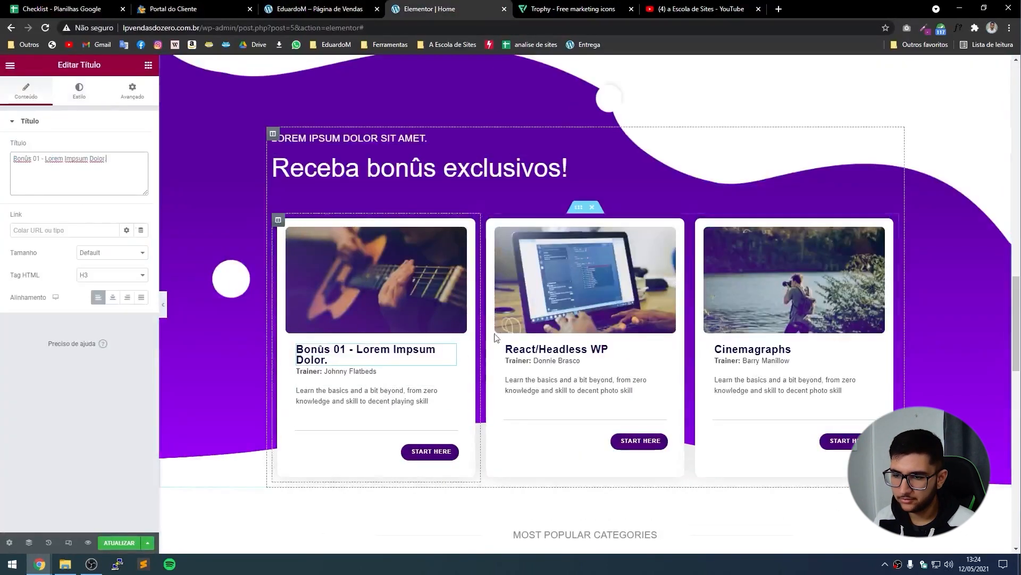
left_click(554, 349)
triple_click(33, 158)
type("Bonûs 01 - Lorem Impsum Dolor.")
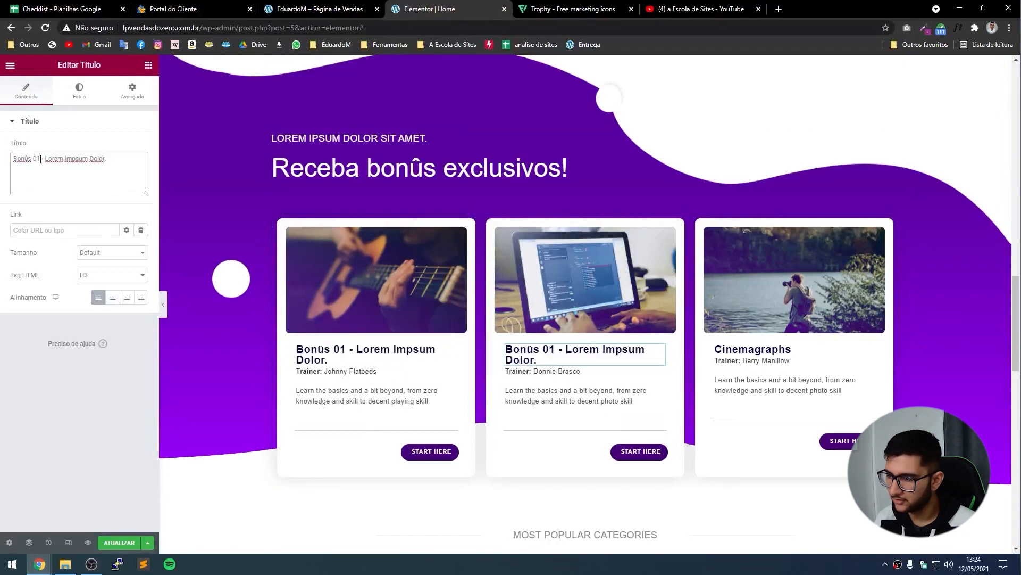
Paste the title over the third card's Cinemagraphs heading and change its number to 03.
left_click(772, 349)
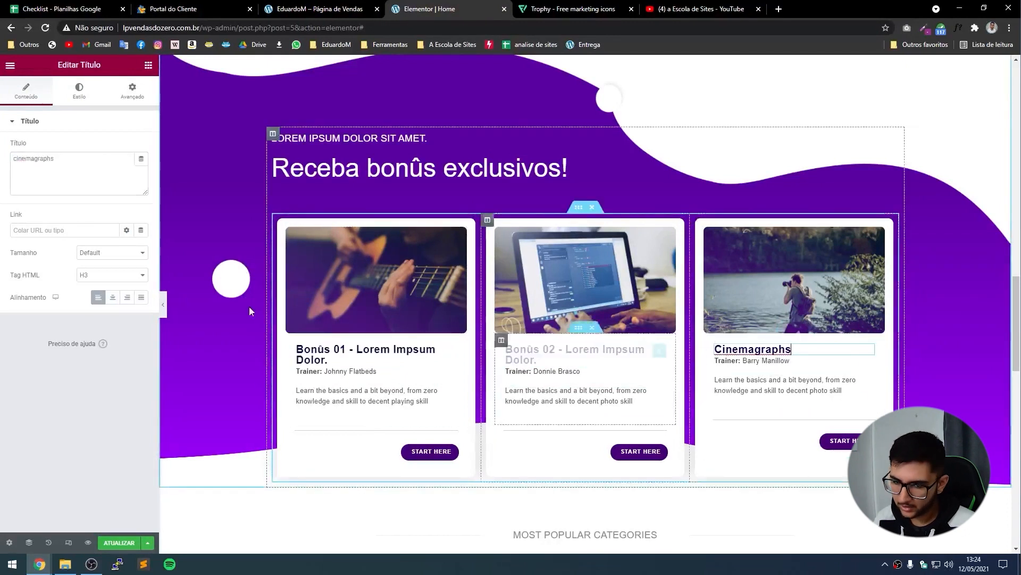
triple_click(37, 162)
type("Bonûs 01 - Lorem Impsum Dolor.")
type("03")
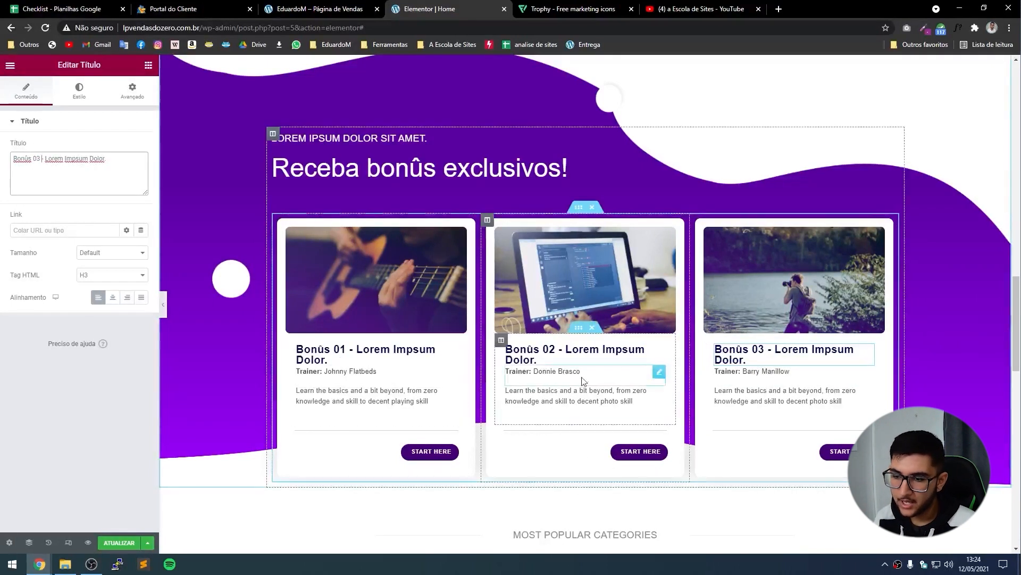
left_click(353, 371)
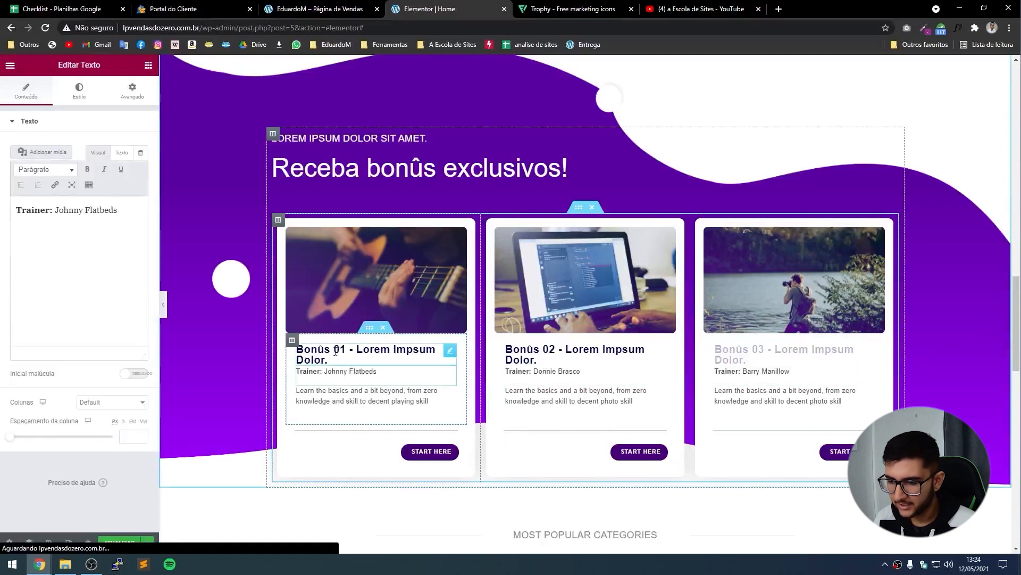
triple_click(129, 225)
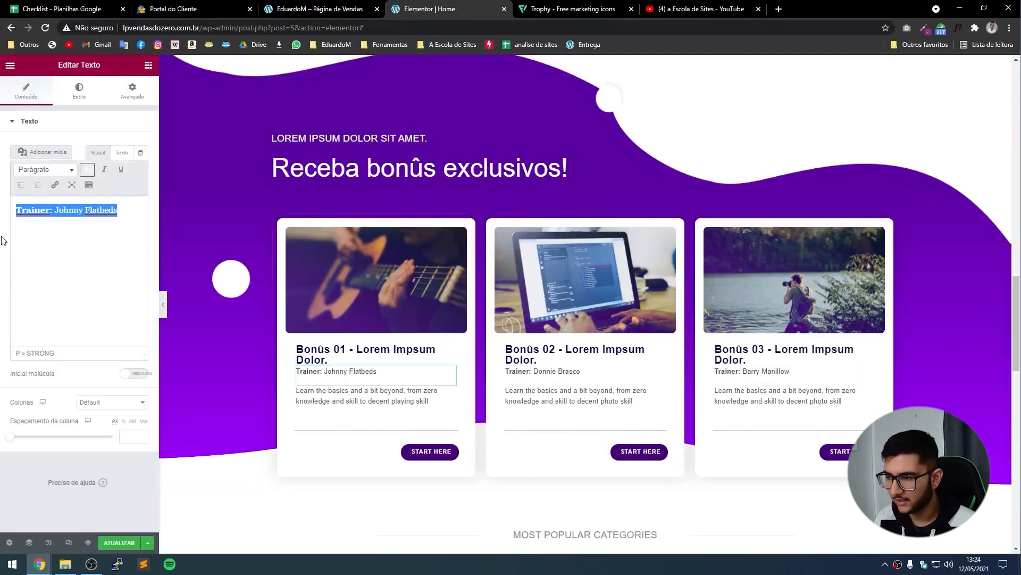
type("@o")
type("20 horas de aula extra")
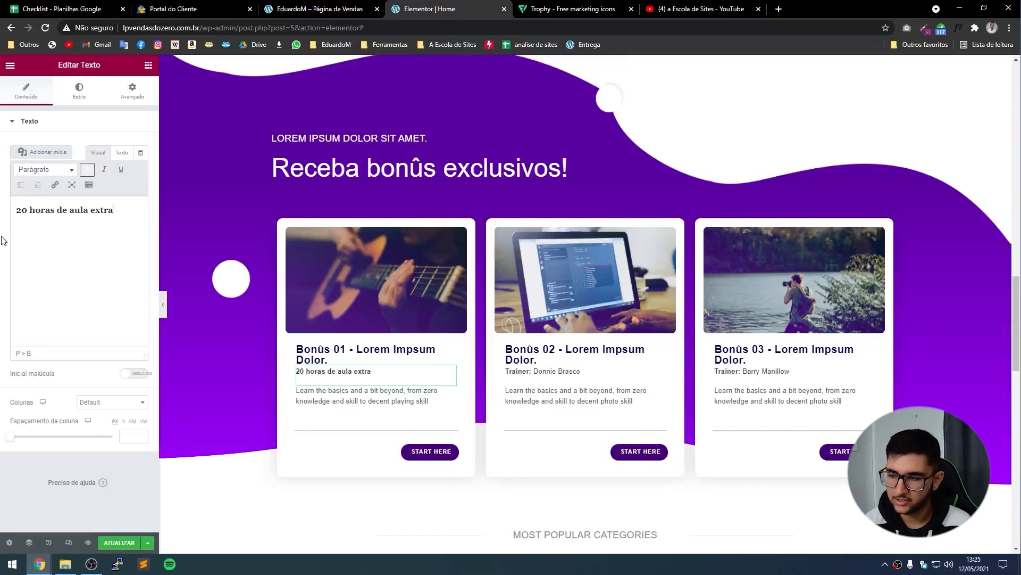
triple_click(52, 207)
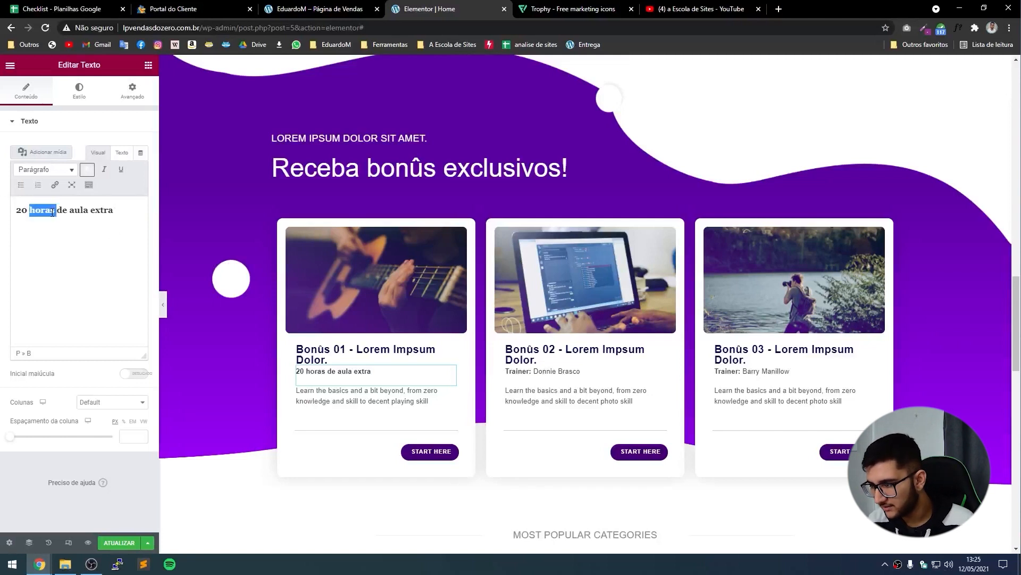
left_click(88, 169)
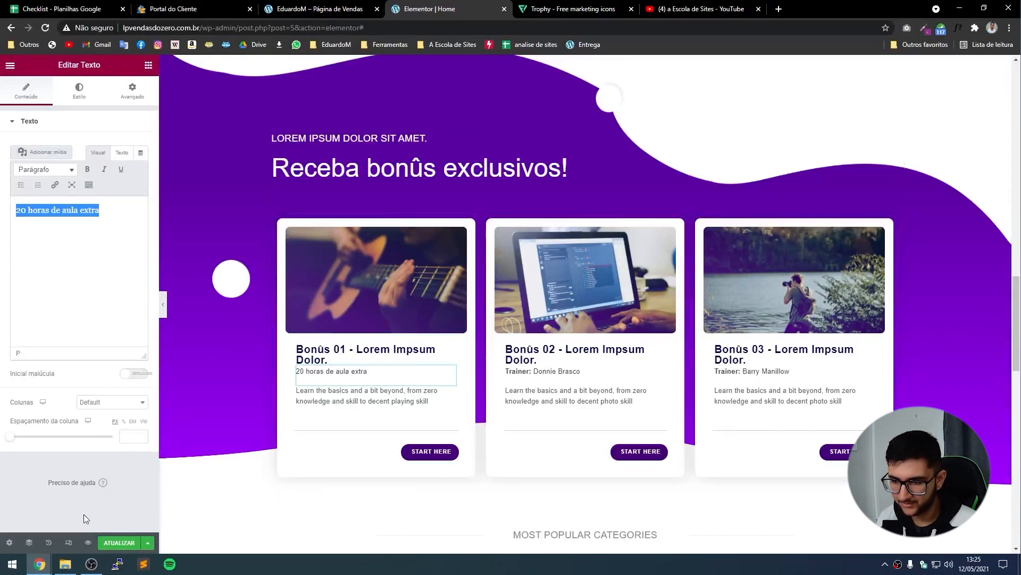
key("ctrl+z")
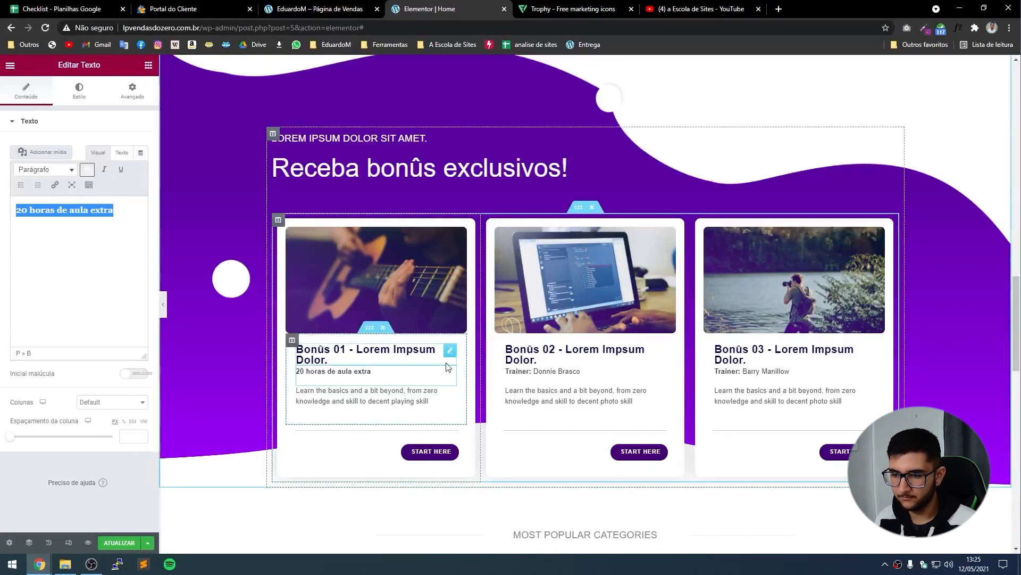
key("ctrl+z")
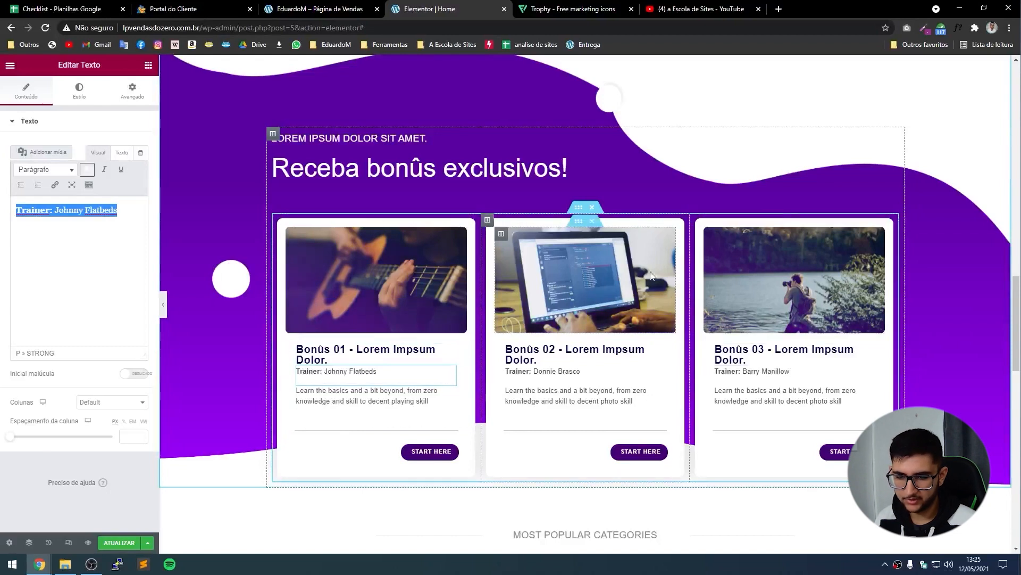
left_click(354, 6)
left_click(325, 422)
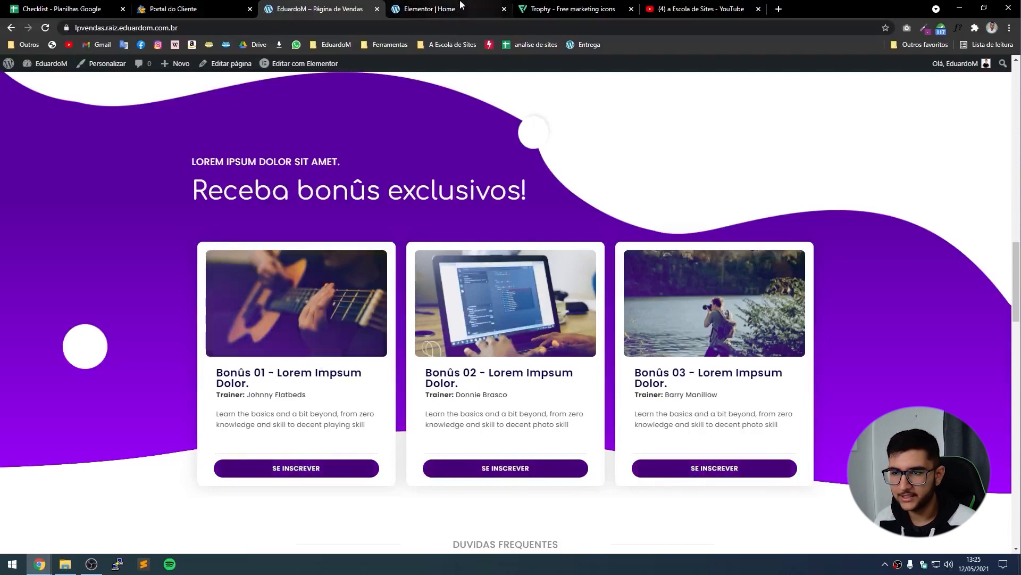
left_click(430, 9)
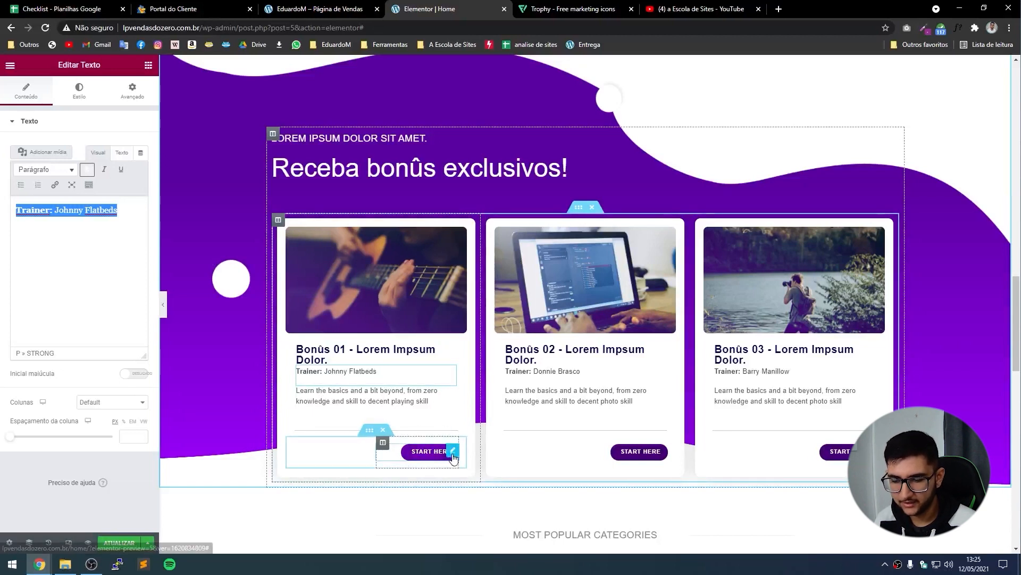
Pull the Start Here button out of its inner section, delete that section, and centre it under the text.
left_click_drag(453, 451, 422, 439)
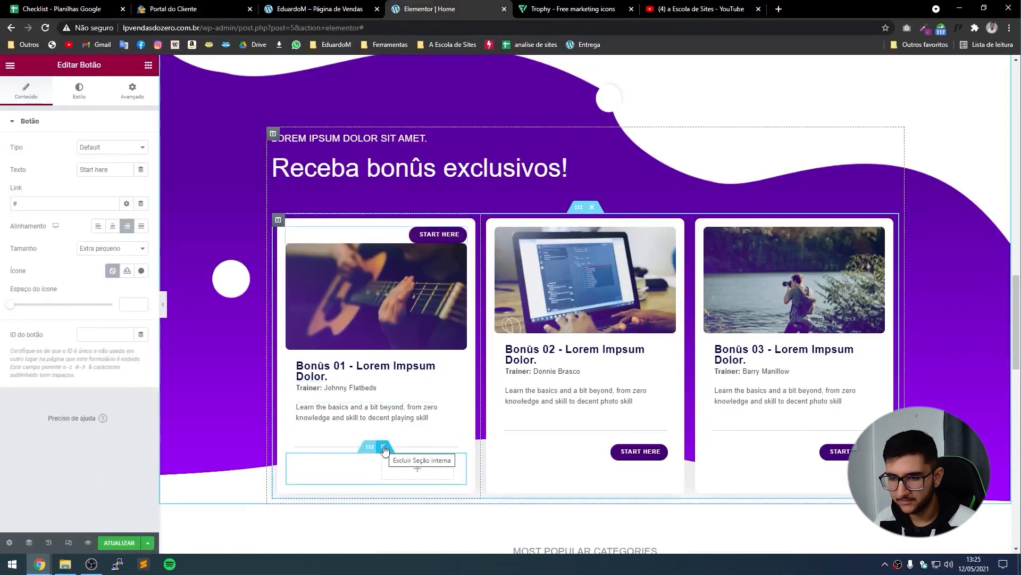
left_click(384, 447)
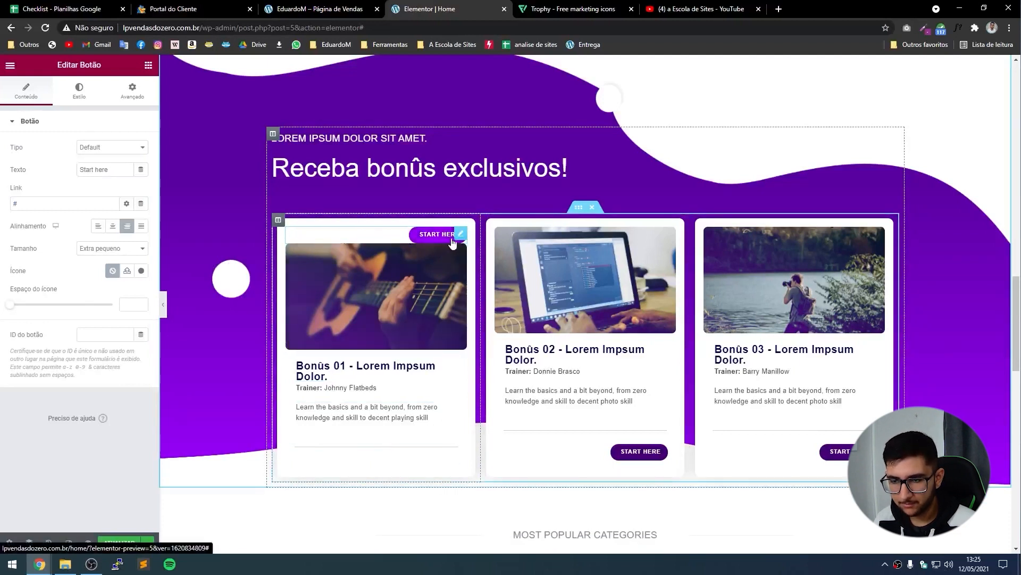
left_click_drag(453, 242, 375, 447)
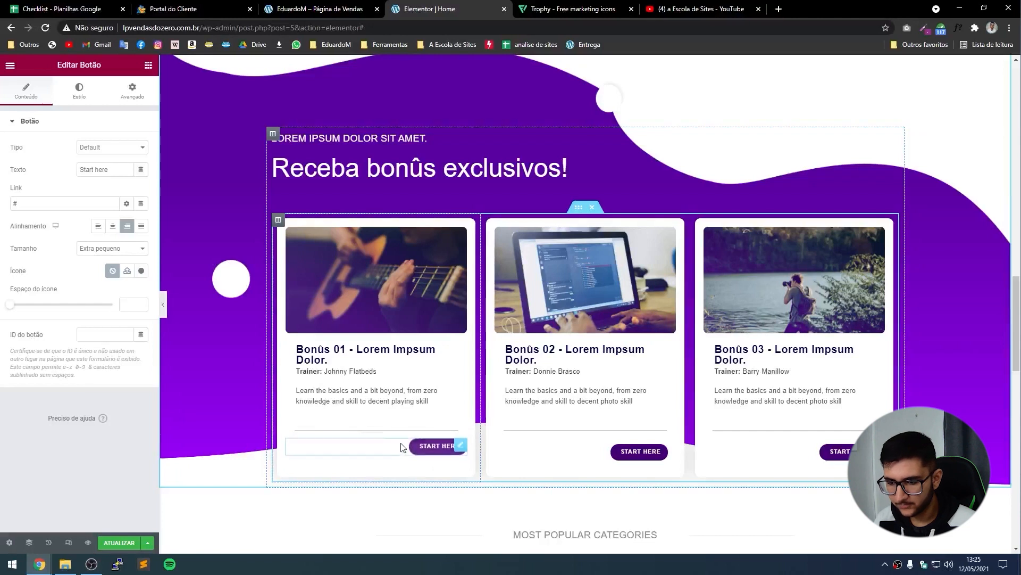
left_click(113, 226)
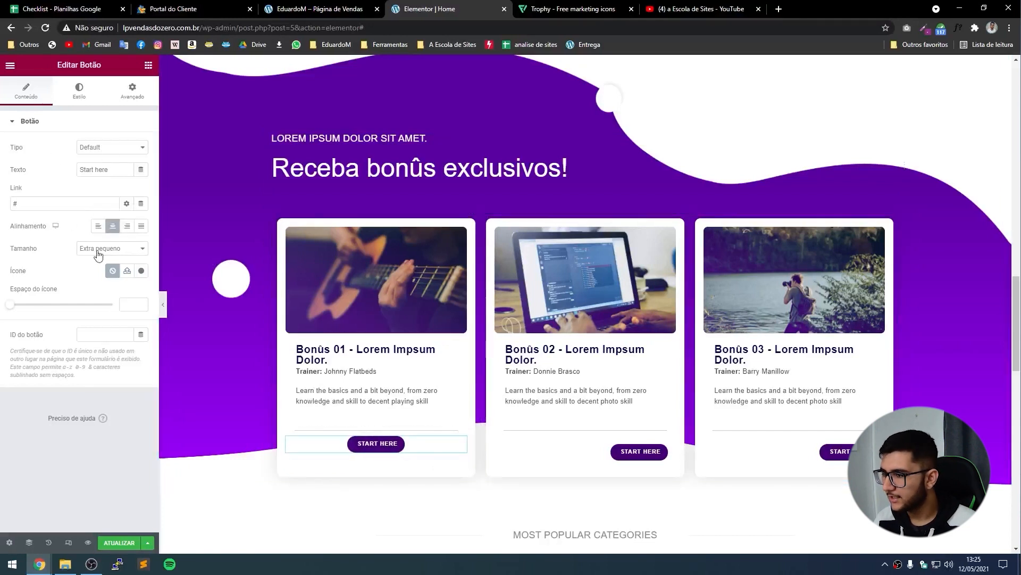
left_click(137, 253)
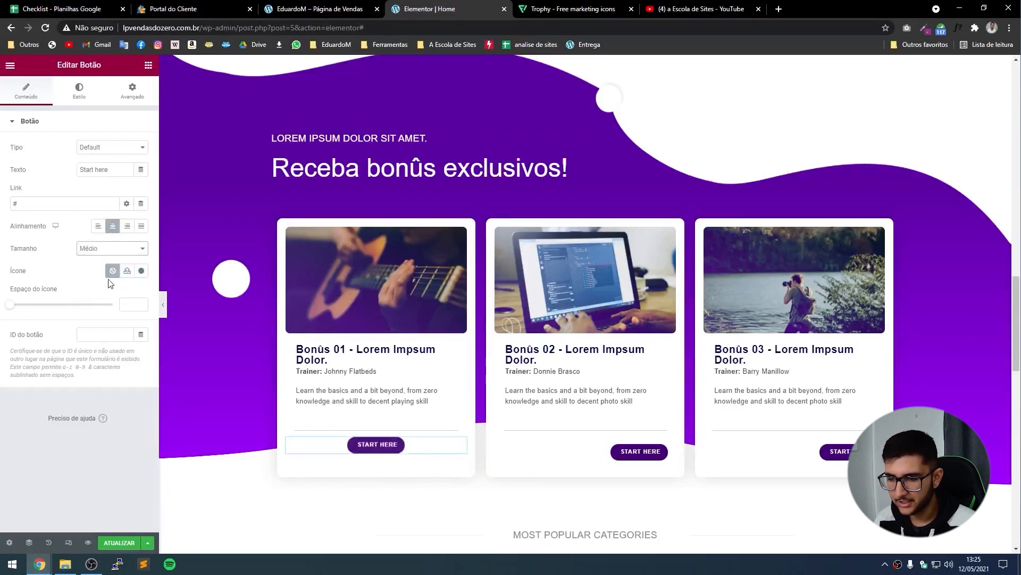
Make the first card's button full-width (Justificado) and relabel it 'Receba seu bônus'.
left_click(142, 226)
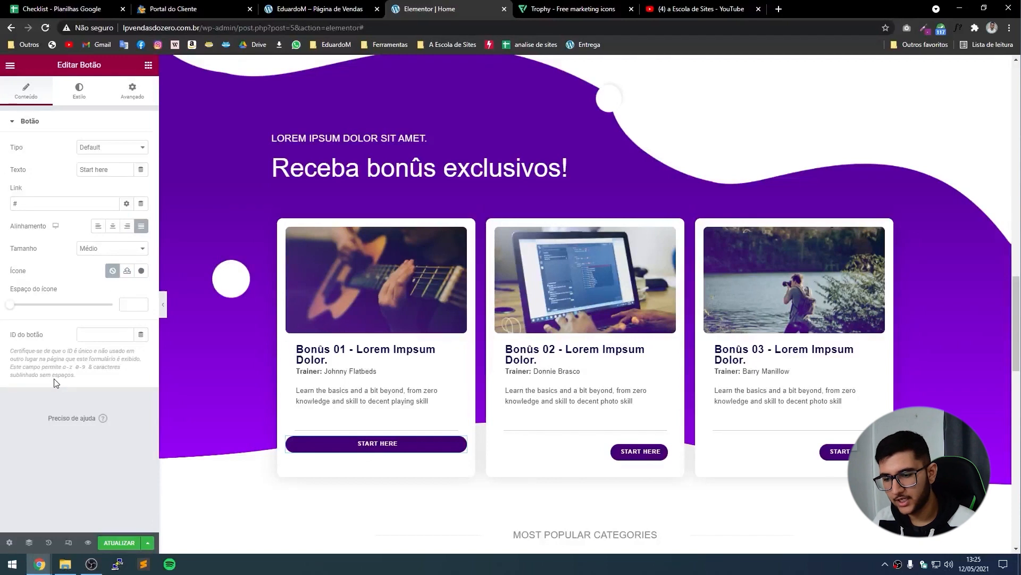
triple_click(113, 174)
type("S")
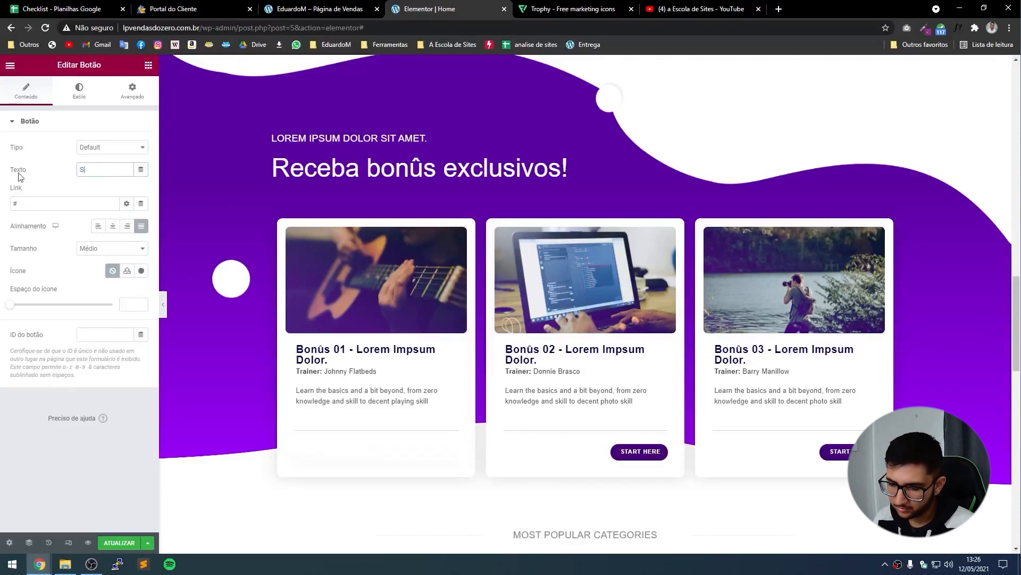
type("e inscreva")
key("ctrl+a")
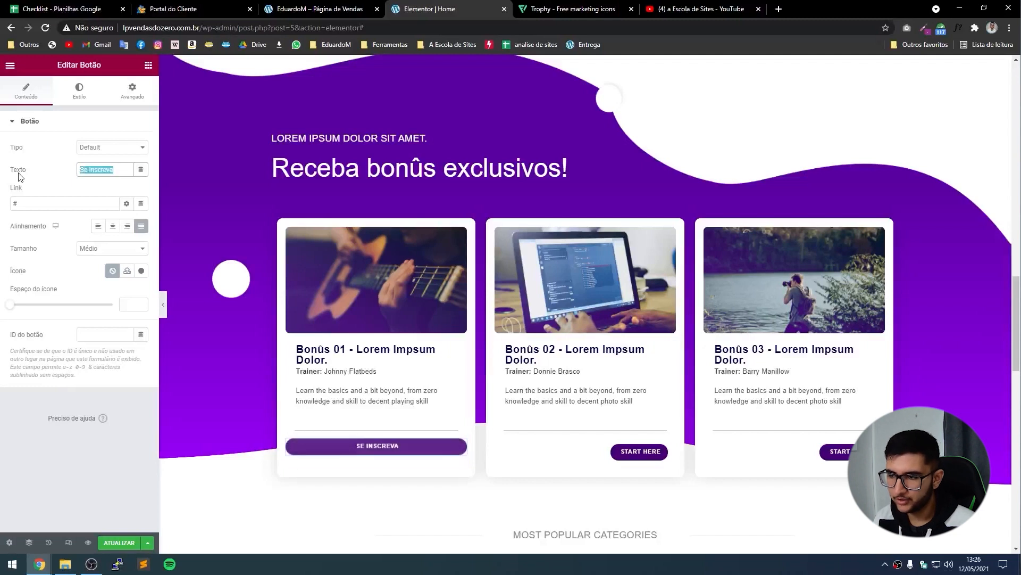
type("Receba seu bônus")
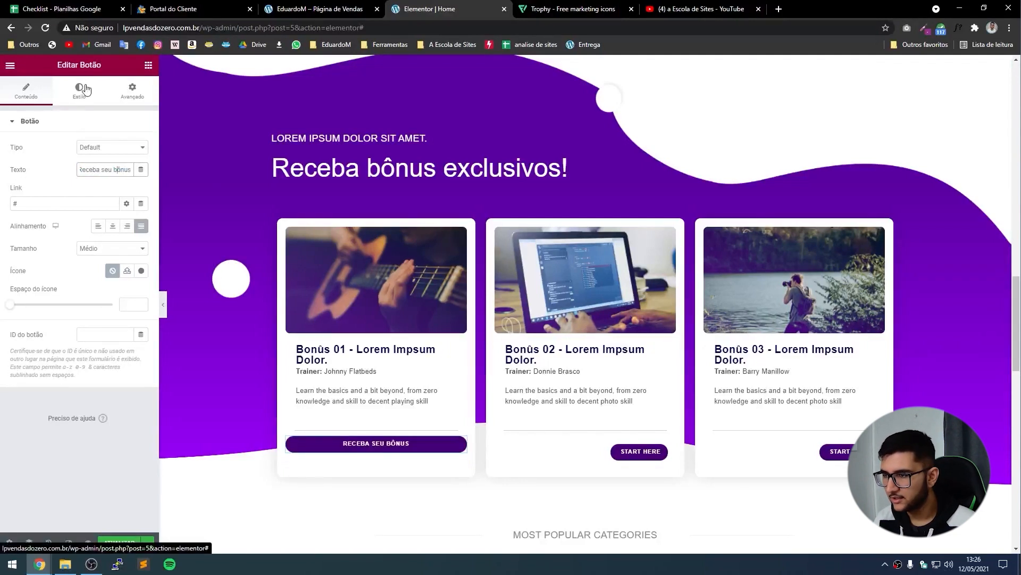
left_click(73, 92)
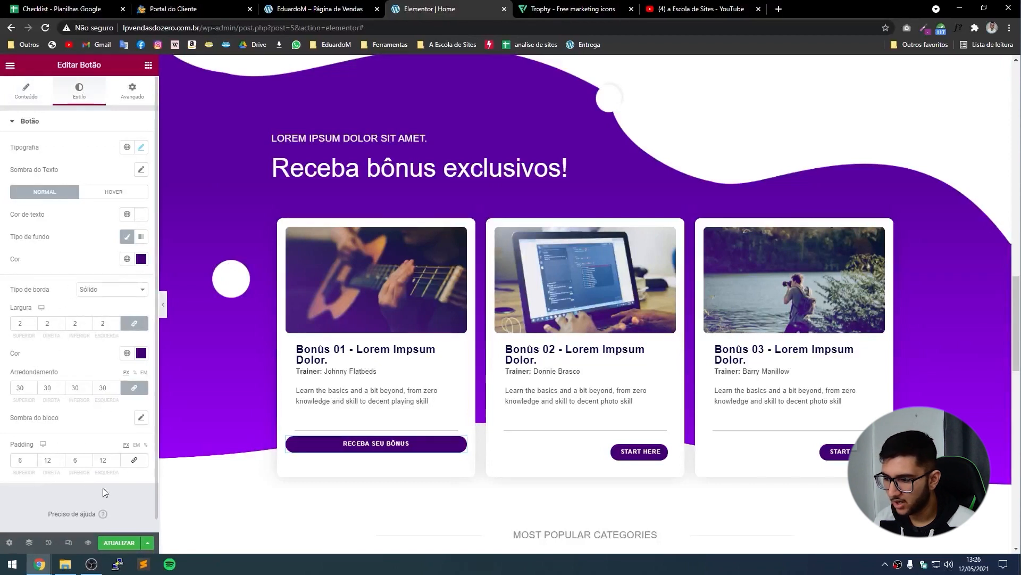
Set the RECEBA SEU BÔNUS button's top and bottom padding both to 8.
left_click(27, 460)
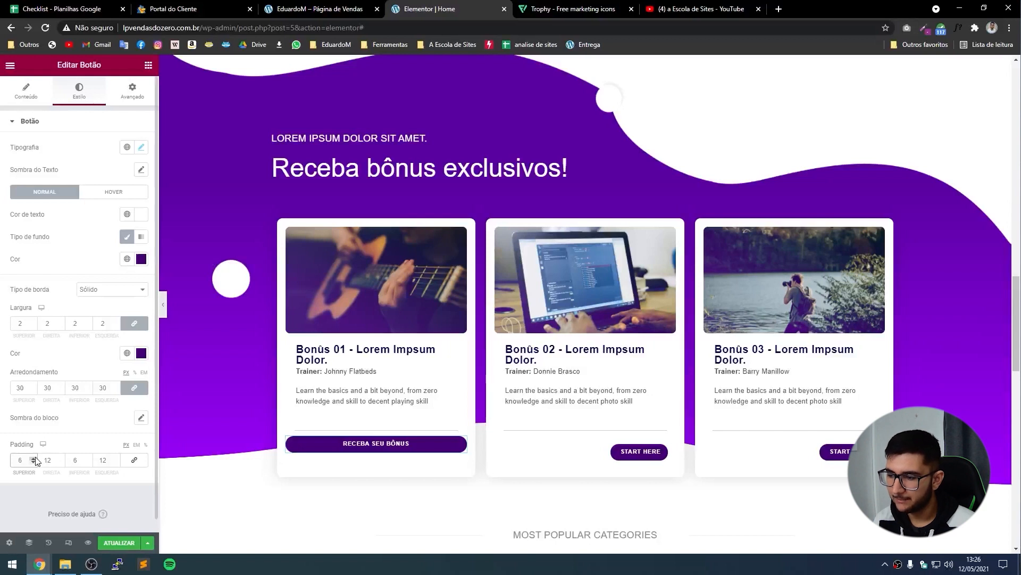
left_click(34, 457)
left_click(34, 458)
left_click(87, 462)
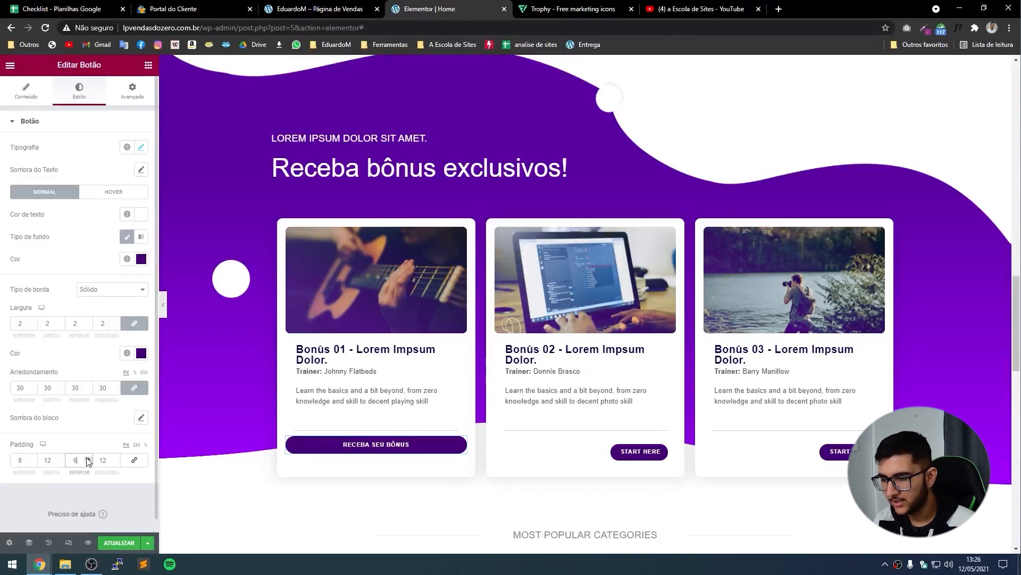
left_click(88, 457)
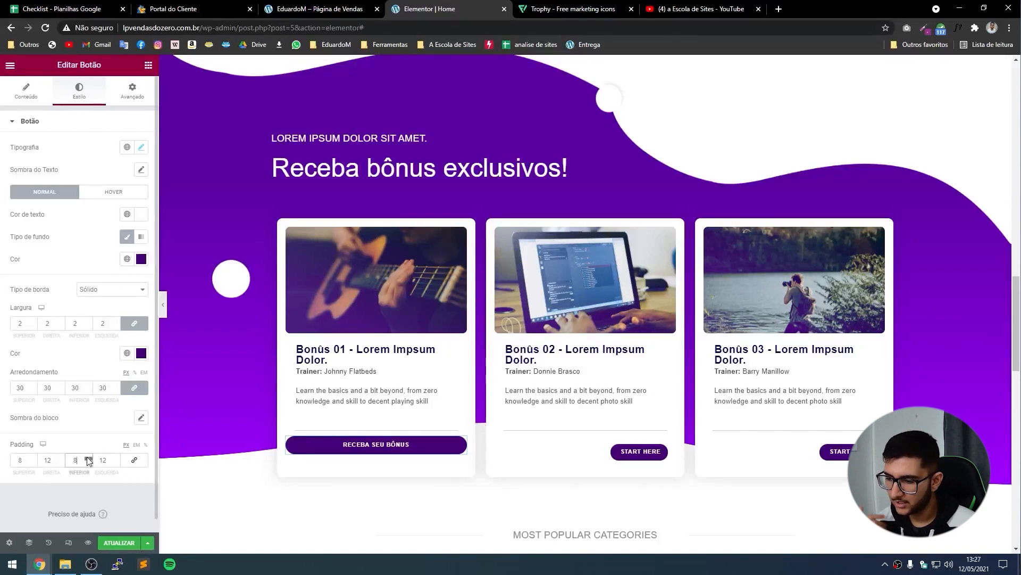
left_click(87, 458)
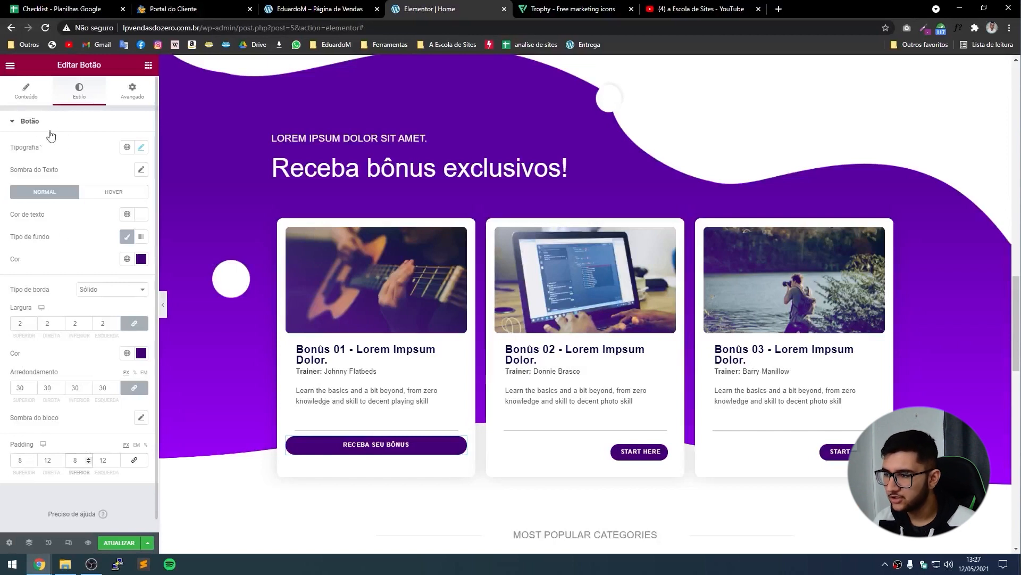
Set the button's typography size to 13, up from 11.
left_click(142, 148)
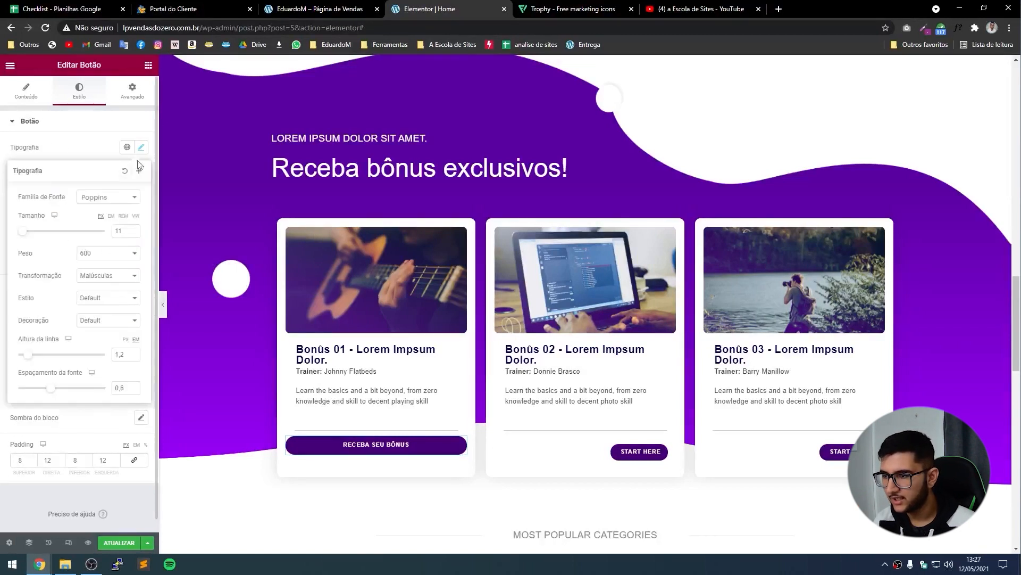
left_click(135, 230)
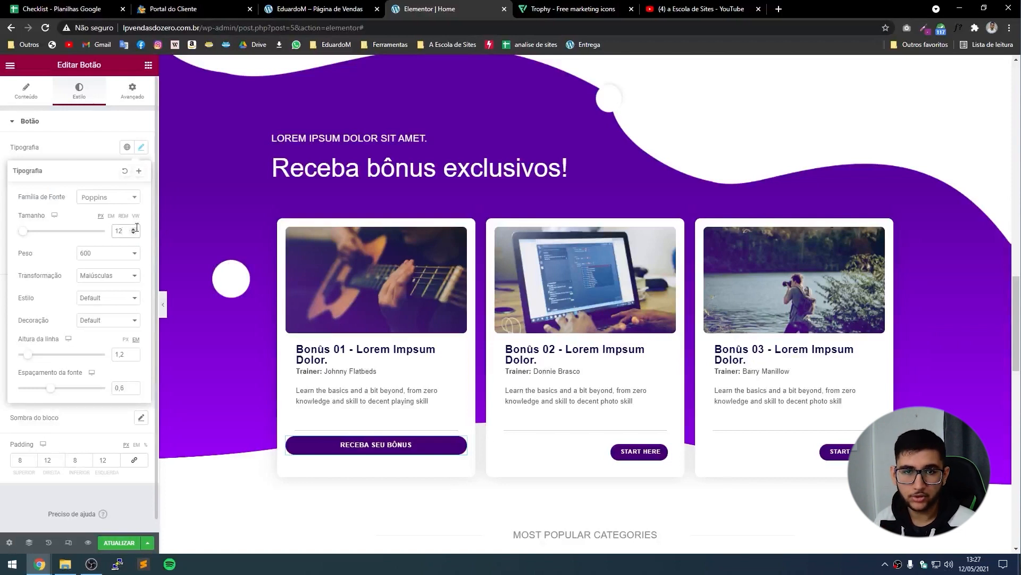
left_click(135, 229)
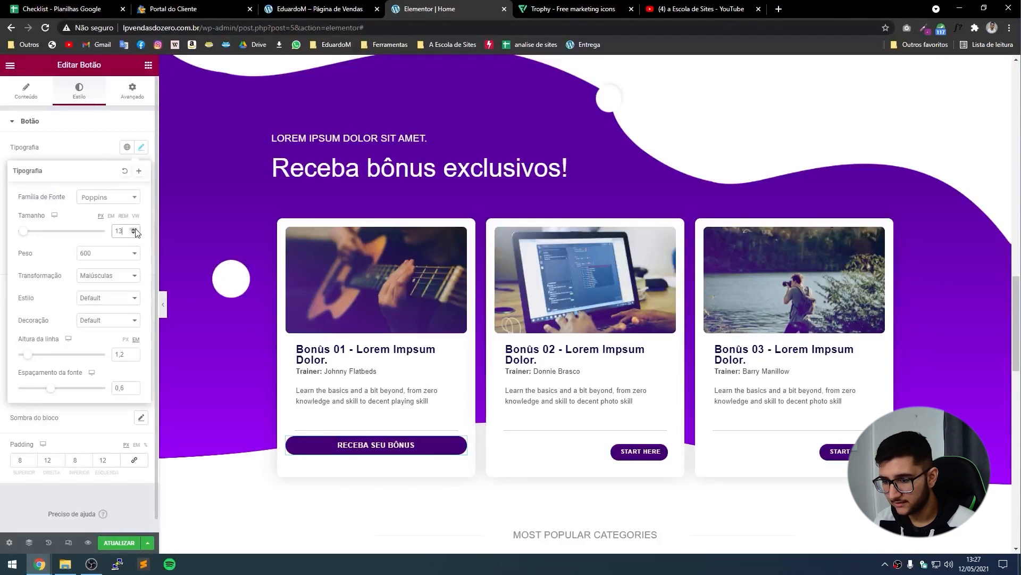
left_click(135, 229)
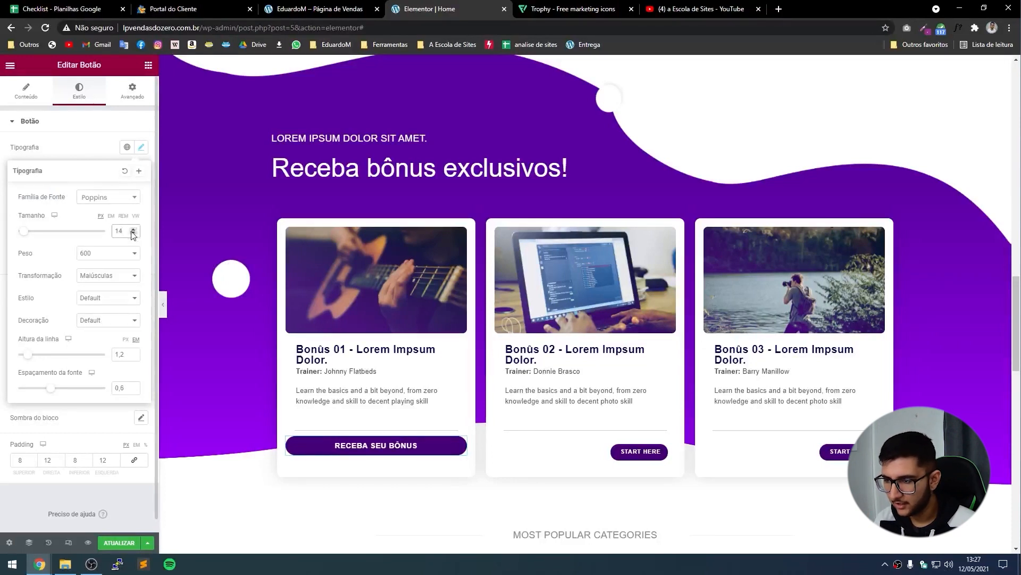
left_click(134, 229)
left_click(135, 233)
left_click(135, 233)
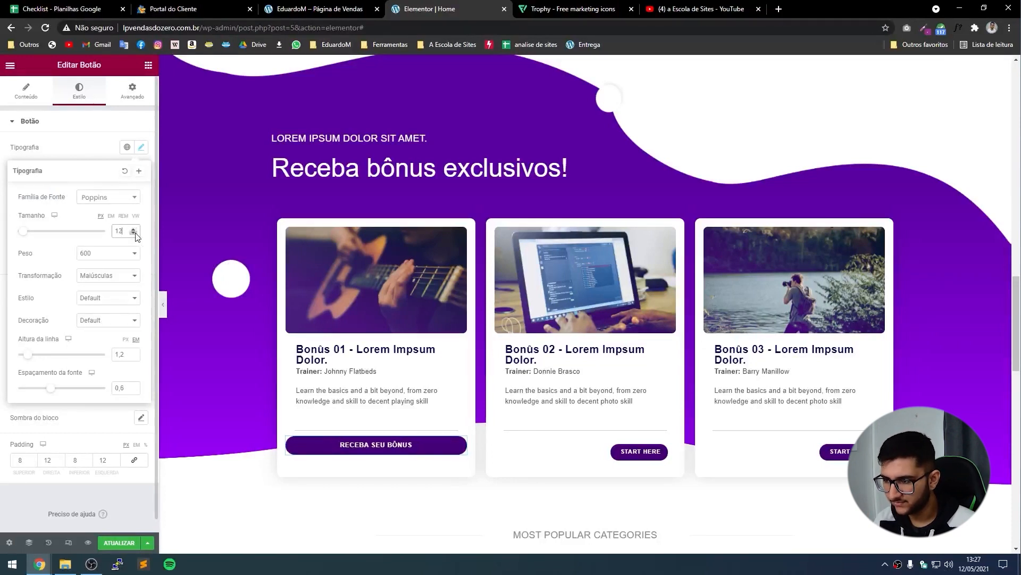
left_click(48, 150)
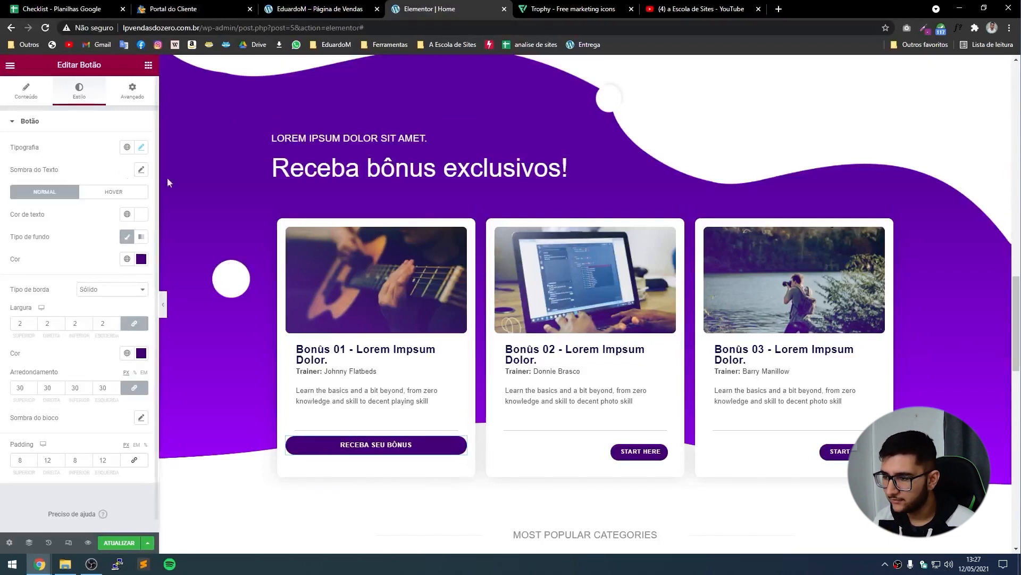
left_click(142, 259)
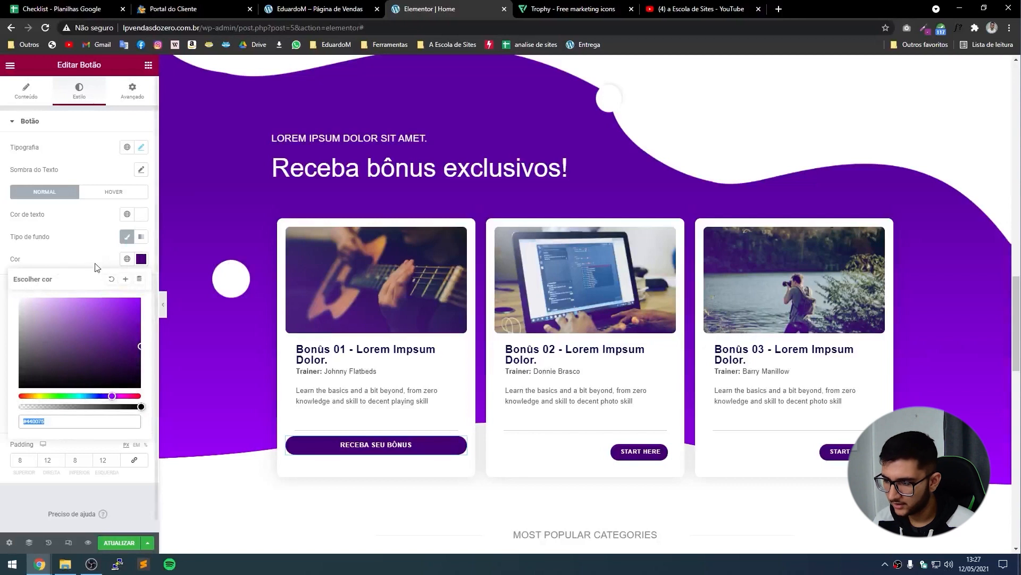
left_click_drag(112, 396, 40, 396)
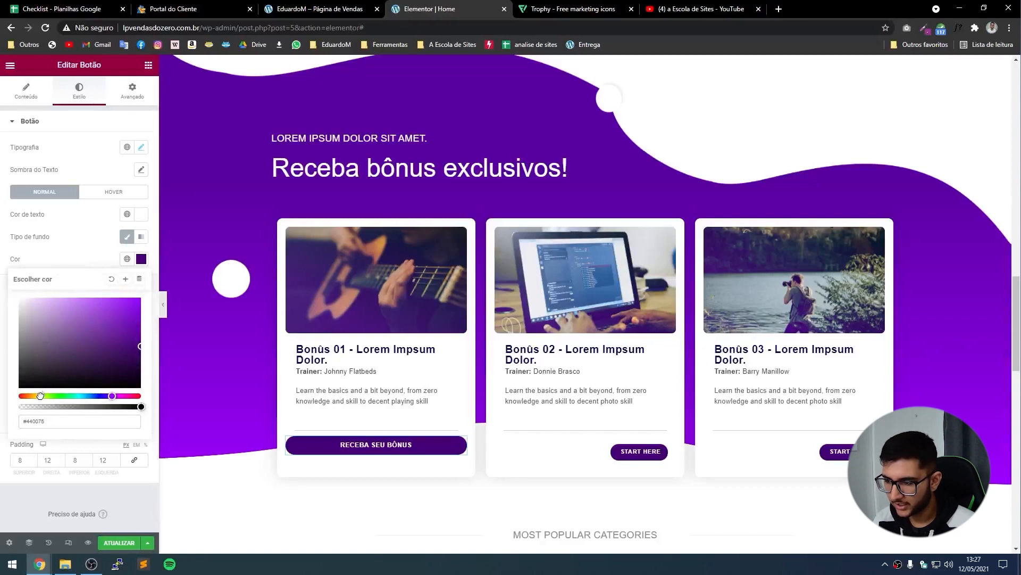
left_click(105, 324)
left_click_drag(105, 324, 141, 312)
left_click(71, 396)
left_click(92, 396)
left_click_drag(107, 345, 134, 320)
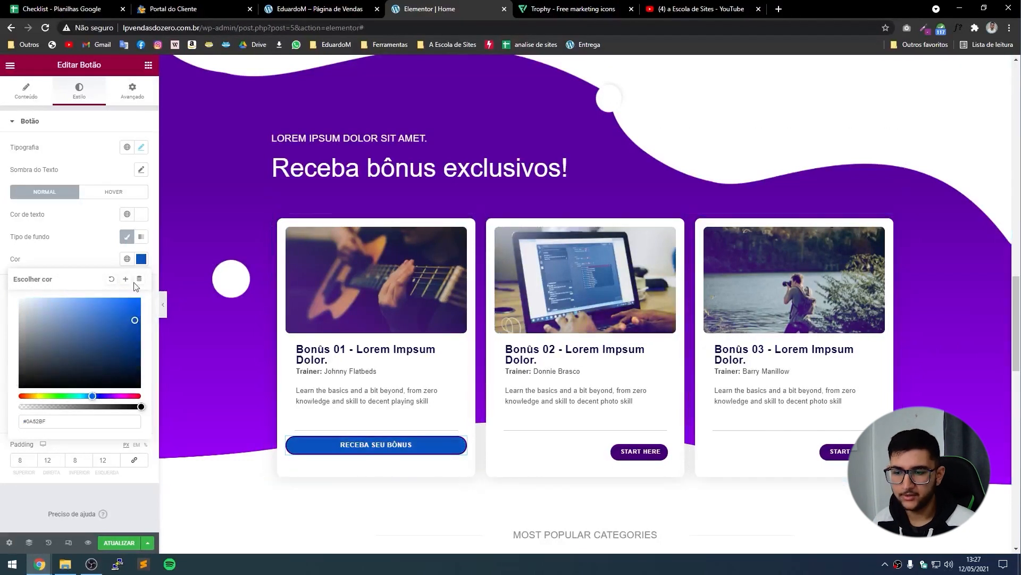
key("ctrl+z")
key("ctrl+z")
key("ctrl+z")
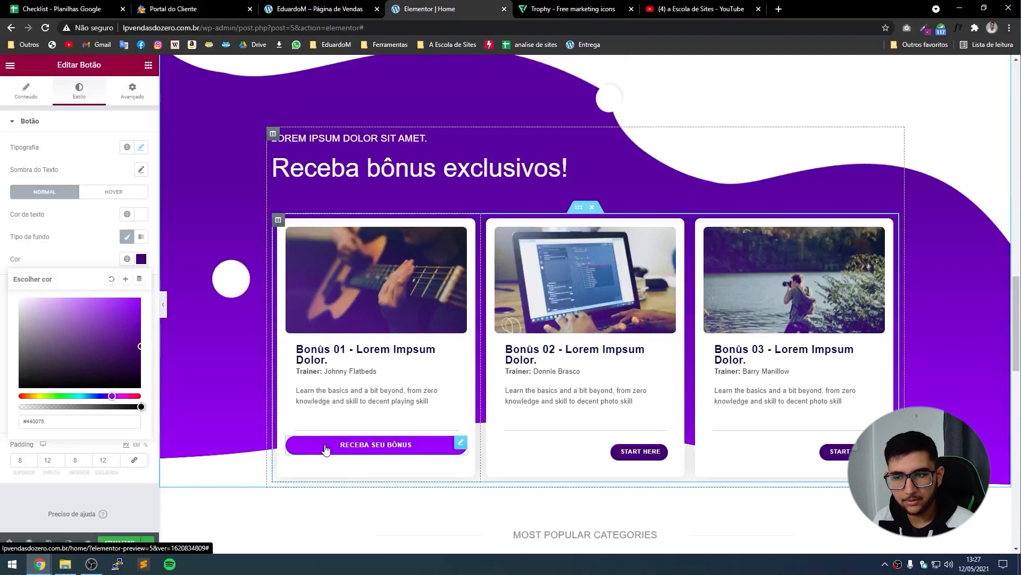
left_click(79, 228)
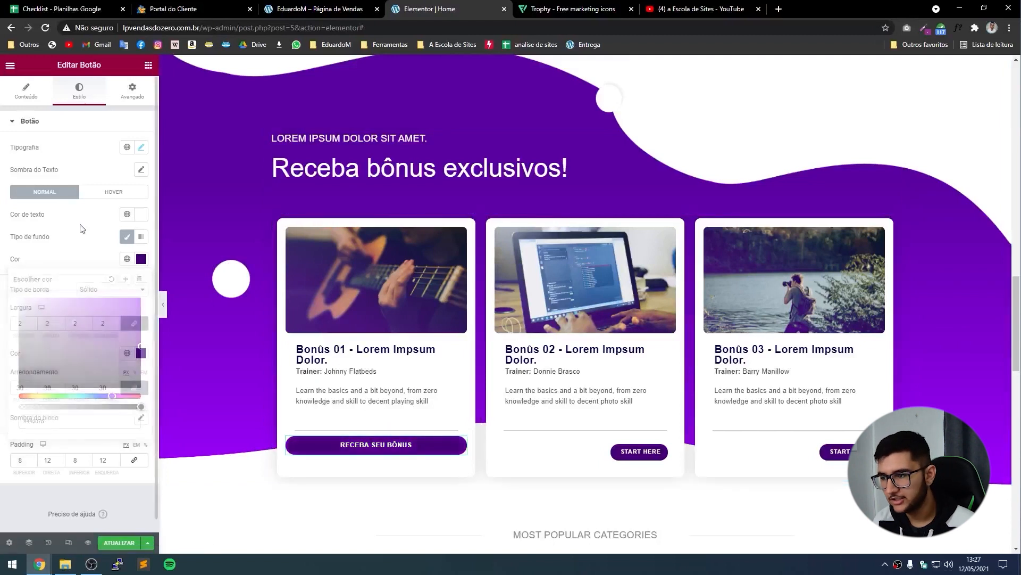
On the button's hover state, try a light blue hover background colour.
left_click(115, 191)
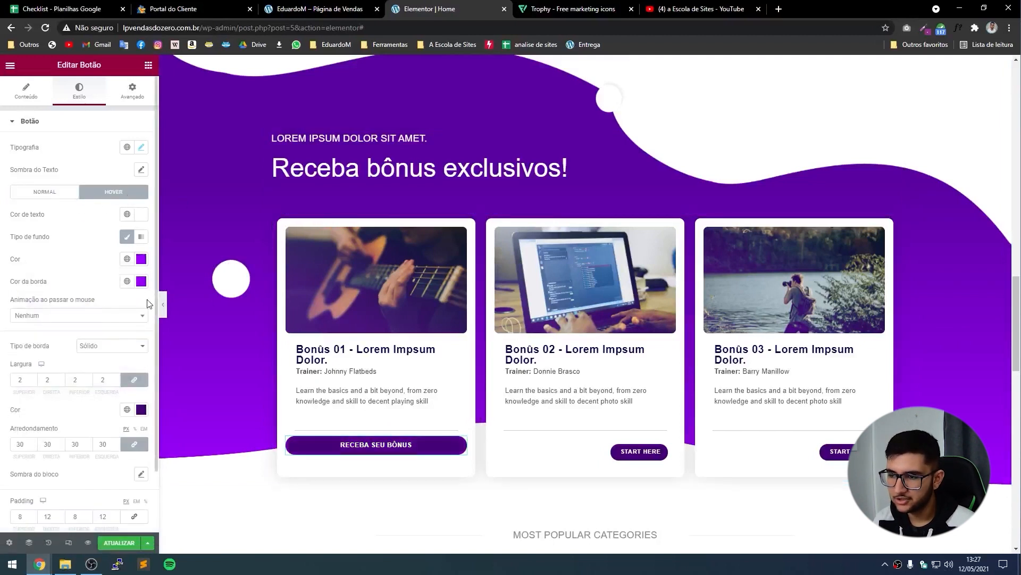
left_click(141, 258)
left_click(96, 396)
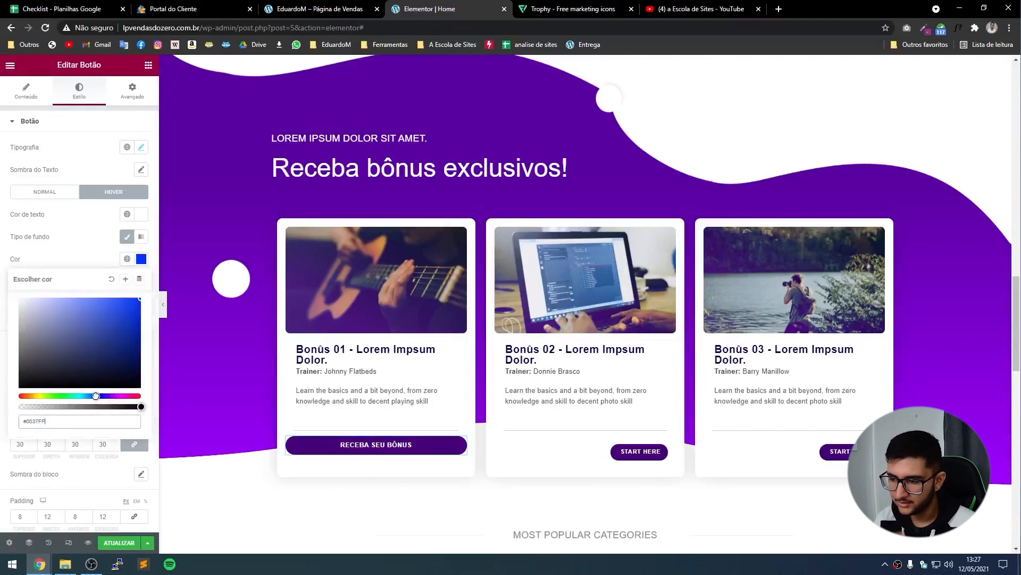
left_click_drag(83, 351, 110, 310)
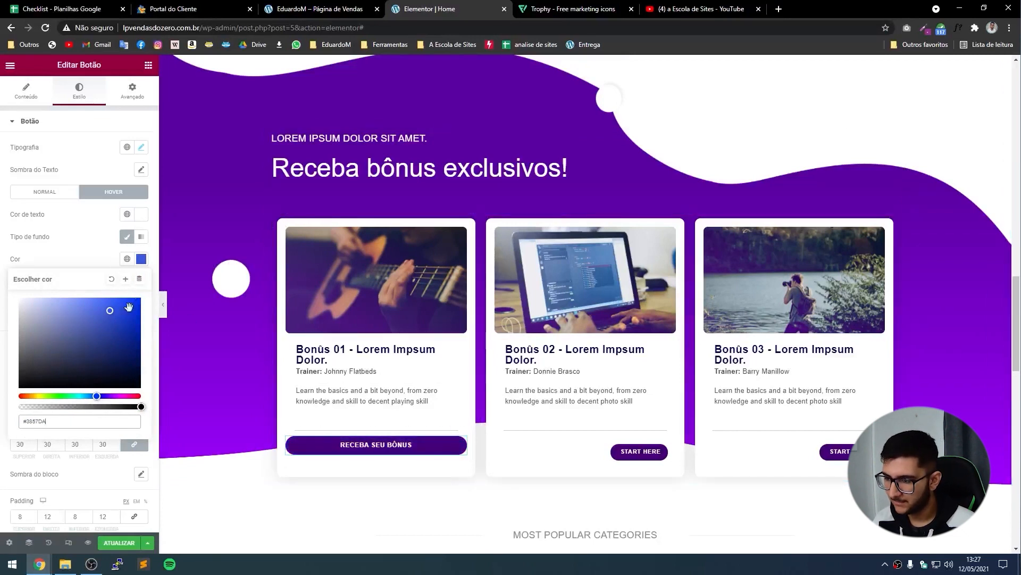
left_click(92, 261)
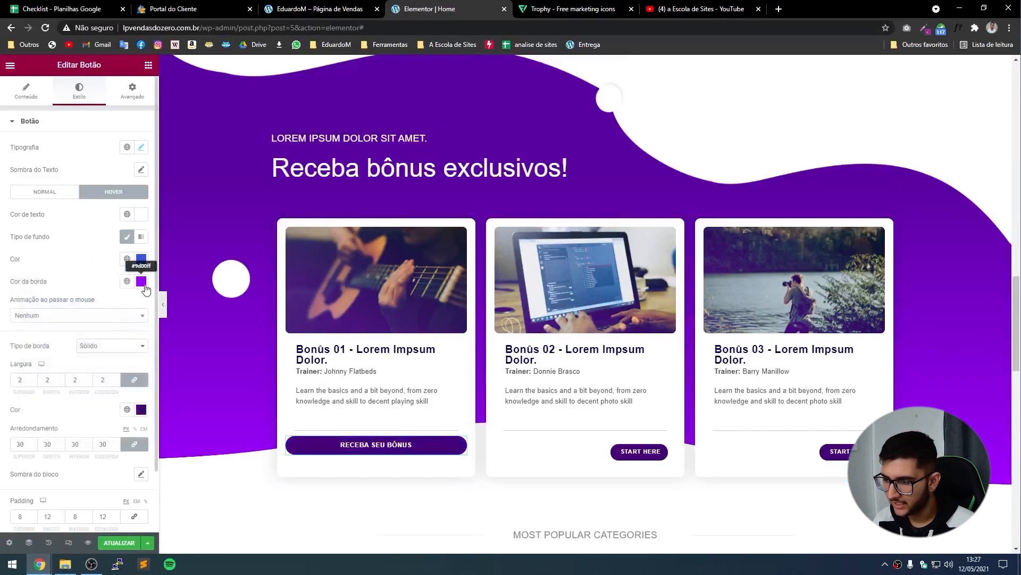
Try a bright red hover border, keep the purple hover colours, and view the hover animations.
left_click(141, 281)
left_click_drag(120, 418, 141, 418)
left_click_drag(119, 379, 141, 320)
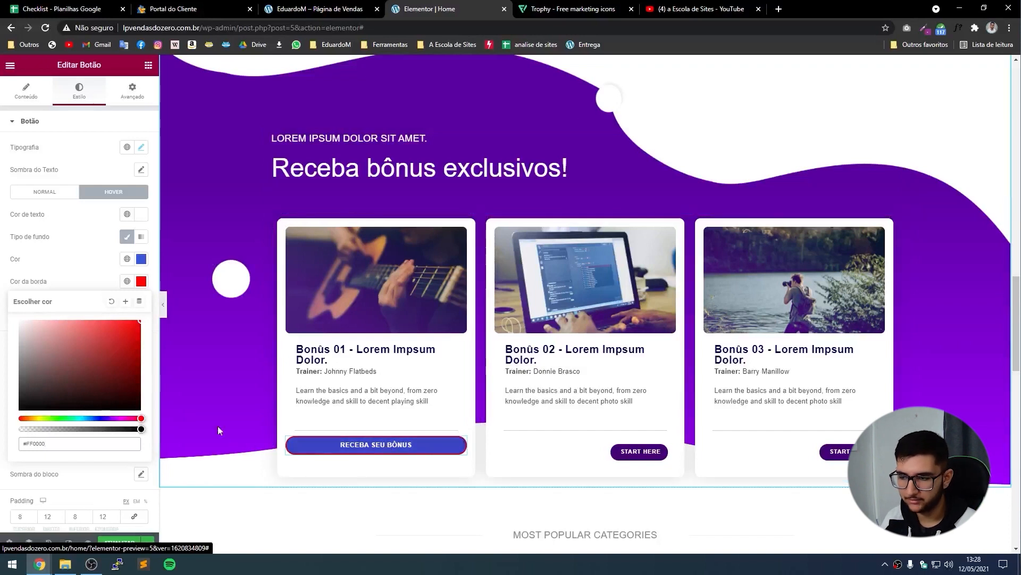
left_click(51, 257)
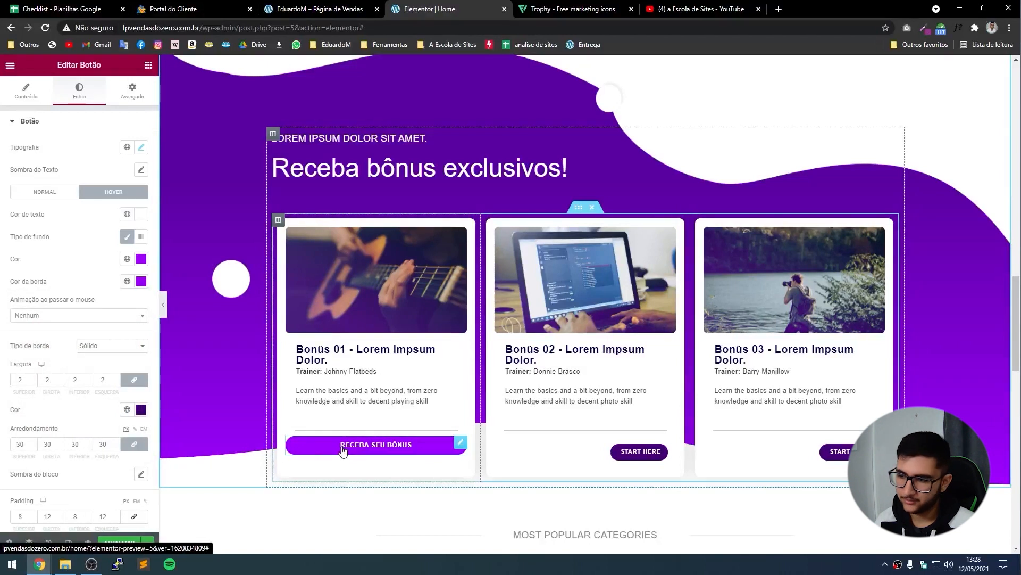
left_click(39, 316)
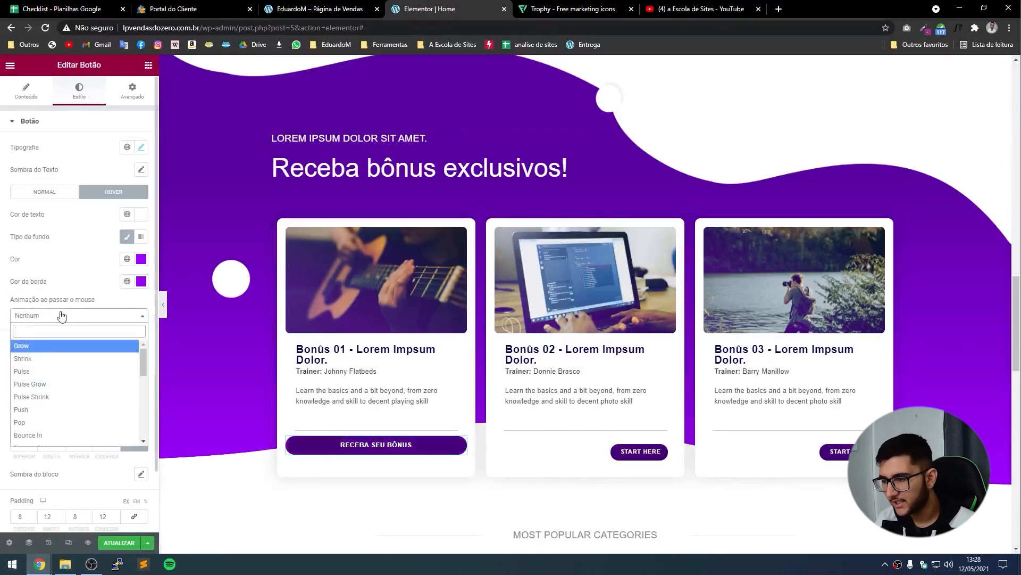
Apply the Grow hover animation and delete the old button sections in cards 2 and 3.
left_click(27, 349)
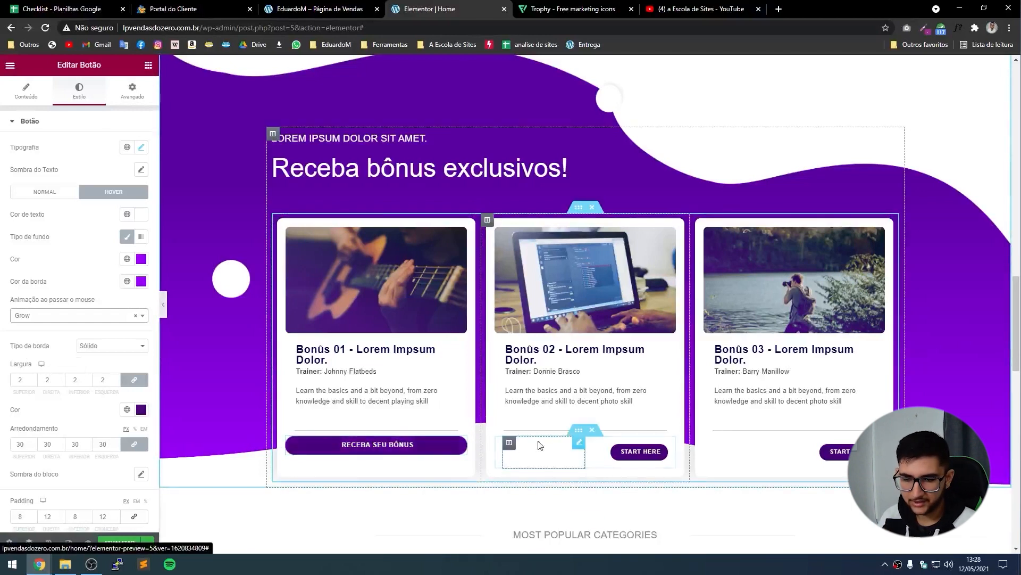
left_click(593, 430)
left_click(800, 431)
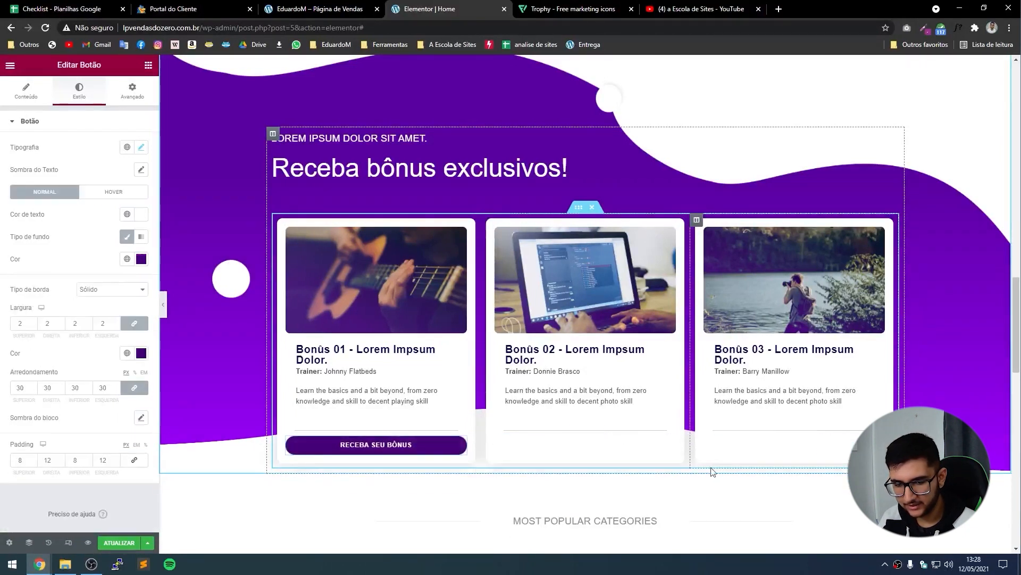
Copy the first card's RECEBA SEU BÔNUS button into the Bonûs 02 and Bonûs 03 cards.
right_click(331, 445)
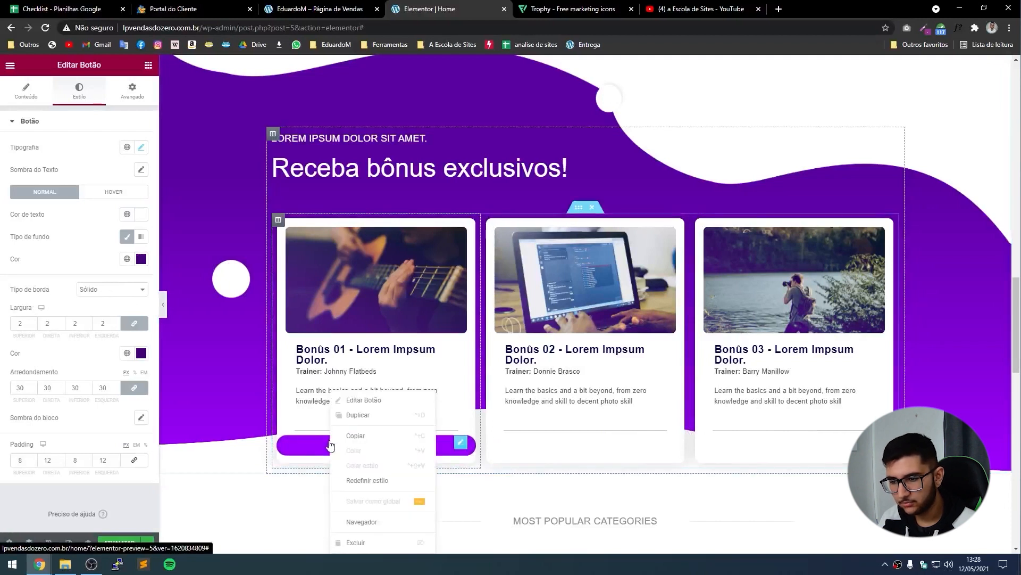
left_click(360, 441)
right_click(528, 431)
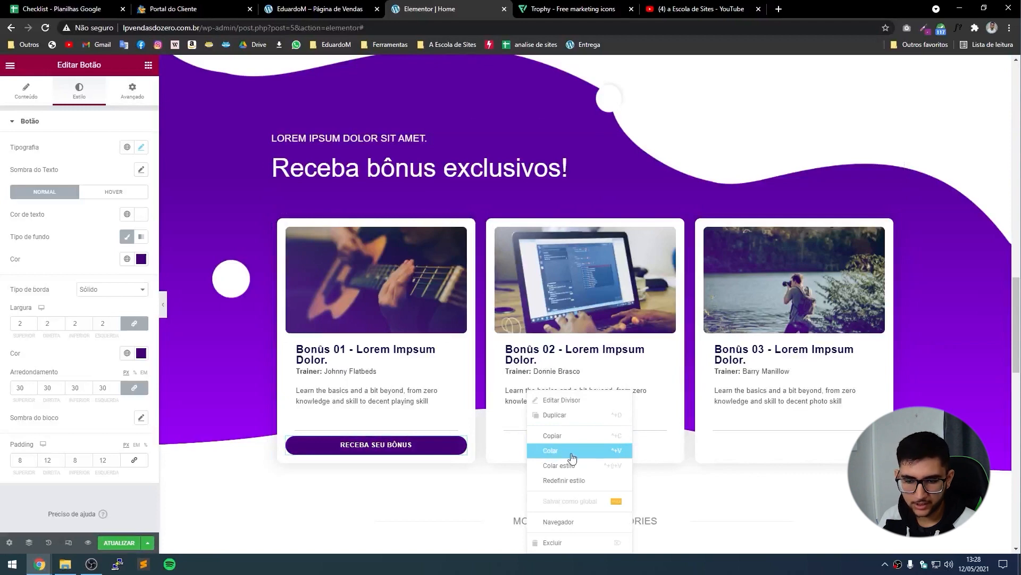
left_click(572, 456)
right_click(748, 431)
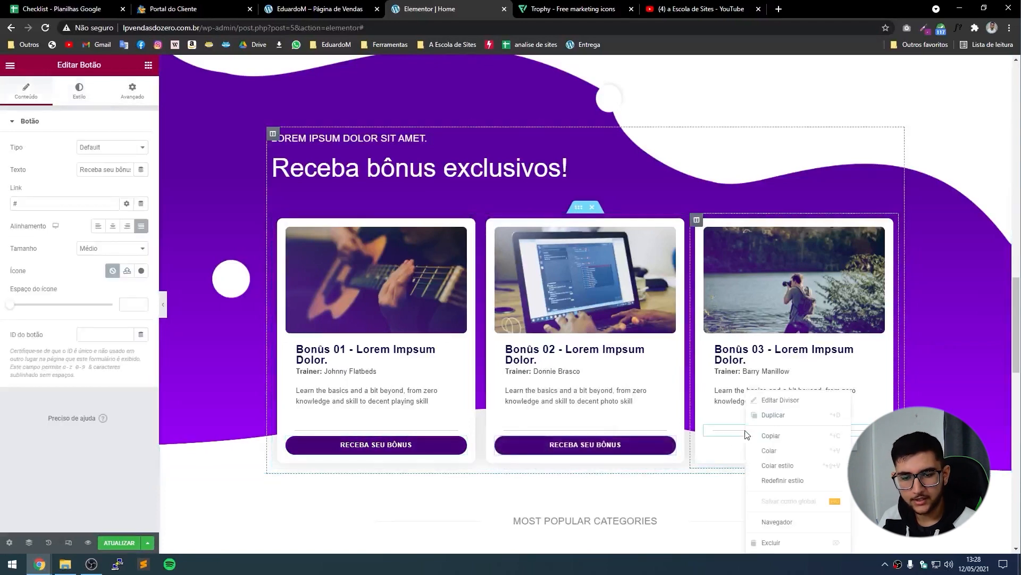
left_click(773, 466)
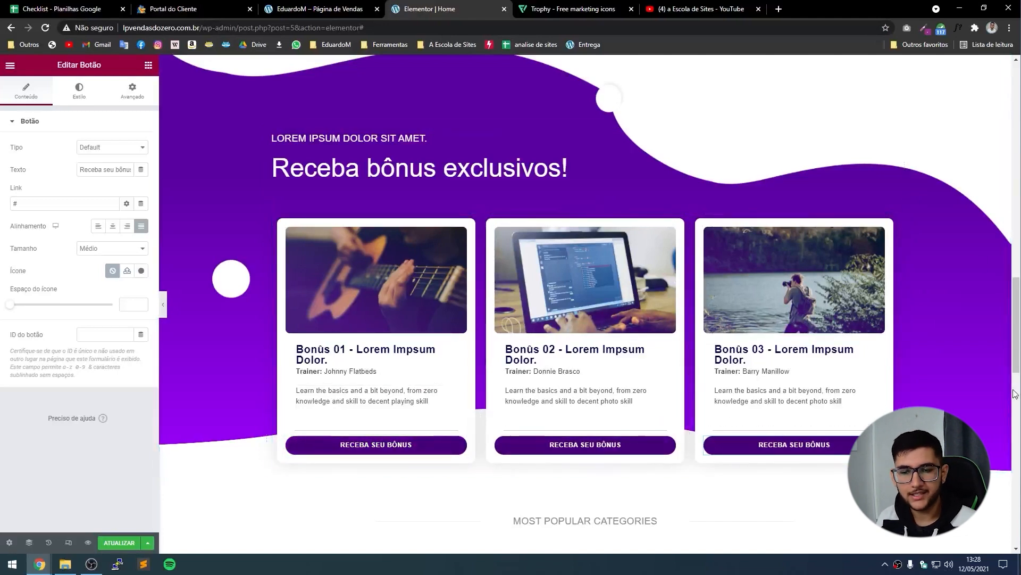
left_click(163, 308)
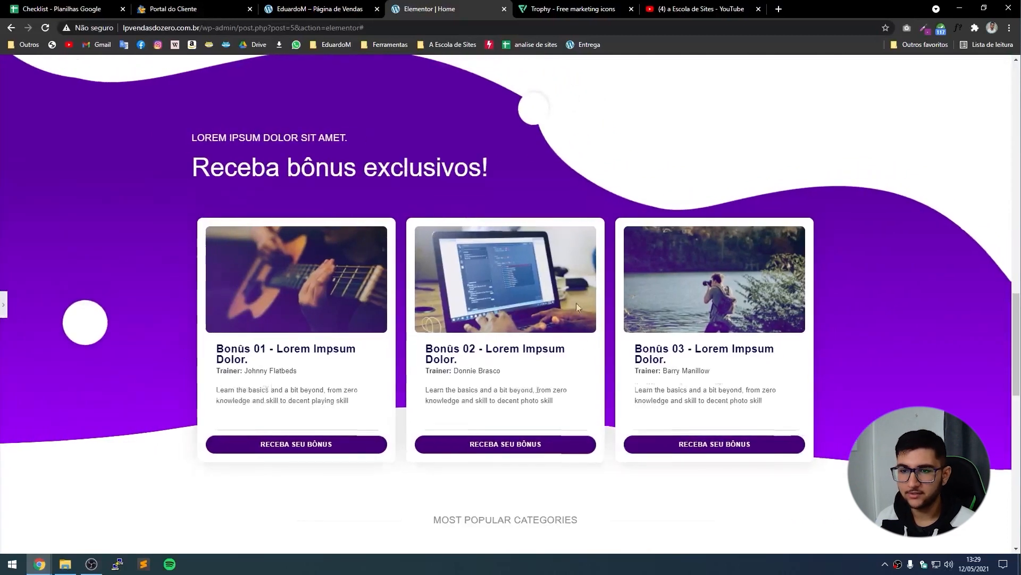
scroll(577, 302, "down", 4)
scroll(558, 288, "up", 2)
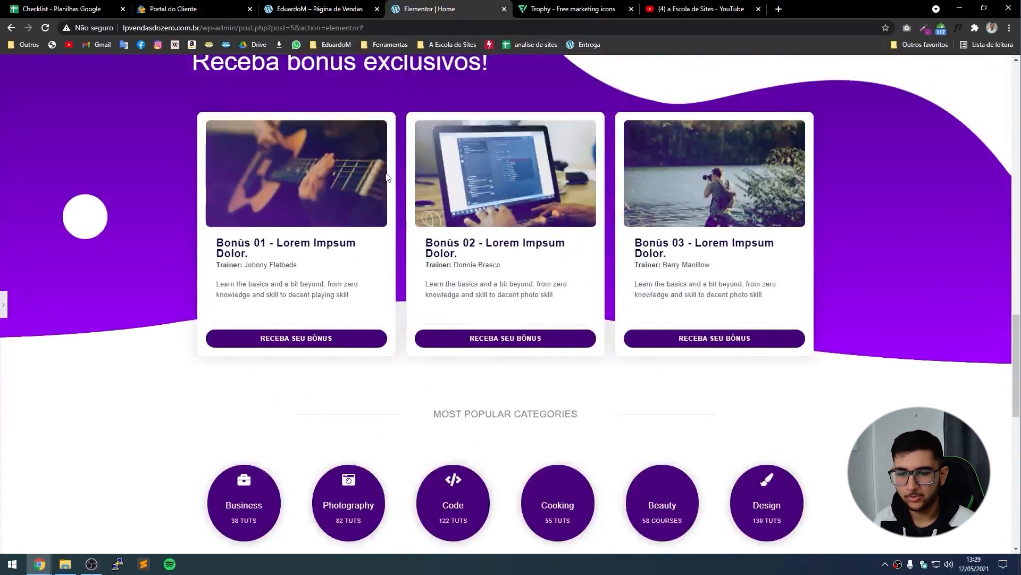
scroll(326, 409, "down", 4)
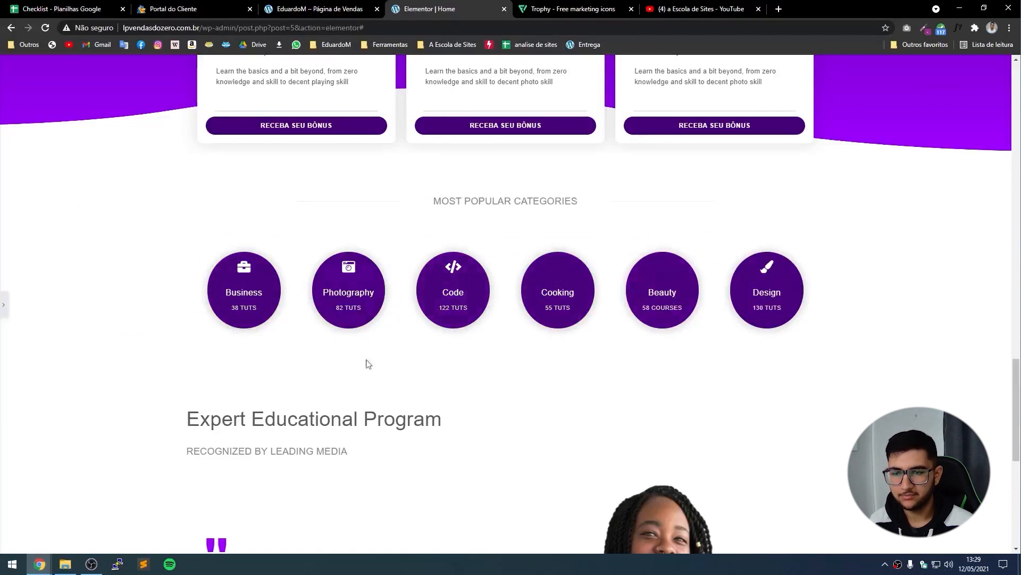
left_click(3, 304)
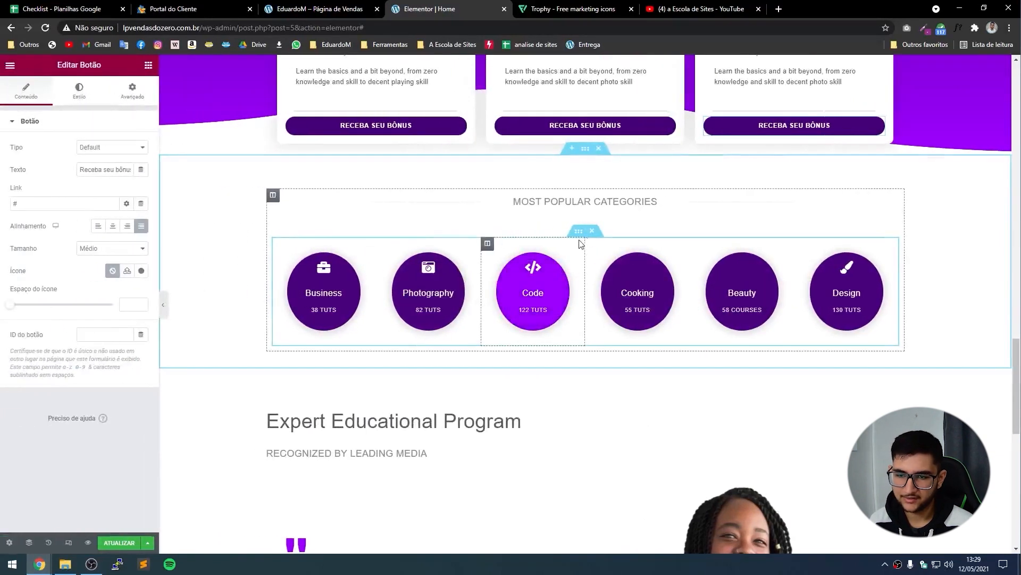
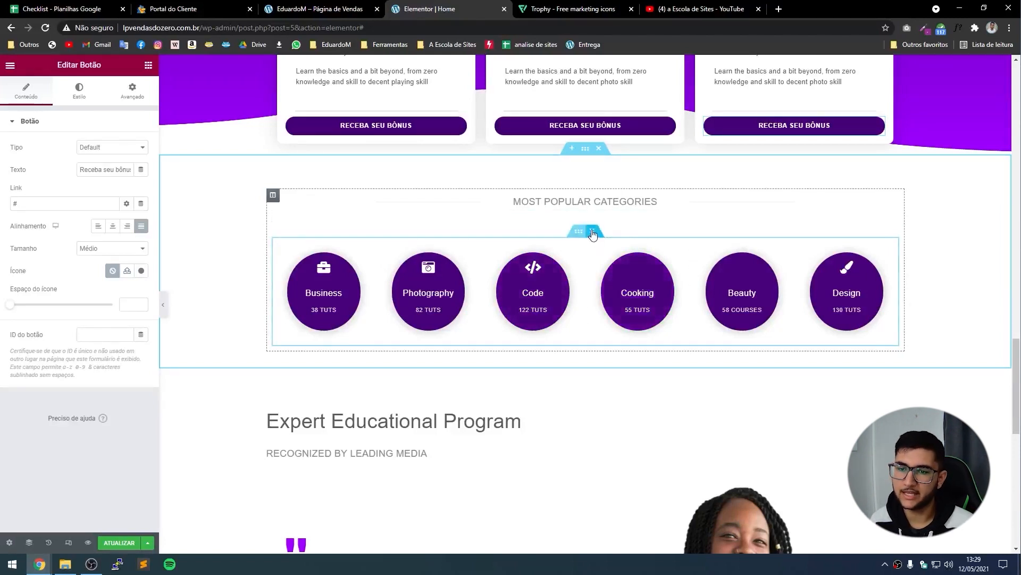
Delete the category-circle inner section and retitle the heading 'Perguntas frequentes'.
left_click(592, 232)
left_click(582, 204)
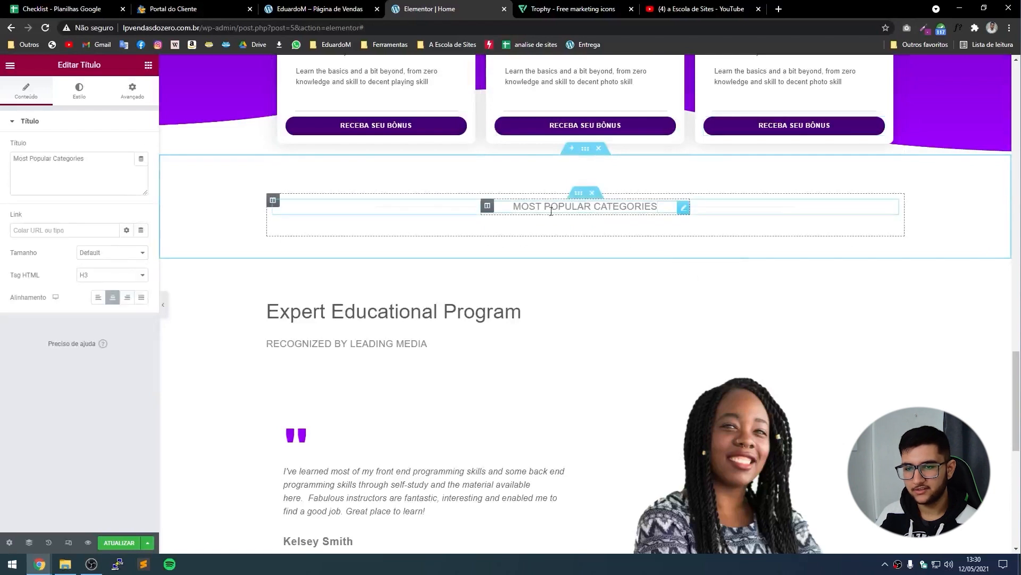
triple_click(66, 175)
type("Perguntas")
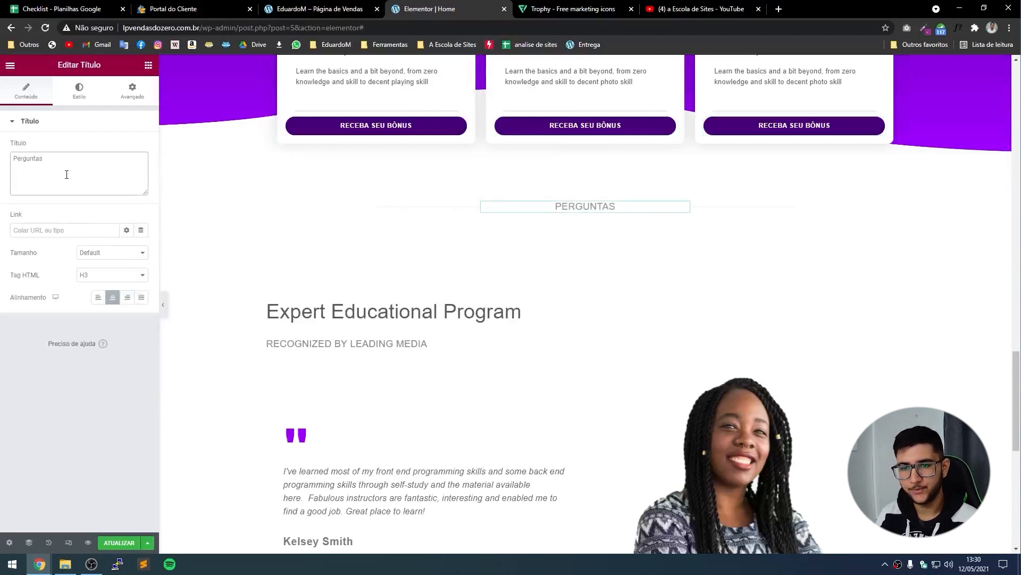
scroll(544, 307, "up", 5)
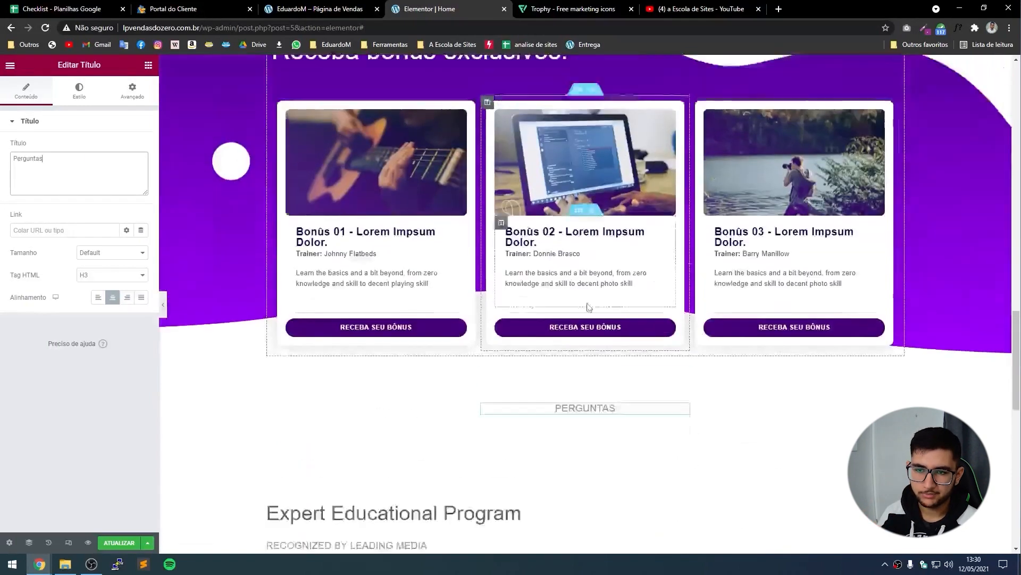
scroll(545, 307, "down", 3)
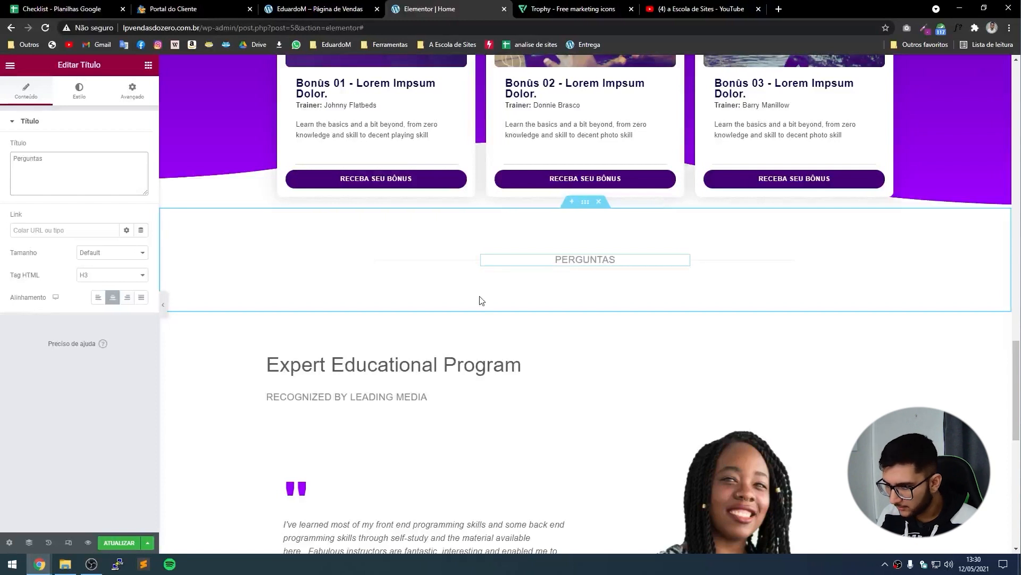
type("frequentes")
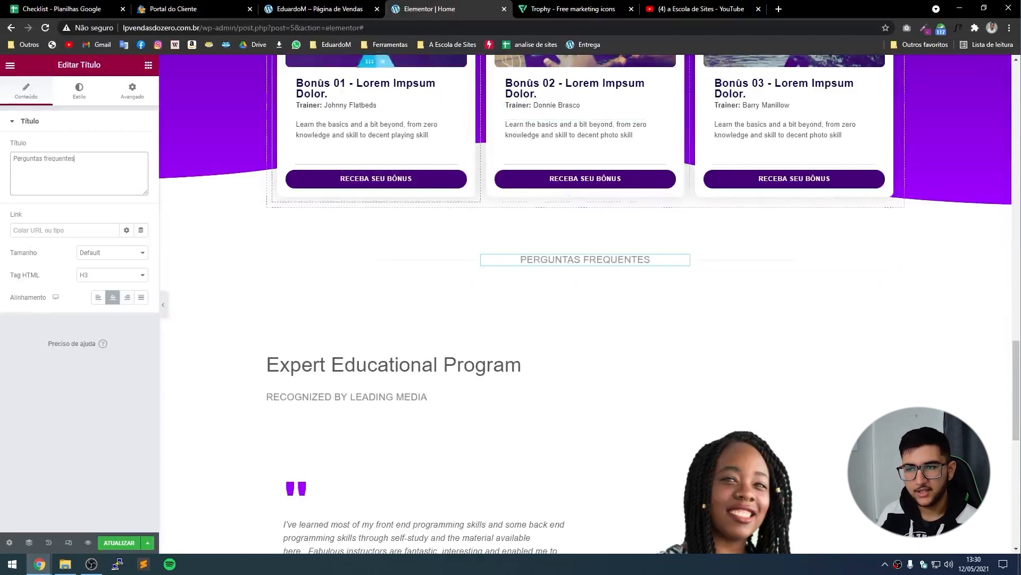
left_click(311, 6)
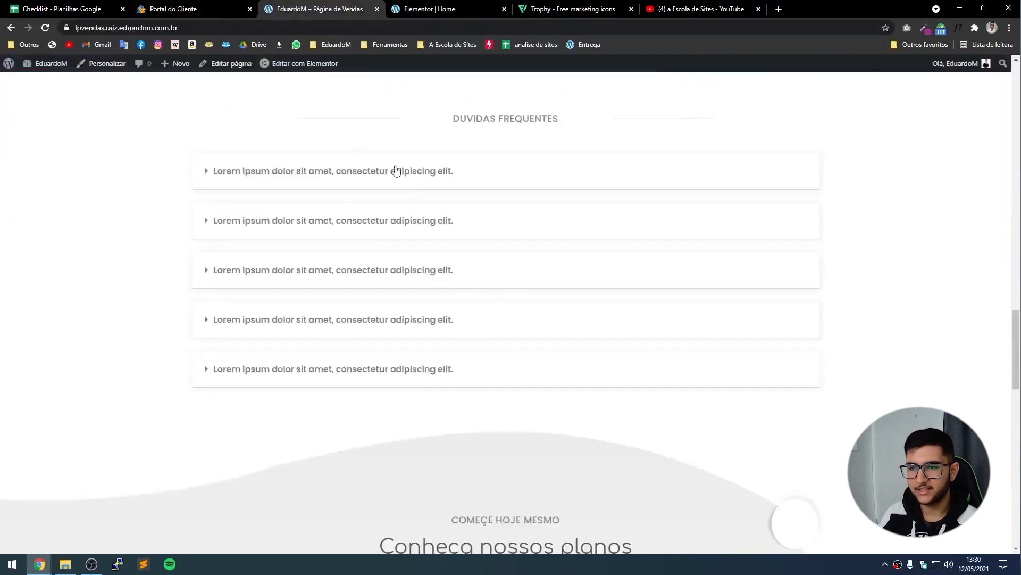
On the live sales page, expand the first FAQ question to check its answer, then return to Elementor.
left_click(258, 180)
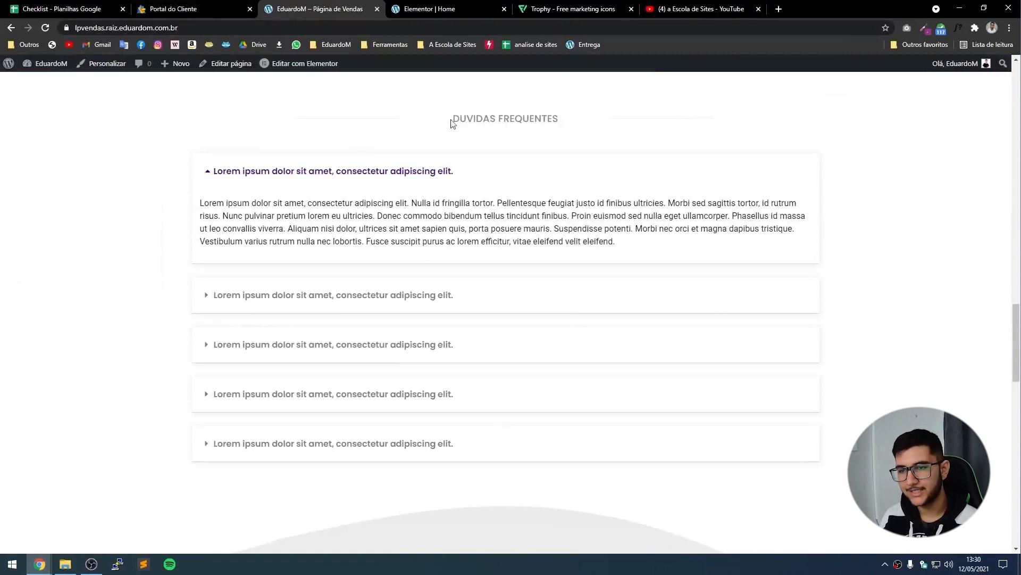
left_click(428, 9)
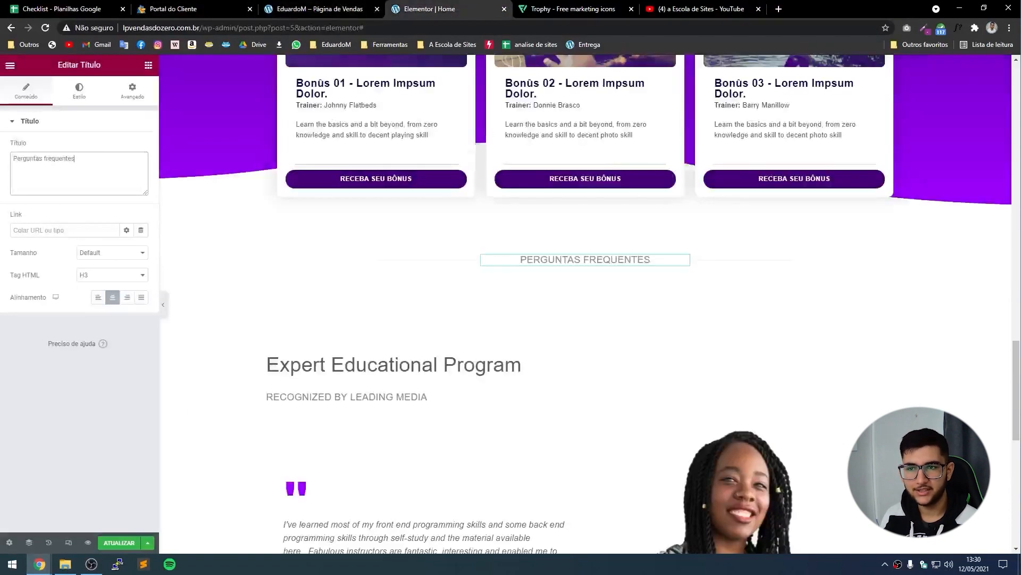
Add a section, insert a Faq-category library block, and connect the site to the template library.
left_click(572, 202)
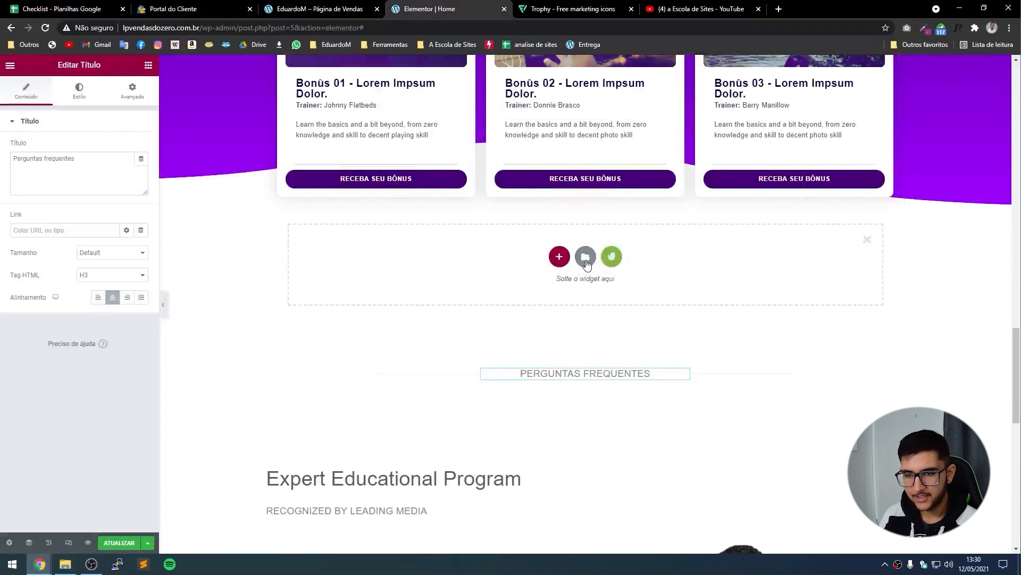
left_click(586, 257)
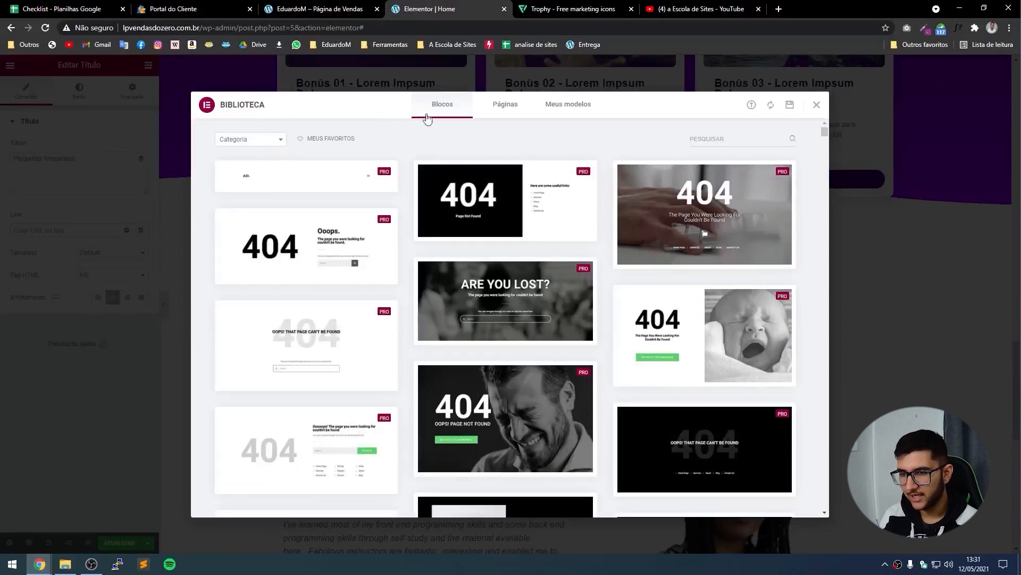
left_click(241, 139)
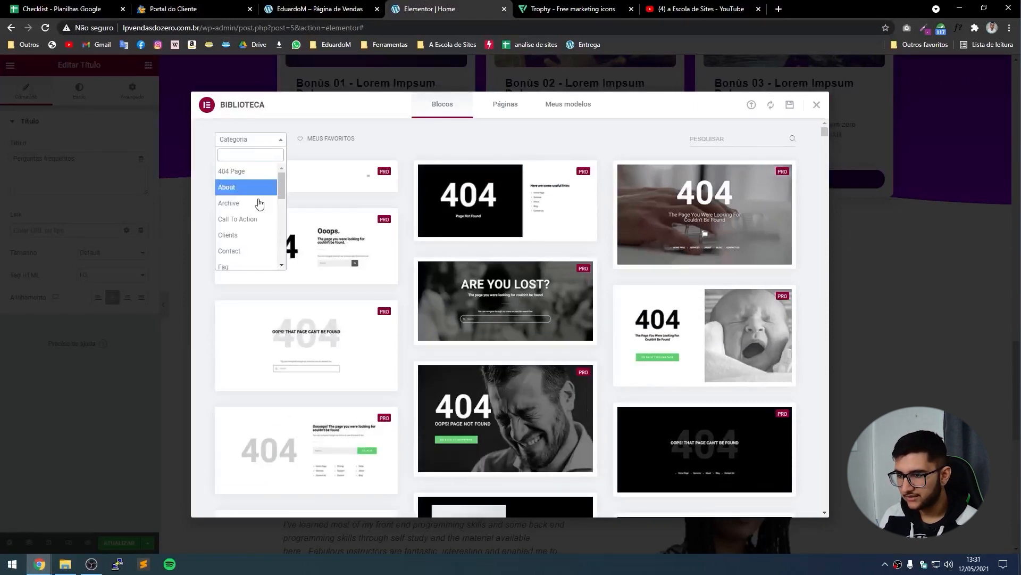
left_click(236, 267)
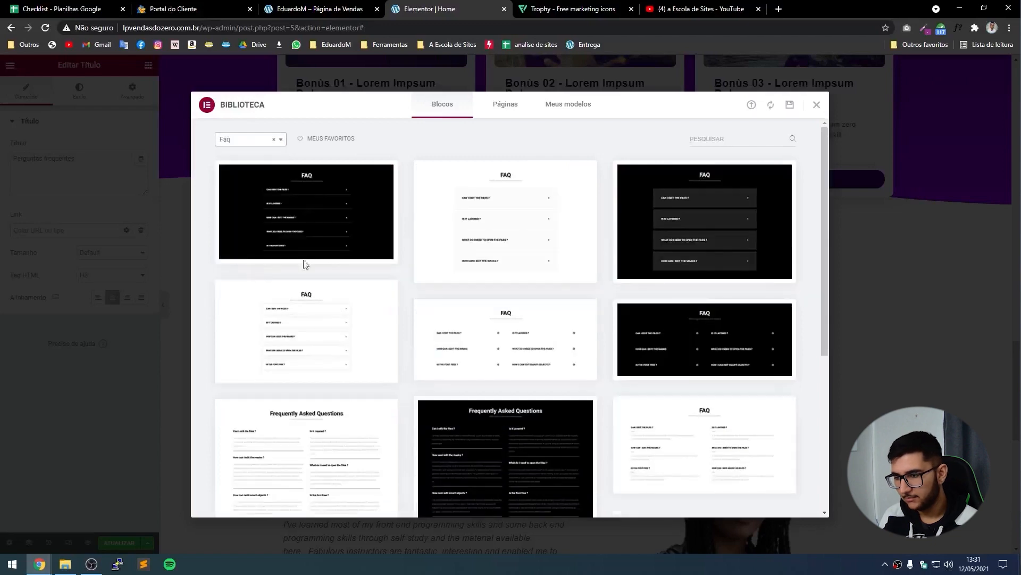
scroll(398, 266, "down", 3)
scroll(398, 298, "up", 5)
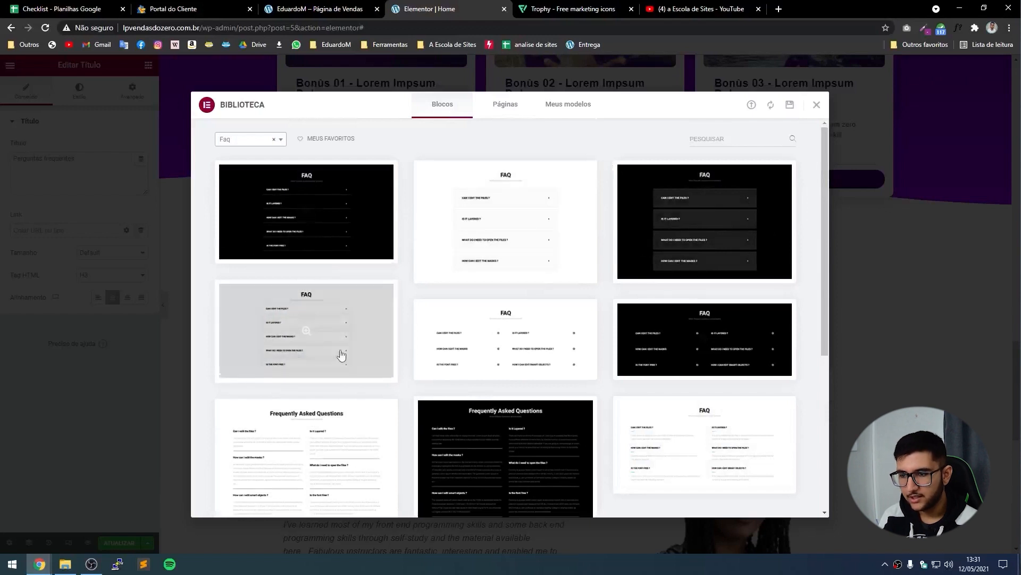
left_click(240, 375)
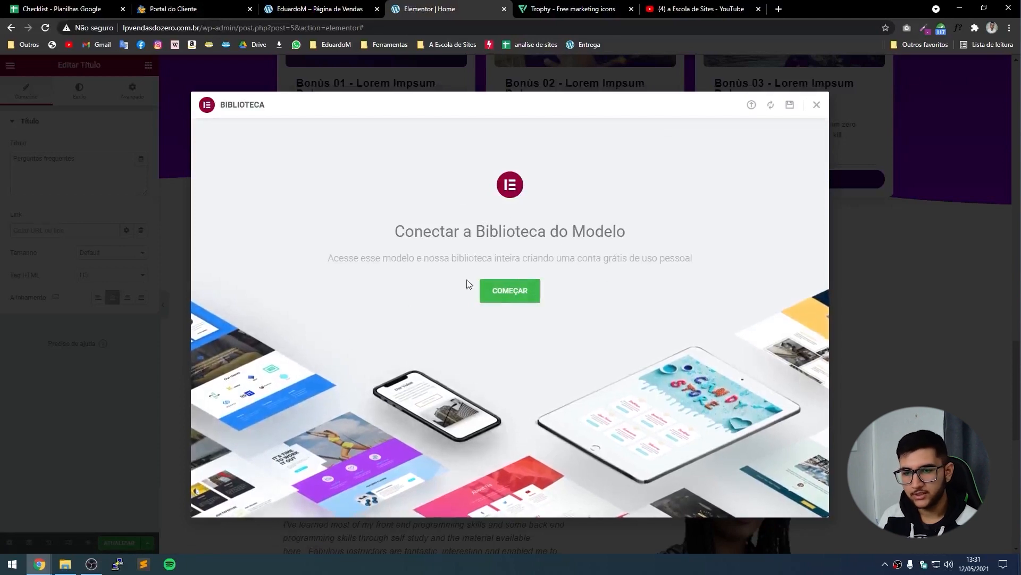
left_click(509, 297)
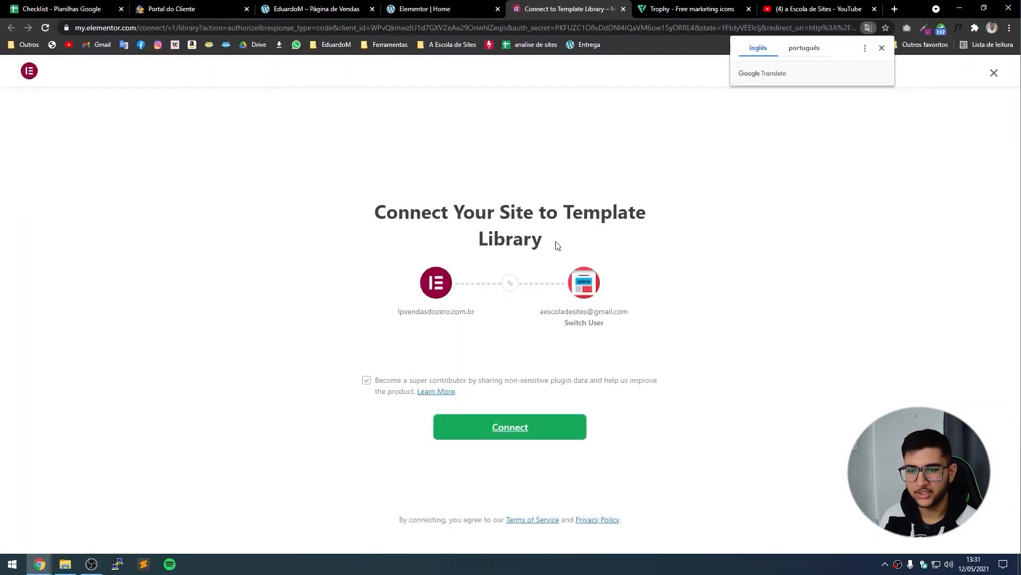
left_click(509, 435)
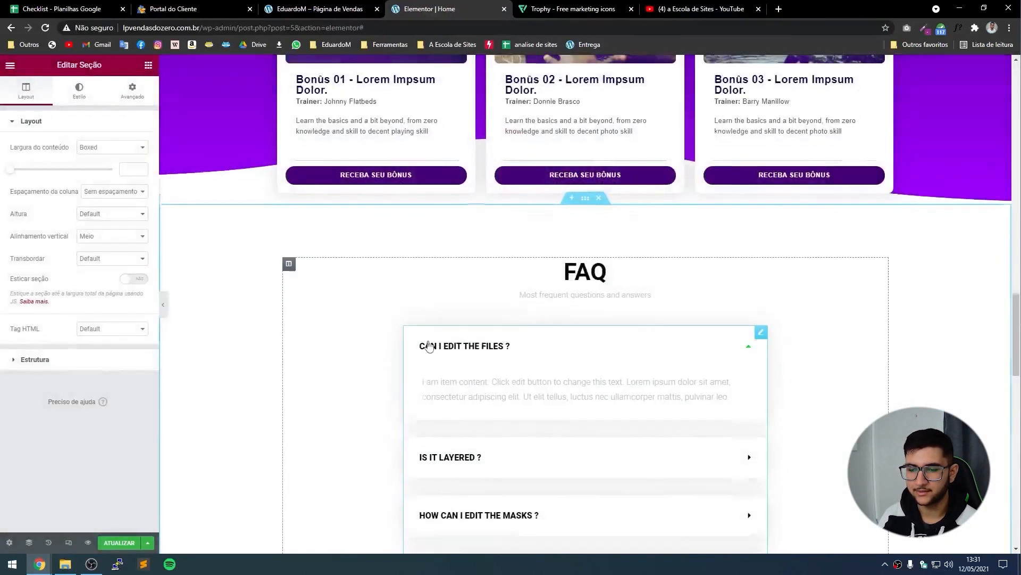
Move the accordion below 'Perguntas frequentes' and delete the block's FAQ title section.
scroll(684, 360, "down", 1)
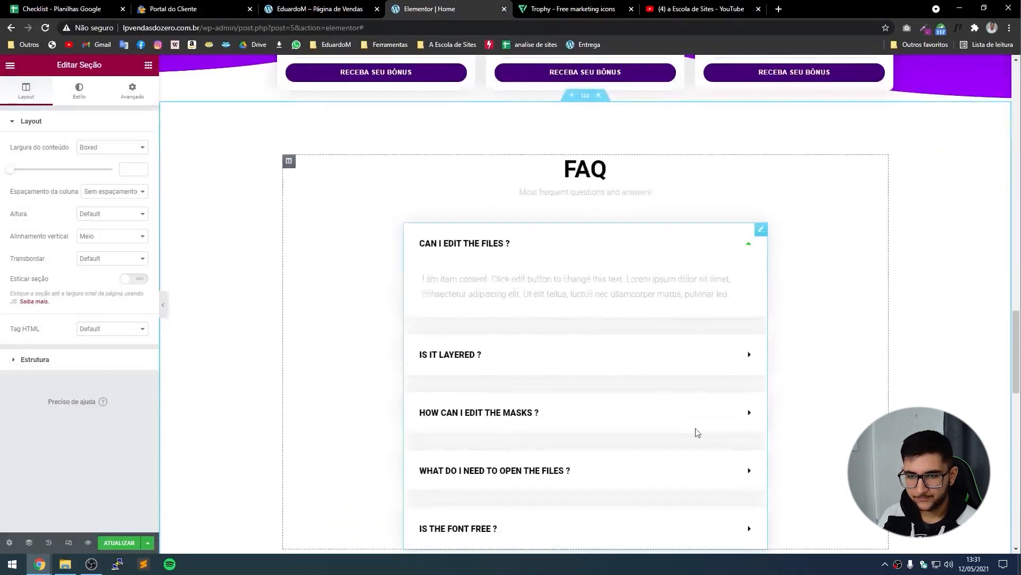
scroll(735, 189, "down", 5)
scroll(729, 292, "up", 4)
left_click(734, 190)
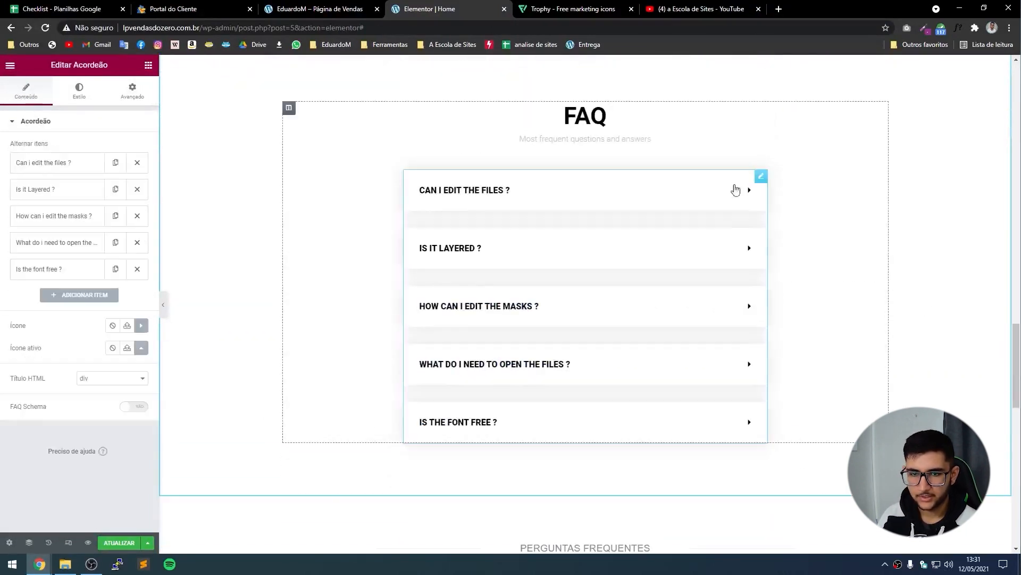
left_click_drag(762, 180, 560, 166)
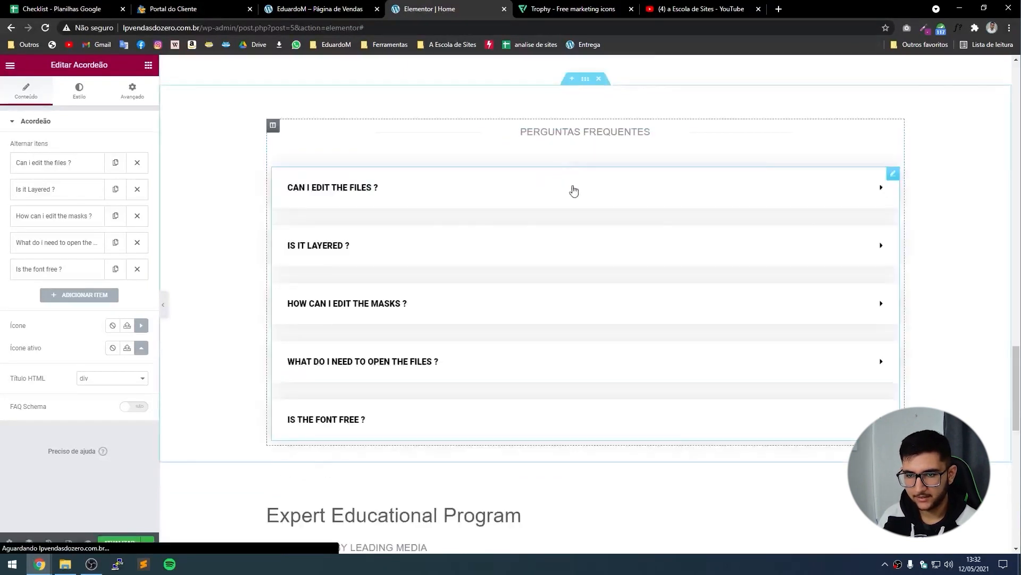
scroll(564, 317, "up", 5)
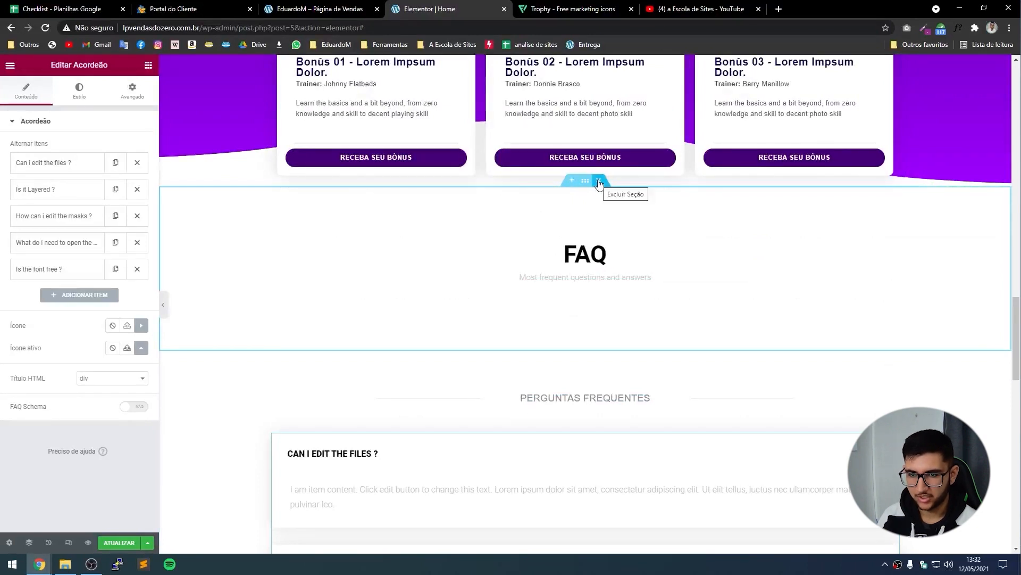
left_click(599, 181)
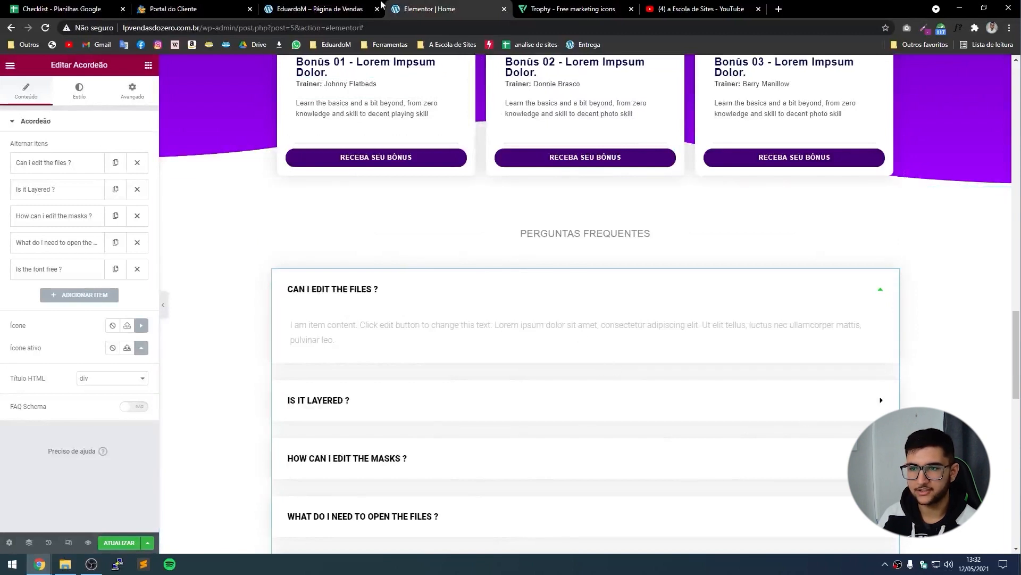
Copy the first FAQ answer paragraph from the live sales page.
left_click(361, 9)
left_click_drag(513, 182, 210, 169)
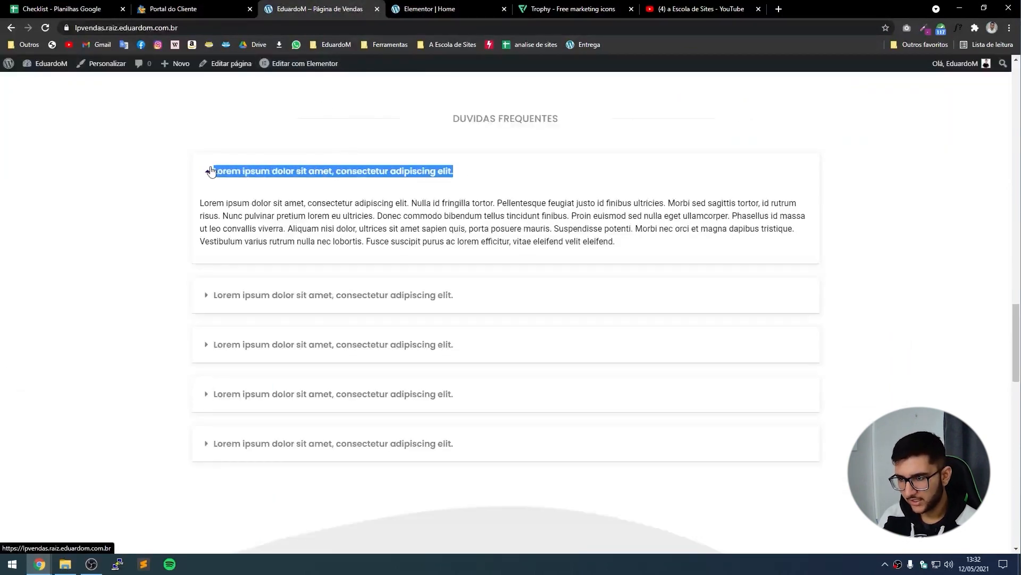
left_click(565, 177)
left_click_drag(631, 251, 196, 206)
left_click(479, 4)
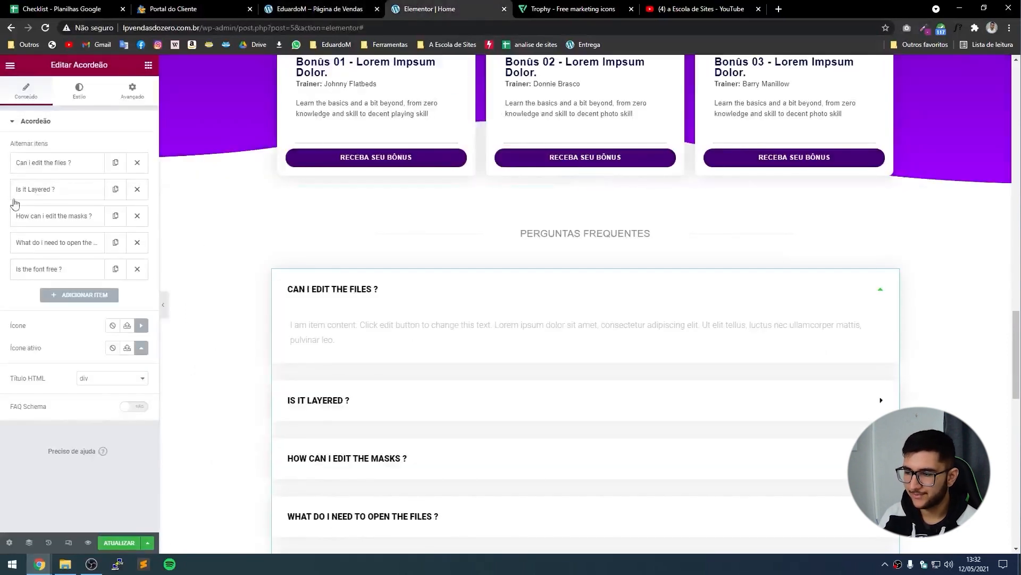
Reduce the accordion to one question using the copied answer, with its first sentence as title.
left_click(397, 330)
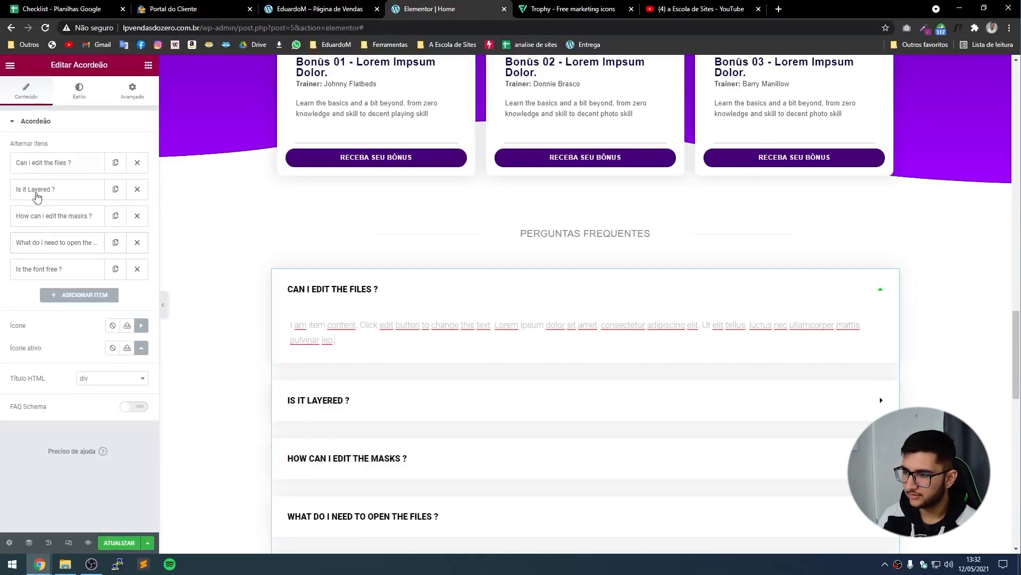
left_click(138, 189)
left_click(138, 189)
left_click(138, 188)
left_click(137, 189)
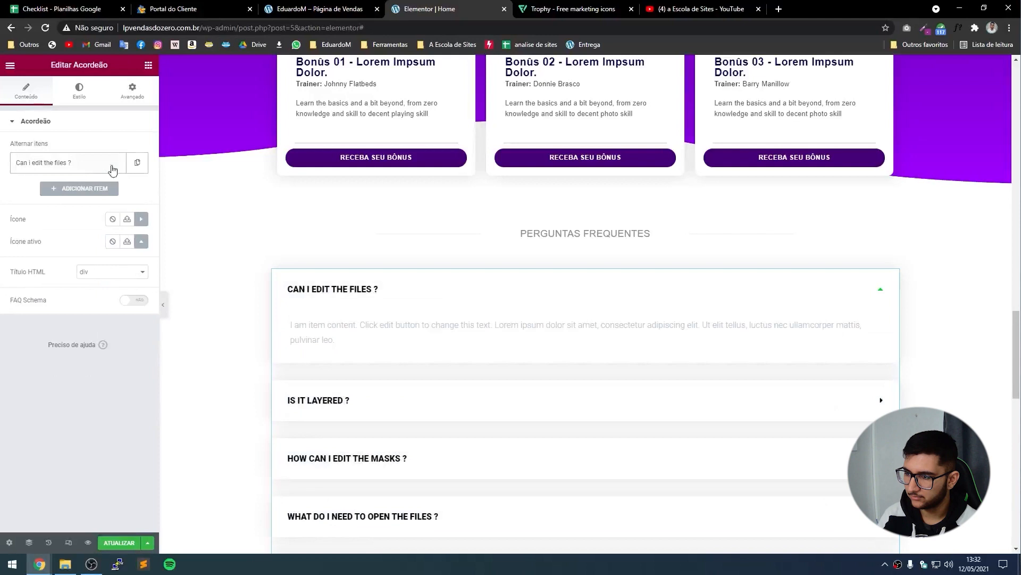
left_click(77, 189)
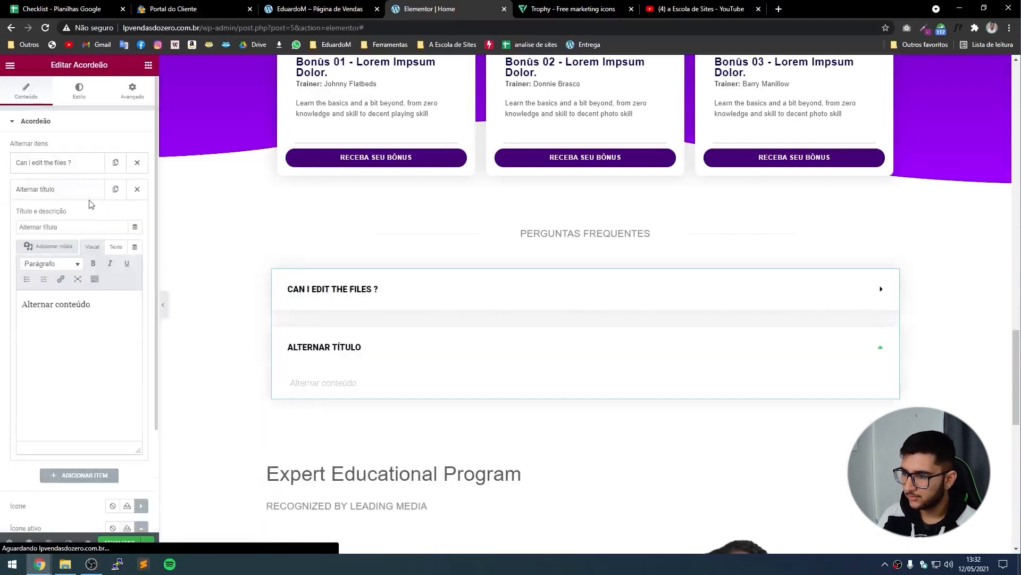
triple_click(91, 303)
type("Lorem ipsum dolor sit amet, consectetur adipiscing elit. Nulla id fringilla tortor. Pellentesque feugiat justo id finibus ultricies. Morbi sed sagittis tortor, id rutrum risus. Nunc pulvinar pretium lorem eu ultricies. Donec commodo bibendum tellus tincidunt finibus. Proin euismod sed nulla eget ullamcorper. Phasellus id massa ut leo convallis viverra. Aliquam nisi dolor, ultrices sit amet sapien quis, porta posuere mauris. Suspendisse potenti. Morbi nec orci et magna dapibus tristique. Vestibulum varius rutrum nulla nec lobortis. Fusce suscipit purus ac lorem efficitur, vitae eleifend velit eleifend.")
scroll(77, 361, "up", 5)
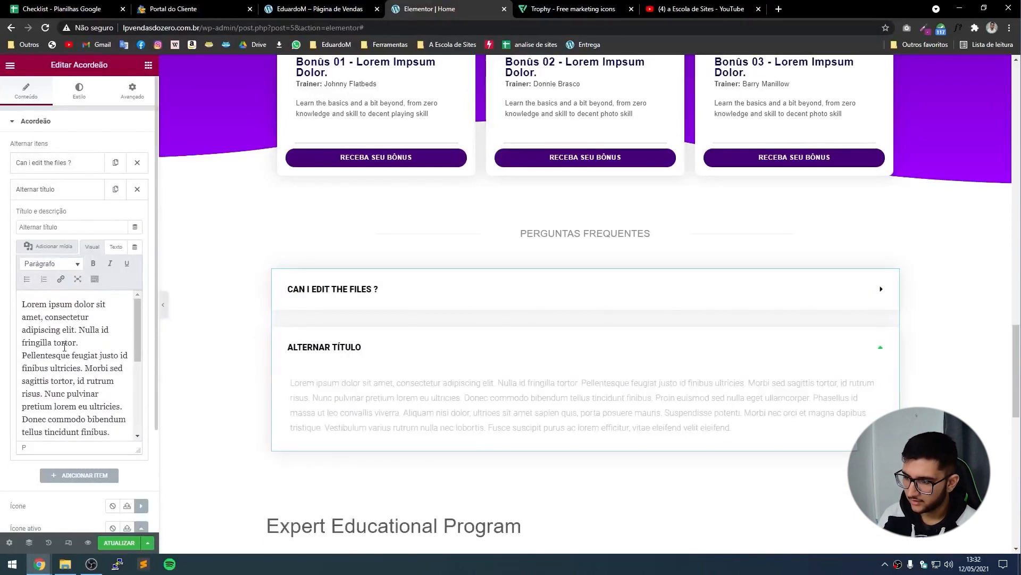
left_click_drag(79, 342, 16, 288)
key("ctrl+c")
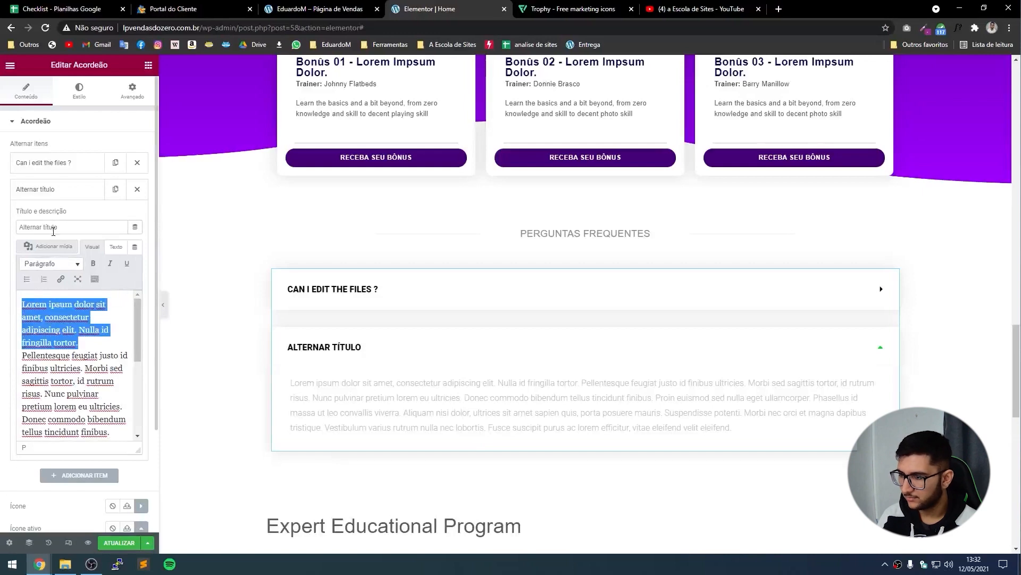
triple_click(53, 228)
key("ctrl+v")
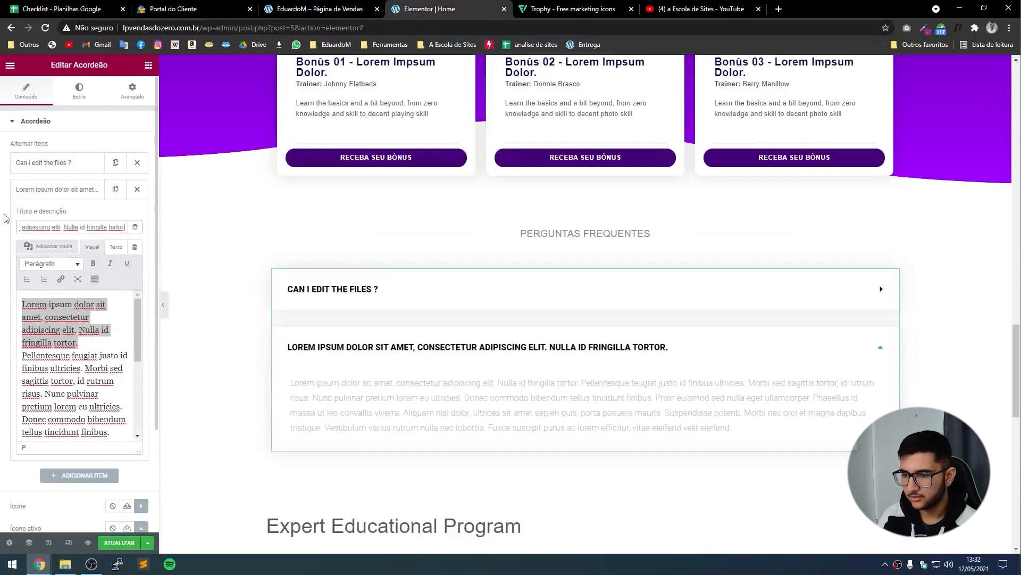
left_click(134, 165)
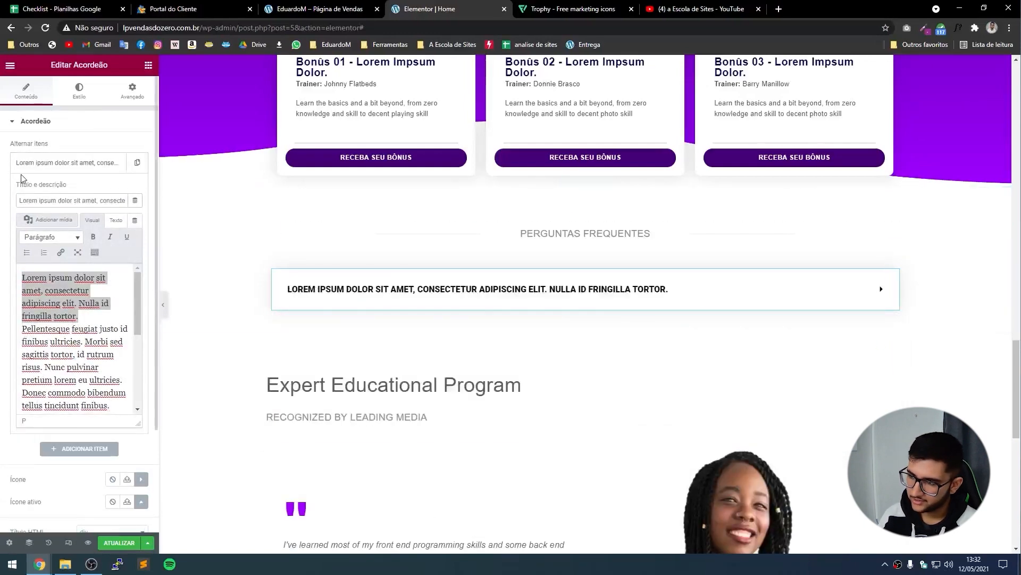
left_click_drag(18, 162, 117, 179)
Duplicate the question three times to get four identical items.
left_click(133, 163)
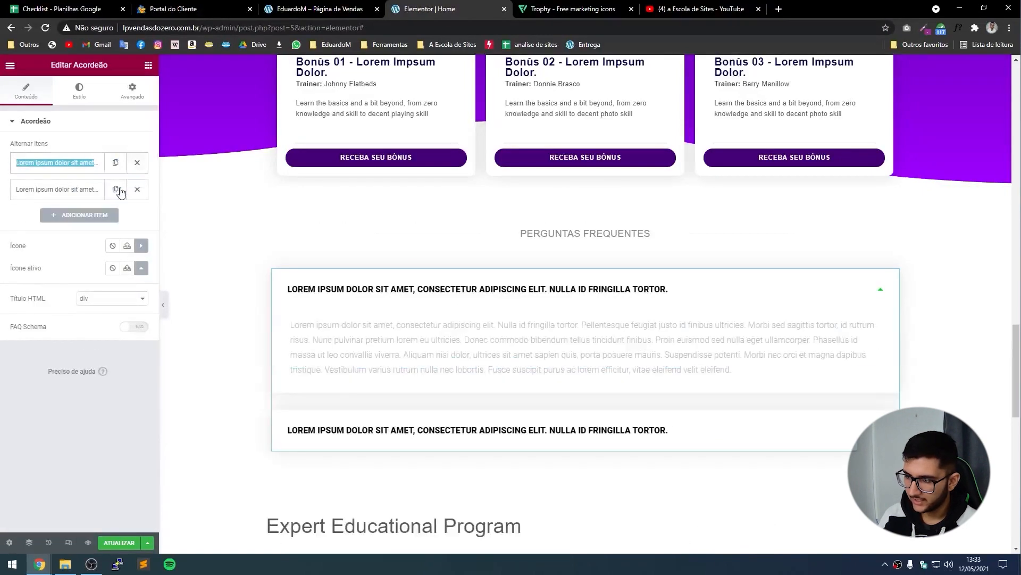
left_click(118, 195)
left_click(118, 195)
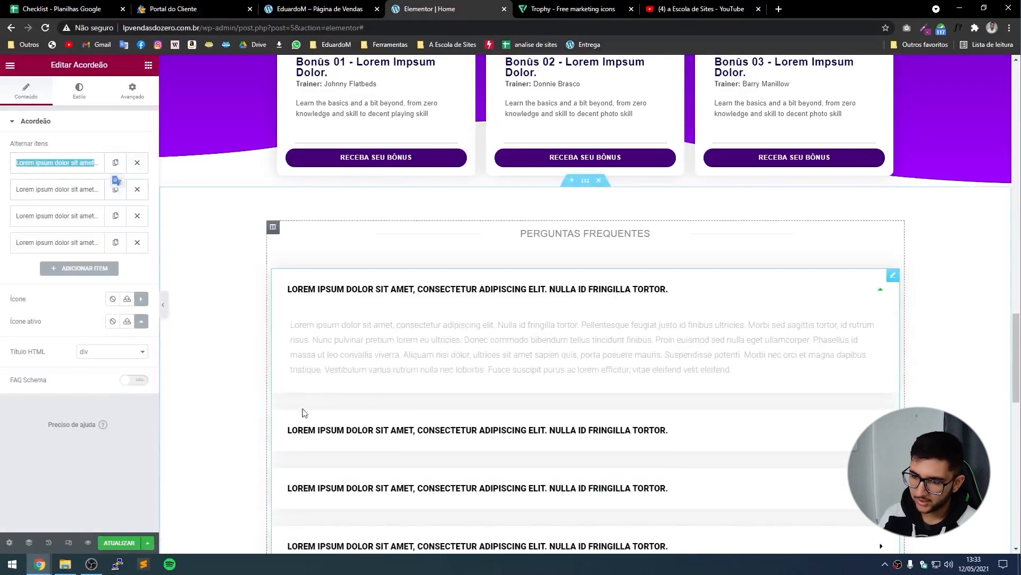
scroll(415, 447, "down", 1)
scroll(396, 438, "down", 1)
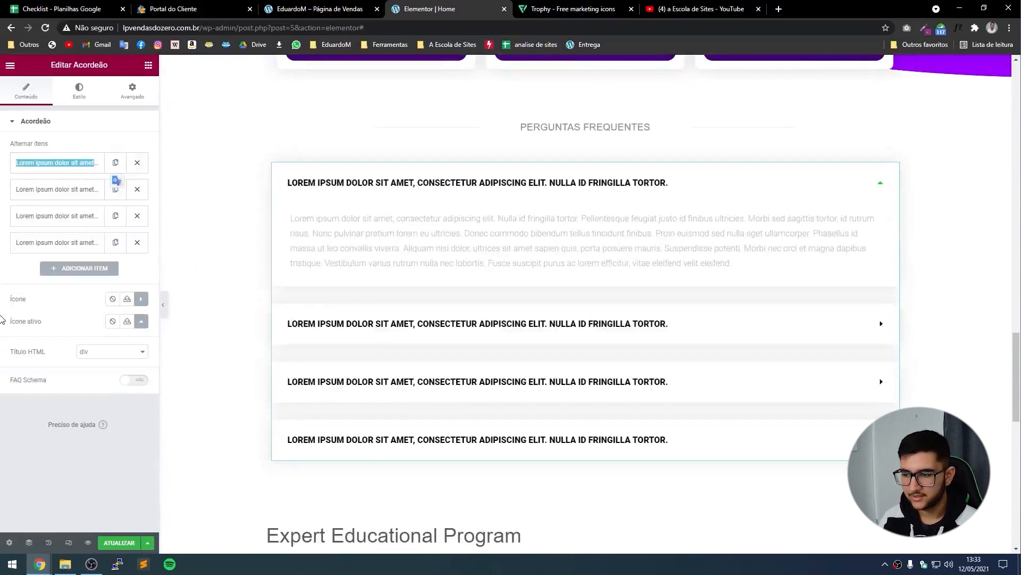
Lower the accordion's block shadow colour opacity to 0.07.
left_click(78, 91)
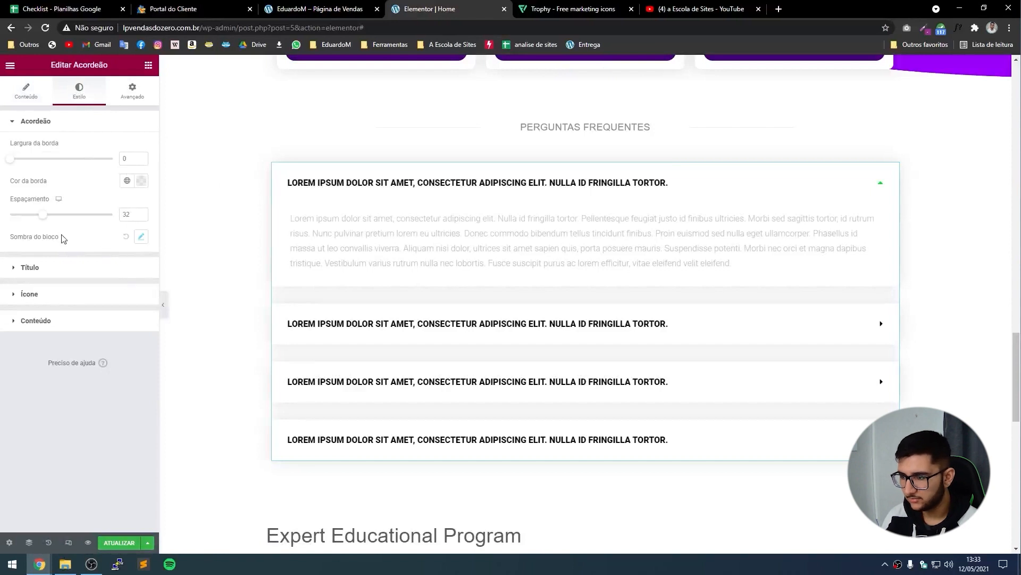
left_click(142, 238)
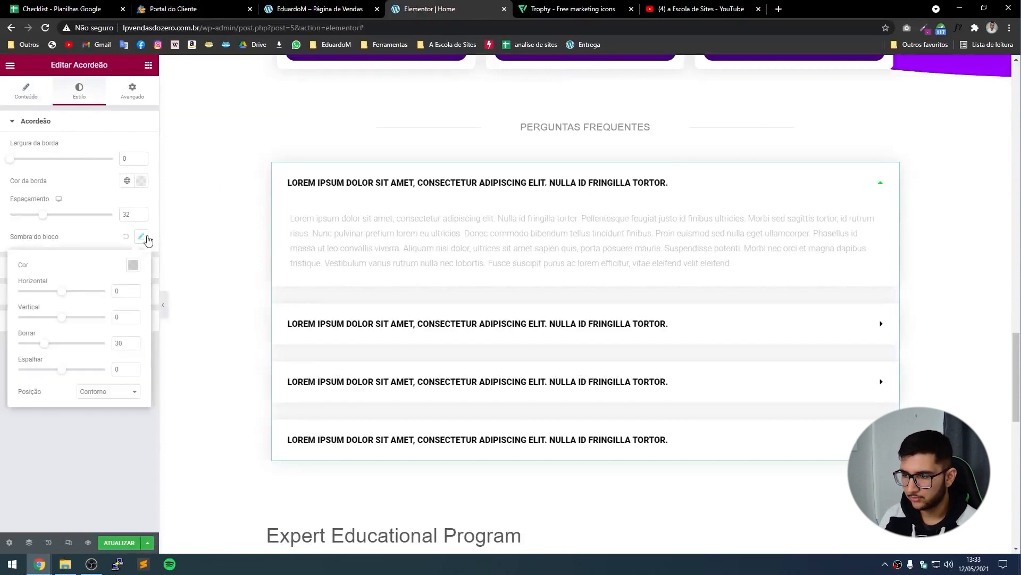
left_click(133, 266)
left_click_drag(91, 410, 86, 412)
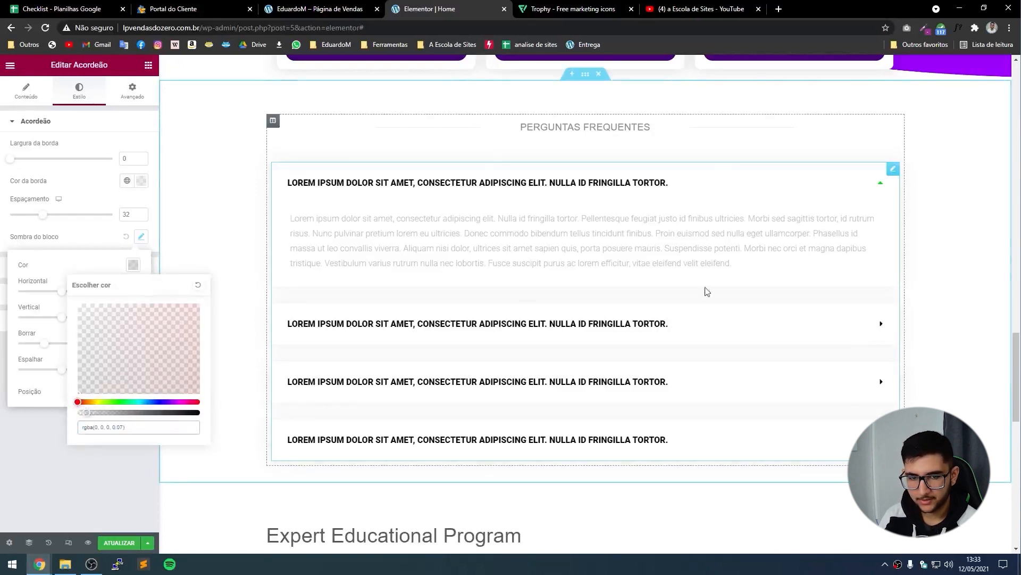
left_click(33, 194)
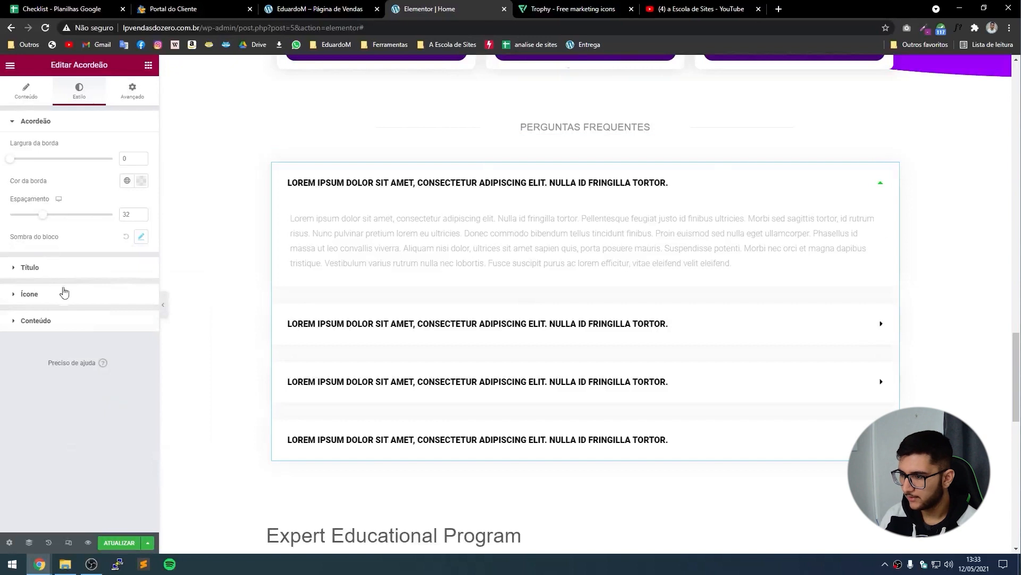
Open the Título Cor ativa colour picker for the expanded question title.
left_click(30, 267)
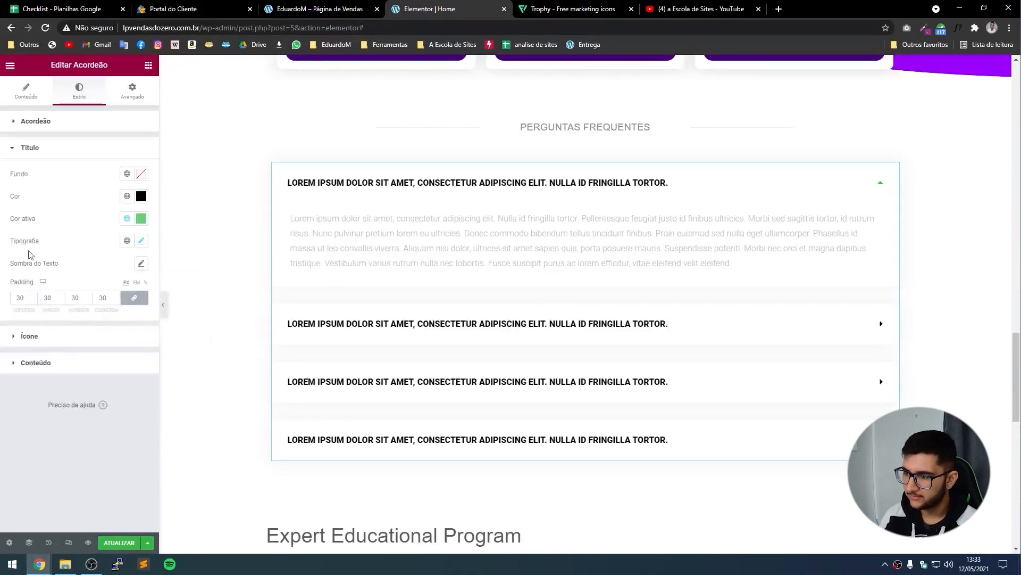
left_click(141, 219)
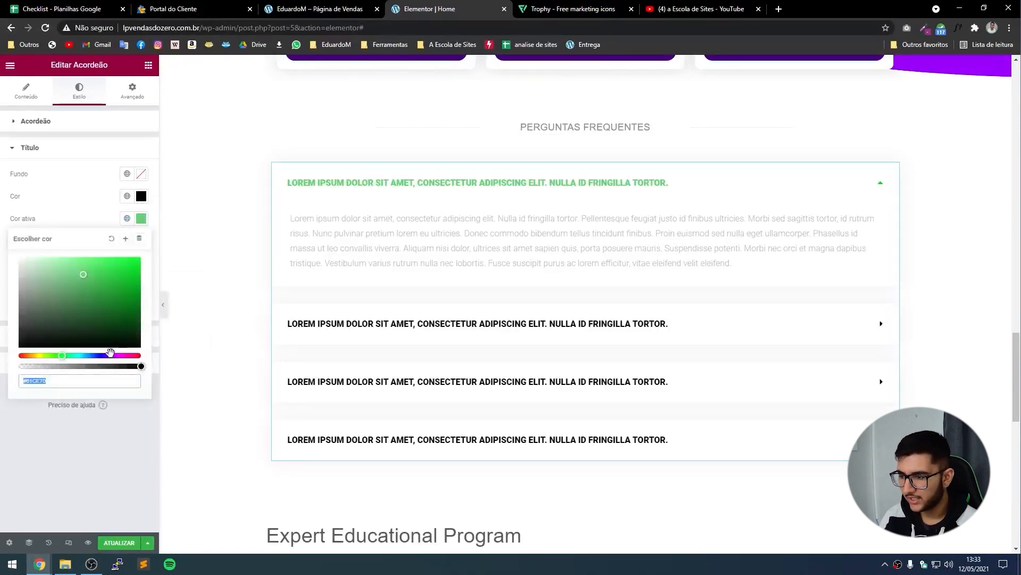
scroll(588, 262, "down", 1)
scroll(520, 206, "up", 4)
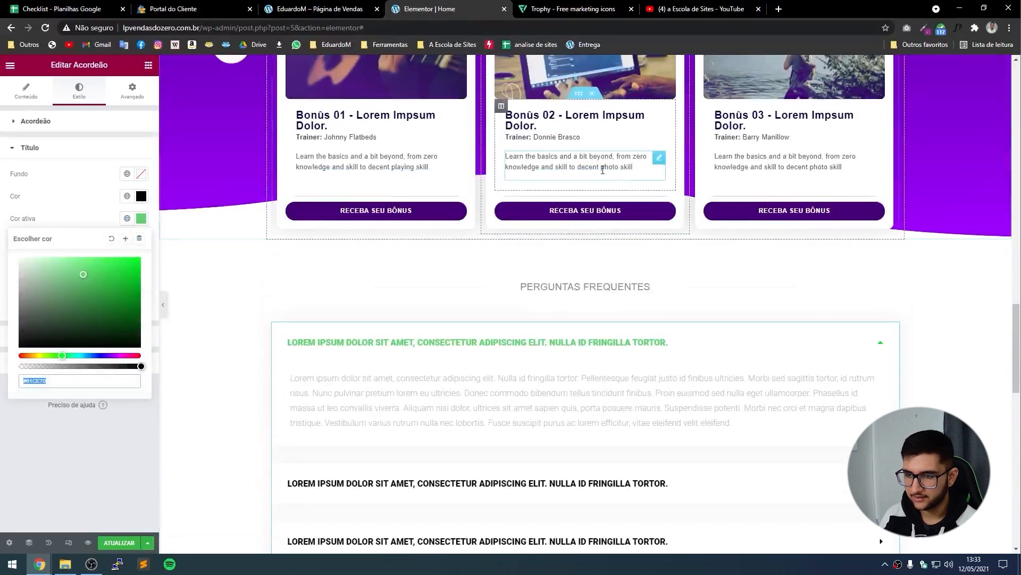
scroll(623, 266, "up", 8)
scroll(642, 349, "down", 6)
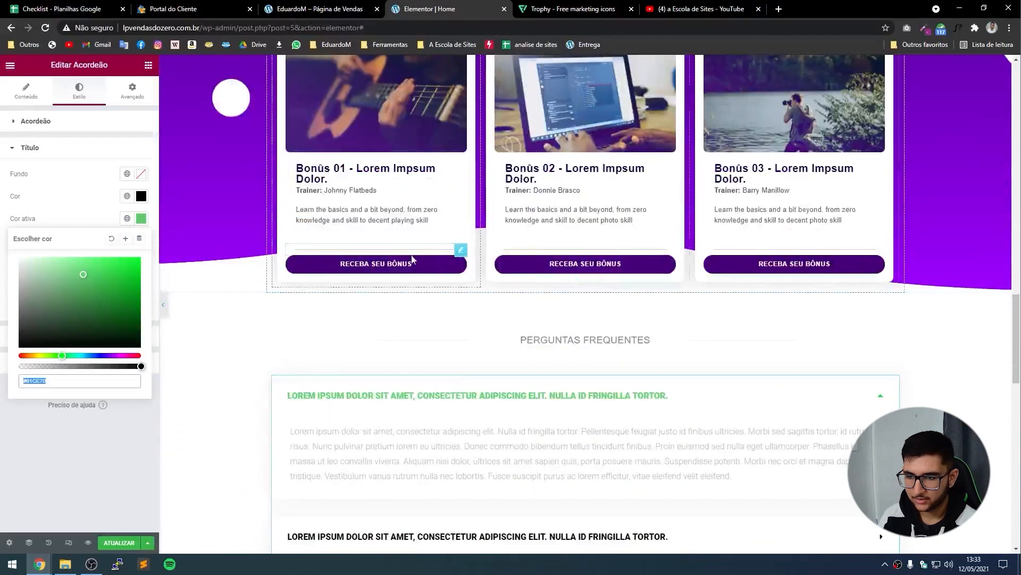
Copy the bonus button's background colour #440075.
left_click(461, 264)
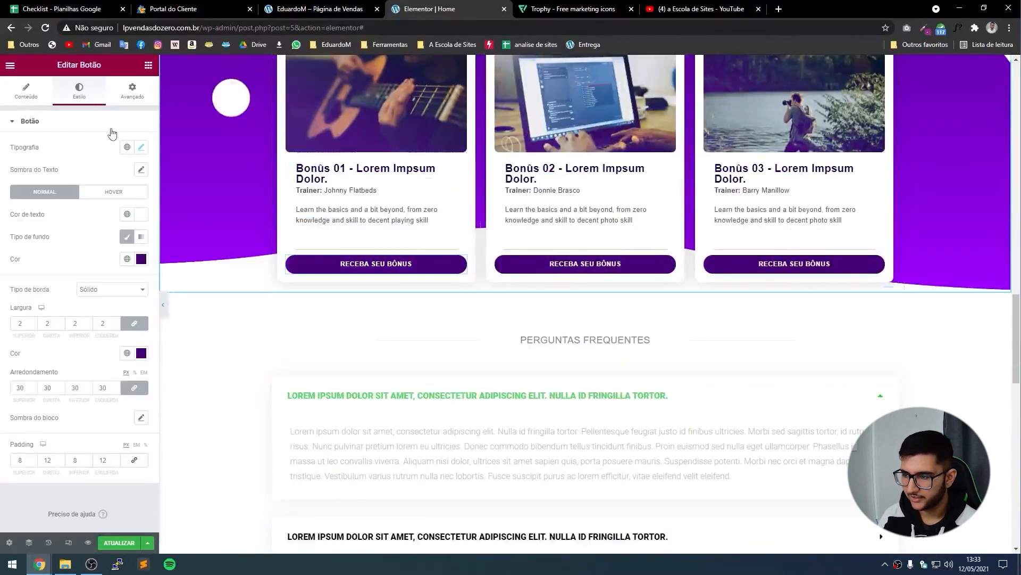
left_click(141, 259)
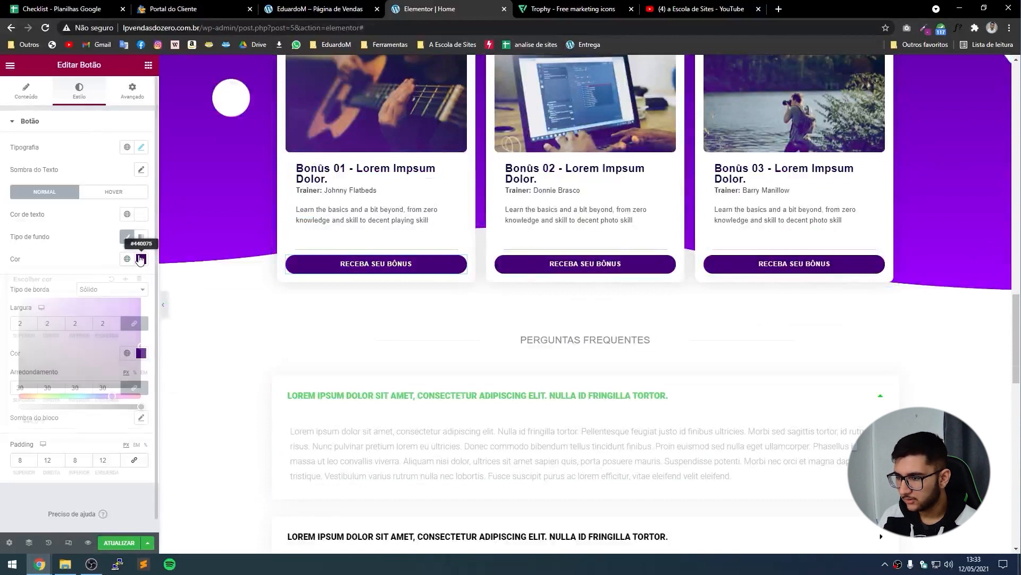
left_click(72, 421)
key("ctrl+c")
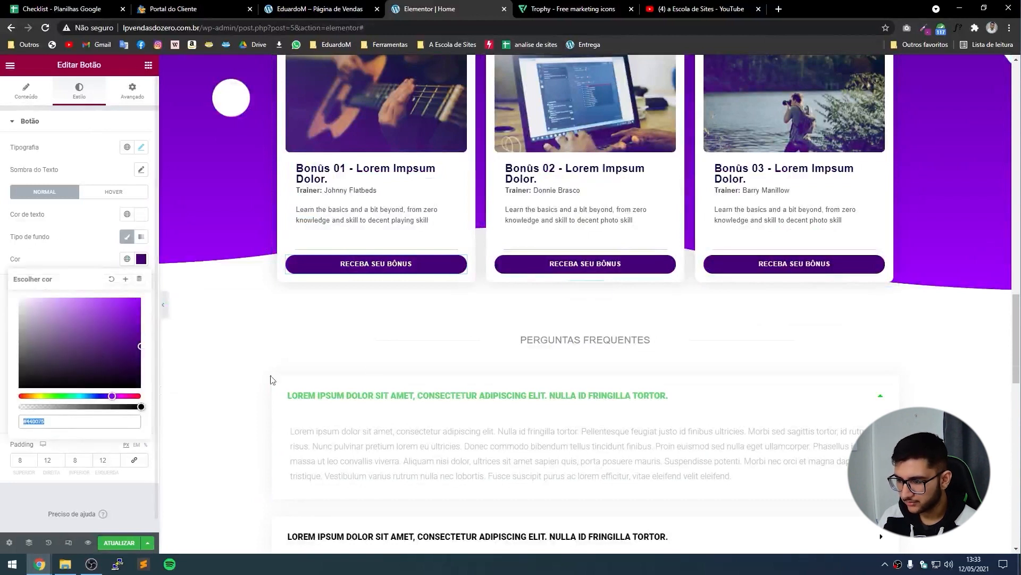
Paste #440075 as the accordion title's active colour and preview the first question.
left_click(326, 397)
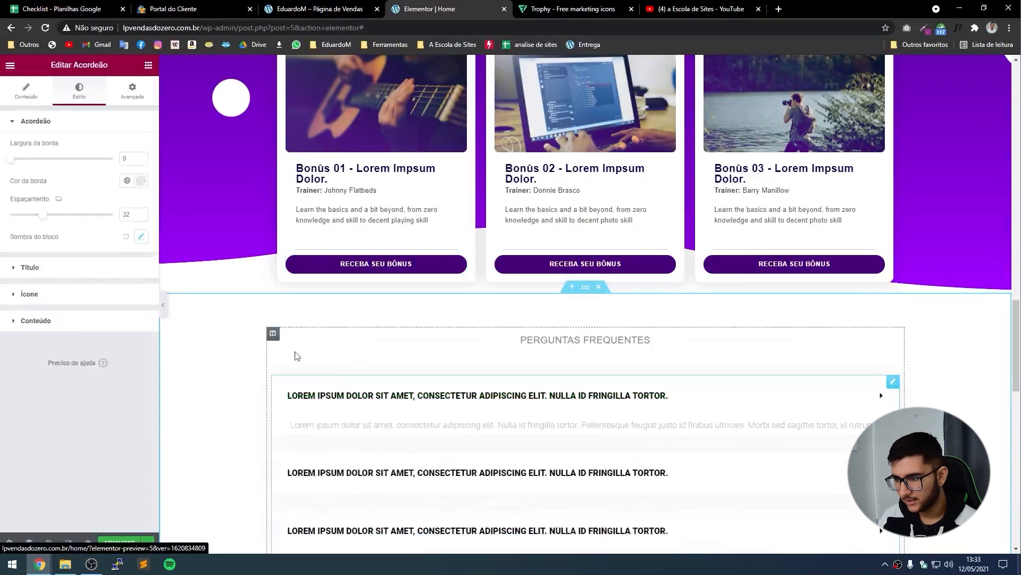
left_click(49, 271)
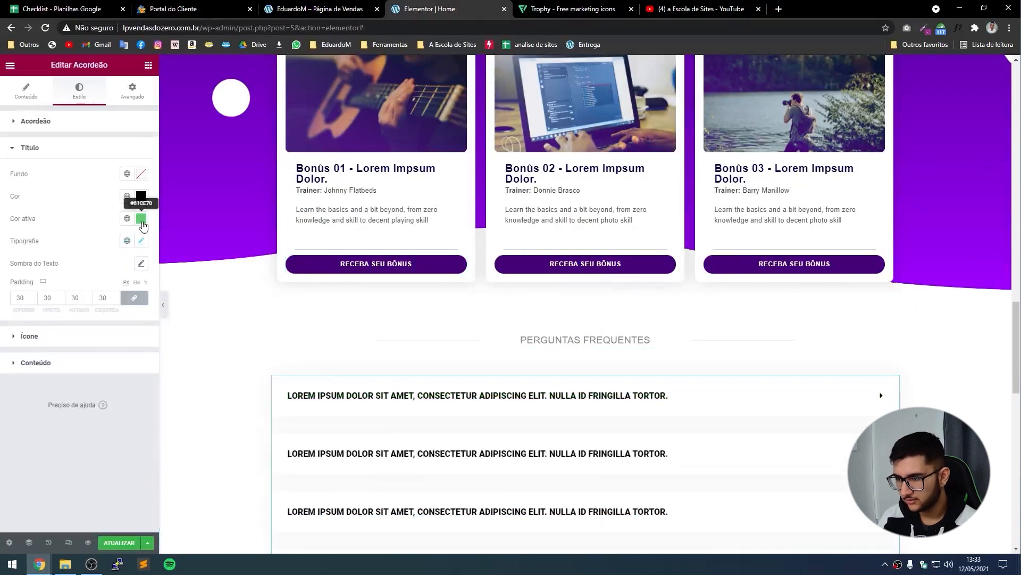
left_click(141, 218)
key("ctrl+v")
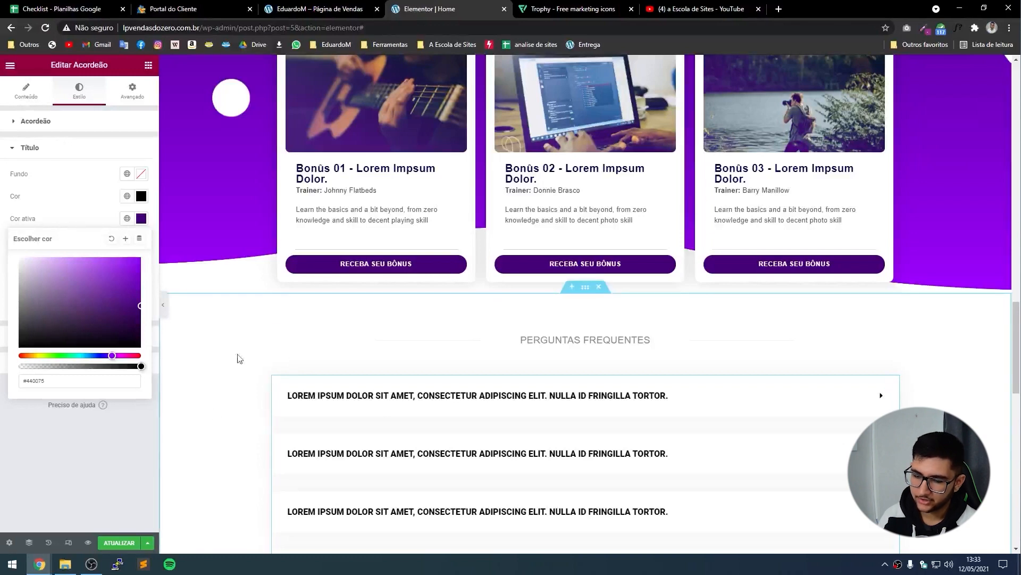
scroll(237, 356, "down", 1)
scroll(383, 347, "down", 2)
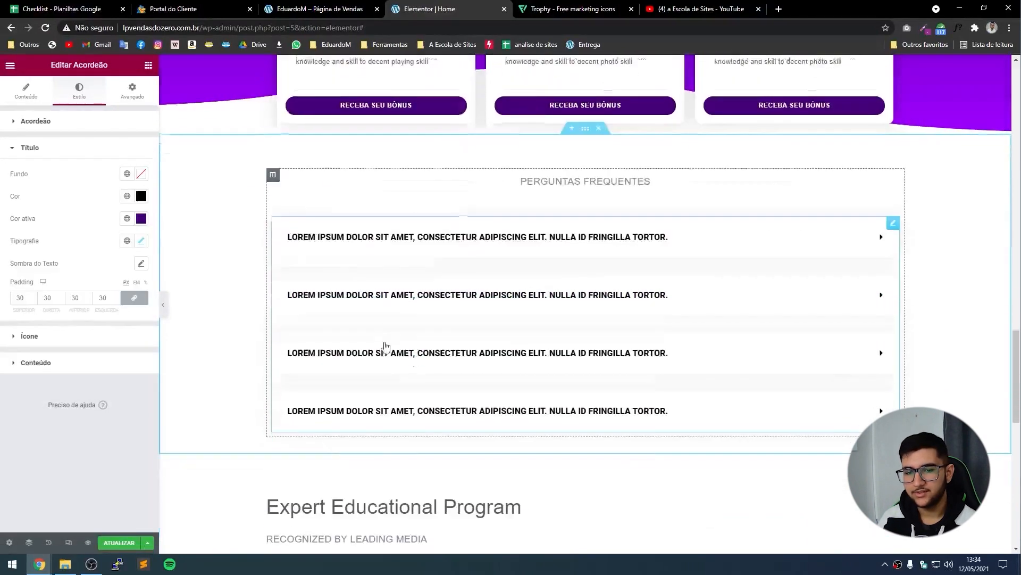
left_click(361, 251)
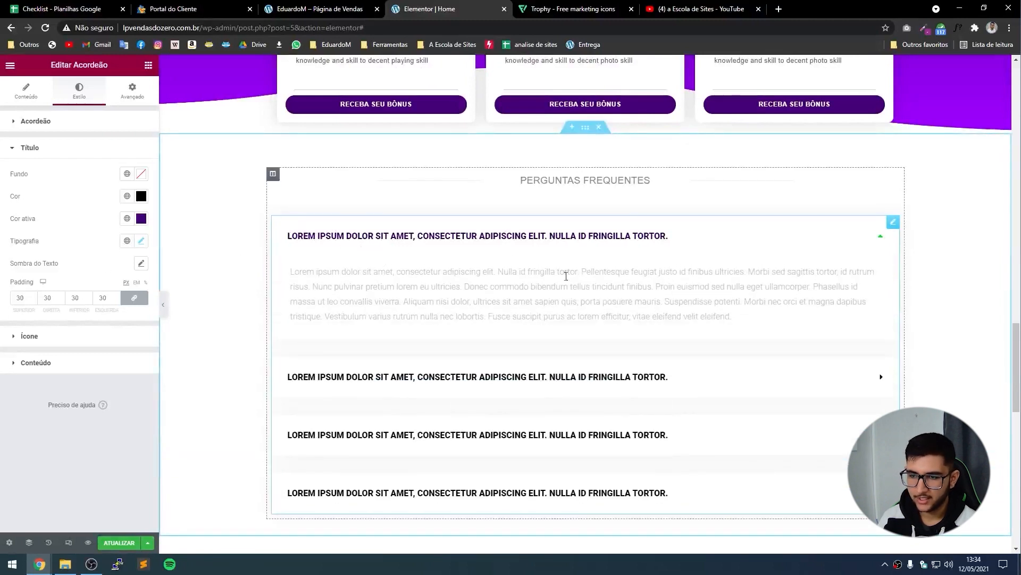
left_click(361, 236)
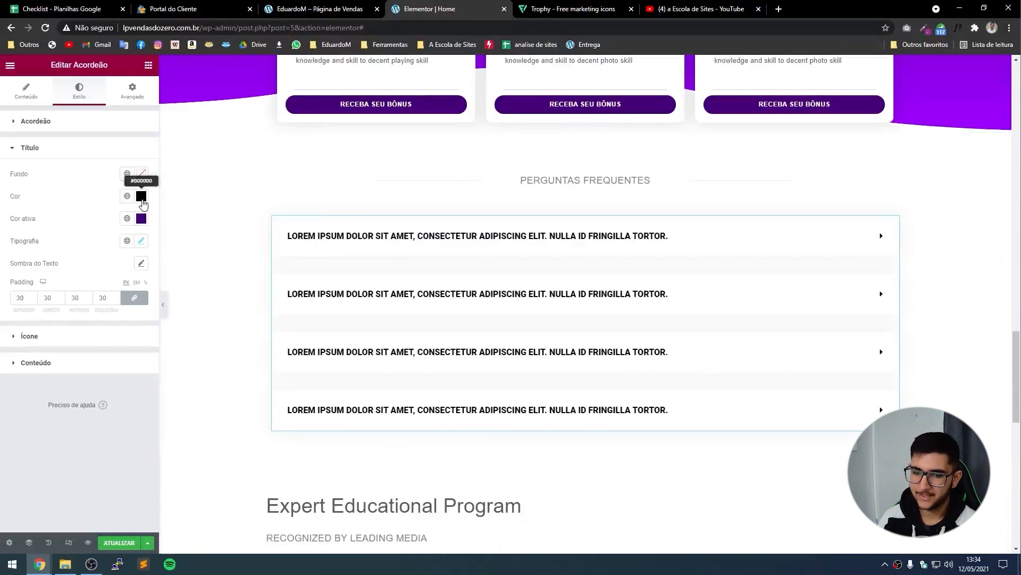
Set the FAQ question title colour to grey #787878.
left_click(142, 198)
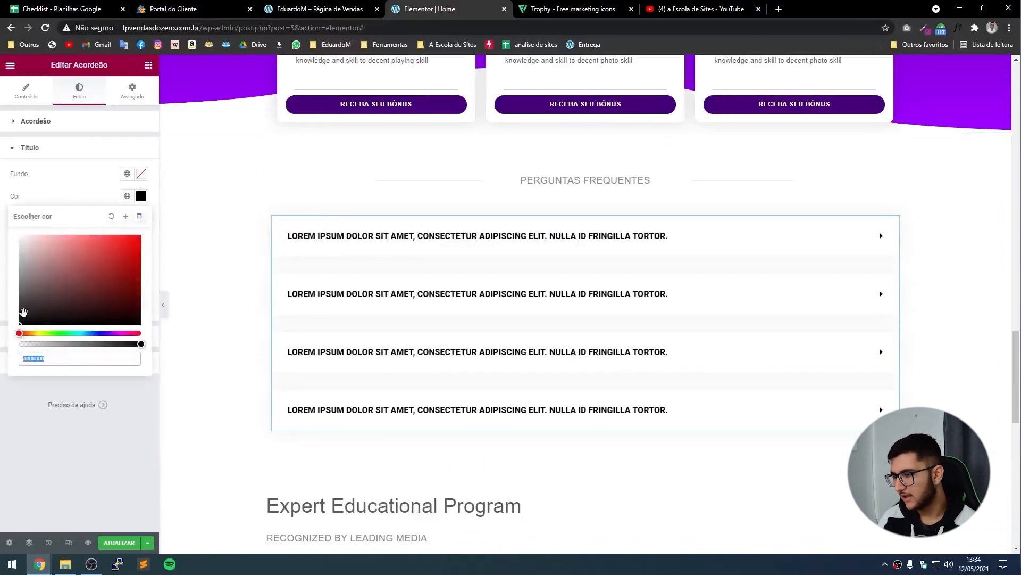
left_click_drag(20, 312, 20, 282)
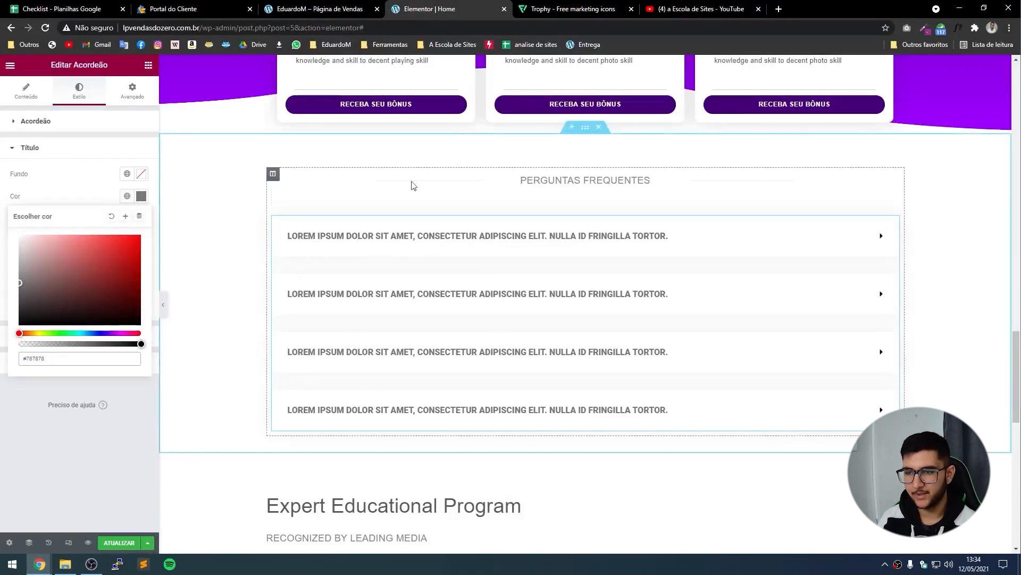
left_click(56, 194)
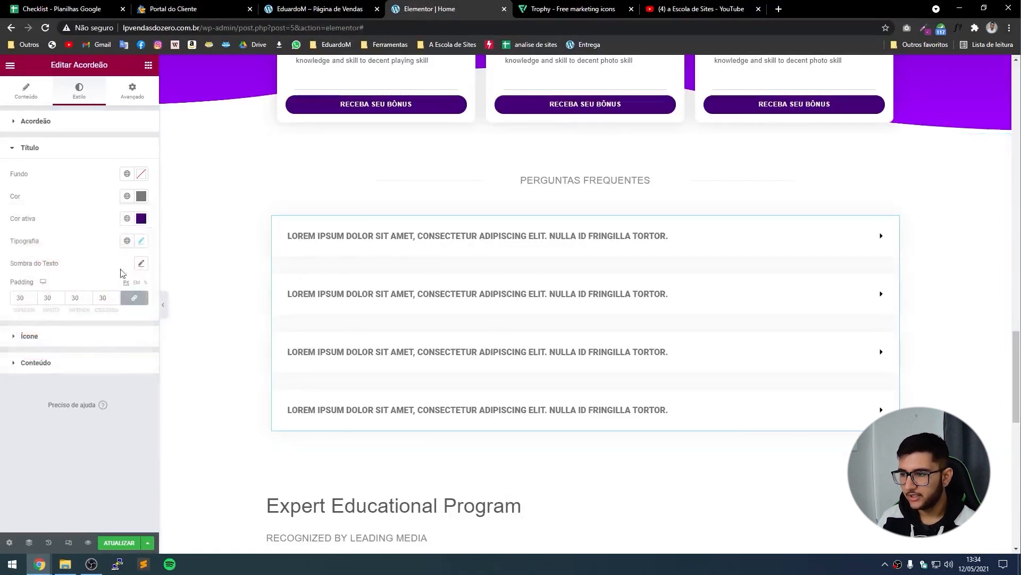
Set the question title typography to Roboto, weight 400, and preview it.
left_click(140, 242)
left_click(123, 294)
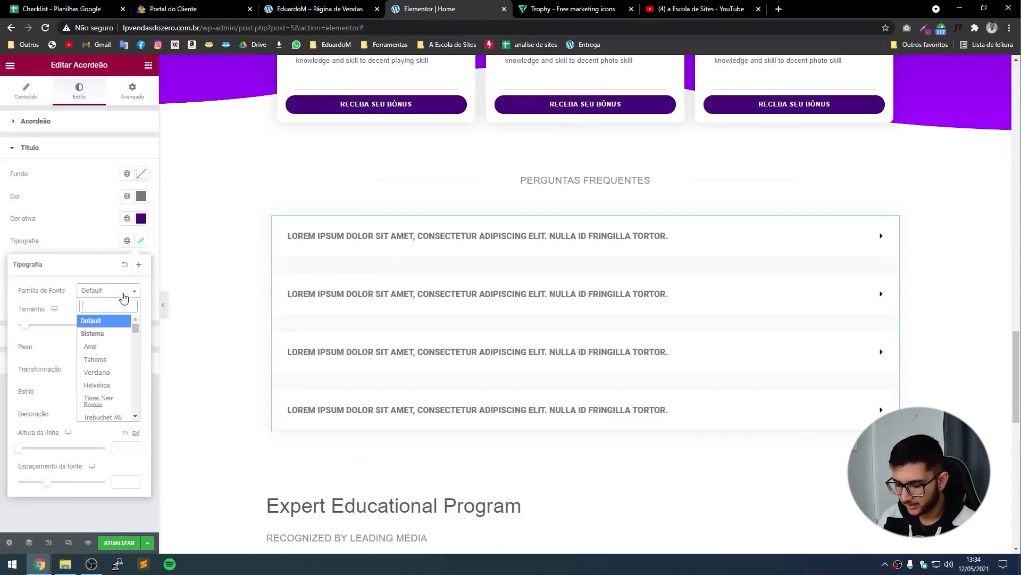
type("roboto")
key("Return")
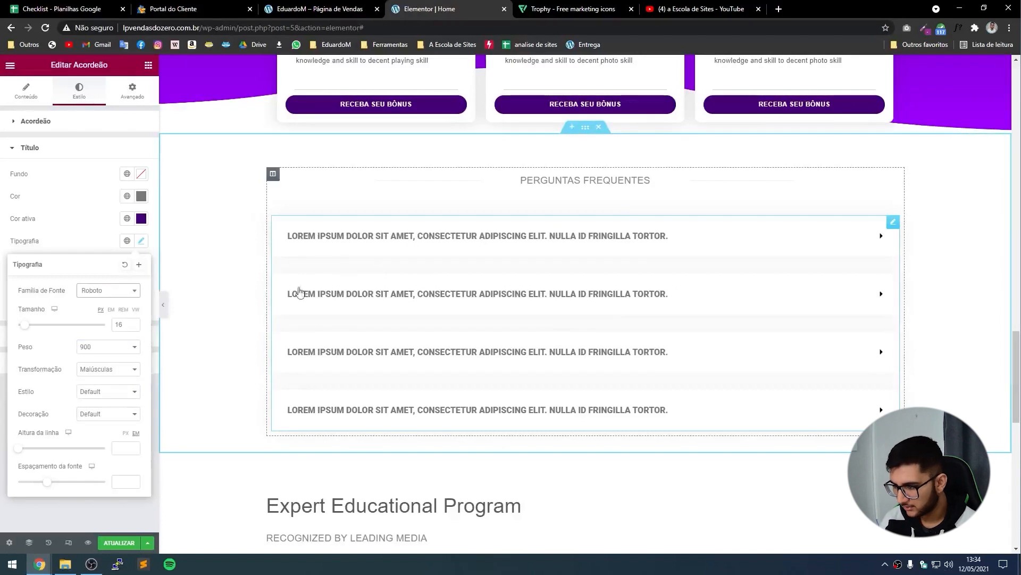
left_click(133, 347)
left_click(106, 382)
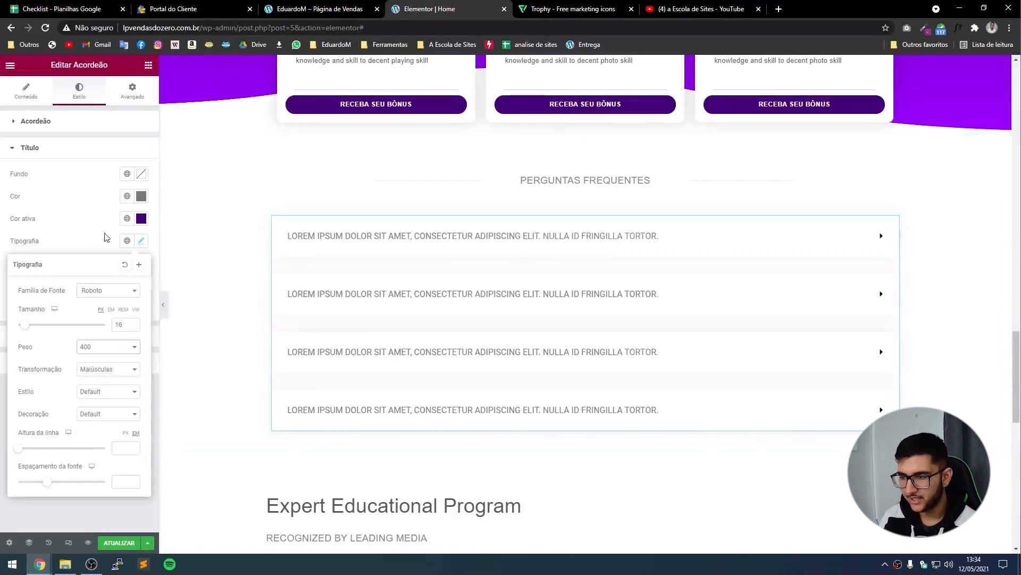
left_click(40, 229)
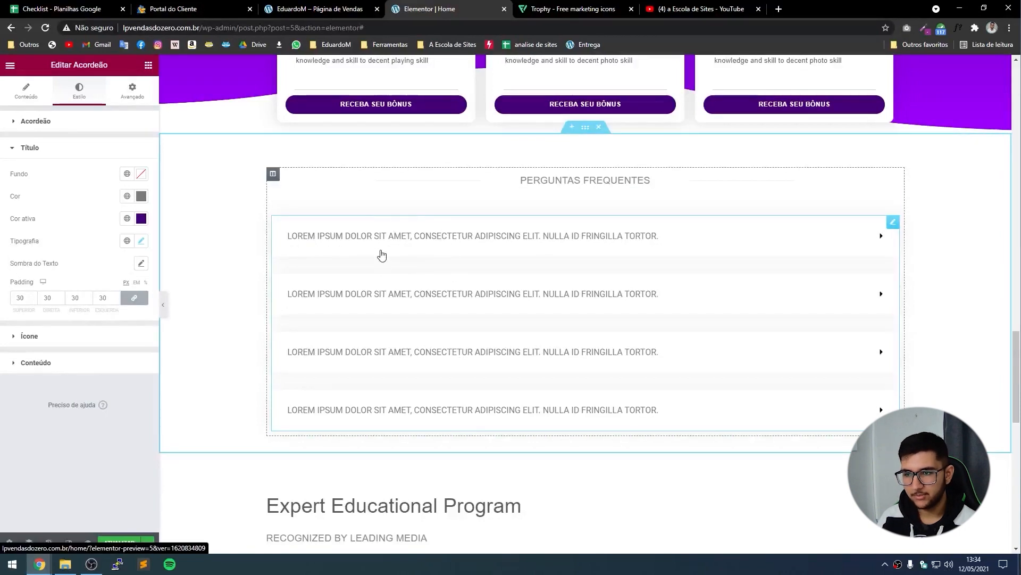
left_click(367, 243)
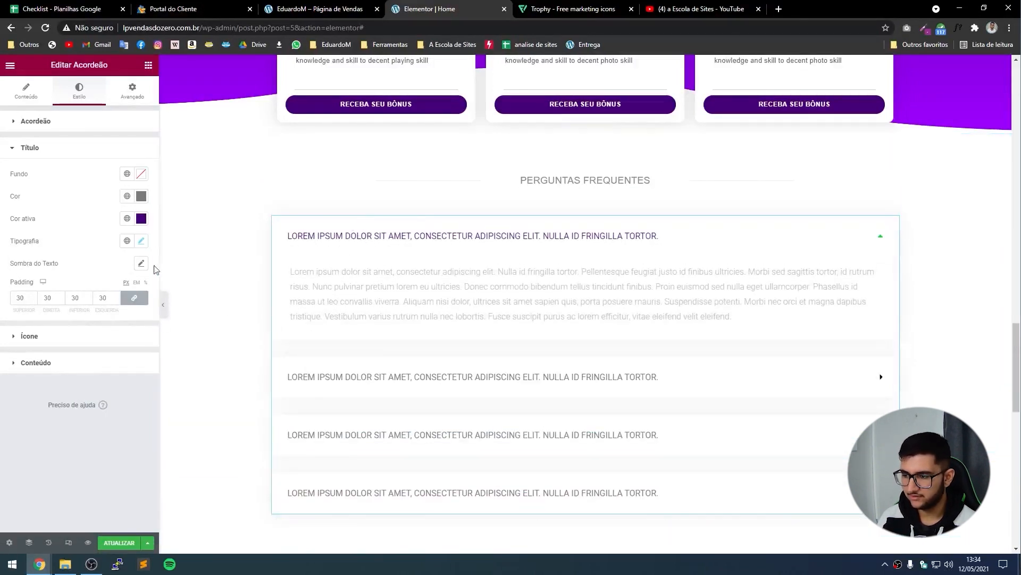
left_click(29, 336)
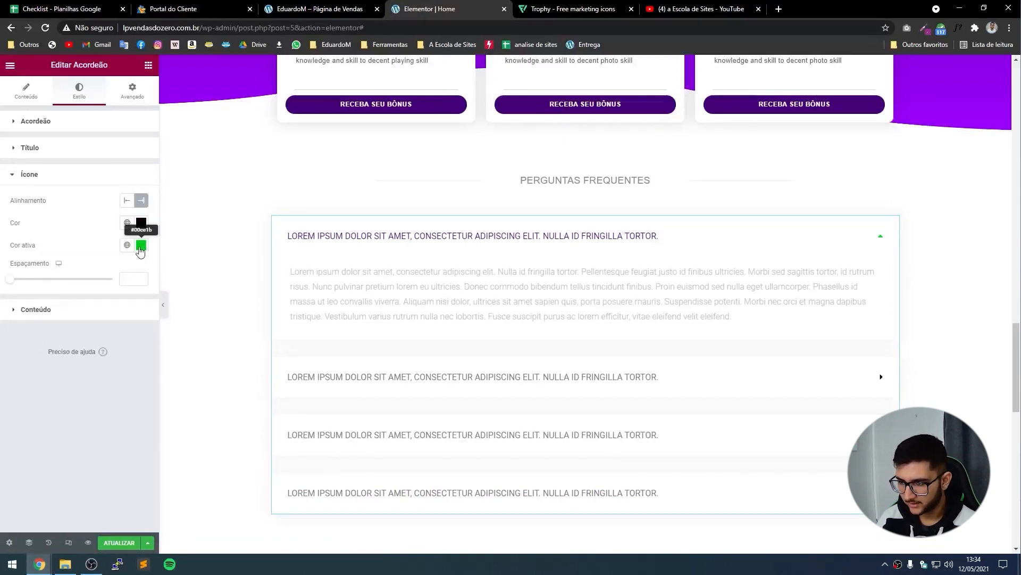
Make the open-question arrow dark purple and align the arrows to Início (left).
left_click(141, 245)
key("ctrl+v")
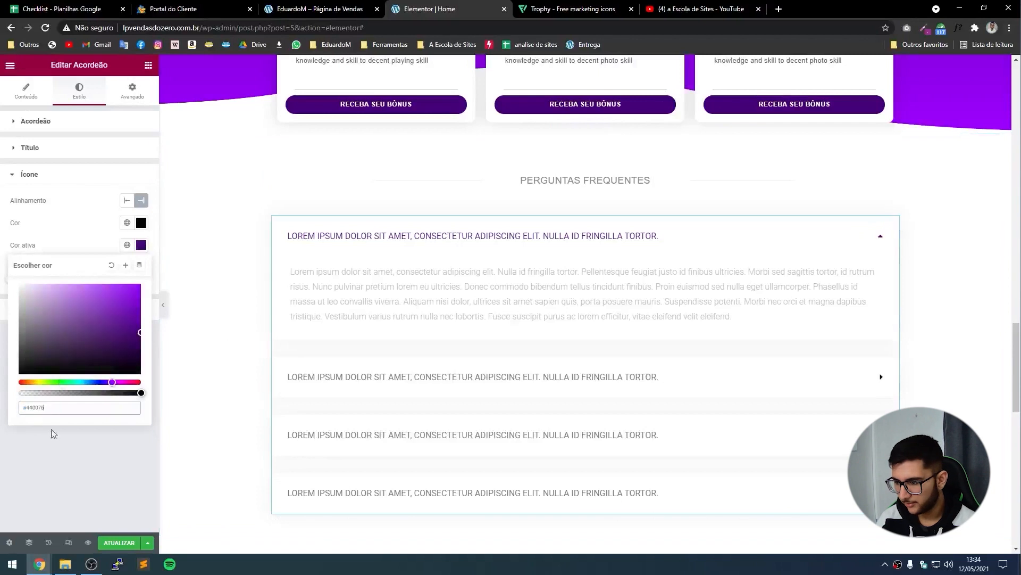
left_click(75, 477)
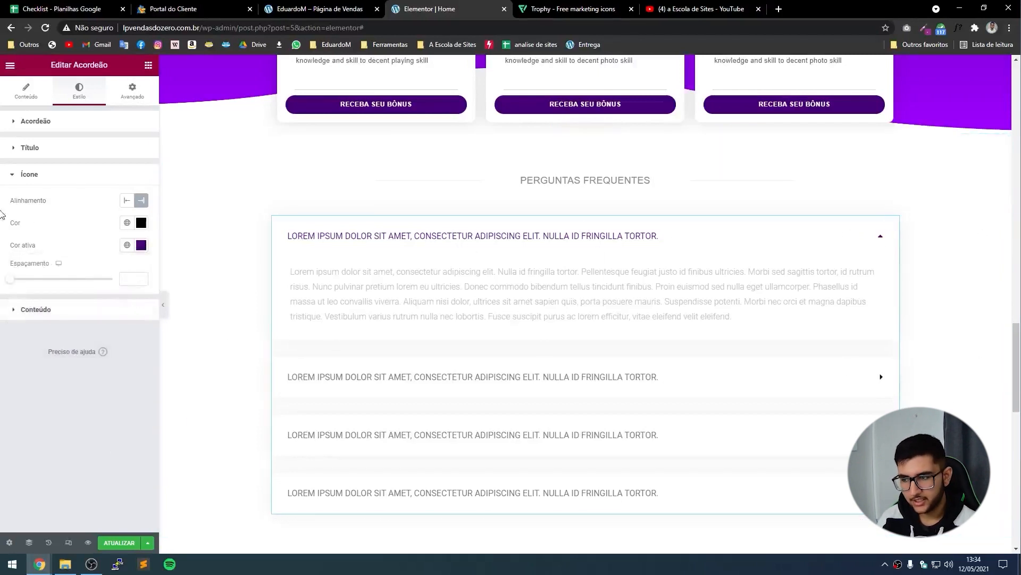
left_click(126, 202)
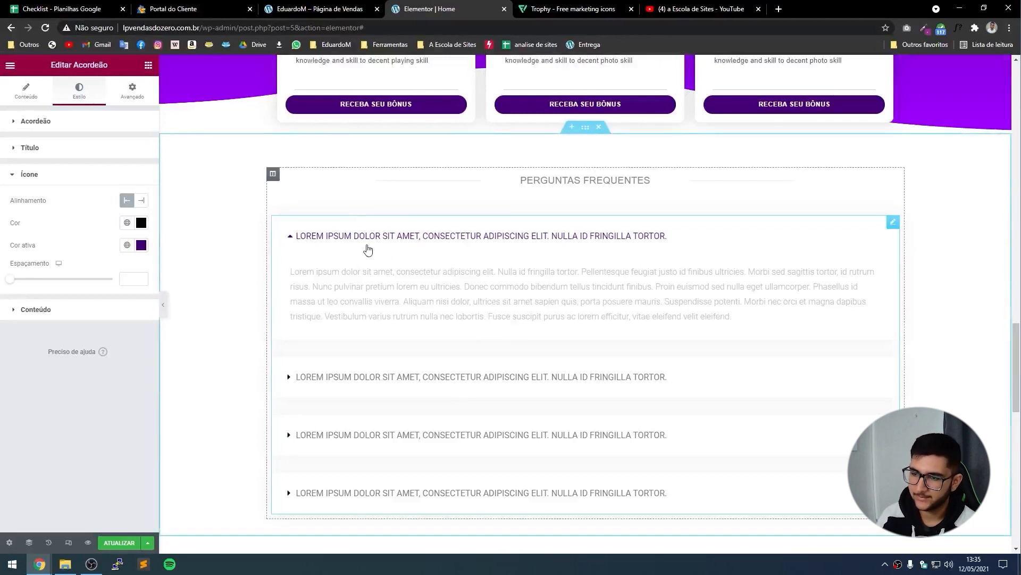
left_click(144, 201)
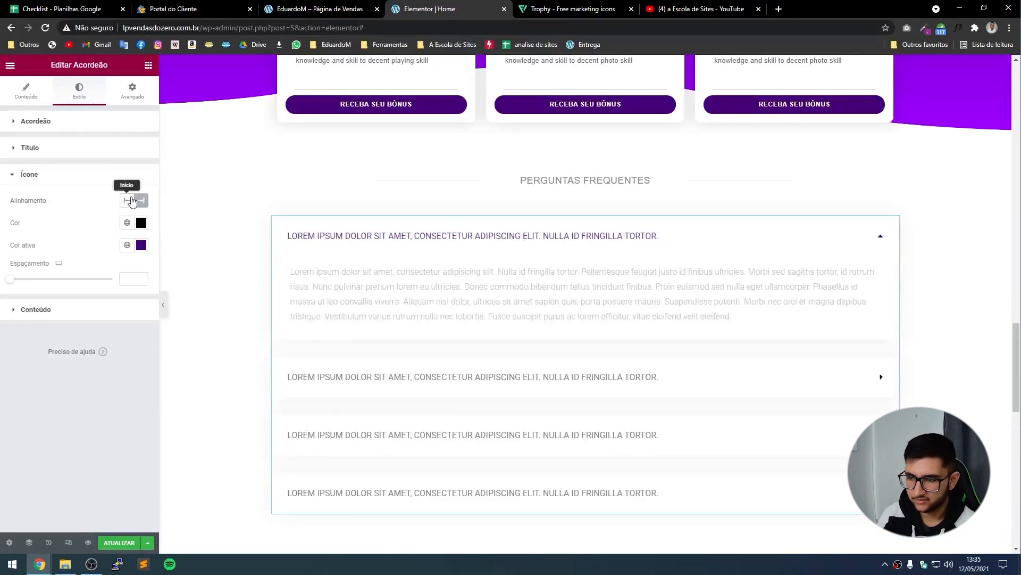
left_click(131, 200)
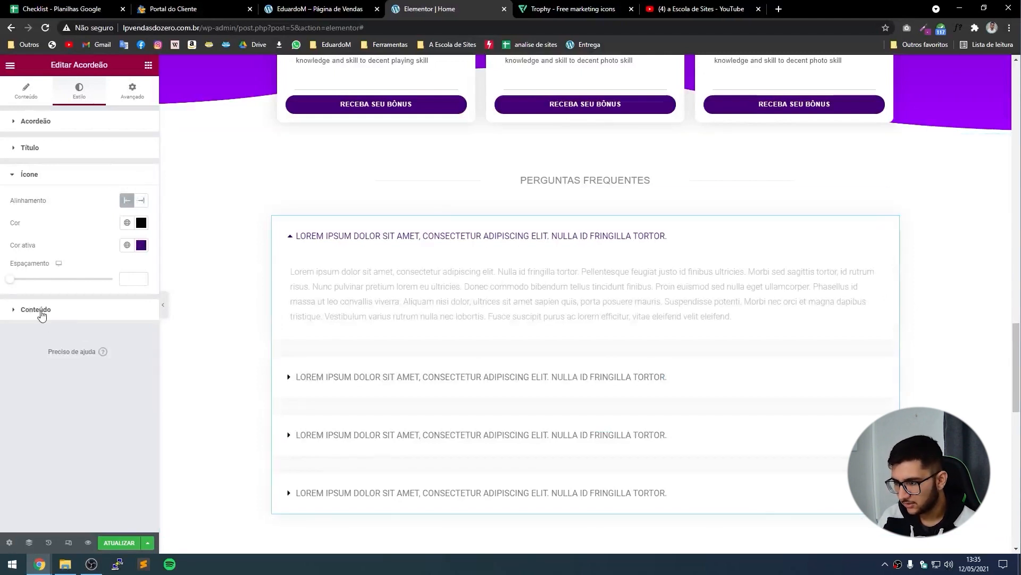
Darken the FAQ answer text colour in Conteúdo to a dark grey.
left_click(38, 310)
left_click(142, 249)
mouse_move(58, 319)
left_mouse_down()
mouse_move(23, 308)
mouse_move(5, 365)
left_mouse_up()
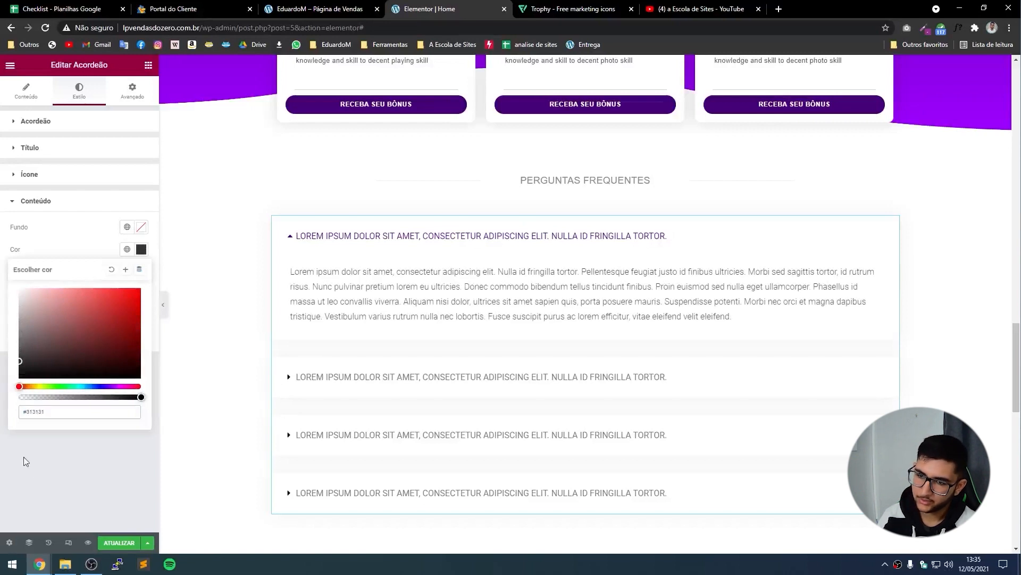
Keep the answer colour at #313131 and preview the FAQ, toggling the second question.
left_click(35, 470)
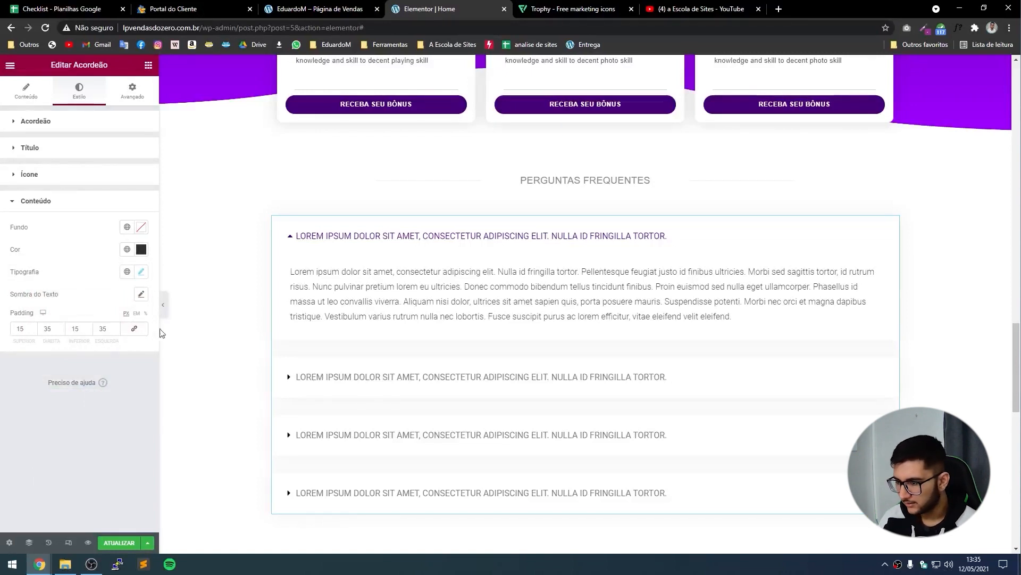
left_click(163, 304)
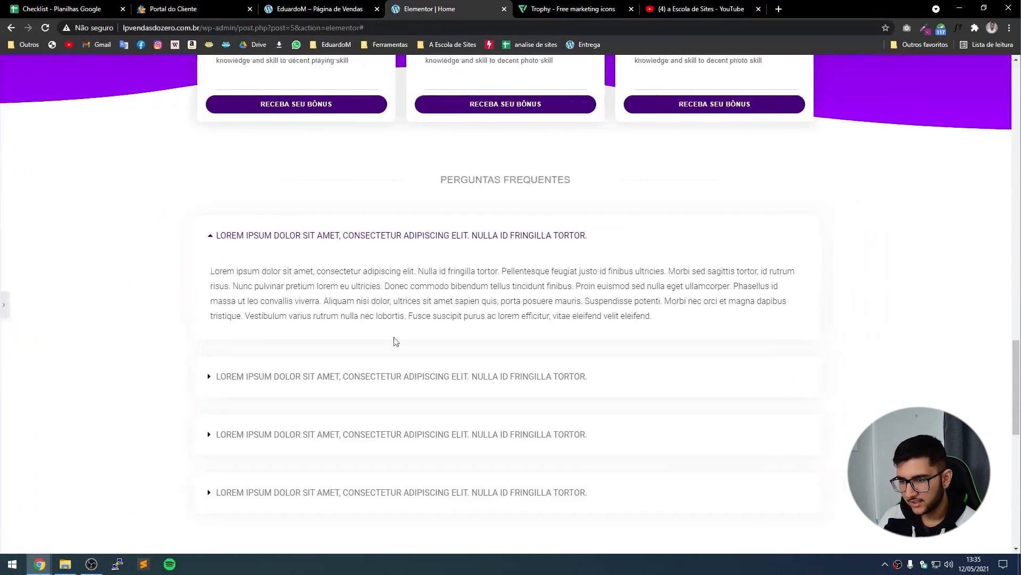
scroll(591, 392, "down", 1)
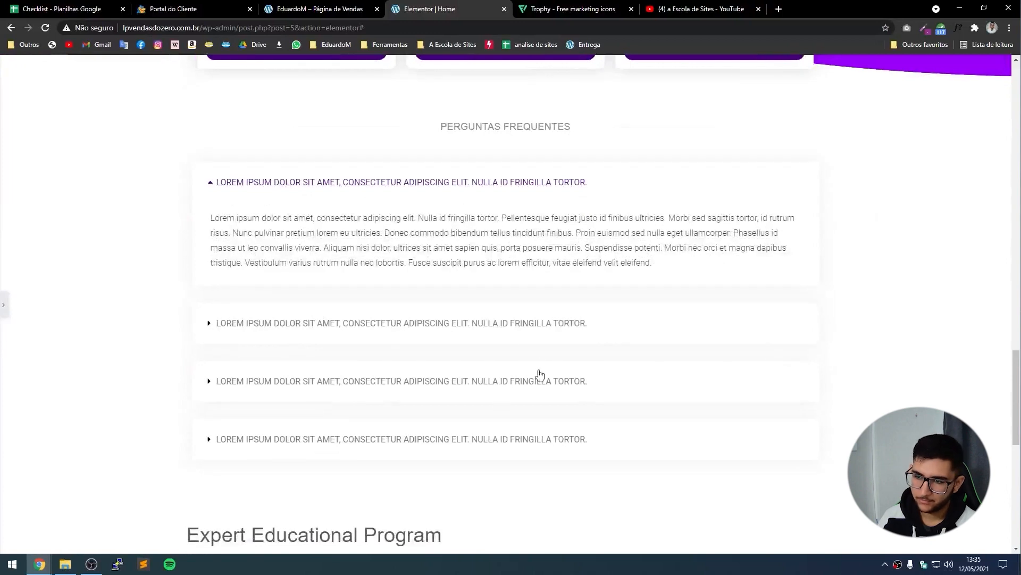
left_click(314, 331)
left_click(314, 331)
left_click(4, 304)
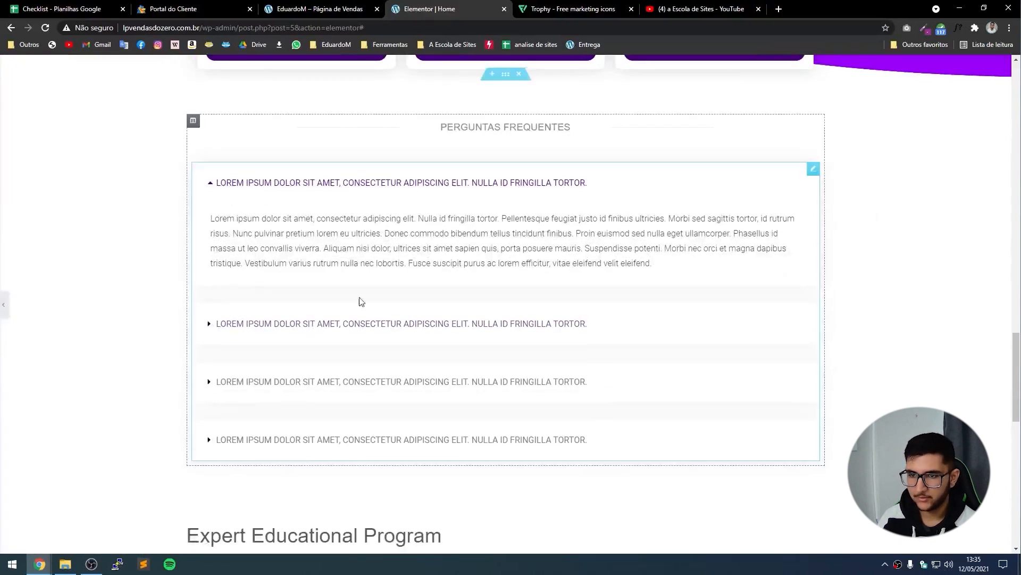
scroll(400, 277, "up", 1)
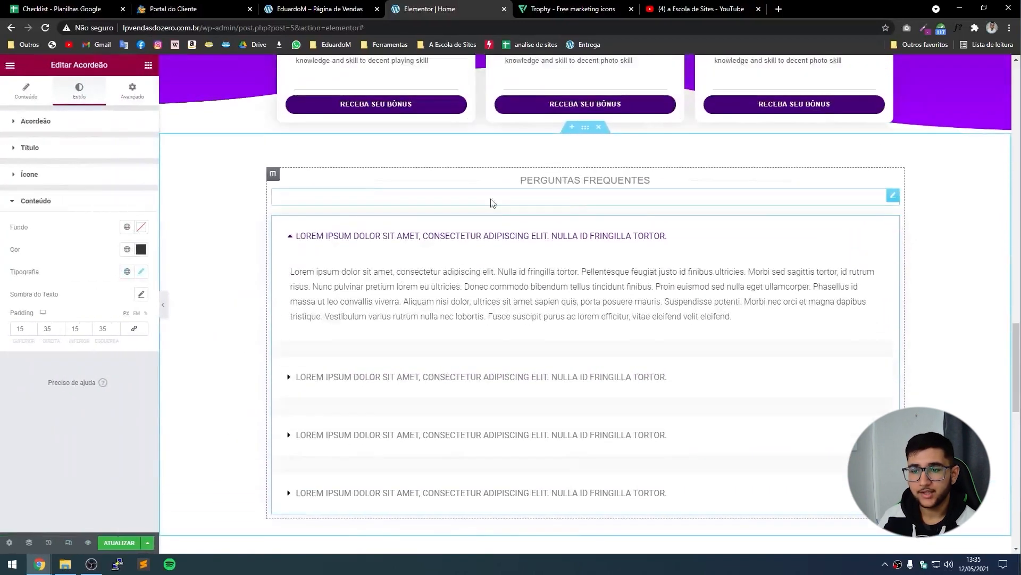
Set the FAQ section's content width to 1000, briefly trying 800.
left_click(586, 129)
double_click(132, 168)
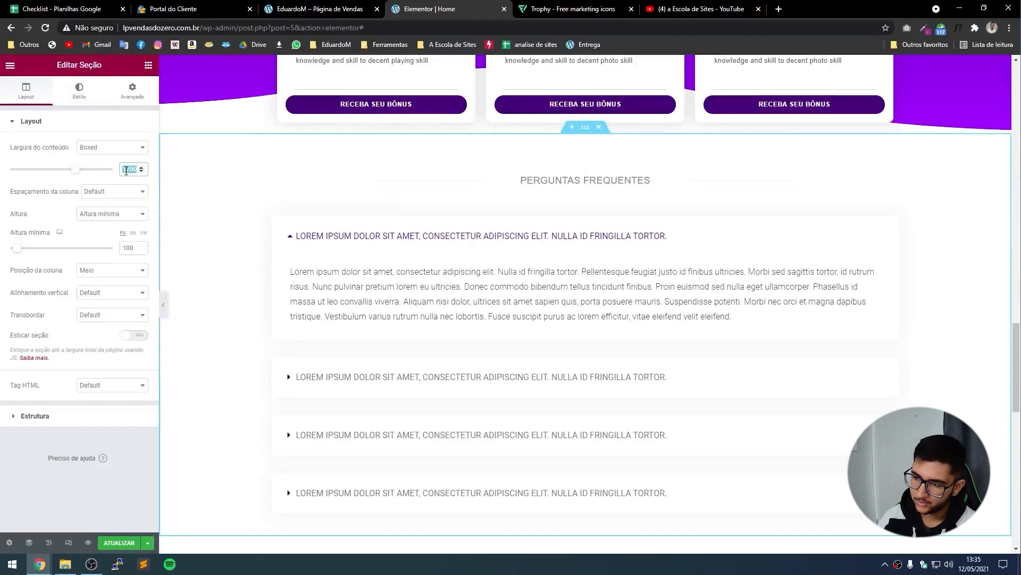
type("1000")
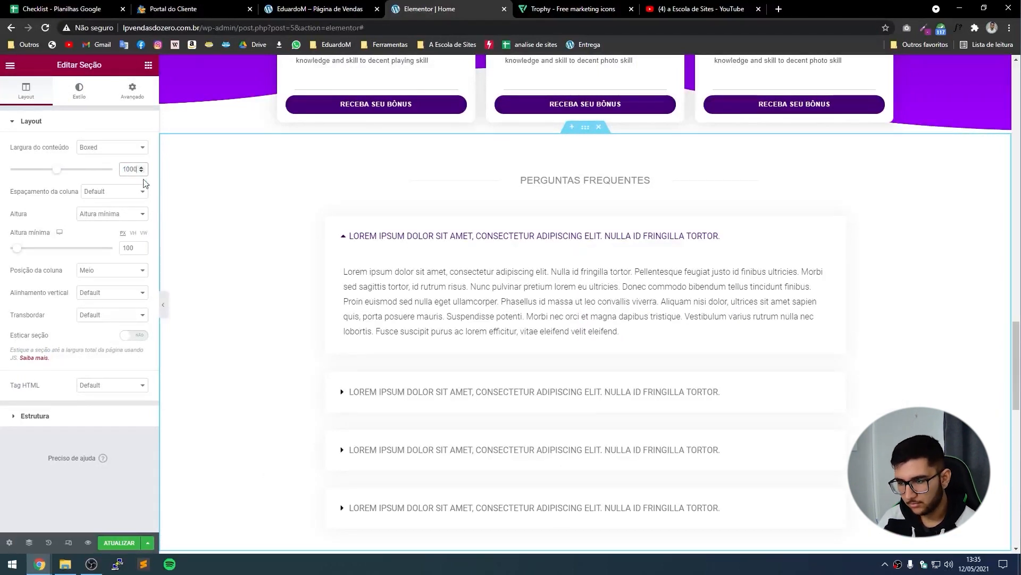
left_click(163, 304)
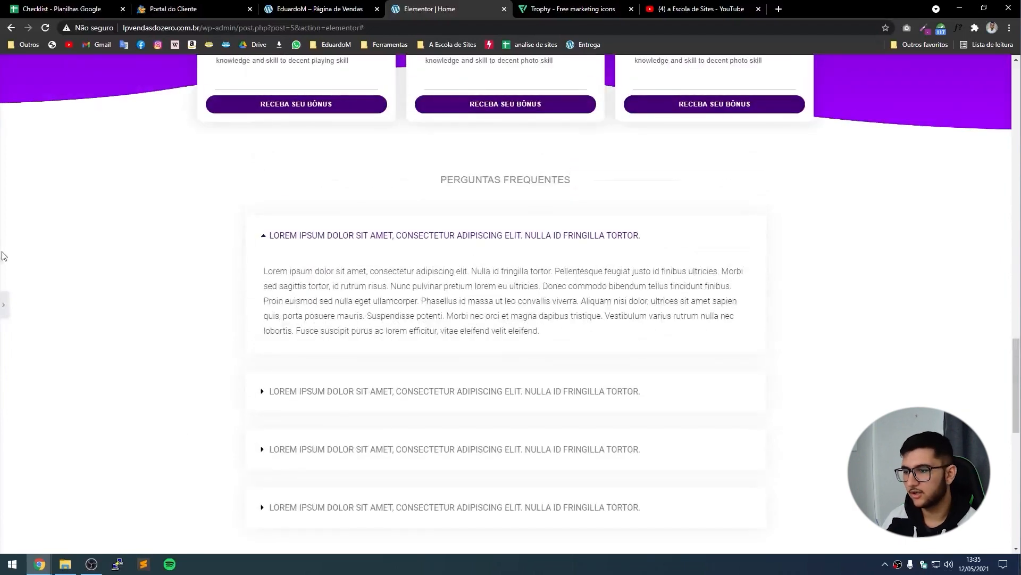
left_click(3, 305)
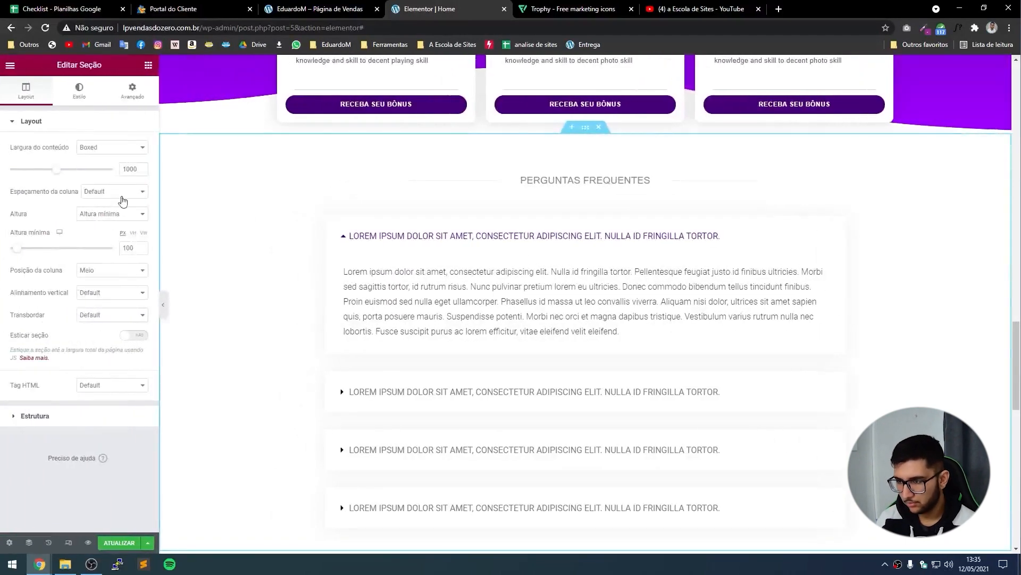
double_click(130, 170)
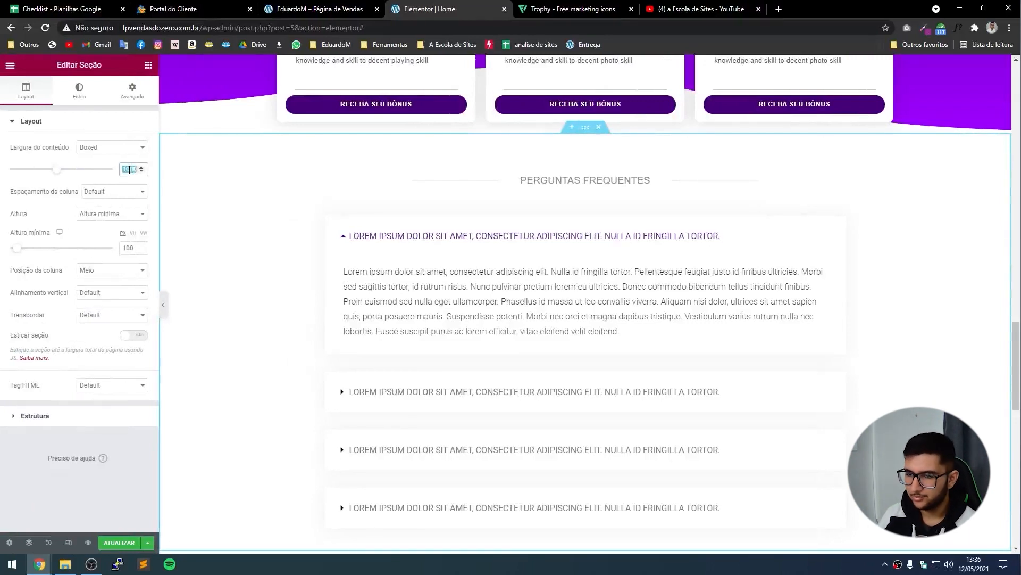
type("800")
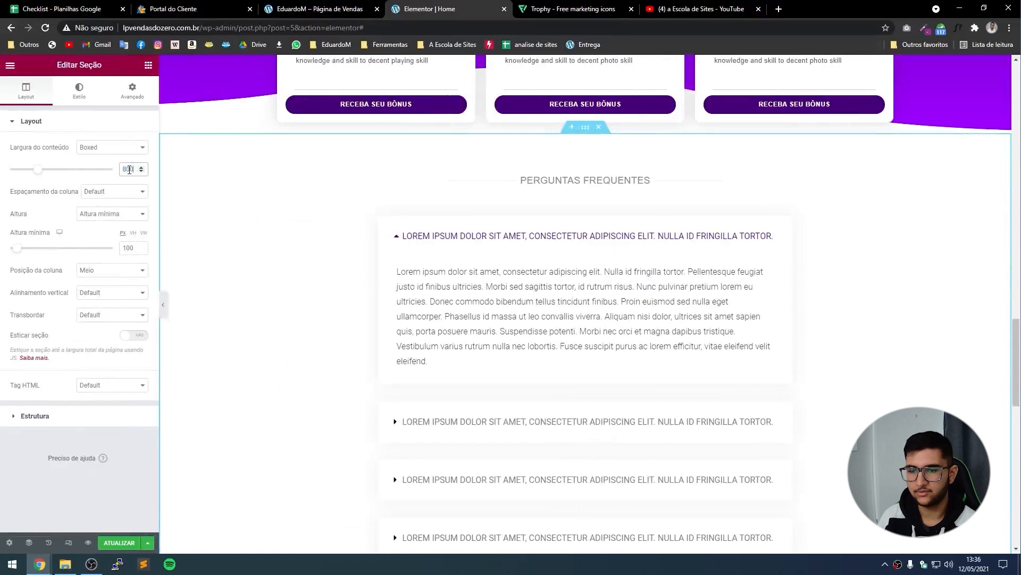
type("1000")
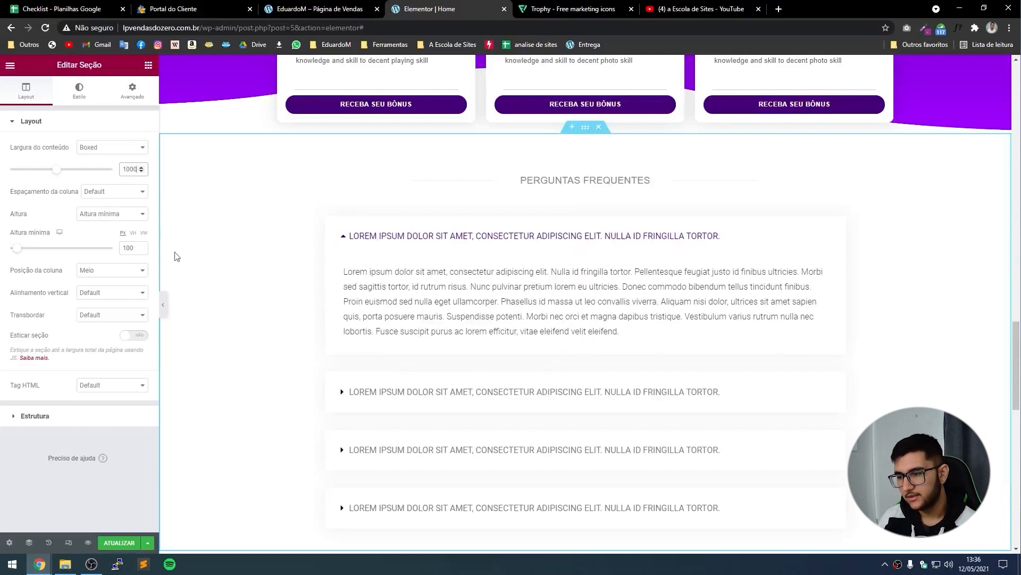
Preview the page and expand and collapse the FAQ questions to test the accordion.
left_click(162, 304)
left_click(433, 393)
scroll(470, 369, "down", 3)
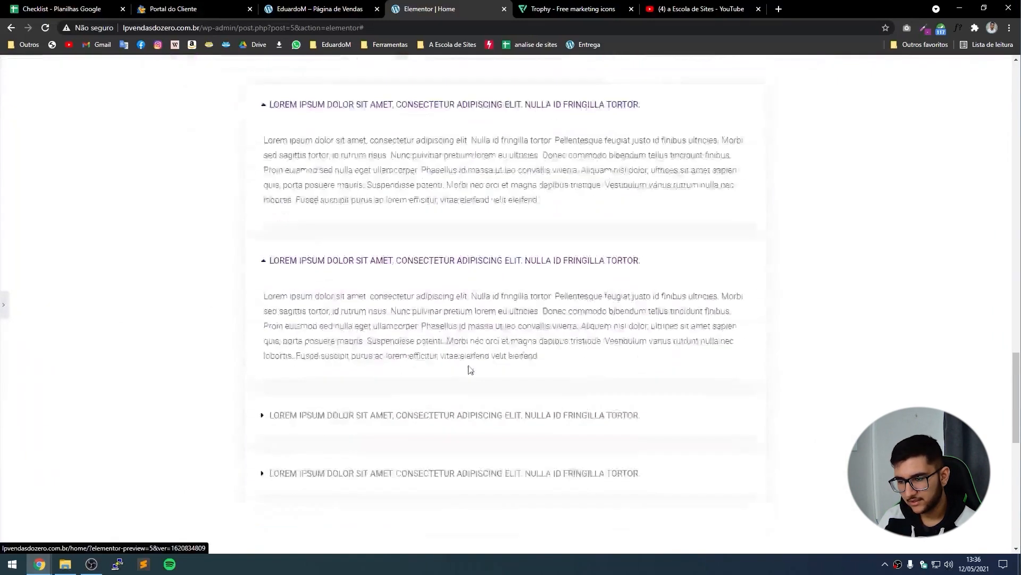
left_click(432, 332)
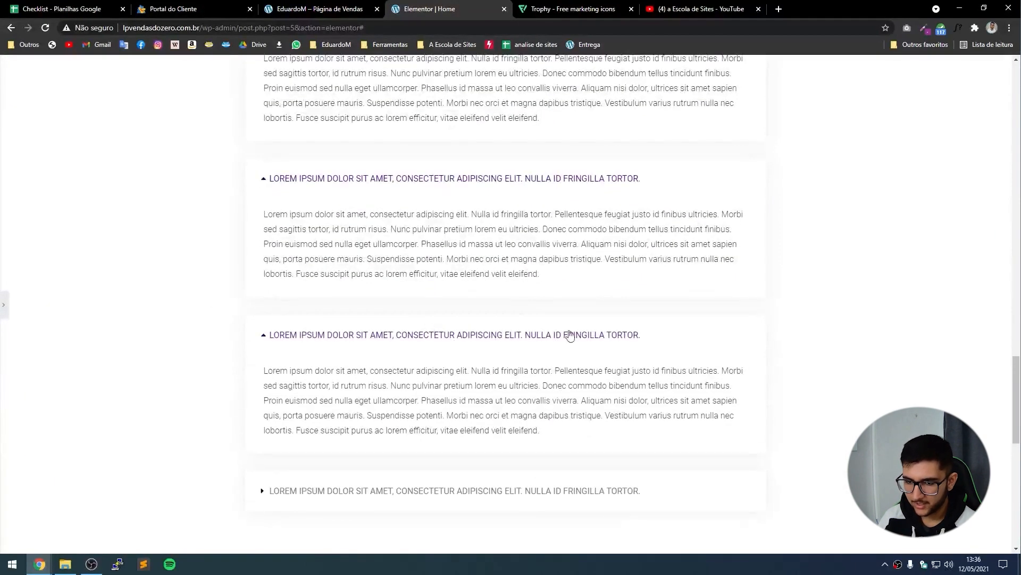
double_click(496, 370)
left_click(416, 234)
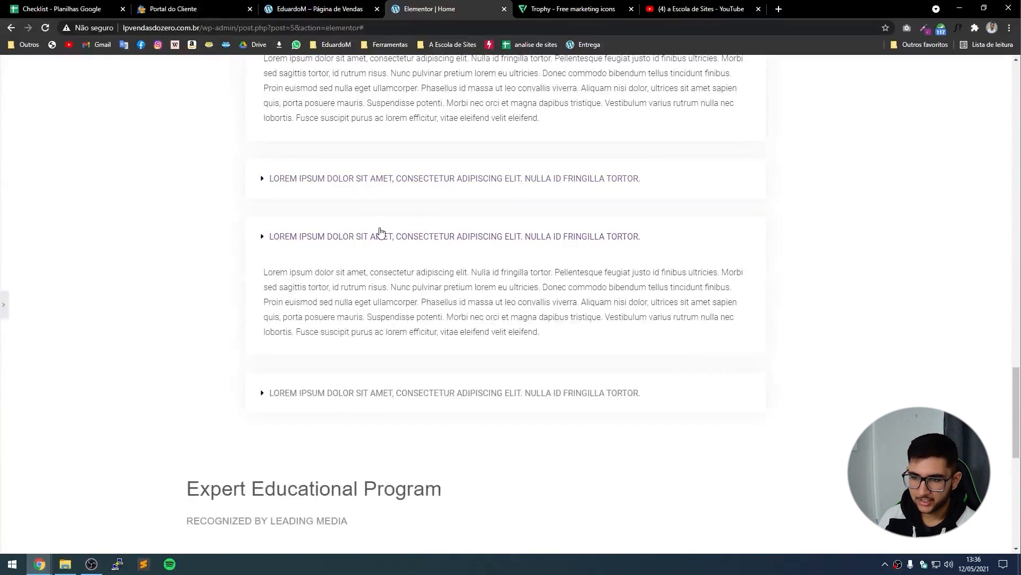
left_click(378, 230)
scroll(371, 226, "up", 4)
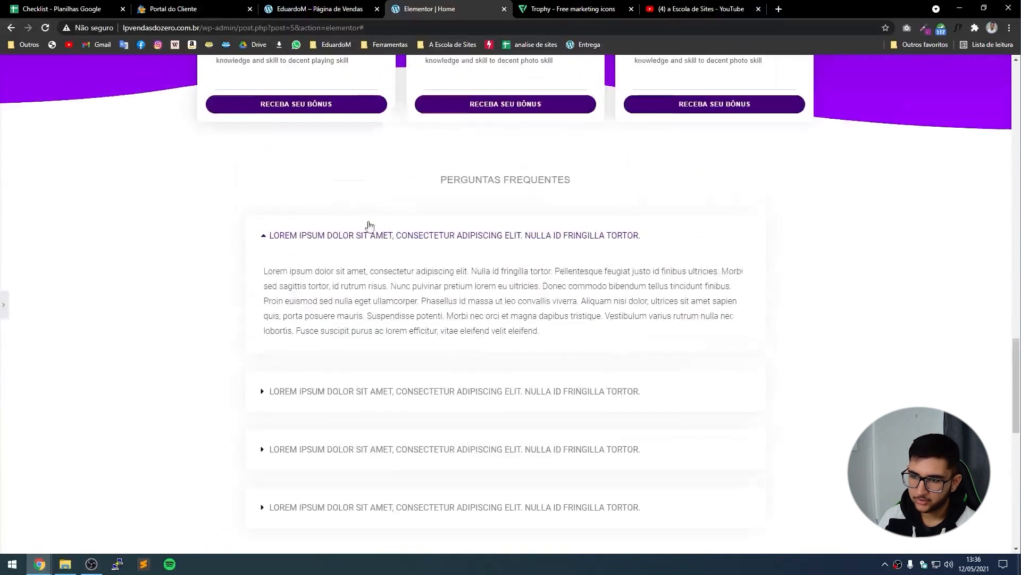
left_click(342, 240)
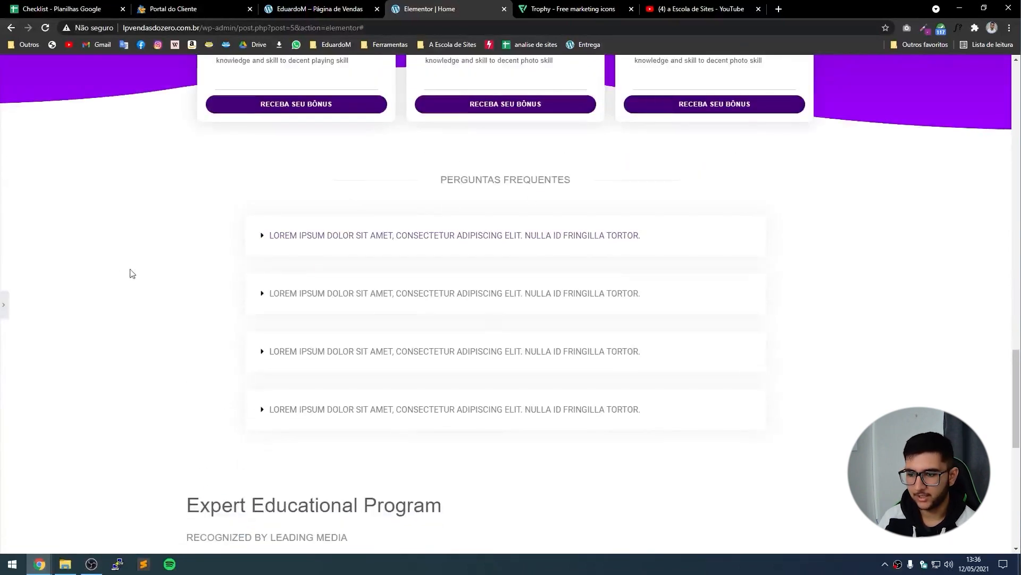
scroll(227, 344, "down", 6)
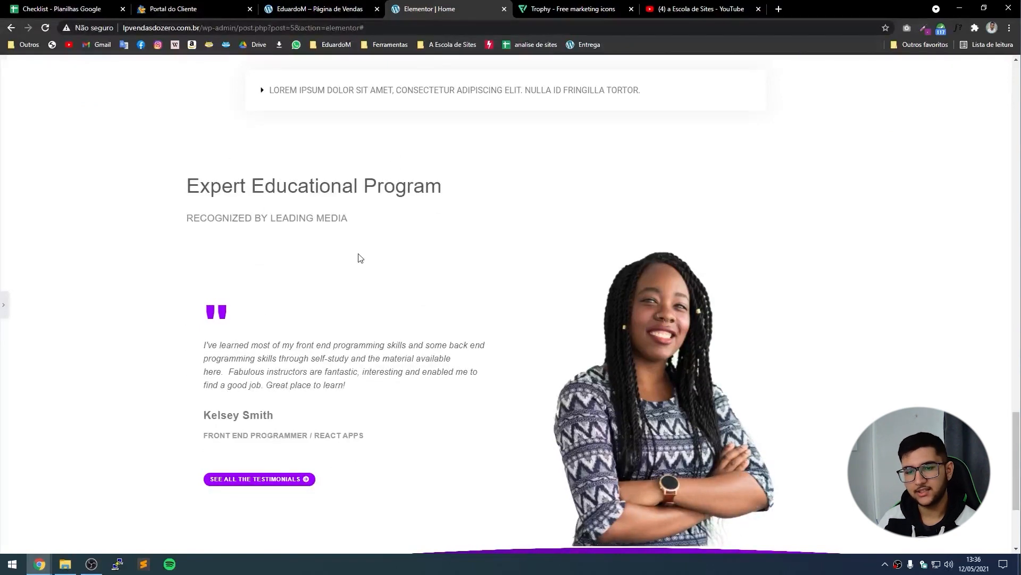
Scroll the live sales page to 'Conheça nossos planos' with the R$ 790 Profissional card.
left_click(301, 4)
left_click(109, 299)
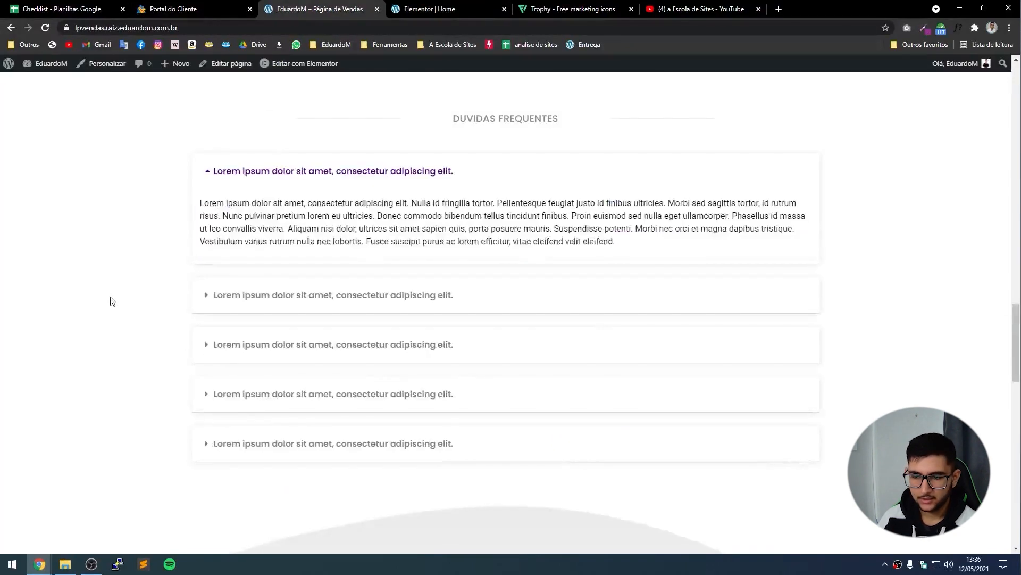
scroll(223, 338, "down", 7)
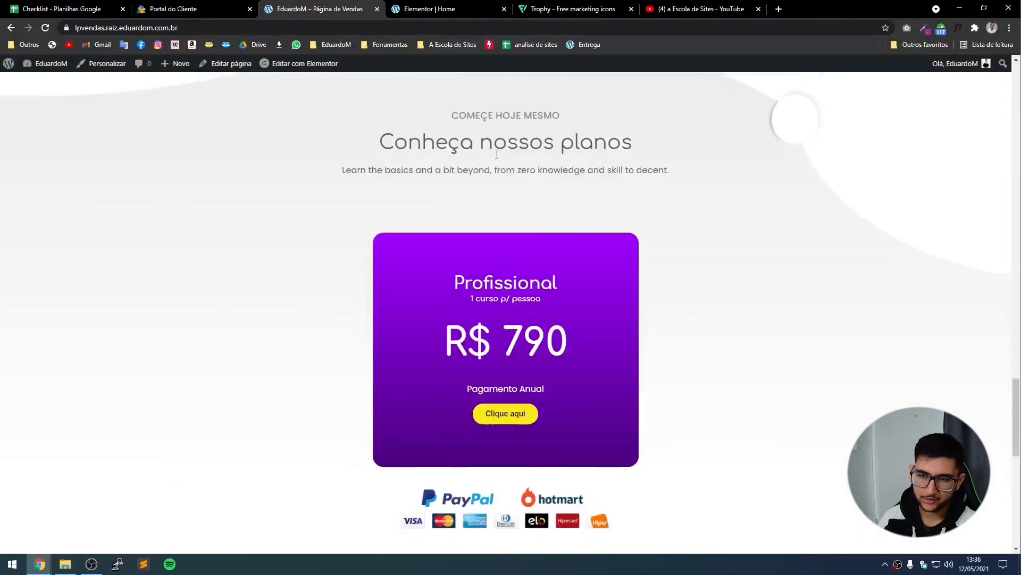
left_click(418, 5)
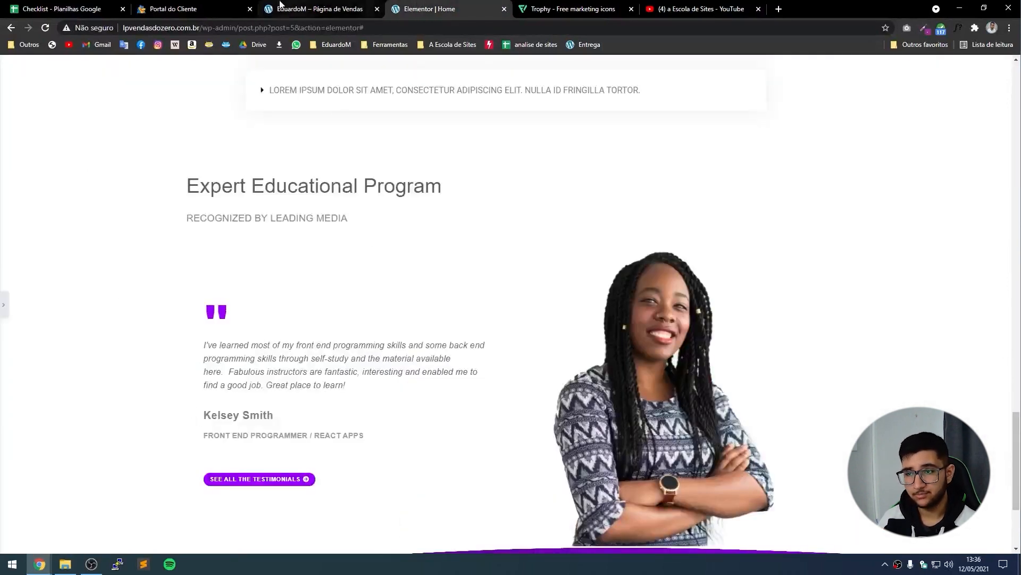
left_click(318, 9)
scroll(336, 351, "down", 6)
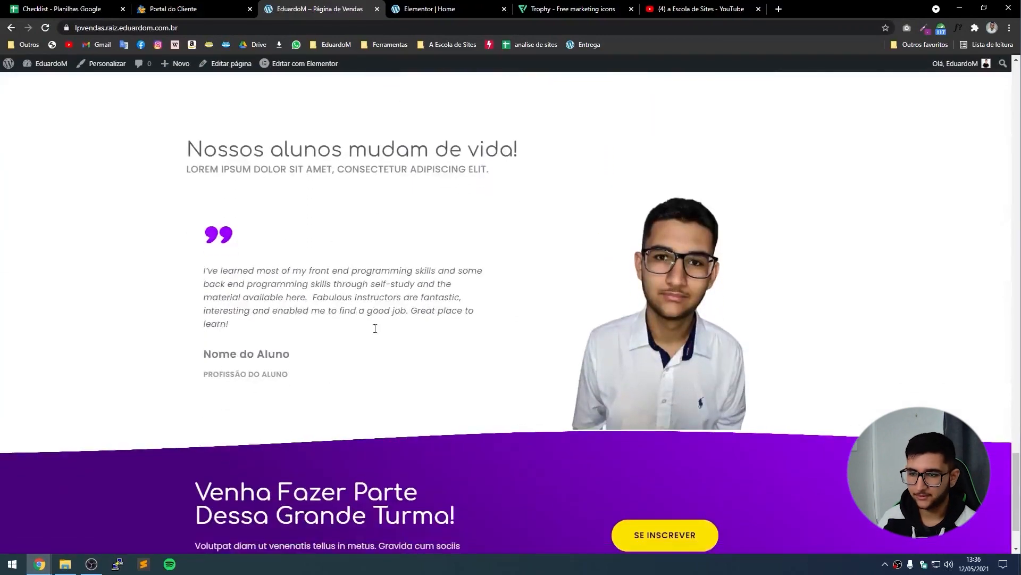
left_click(439, 5)
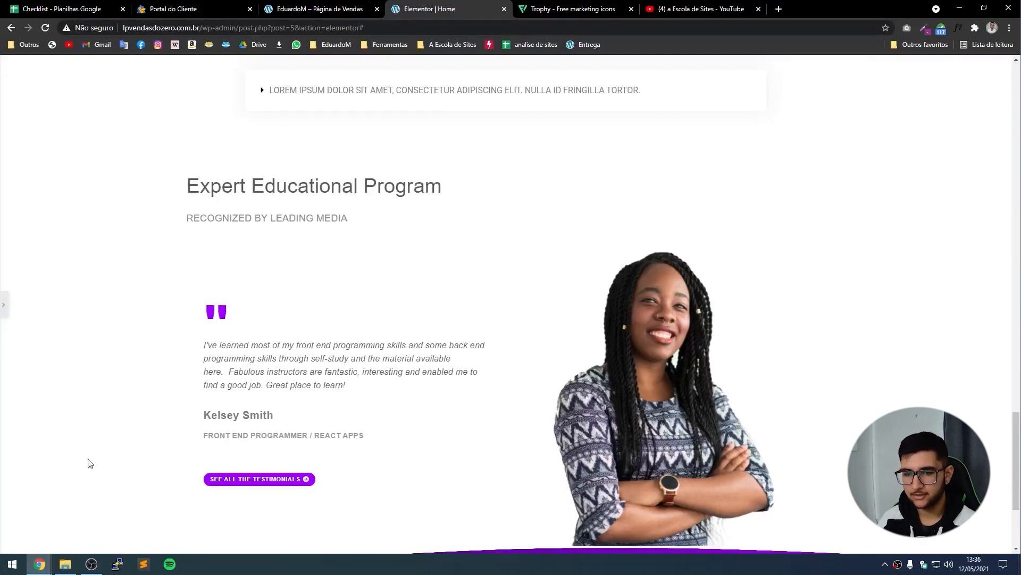
left_click(319, 9)
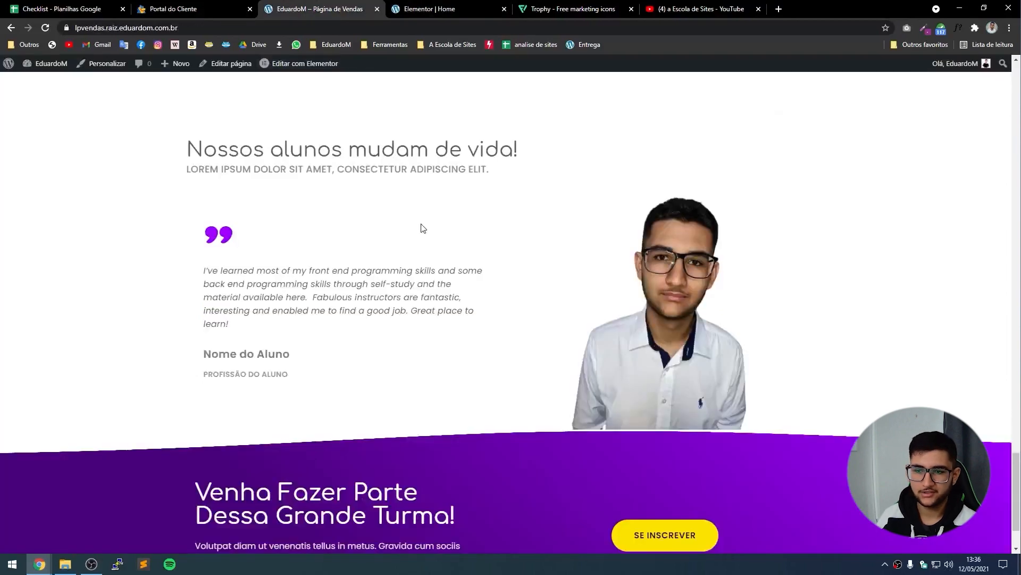
scroll(442, 314, "up", 10)
scroll(430, 304, "down", 1)
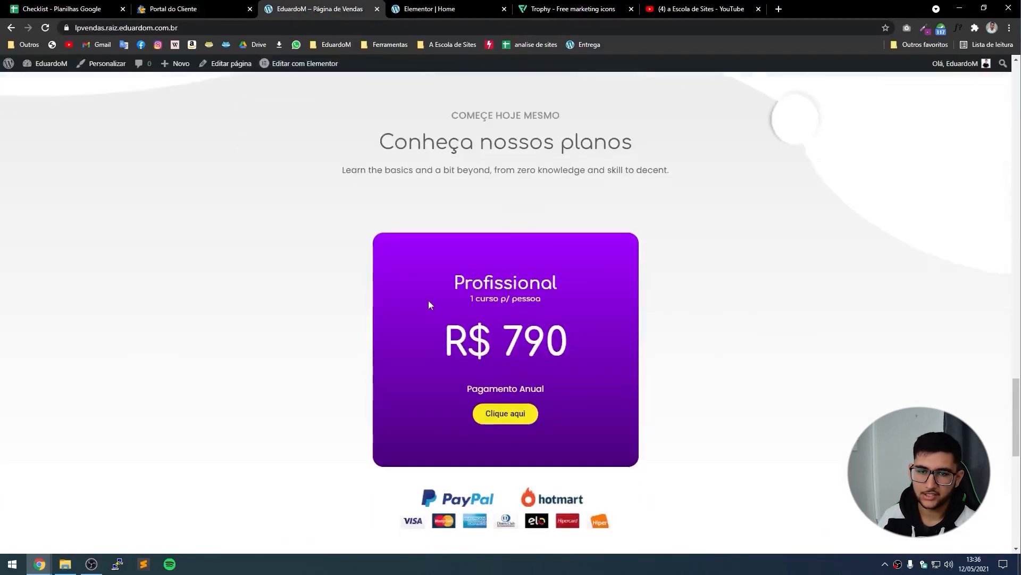
Replace the 'Expert Educational Program' heading with the copied 'Nossos alunos mudam de vida!'.
left_click(411, 7)
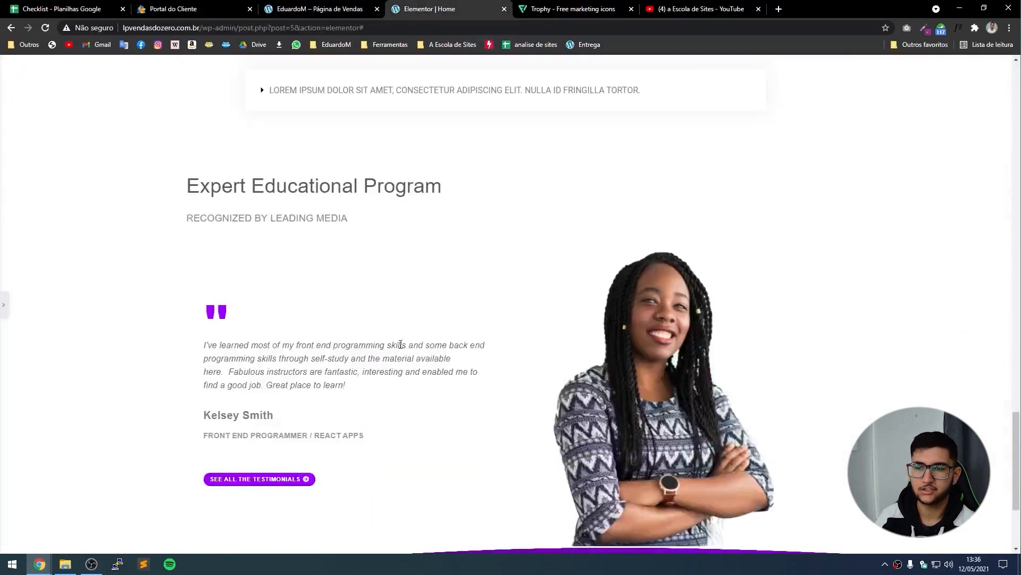
left_click(3, 307)
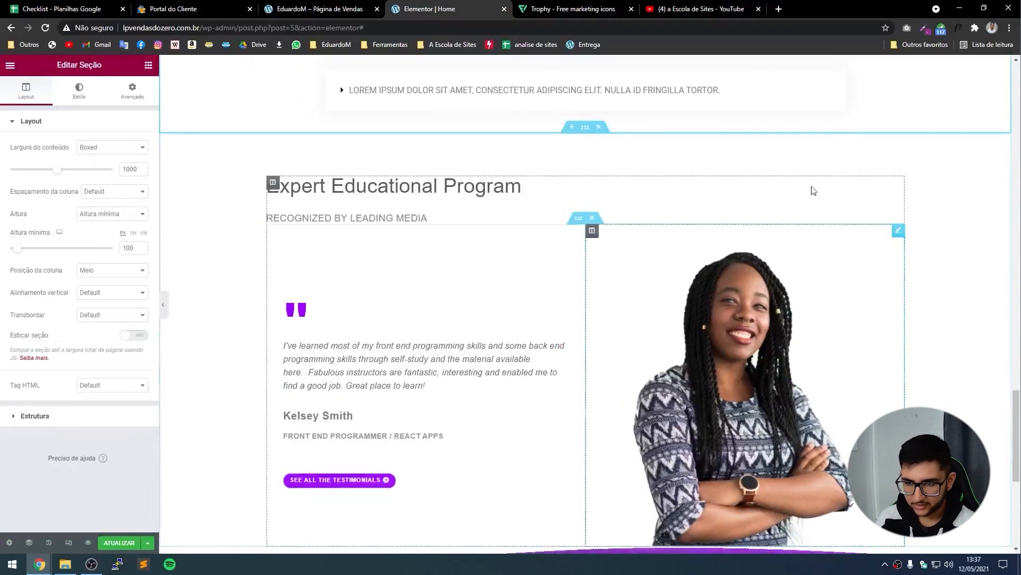
left_click(330, 9)
scroll(260, 411, "down", 5)
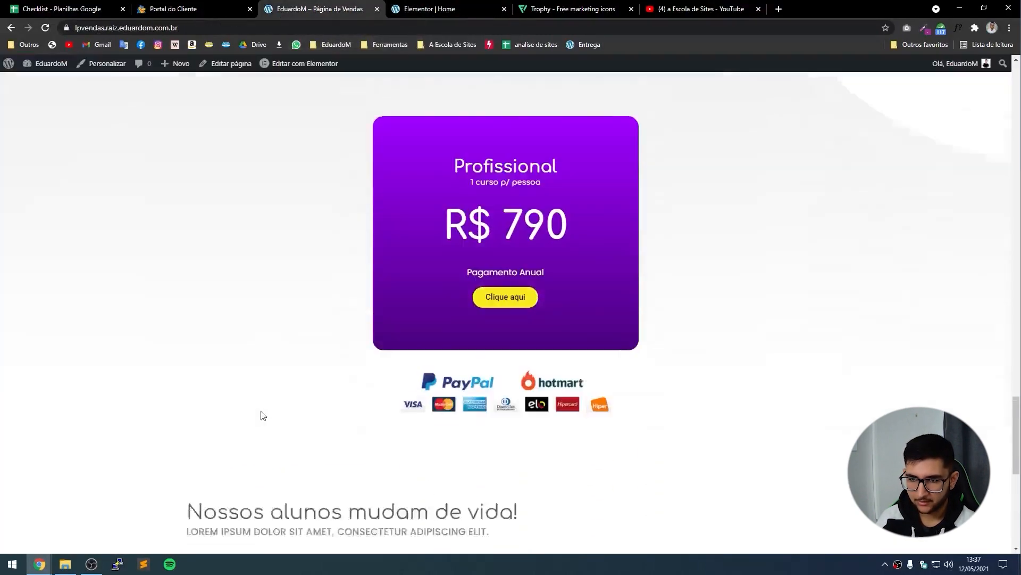
scroll(259, 412, "down", 3)
left_click_drag(512, 208, 298, 190)
key("ctrl+c")
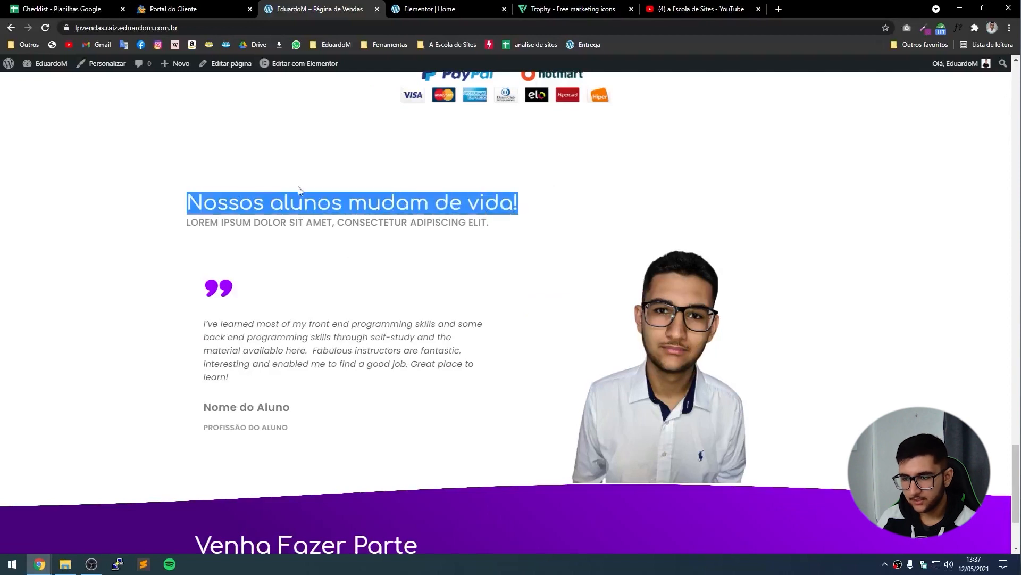
left_click(426, 8)
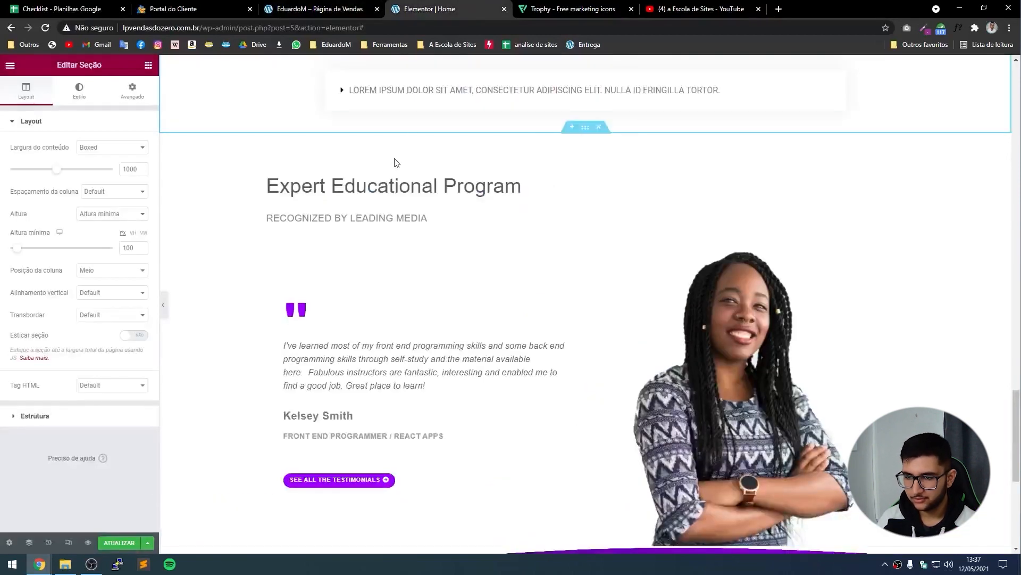
left_click(393, 178)
triple_click(118, 160)
key("ctrl+v")
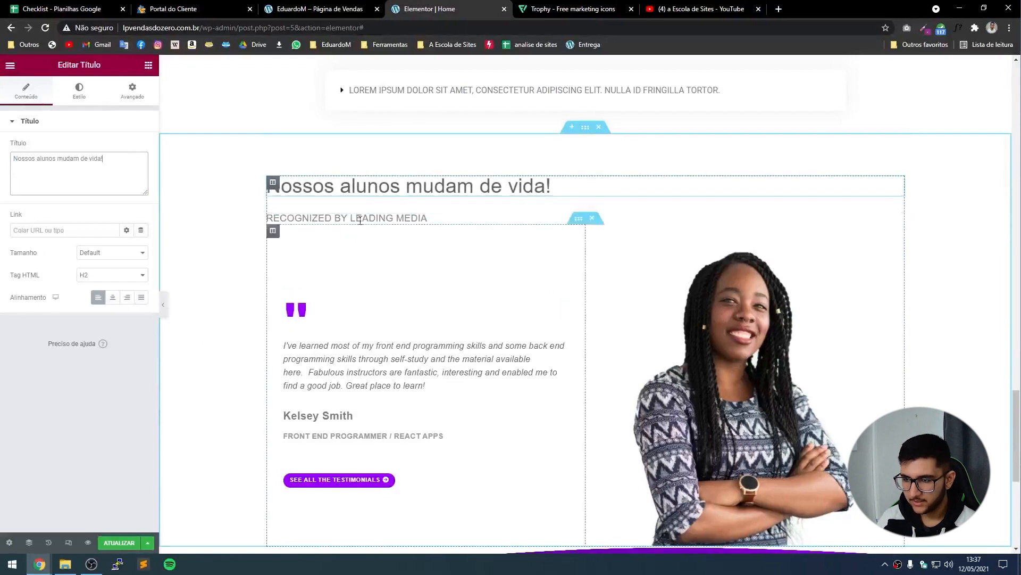
Replace the 'RECOGNIZED BY LEADING MEDIA' subtitle with the copied Lorem ipsum line.
left_click(279, 4)
triple_click(207, 222)
key("ctrl+c")
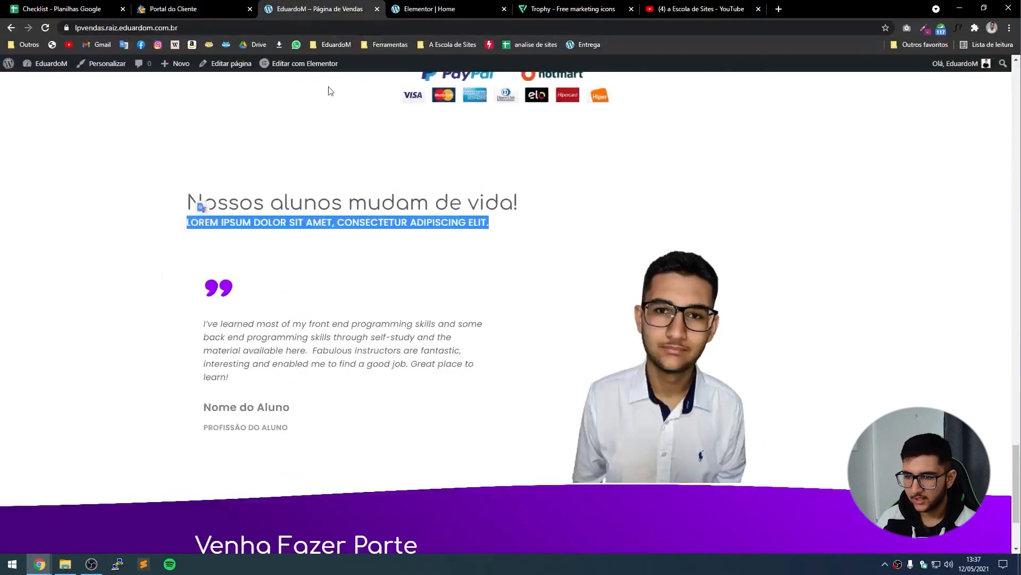
left_click(415, 8)
left_click(362, 218)
triple_click(114, 186)
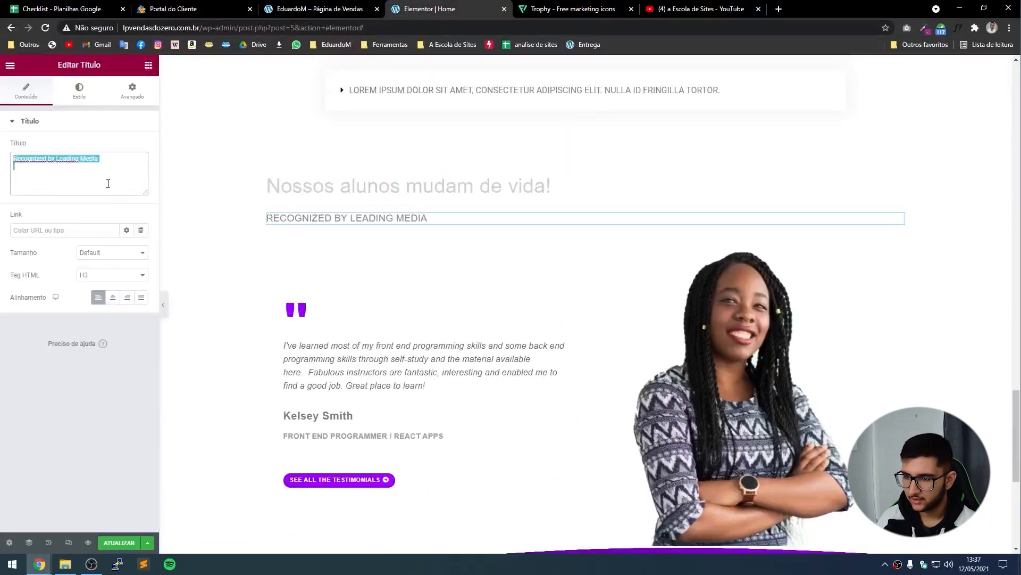
key("ctrl+v")
key("BackSpace")
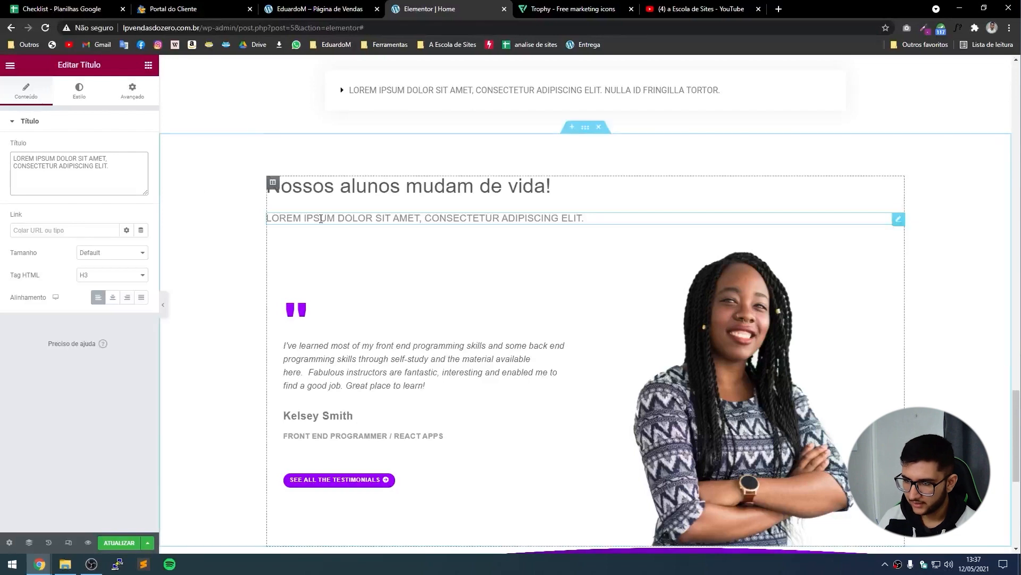
Delete the divider between the heading and subtitle.
left_click(309, 206)
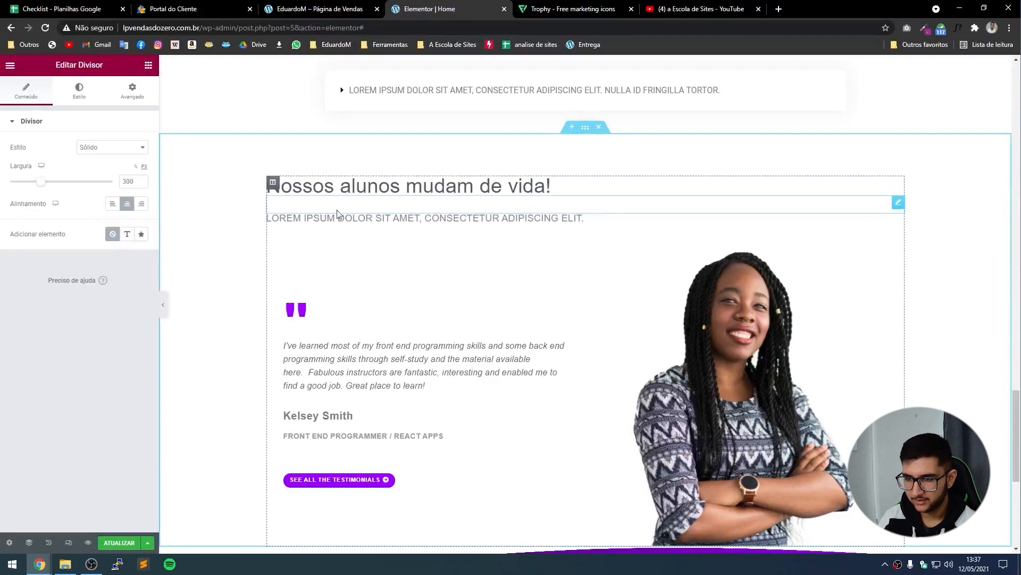
right_click(314, 209)
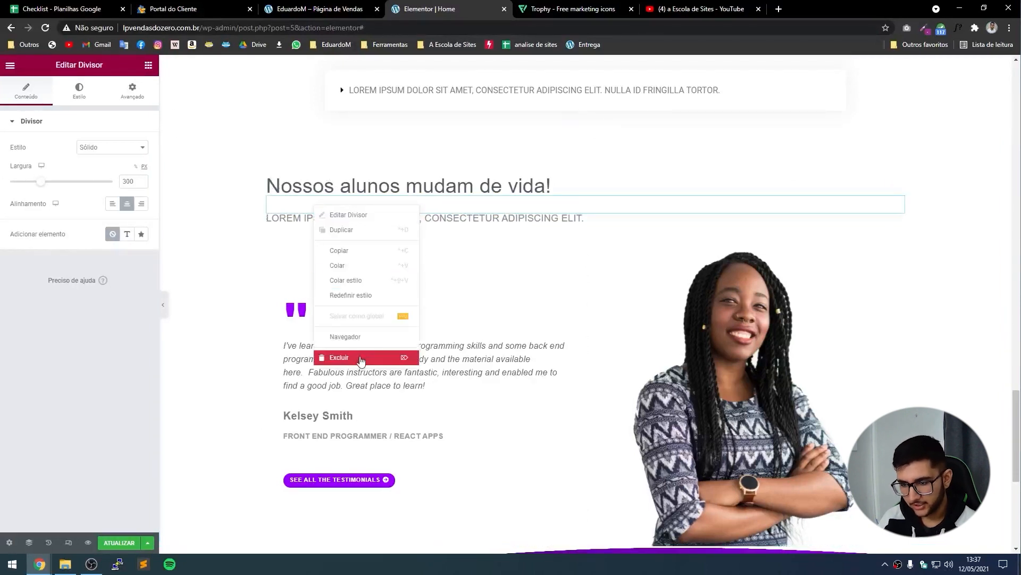
left_click(361, 361)
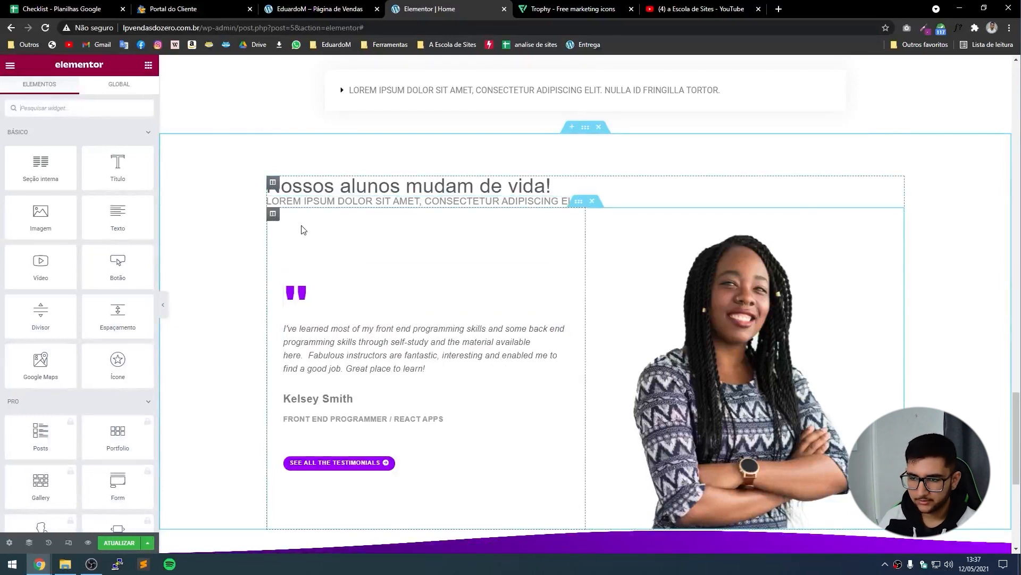
Set the heading's typography to 2,7 REM size and 1,7 EM line height.
left_click(269, 188)
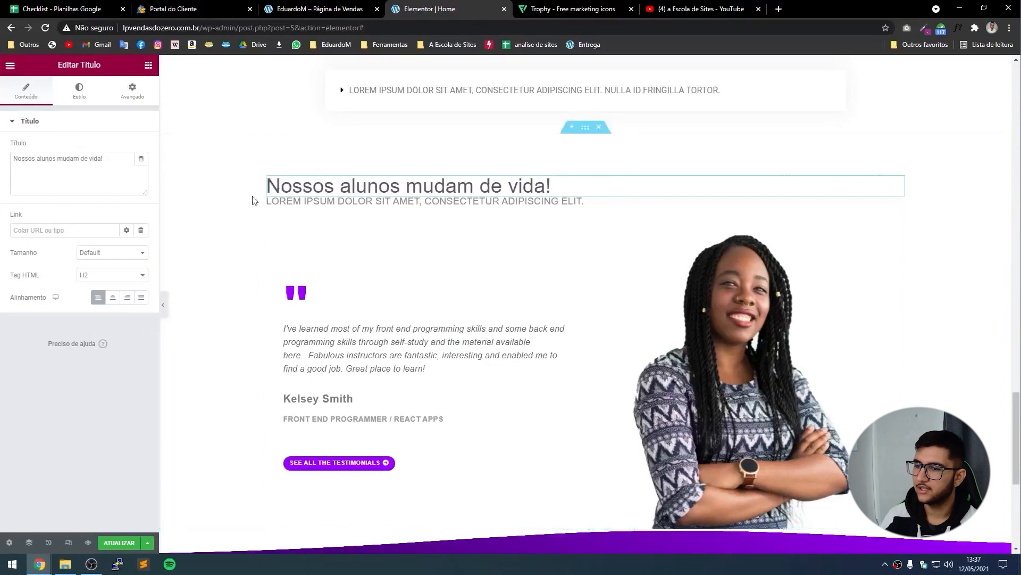
left_click(79, 95)
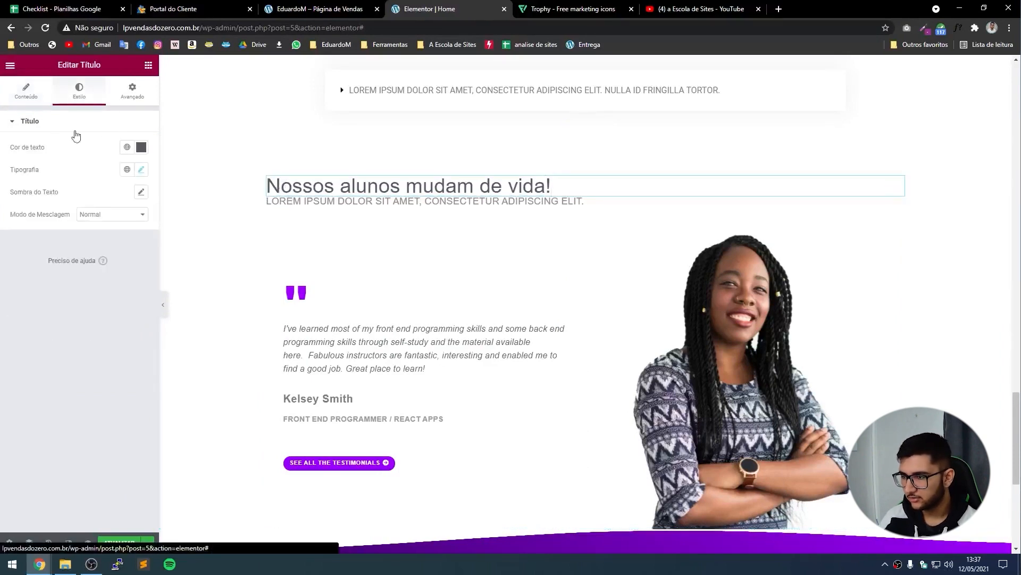
left_click(141, 170)
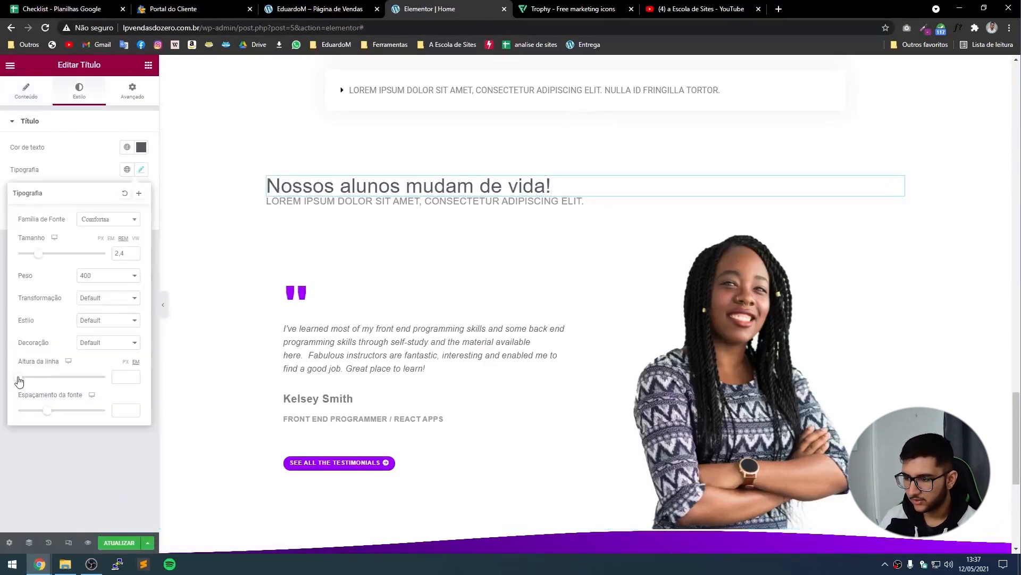
left_click_drag(19, 380, 34, 387)
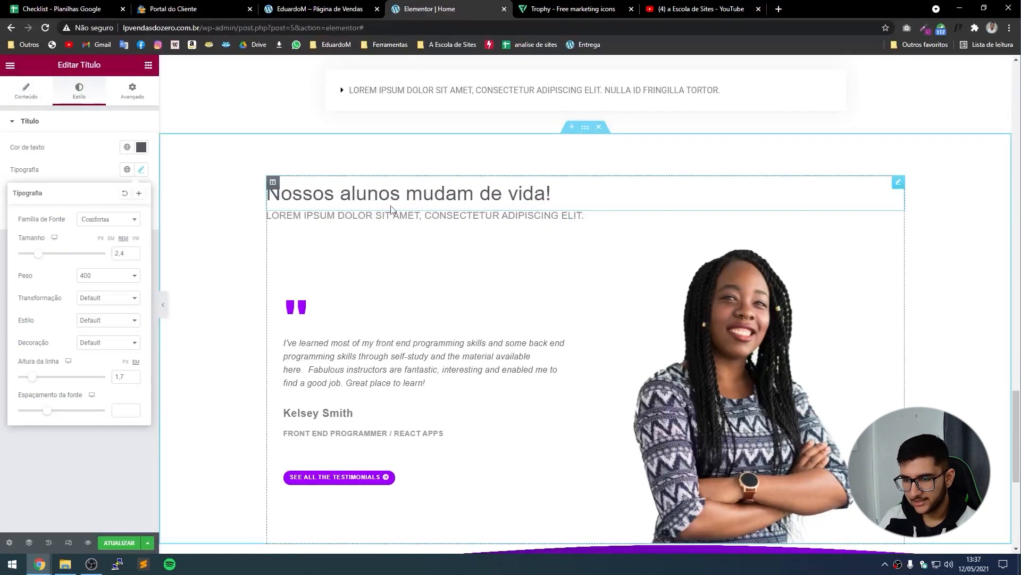
left_click(135, 251)
left_click(134, 251)
left_click(134, 251)
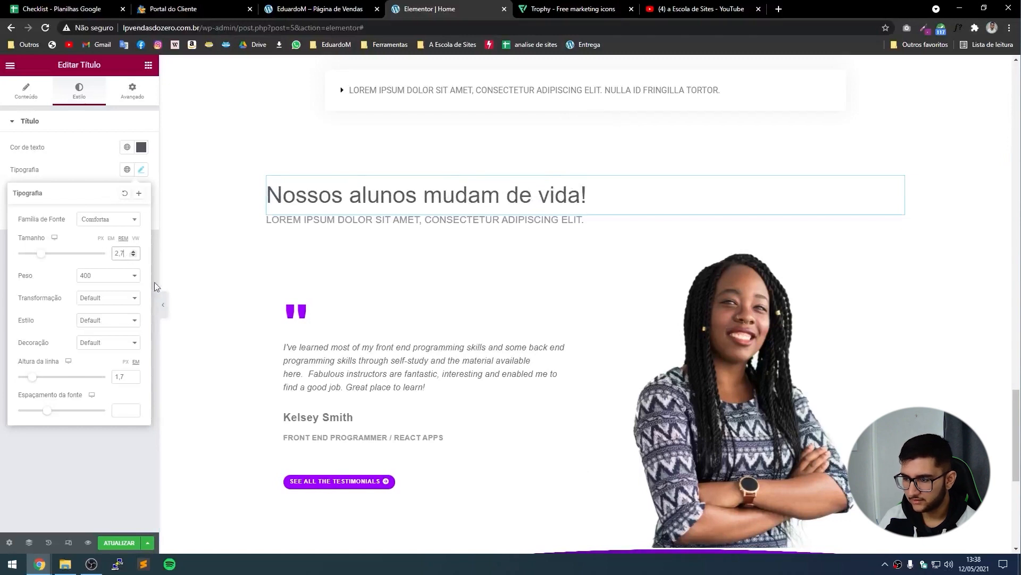
left_click(162, 304)
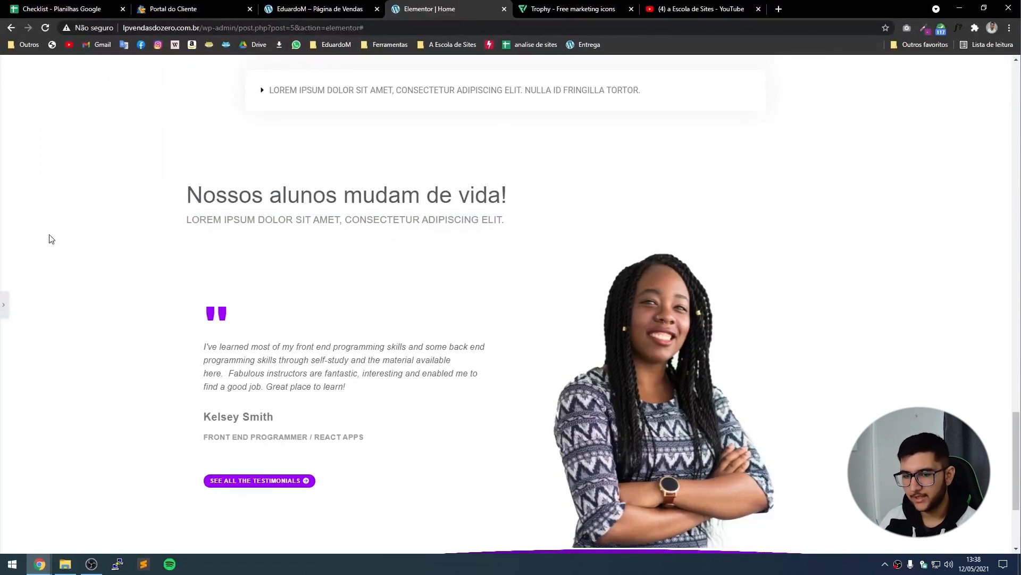
scroll(32, 245, "down", 2)
Select the testimonial photo and open its media library, closing it without changes.
left_click(4, 309)
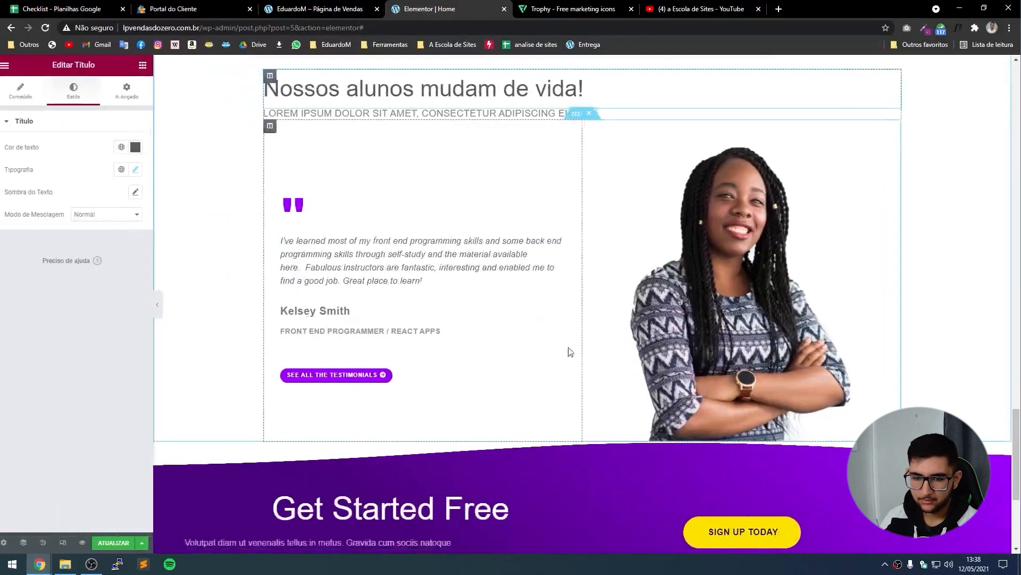
scroll(665, 354, "up", 2)
left_click(762, 357)
left_click(81, 198)
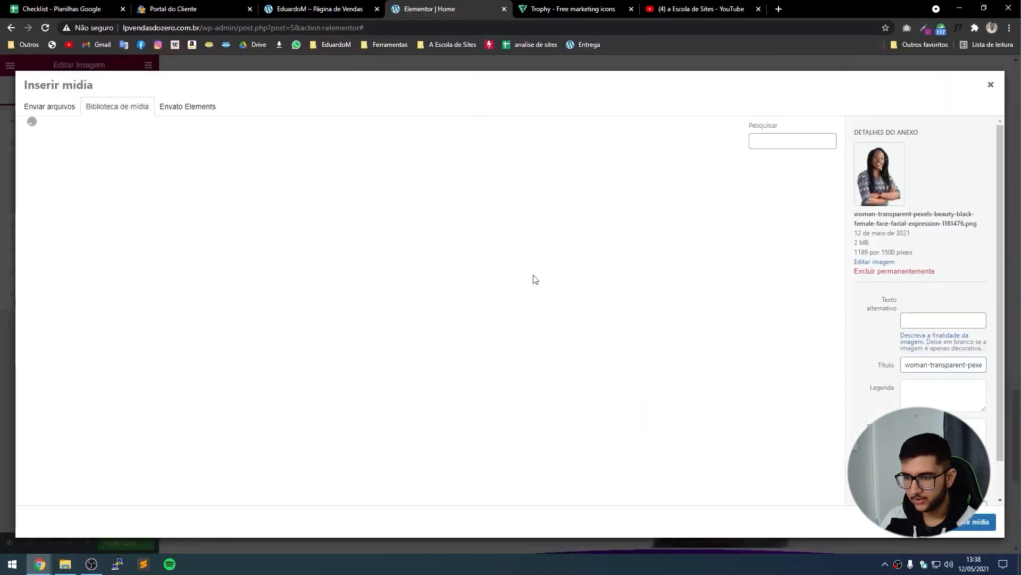
left_click(2, 250)
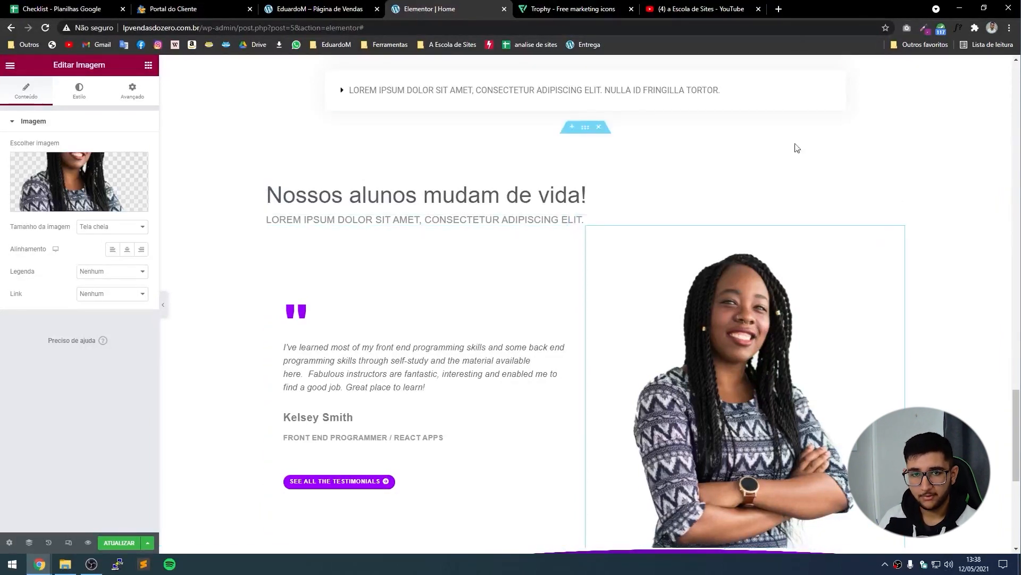
scroll(433, 353, "down", 1)
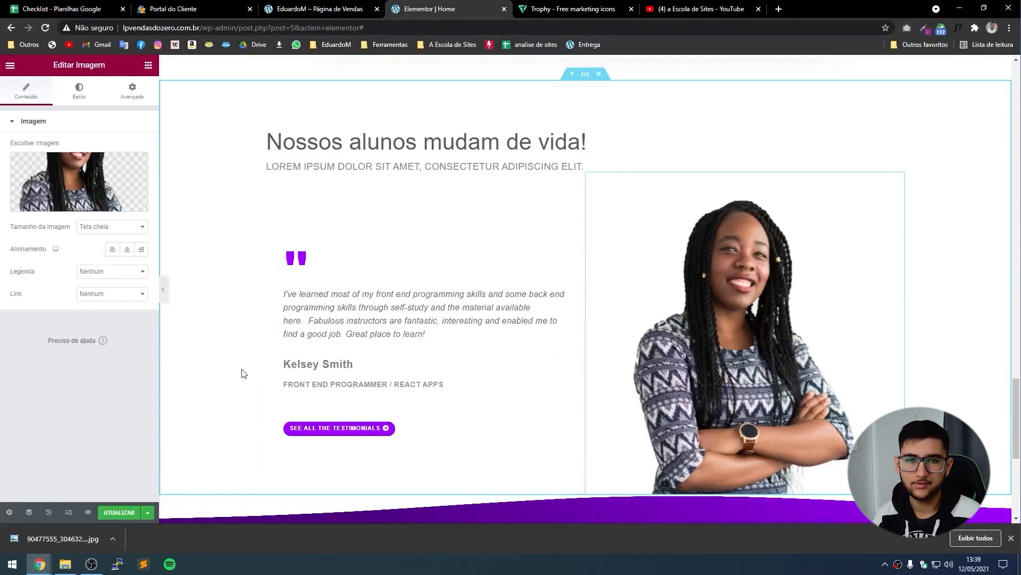
Change the job title line under the quote to 'Profissão do cliente'.
left_click(400, 383)
left_click(26, 167)
key("ctrl+a")
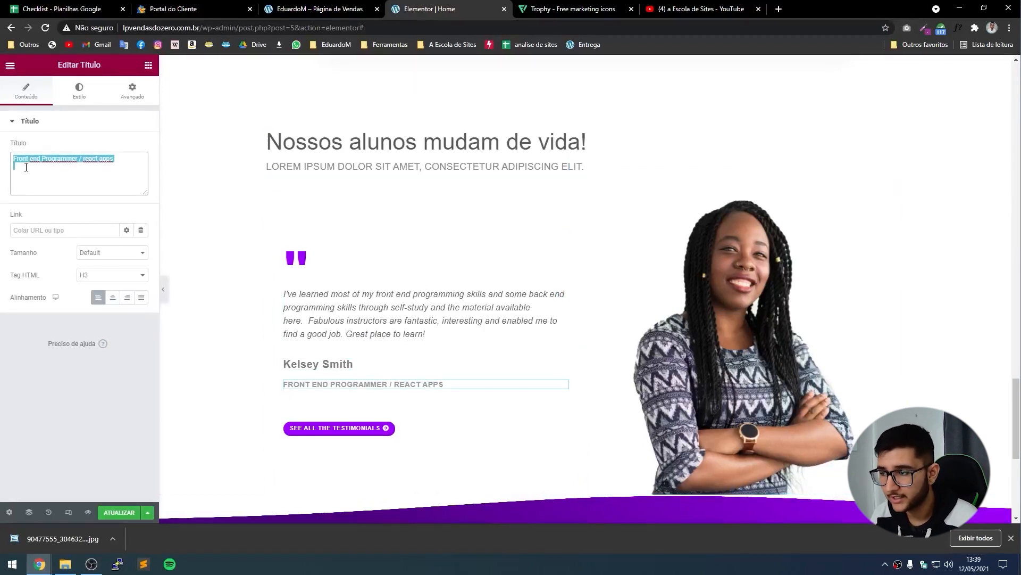
type("Profissão")
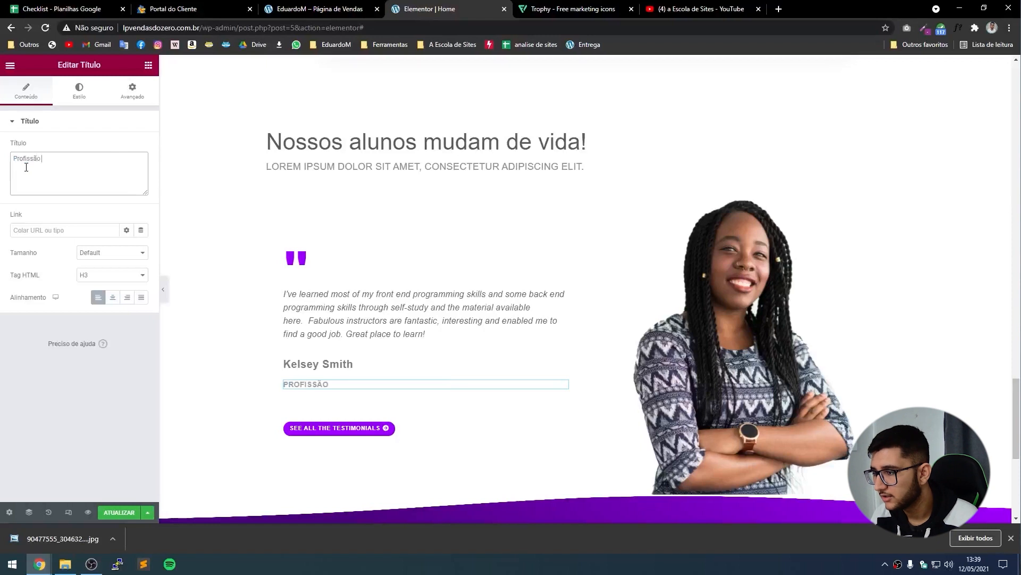
type(" do cliente")
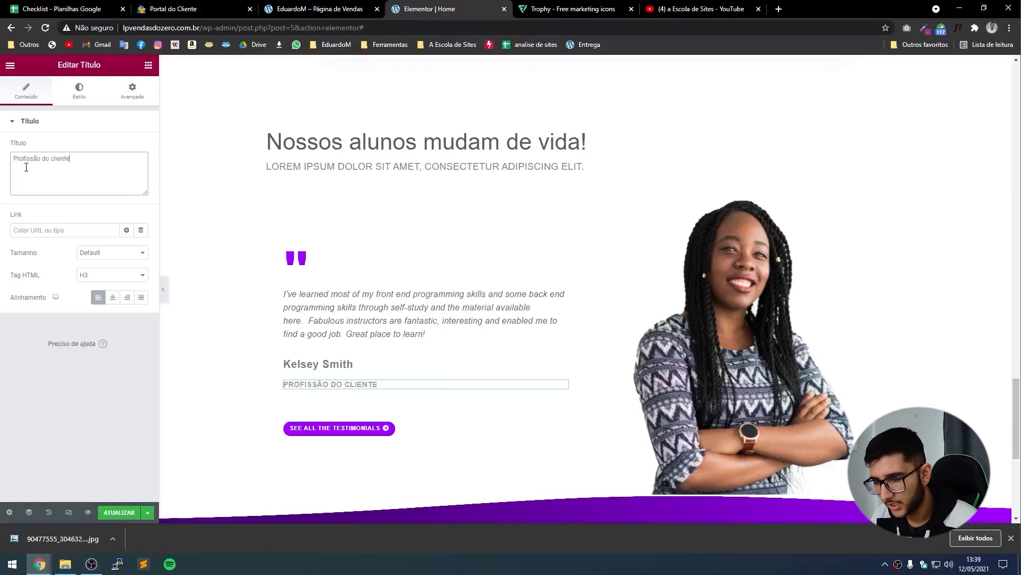
Change the name heading under the quote to 'Nome do cliente'.
left_click(321, 363)
left_click(55, 157)
key("ctrl+a")
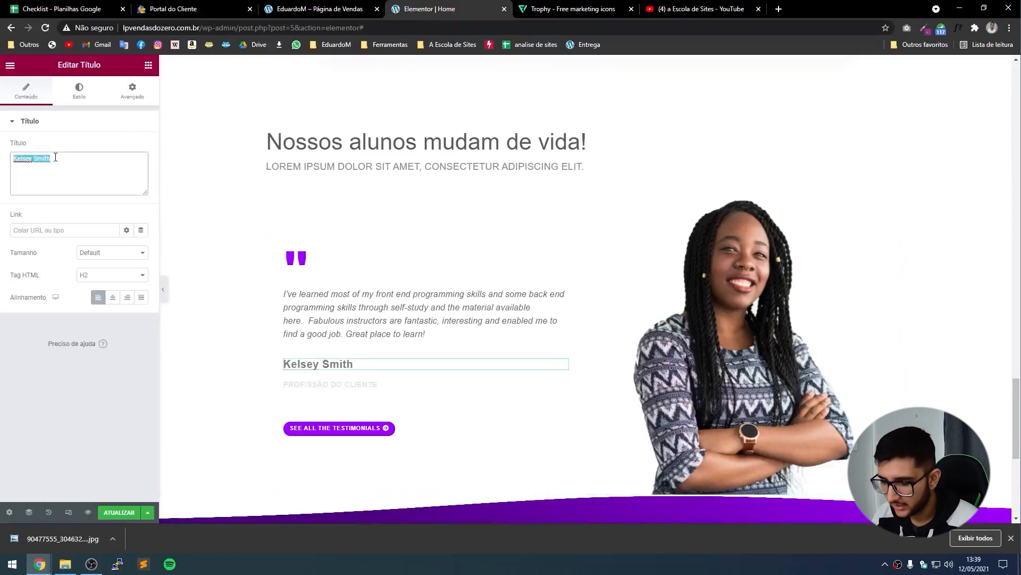
type("Nome do cliente")
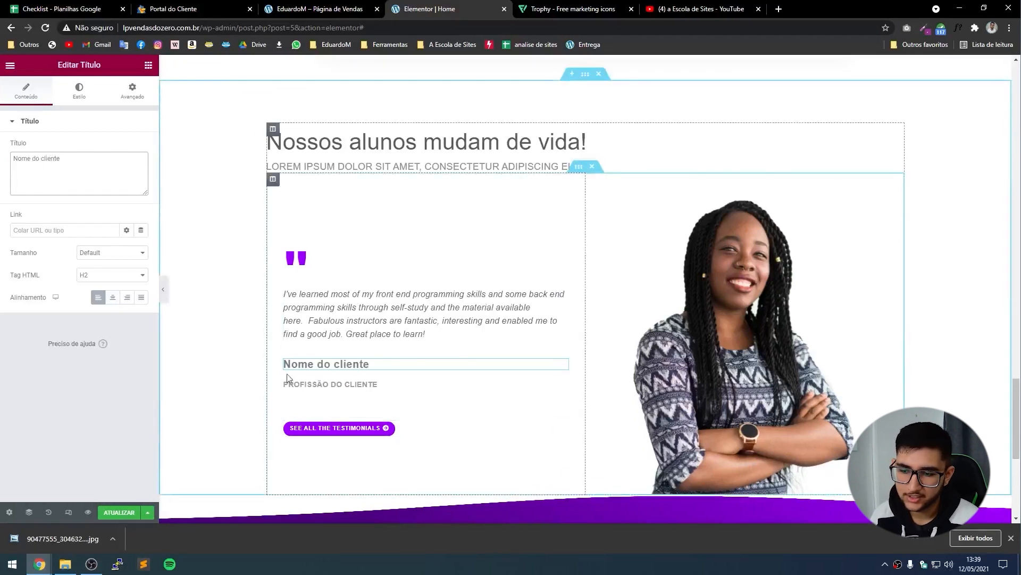
left_click(203, 351)
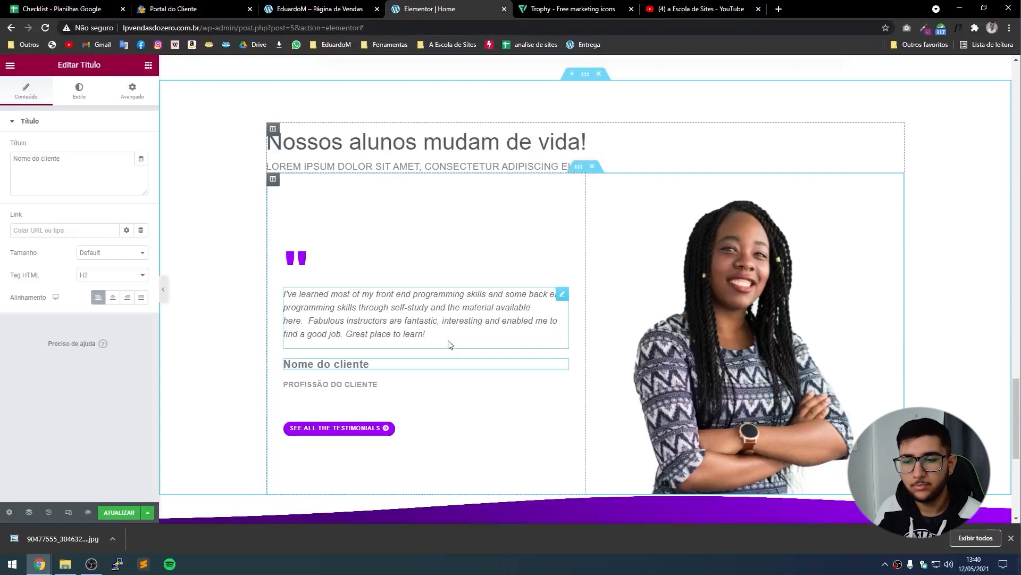
Upload the downloaded jpg portrait and insert it into the testimonial image widget.
left_click(655, 317)
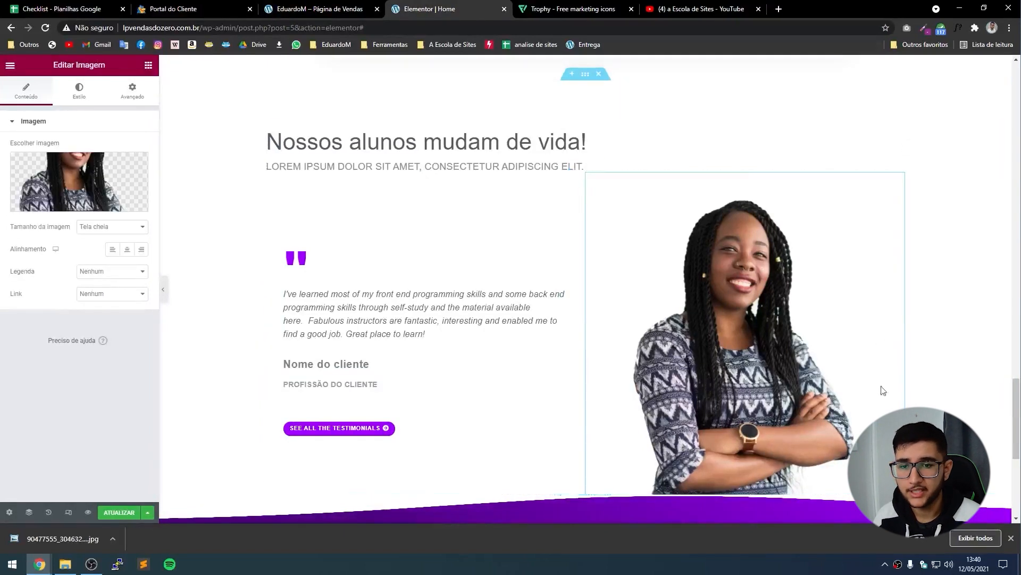
left_click(79, 180)
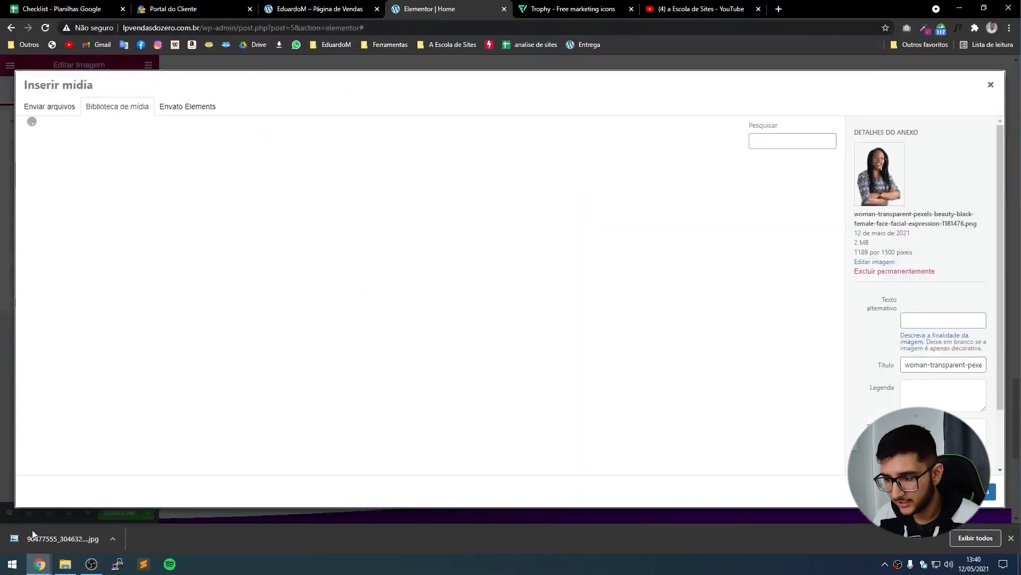
left_click_drag(33, 534, 250, 351)
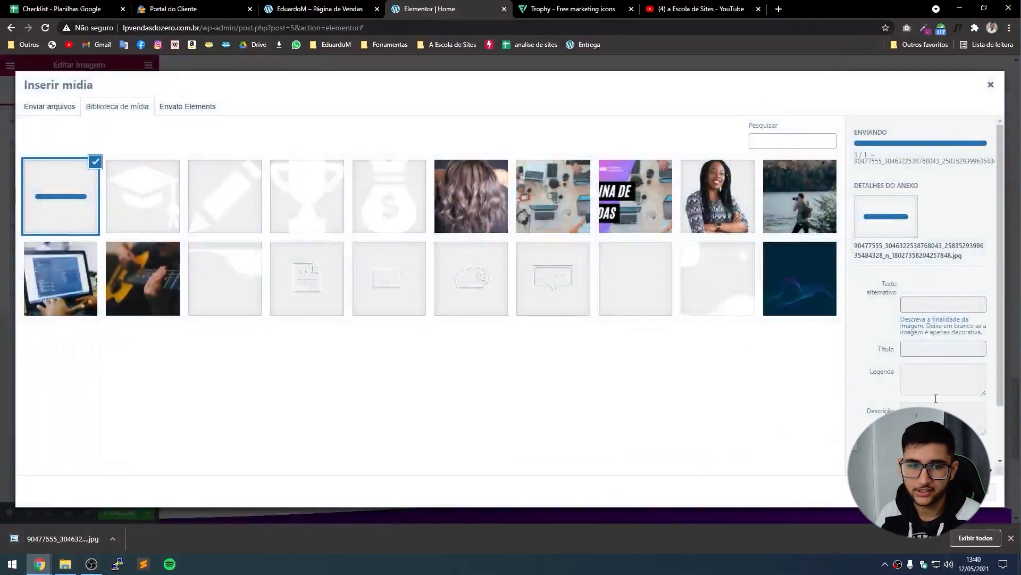
left_click(957, 491)
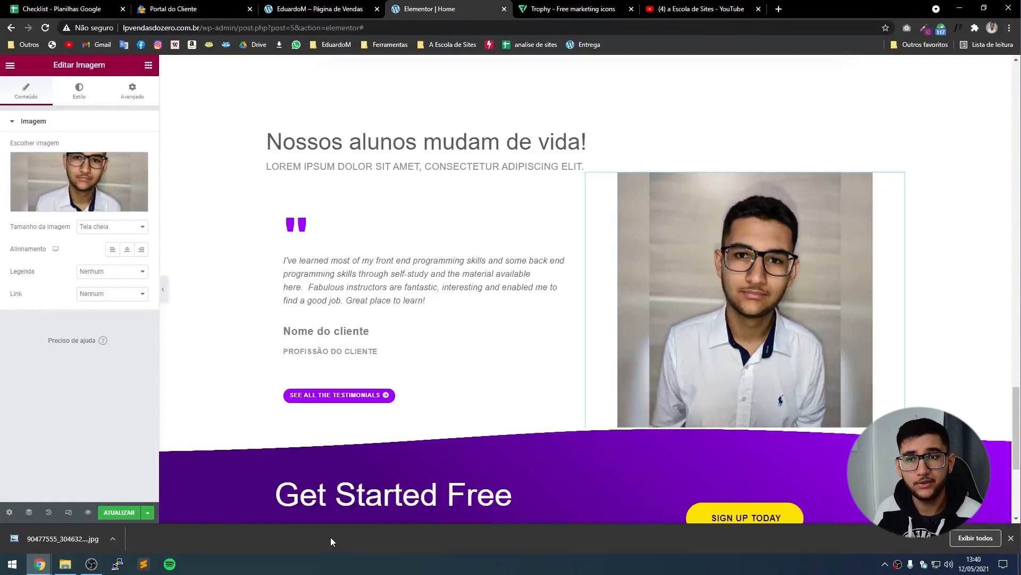
Open remove.bg in a new tab and upload the portrait jpg.
left_click(780, 8)
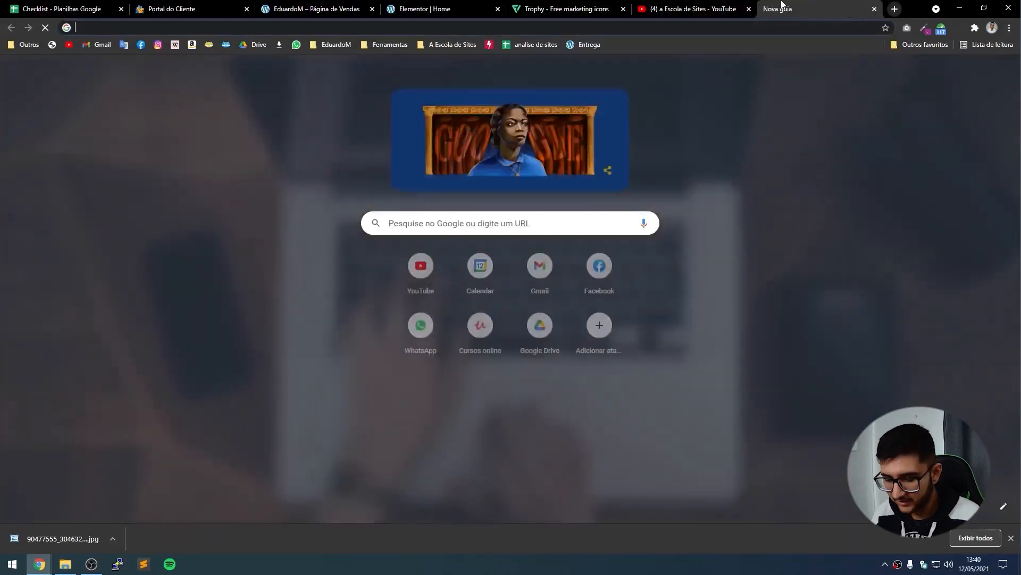
type("remove")
key("Return")
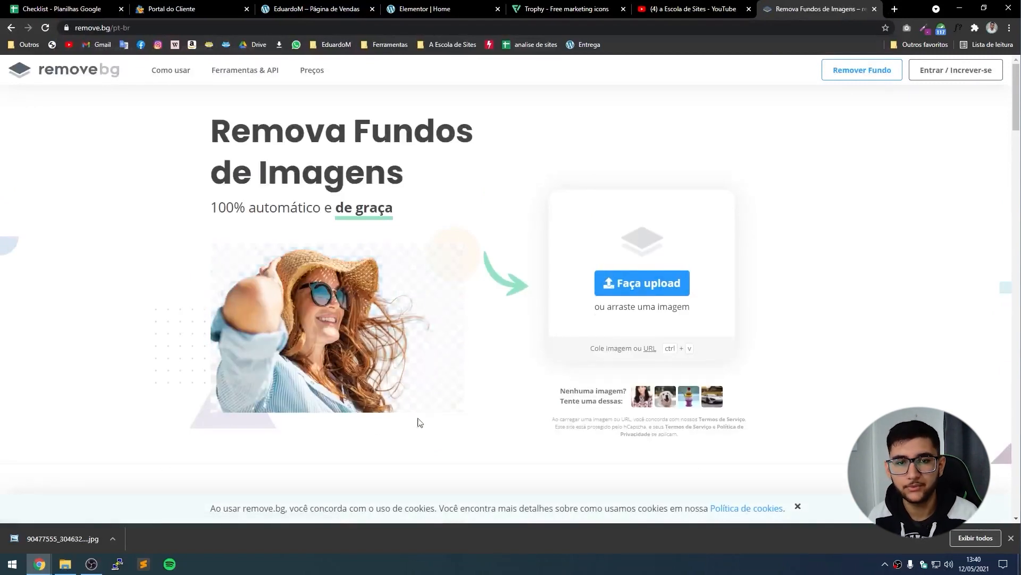
left_click_drag(29, 543, 655, 280)
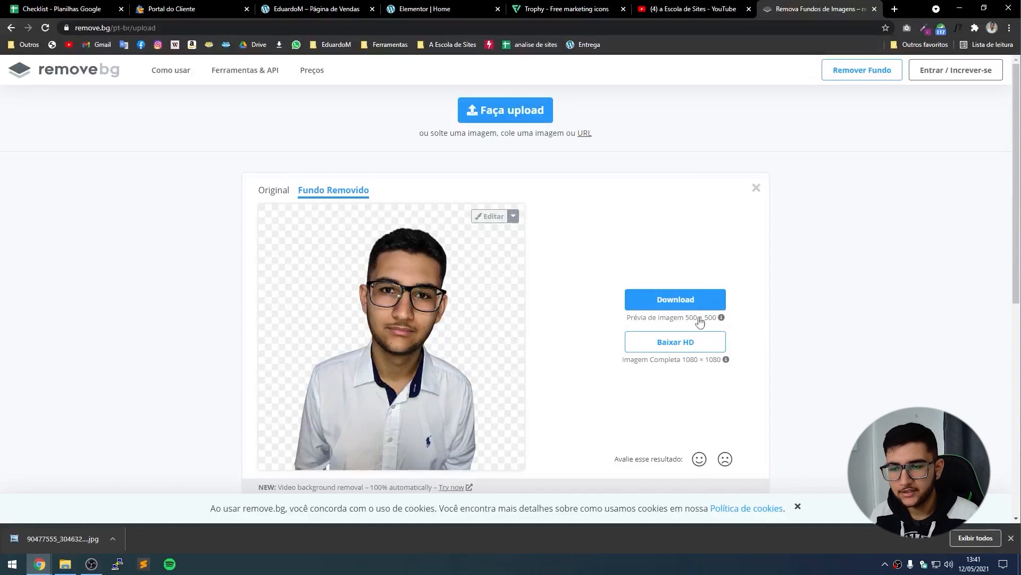
Download the background-free cut-out and save it as a PNG.
right_click(668, 302)
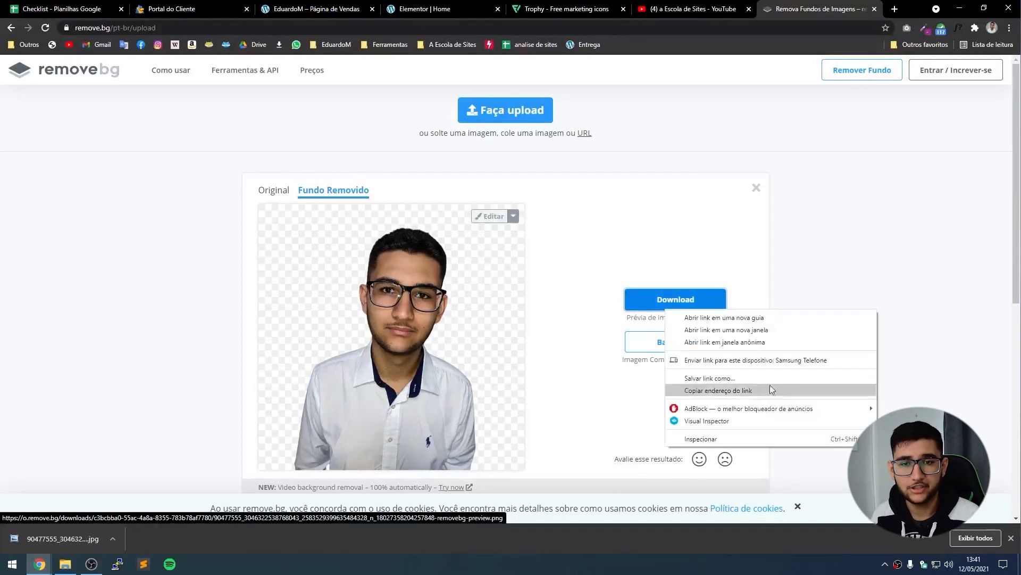
left_click(861, 241)
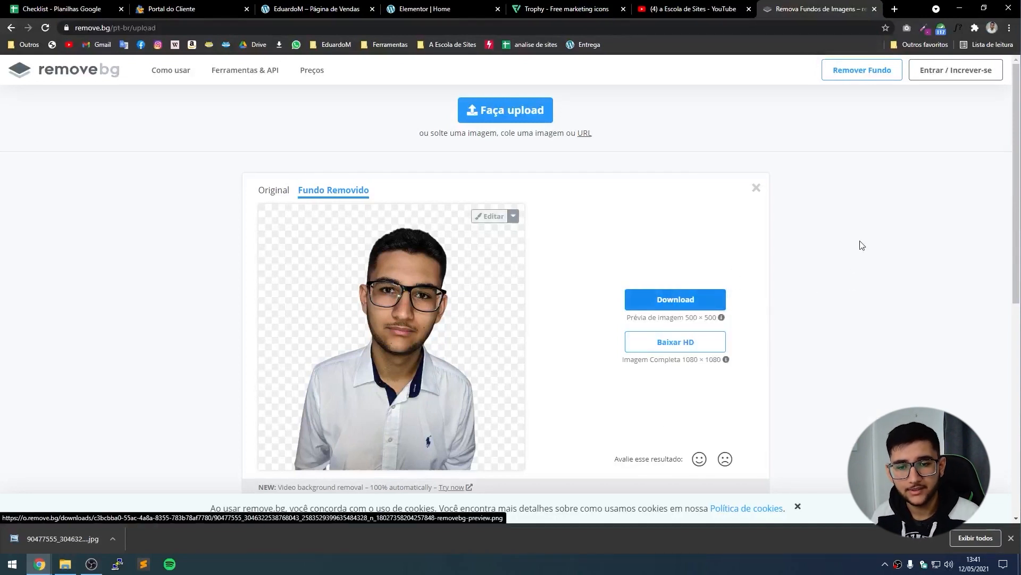
left_click(684, 300)
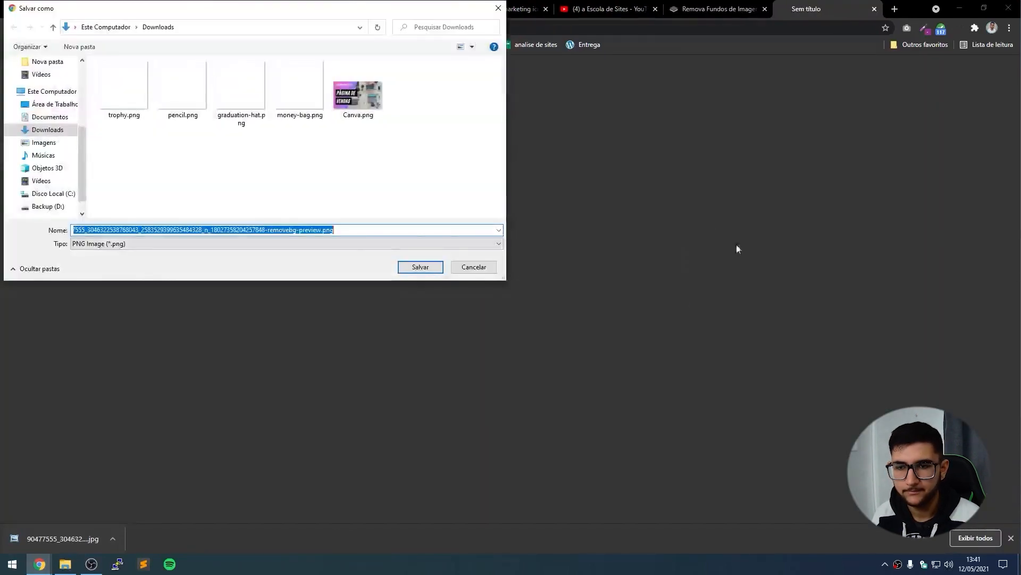
left_click(421, 266)
left_click(567, 8)
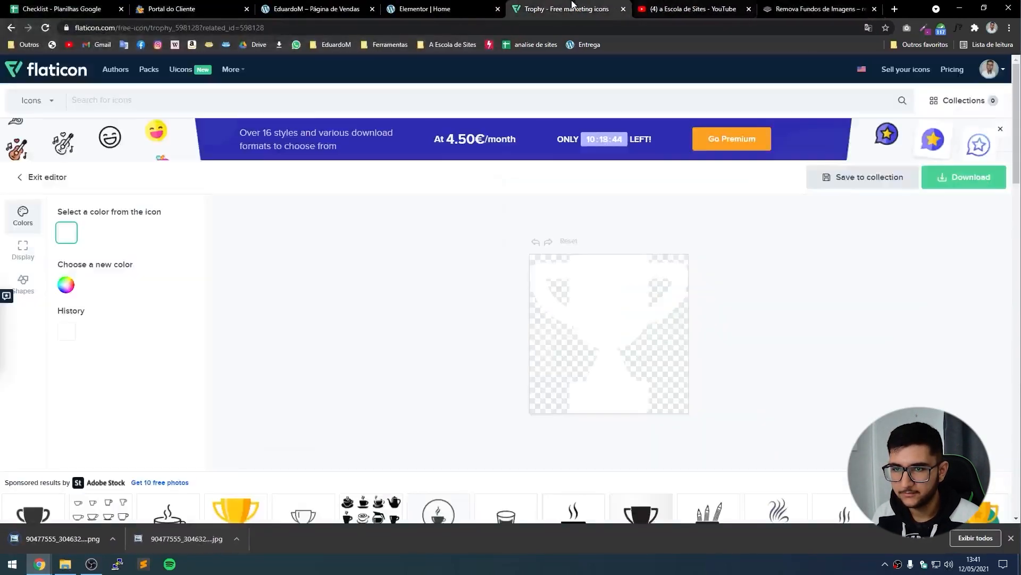
Upload the background-free PNG and insert it as the testimonial portrait.
left_click(420, 9)
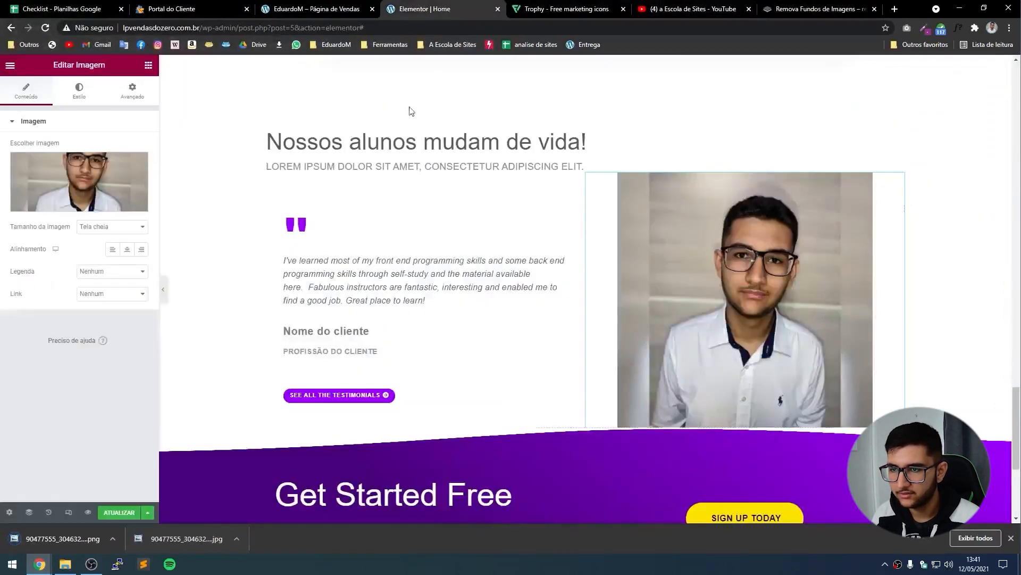
left_click(69, 197)
left_click_drag(68, 534, 248, 296)
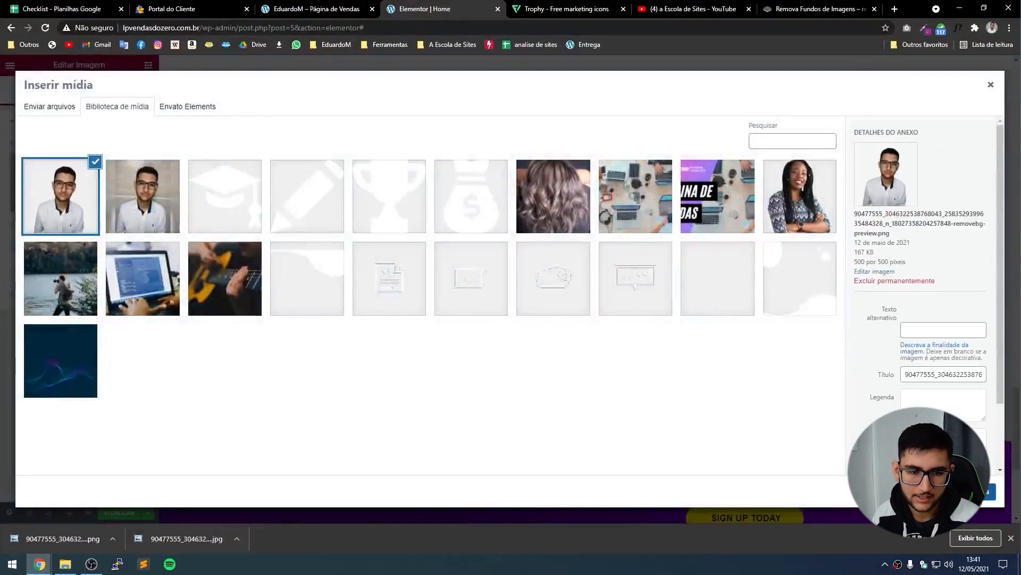
left_click(984, 491)
left_click(1010, 538)
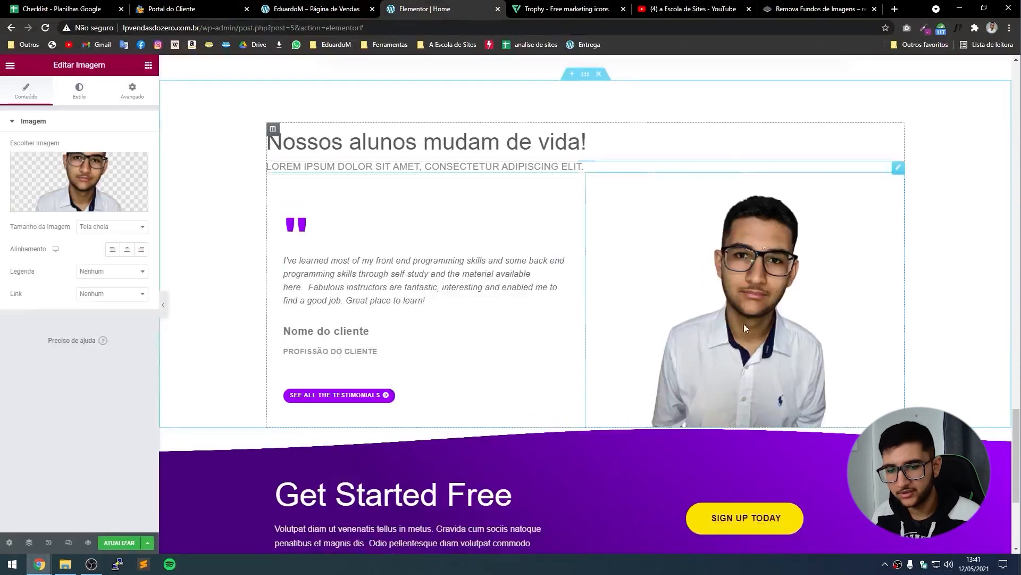
left_click(163, 302)
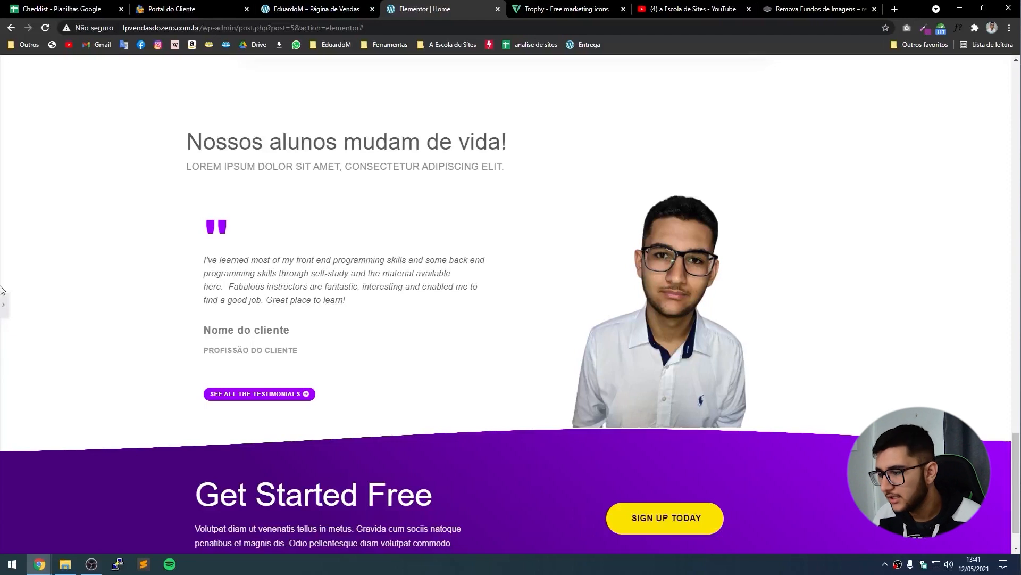
Delete the 'See all the testimonials' button and the spacer under the client details.
left_click(4, 303)
right_click(410, 393)
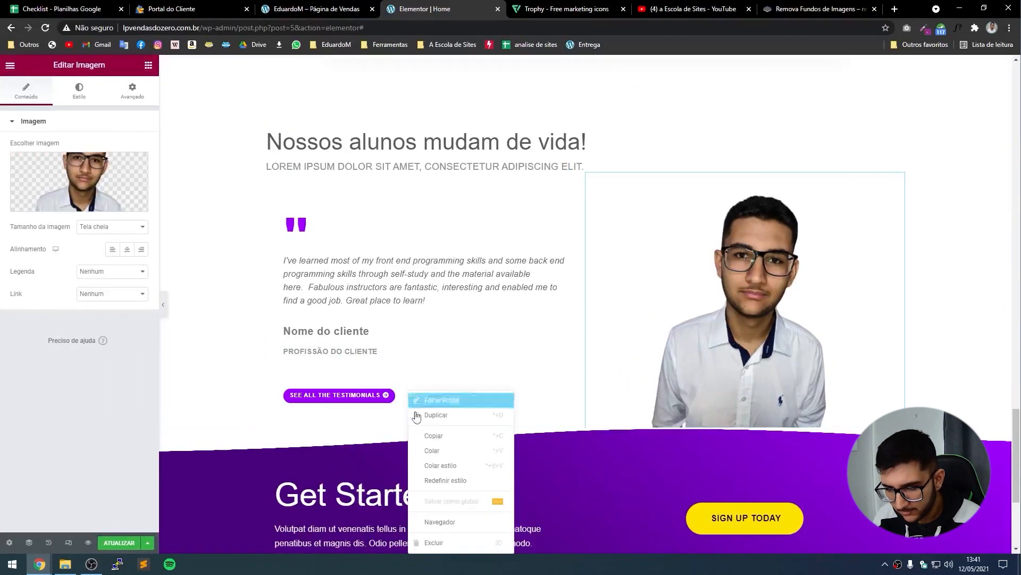
left_click(433, 542)
left_click(309, 387)
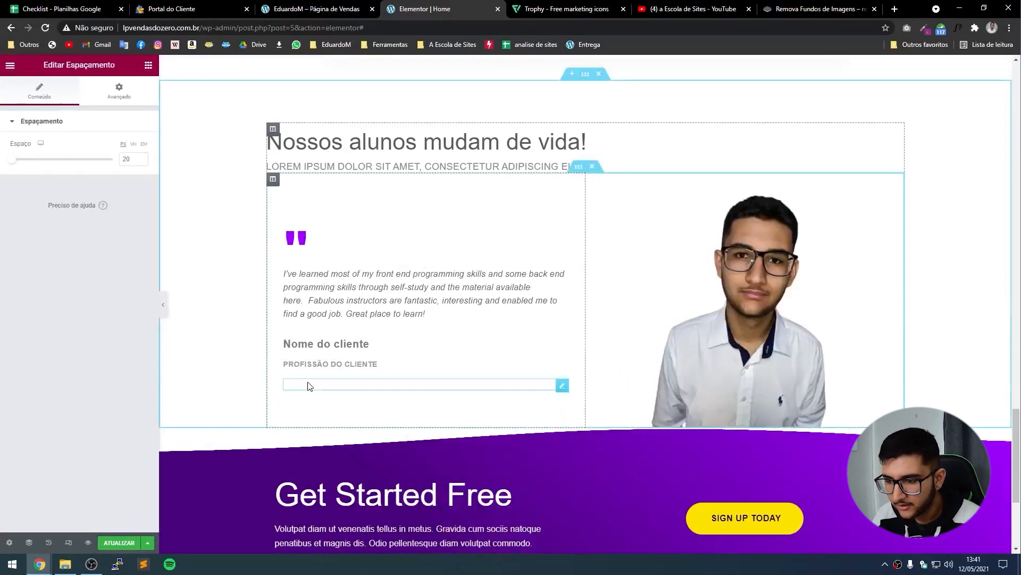
right_click(326, 388)
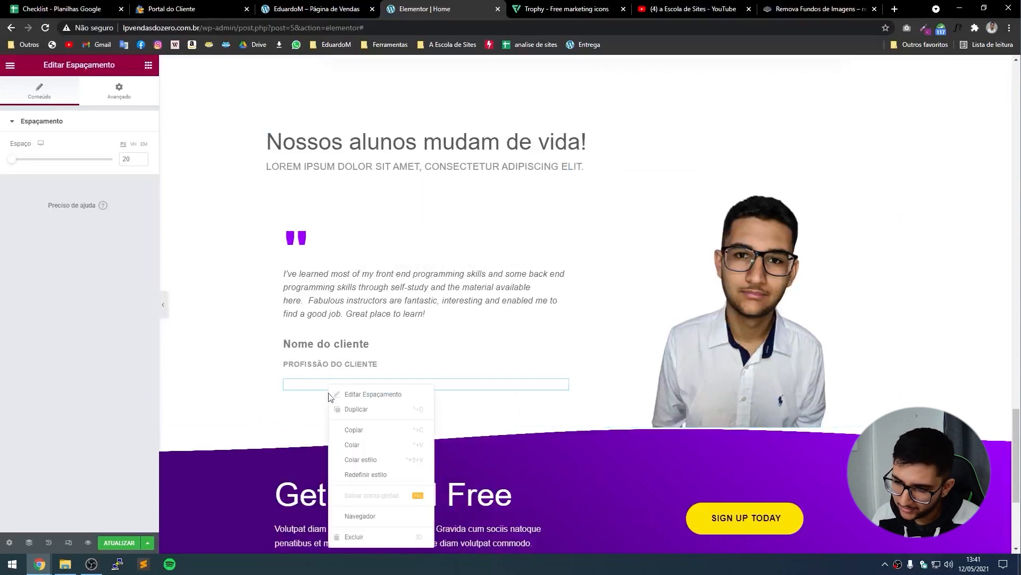
left_click(343, 537)
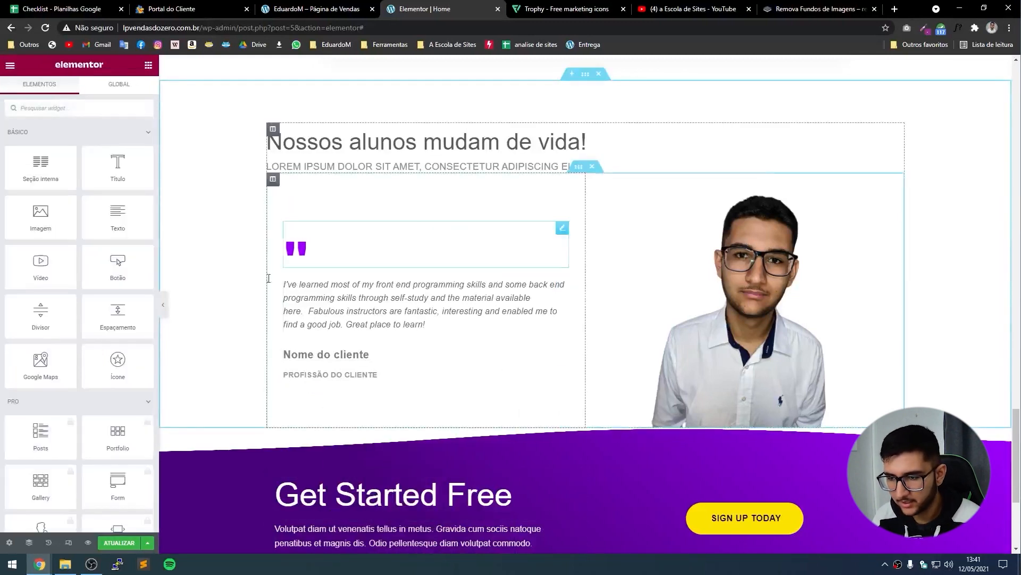
left_click(163, 304)
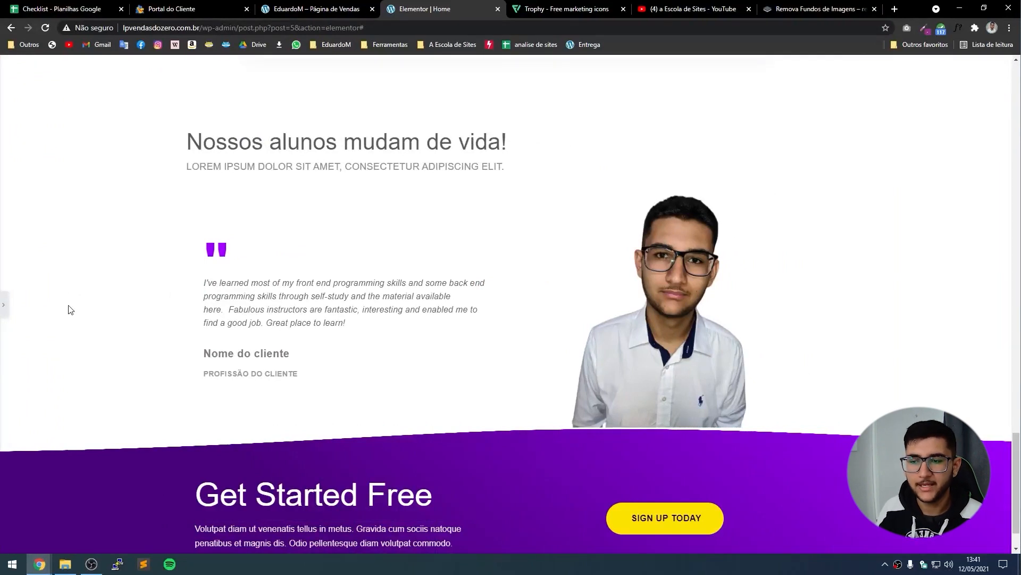
Set the portrait's Largura to 75 in the Estilo tab.
left_click(4, 304)
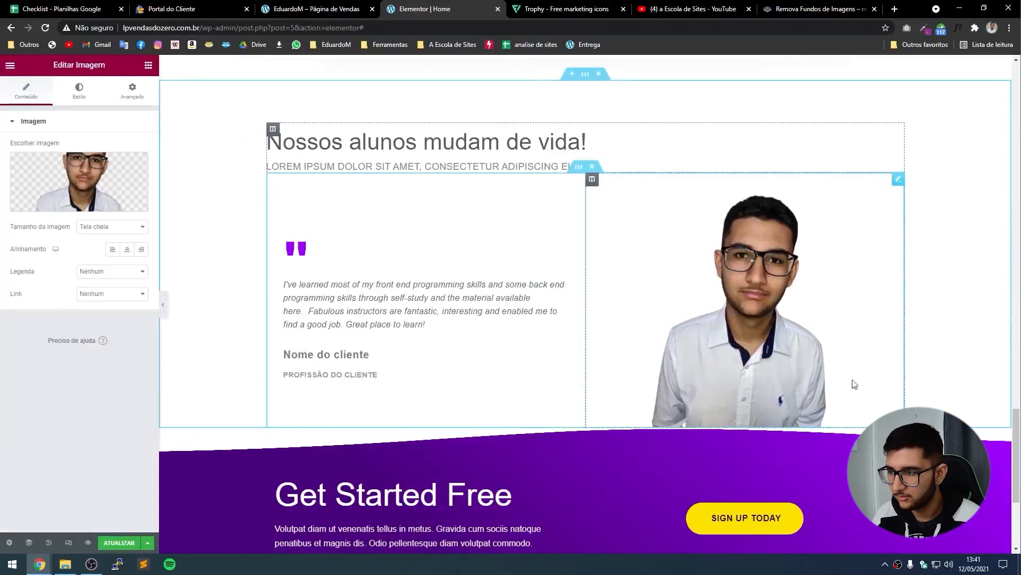
left_click(84, 96)
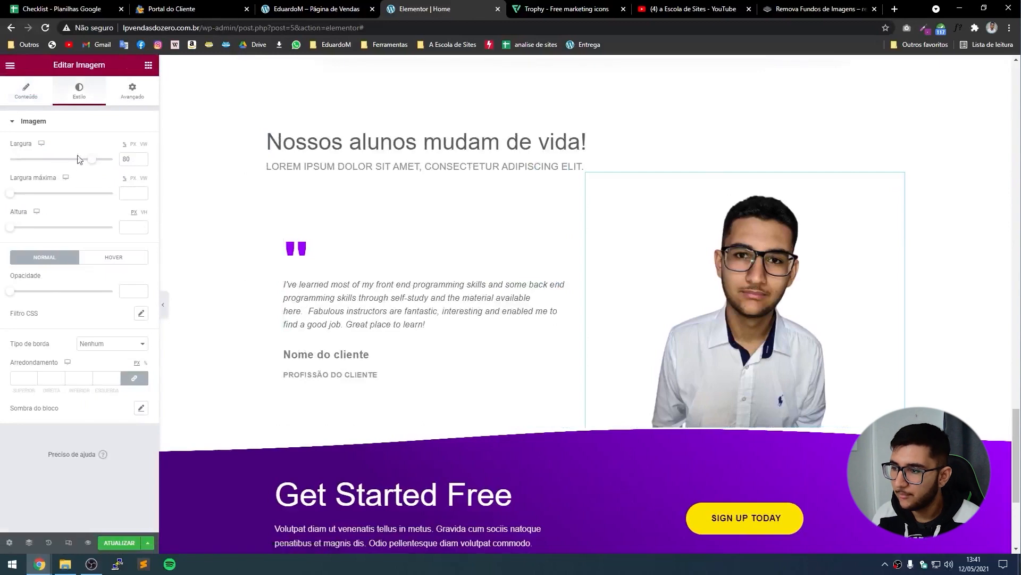
mouse_move(91, 160)
left_mouse_down()
mouse_move(128, 160)
mouse_move(71, 168)
mouse_move(96, 160)
mouse_move(83, 166)
left_mouse_up()
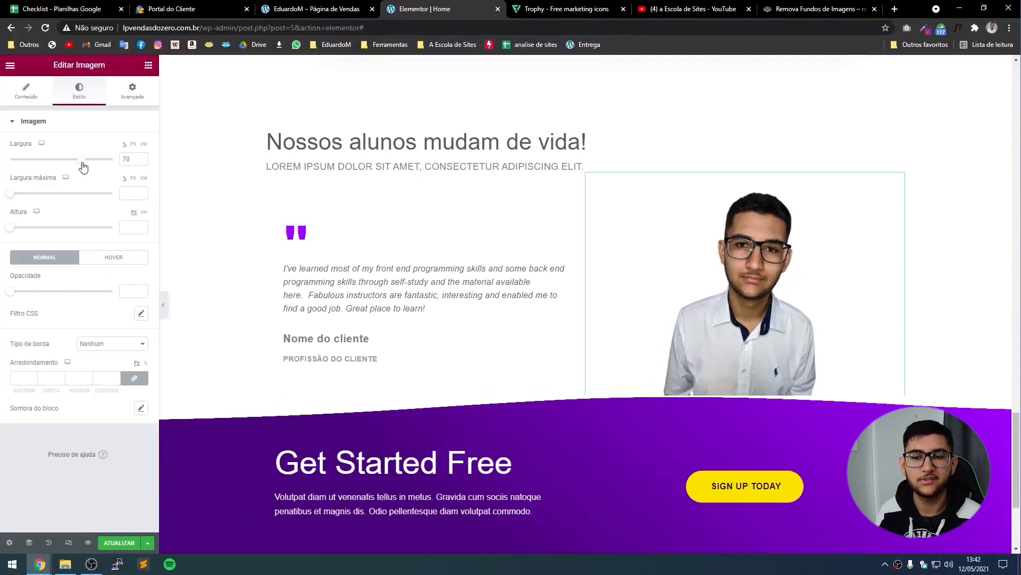
left_click(141, 157)
left_click(141, 157)
left_click(141, 157)
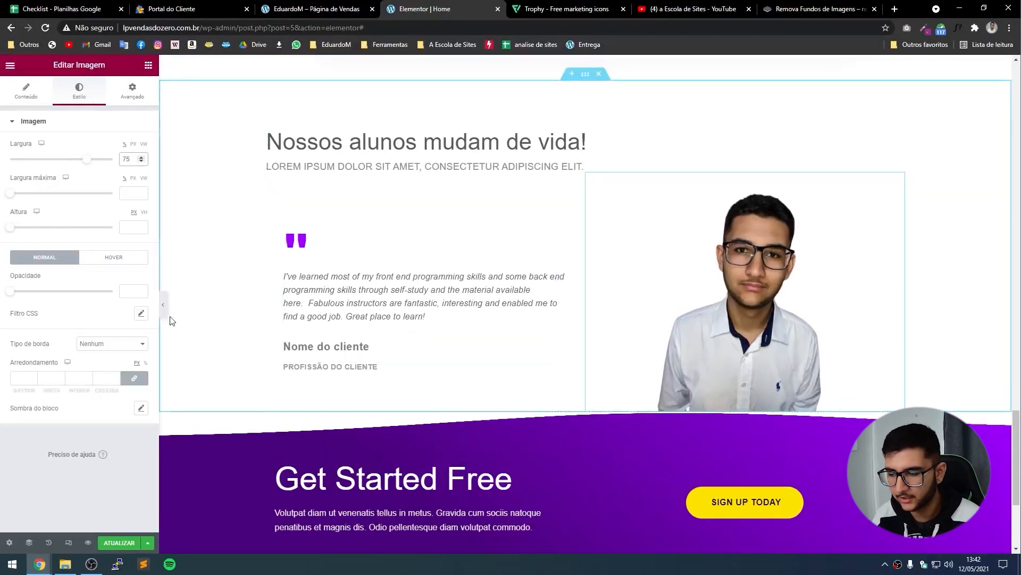
left_click(163, 304)
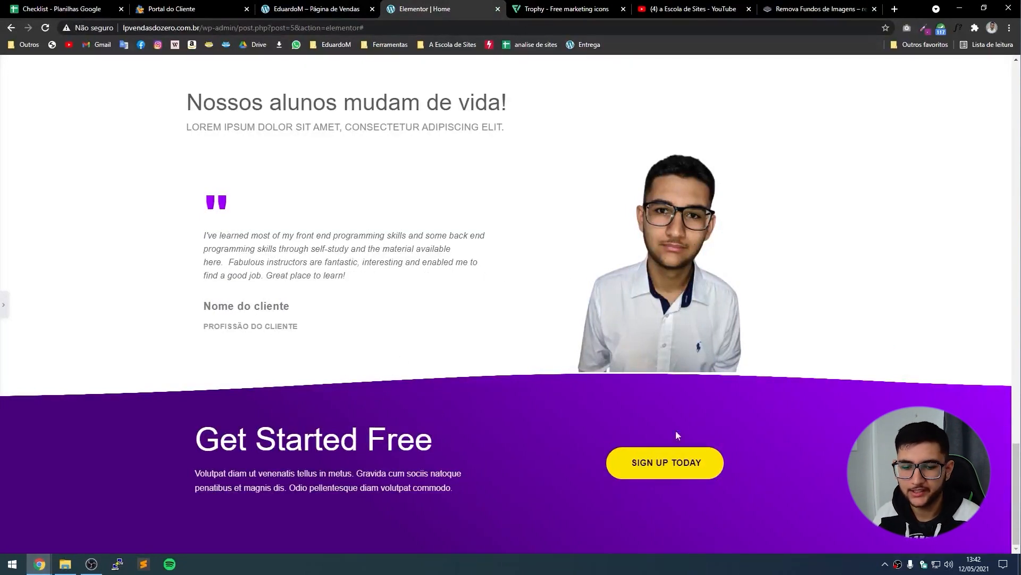
Replace the 'Get Started Free' heading text with 'Venha Fazer Parte Dessa Grande Turma!'.
left_click(3, 305)
triple_click(29, 155)
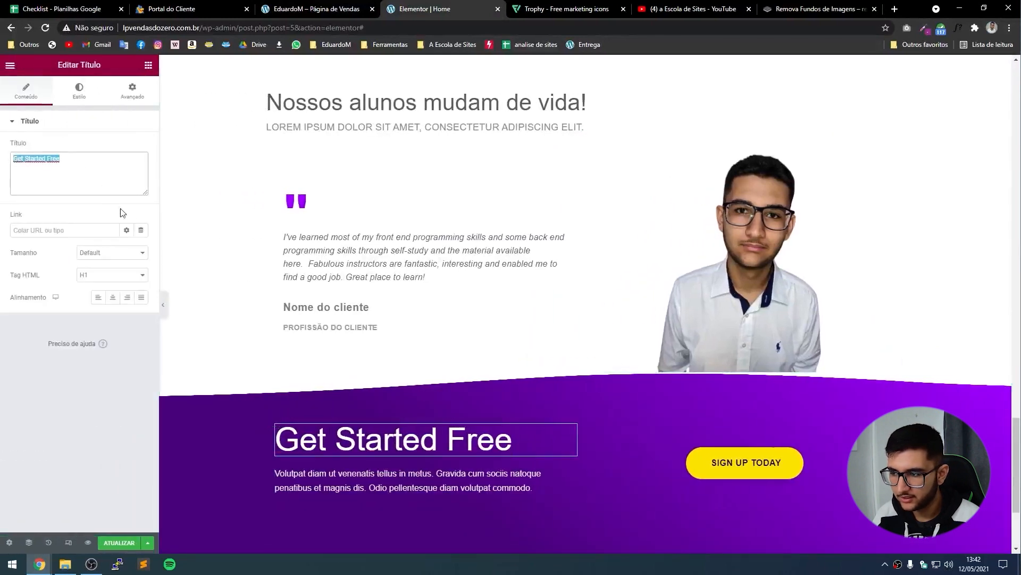
type("Venha Fazer Parte Dessa Grande Turma!")
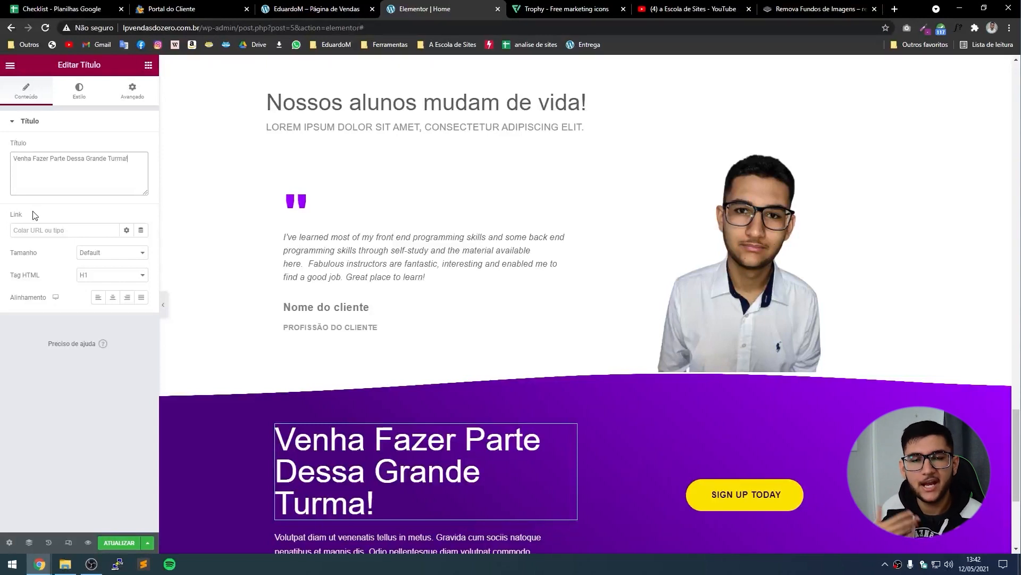
Lower the heading's typography size from 60 to 55 so it fits on two lines.
left_click(80, 98)
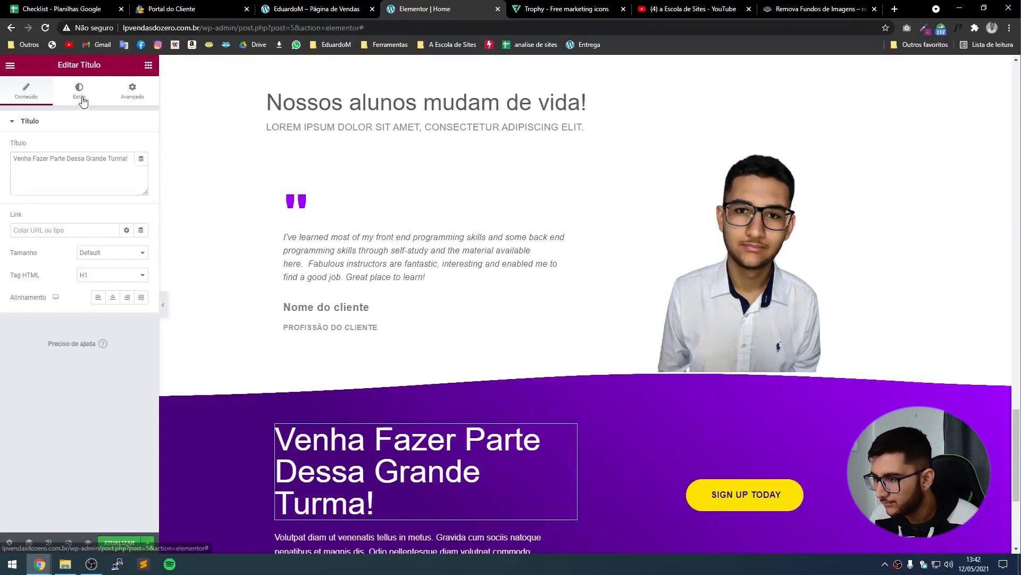
left_click(141, 169)
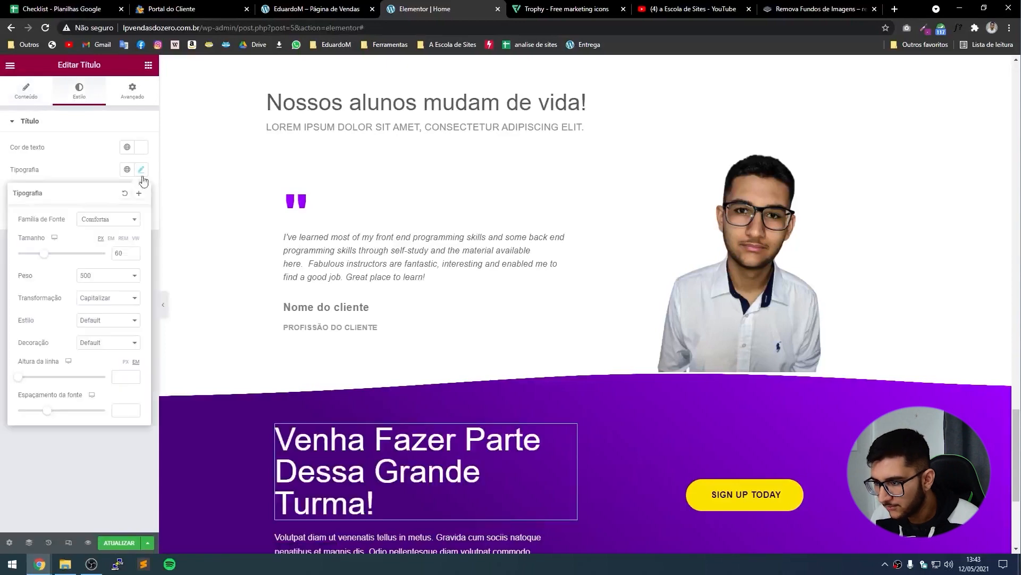
left_click(133, 256)
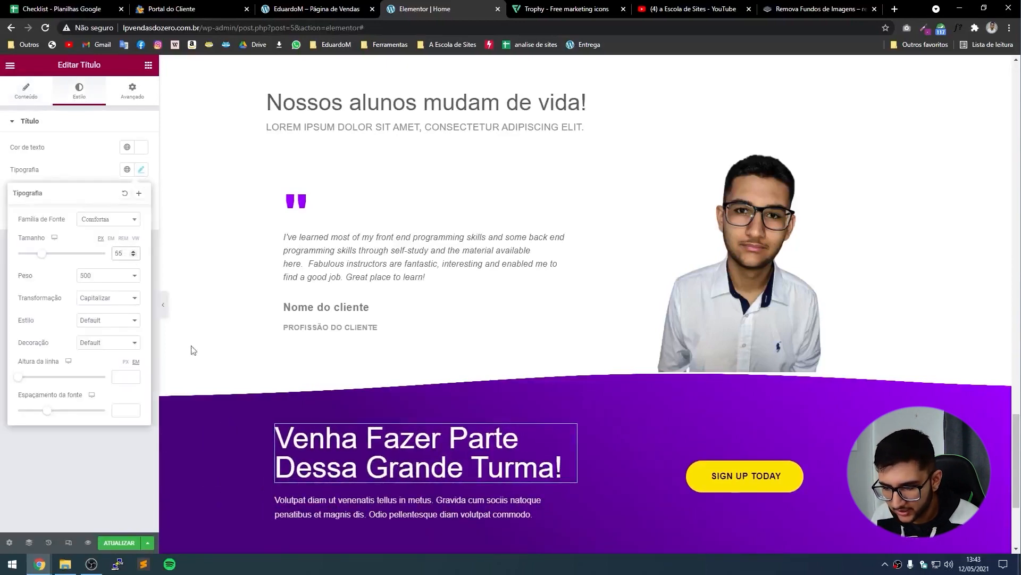
scroll(478, 423, "down", 3)
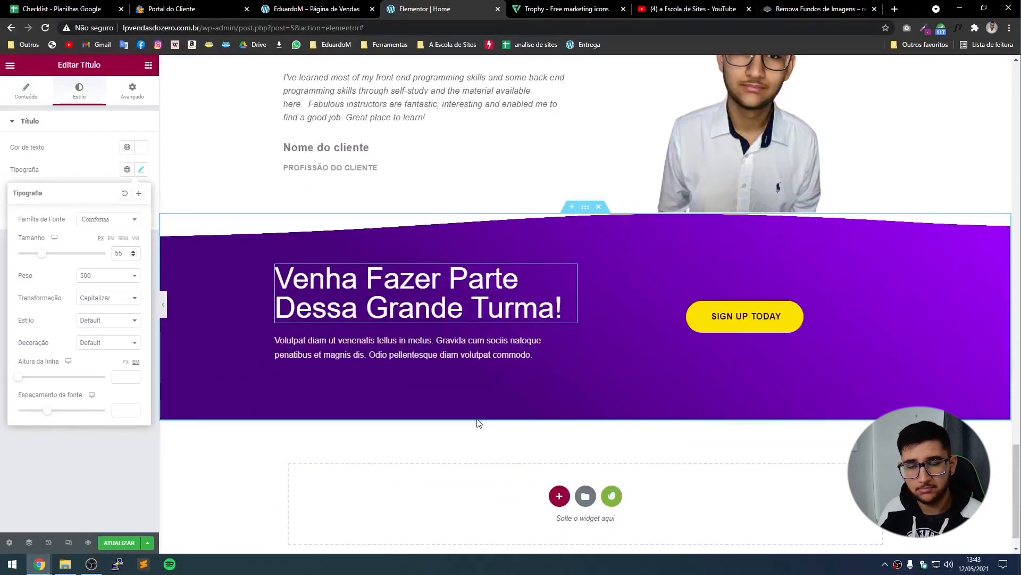
left_click(479, 348)
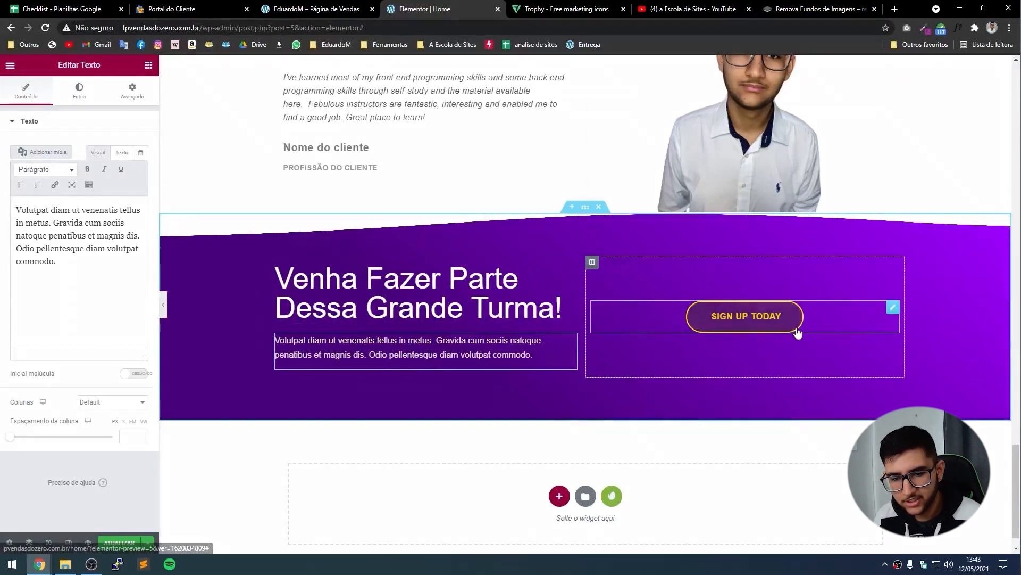
Change the purple section's button label from 'Sign up Today' to 'Fazer parte da turma' and preview the page.
left_click(893, 308)
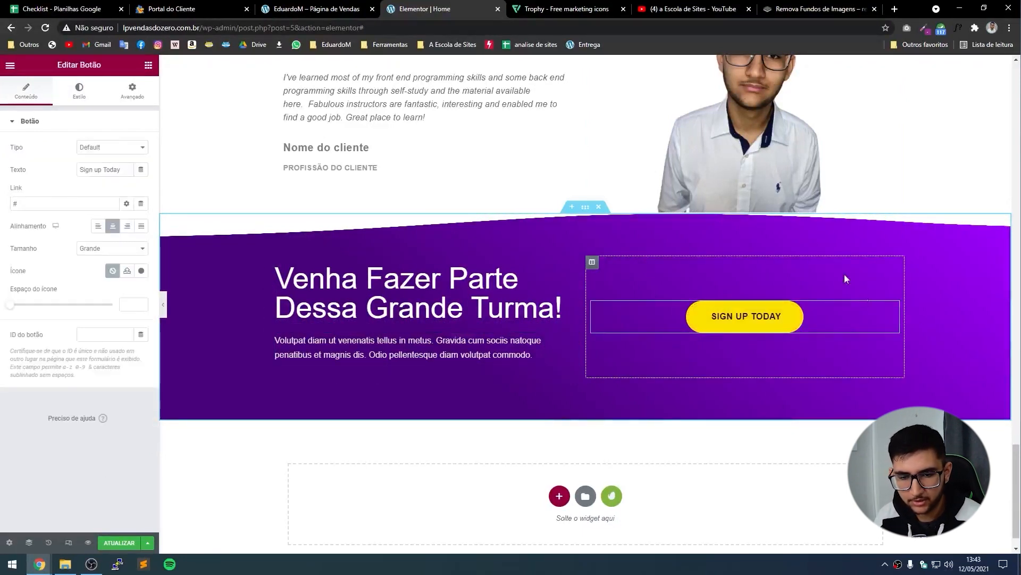
scroll(820, 432, "up", 2)
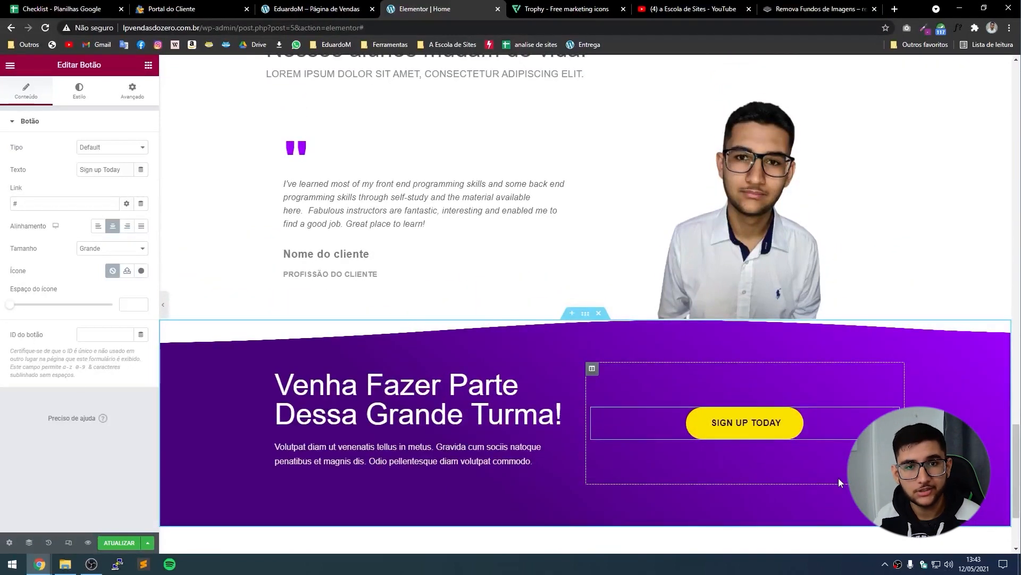
left_click_drag(80, 169, 123, 175)
type("Fazer parte da turma")
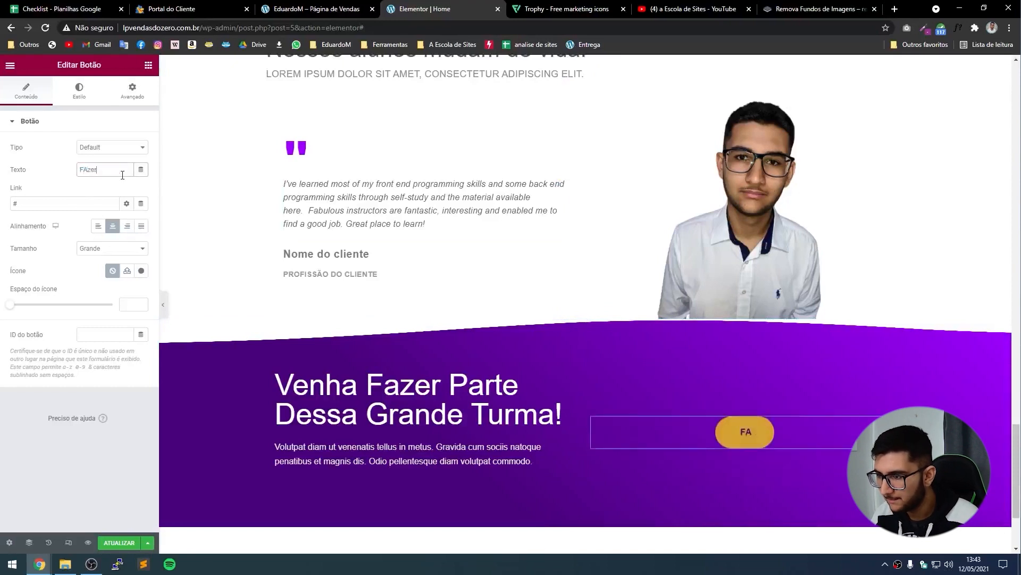
scroll(514, 347, "up", 1)
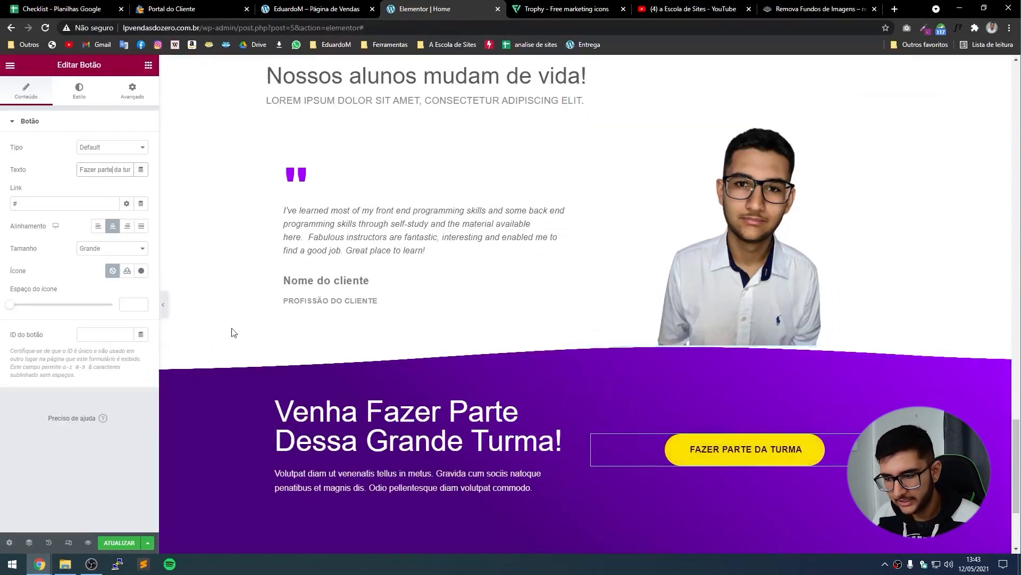
left_click(163, 304)
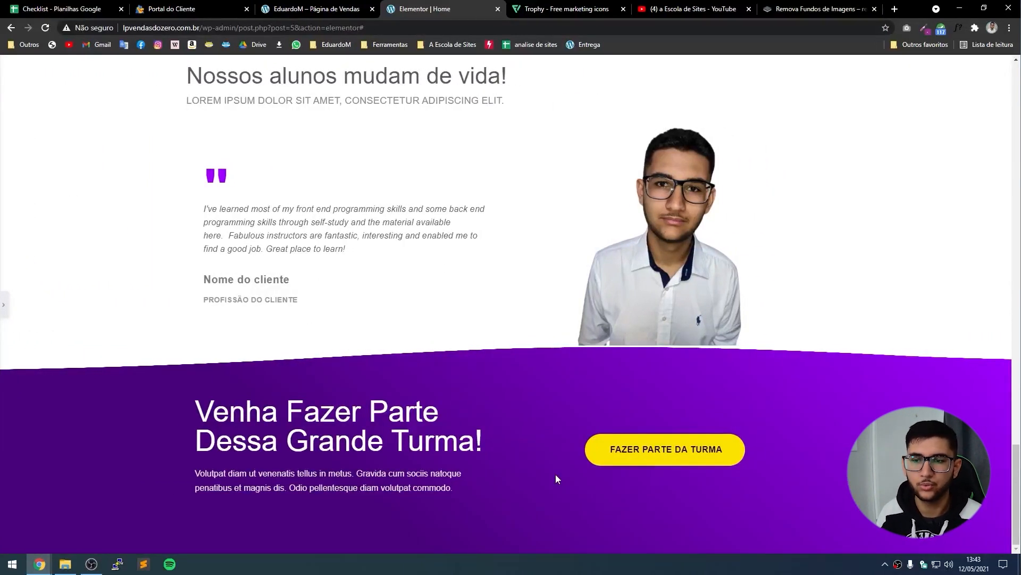
key("Home")
scroll(271, 492, "down", 6)
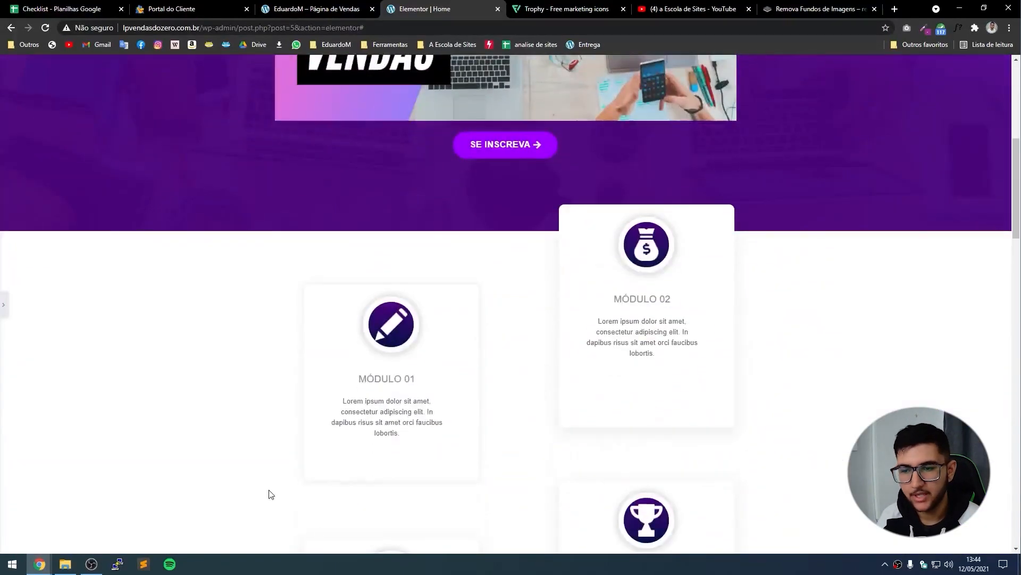
scroll(270, 494, "down", 20)
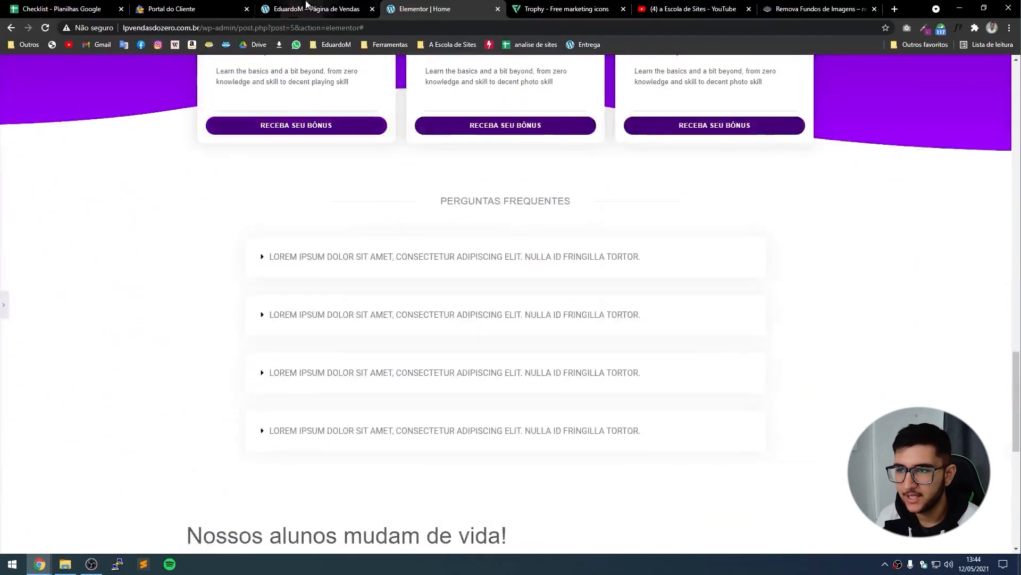
left_click(307, 4)
scroll(522, 337, "down", 10)
scroll(743, 344, "up", 3)
scroll(690, 191, "down", 4)
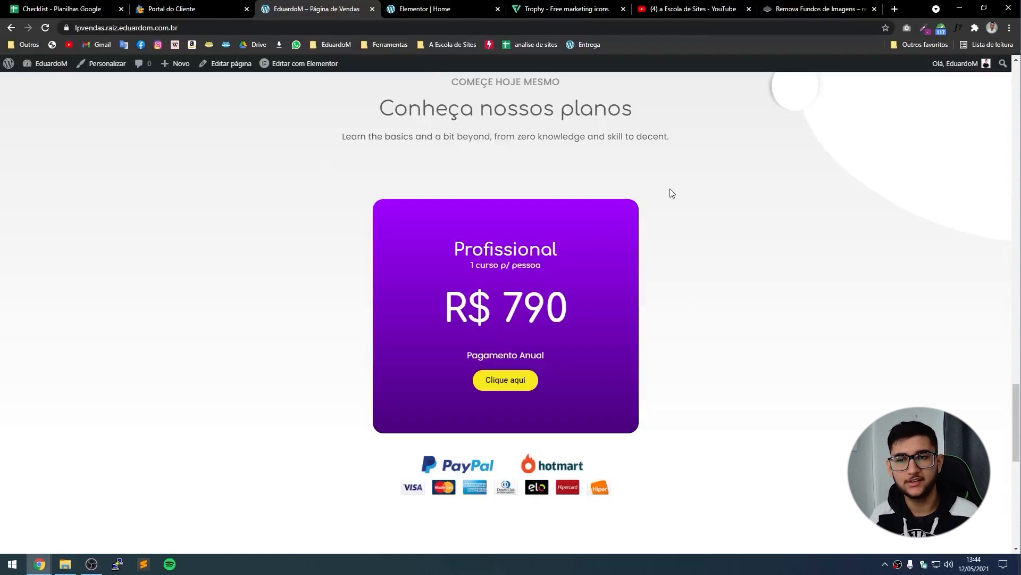
scroll(612, 220, "up", 2)
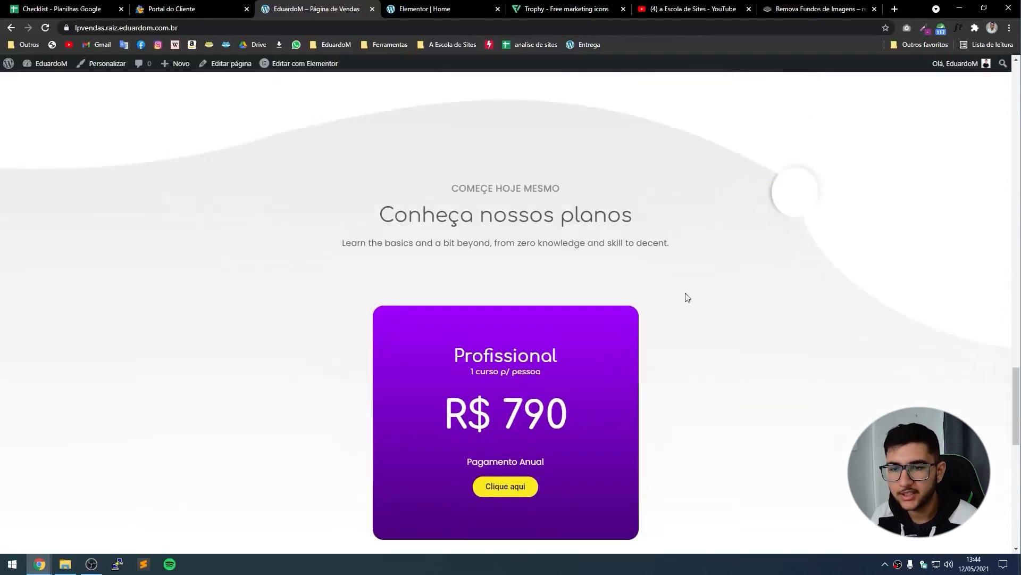
scroll(686, 295, "down", 2)
scroll(719, 290, "up", 1)
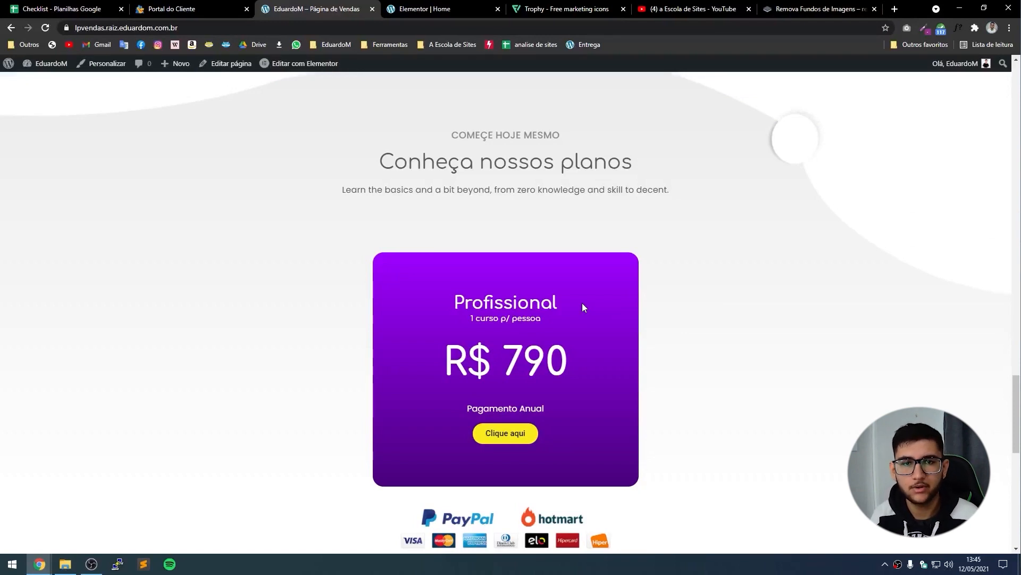
left_click(420, 4)
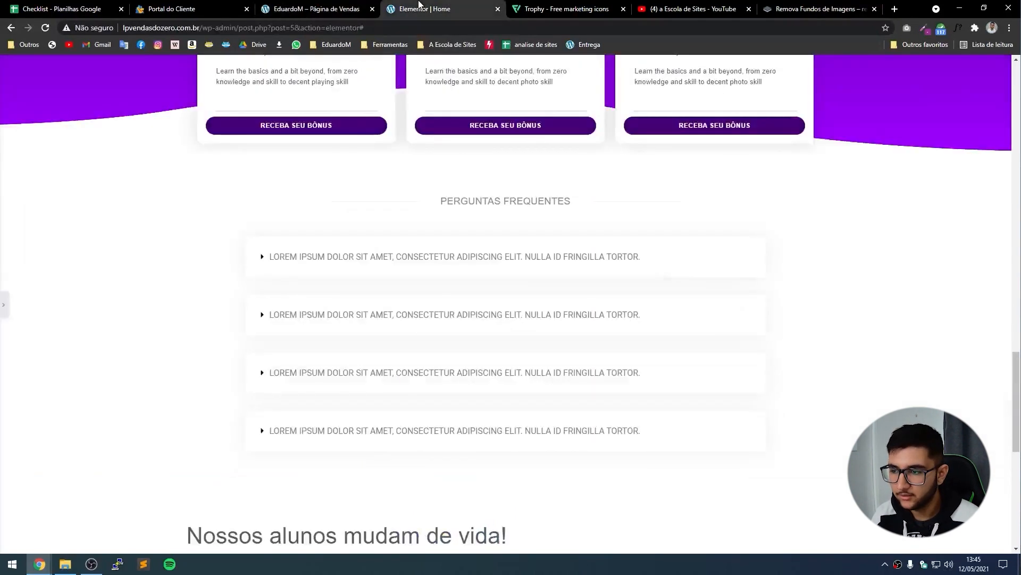
Insert the Tutorials 1 template from the installed Online Tutorials kit below the call-to-action section.
left_click(3, 313)
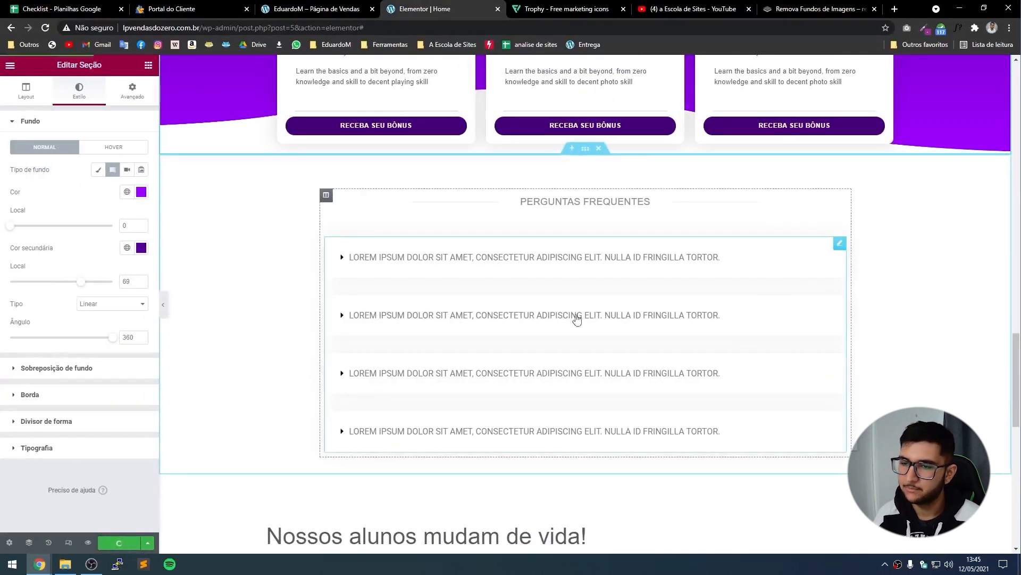
scroll(578, 447, "down", 6)
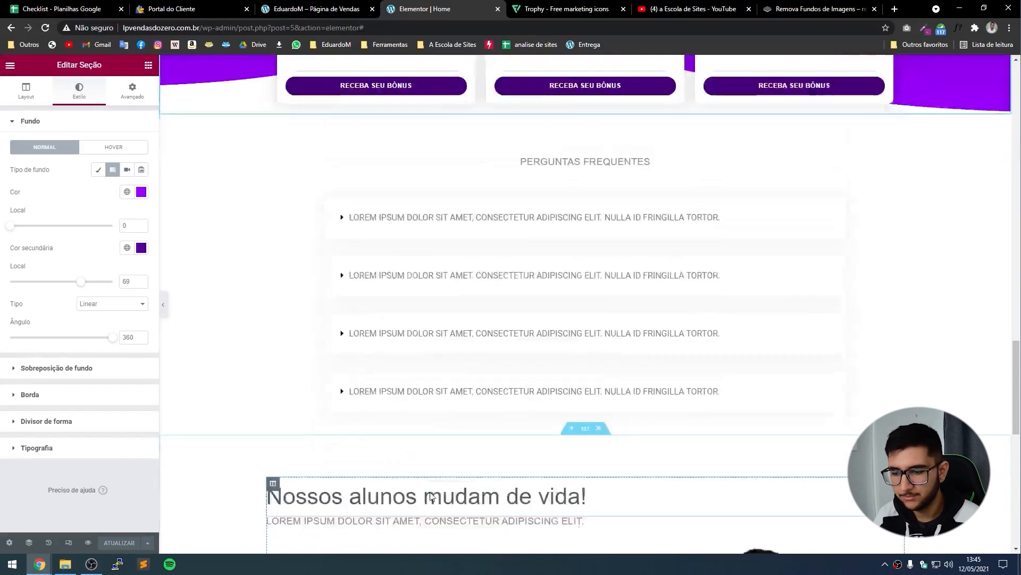
scroll(578, 447, "down", 5)
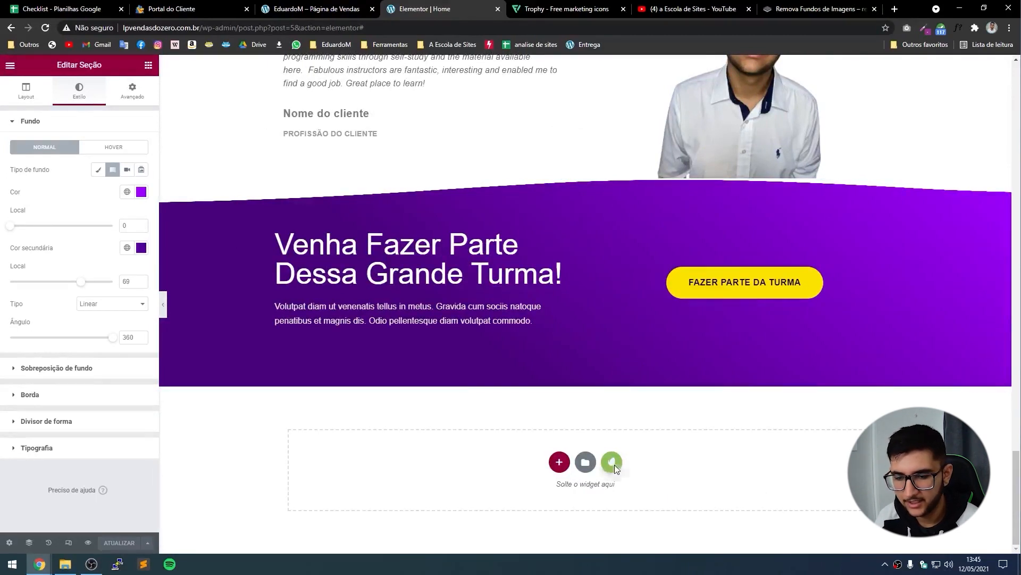
left_click(612, 462)
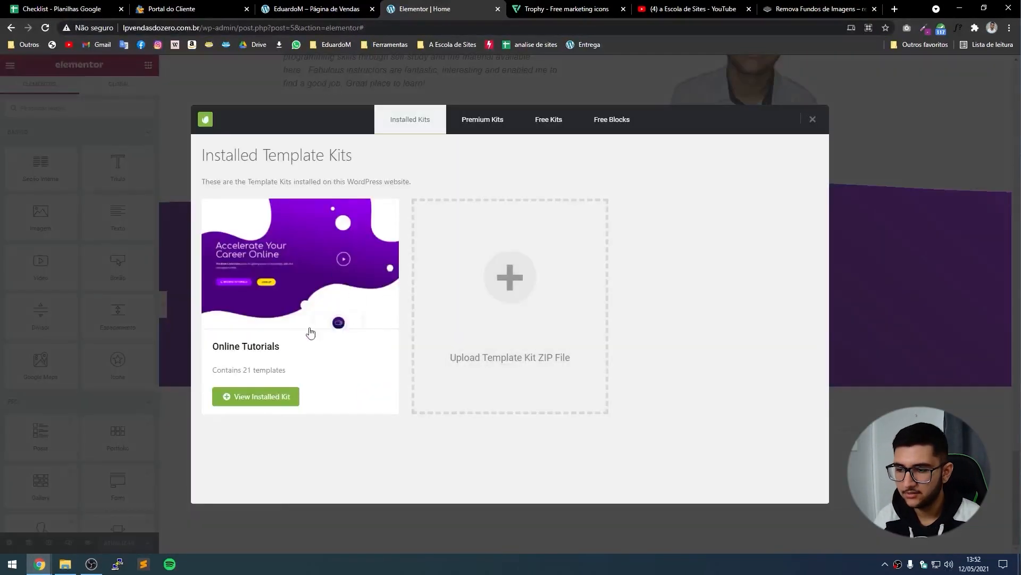
left_click(276, 398)
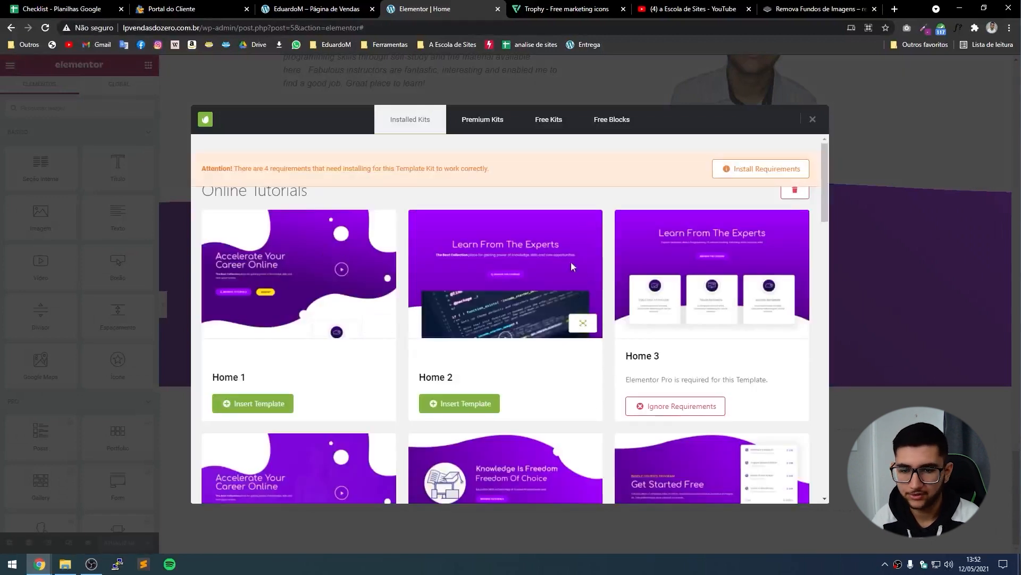
scroll(646, 325, "down", 3)
scroll(632, 306, "down", 1)
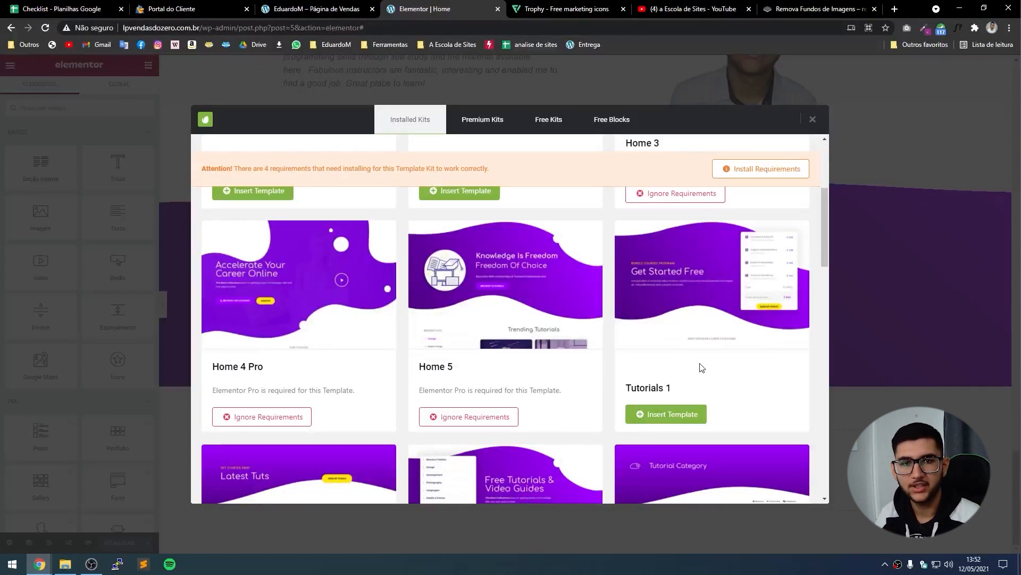
left_click(673, 415)
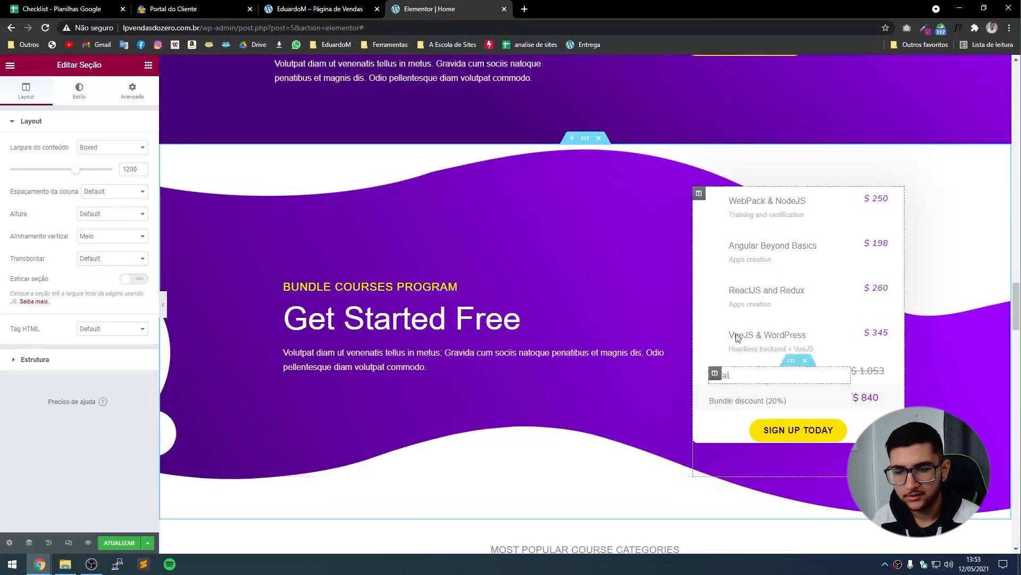
Delete the Get Started Free bundle, course categories and New & Trending template sections.
scroll(787, 372, "down", 6)
scroll(911, 379, "down", 4)
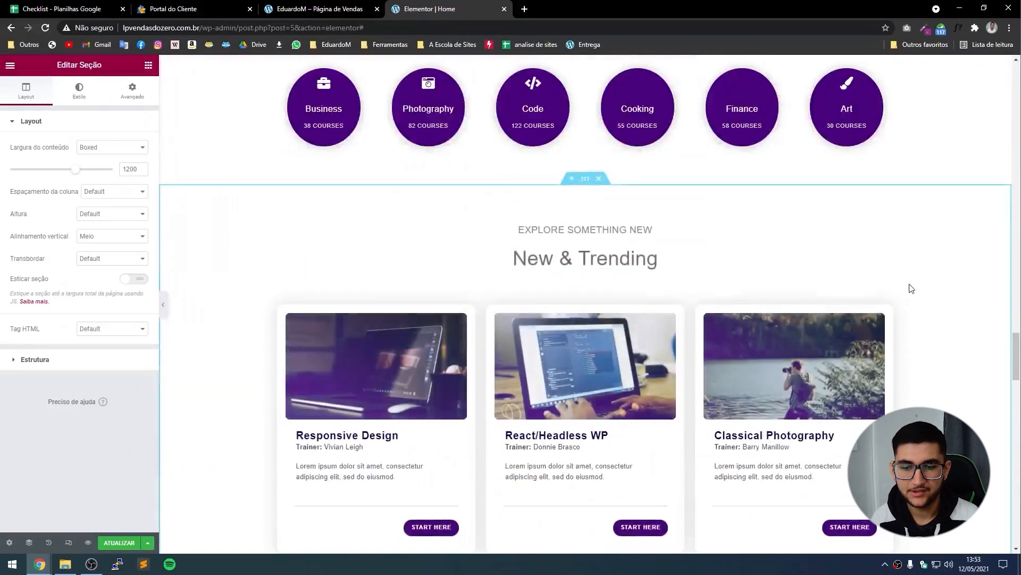
scroll(564, 372, "up", 9)
scroll(563, 362, "up", 2)
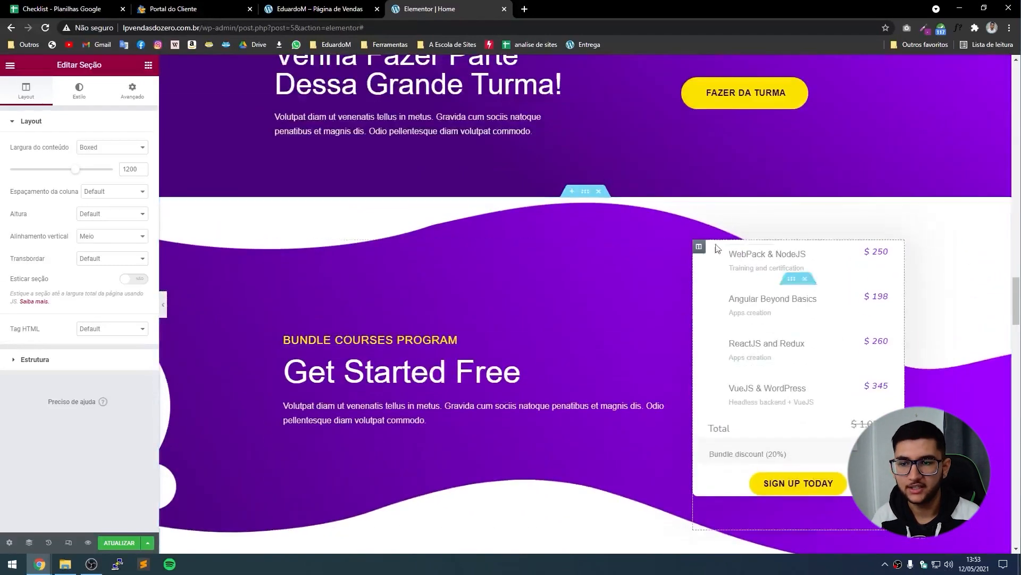
left_click(600, 194)
left_click(600, 193)
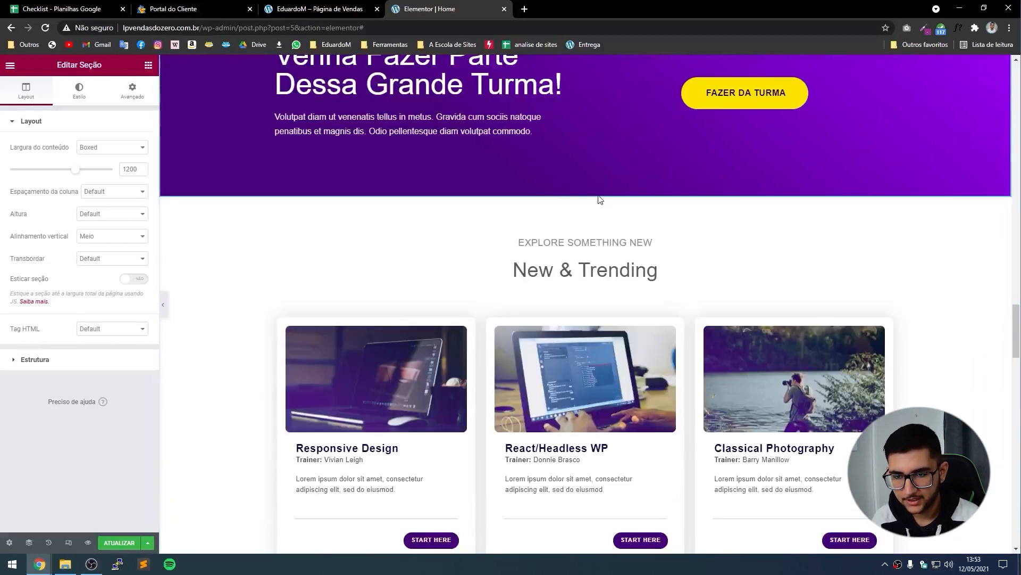
left_click(599, 191)
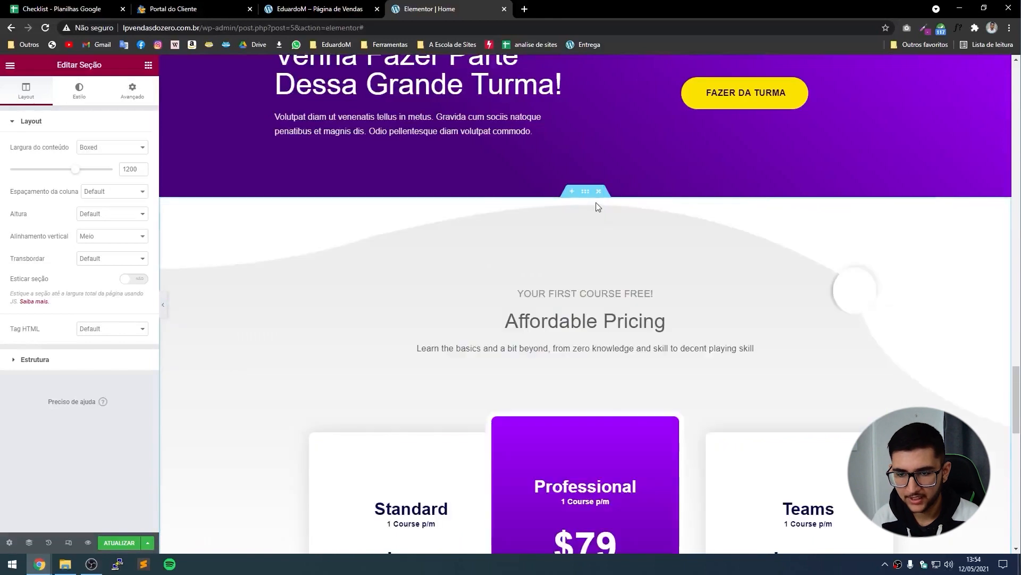
Delete the Expert Instructors Guaranteed and Get Started Free call-to-action sections, keeping Affordable Pricing.
scroll(760, 345, "down", 4)
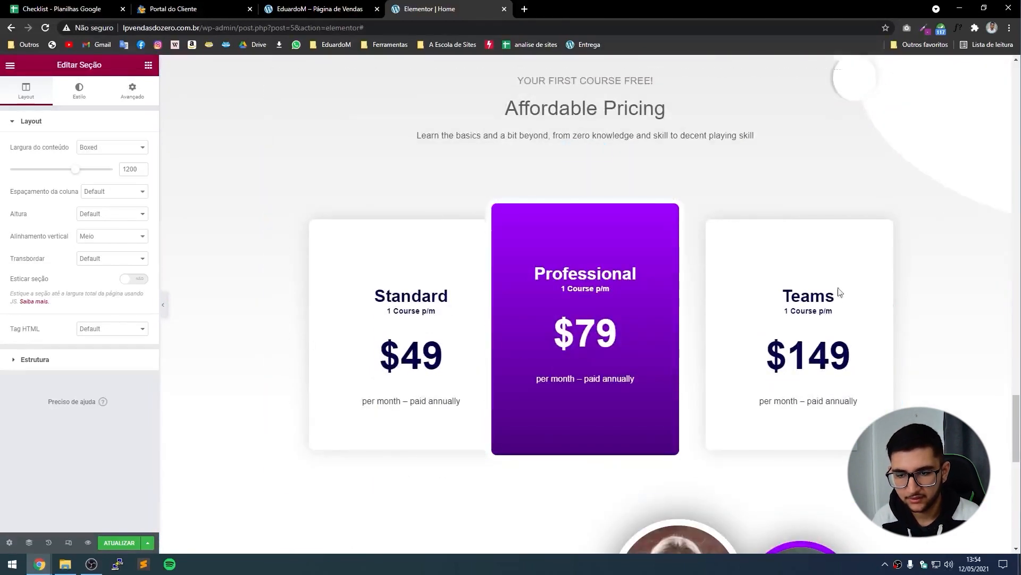
scroll(631, 435, "down", 6)
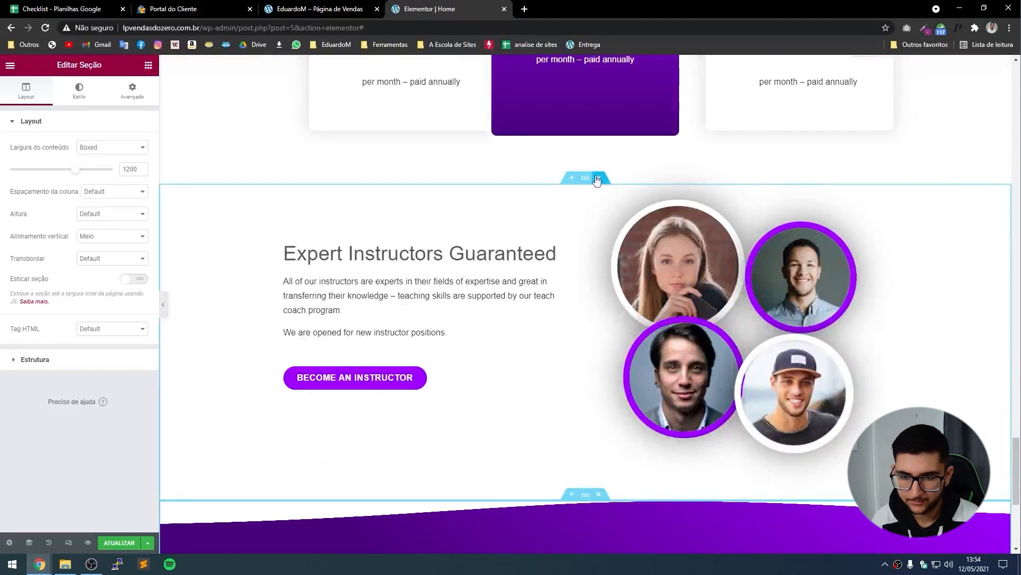
scroll(595, 446, "up", 1)
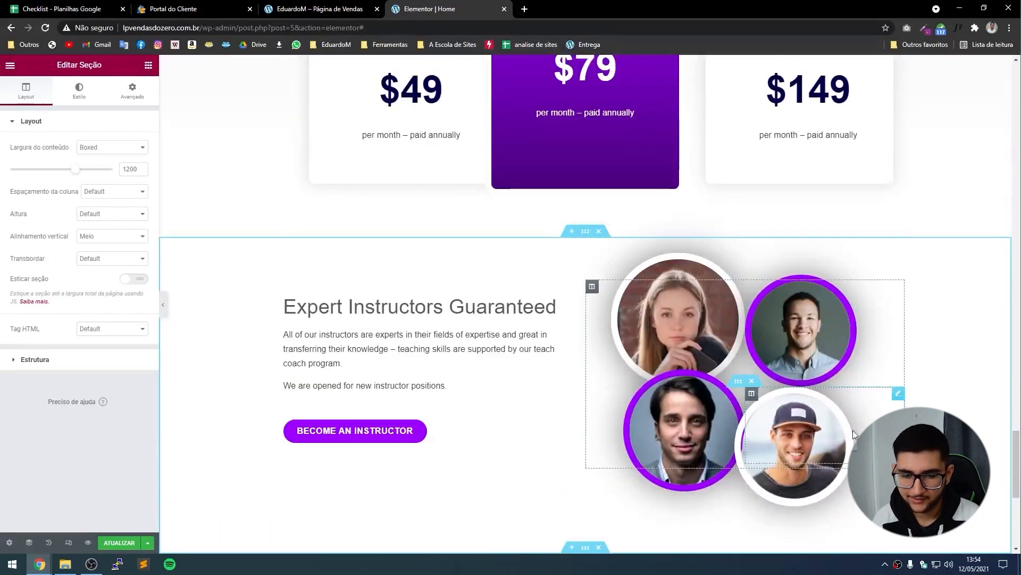
scroll(656, 394, "down", 2)
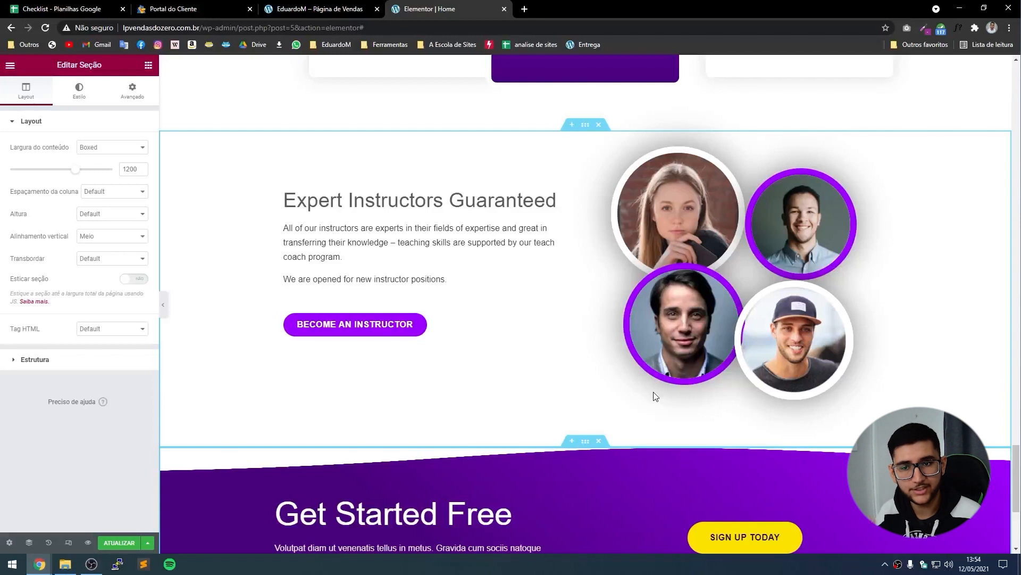
left_click(663, 217)
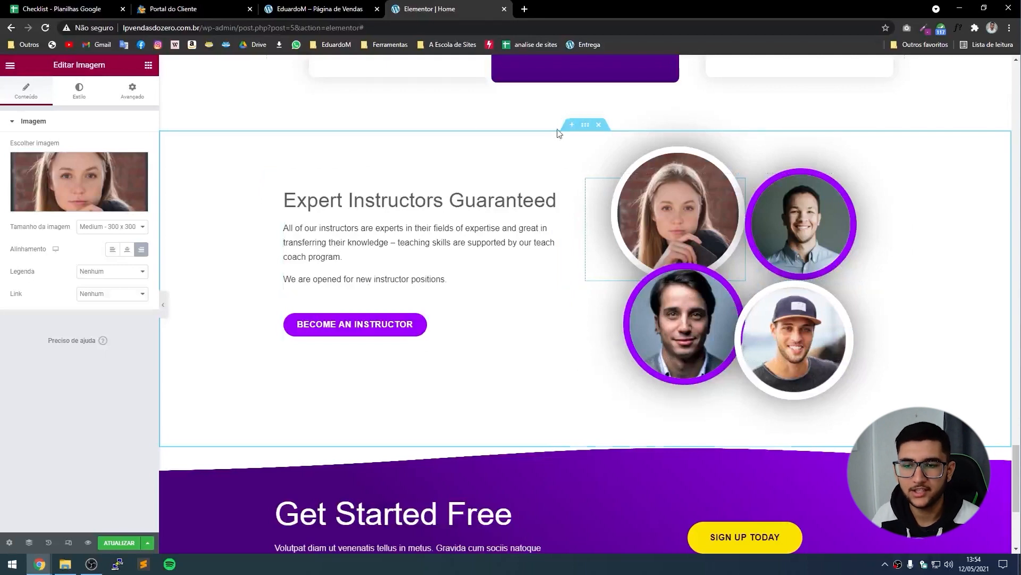
left_click(598, 124)
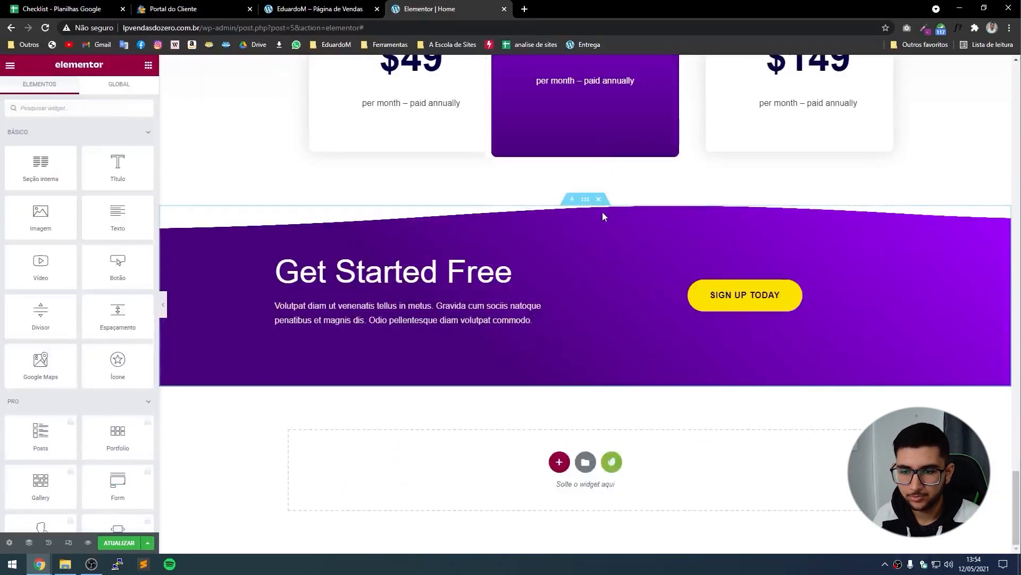
left_click(599, 199)
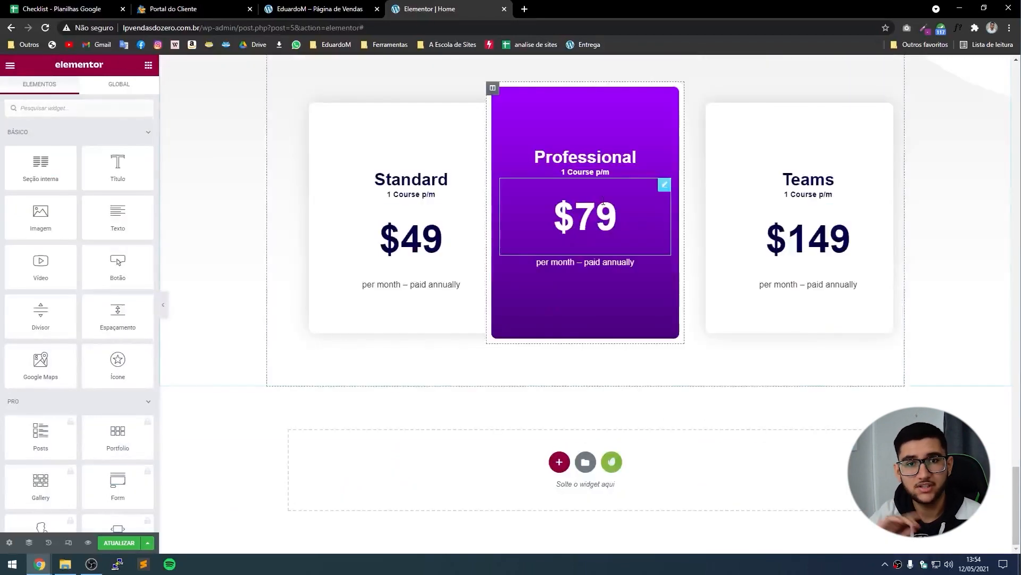
scroll(572, 194, "up", 1)
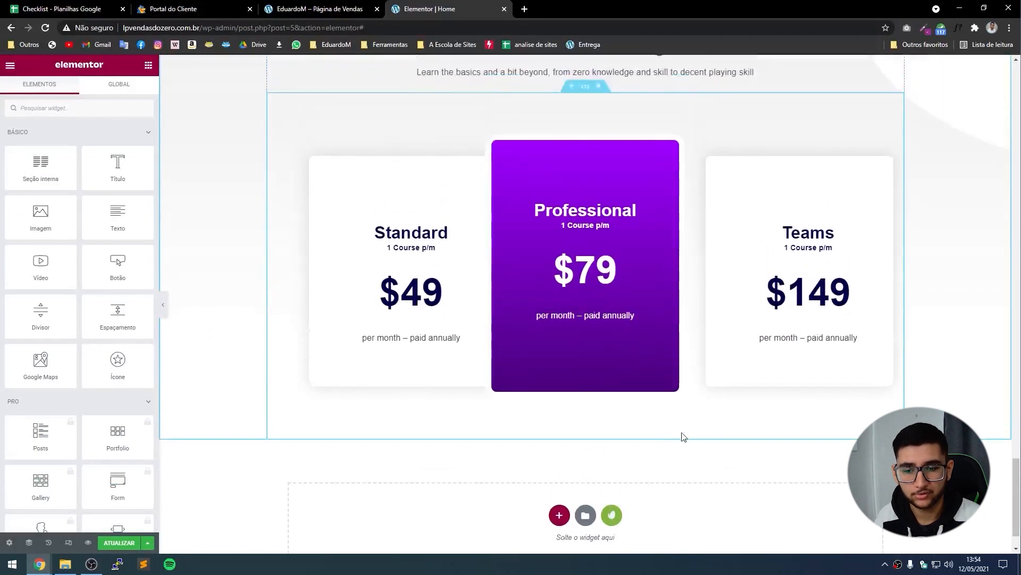
left_click(612, 515)
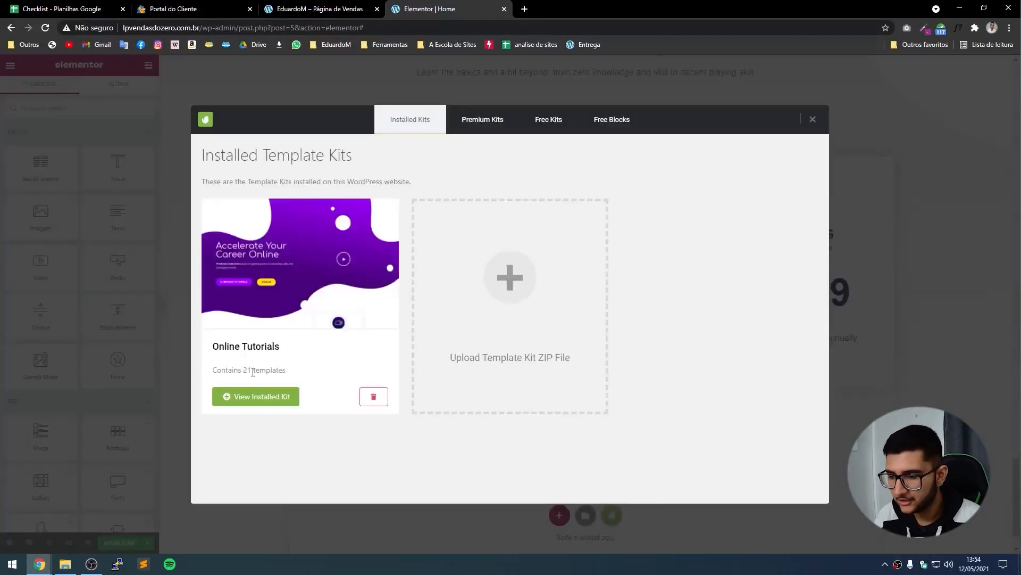
Browse the Online Tutorials kit templates, then close the library without inserting anything.
left_click(257, 396)
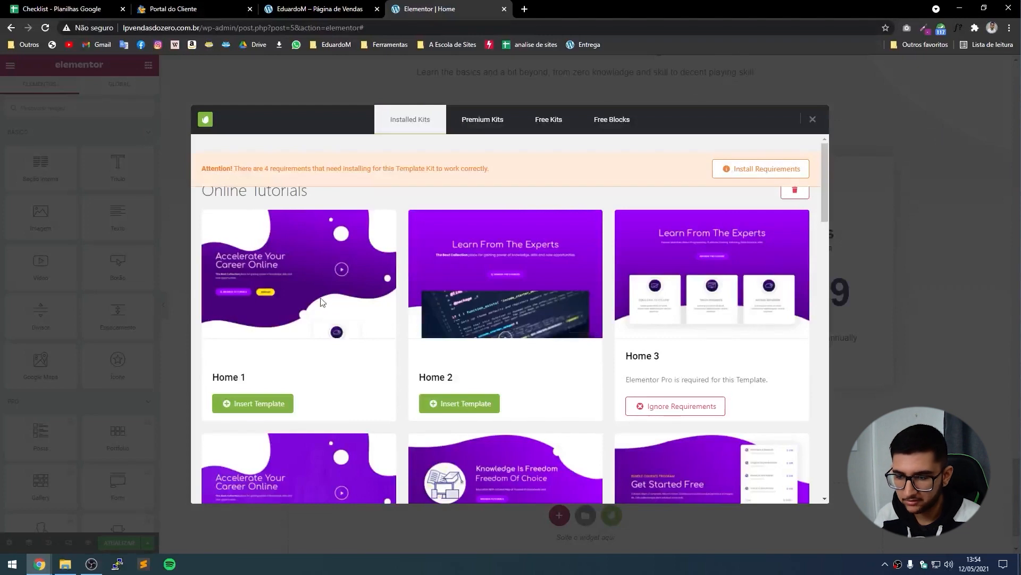
scroll(253, 311, "down", 4)
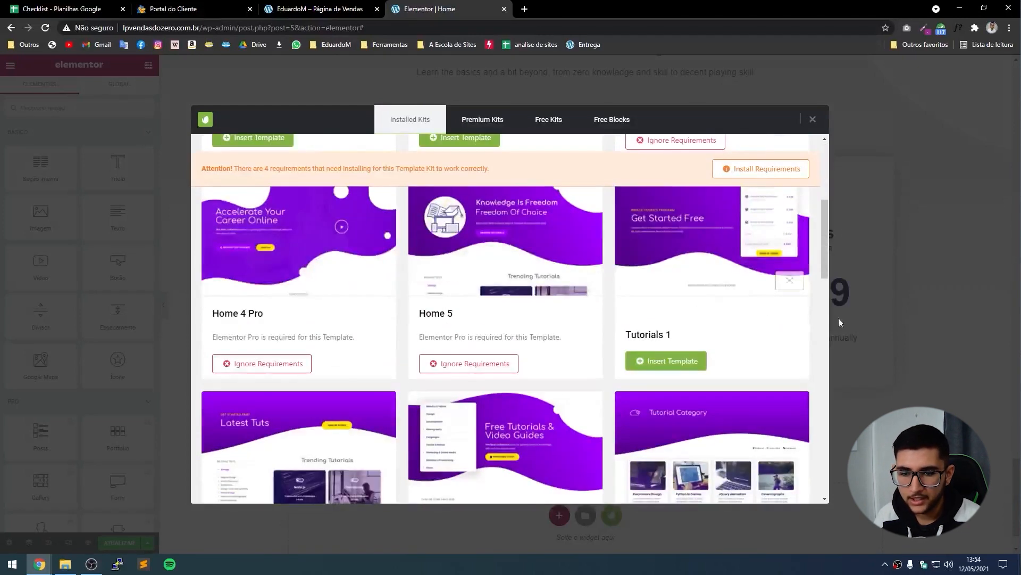
scroll(462, 284, "up", 4)
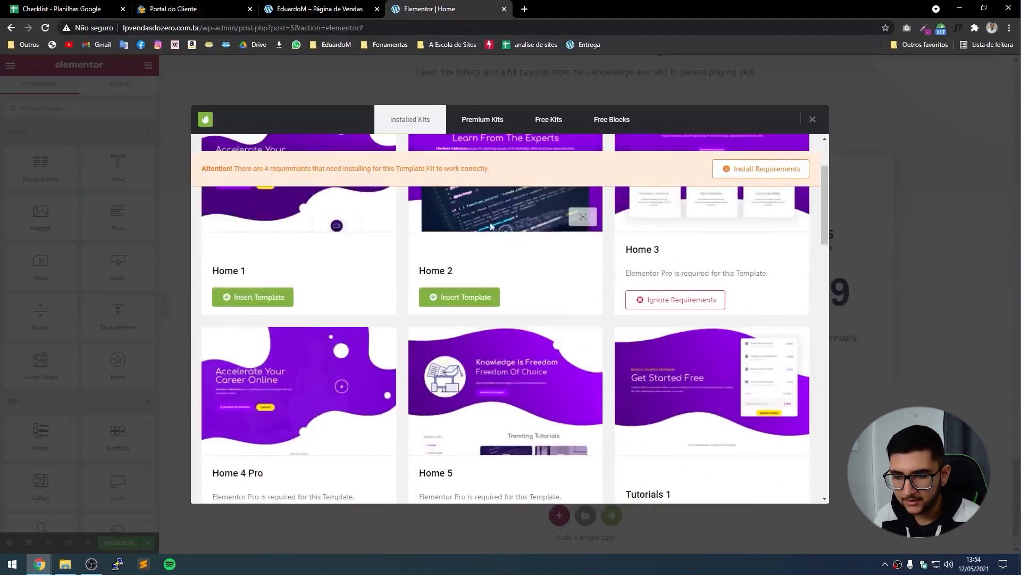
scroll(462, 283, "down", 8)
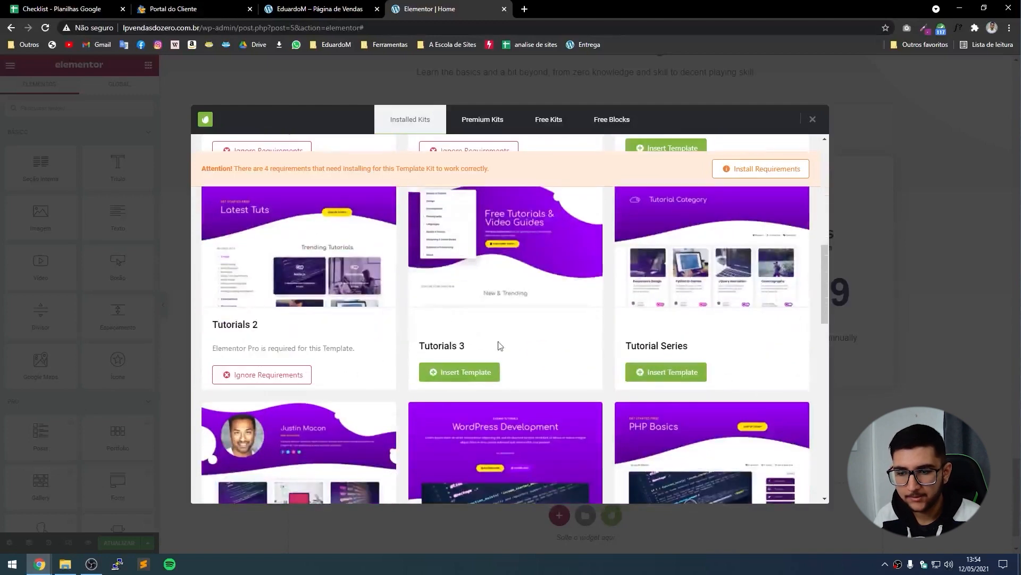
scroll(743, 313, "down", 4)
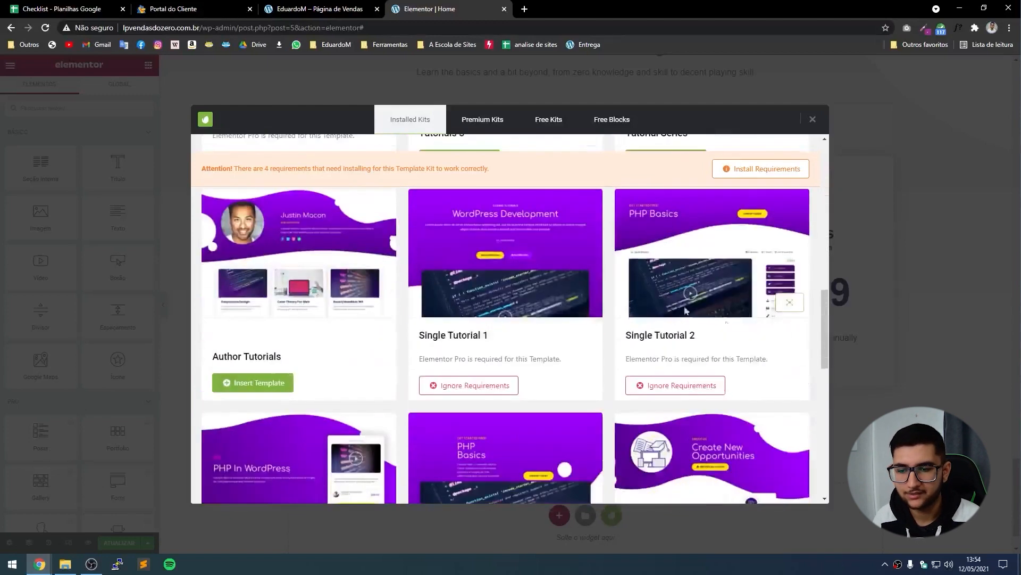
scroll(253, 269, "down", 8)
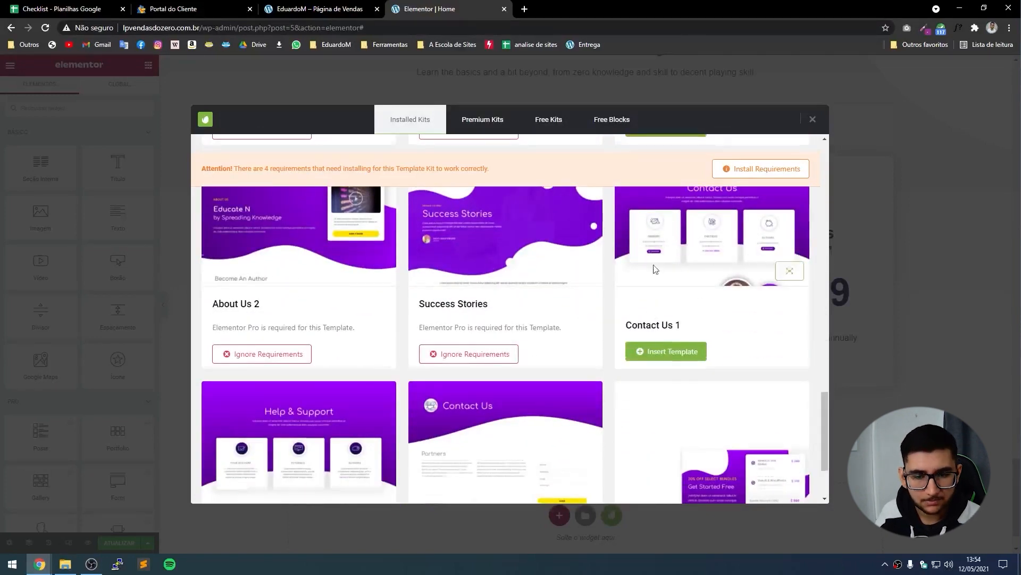
scroll(802, 287, "down", 3)
left_click(932, 359)
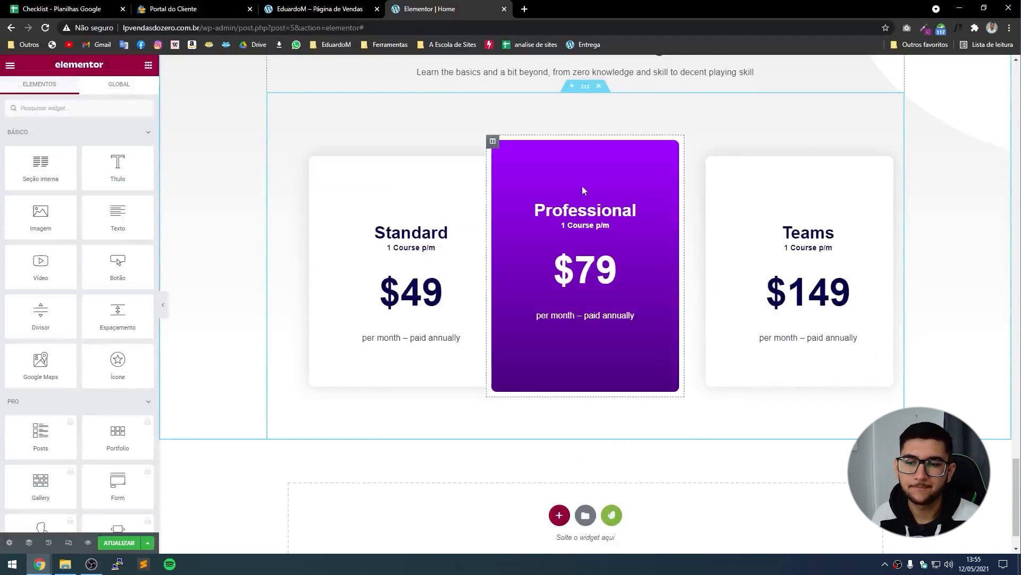
Drag the pricing section up so it sits right after the FAQ, above the testimonials.
scroll(553, 239, "up", 5)
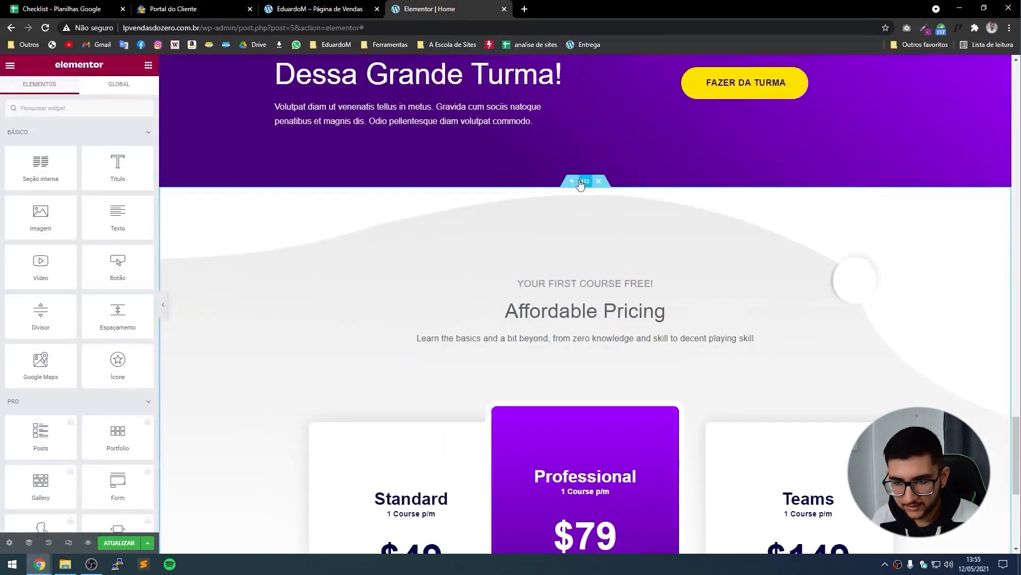
left_click_drag(585, 182, 552, 326)
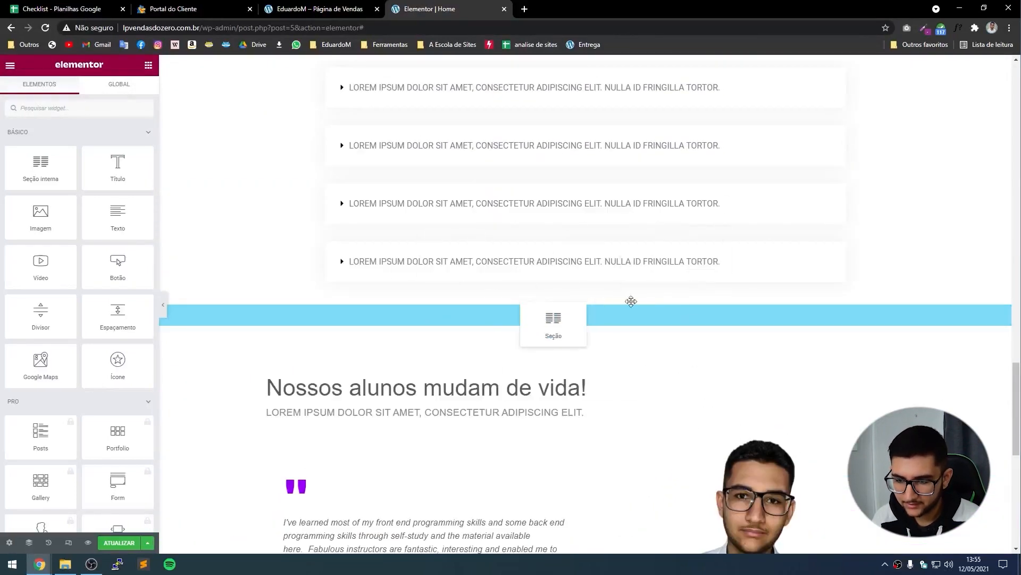
left_click_drag(631, 301, 639, 308)
scroll(721, 402, "down", 7)
scroll(700, 322, "up", 4)
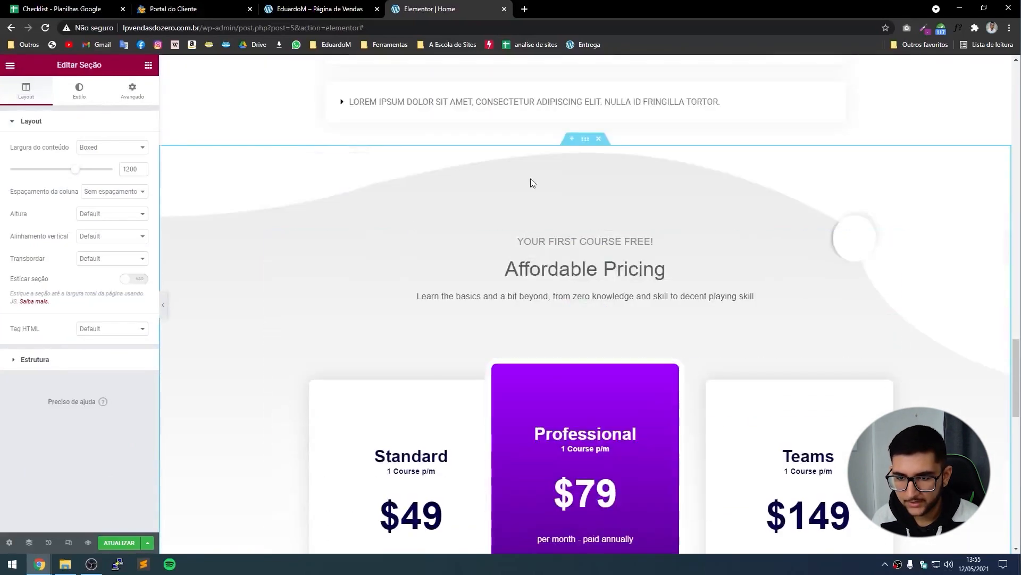
scroll(483, 406, "up", 5)
scroll(761, 312, "down", 2)
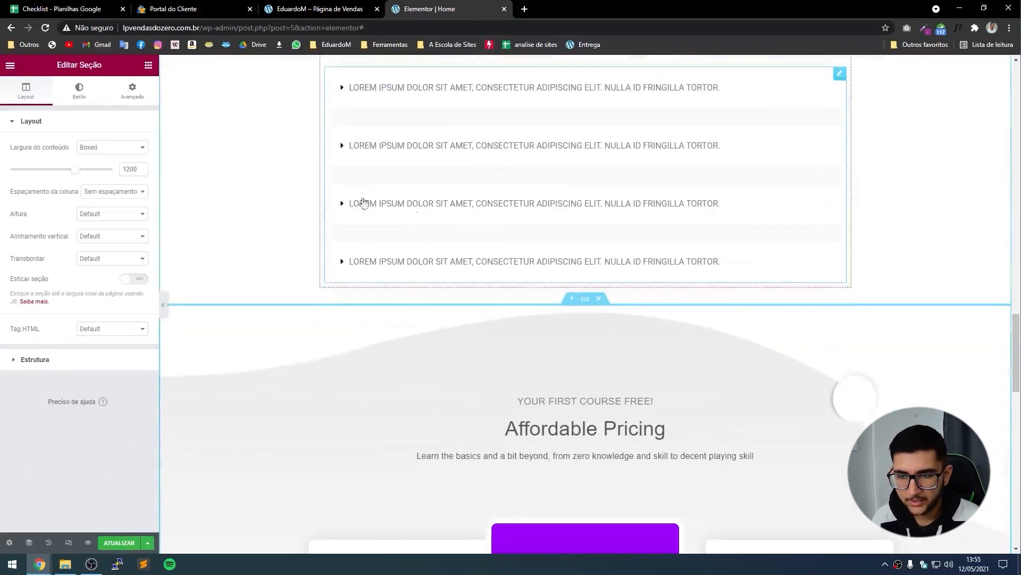
Copy 'Conheça nossos planos' from the live page and paste it over the 'Affordable Pricing' heading.
left_click(303, 9)
scroll(255, 281, "up", 4)
scroll(570, 340, "down", 1)
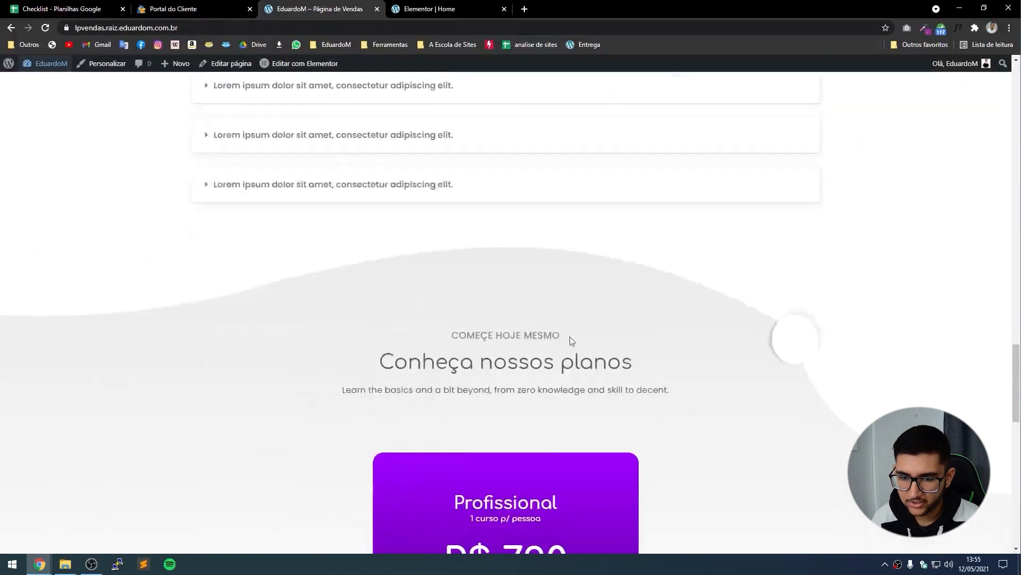
scroll(570, 340, "down", 4)
left_click_drag(636, 174, 354, 174)
key("ctrl+c")
key("ctrl+Tab")
scroll(551, 302, "down", 4)
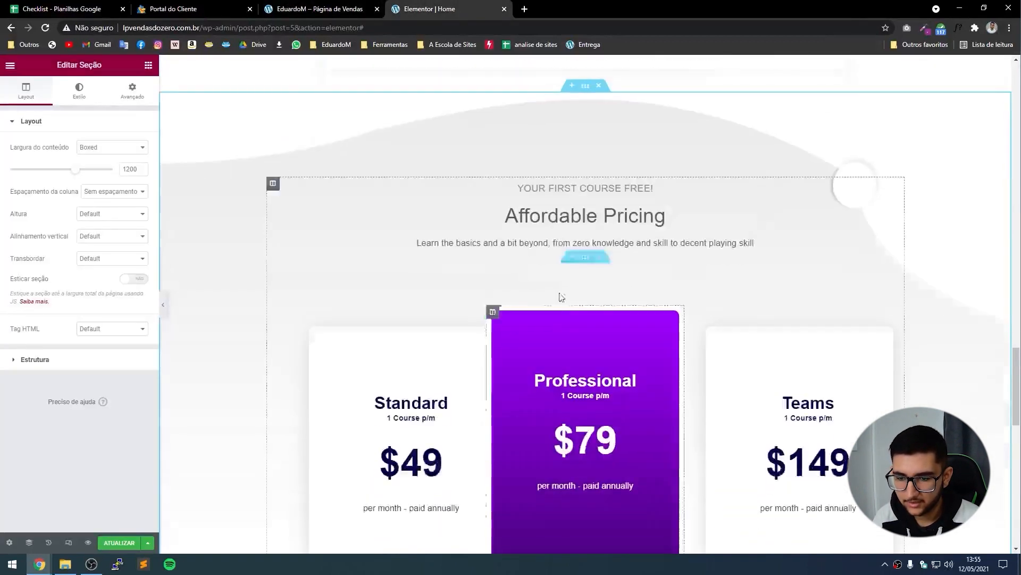
left_click(558, 216)
left_click(64, 178)
key("ctrl+a")
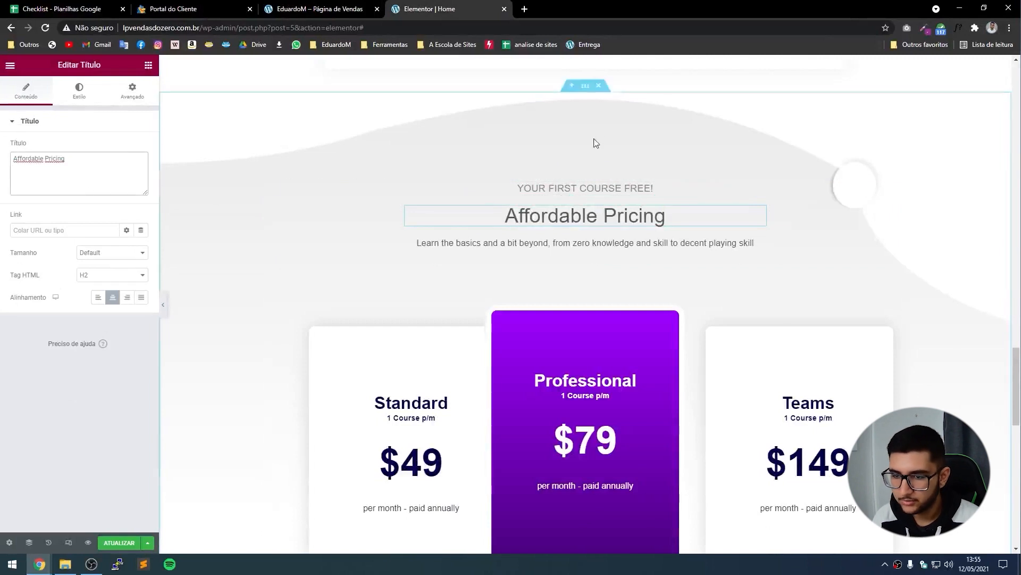
key("ctrl+v")
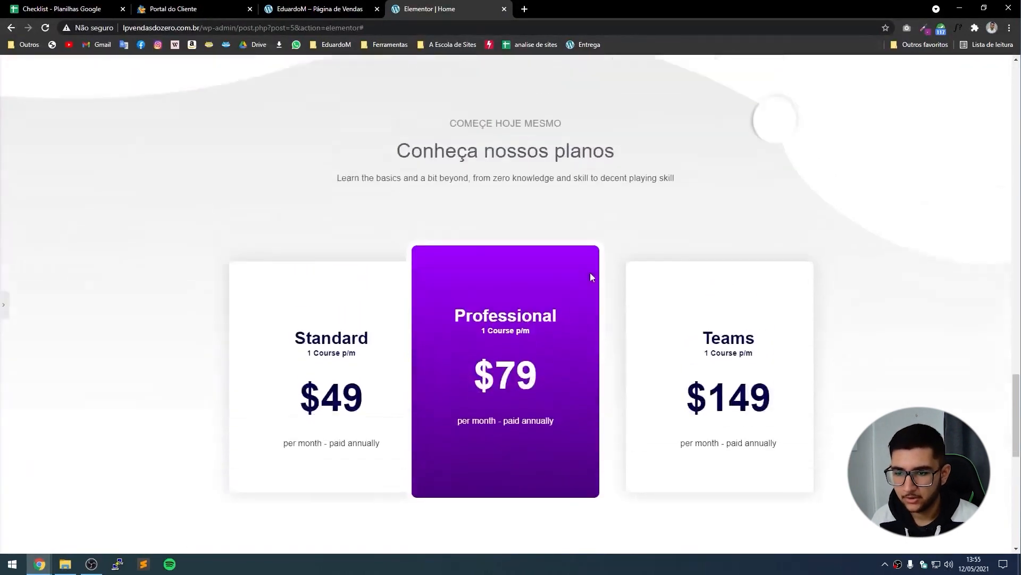
scroll(508, 254, "up", 1)
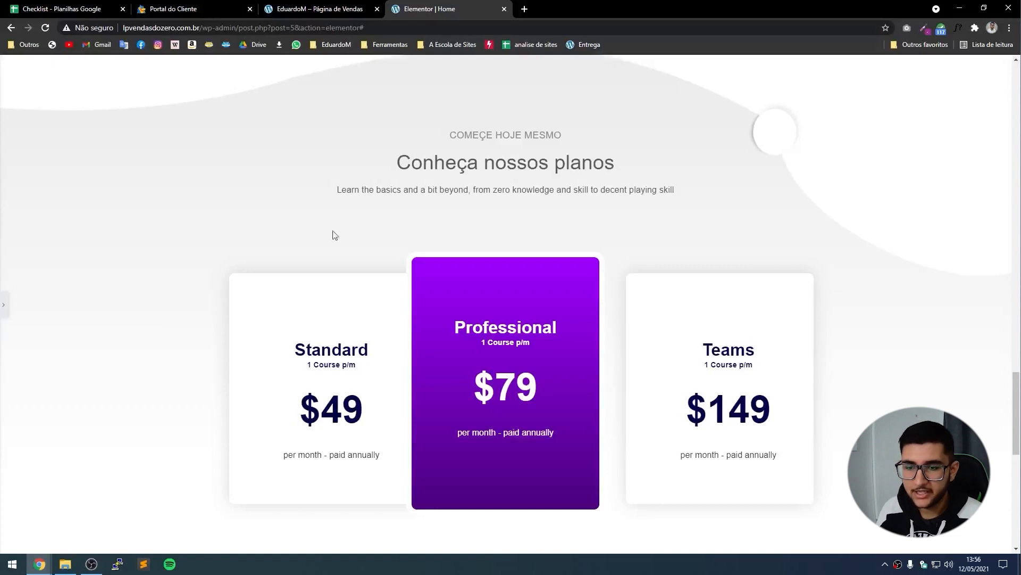
Rename the Professional card heading to 'Curso Completo'.
left_click(2, 303)
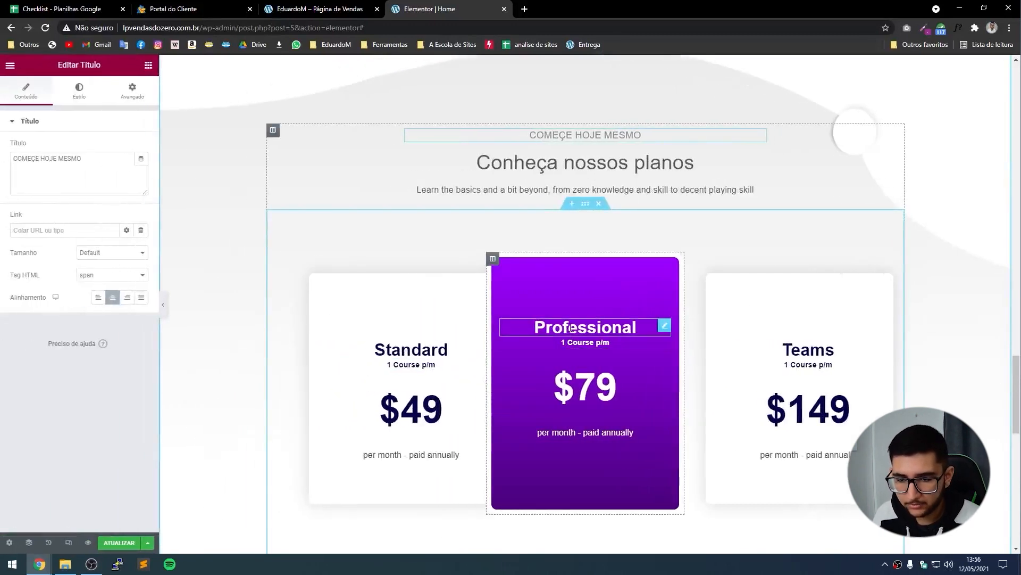
left_click(585, 327)
left_click(82, 165)
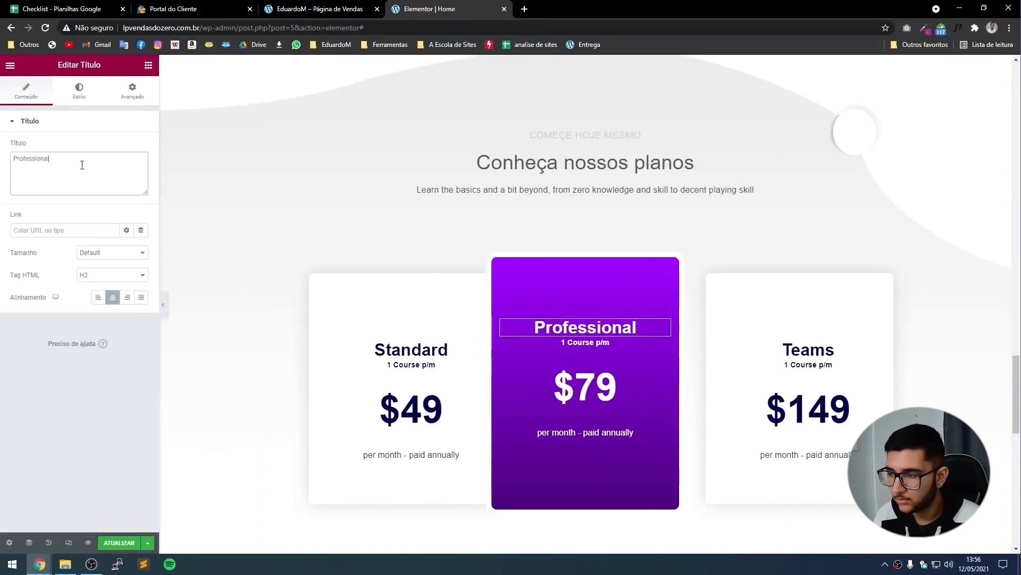
key("ctrl+a")
type("Curso Comp")
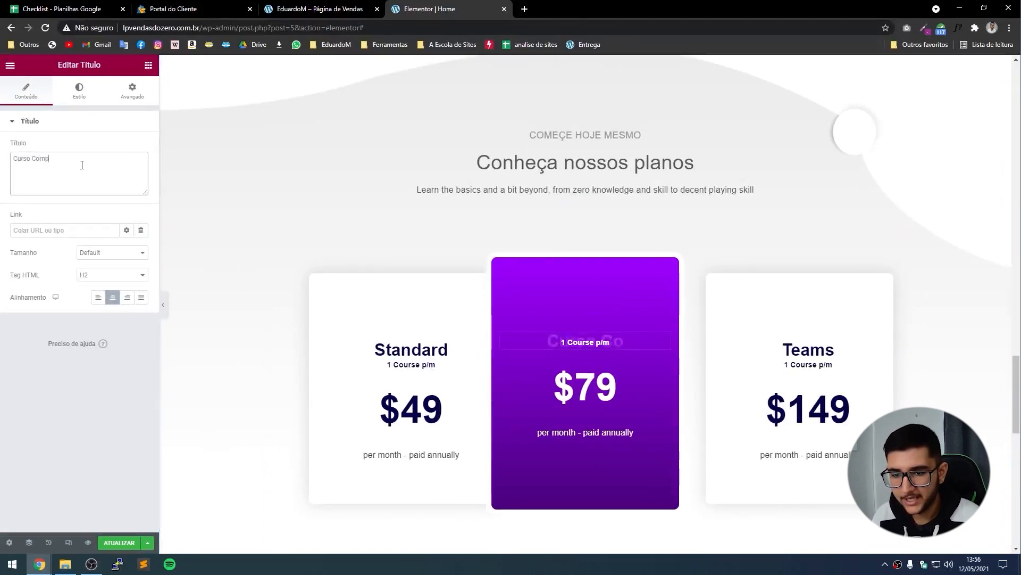
type("leto")
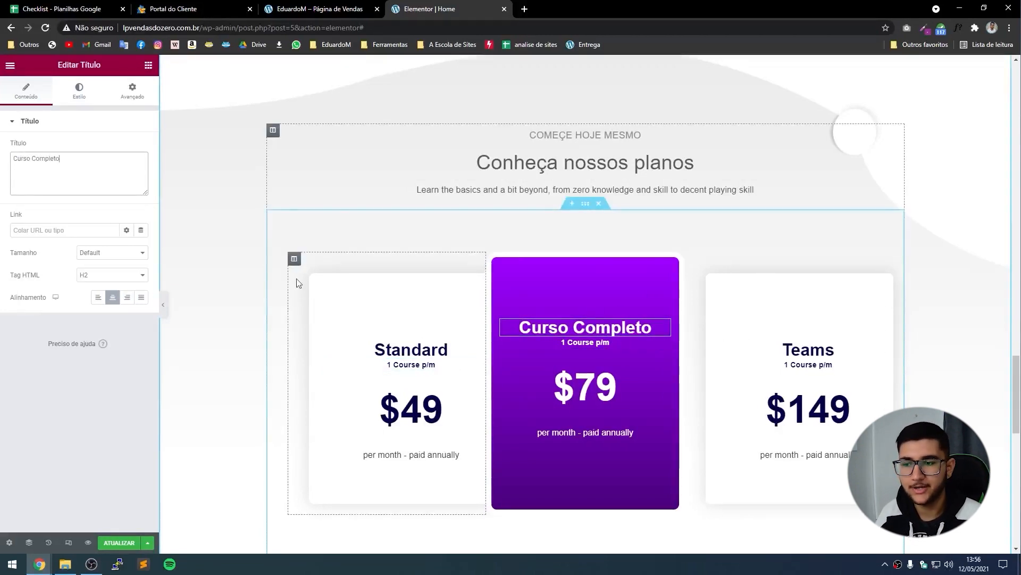
Delete the Standard and Teams card columns, leaving only the purple card.
right_click(294, 264)
left_click(294, 259)
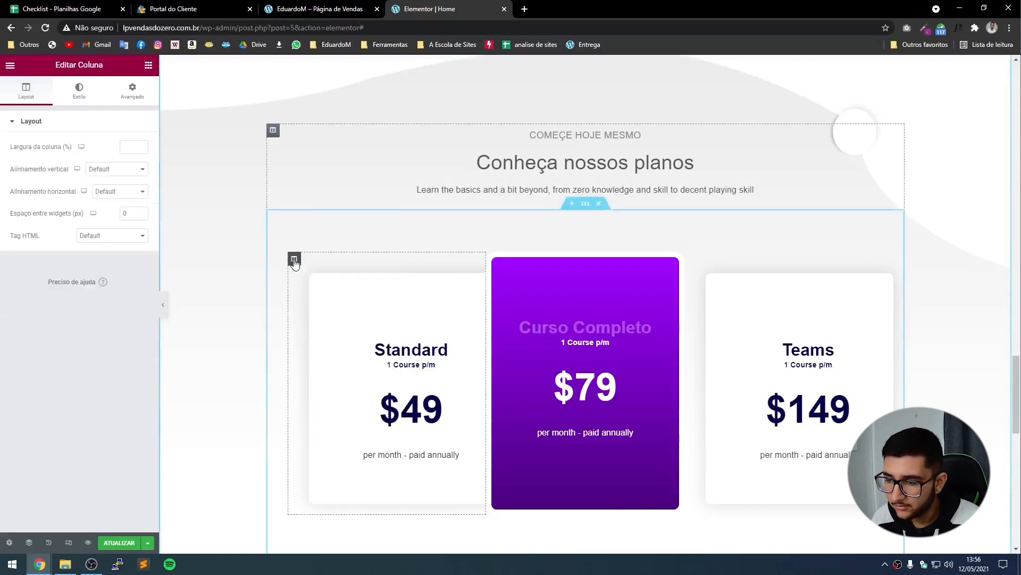
right_click(294, 260)
left_click(320, 412)
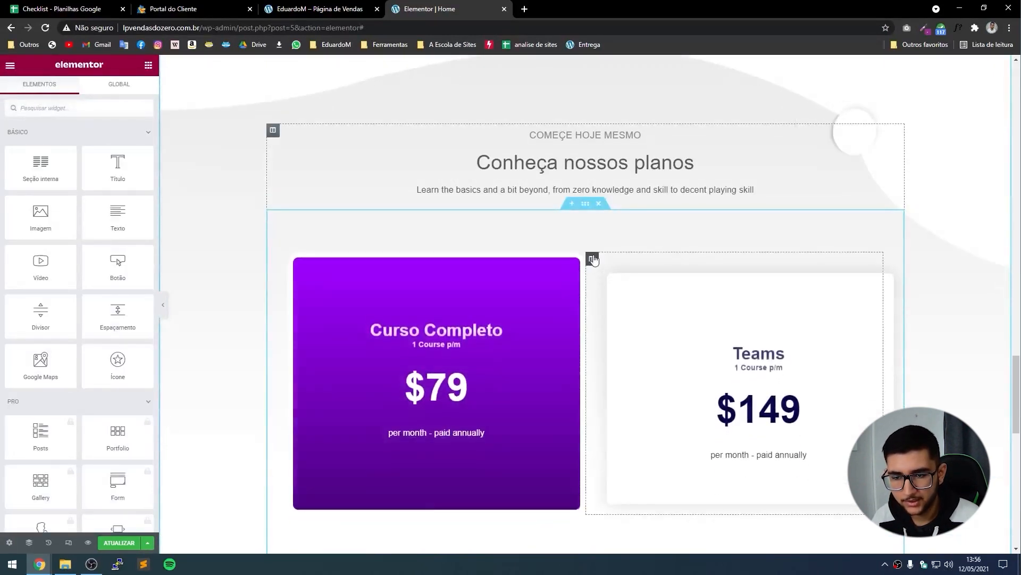
right_click(593, 260)
left_click(611, 413)
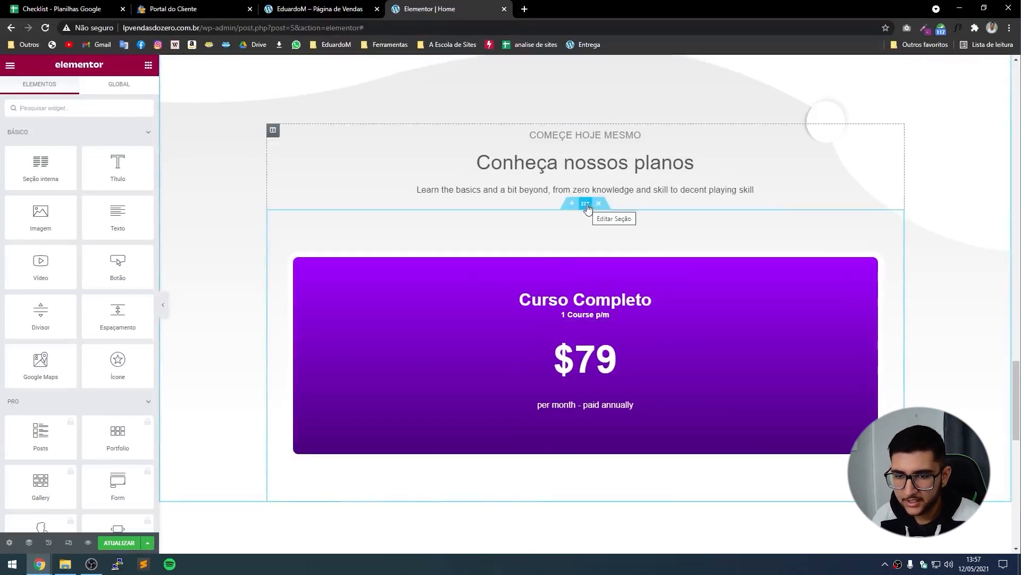
Set the pricing section's content width to 400 after trying 800 and 500 against the live page.
left_click(585, 205)
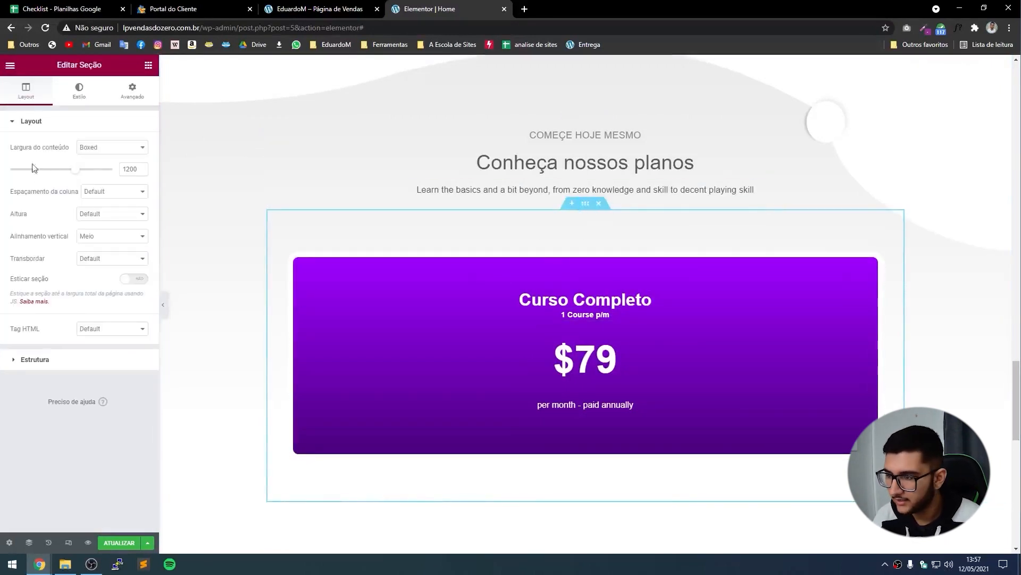
double_click(129, 169)
type("800")
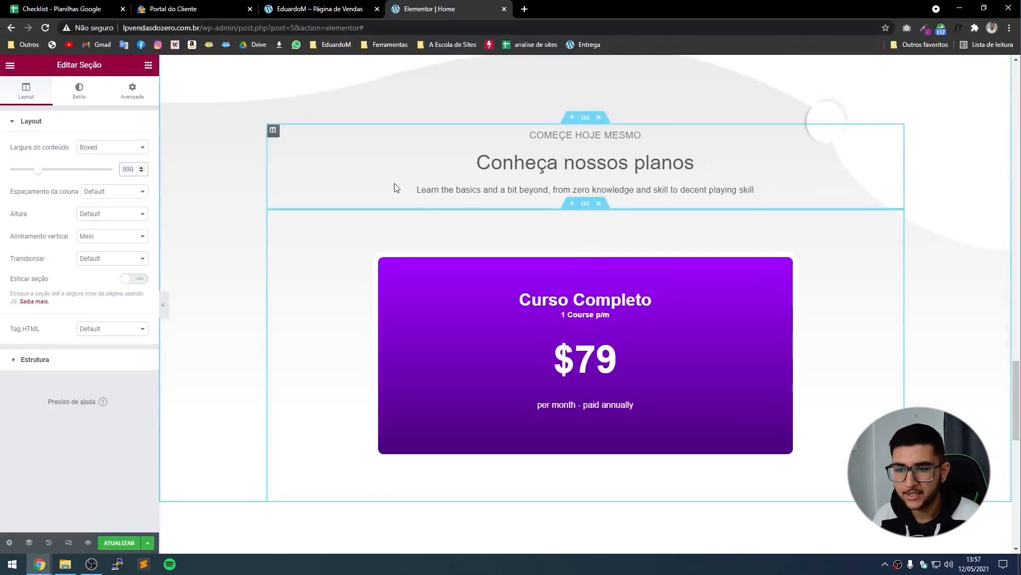
key("BackSpace")
key("BackSpace")
key("BackSpace")
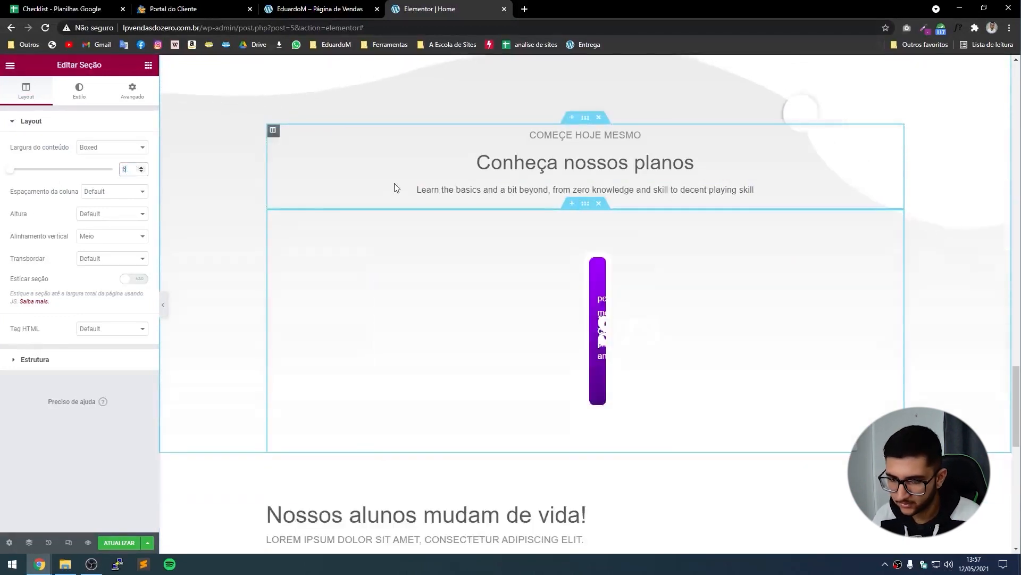
type("500")
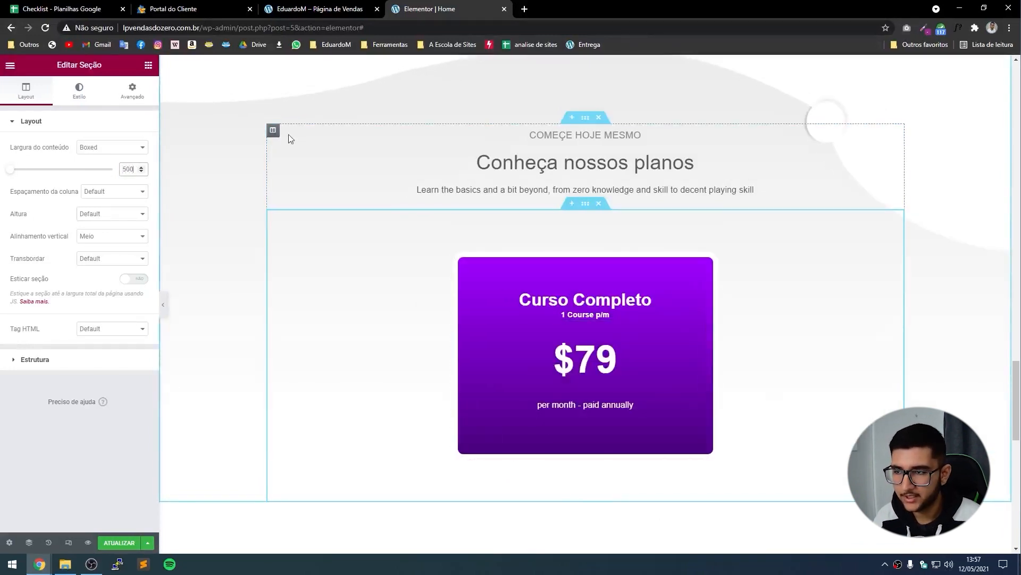
left_click(319, 9)
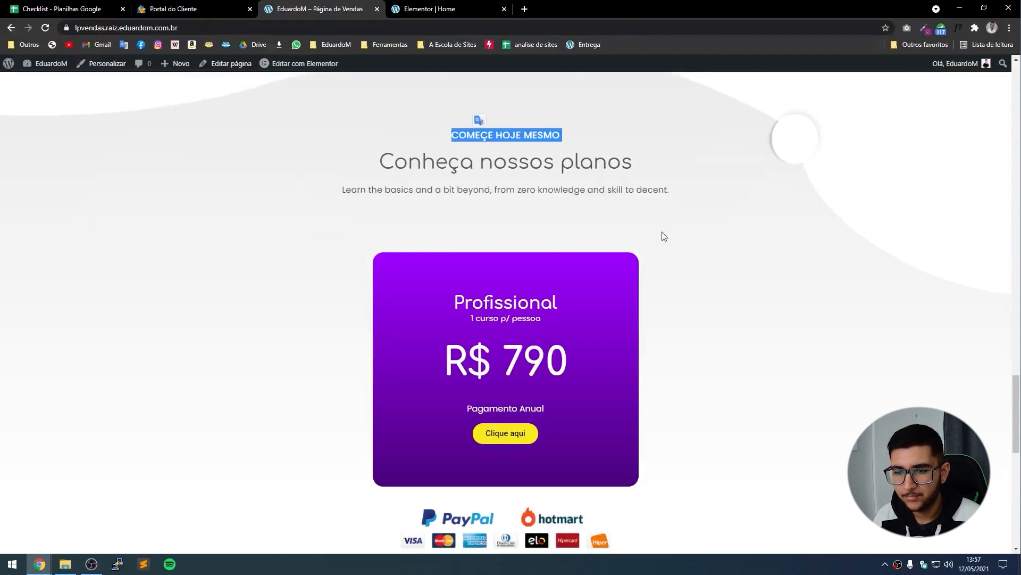
key("ctrl+Tab")
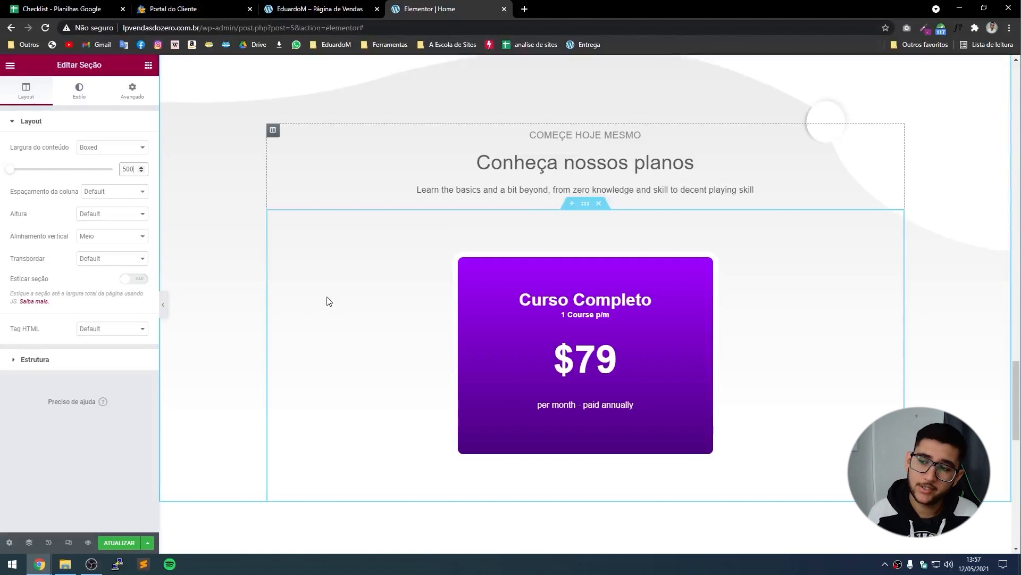
type("400")
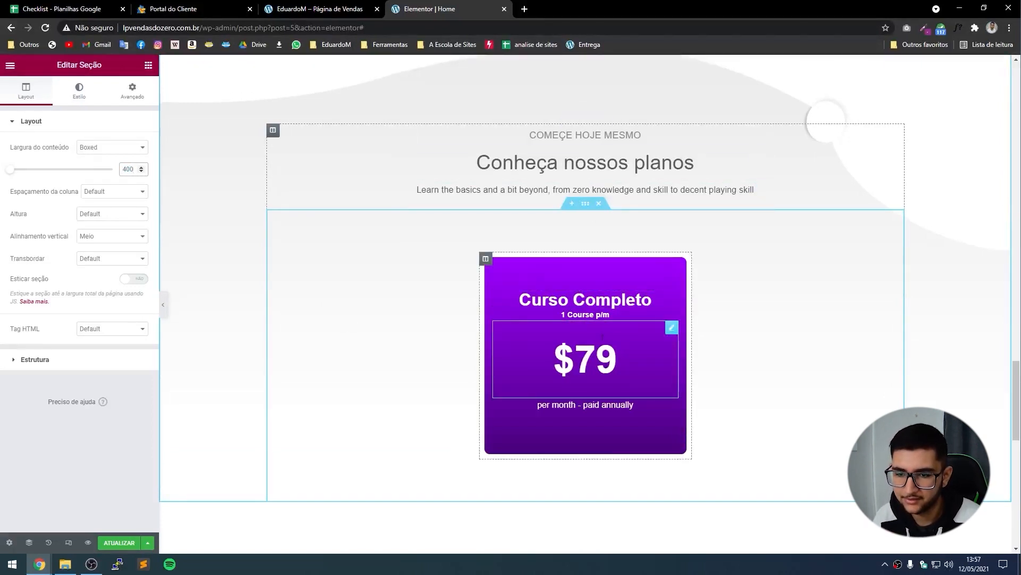
Change the card subtitle from '1 Course p/m' to '1 Curso p/ pessoa'.
left_click(671, 314)
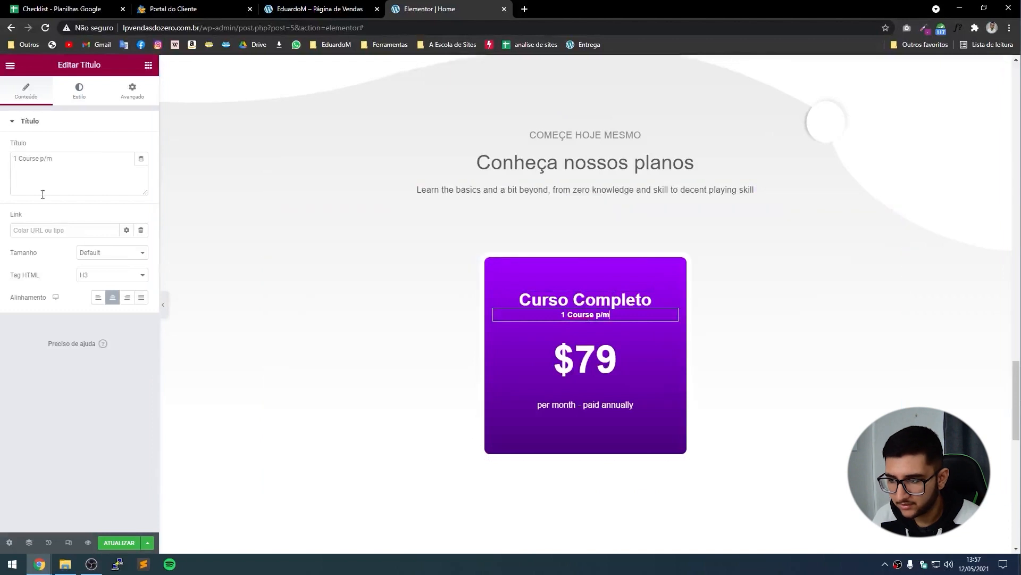
left_click_drag(42, 158, 4, 167)
left_click(373, 8)
left_click(426, 8)
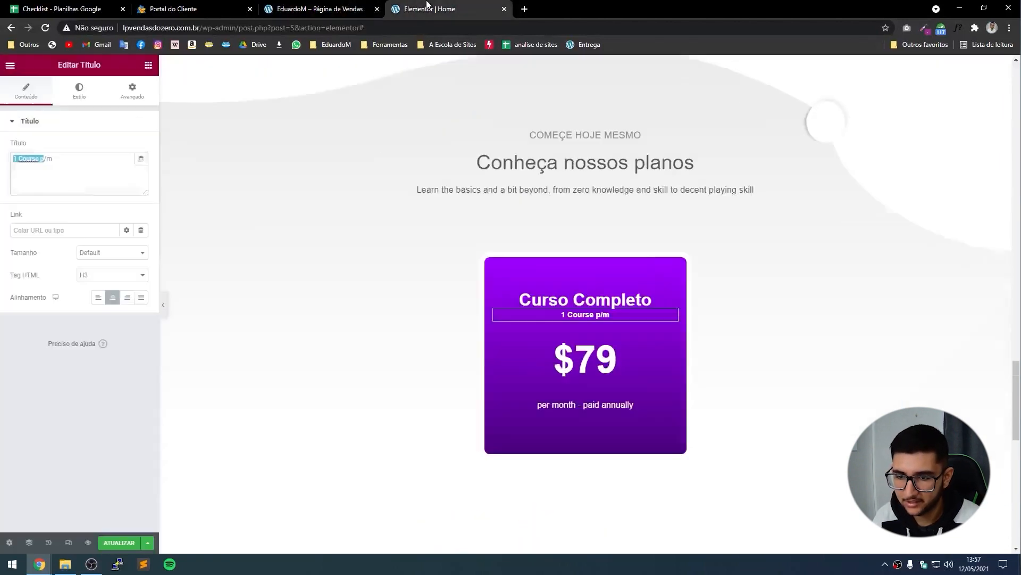
left_click(75, 181)
left_click_drag(75, 182, 23, 177)
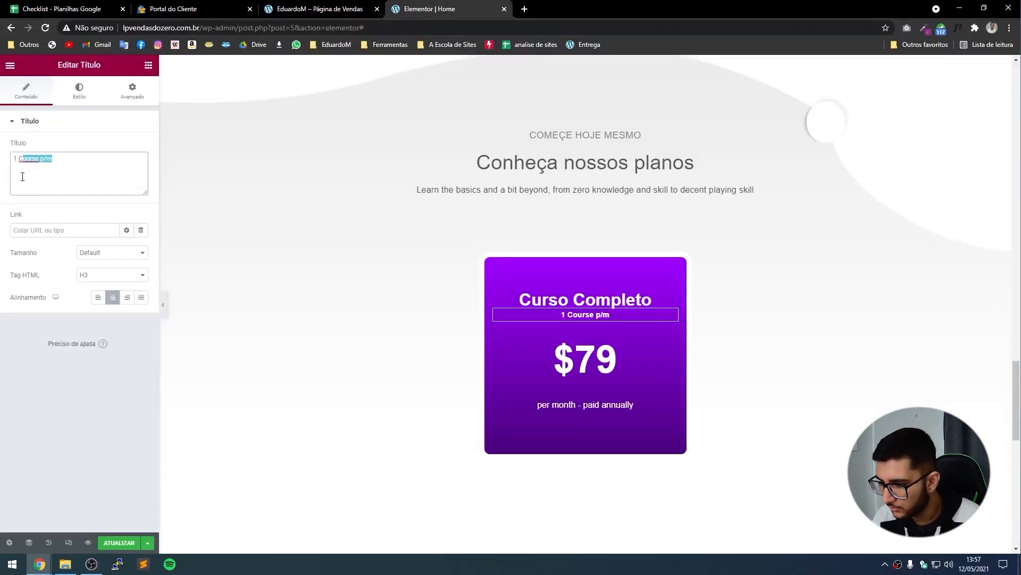
type("Curso p/ pessoa")
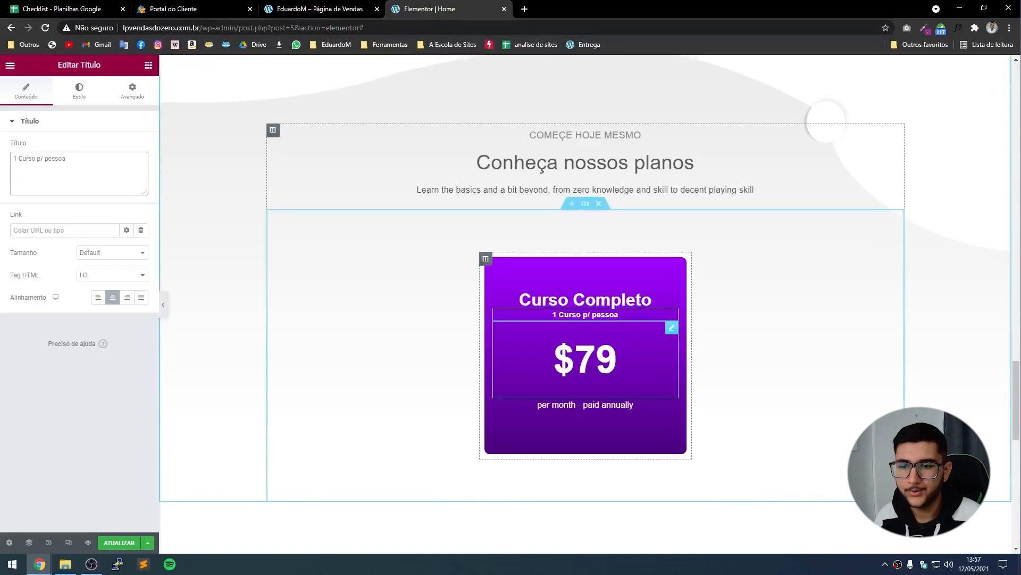
Change the card price from $79 to R$ 790.
left_click(652, 300)
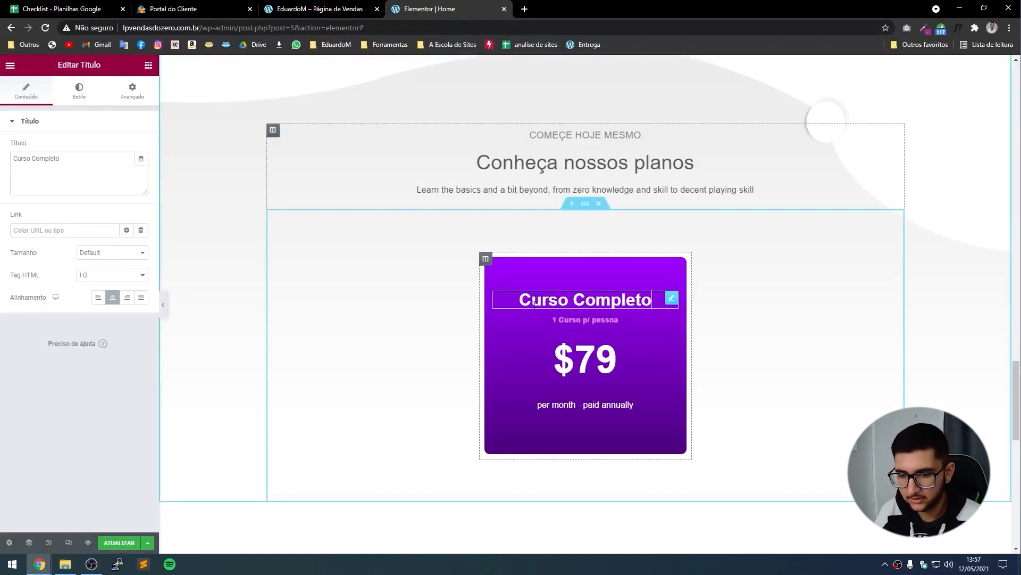
left_click(606, 368)
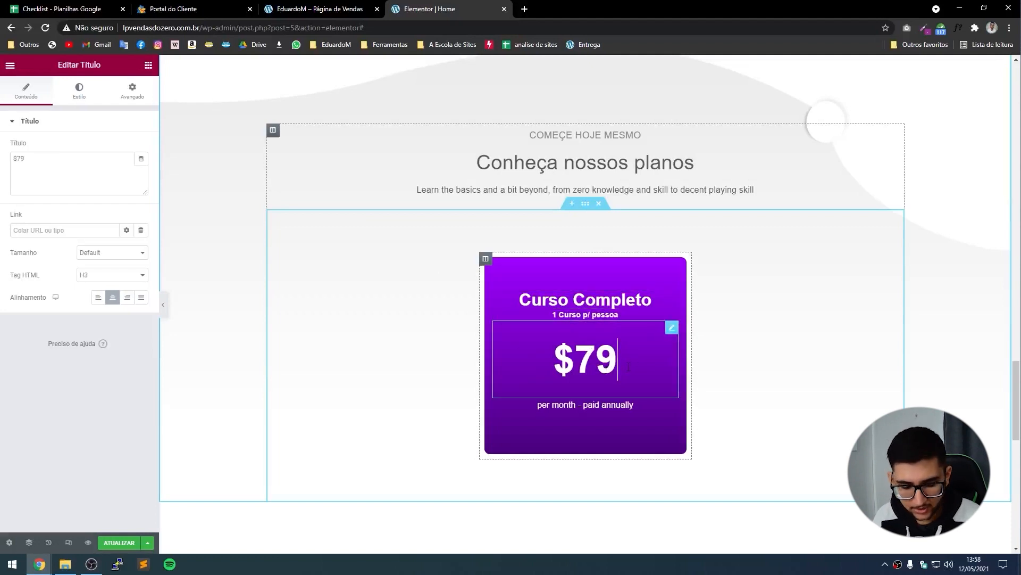
type("0,00")
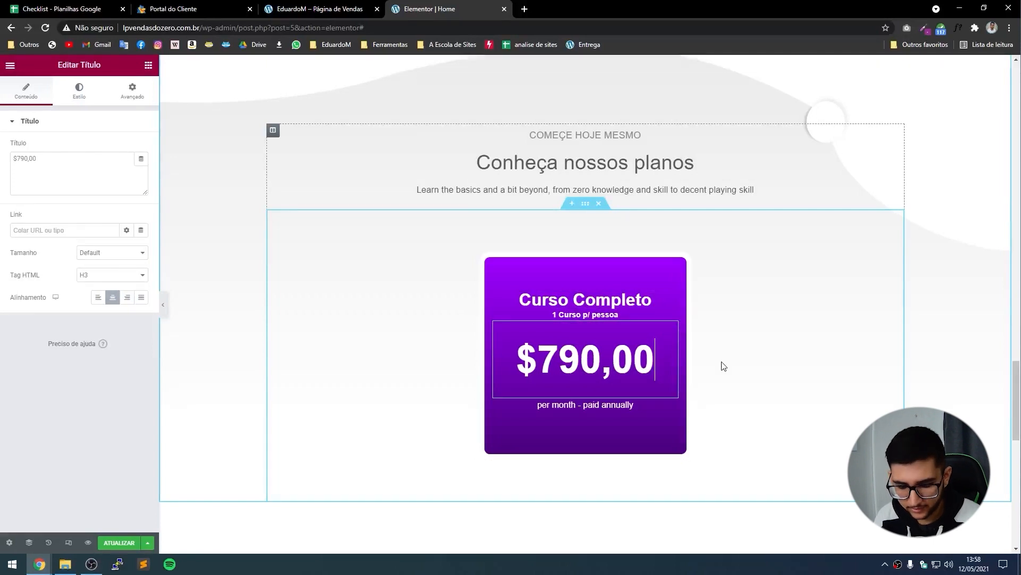
key("BackSpace")
key("BackSpace")
key("BackSpace")
key("Left")
key("Left")
key("Left")
key("Left")
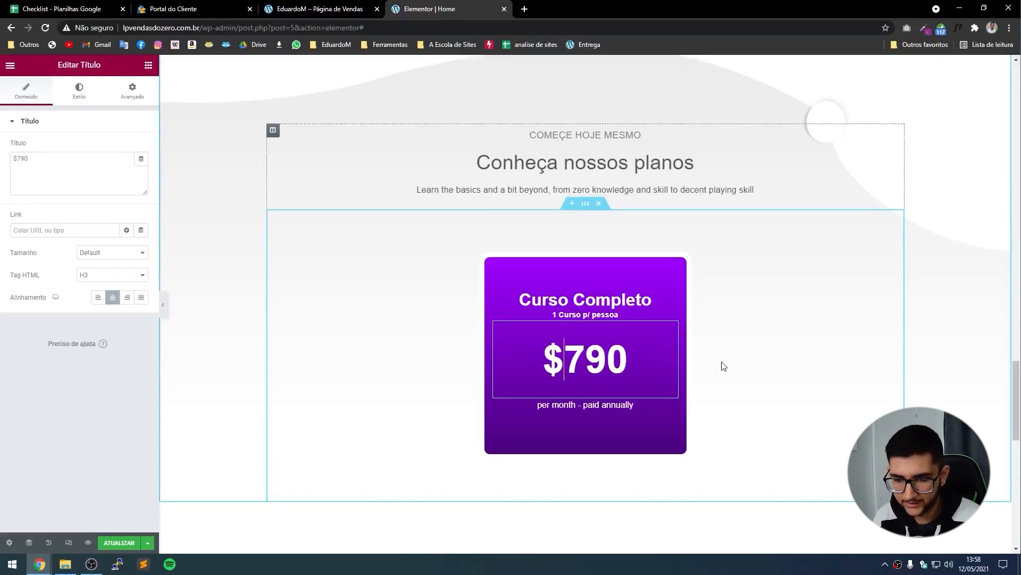
type("R")
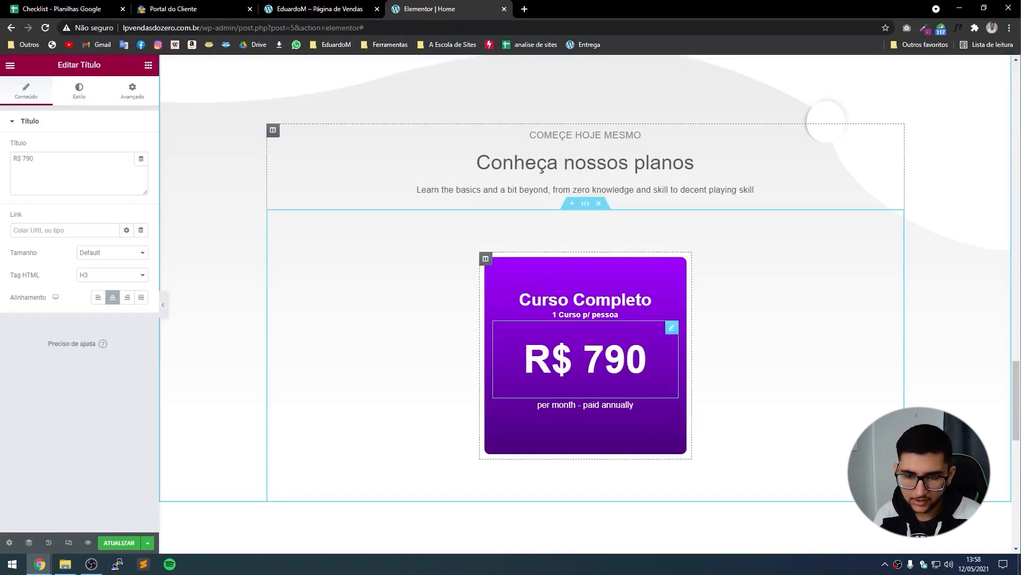
Replace the 'per month - paid annually' line with 'Pagamento Anual', checking against the live page.
left_click(585, 203)
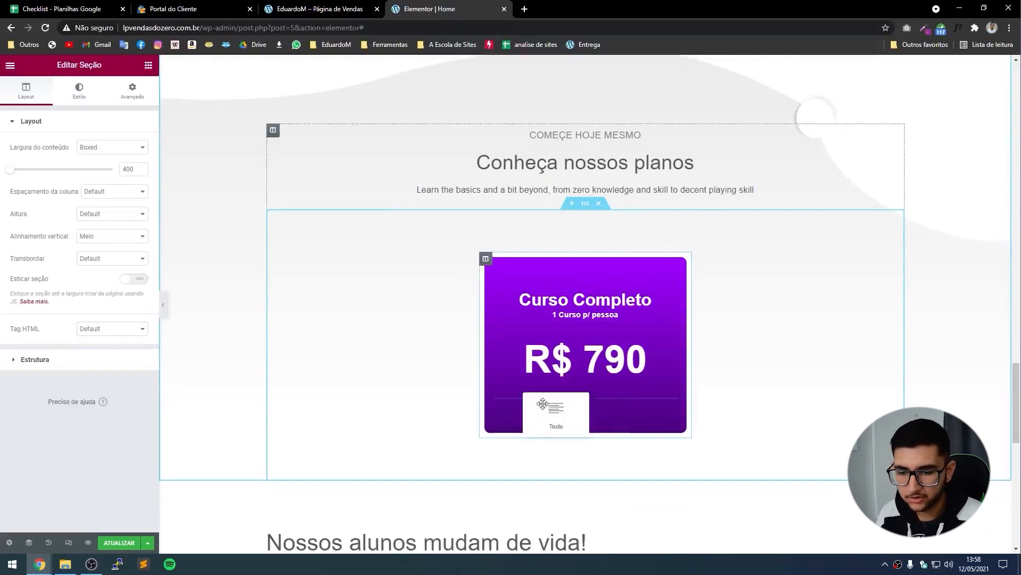
left_click(599, 415)
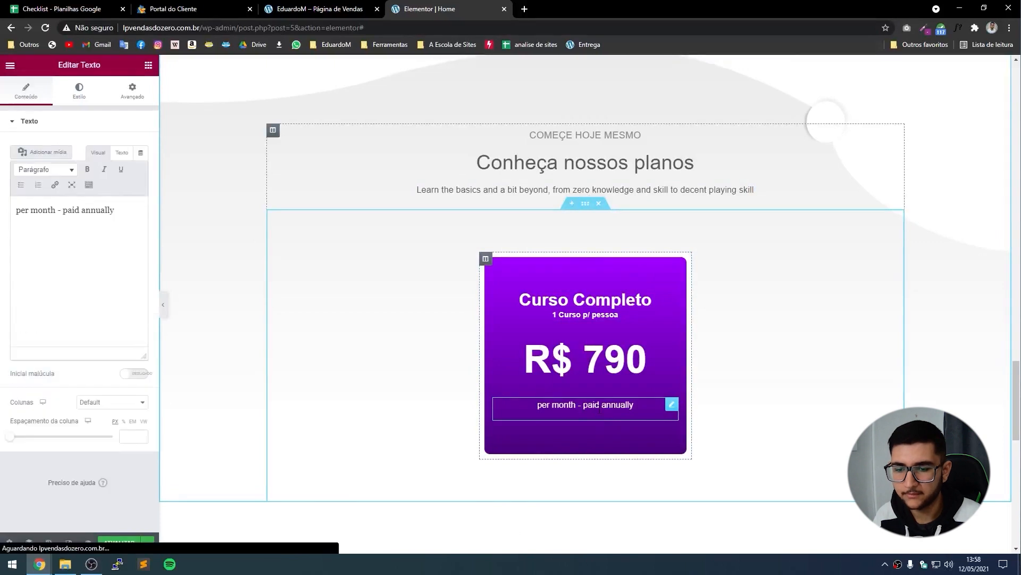
key("ctrl+a")
type("P")
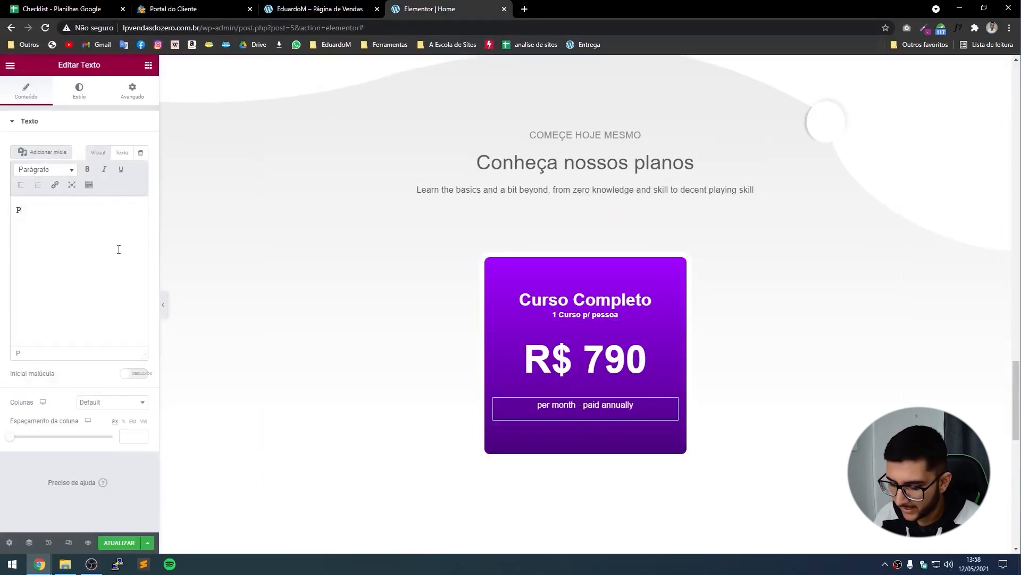
type("agamento Anual")
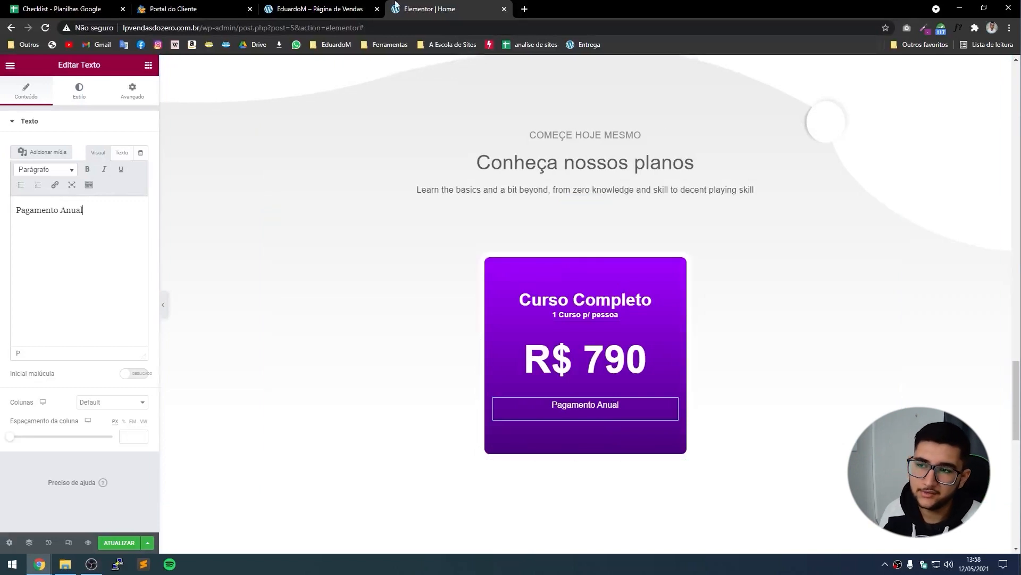
left_click(366, 5)
scroll(535, 436, "down", 1)
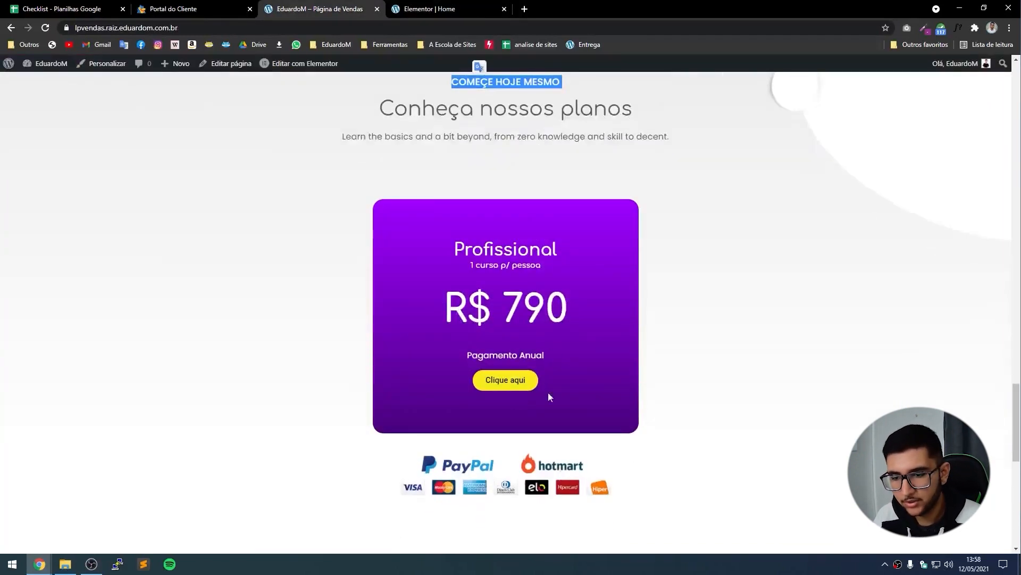
left_click(446, 4)
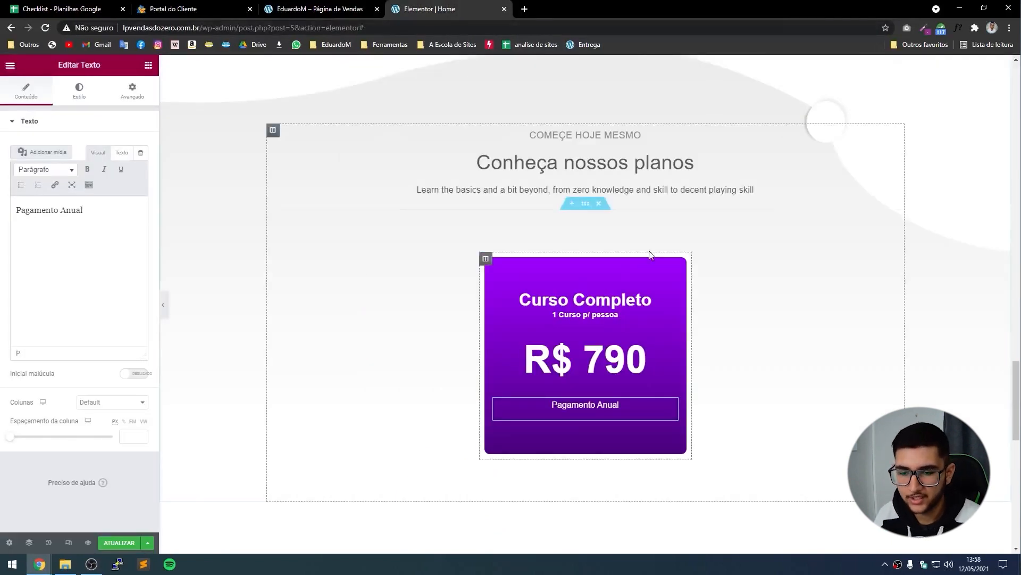
left_click(148, 66)
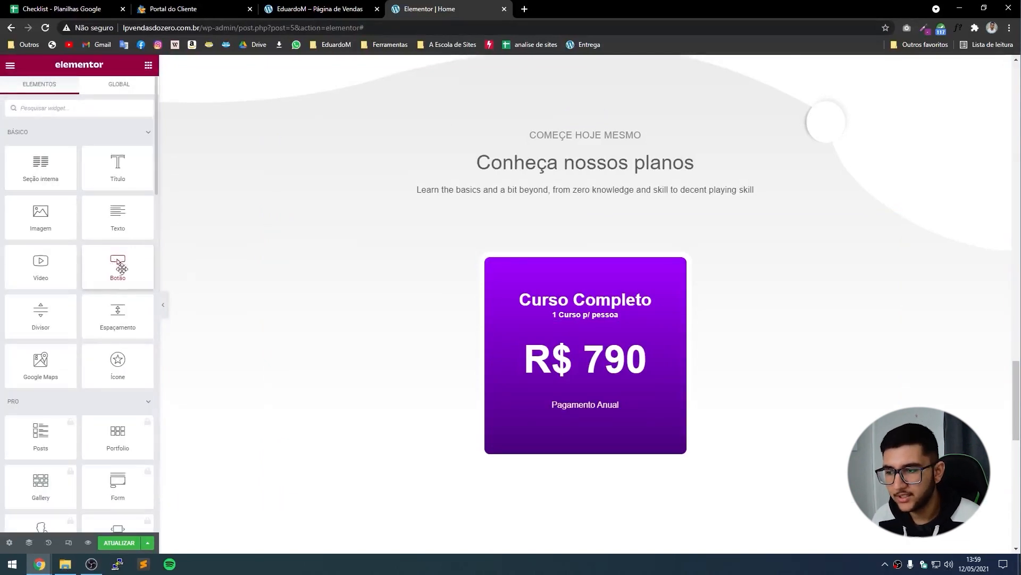
left_click_drag(122, 268, 570, 406)
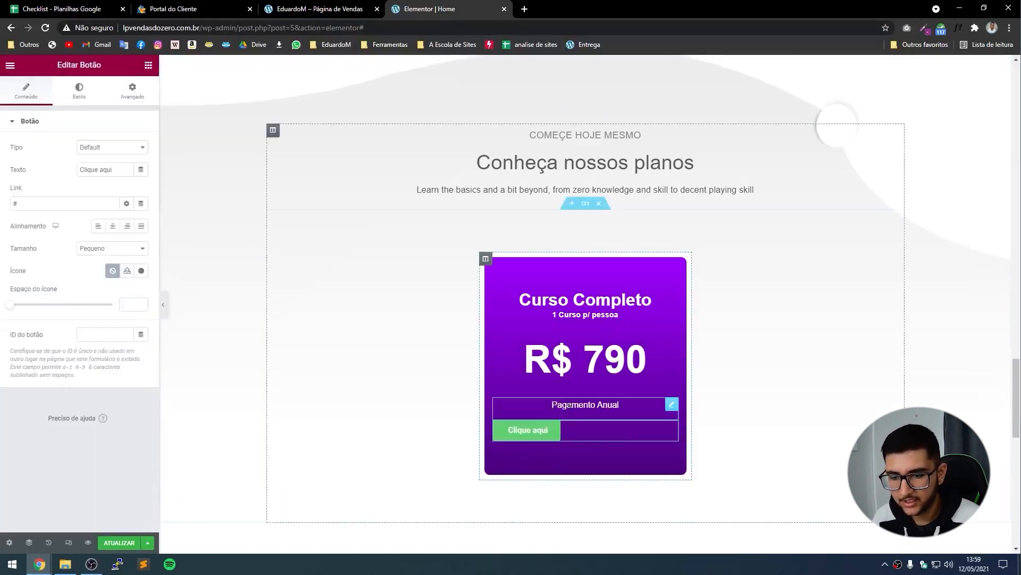
left_click(113, 228)
left_click(81, 90)
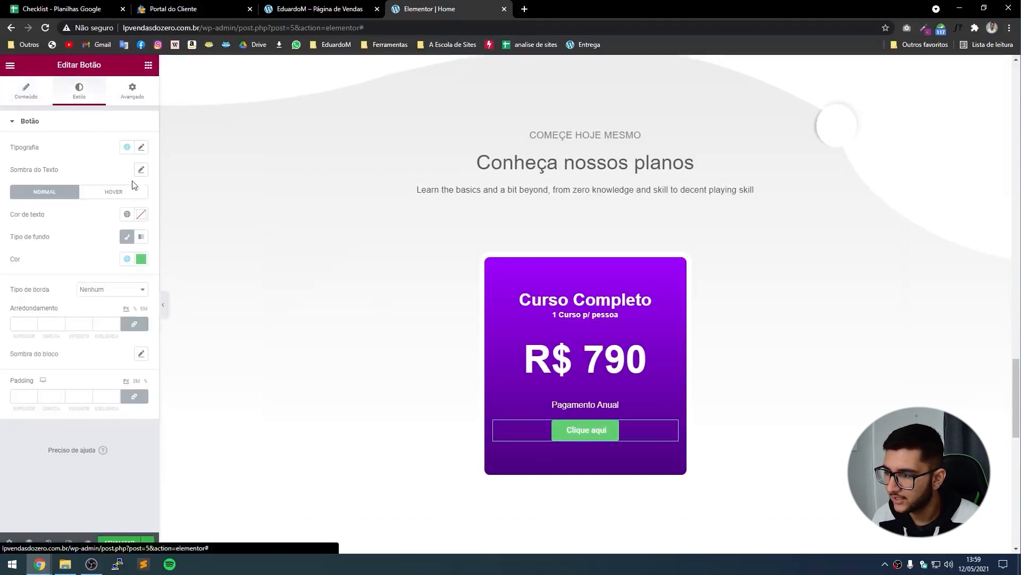
left_click(141, 259)
type("#C7FF09")
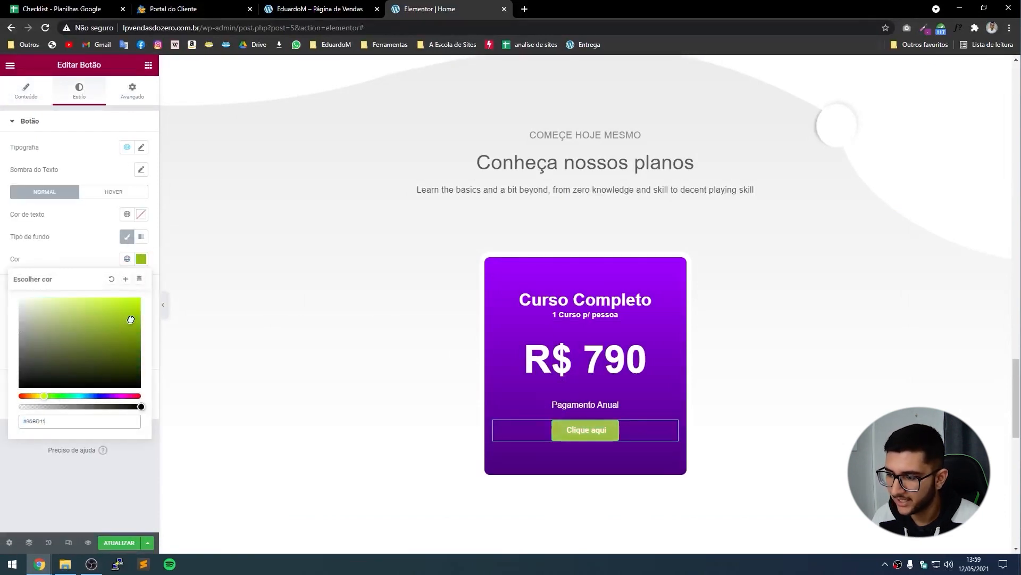
left_click_drag(44, 396, 36, 396)
right_click(577, 424)
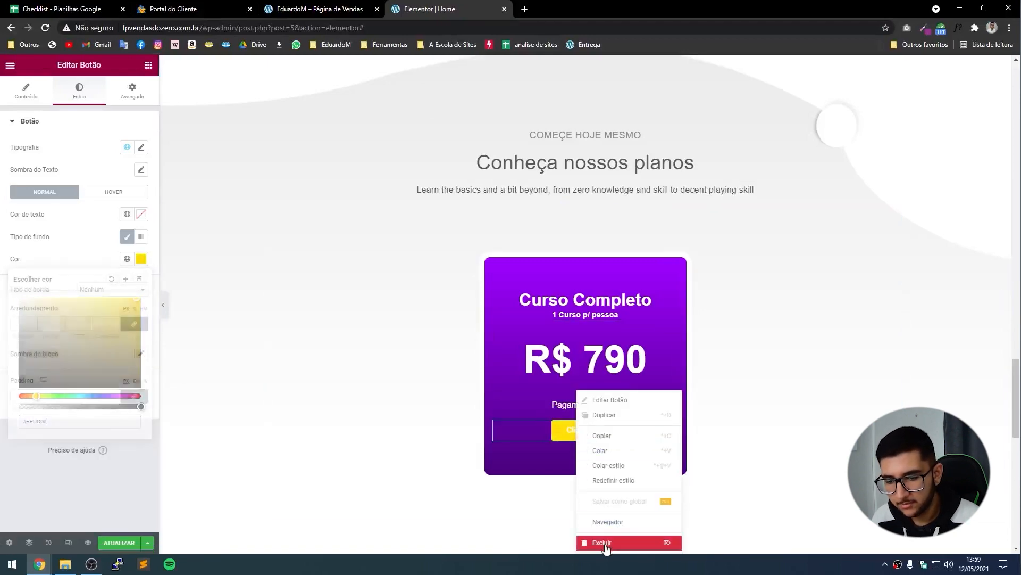
left_click(598, 541)
scroll(380, 376, "down", 8)
Copy the yellow FAZER DA TURMA button and paste it under 'Pagamento Anual' in the pricing card.
scroll(380, 376, "down", 4)
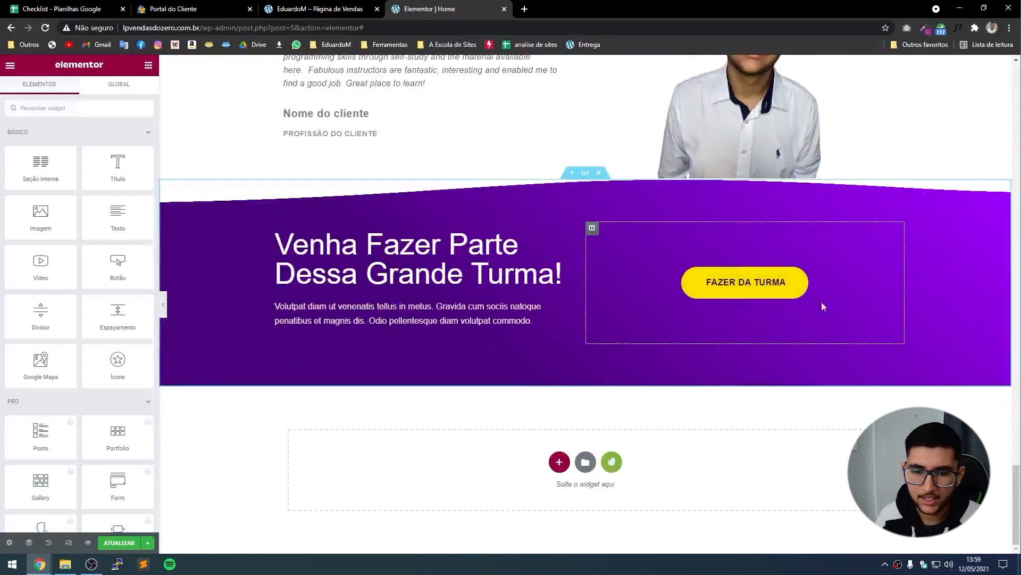
right_click(793, 290)
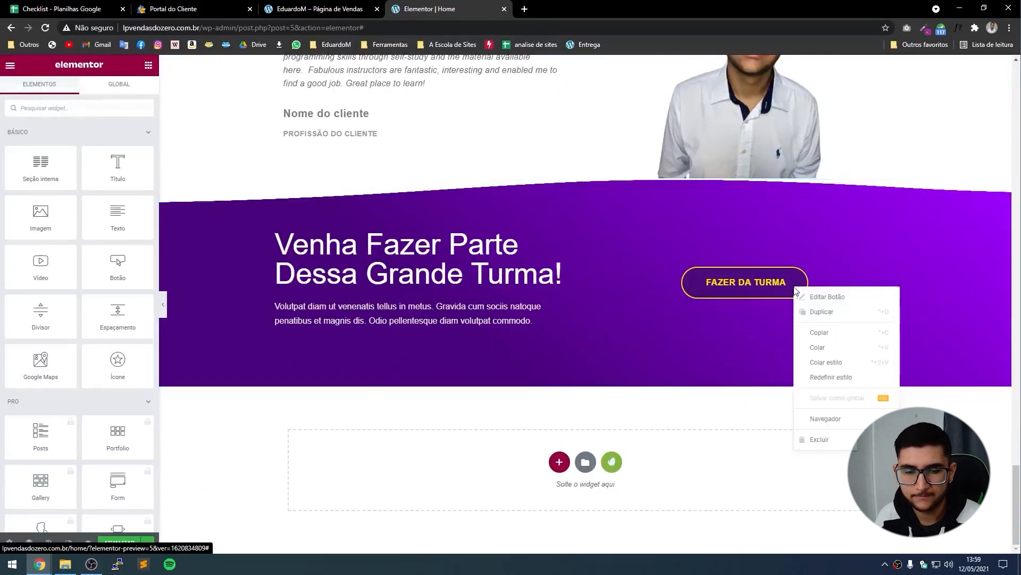
left_click(826, 341)
scroll(616, 360, "up", 10)
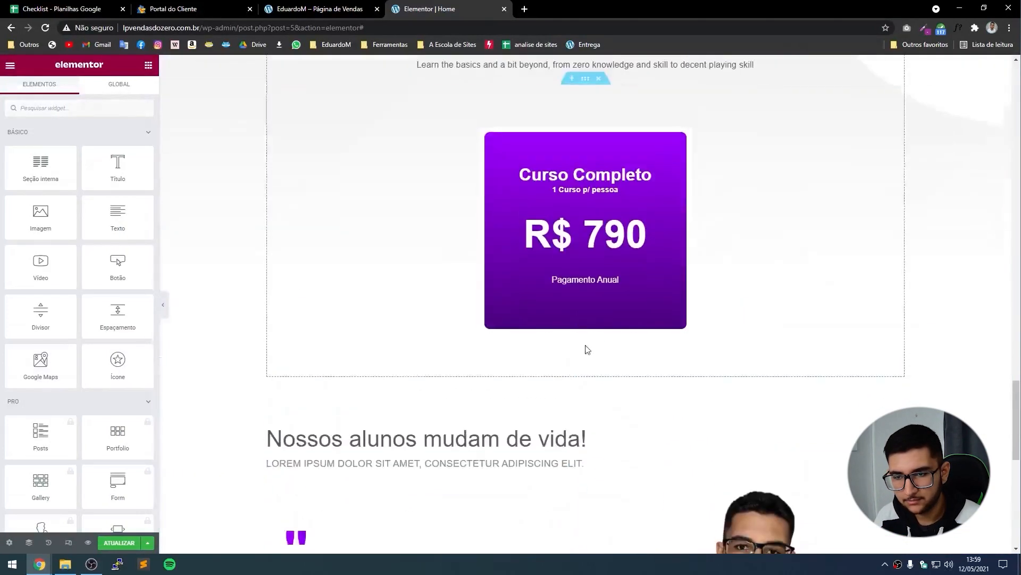
right_click(573, 288)
left_click(609, 347)
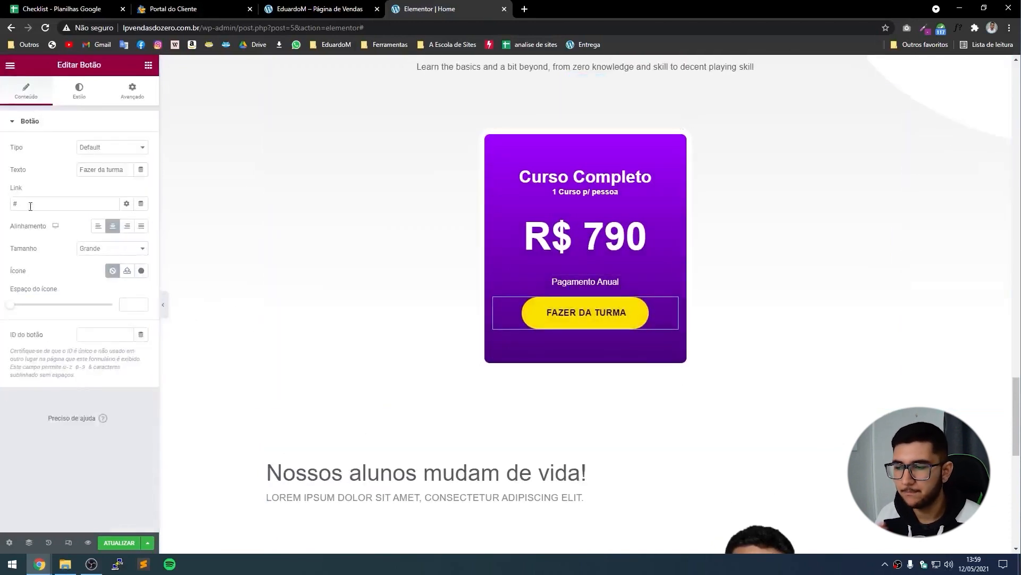
Make the pasted button size Médio with a typography size of 14.
left_click(112, 250)
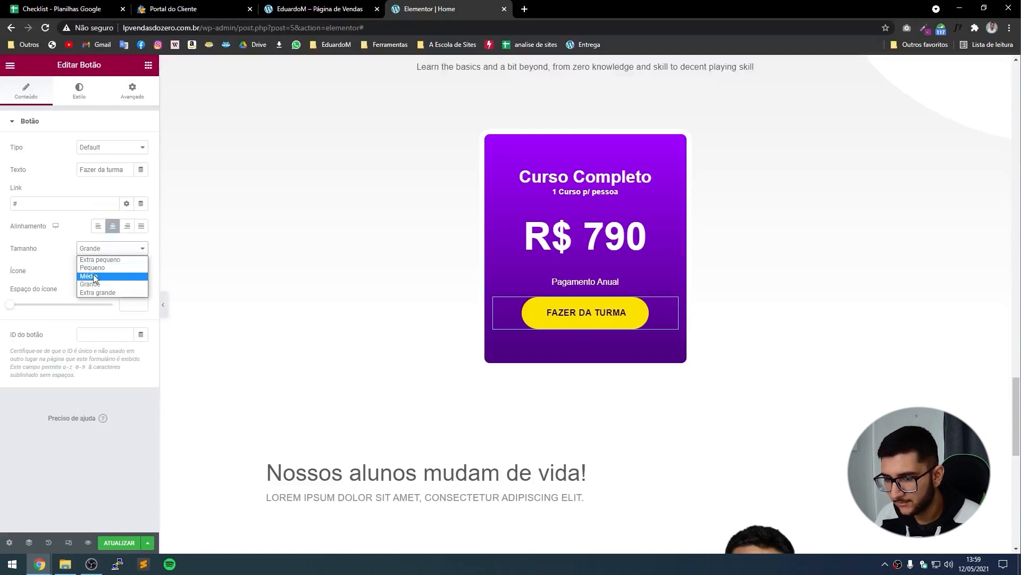
left_click(94, 277)
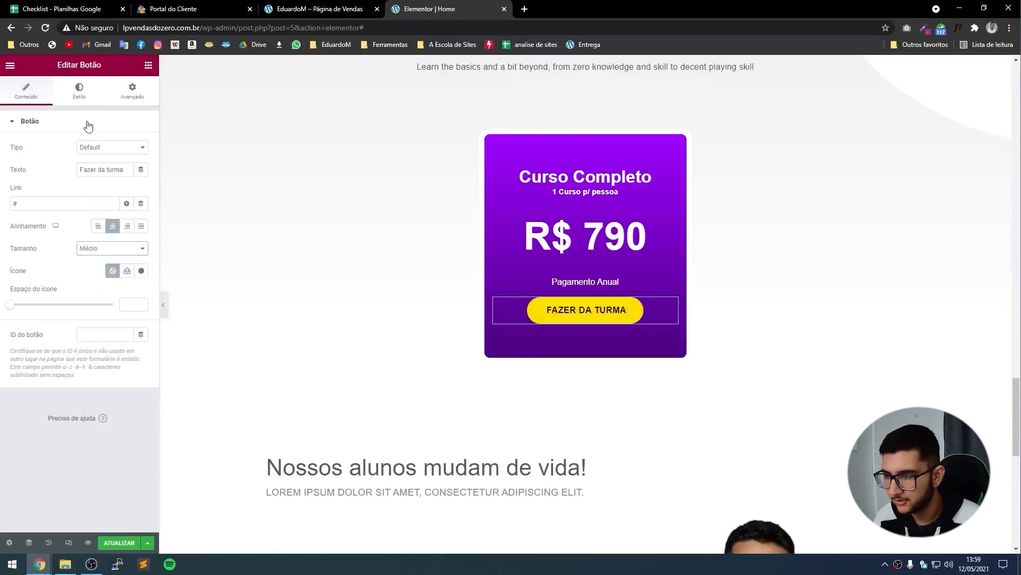
left_click(89, 98)
left_click(142, 130)
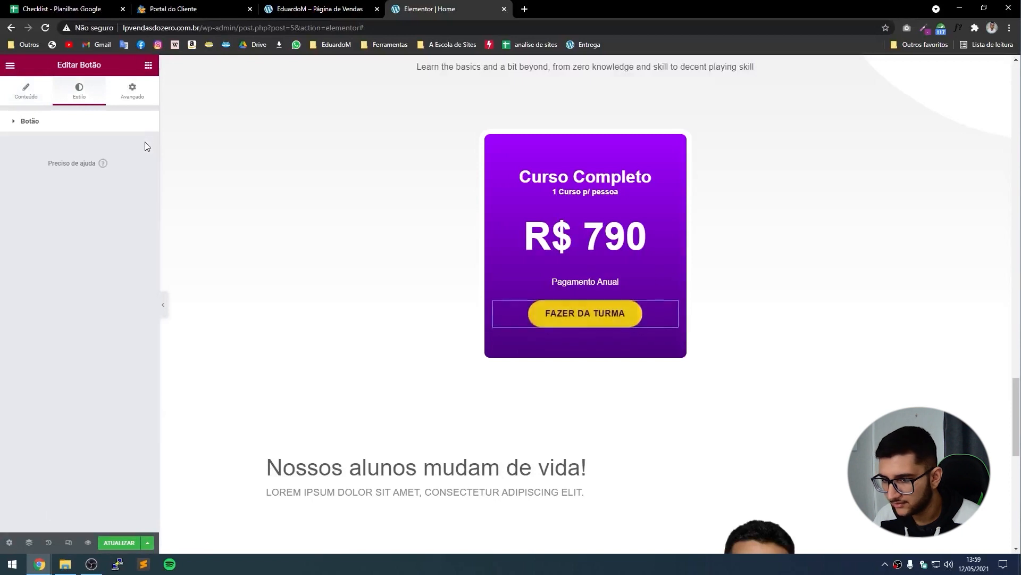
left_click(130, 127)
left_click(141, 147)
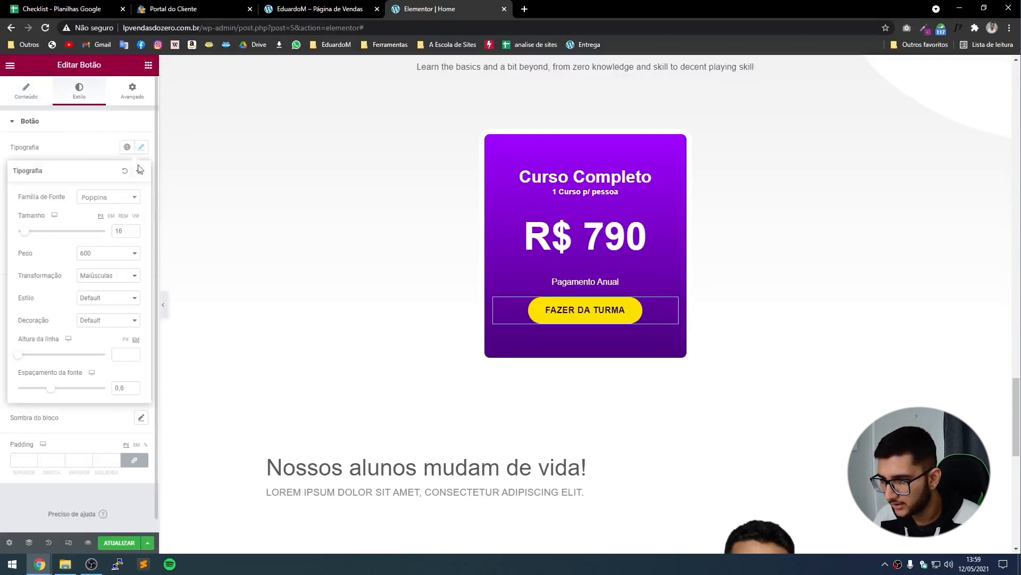
left_click(133, 233)
left_click(133, 233)
left_click(133, 233)
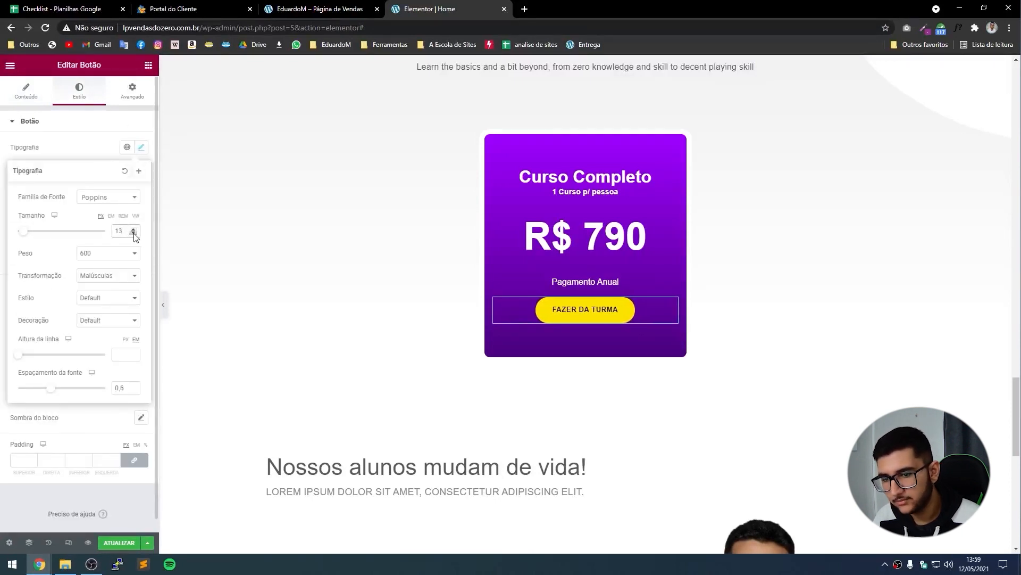
left_click(133, 228)
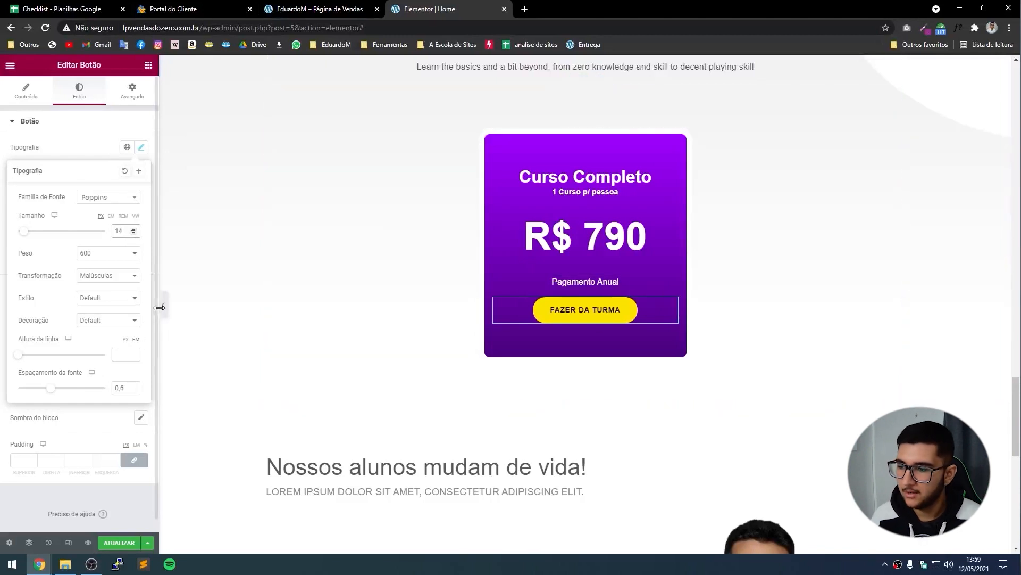
left_click(160, 308)
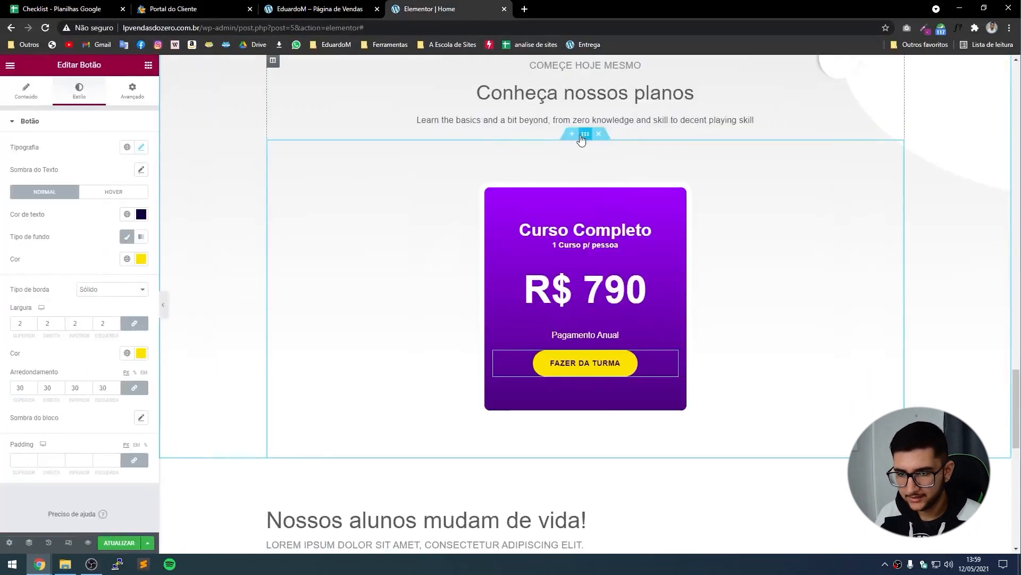
Change the pricing section's content width from 400 to 500 and preview the result.
left_click(584, 135)
left_click_drag(136, 169, 116, 169)
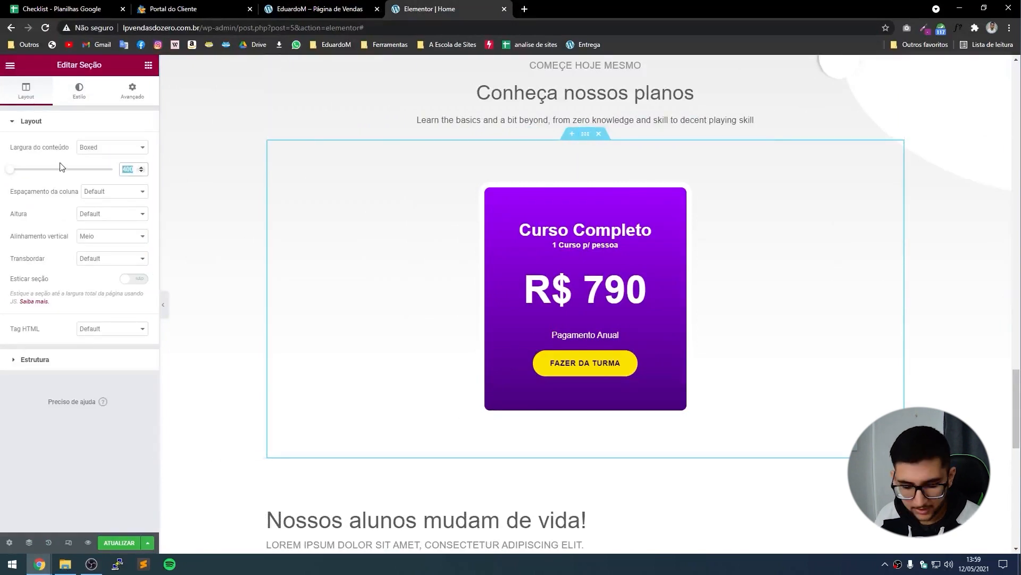
type("500")
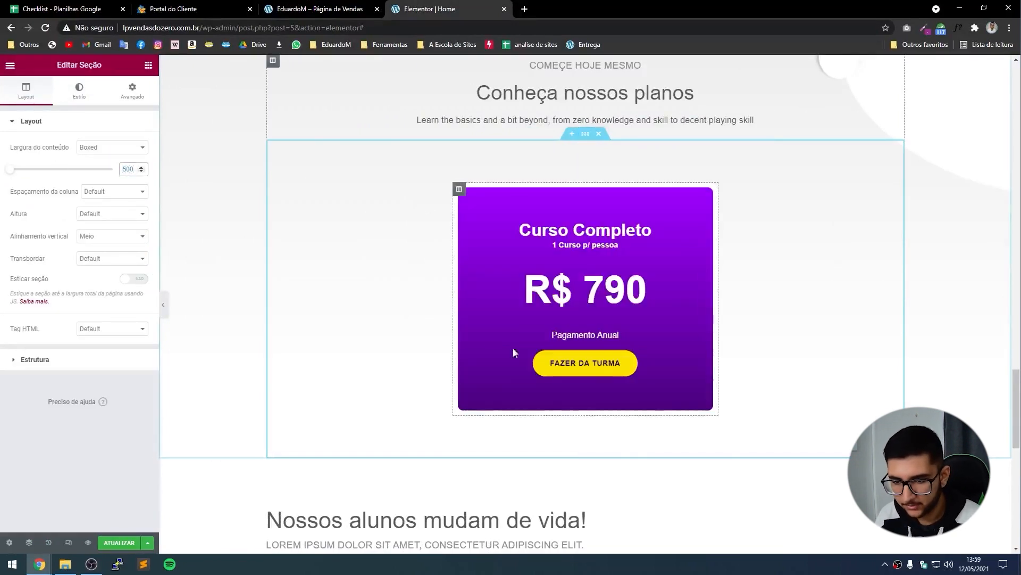
left_click(164, 304)
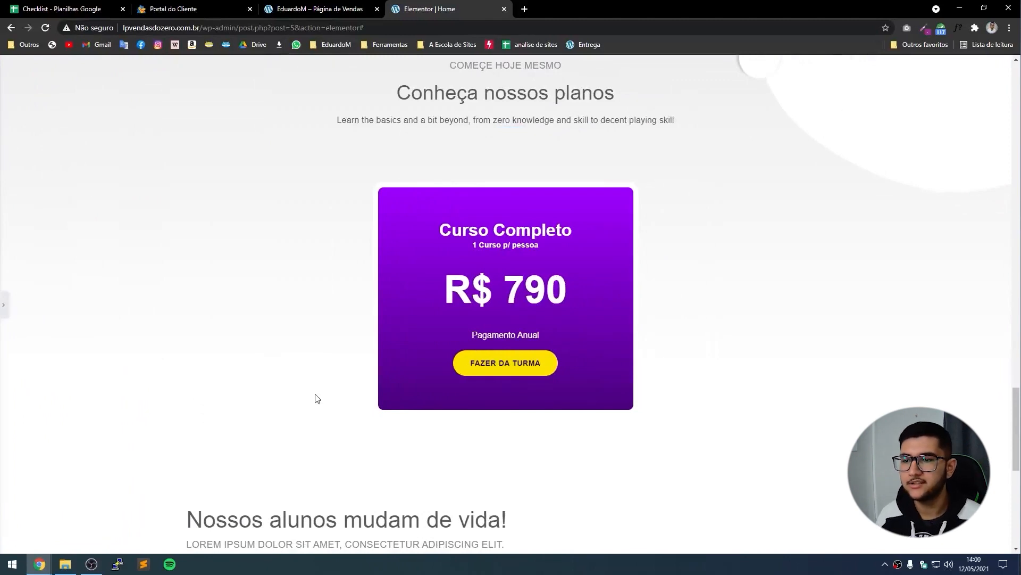
scroll(316, 399, "up", 1)
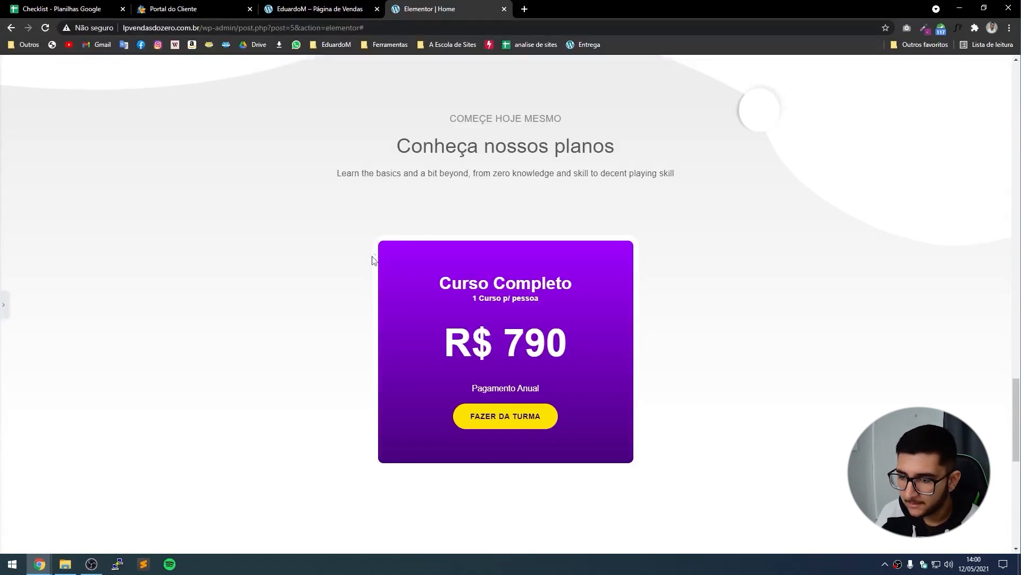
left_click(3, 304)
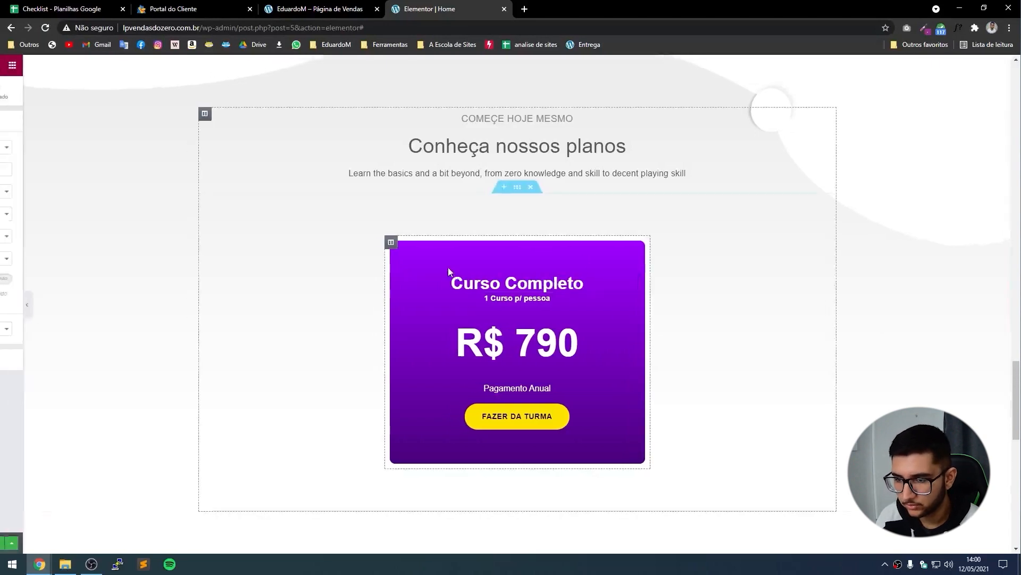
Set the Curso Completo card column's border type to Nenhum to remove its outline.
left_click(460, 244)
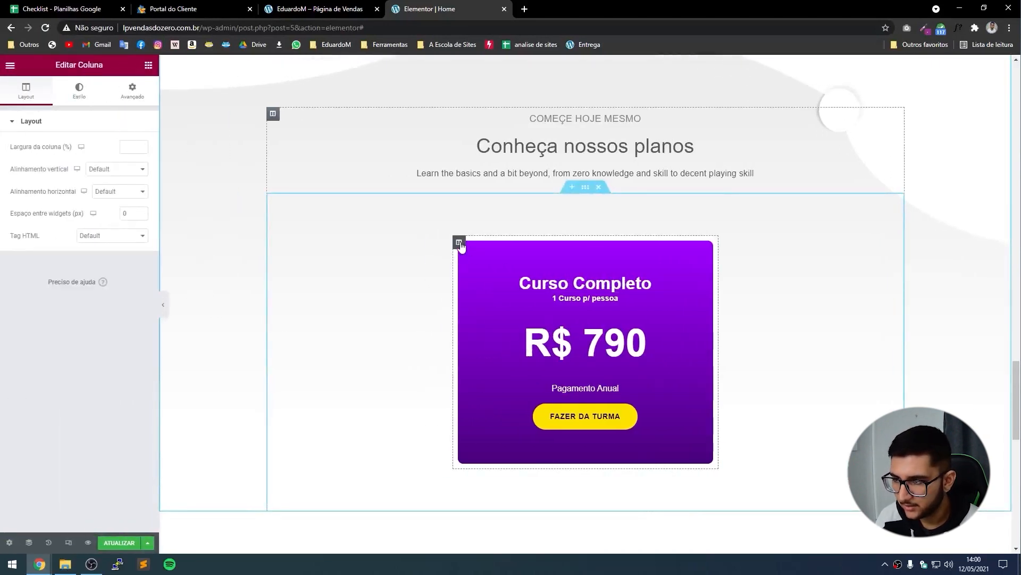
left_click(76, 93)
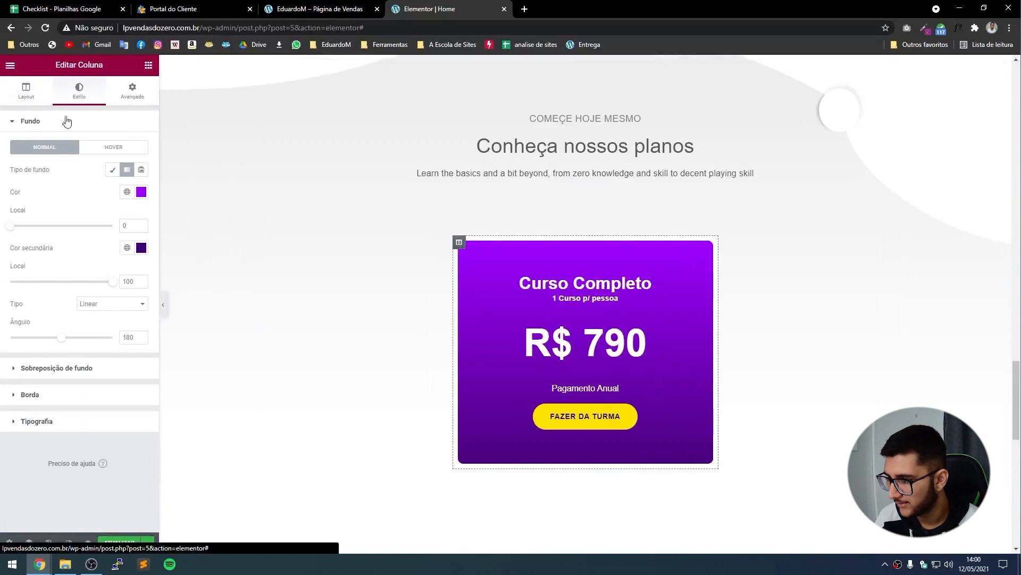
left_click(47, 402)
left_click(123, 222)
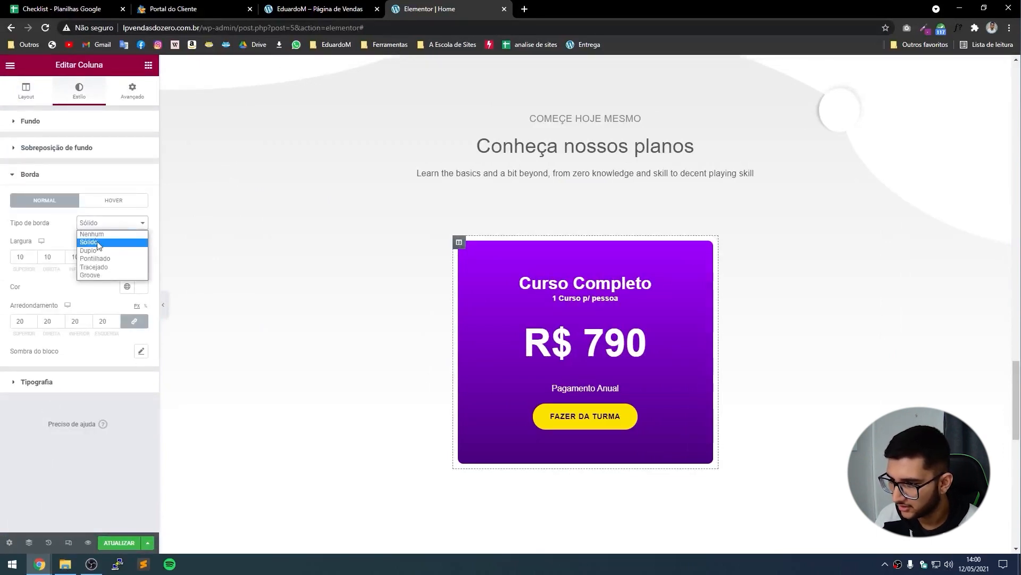
left_click(91, 234)
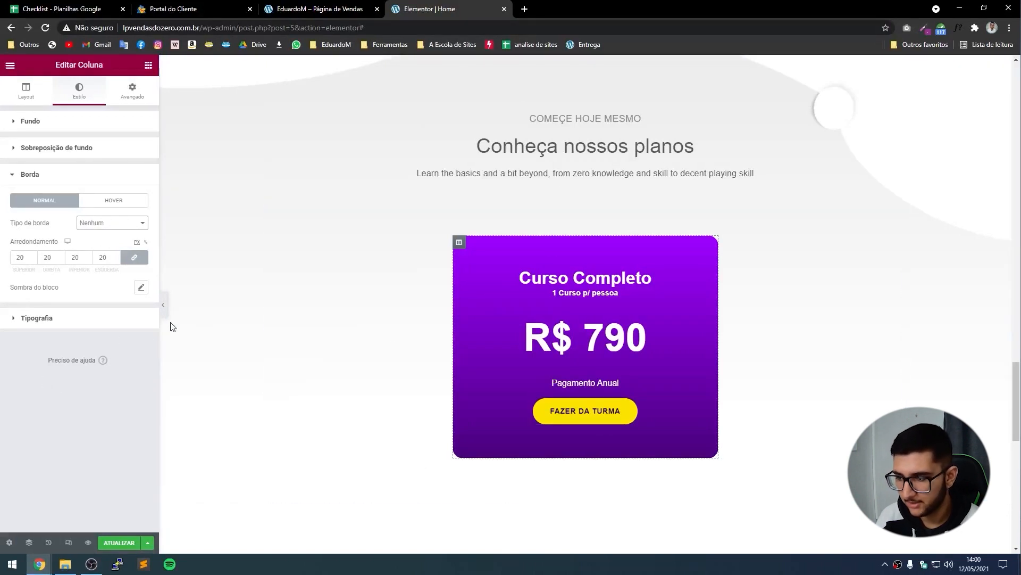
left_click(162, 306)
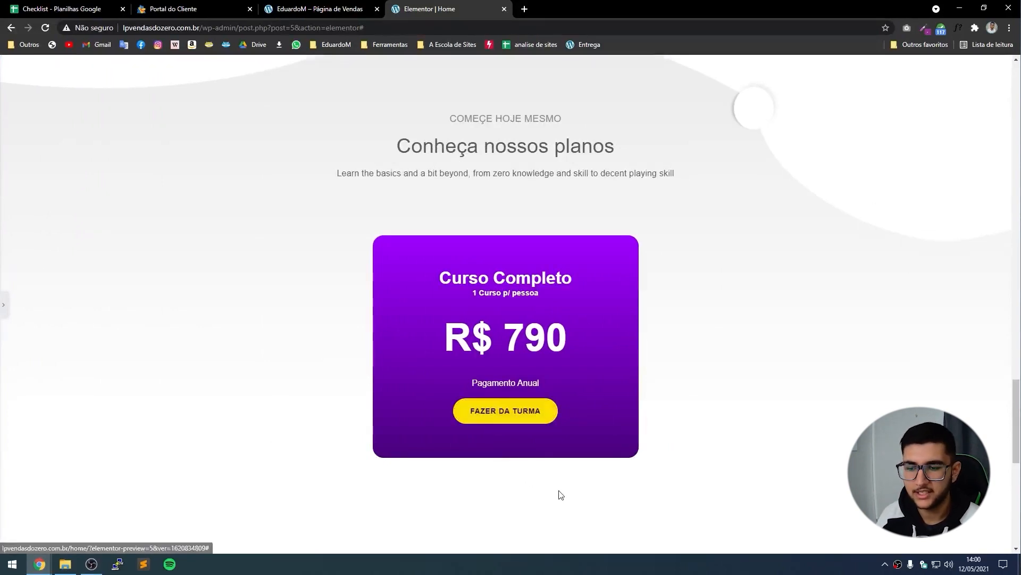
key("ctrl+p")
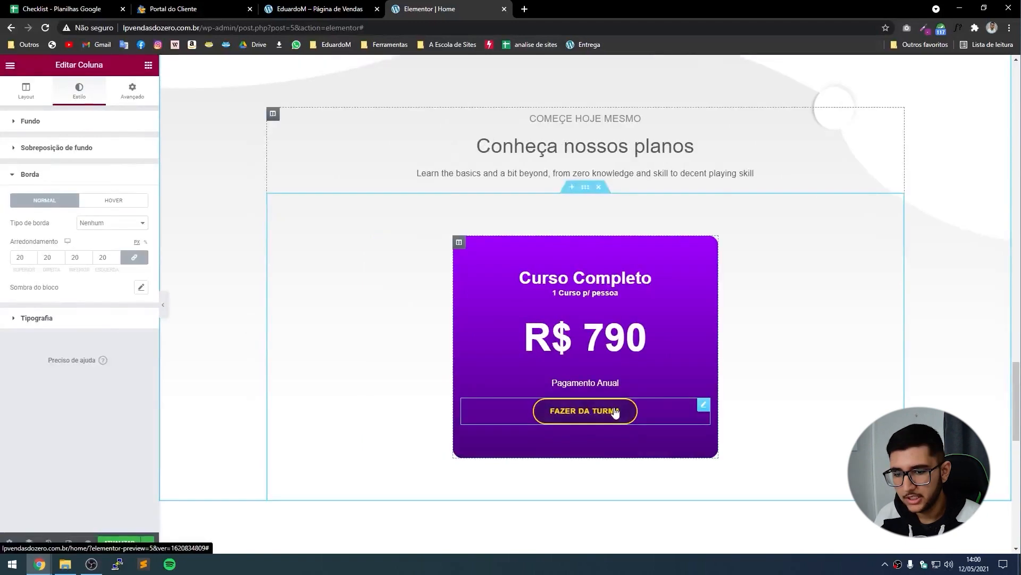
Replace the card button's text 'Fazer da turma' with 'Se inscreva' and preview it.
left_click(613, 411)
left_click(11, 65)
left_click(8, 68)
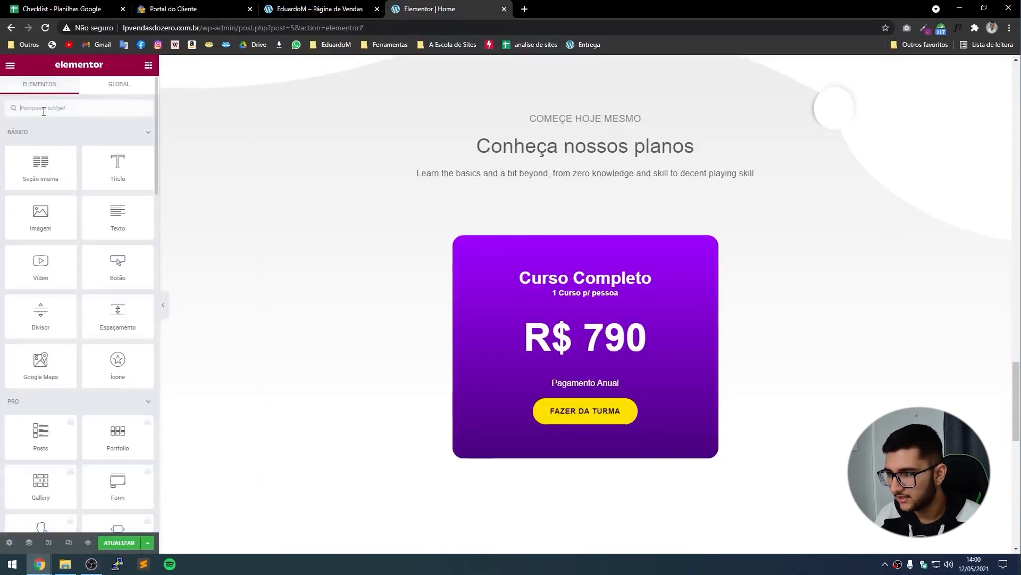
left_click(633, 410)
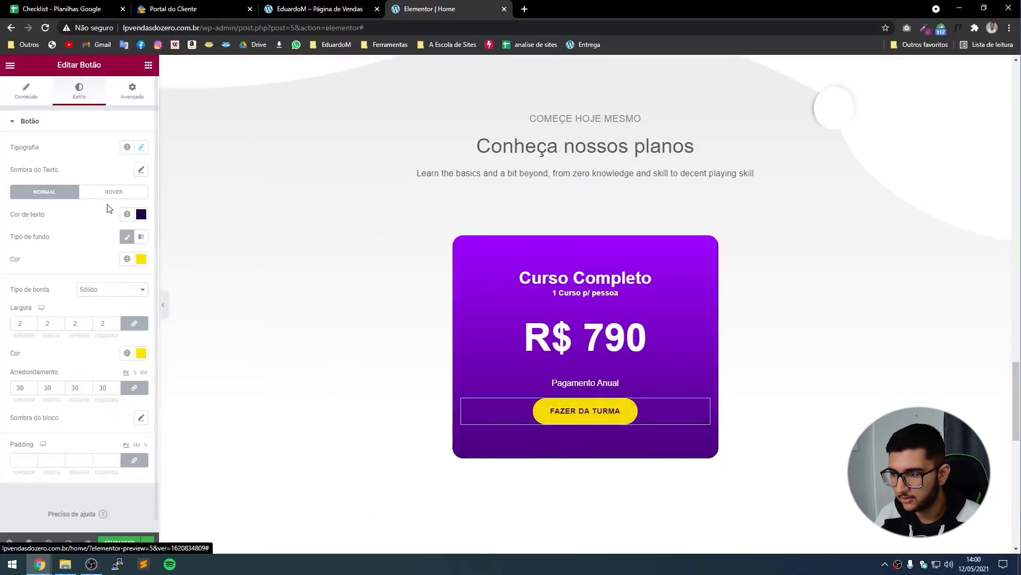
left_click(21, 101)
triple_click(123, 166)
type("Se inscreva")
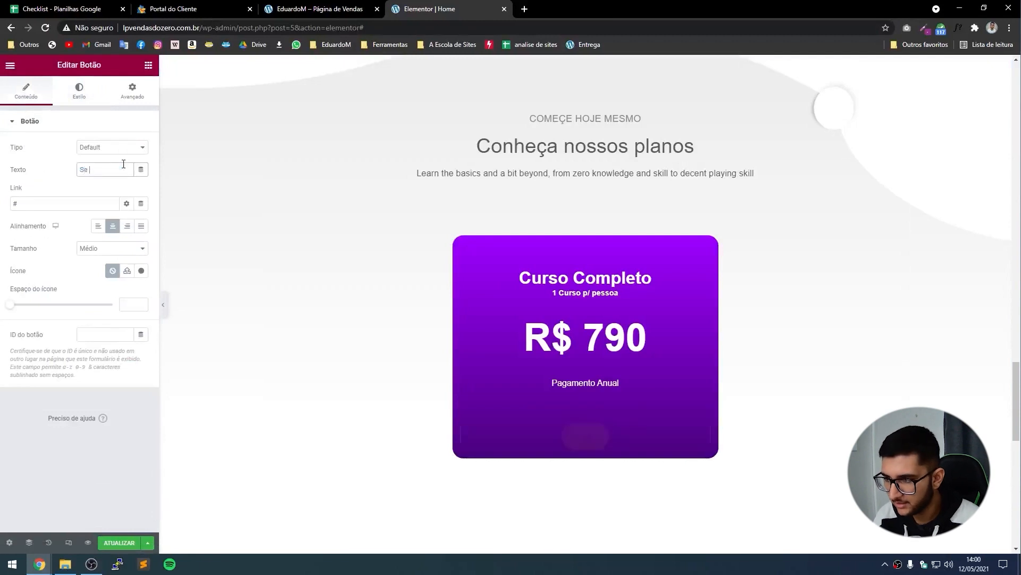
left_click(163, 304)
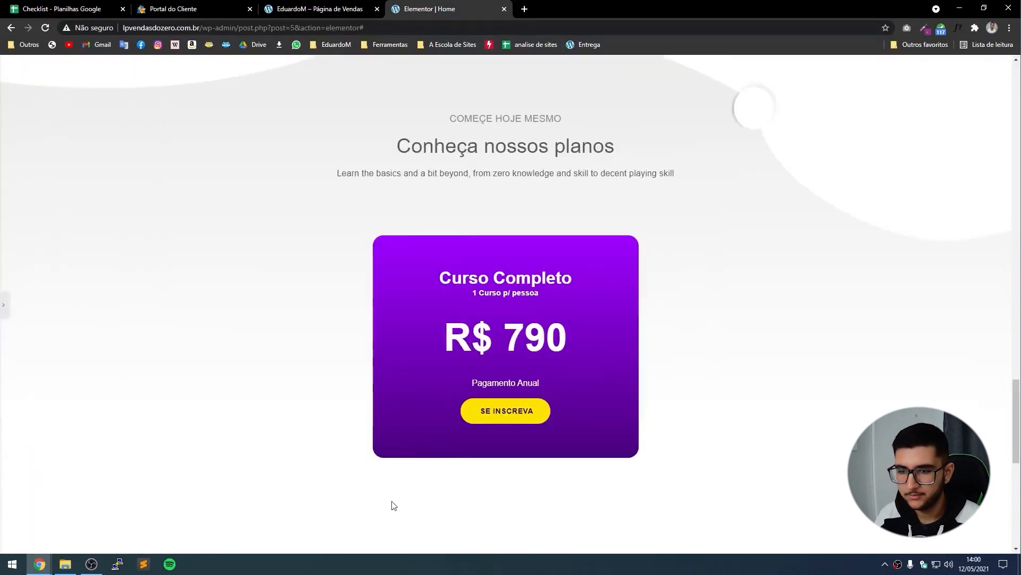
scroll(319, 265, "down", 5)
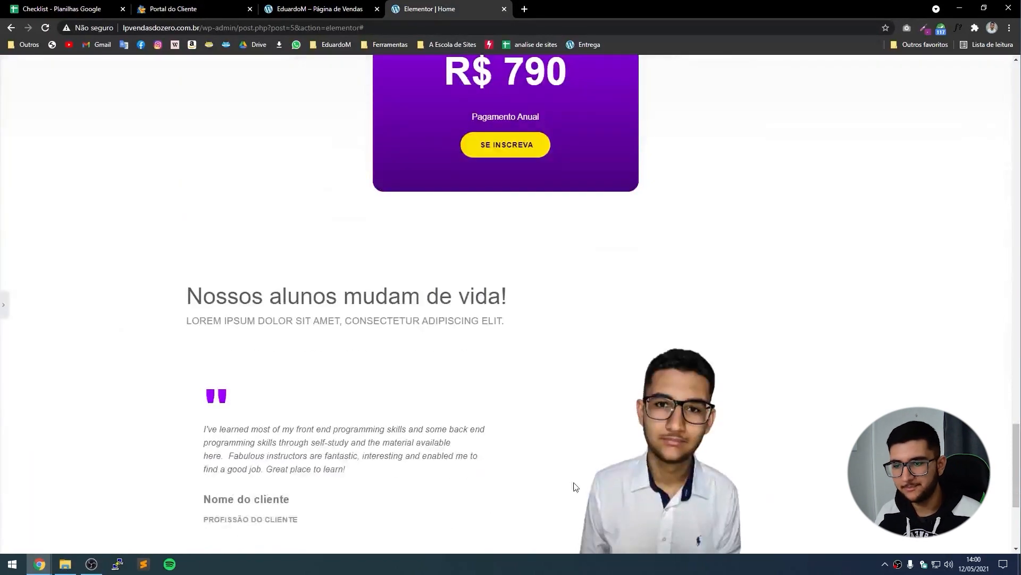
Compare the renamed button against the live sales page, then return to the editor.
left_click(319, 9)
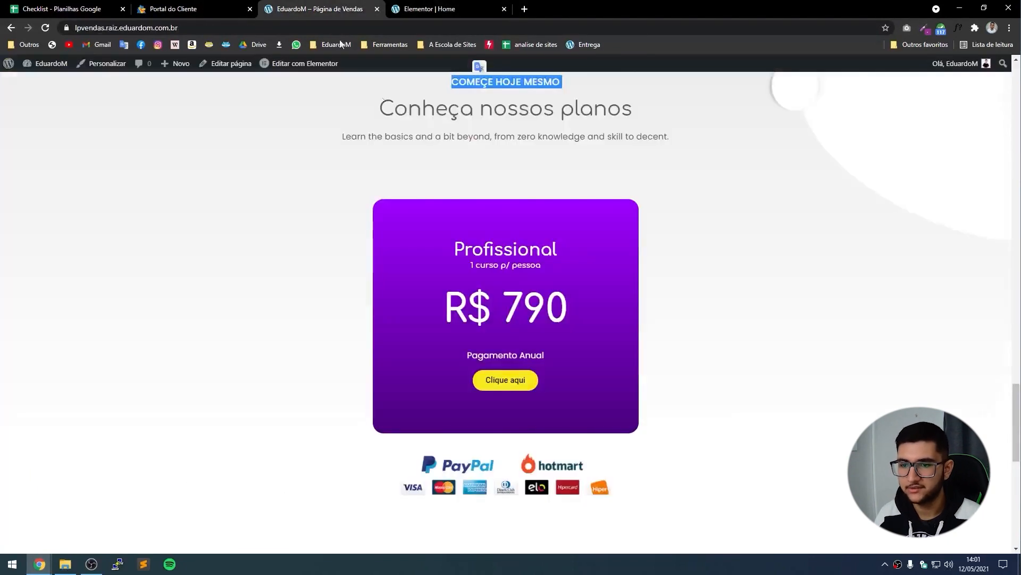
scroll(532, 399, "down", 5)
scroll(536, 414, "up", 10)
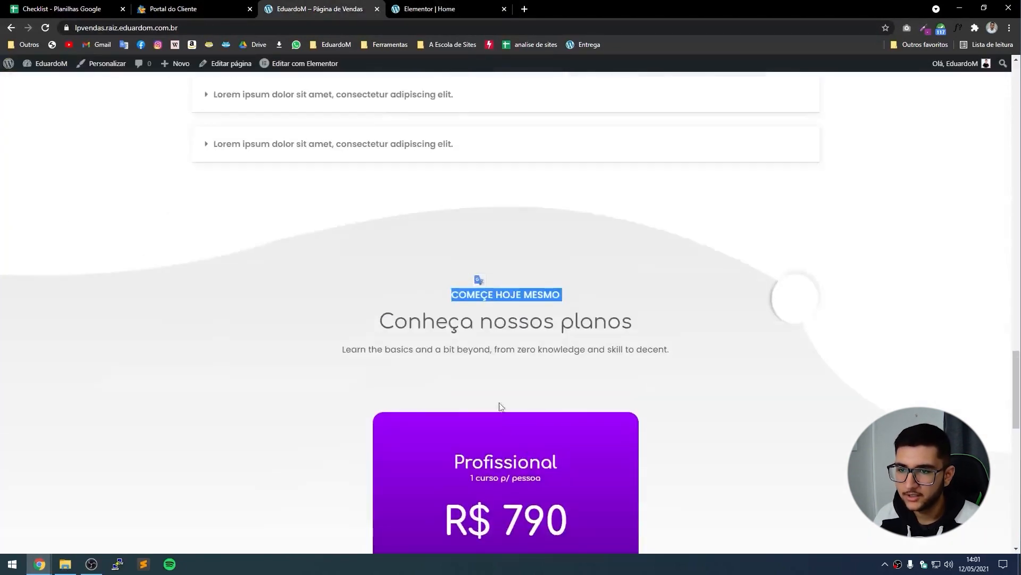
left_click(414, 4)
scroll(678, 372, "up", 6)
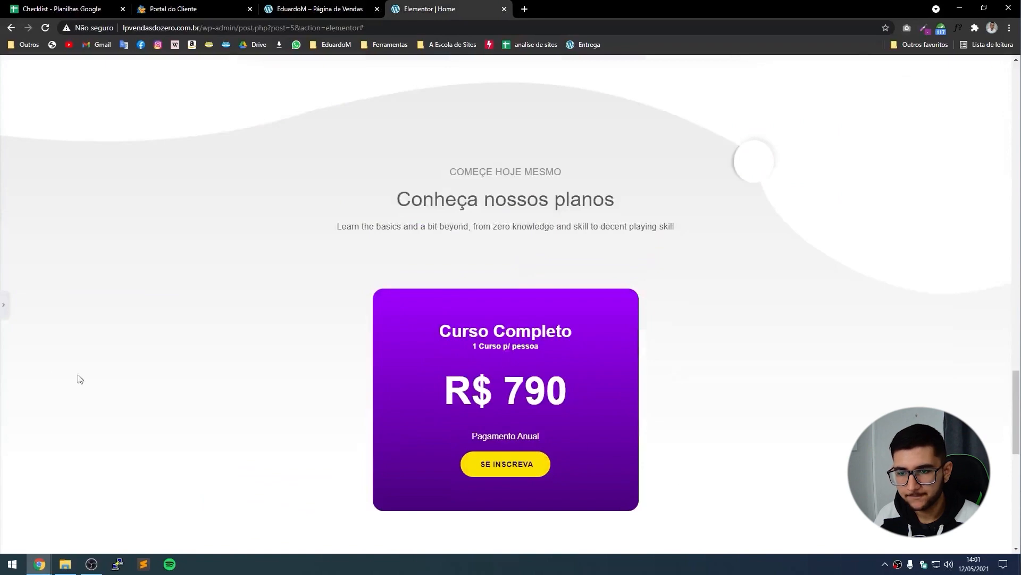
Scroll the sales page from the video hero through modules, bonuses and FAQ to the R$ 790 card.
left_click_drag(1016, 426, 998, 113)
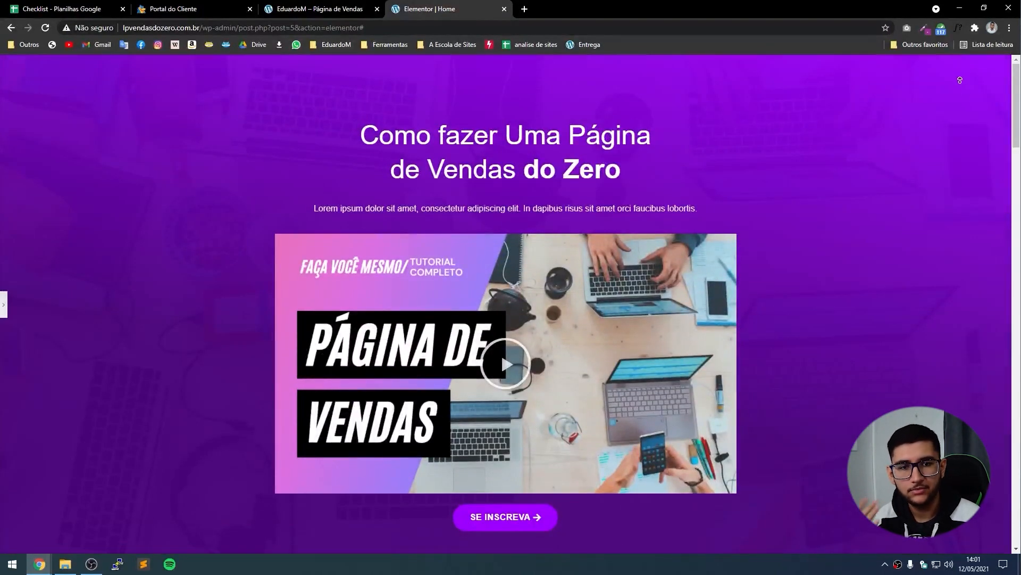
scroll(963, 153, "down", 3)
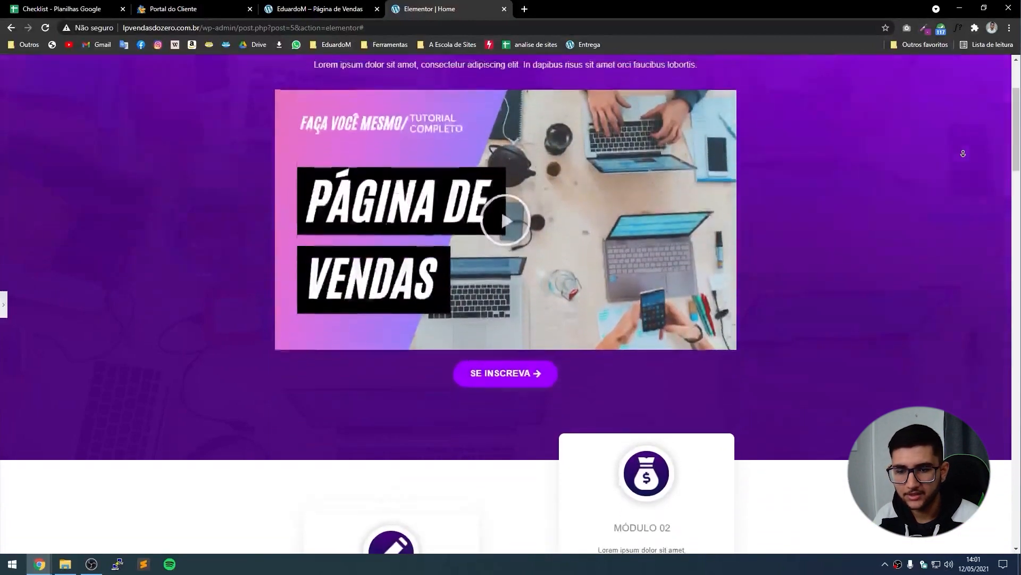
scroll(963, 153, "down", 7)
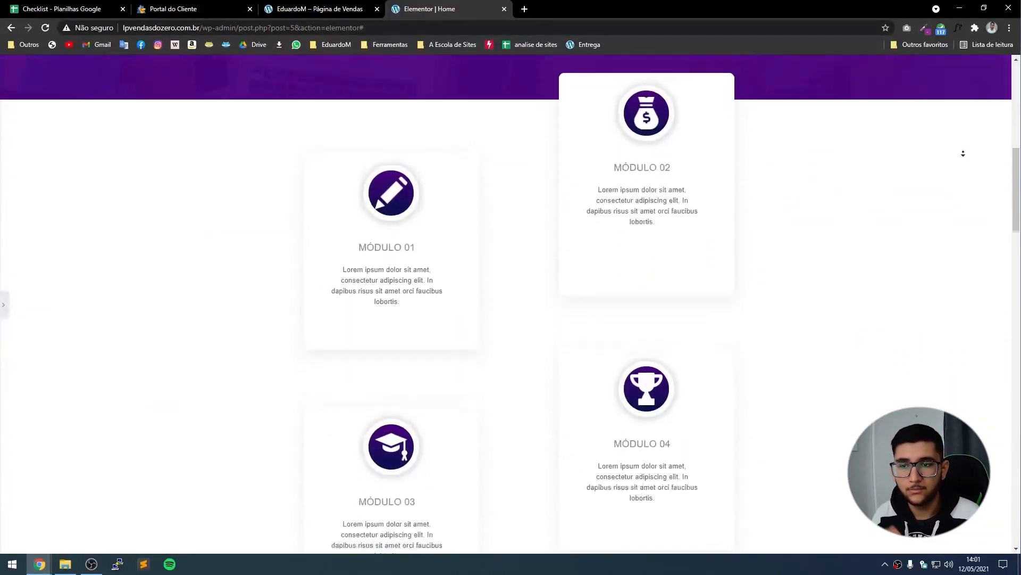
scroll(963, 153, "down", 7)
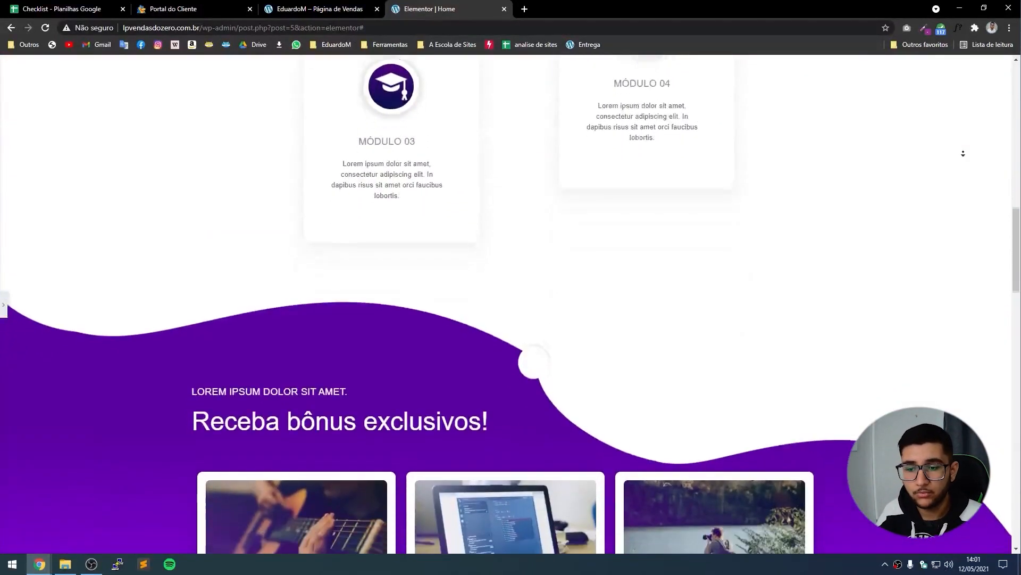
scroll(963, 153, "down", 7)
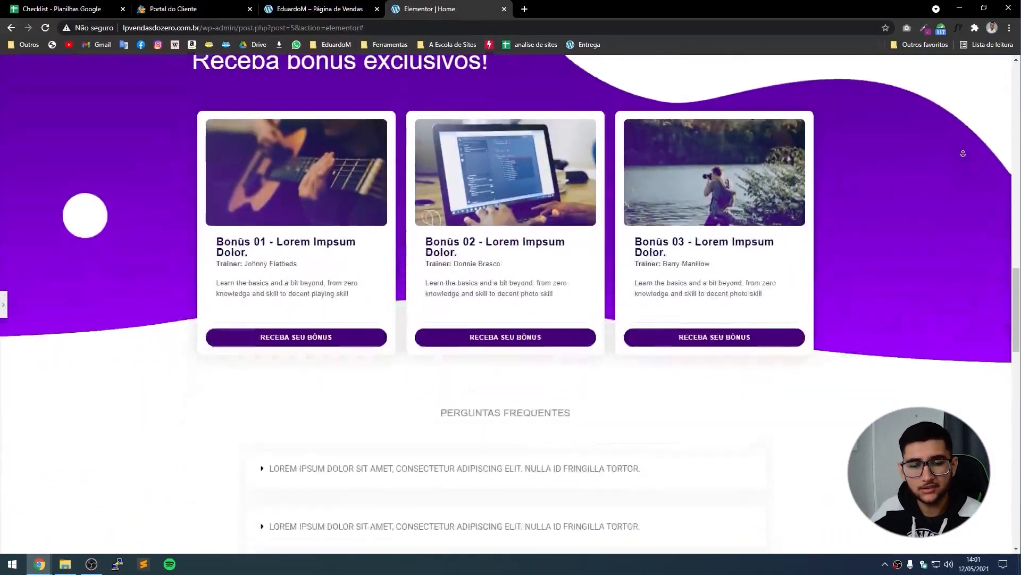
scroll(963, 153, "down", 7)
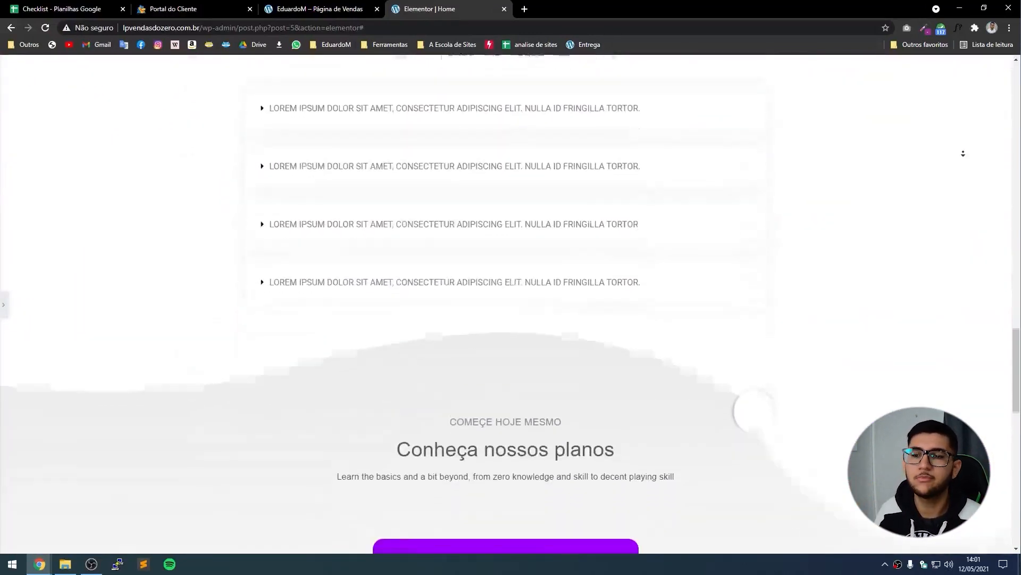
scroll(963, 153, "down", 7)
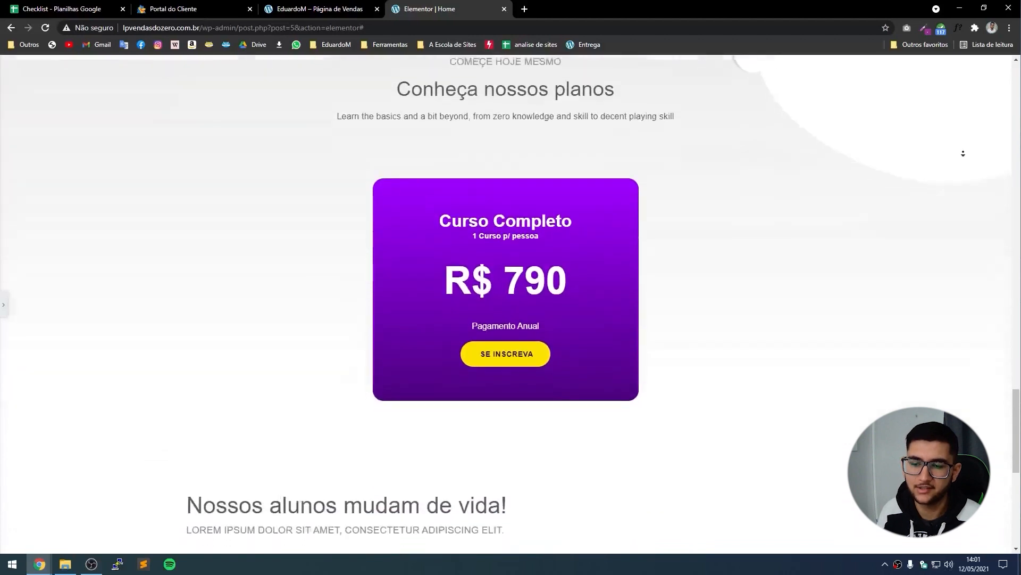
scroll(963, 153, "down", 7)
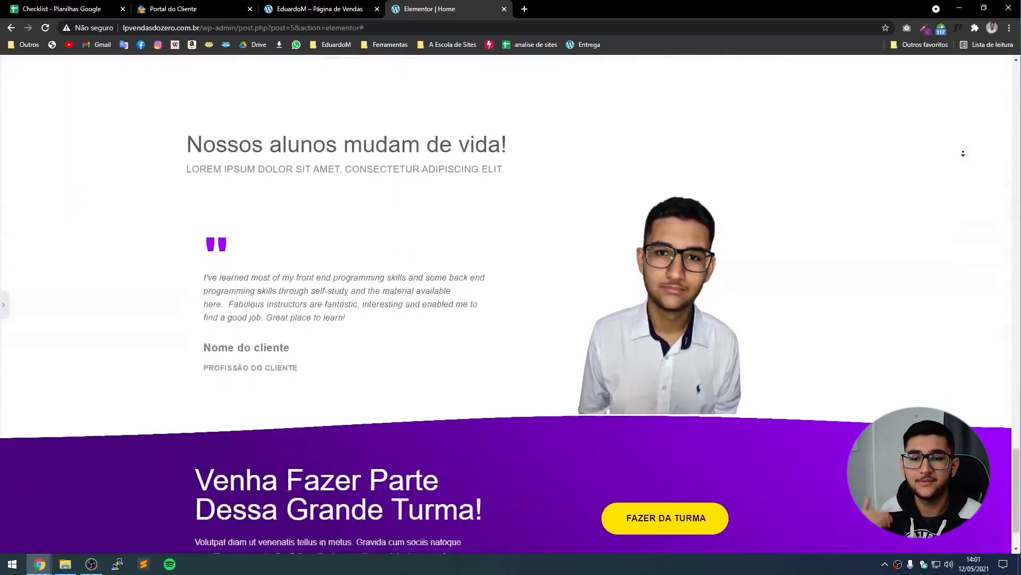
scroll(962, 154, "down", 1)
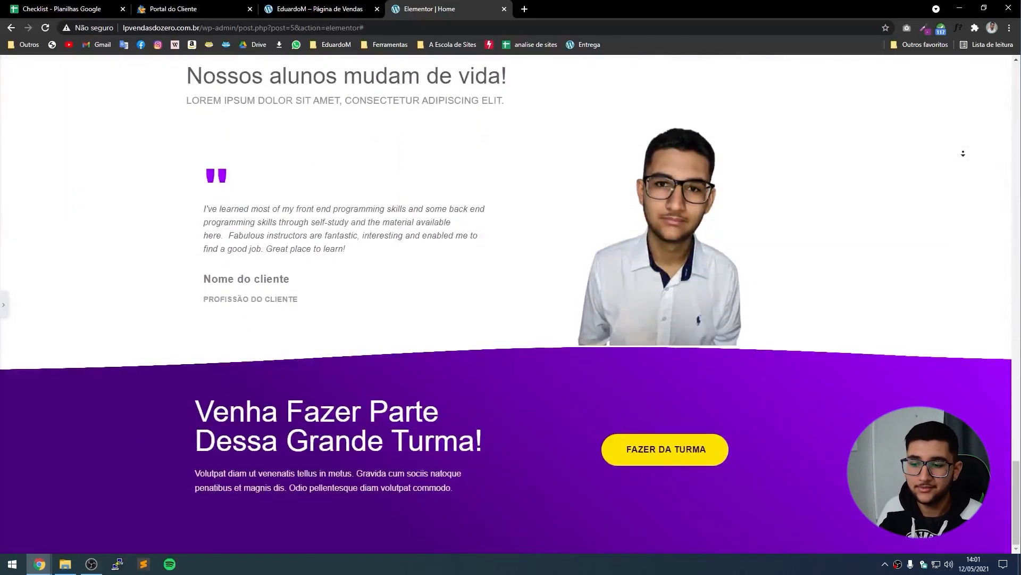
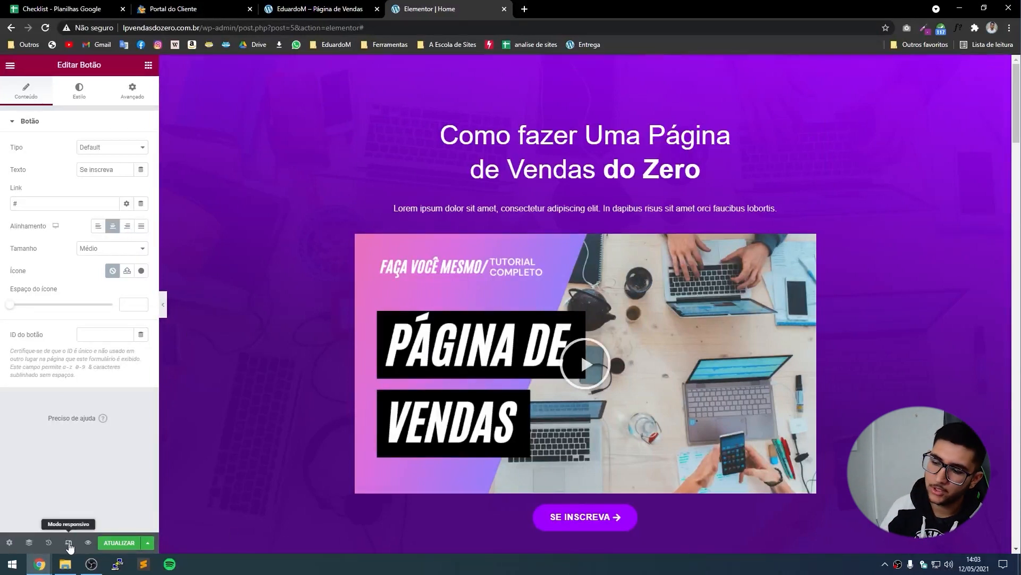
Switch the preview to tablet width and scroll to the R$ 790 Curso Completo card.
left_click(68, 543)
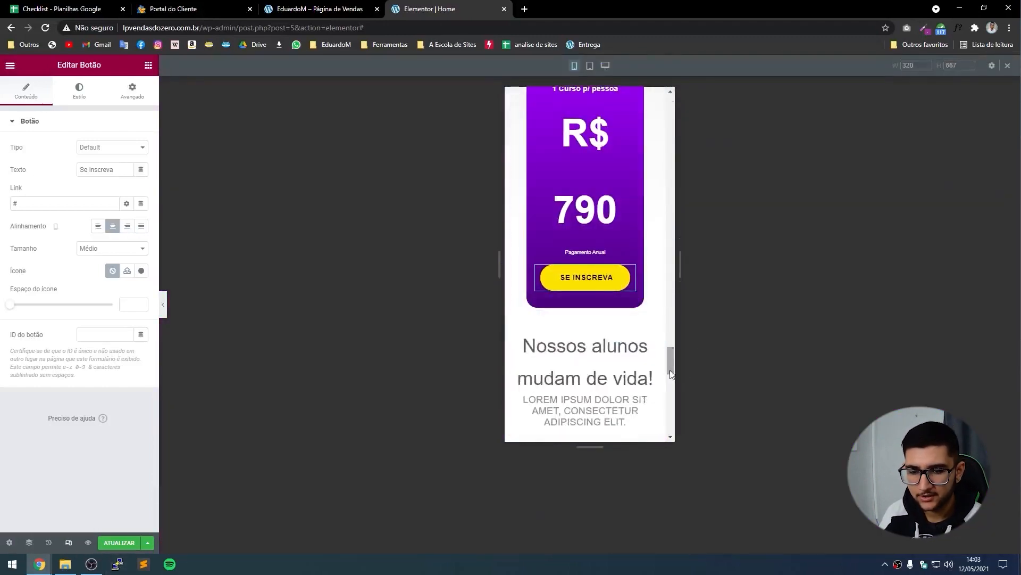
left_click_drag(670, 360, 658, 83)
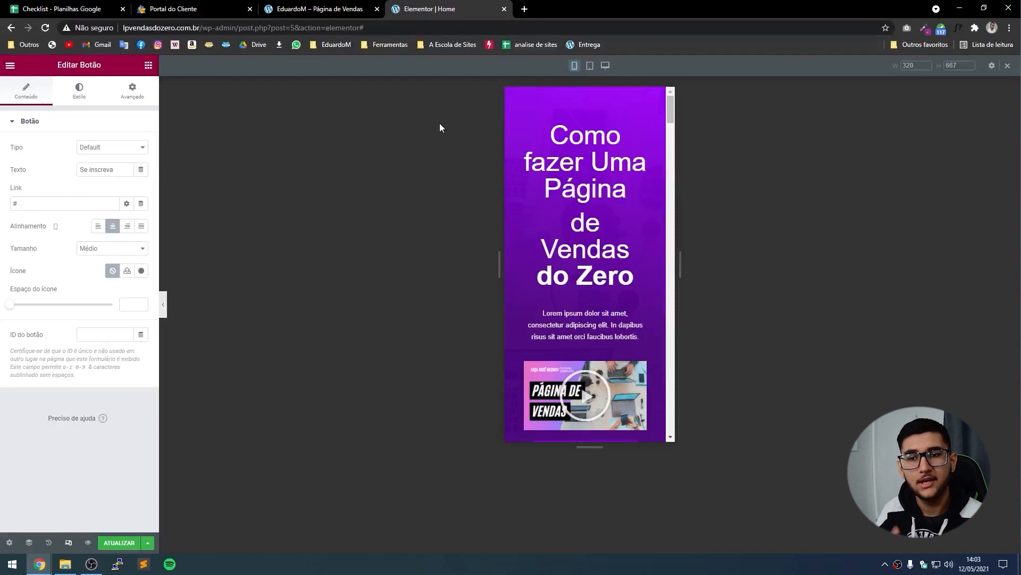
left_click(589, 66)
scroll(487, 224, "down", 15)
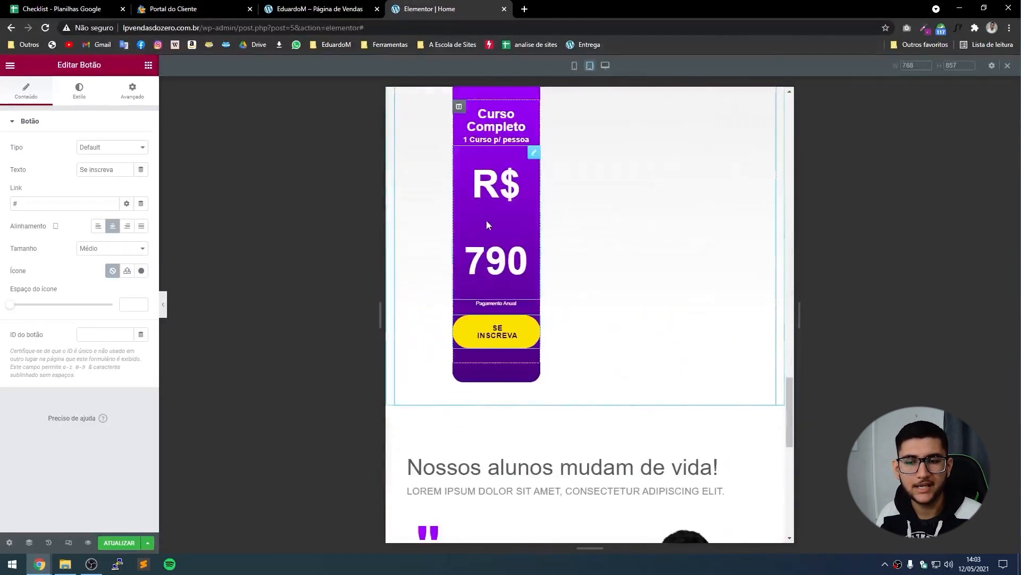
Set the hero column's width from 70 to 100 in the tablet layout.
left_click_drag(790, 409, 793, 125)
left_click(500, 186)
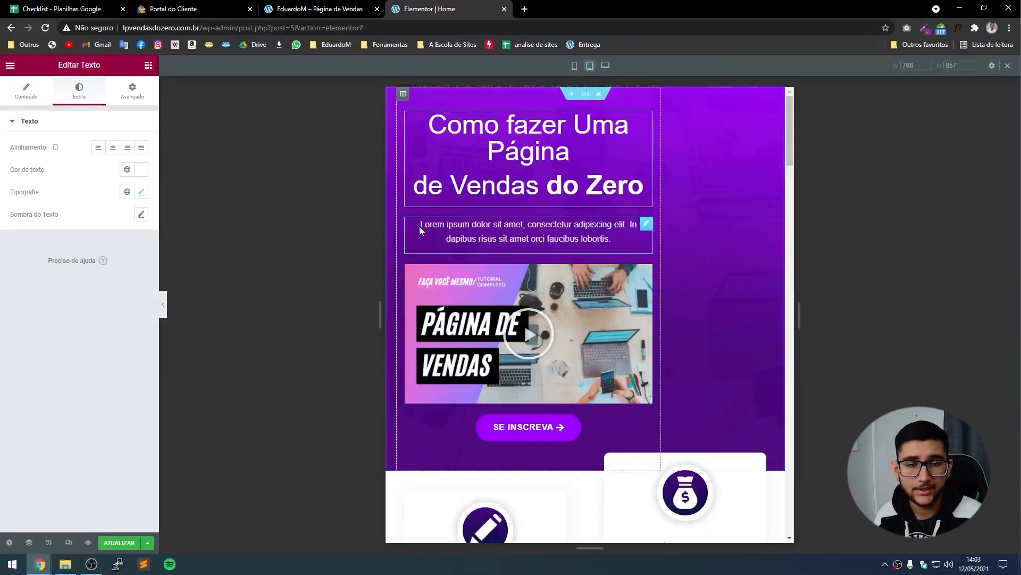
left_click(403, 95)
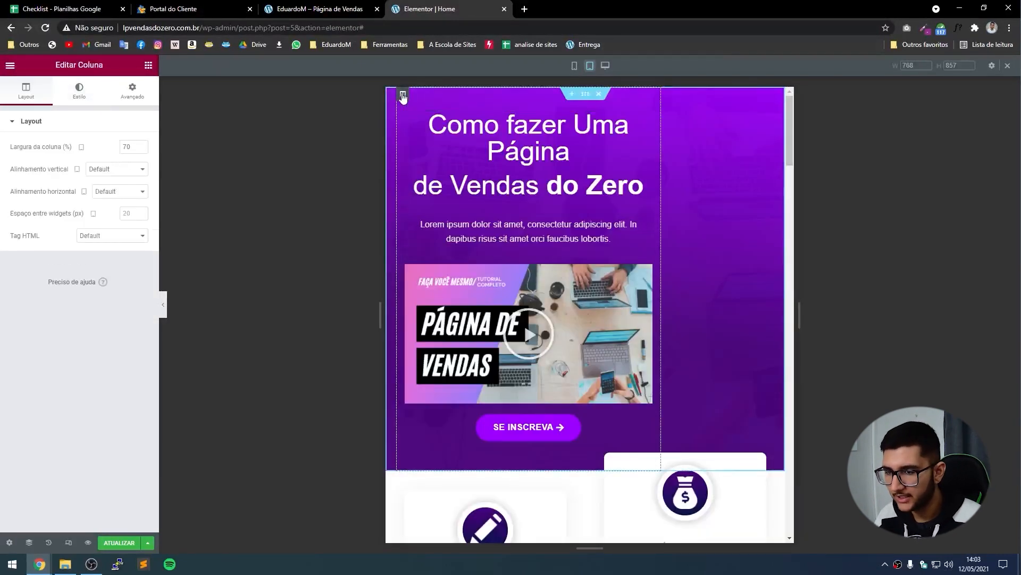
double_click(128, 144)
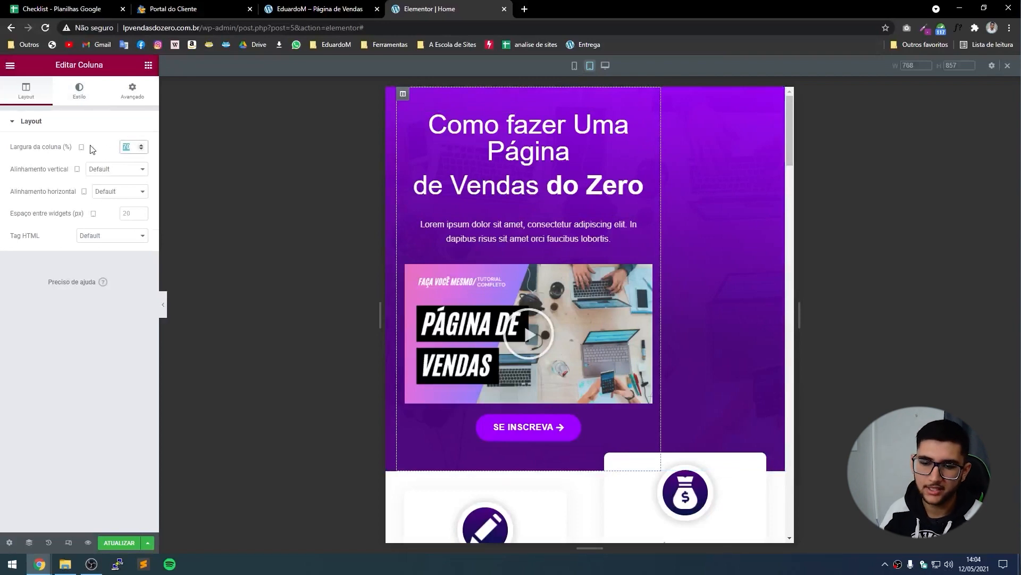
type("100")
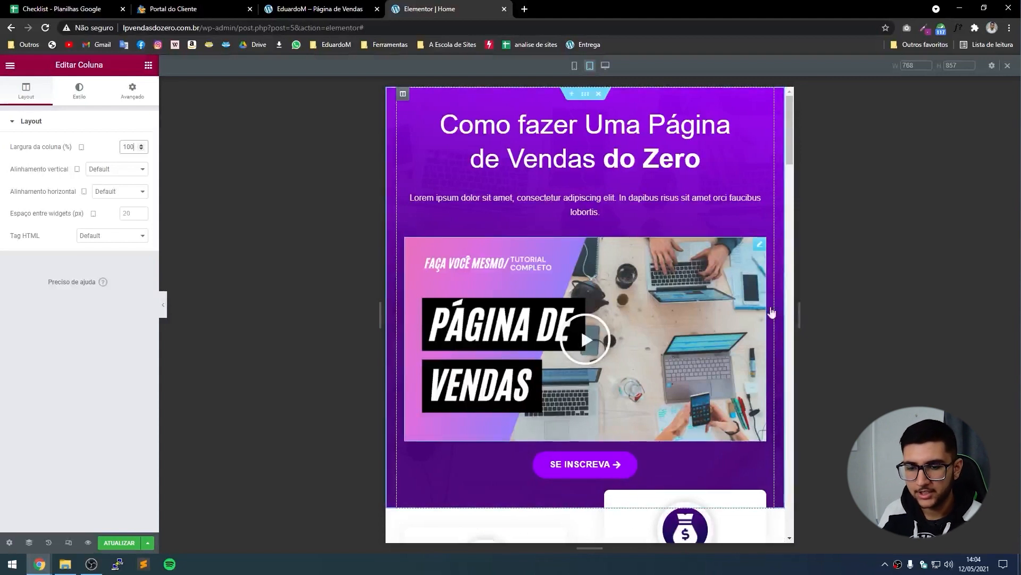
Reduce the intro paragraph's font size to 15 so it fits on one line, then preview.
left_click(541, 206)
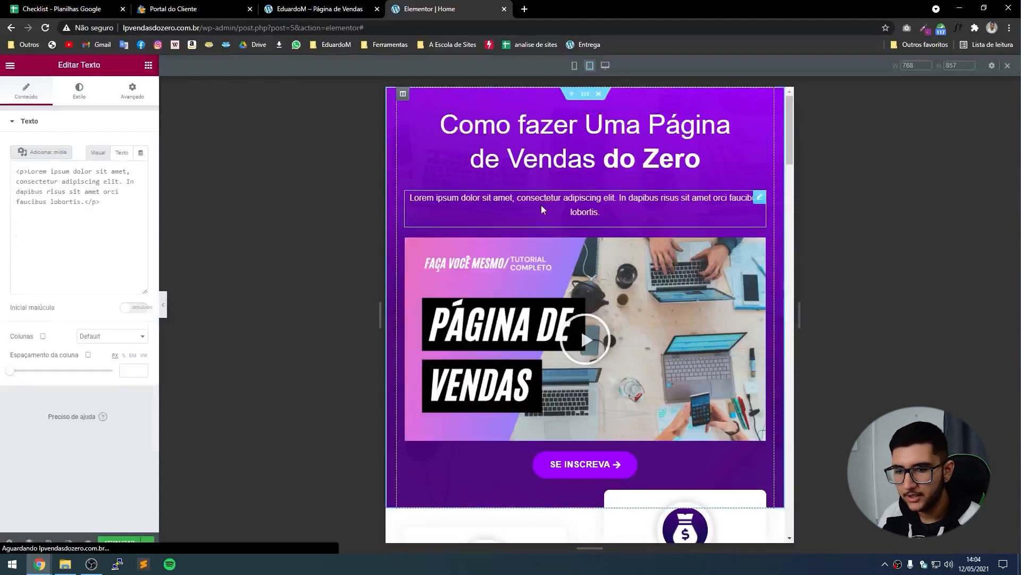
left_click(79, 90)
left_click(141, 191)
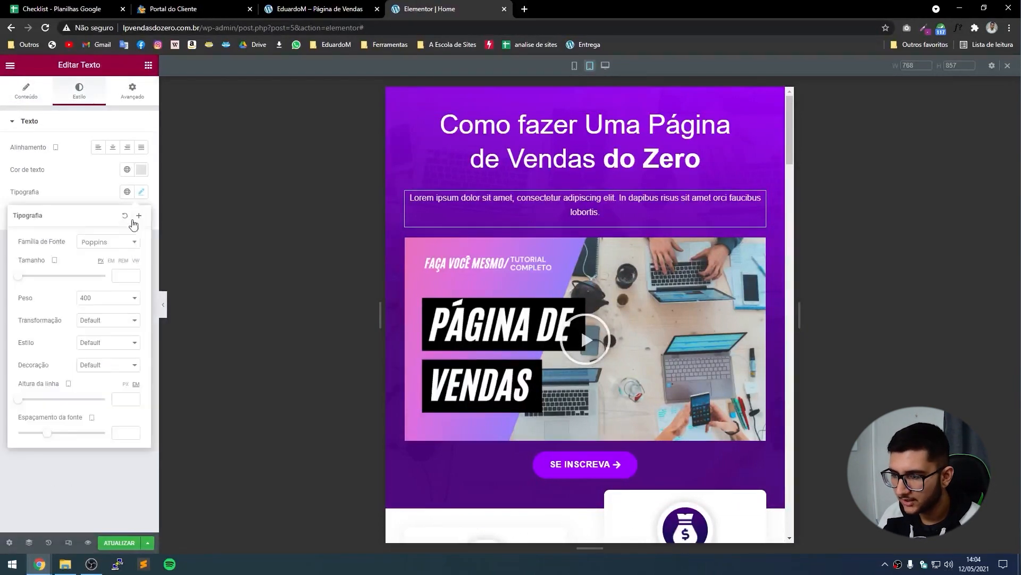
left_click(128, 276)
type("17")
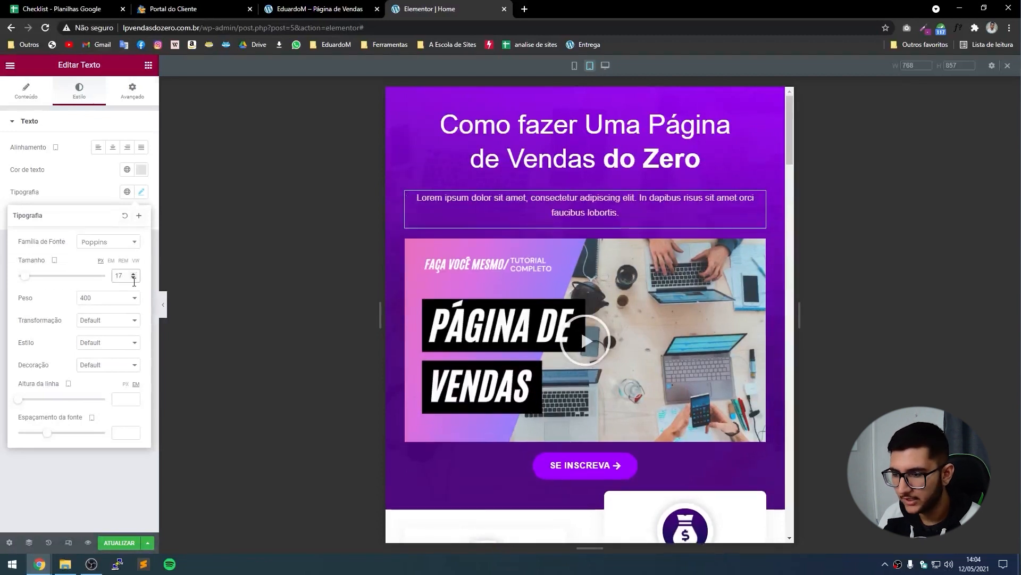
left_click(133, 279)
left_click(133, 278)
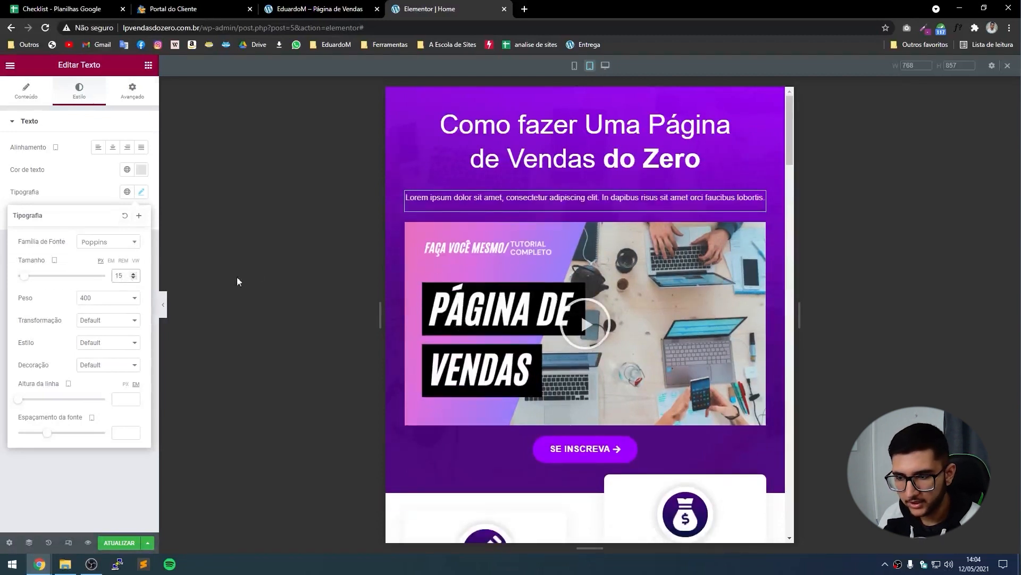
left_click(163, 305)
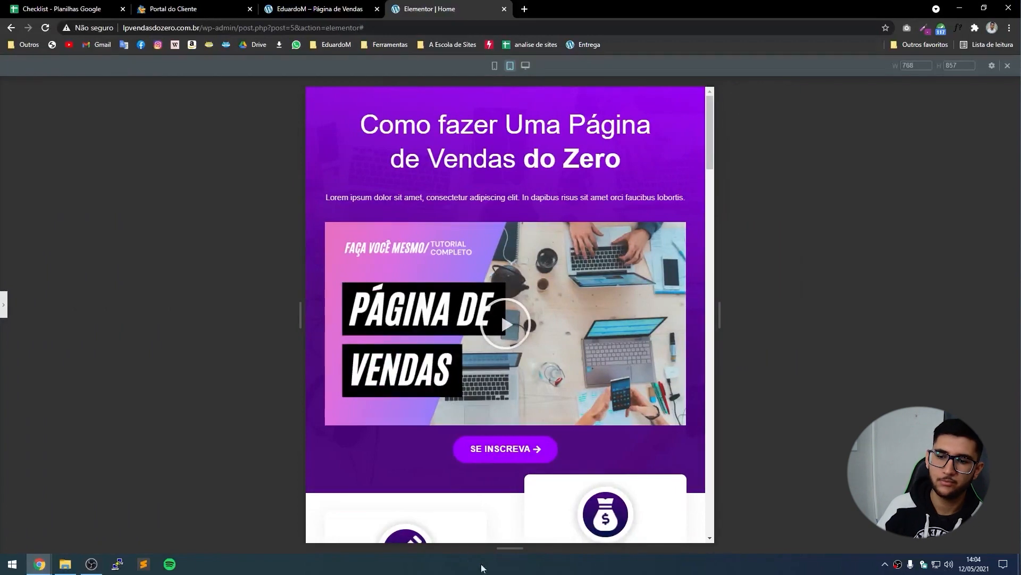
scroll(502, 311, "down", 3)
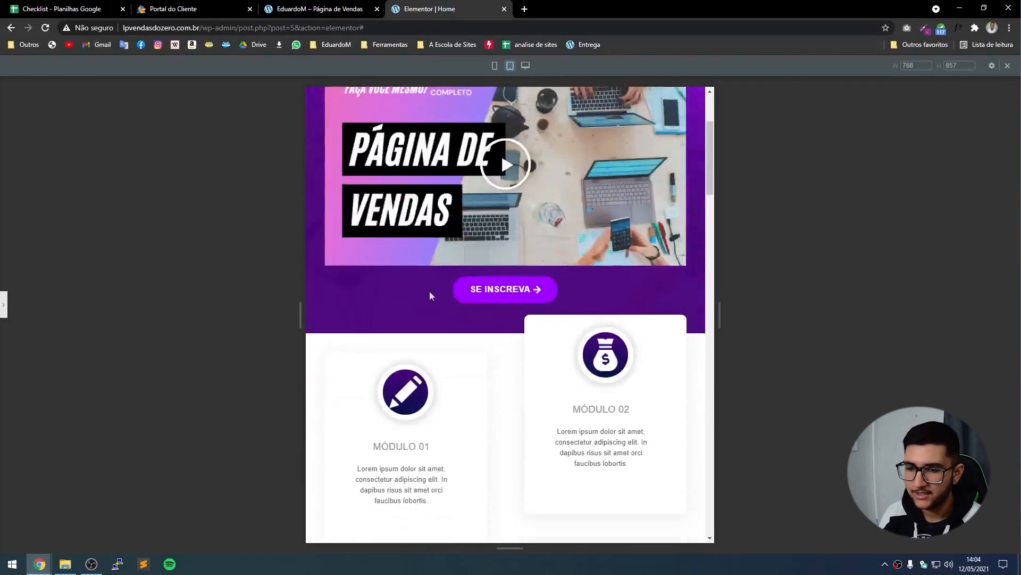
scroll(492, 269, "down", 8)
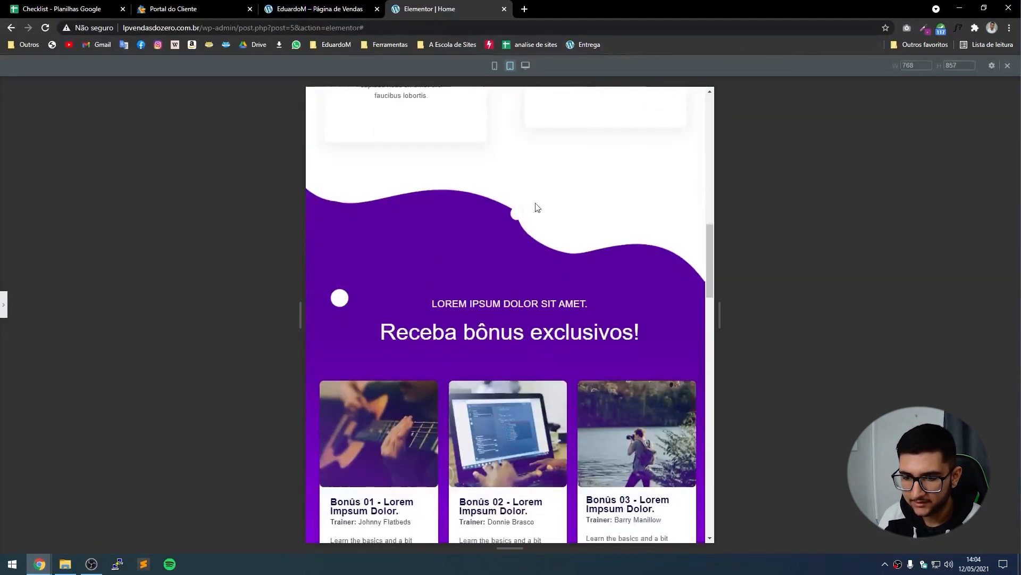
scroll(477, 189, "down", 3)
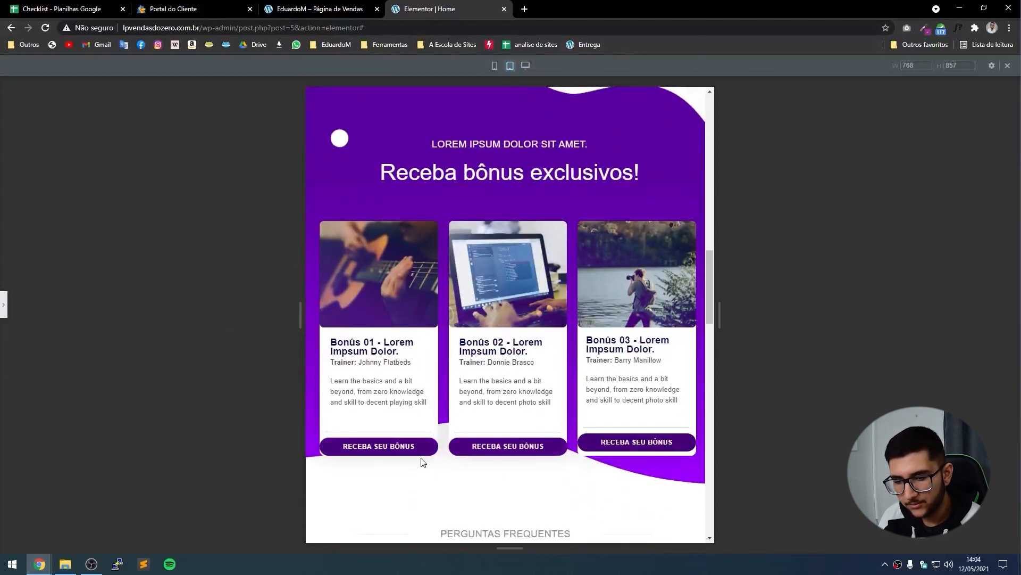
Give the first 'Receba seu bônus' button a 10 px margin on all sides.
left_click(3, 305)
left_click(476, 448)
left_click(480, 449)
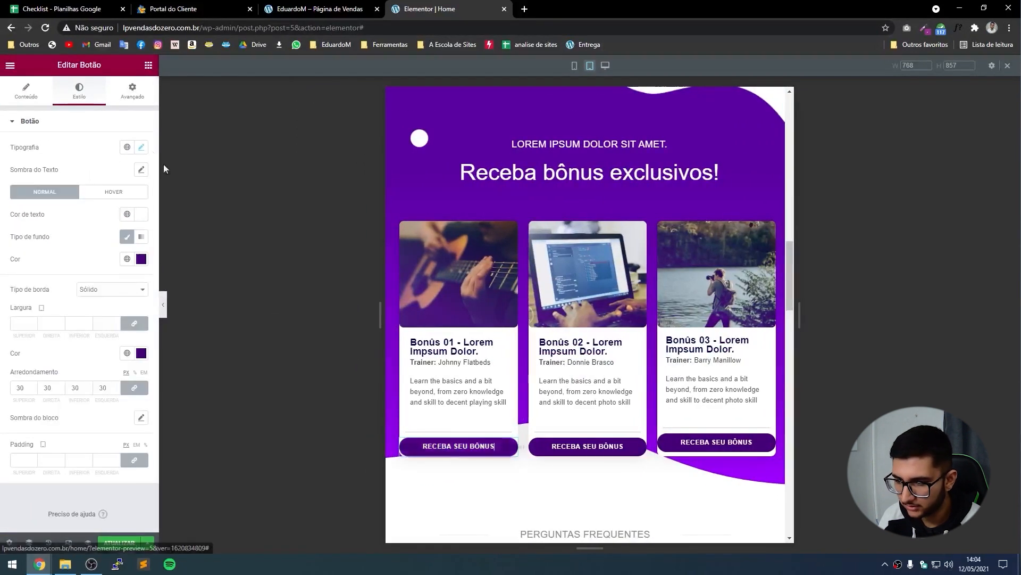
left_click(127, 91)
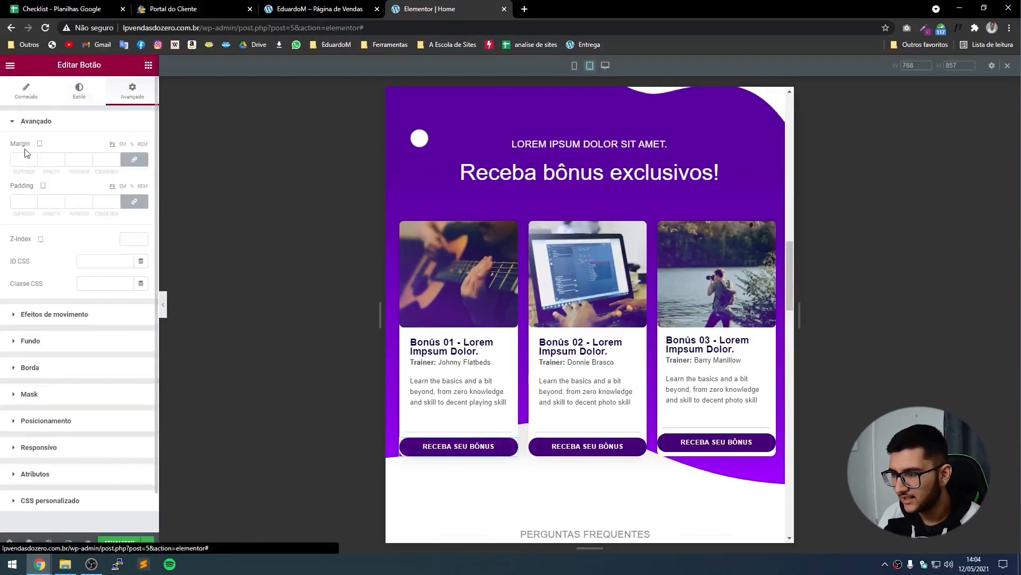
left_click(32, 157)
left_click(32, 158)
left_click(32, 157)
left_click(32, 157)
left_click(32, 157)
left_click(32, 158)
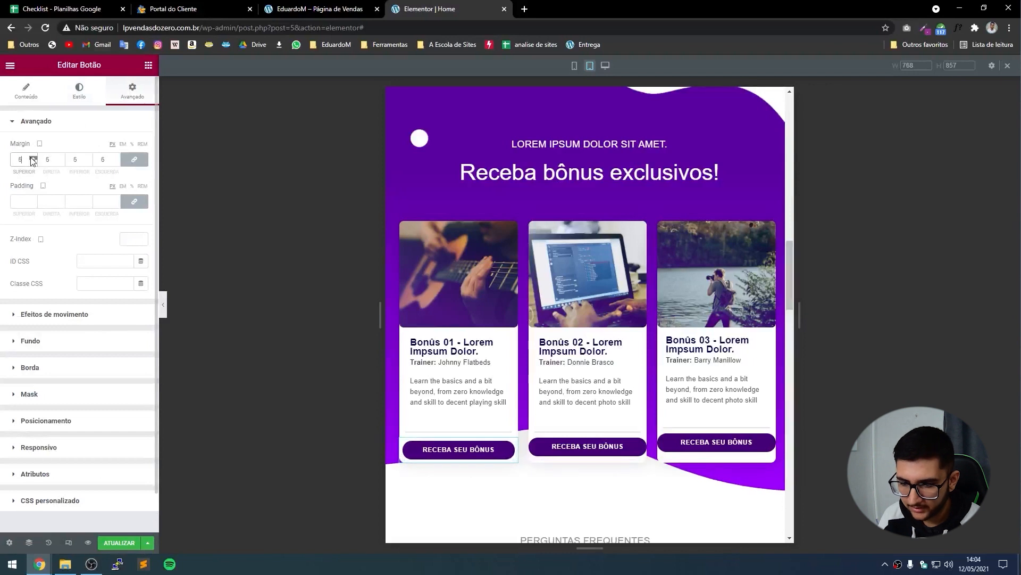
left_click(32, 157)
left_click(32, 158)
left_click(32, 157)
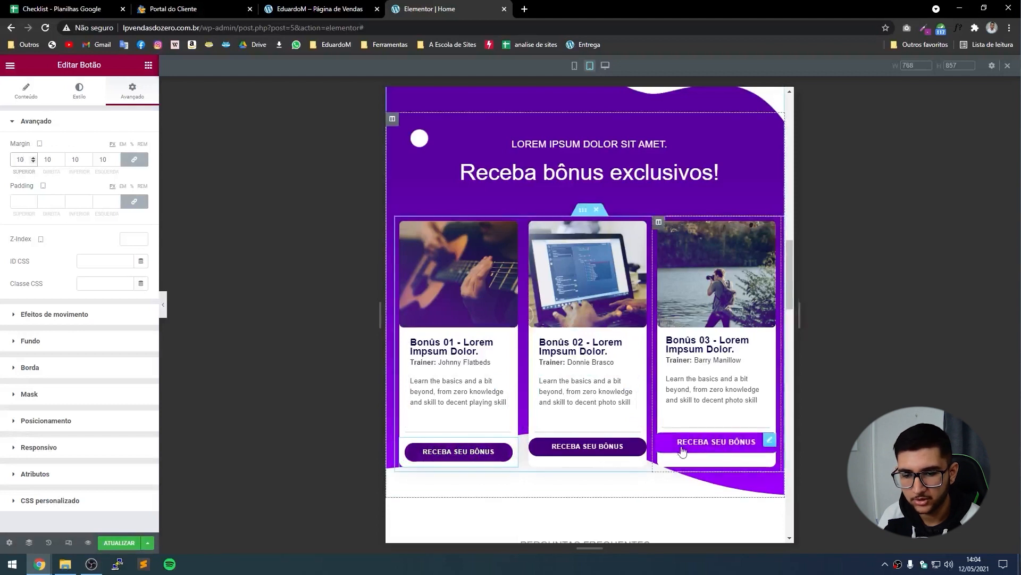
Copy that button and paste its style onto the second and third bonus buttons.
right_click(448, 452)
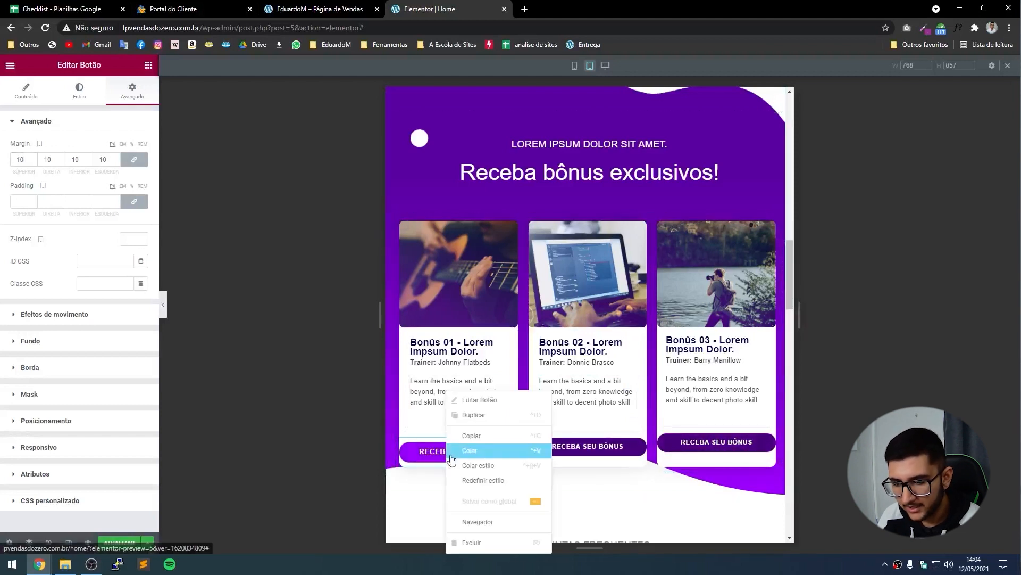
left_click(470, 437)
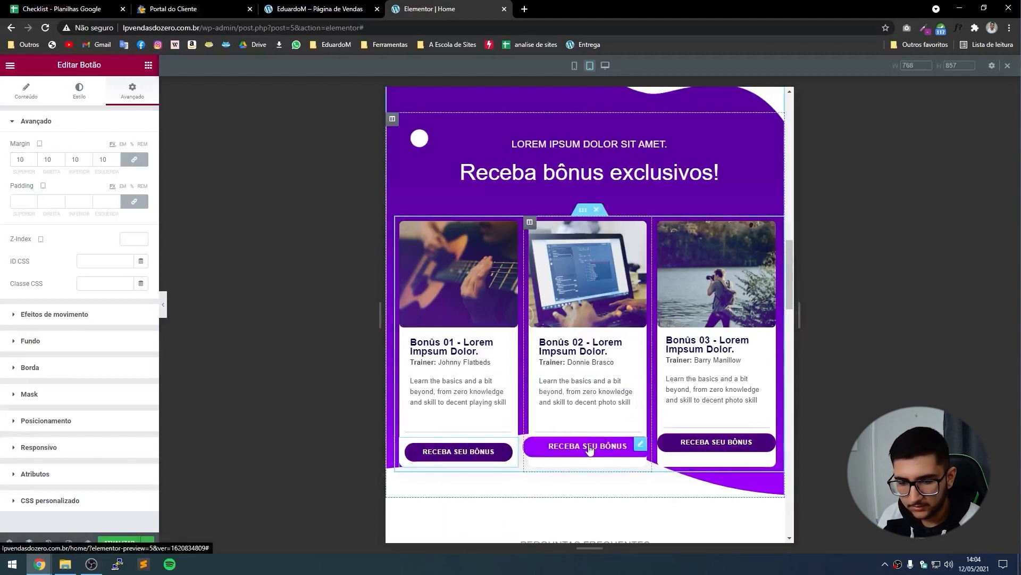
right_click(579, 448)
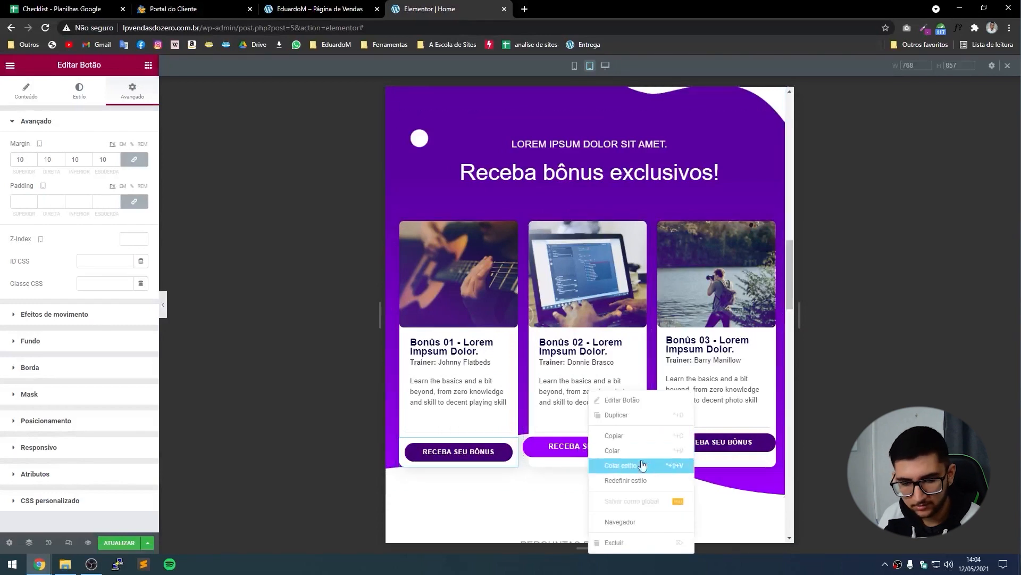
left_click(656, 471)
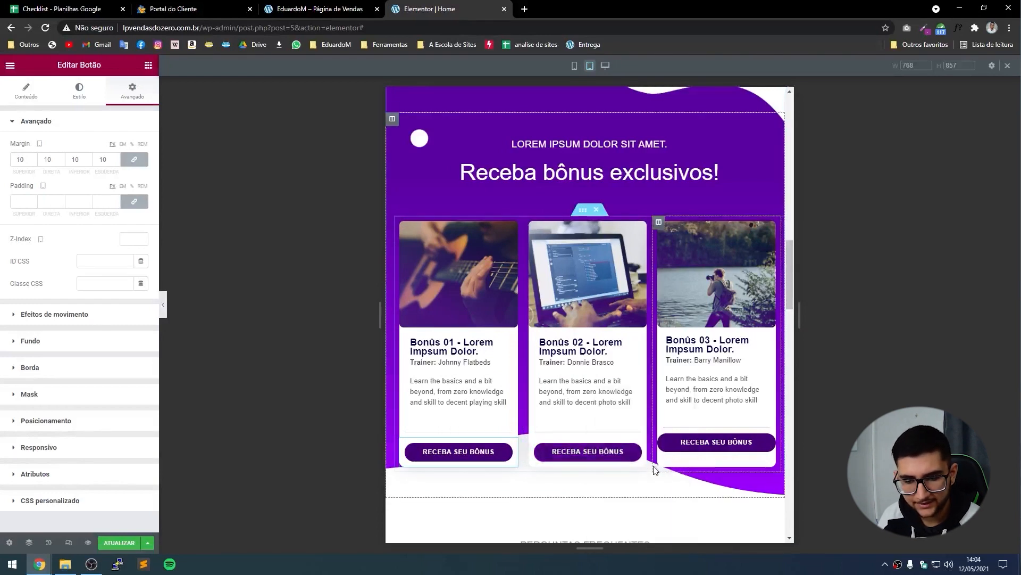
right_click(712, 449)
left_click(733, 466)
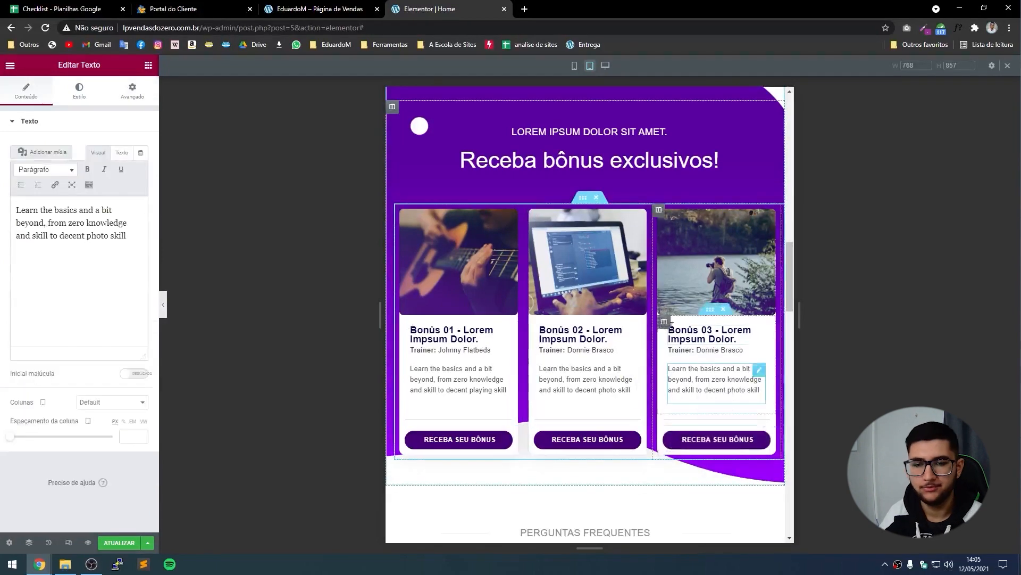
Set the FAQ accordion question titles to a 15 px font size.
scroll(671, 324, "down", 4)
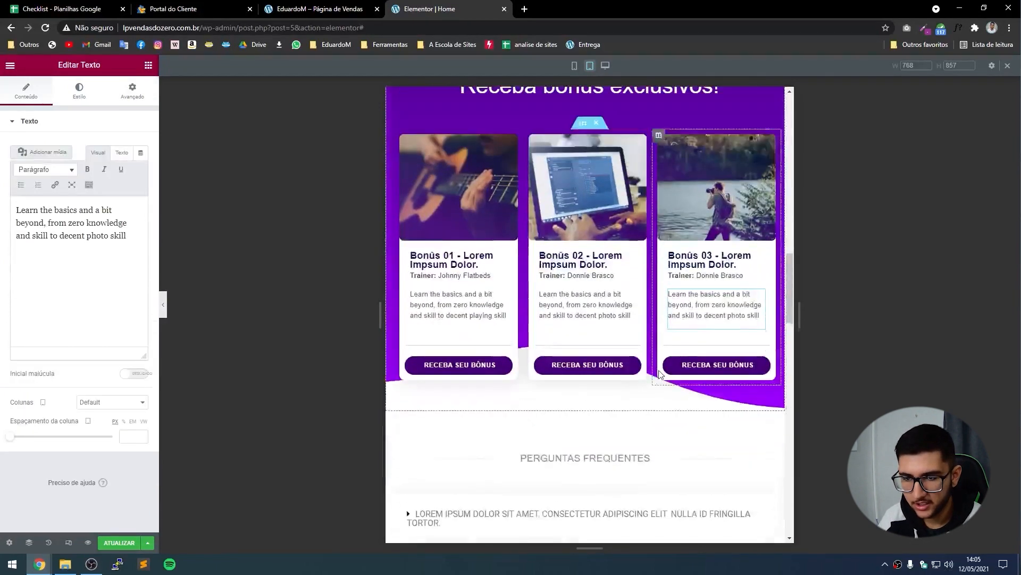
scroll(551, 276, "down", 3)
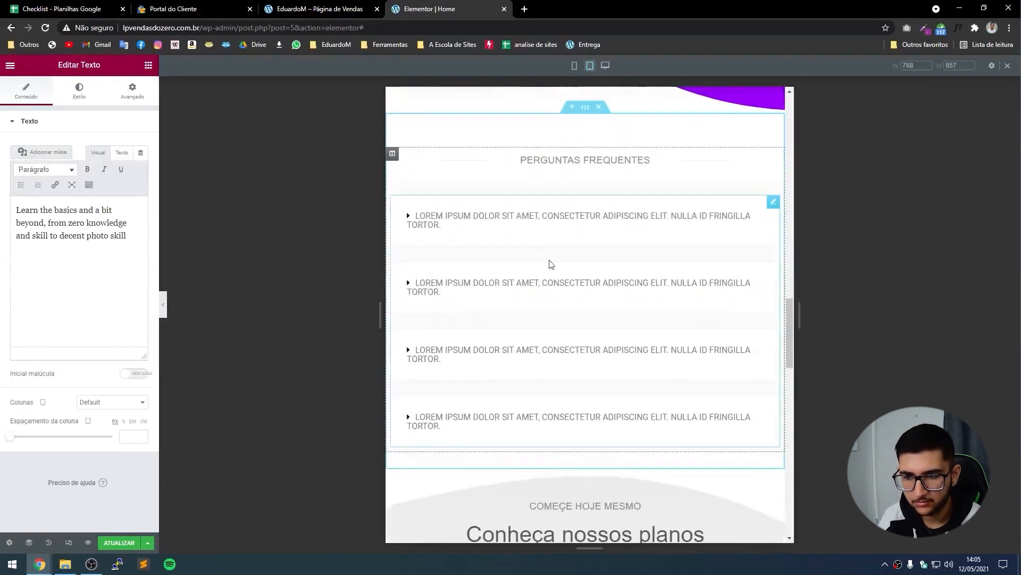
left_click(534, 226)
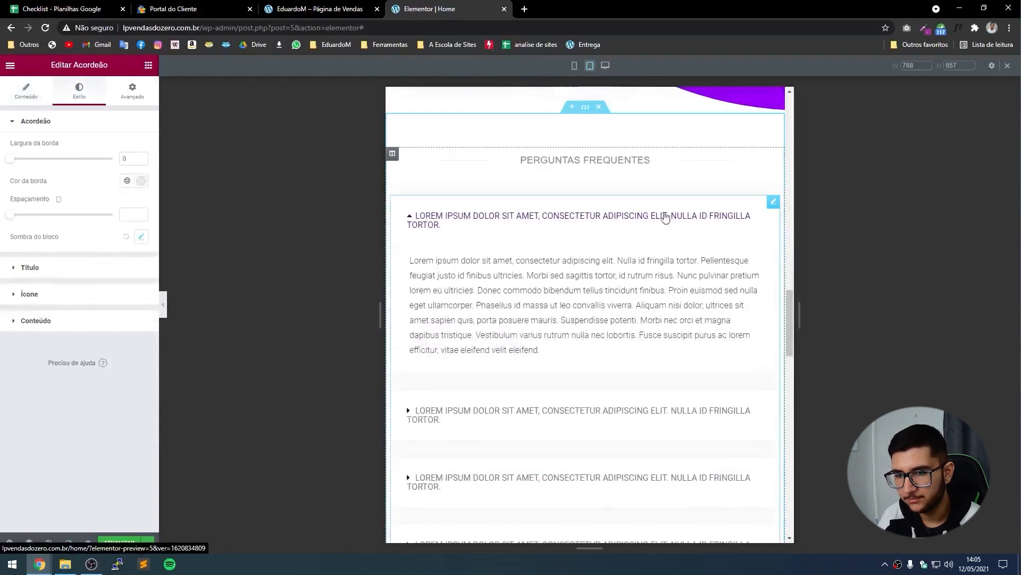
left_click(49, 266)
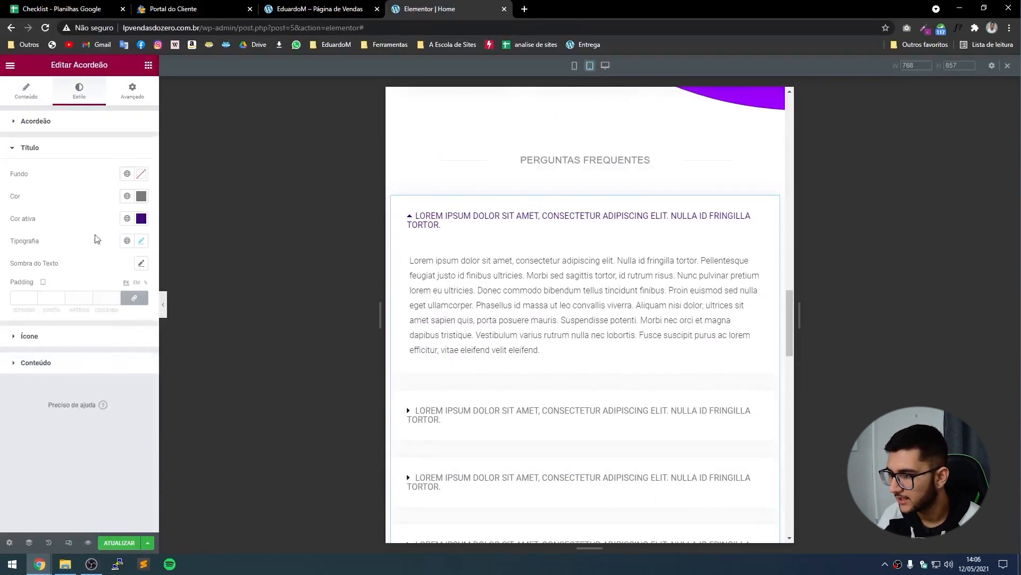
left_click(141, 240)
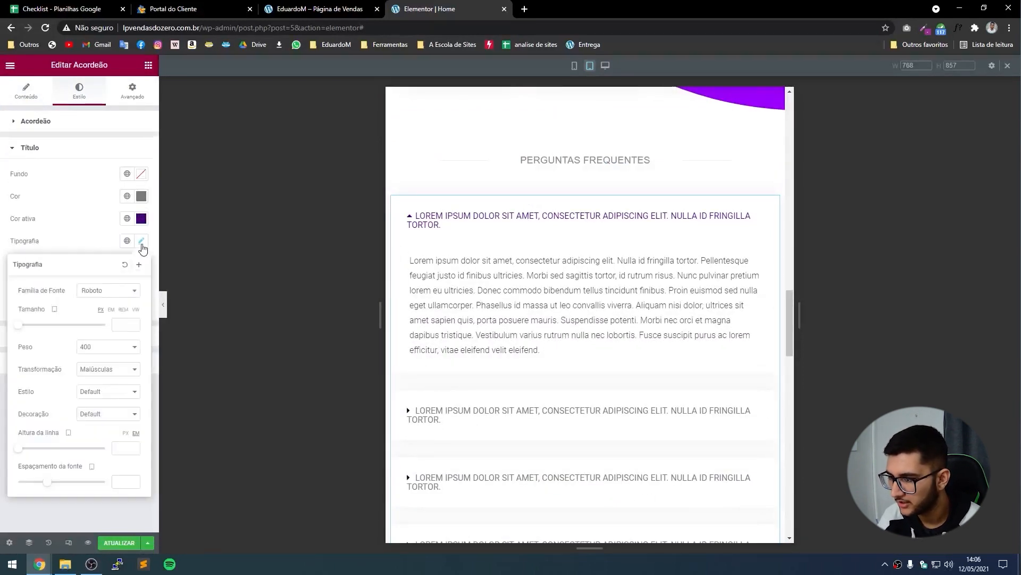
left_click(133, 326)
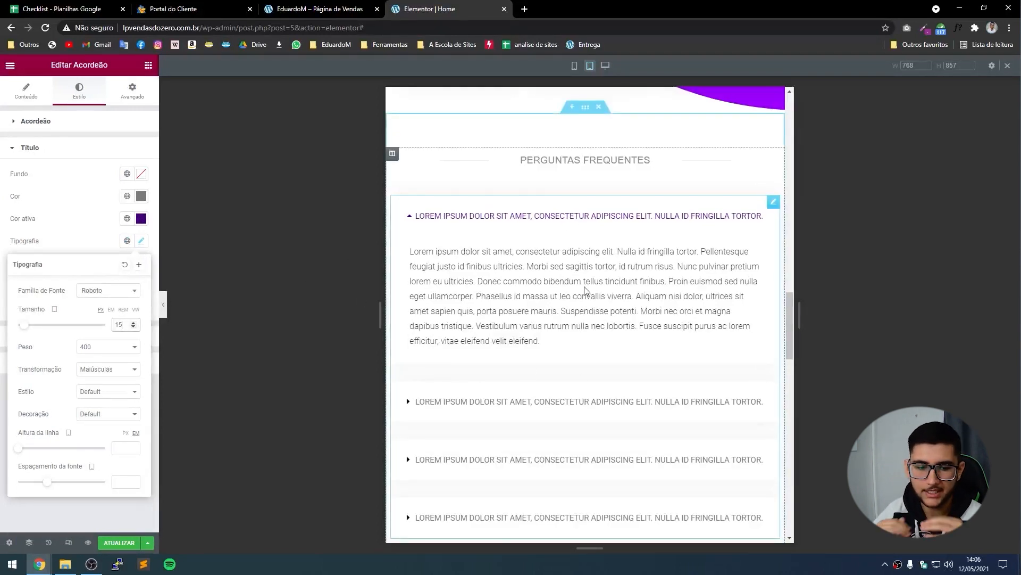
left_click(560, 242)
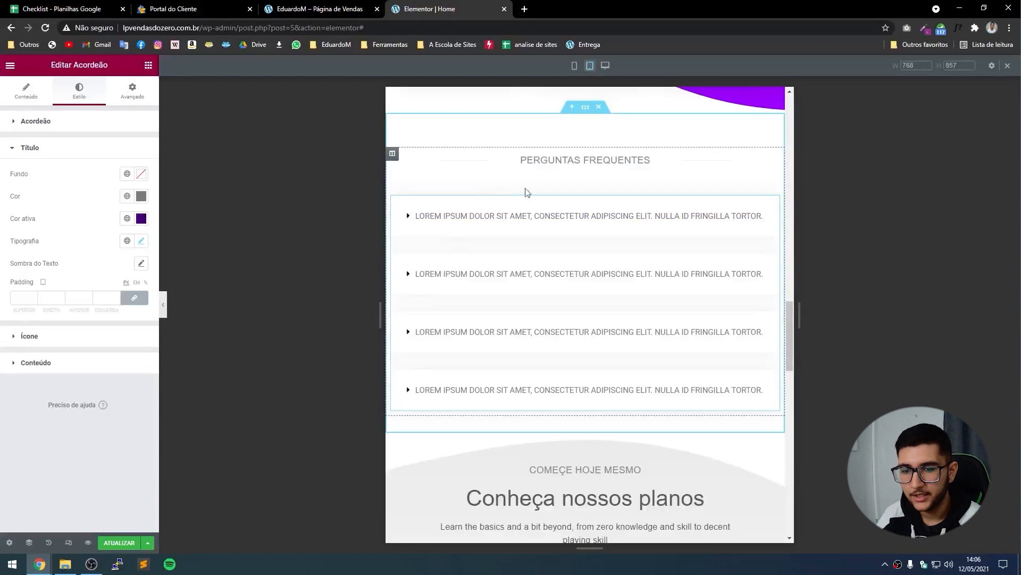
scroll(502, 241, "down", 5)
Set the R$ 790 price card's column width to 100.
scroll(494, 197, "down", 3)
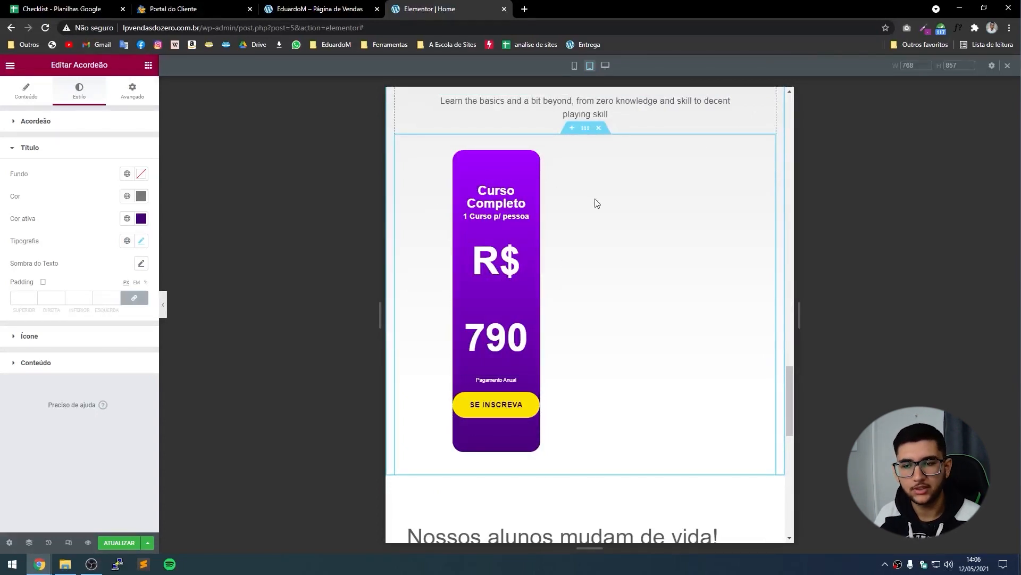
left_click(458, 182)
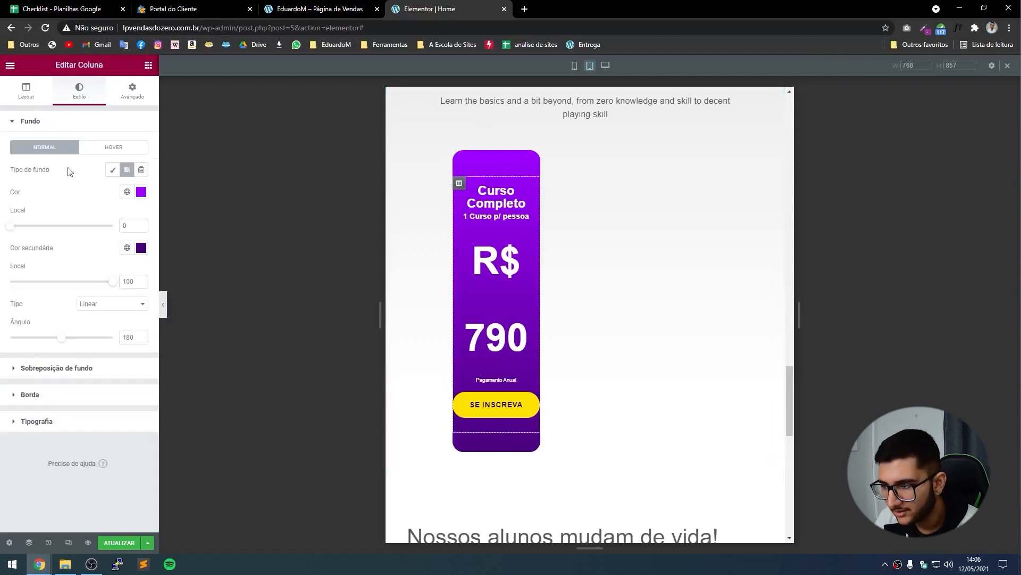
left_click(24, 94)
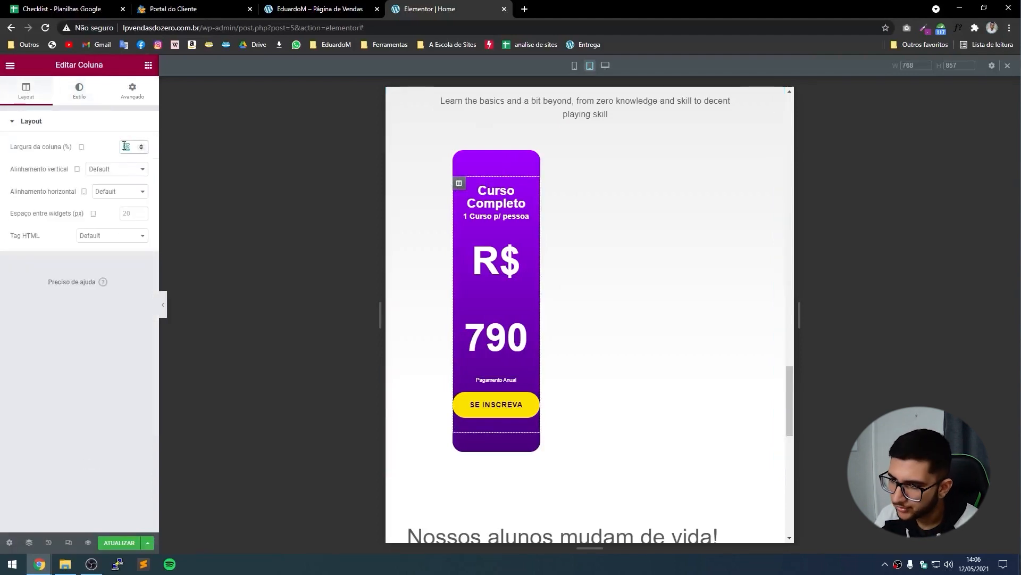
type("100")
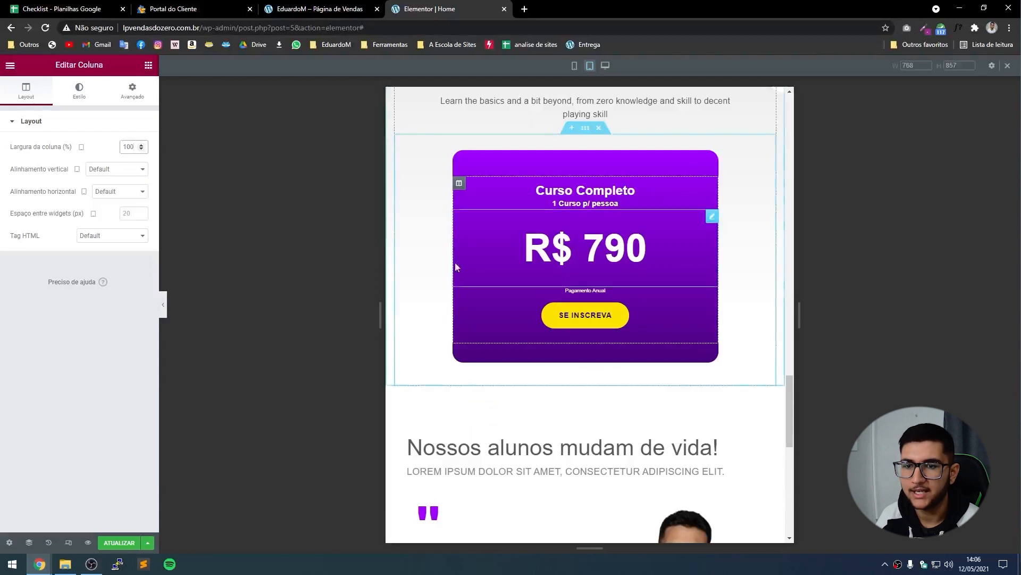
scroll(456, 266, "up", 2)
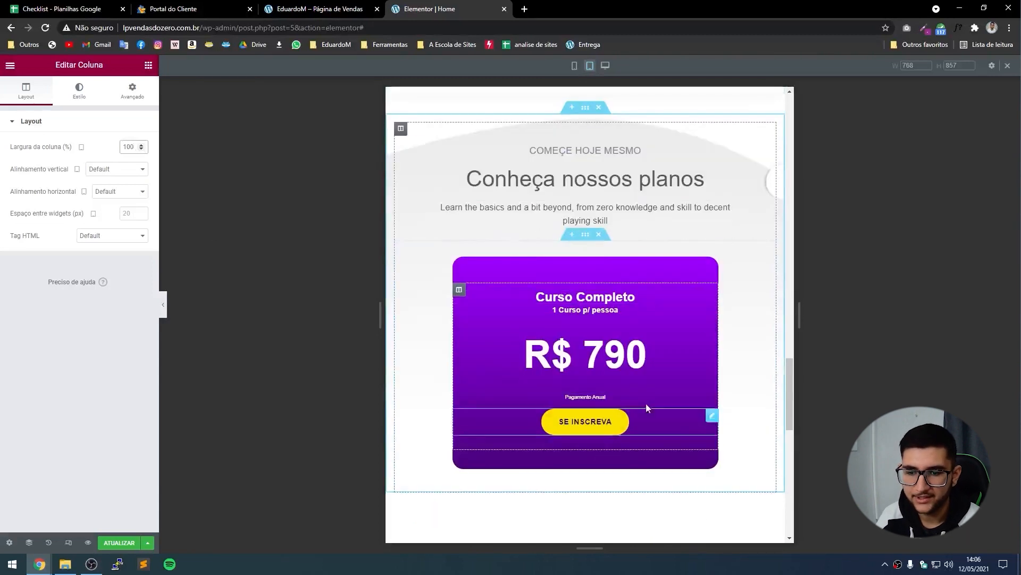
Enlarge the 'Pagamento Anual' label to 1 REM and preview the card.
left_click(568, 403)
left_click(79, 90)
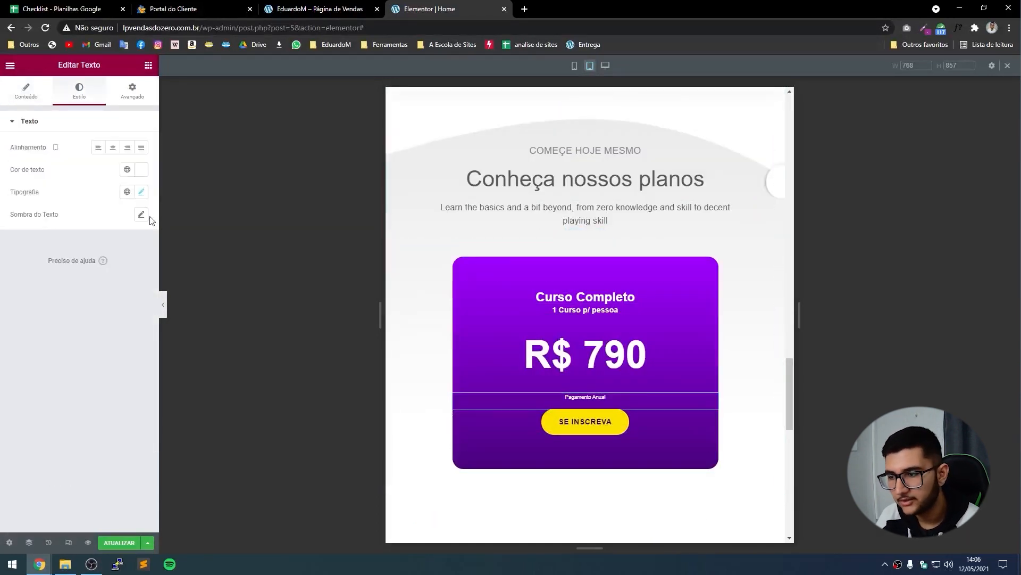
left_click(141, 192)
left_click(134, 274)
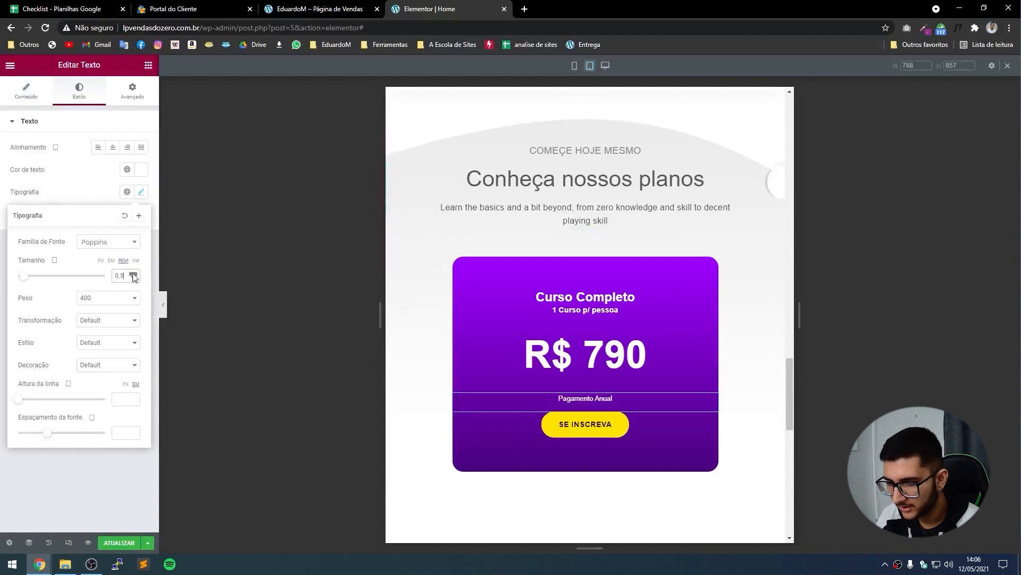
left_click(133, 274)
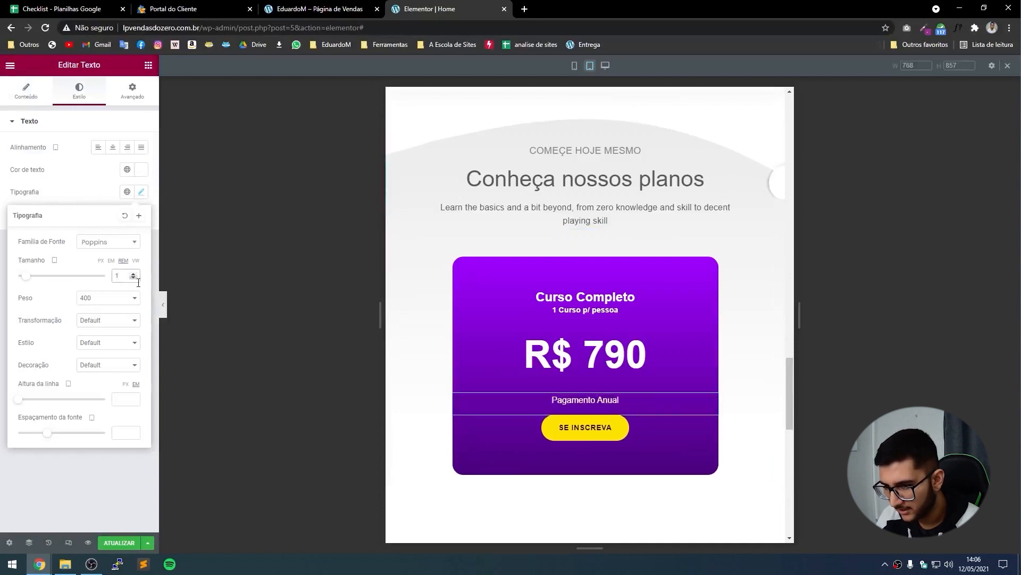
left_click(164, 304)
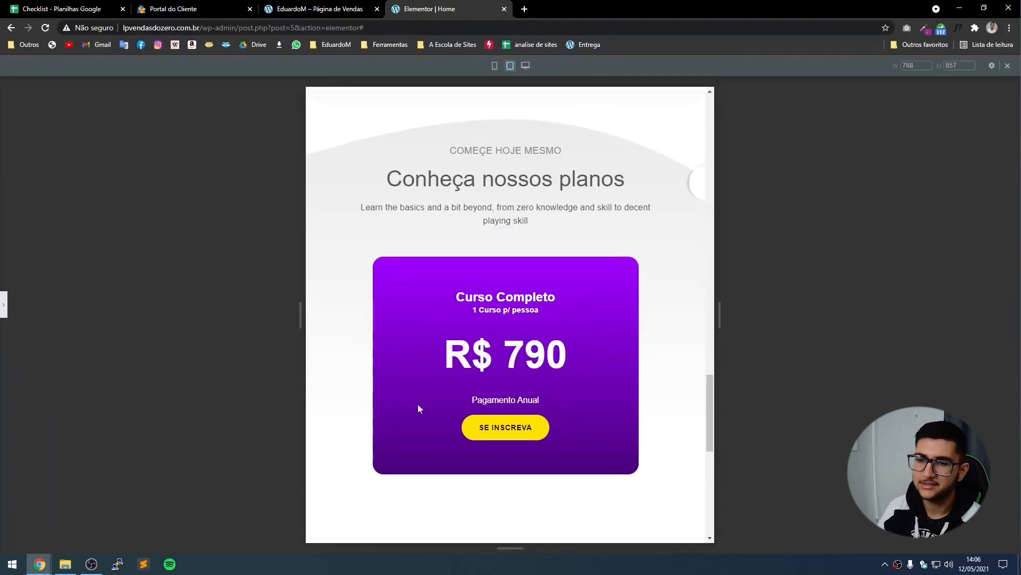
scroll(374, 378, "down", 7)
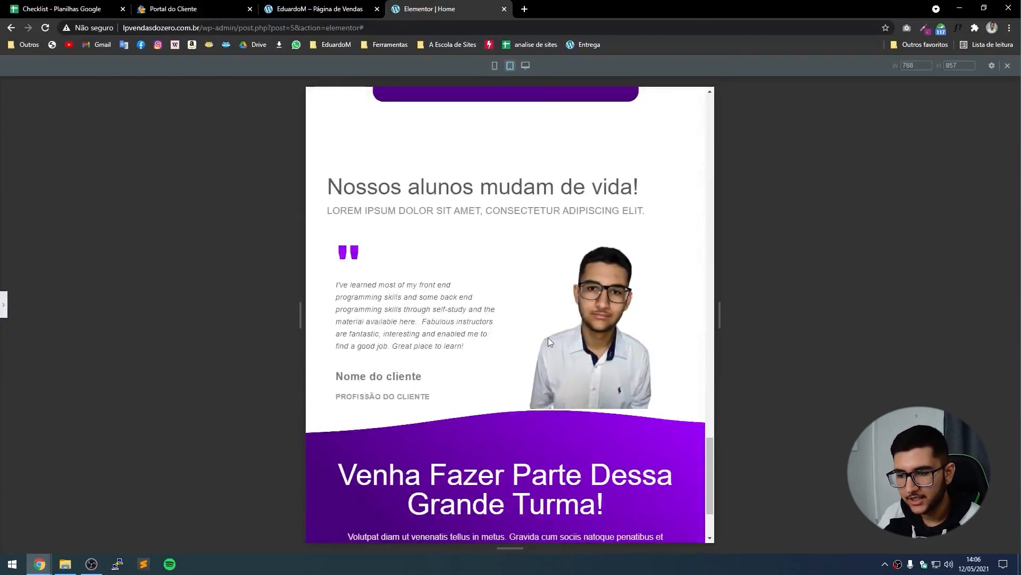
scroll(421, 275, "down", 2)
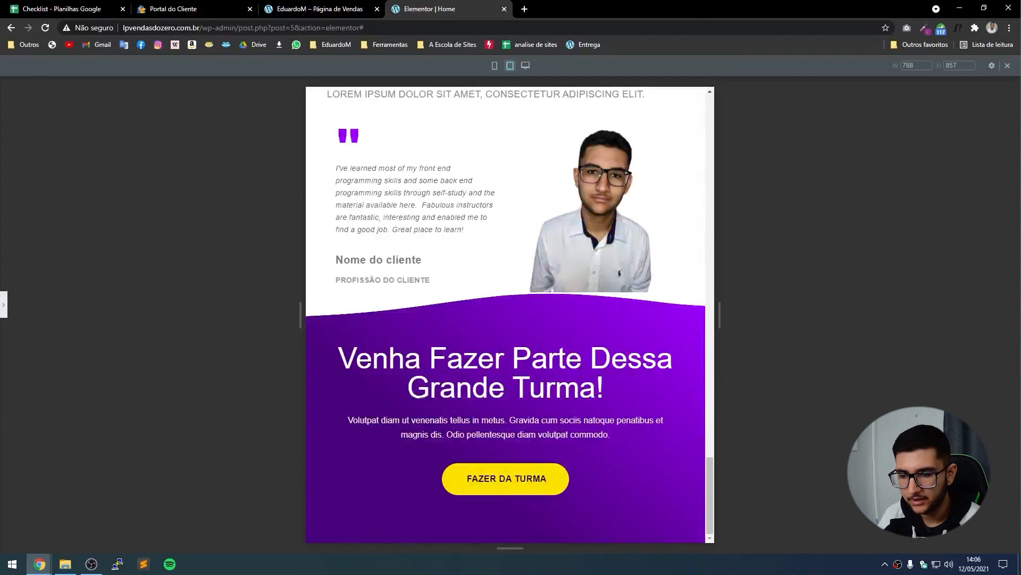
left_click(3, 304)
left_click(446, 387)
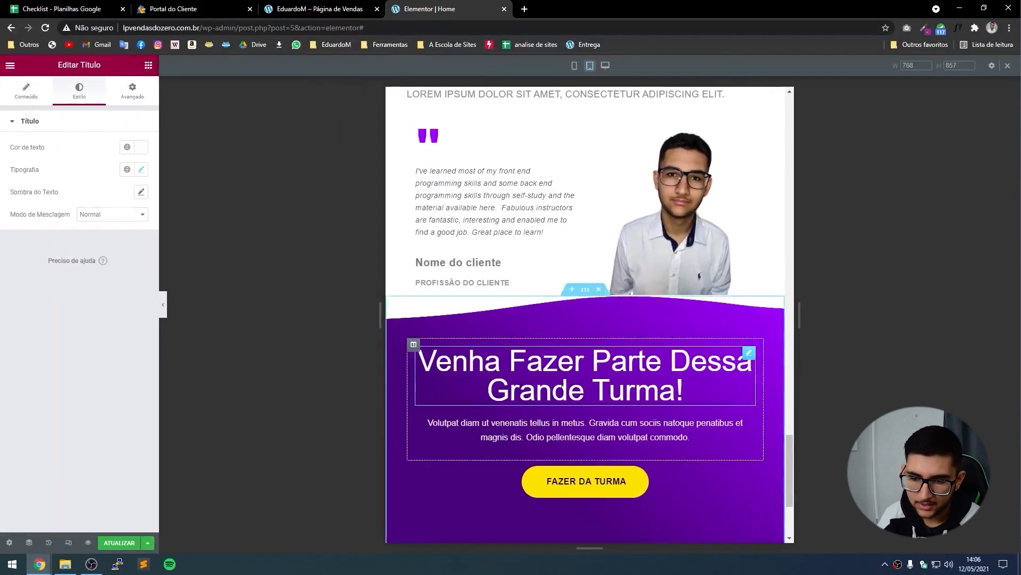
Set the 'Venha Fazer Parte Dessa Grande Turma!' heading size to 34 px and preview.
left_click(140, 169)
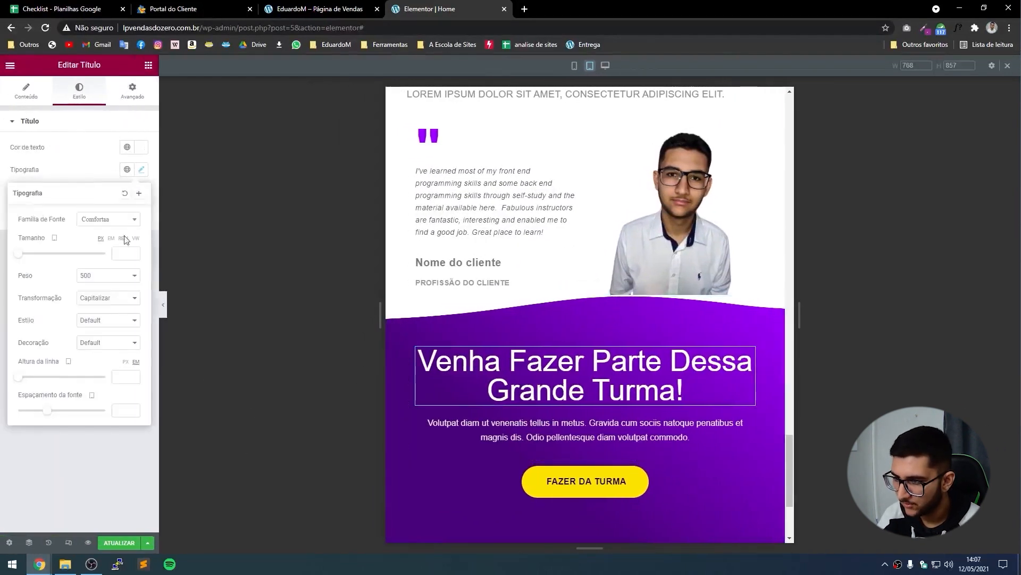
type("34")
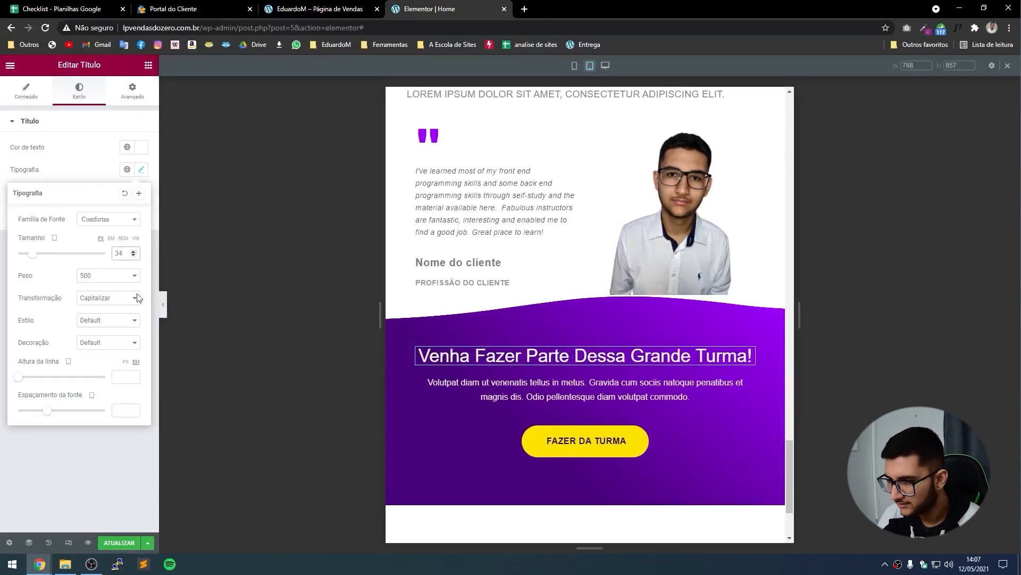
left_click(162, 305)
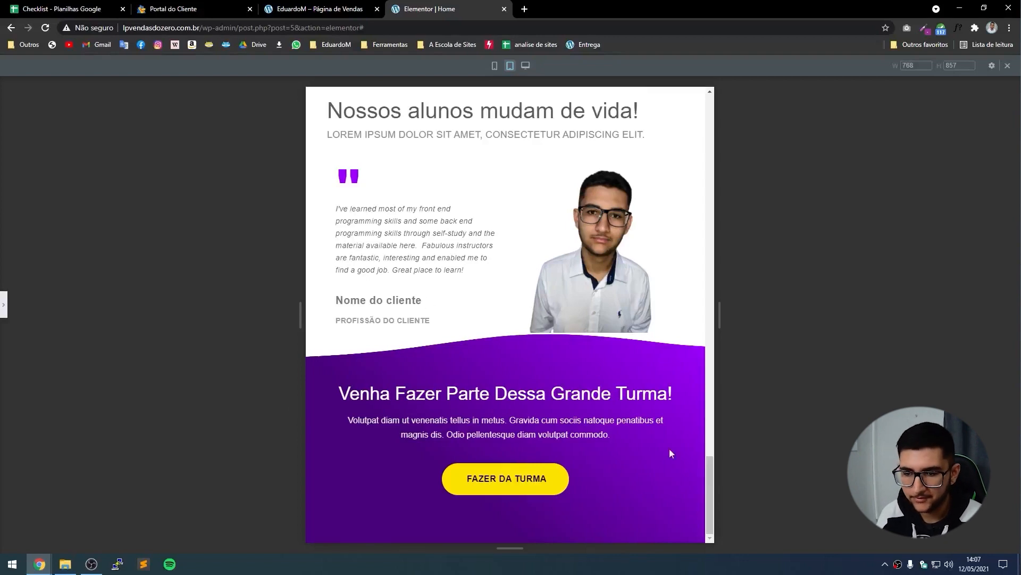
Scroll back to the top and select the 'Como fazer Uma Página de Vendas do Zero' heading.
scroll(502, 419, "up", 15)
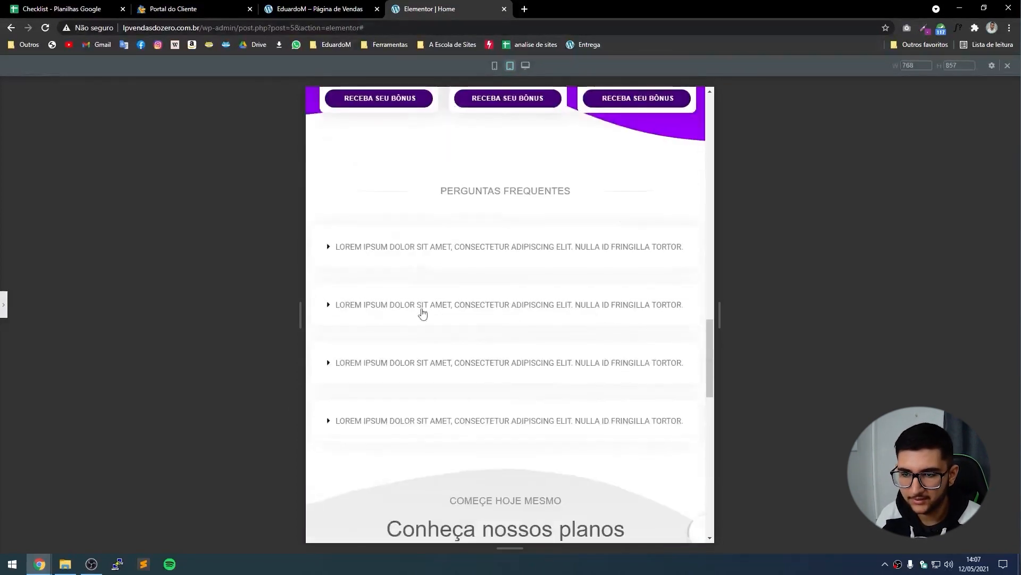
scroll(590, 268, "up", 15)
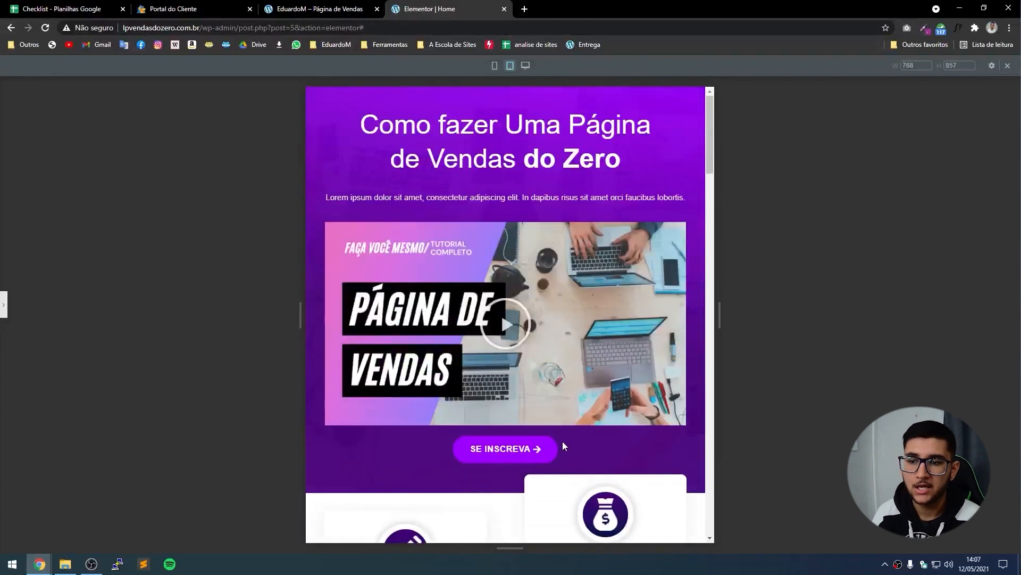
left_click(2, 306)
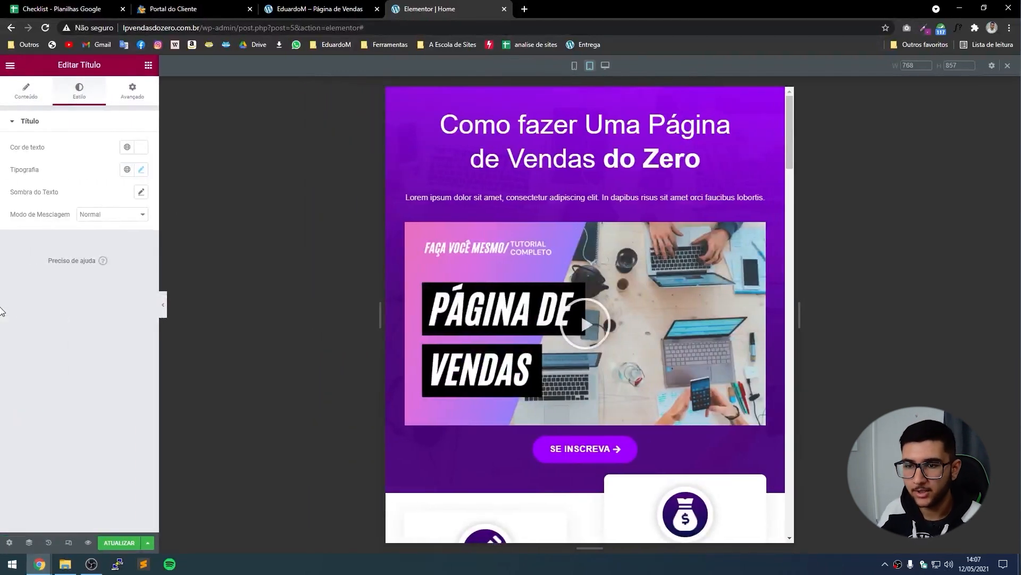
left_click(475, 147)
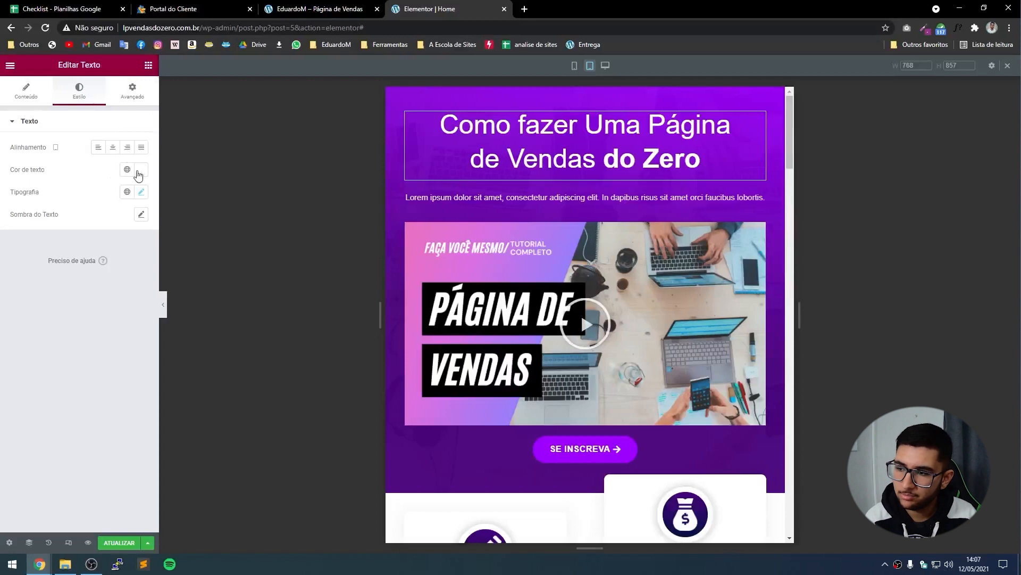
Try #FF0000 red on the hero heading in desktop and tablet views, then restore white.
left_click(141, 170)
left_click(140, 212)
left_click_drag(144, 200, 145, 202)
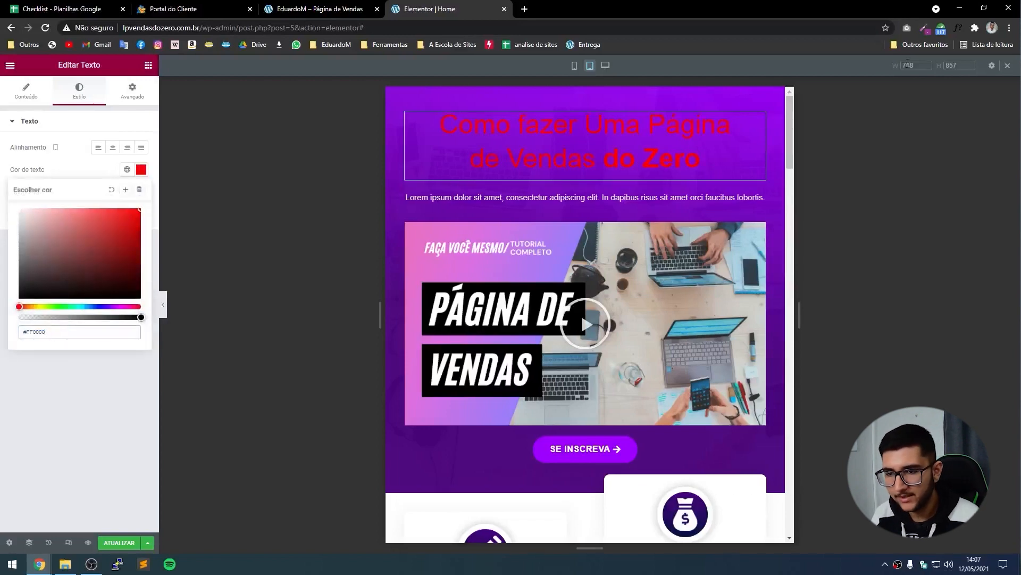
left_click(610, 69)
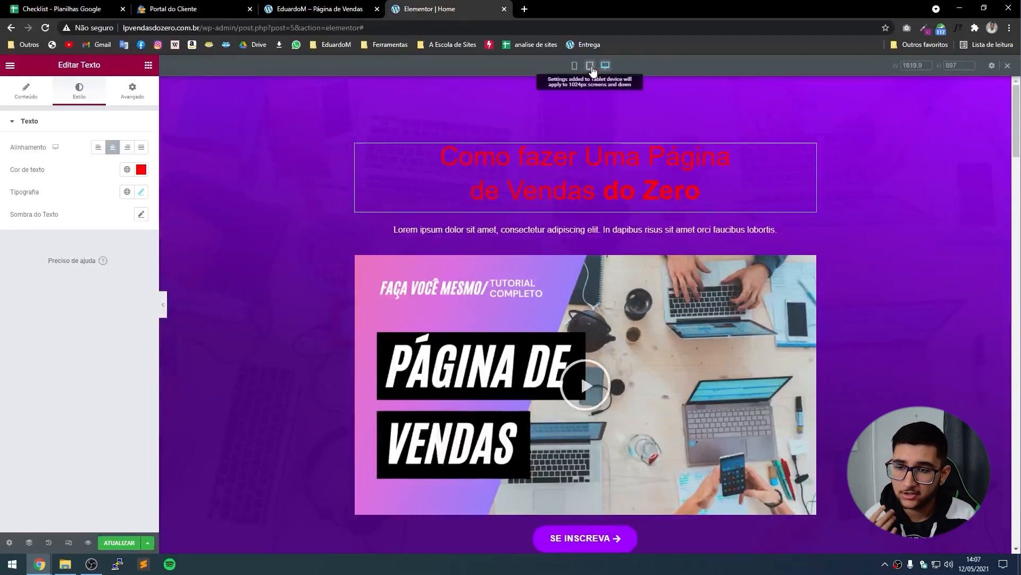
left_click(590, 68)
left_click(146, 171)
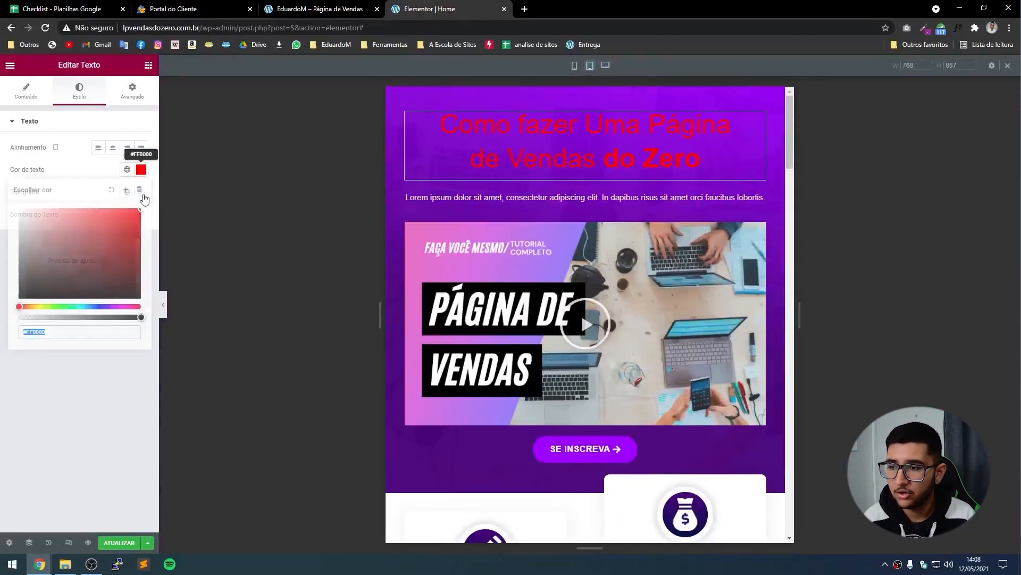
left_click_drag(140, 209, 1, 147)
left_click(54, 169)
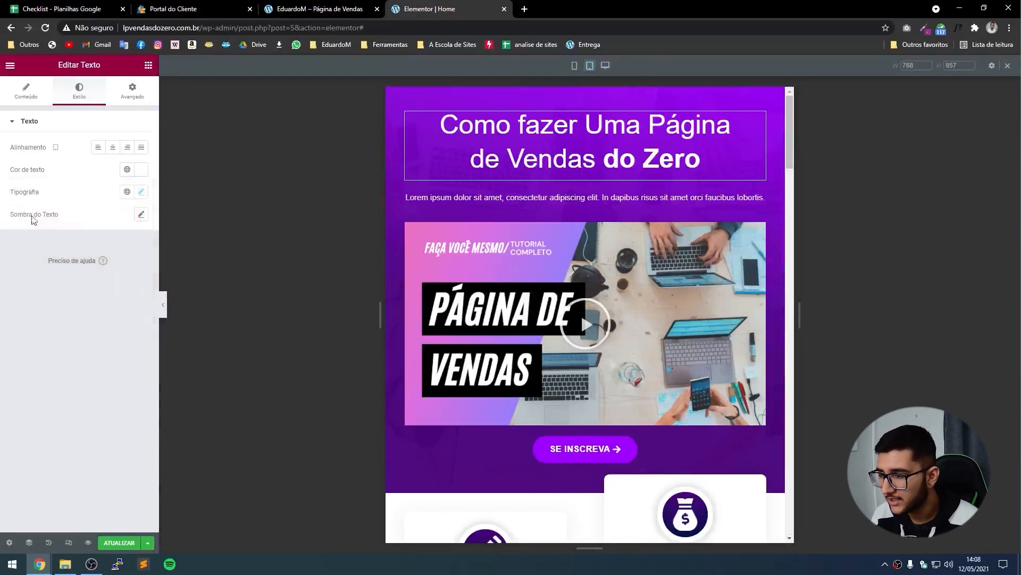
left_click(141, 192)
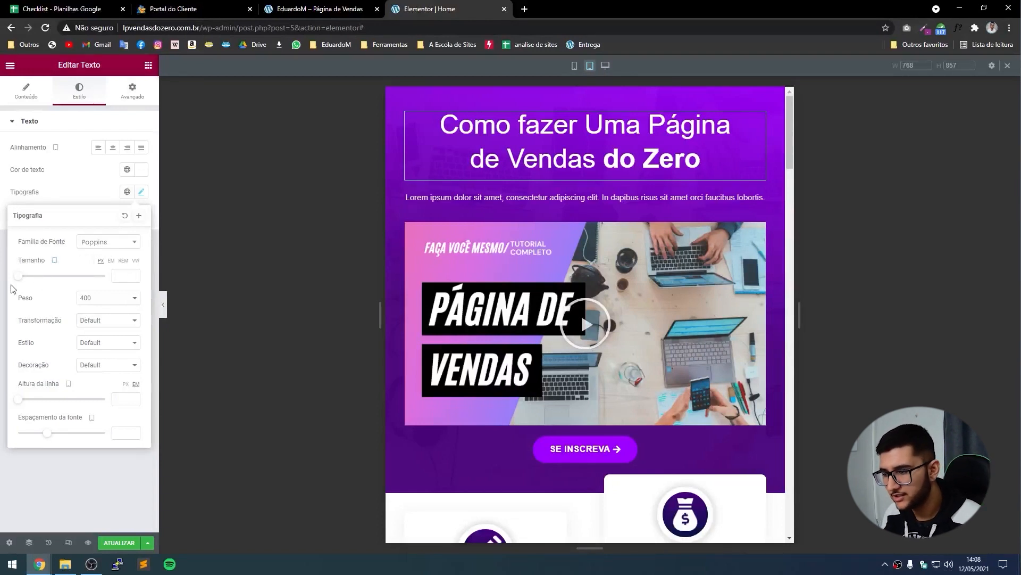
Set the headline's tablet font size to 56 px.
left_click_drag(18, 276, 105, 284)
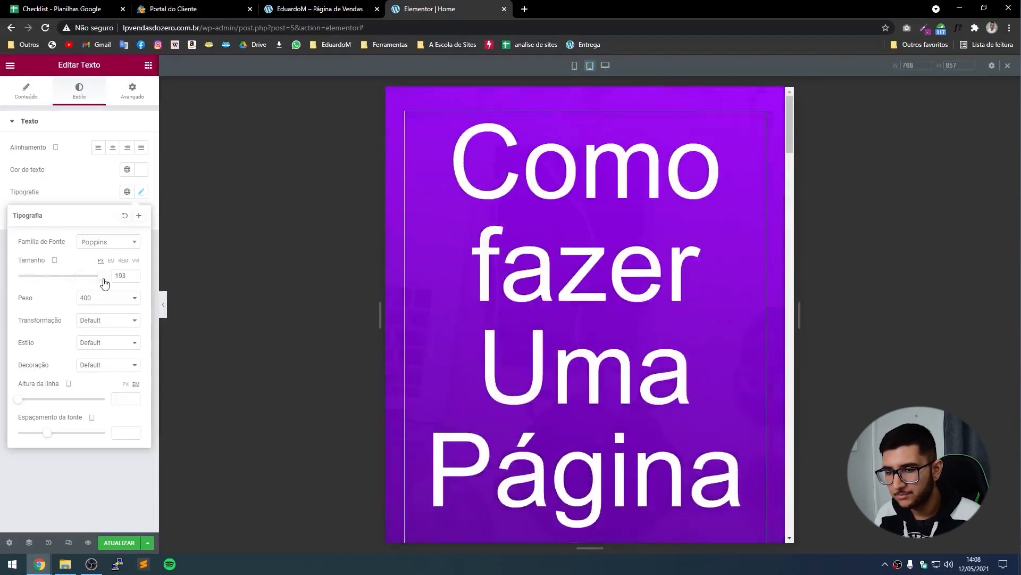
left_click(605, 65)
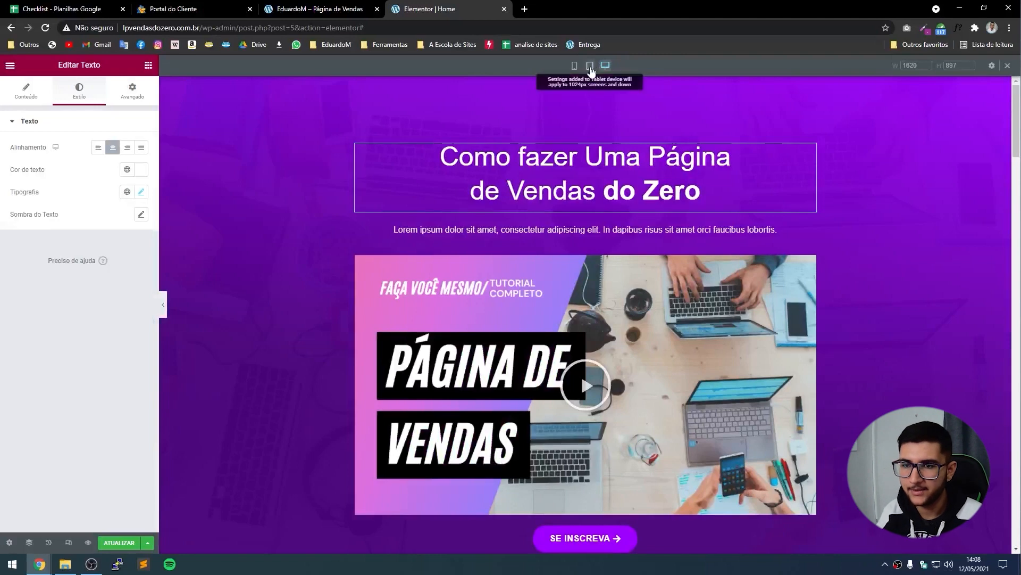
left_click(590, 66)
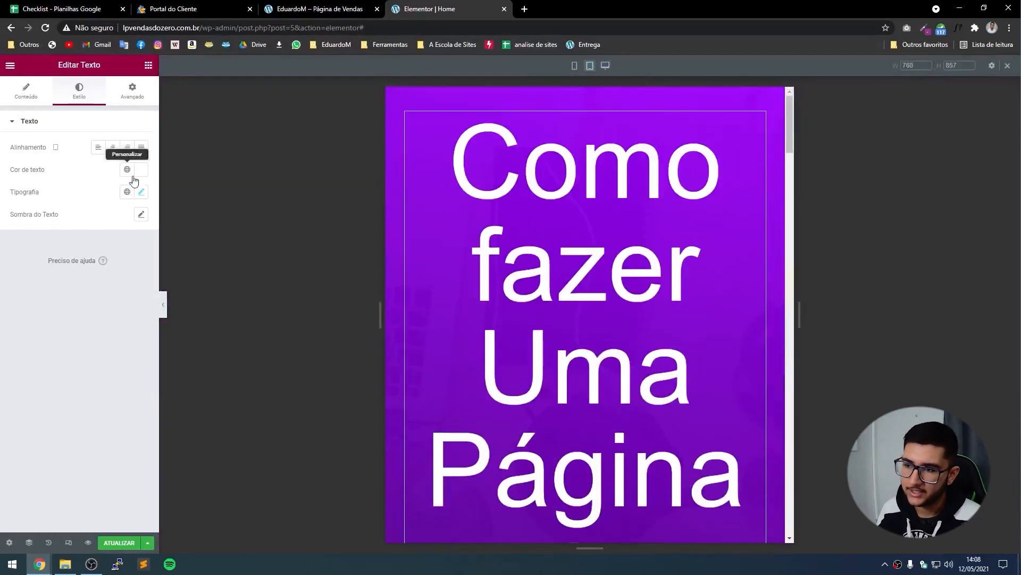
left_click(141, 191)
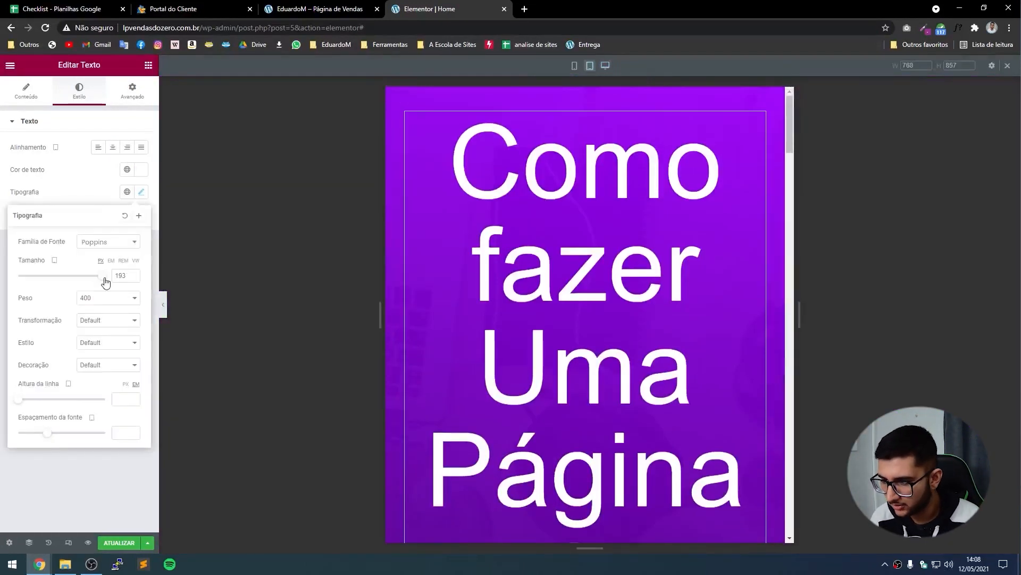
left_click_drag(103, 281, 46, 282)
left_click(134, 278)
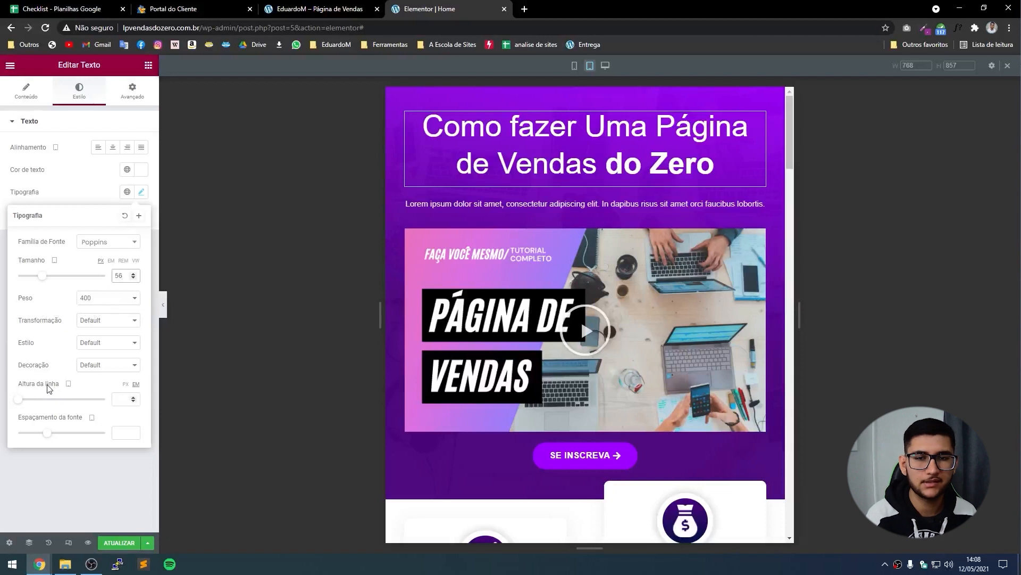
Review the headline's spacing and content, then preview the page at mobile width.
left_click(132, 91)
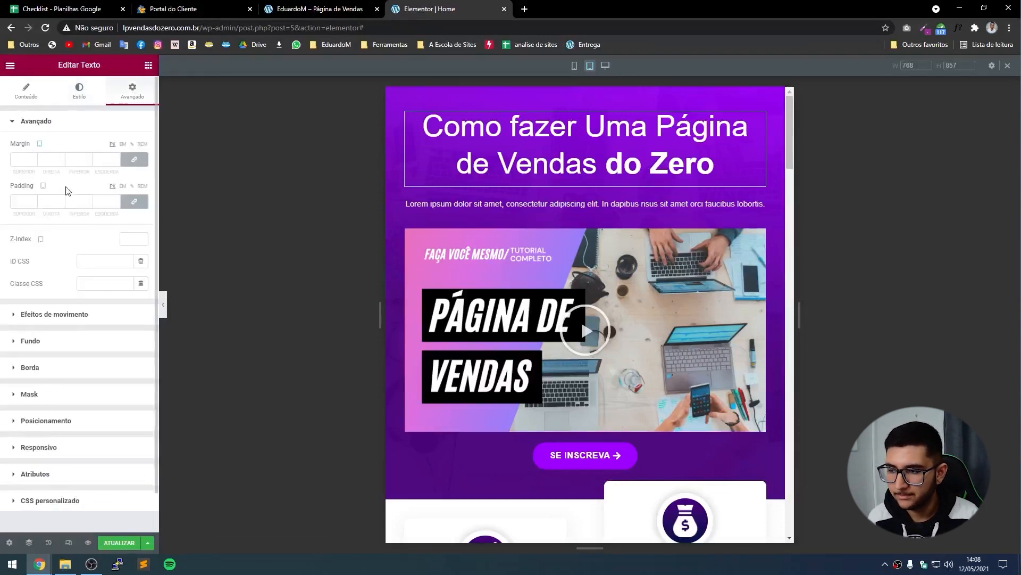
left_click(25, 90)
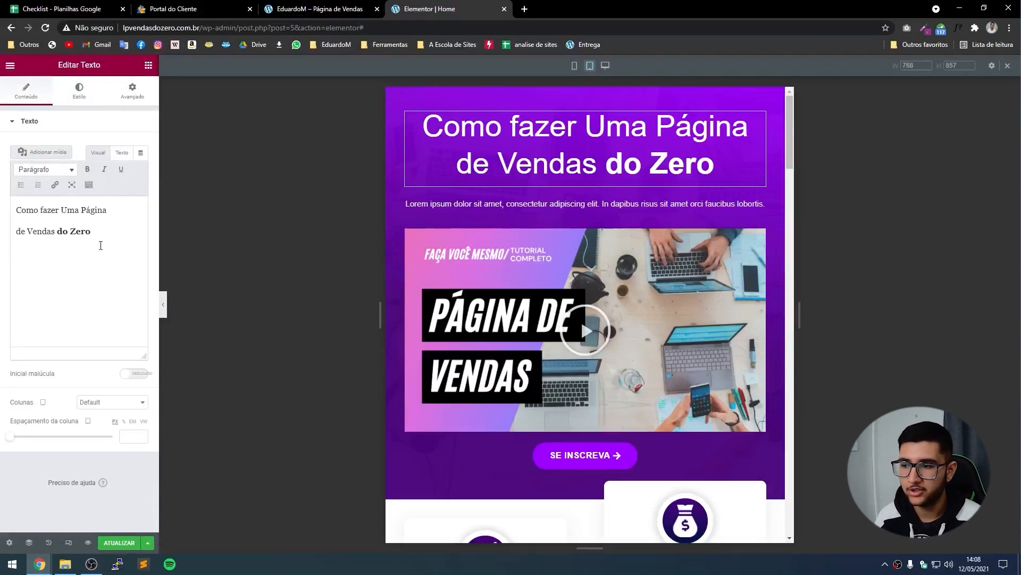
scroll(645, 399, "down", 1)
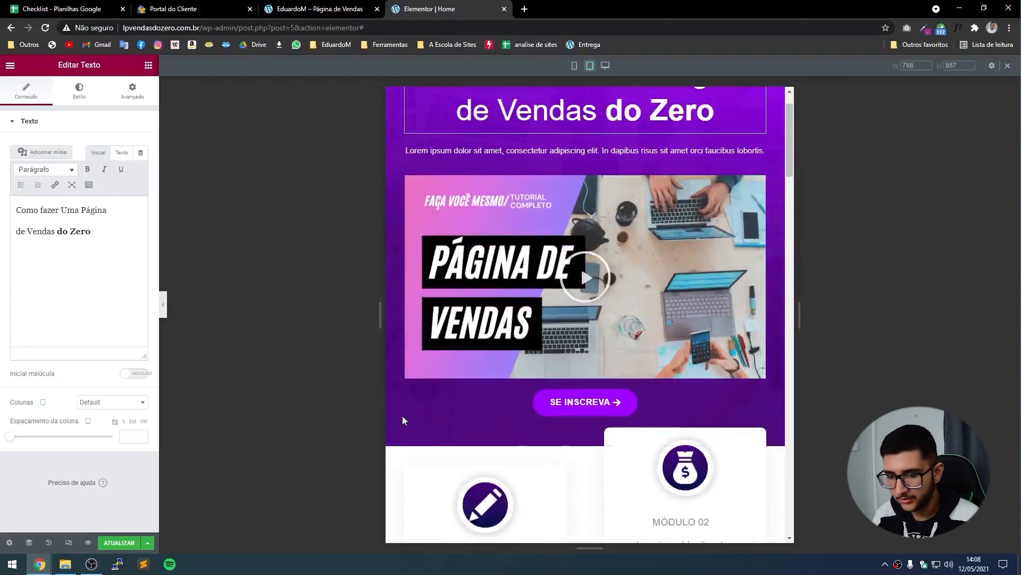
scroll(402, 417, "down", 4)
scroll(621, 377, "up", 5)
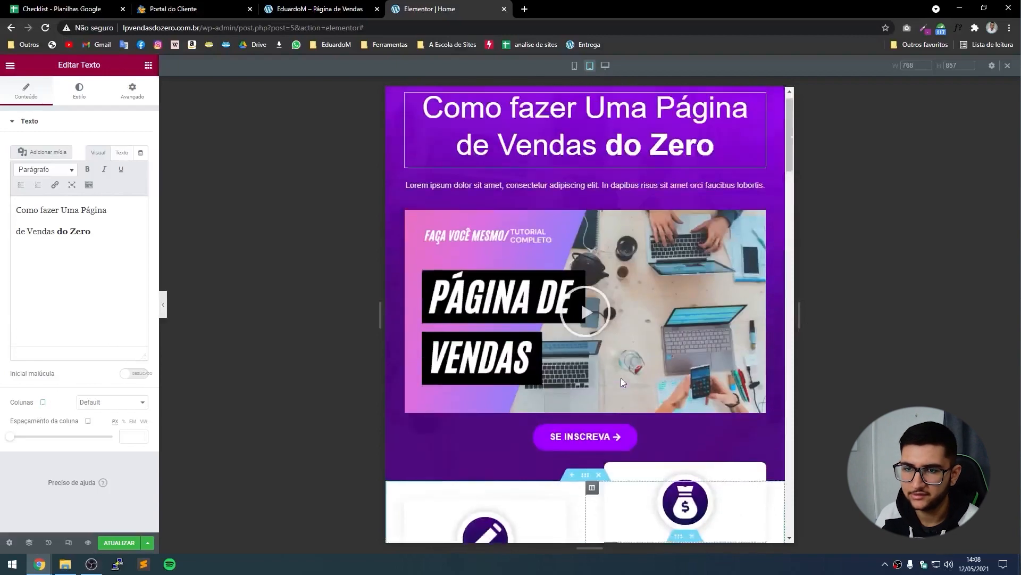
left_click(575, 68)
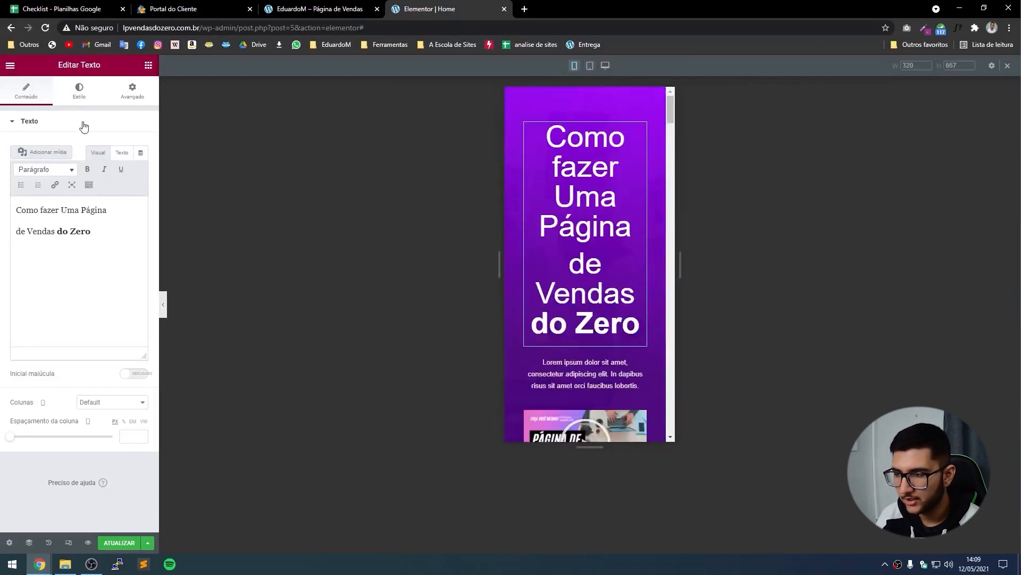
Set the headline's mobile font size to 36 px.
left_click(95, 96)
left_click(141, 192)
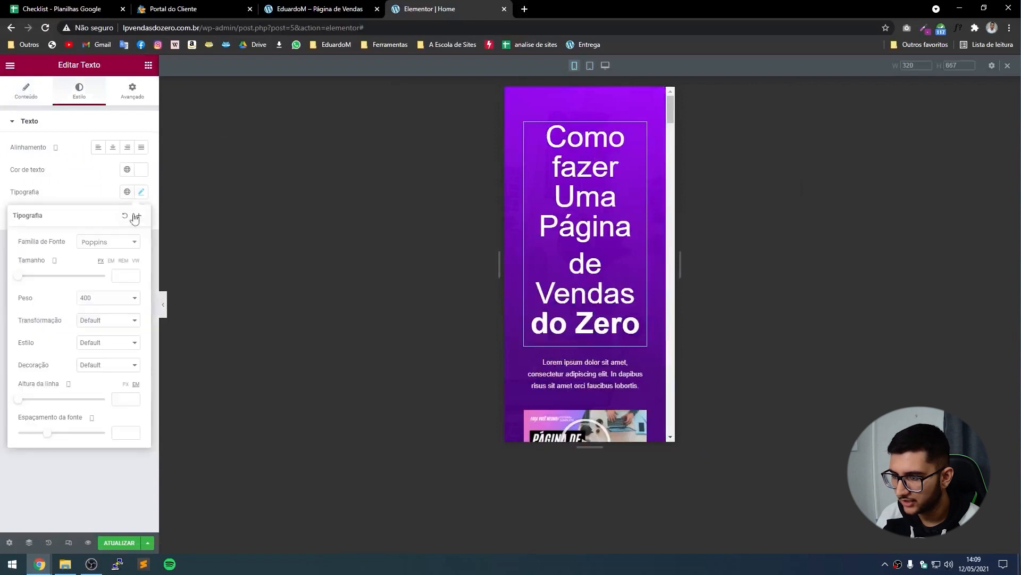
left_click(134, 274)
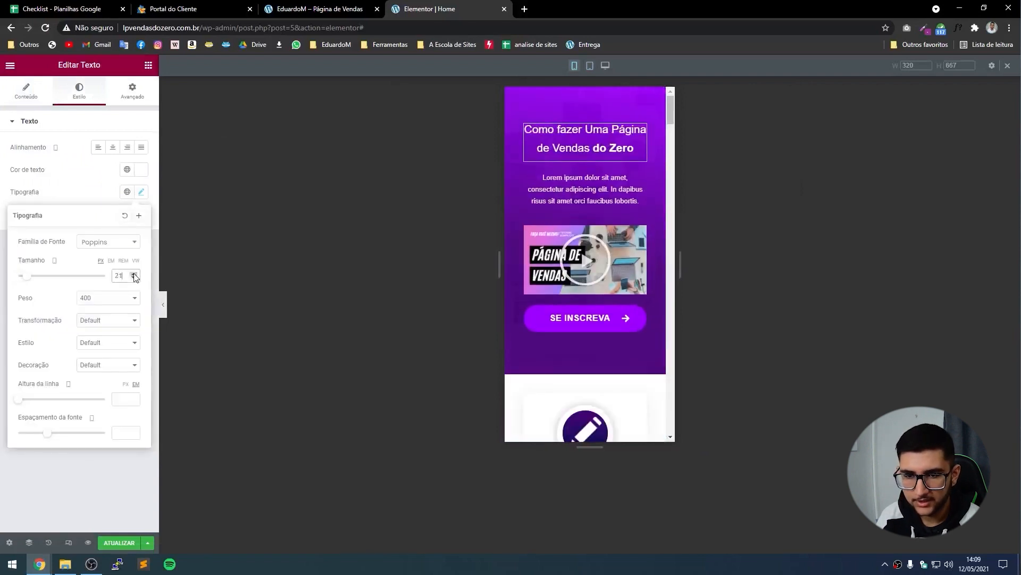
left_click(134, 274)
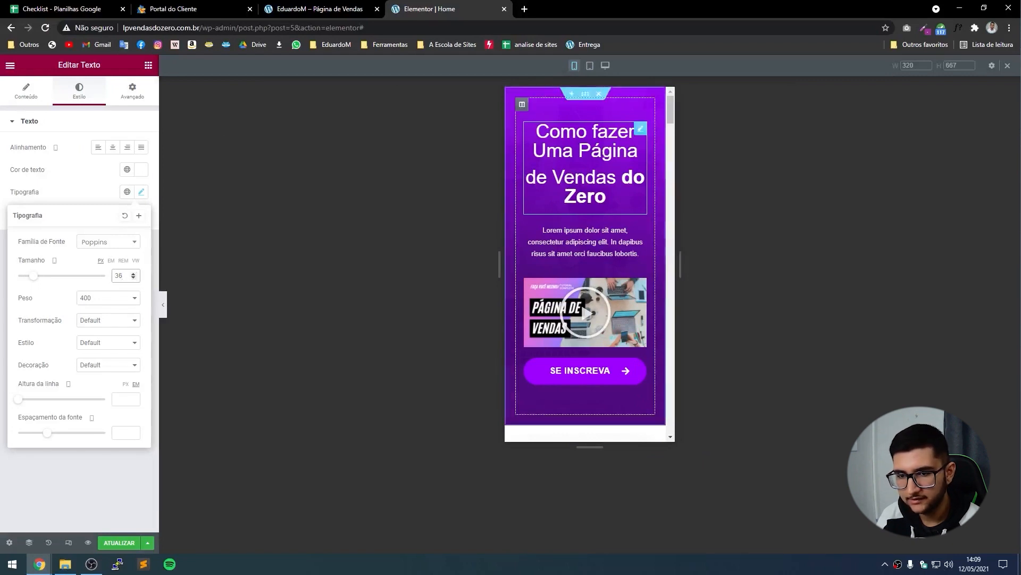
Remove the hero column's padding and give the top section 10 px padding.
left_click(585, 96)
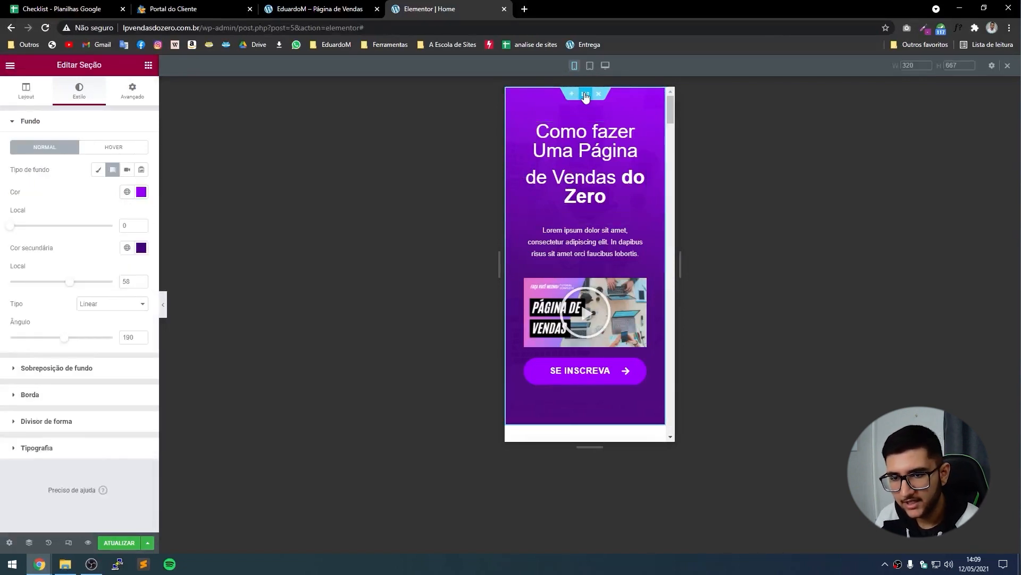
left_click(135, 91)
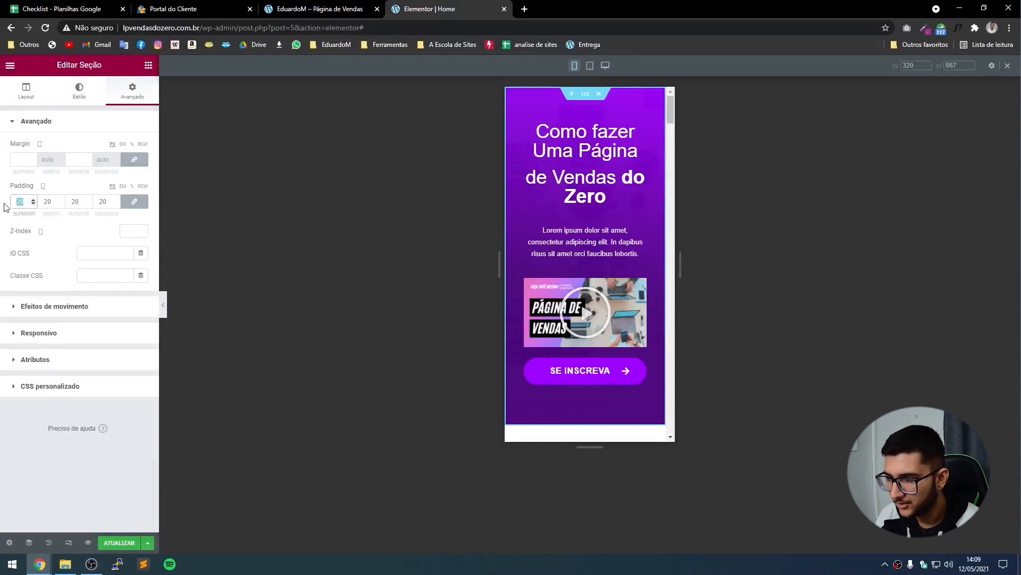
type("5")
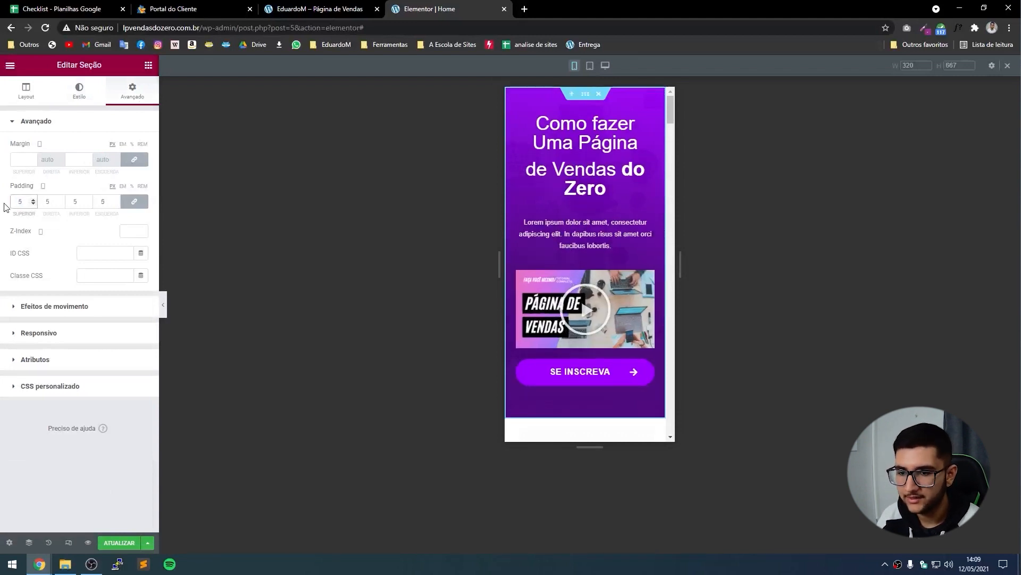
left_click(513, 101)
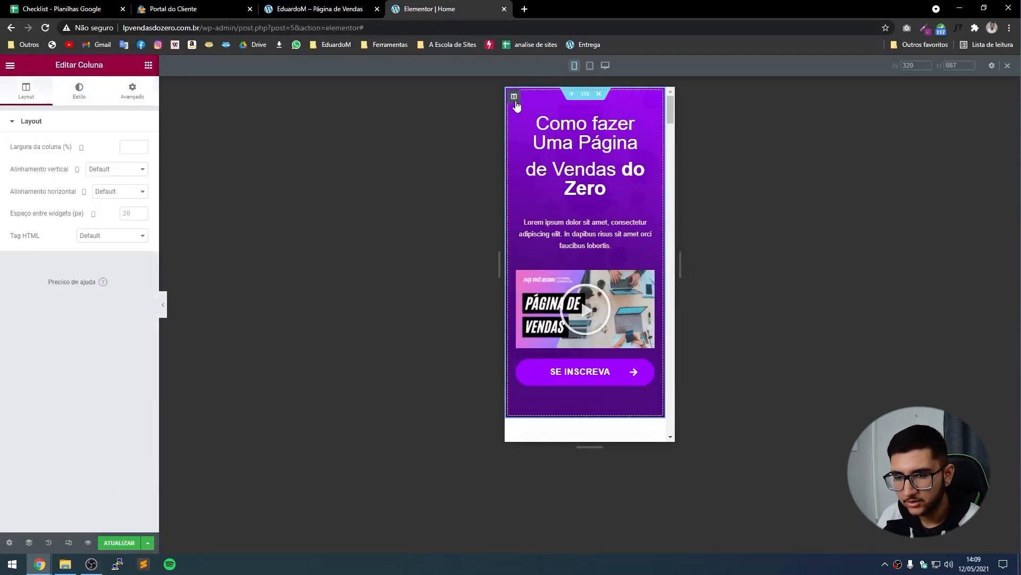
left_click(131, 91)
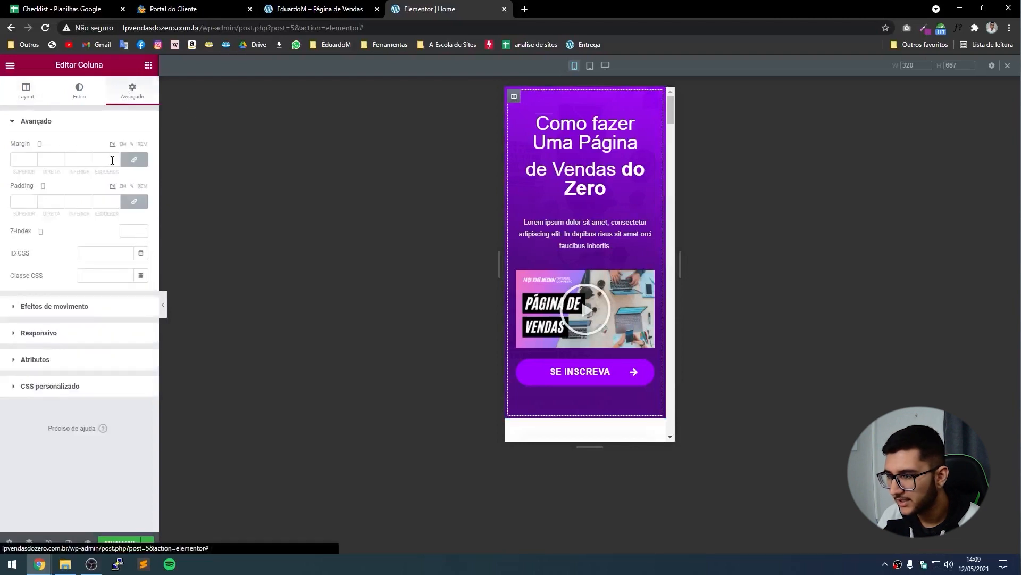
left_click(136, 204)
right_click(283, 304)
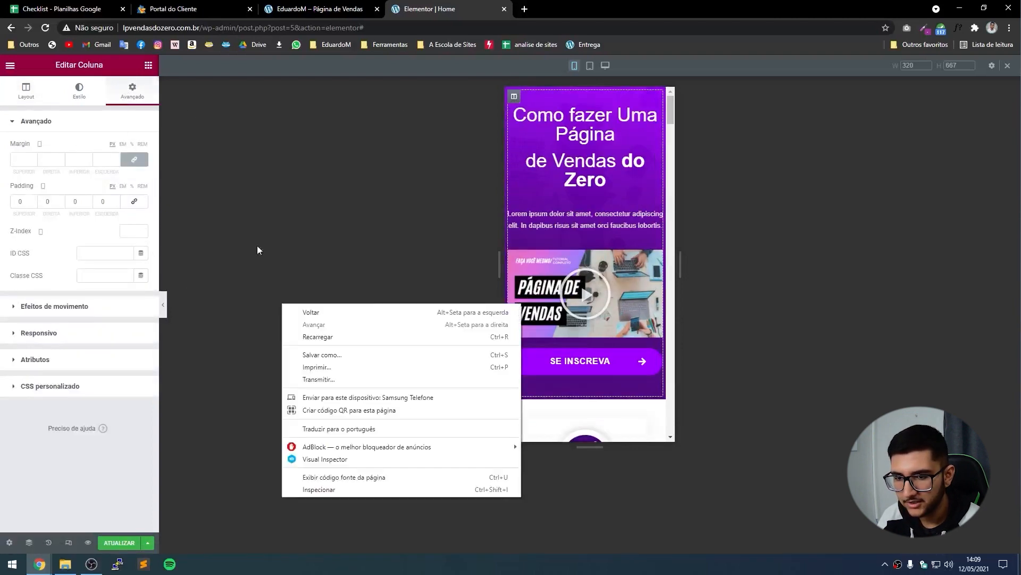
left_click(562, 229)
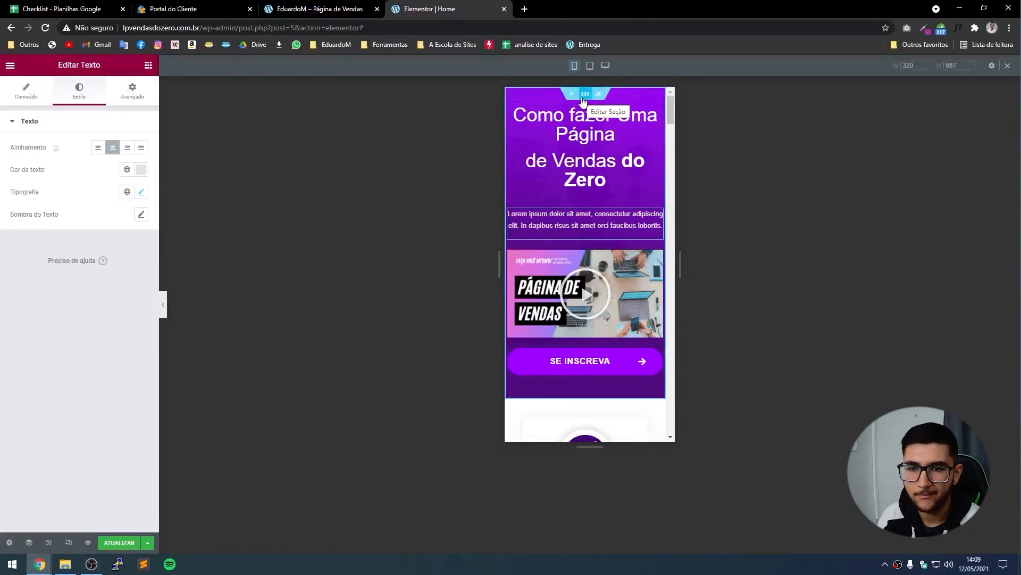
left_click(583, 101)
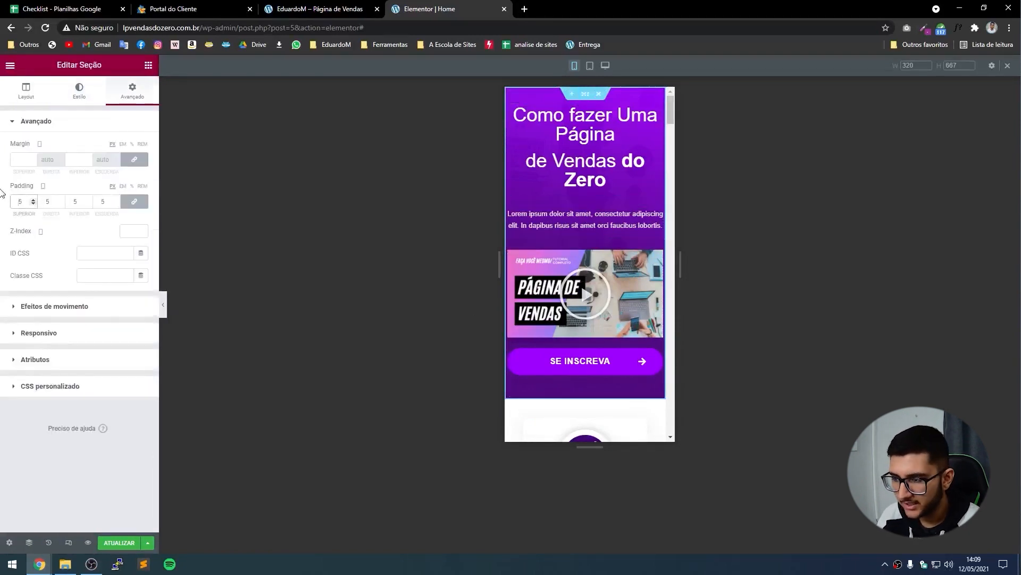
type("10")
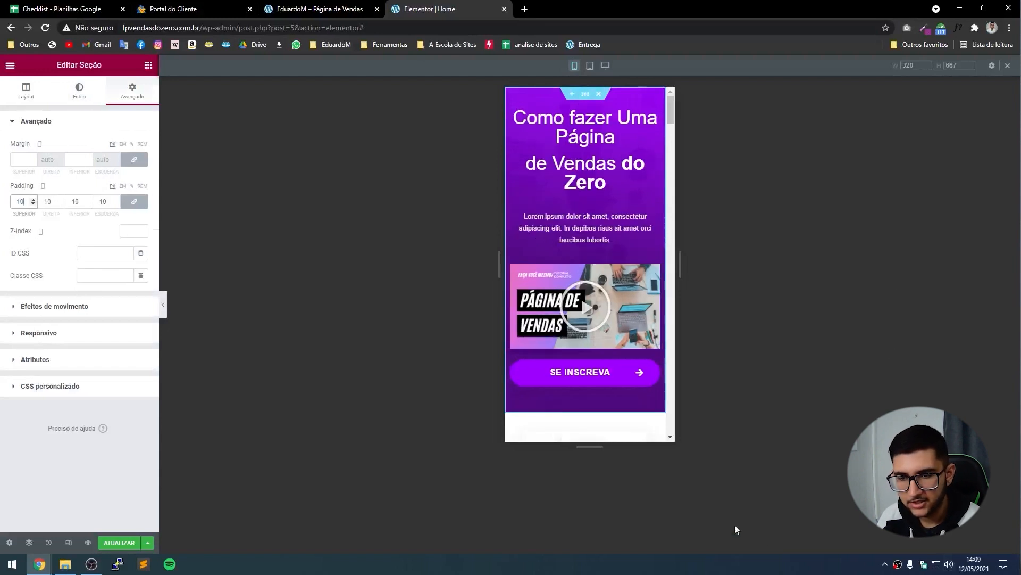
Lower the 'Como fazer Uma Página de Vendas do Zero' headline's mobile font size to 25 px.
left_click(577, 165)
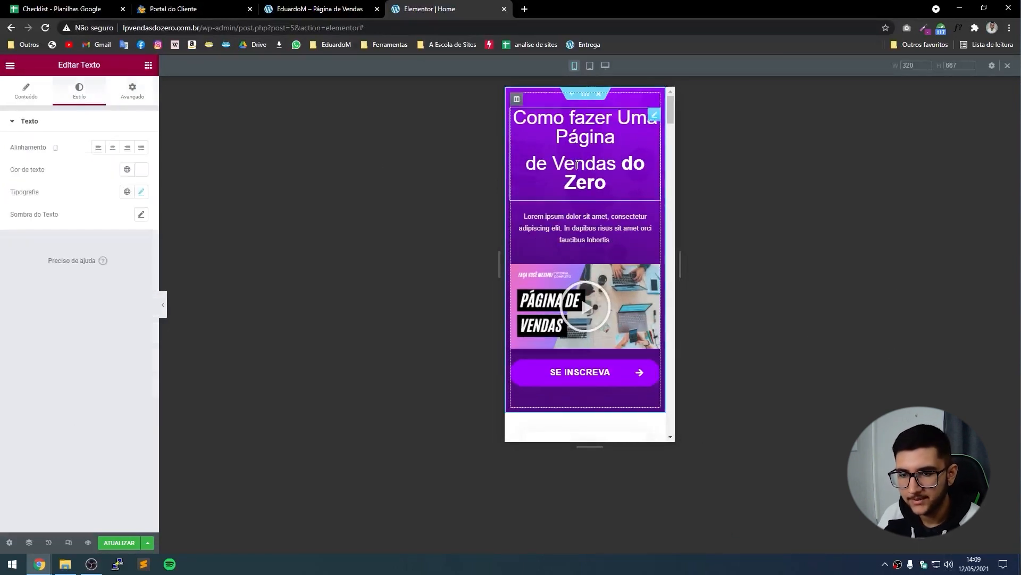
left_click(141, 192)
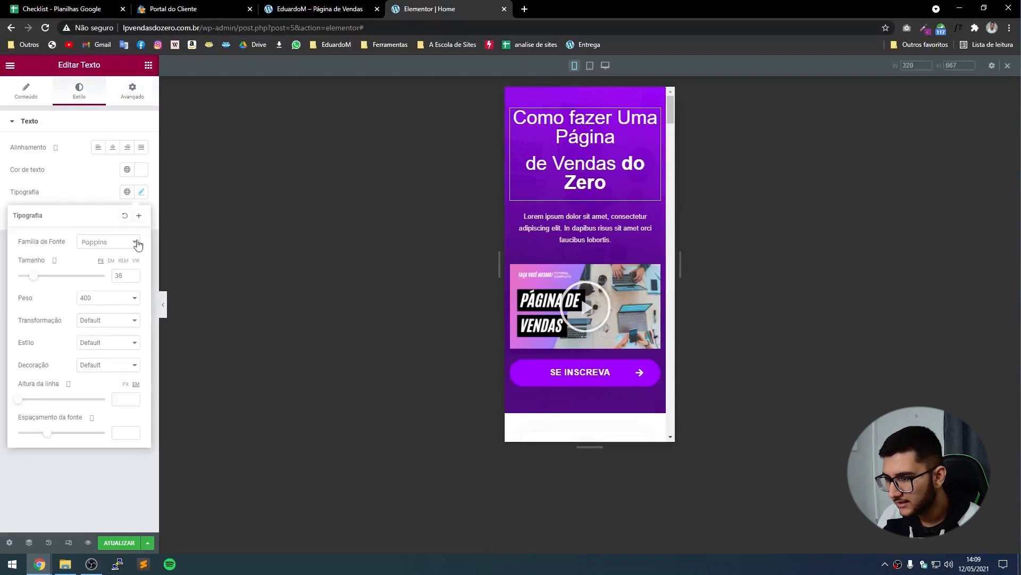
left_click(133, 277)
left_click(133, 278)
left_click(133, 278)
left_click(133, 277)
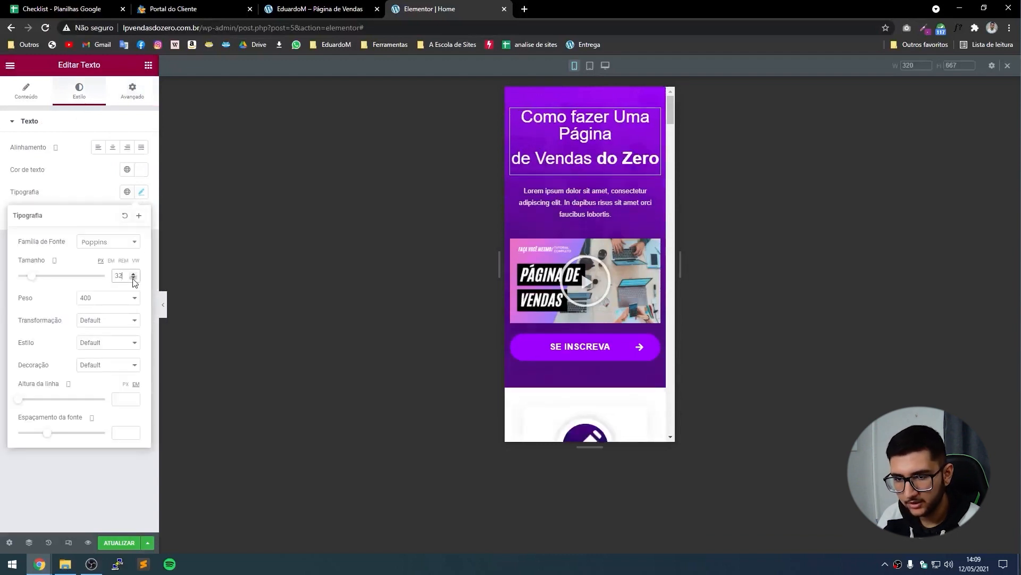
left_click(133, 278)
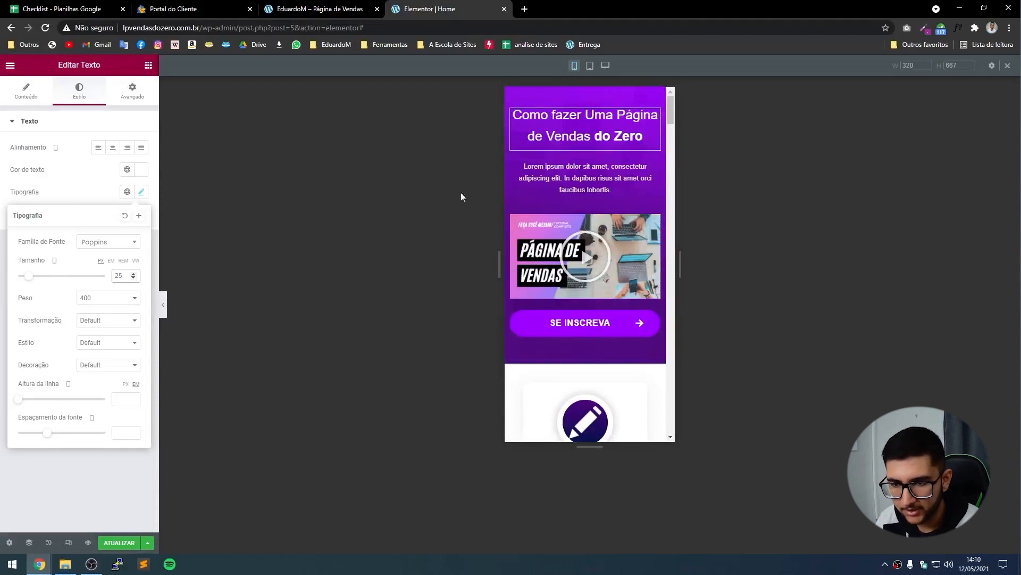
left_click(558, 179)
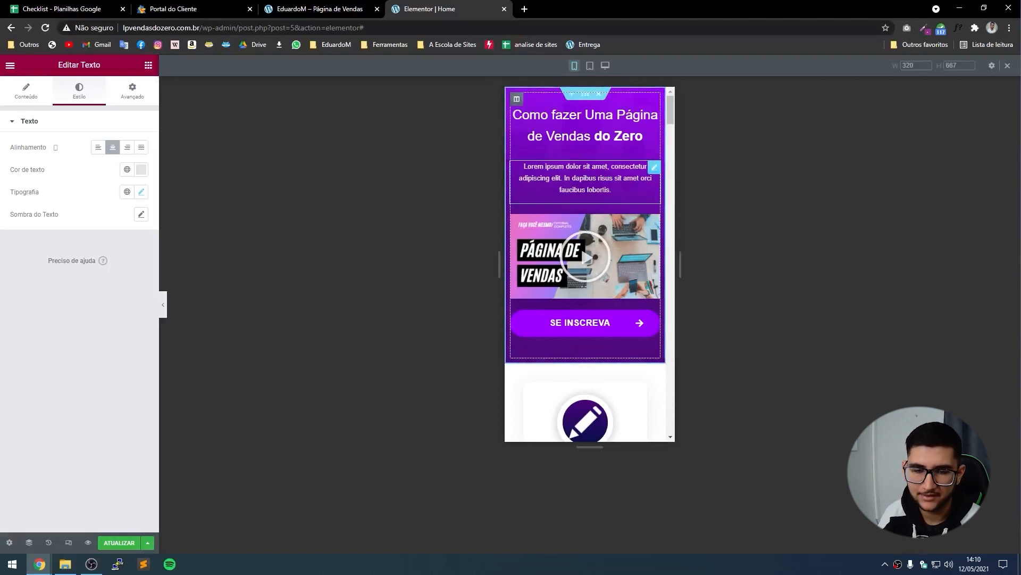
Clear the intro paragraph's linked margin values and unlink the margin sides.
left_click(133, 91)
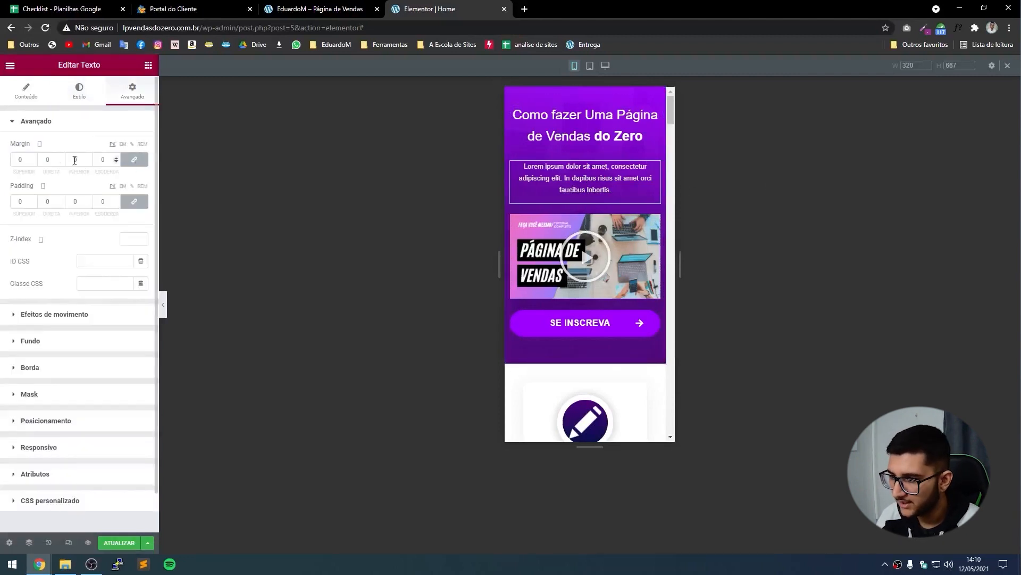
left_click(33, 162)
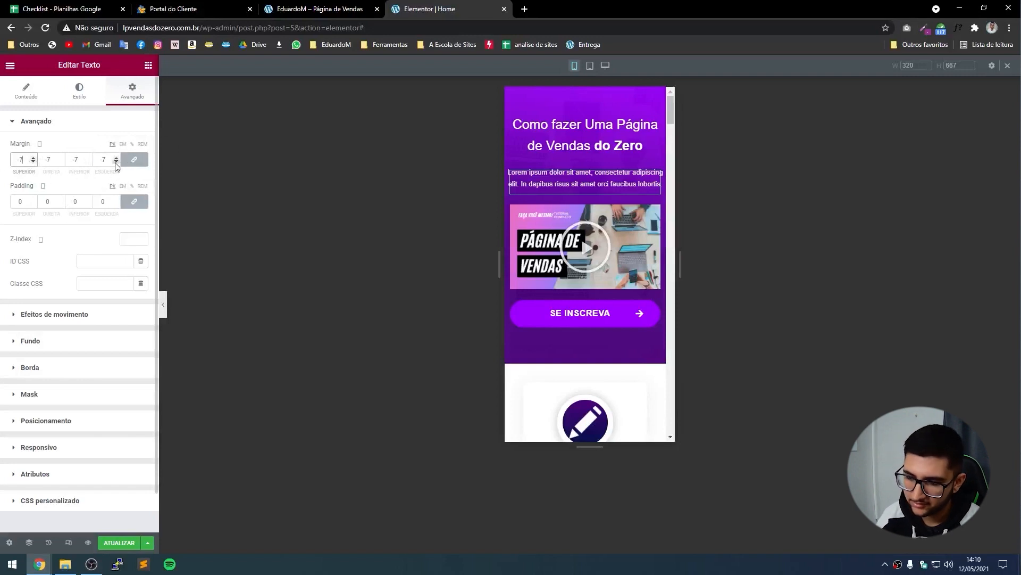
key("BackSpace")
key("BackSpace")
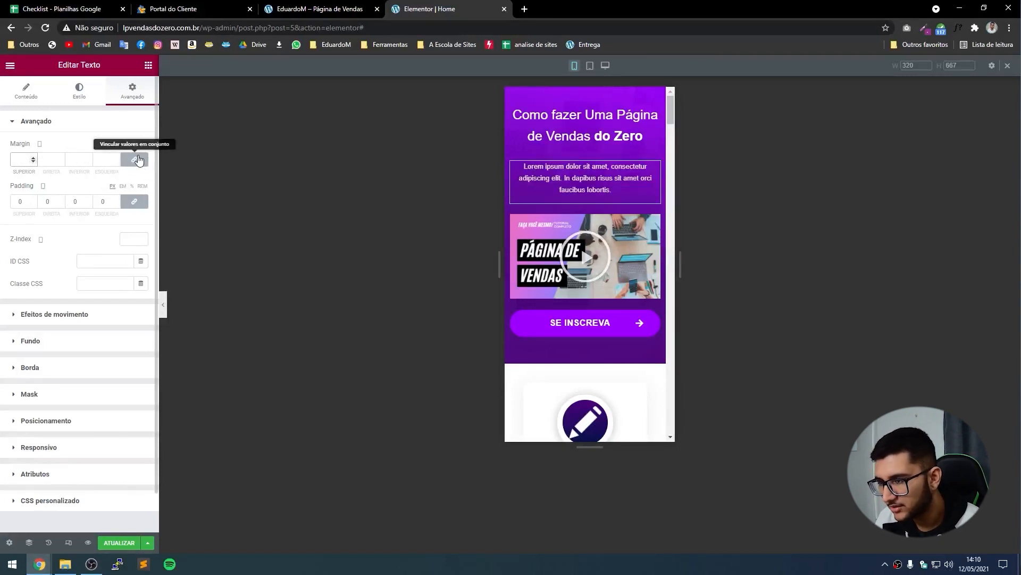
left_click(137, 160)
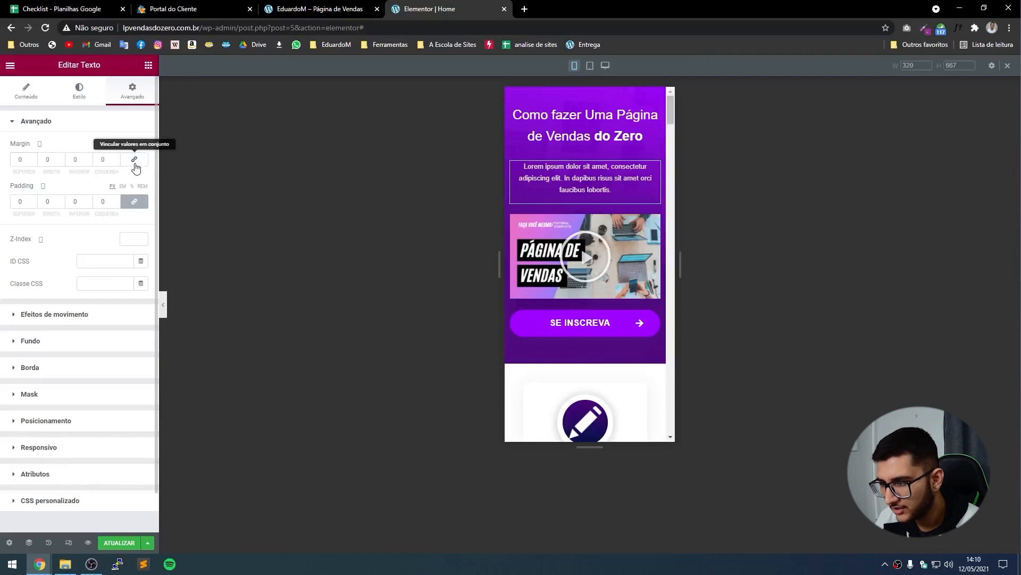
Set the description text's mobile top margin to -10.
left_click(24, 162)
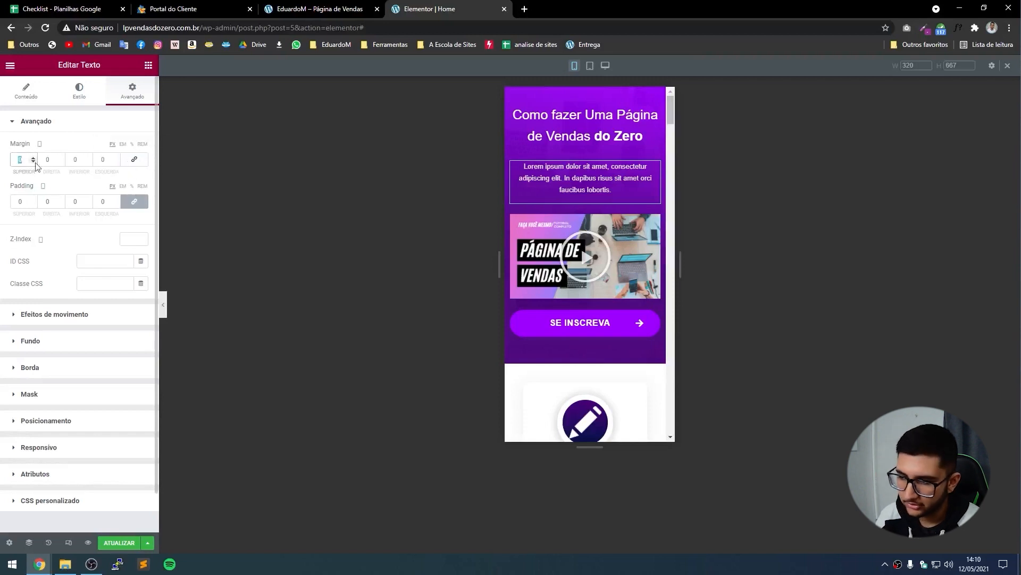
left_click(33, 158)
left_click(33, 158)
left_click(33, 162)
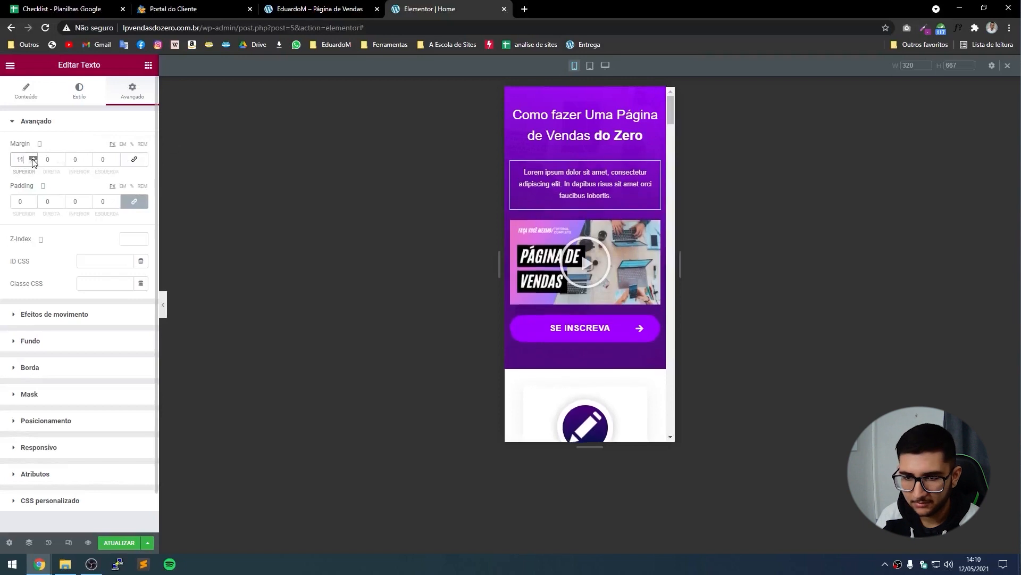
left_click(33, 163)
left_click(34, 163)
left_click(34, 163)
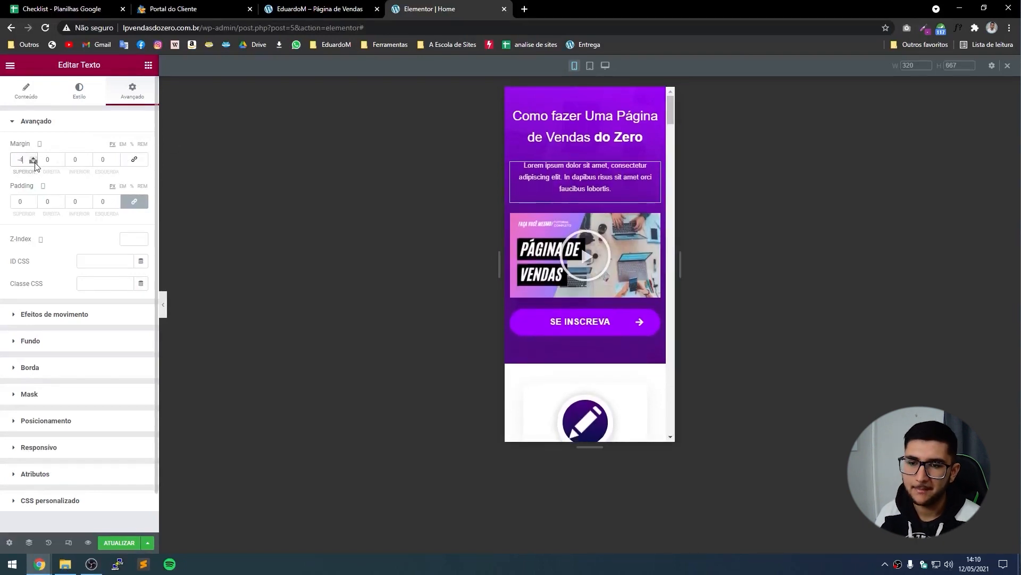
left_click(33, 163)
left_click(34, 163)
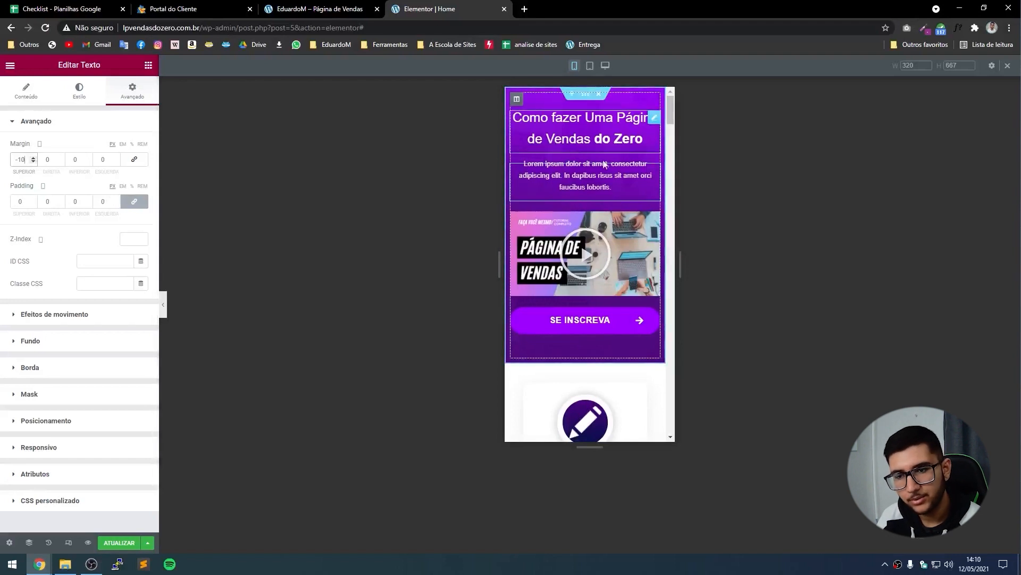
Preview the page with the panel hidden, then restore it and select the SE INSCREVA button.
left_click(163, 304)
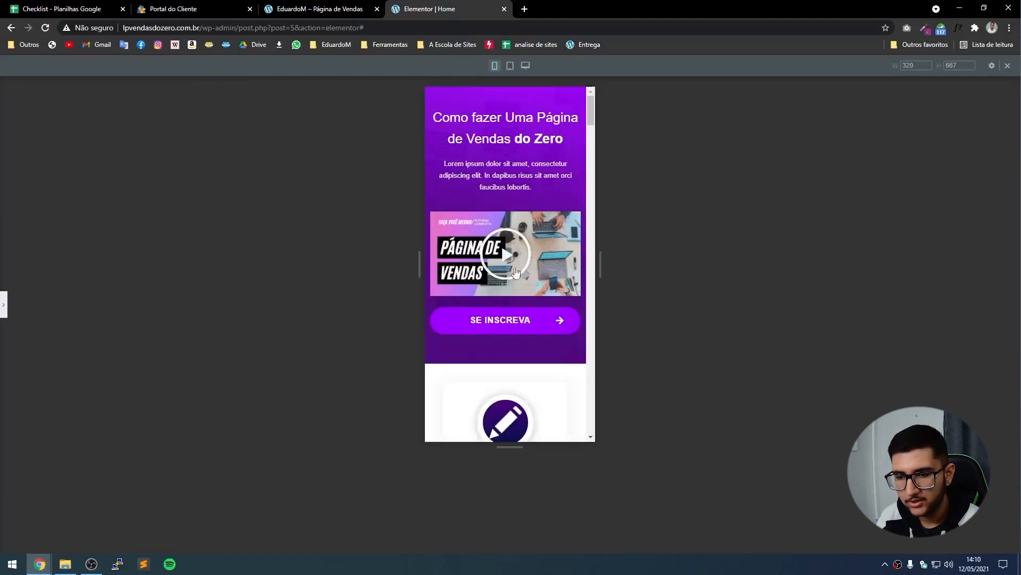
scroll(500, 299, "down", 1)
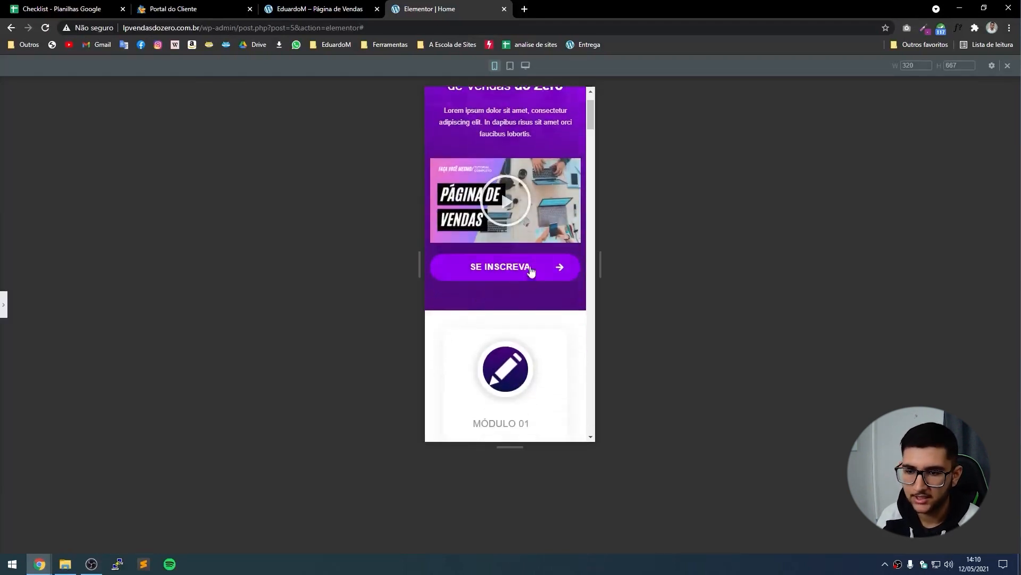
left_click(3, 298)
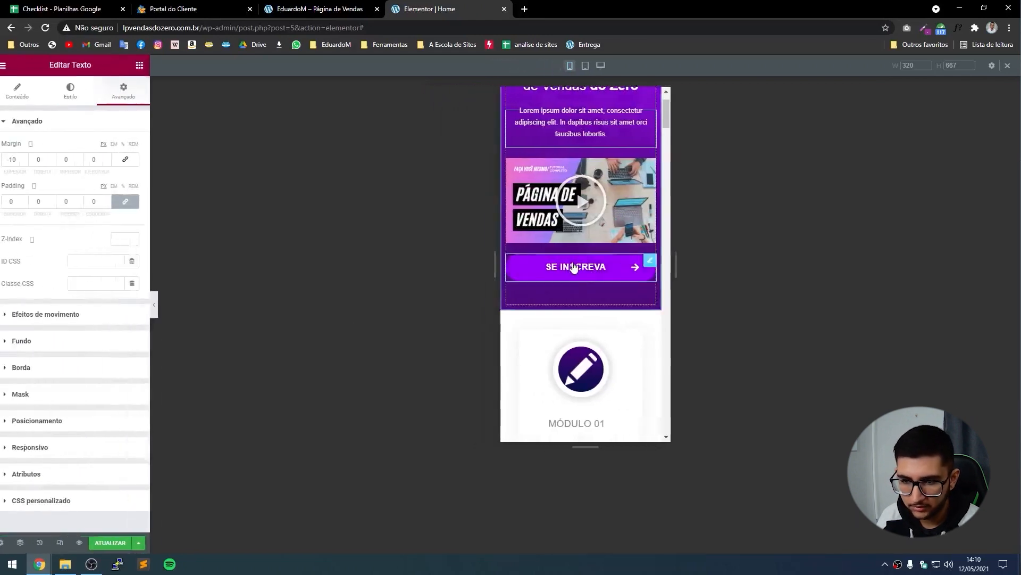
left_click(653, 265)
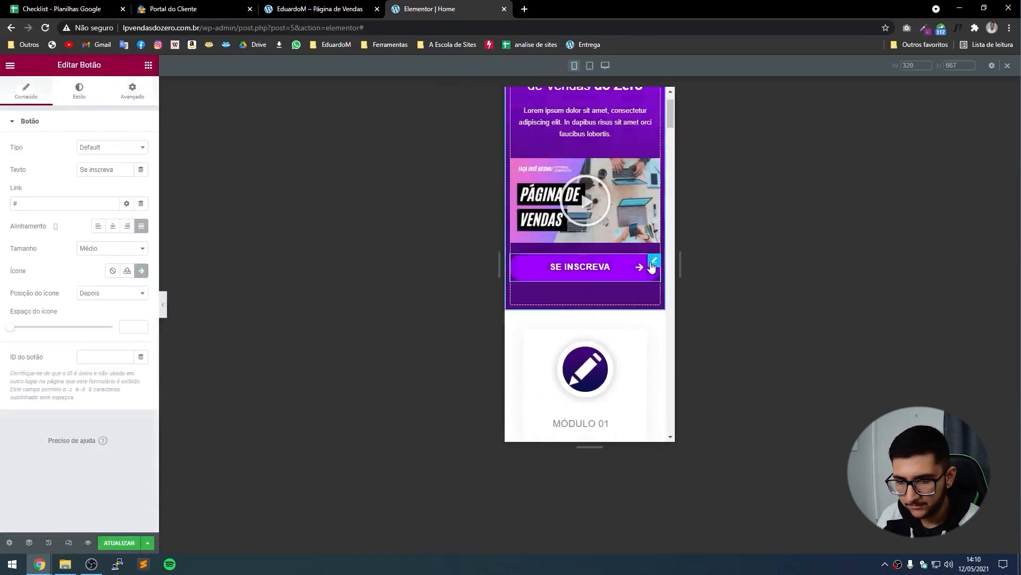
Give the SE INSCREVA button 20 px linked padding on mobile.
left_click(133, 90)
left_click(33, 200)
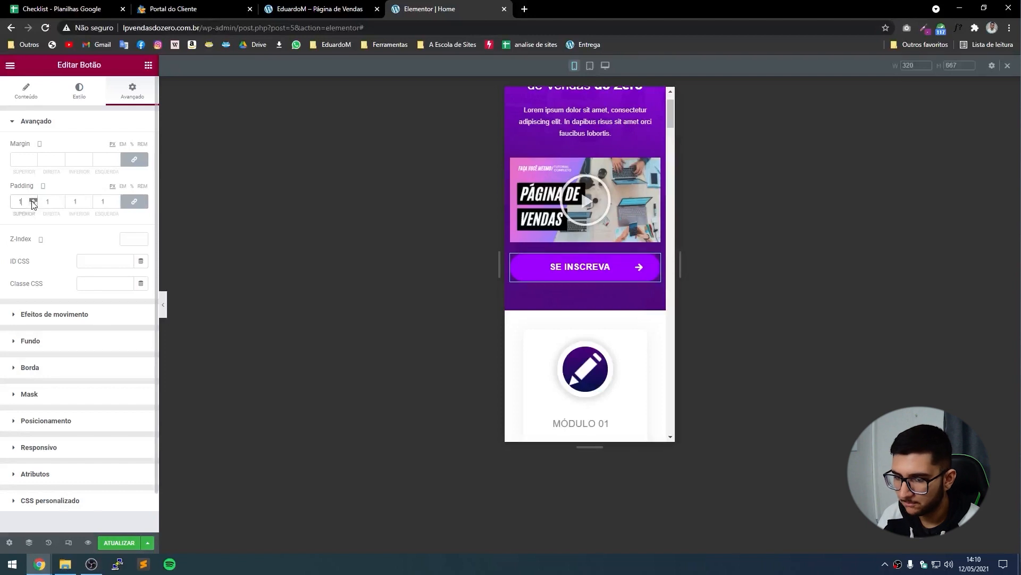
left_click(33, 200)
left_click(33, 200)
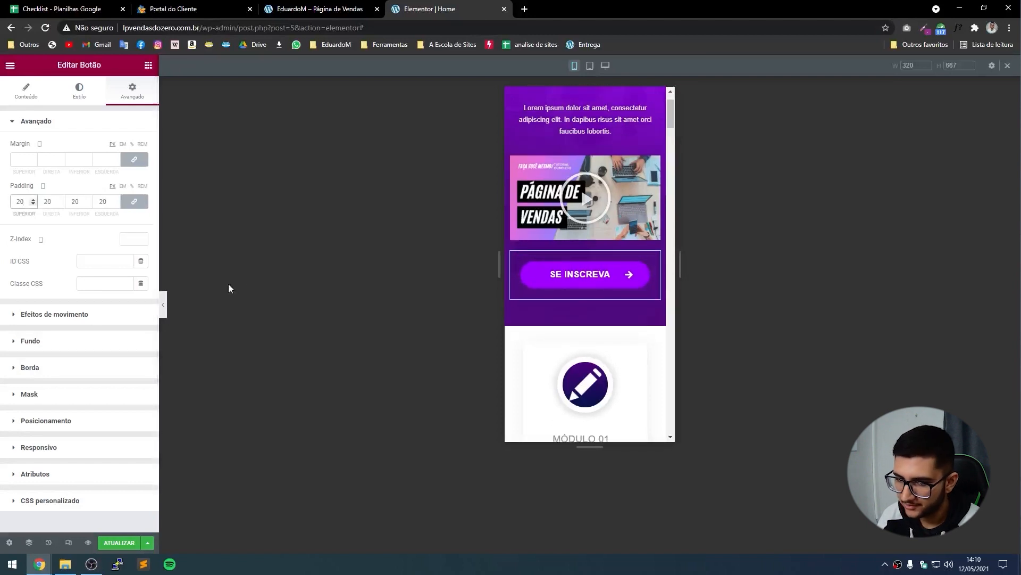
Preview the page down to the stacked Módulo cards, then restore the editing panel.
left_click(163, 305)
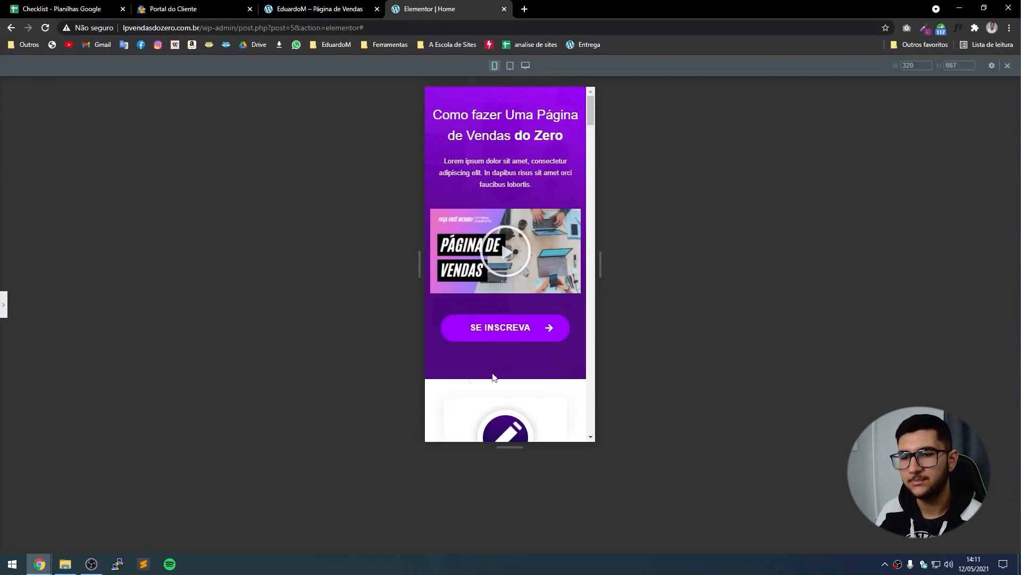
scroll(507, 312, "down", 5)
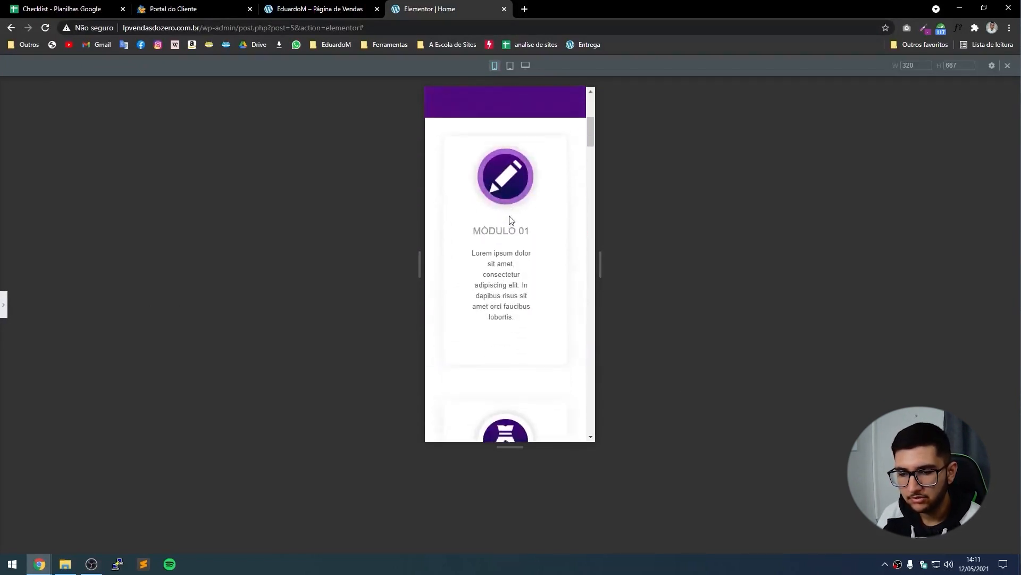
scroll(523, 271, "down", 12)
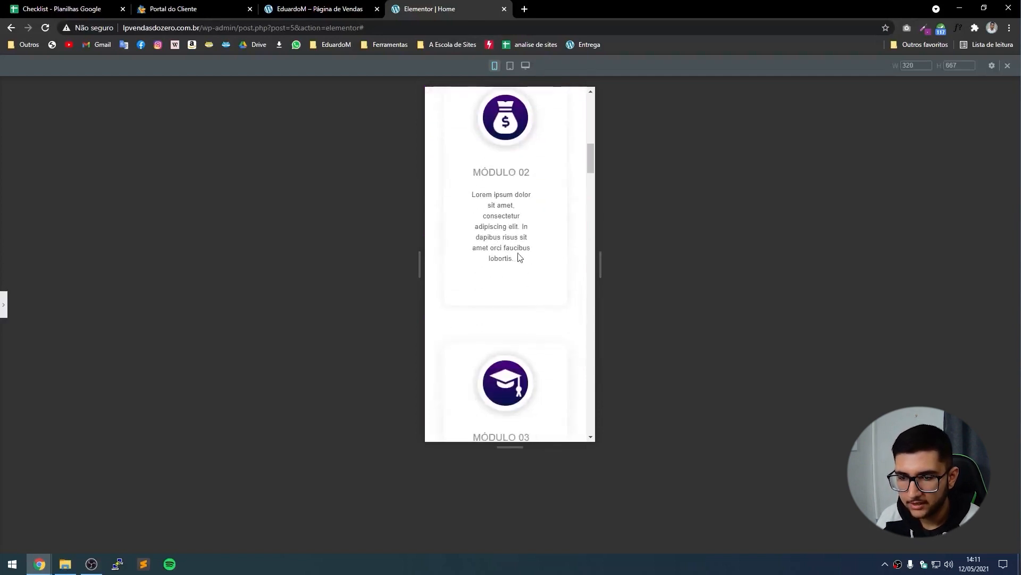
scroll(512, 288, "down", 4)
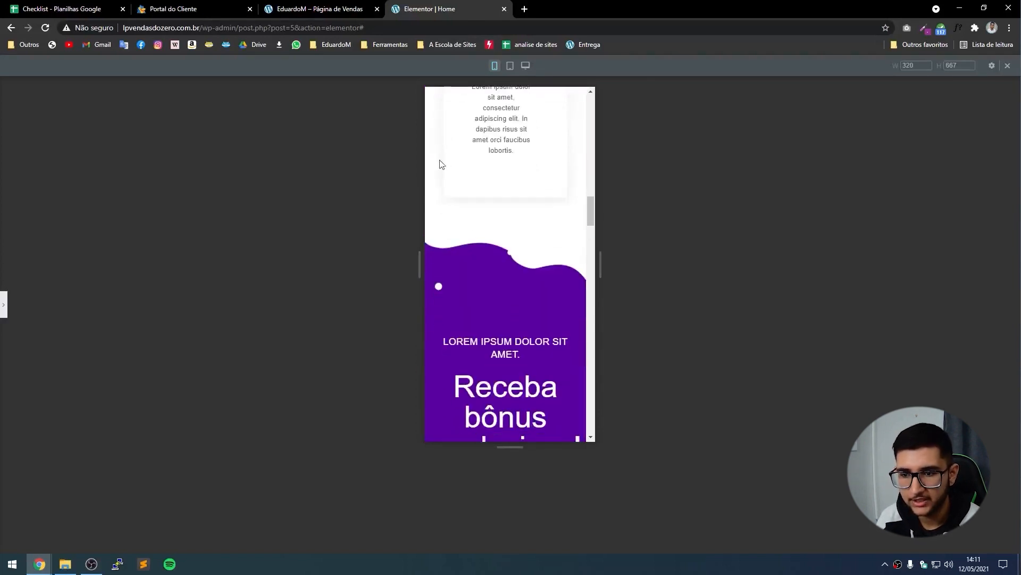
scroll(548, 222, "up", 4)
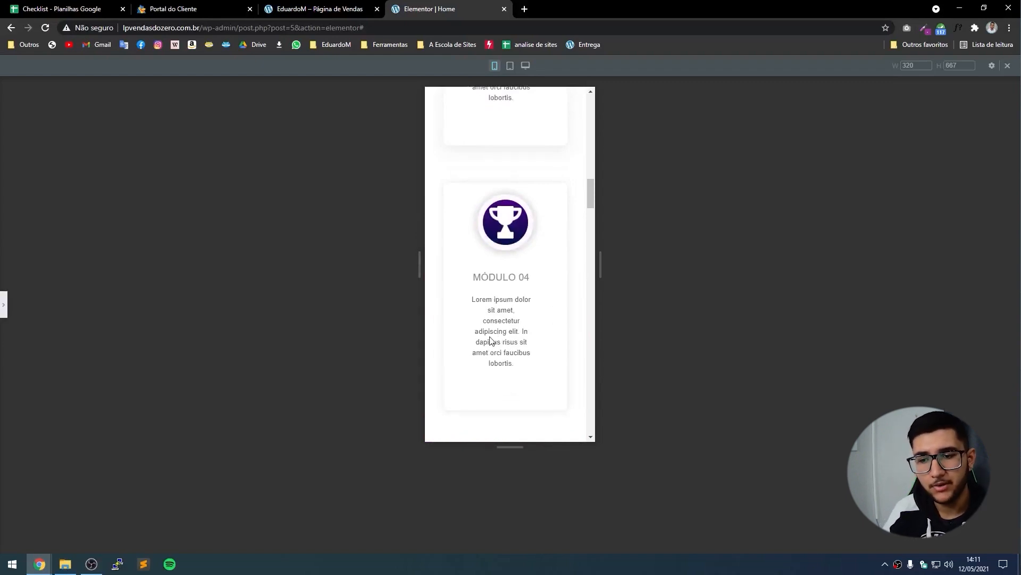
scroll(491, 340, "up", 13)
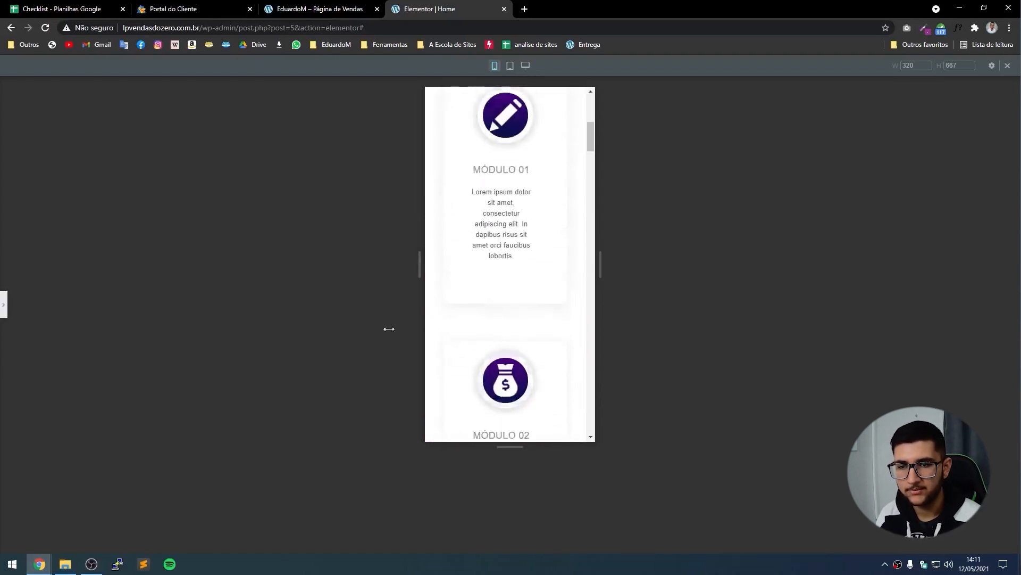
left_click(3, 304)
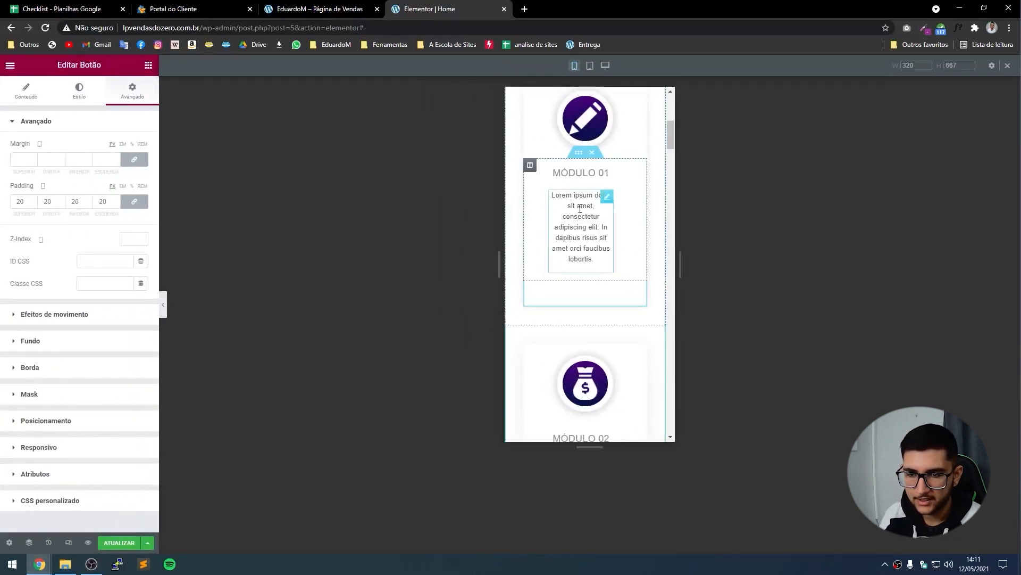
Give the MÓDULO 01 text column 10 px linked padding.
left_click(530, 166)
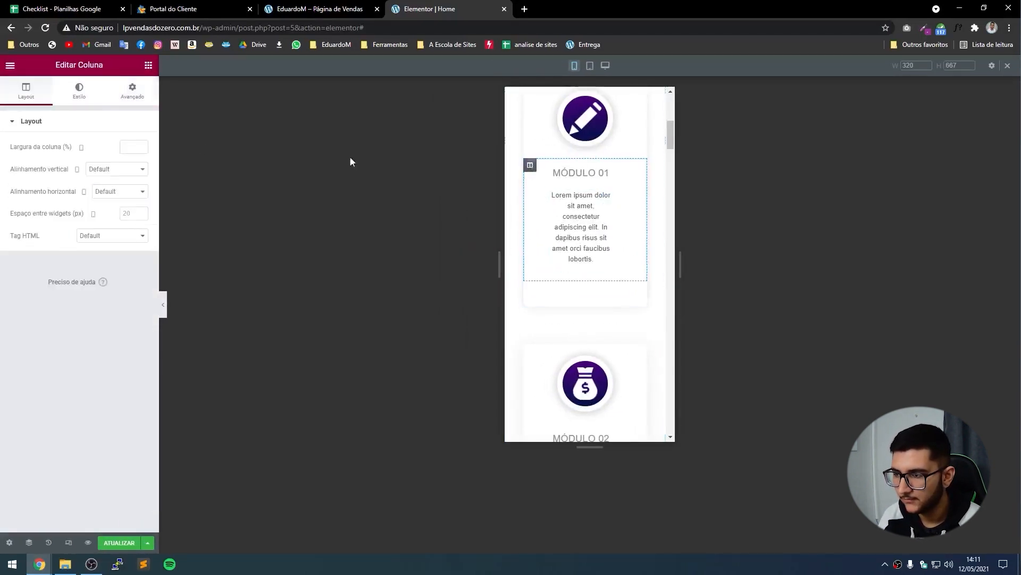
left_click(134, 95)
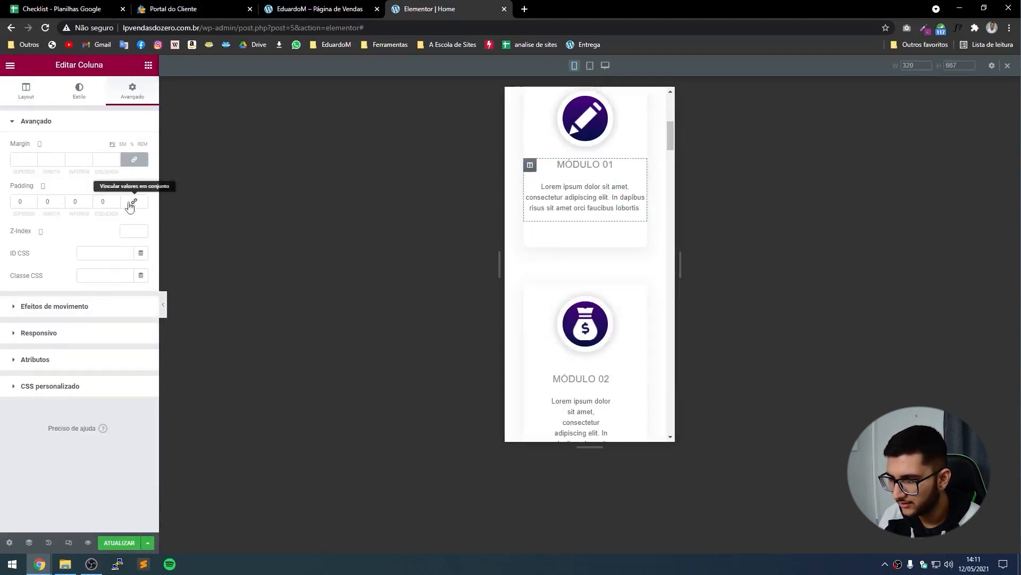
left_click(133, 202)
left_click(116, 200)
left_click(116, 200)
left_click(116, 200)
left_click(116, 200)
left_click(116, 200)
left_click(116, 200)
left_click(116, 201)
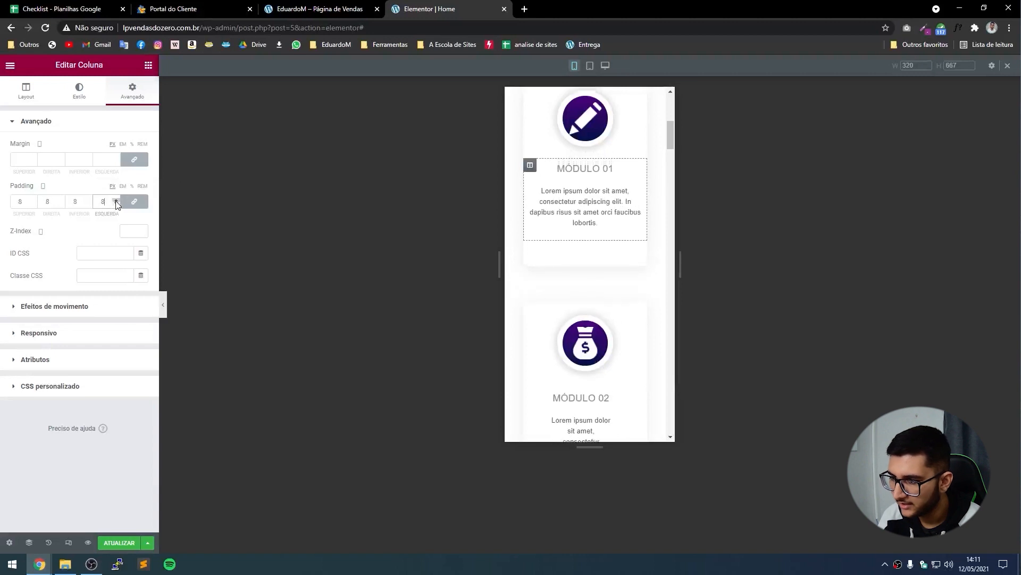
left_click(116, 200)
left_click(116, 200)
left_click(116, 200)
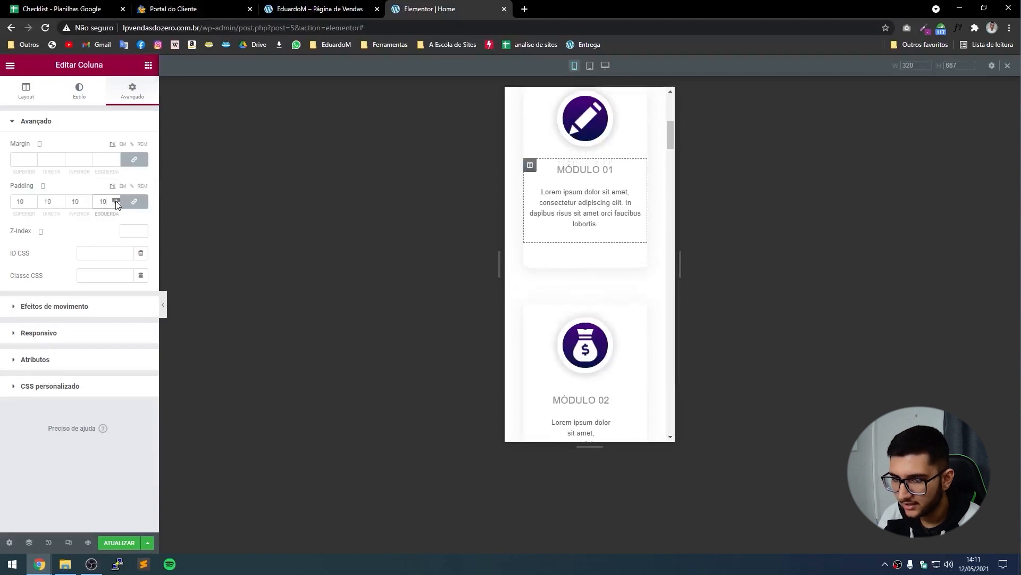
Copy the MÓDULO 01 column and paste its style onto the MÓDULO 02, 03 and 04 columns.
right_click(530, 166)
left_click(561, 235)
scroll(532, 213, "down", 4)
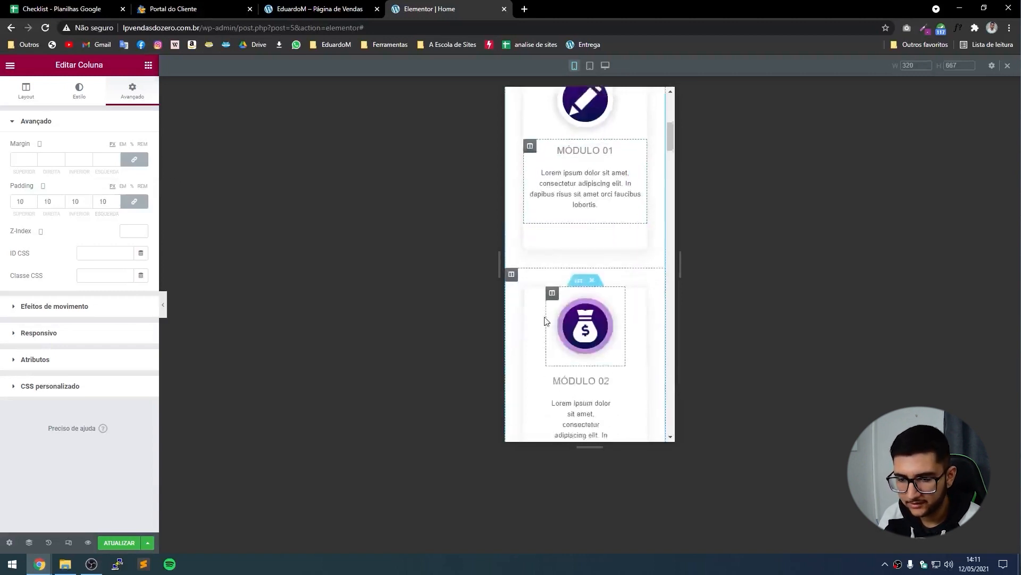
right_click(530, 179)
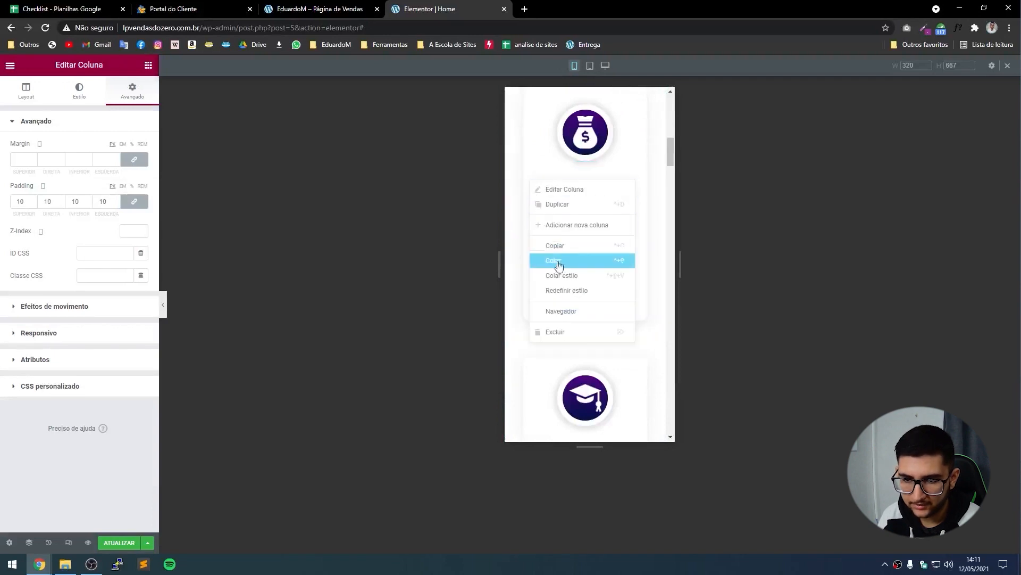
left_click(565, 283)
scroll(532, 239, "down", 3)
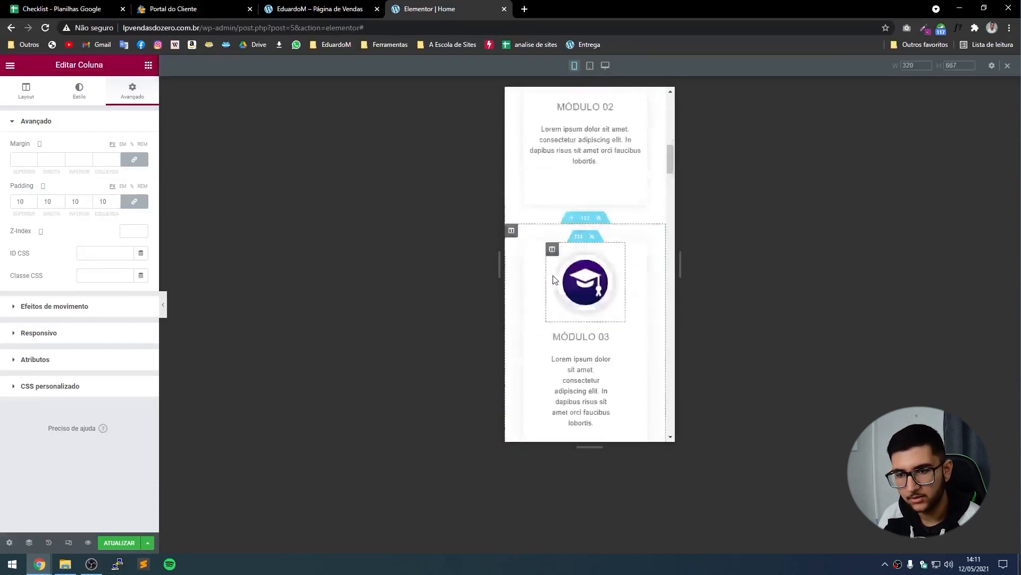
right_click(529, 248)
left_click(569, 347)
scroll(562, 342, "down", 3)
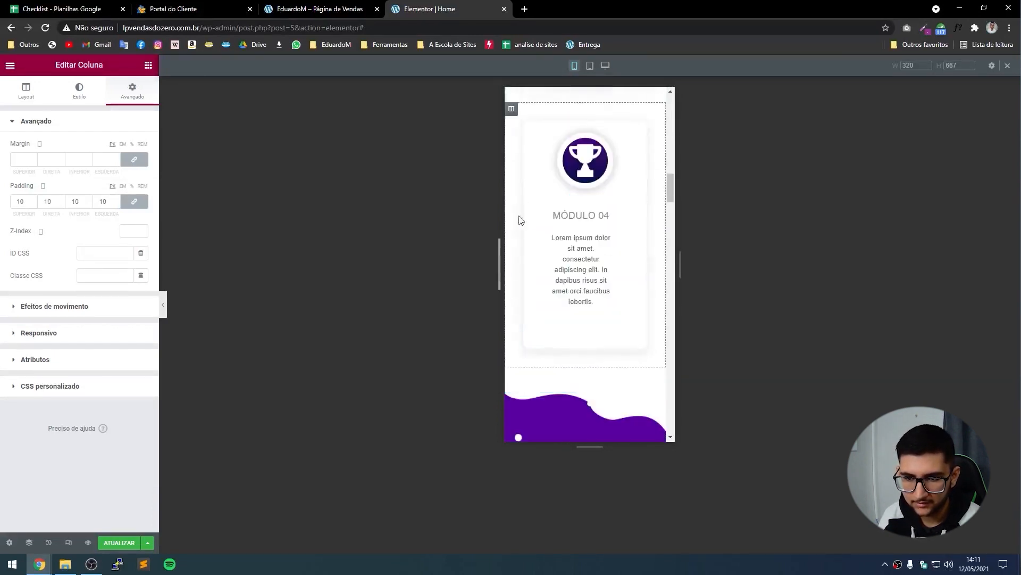
right_click(531, 212)
left_click(563, 301)
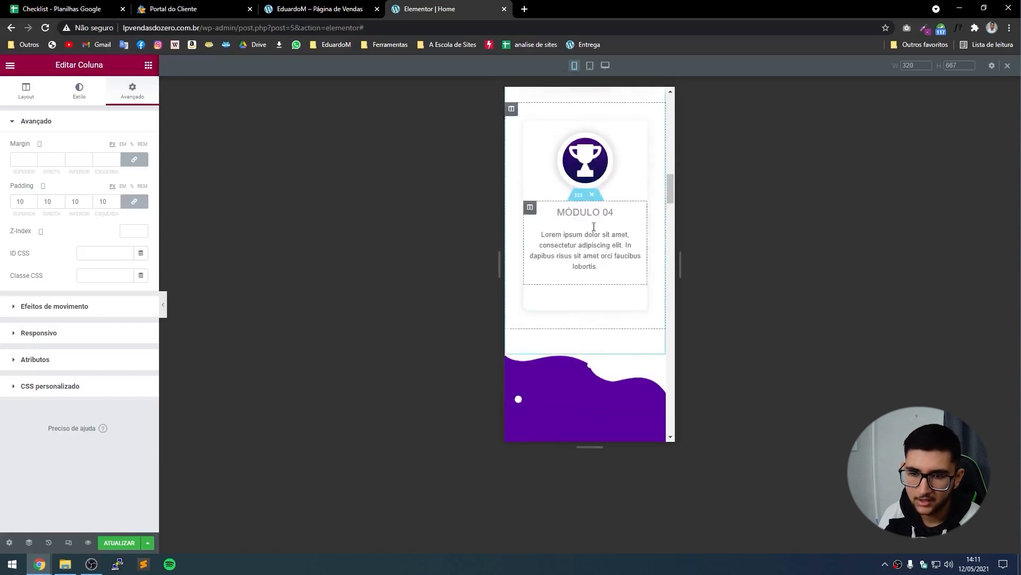
scroll(604, 400, "down", 1)
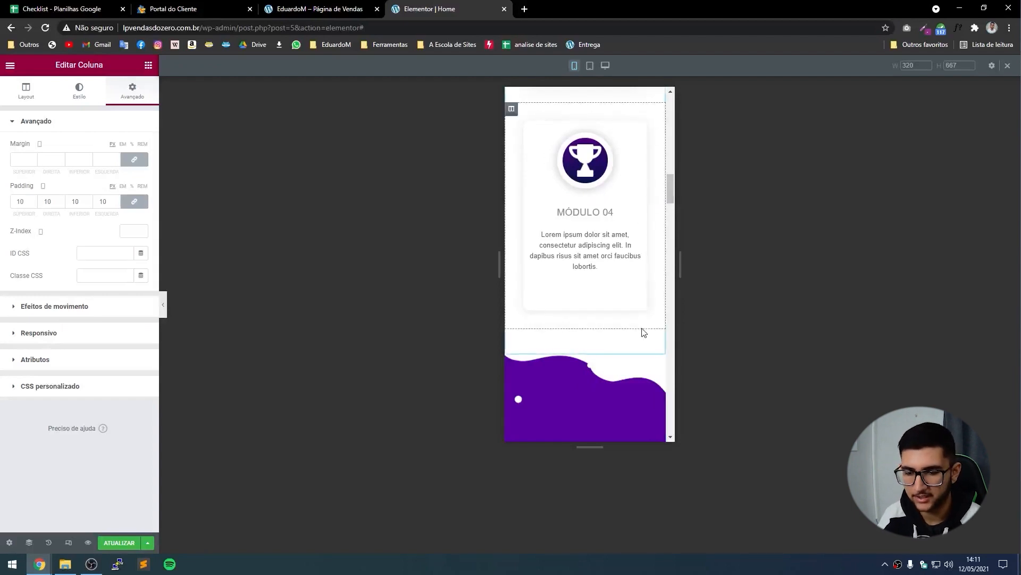
scroll(644, 332, "down", 6)
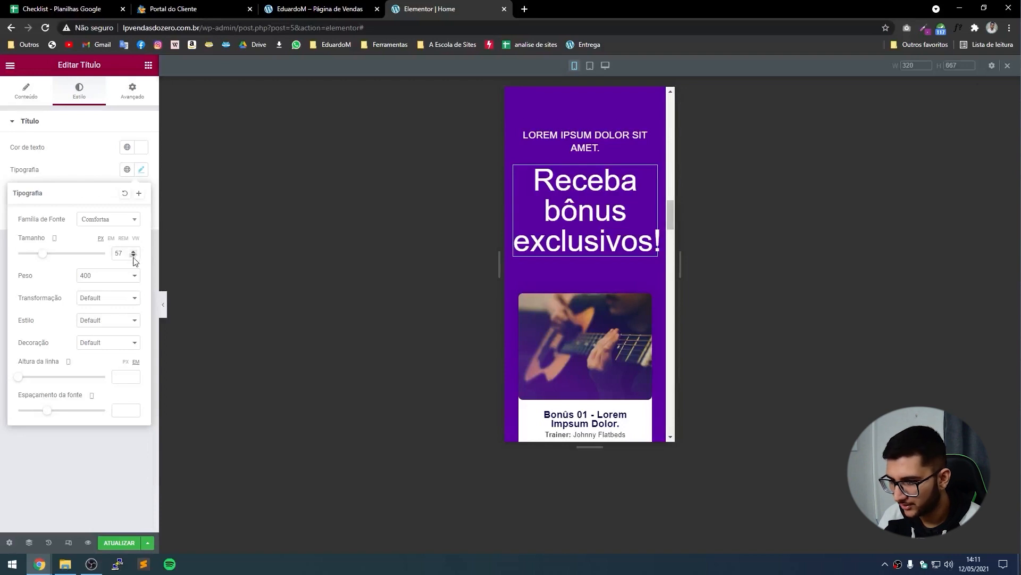
Shrink the 'Receba bônus exclusivos!' heading to fit two lines, then select the label above it.
left_click(133, 253)
left_click(133, 256)
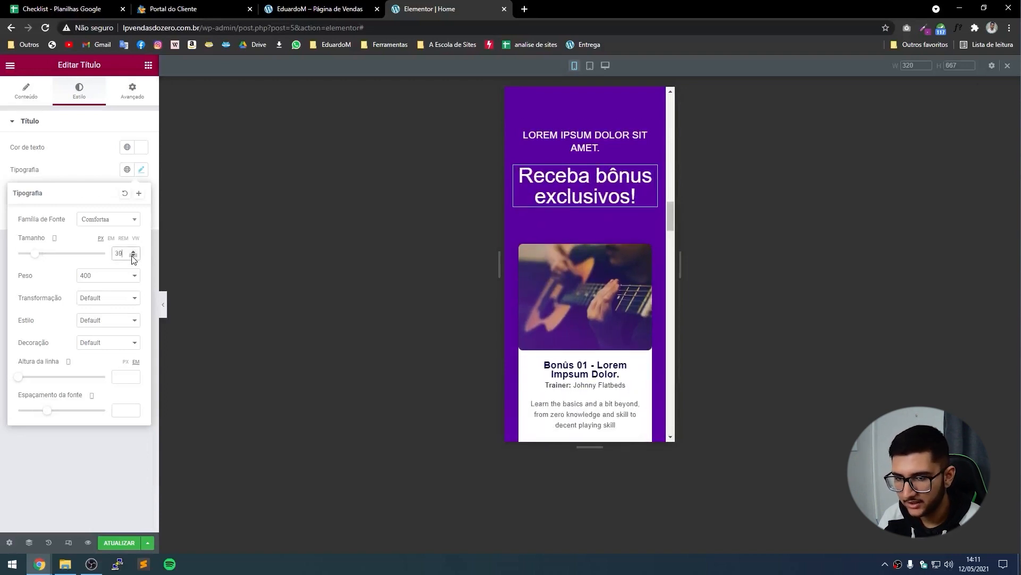
left_click(585, 141)
left_click(66, 100)
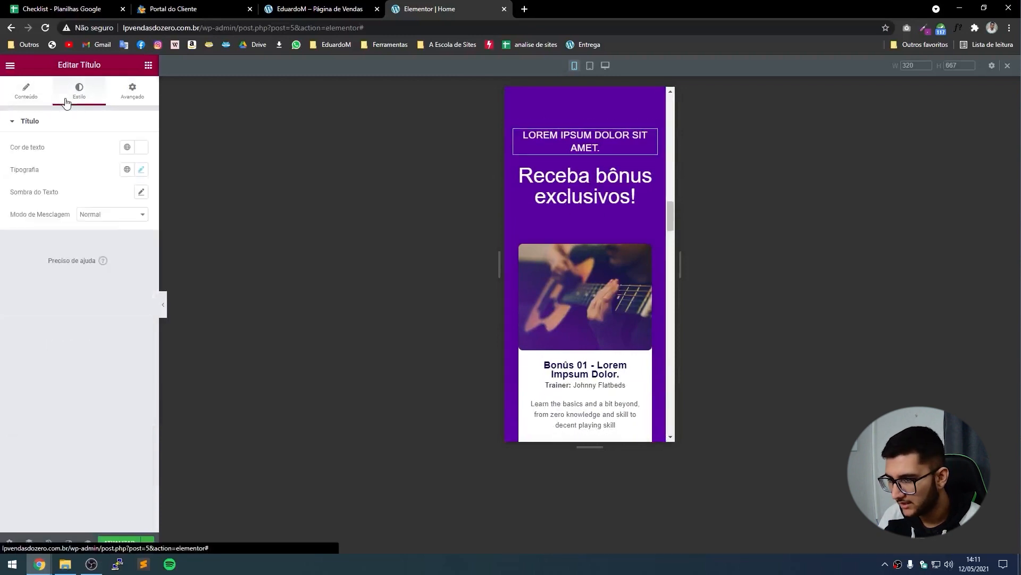
left_click(141, 169)
Set the 'LOREM IPSUM DOLOR SIT AMET.' label's mobile font size to 14 px.
left_click(133, 253)
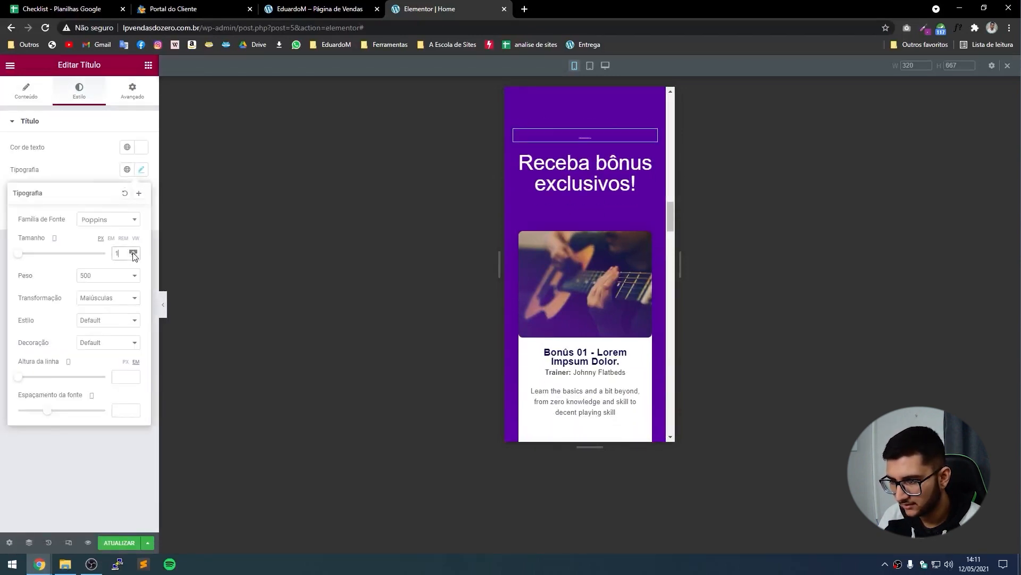
left_click(133, 252)
left_click(133, 252)
left_click(133, 252)
left_click(133, 252)
left_click(133, 252)
left_click(133, 252)
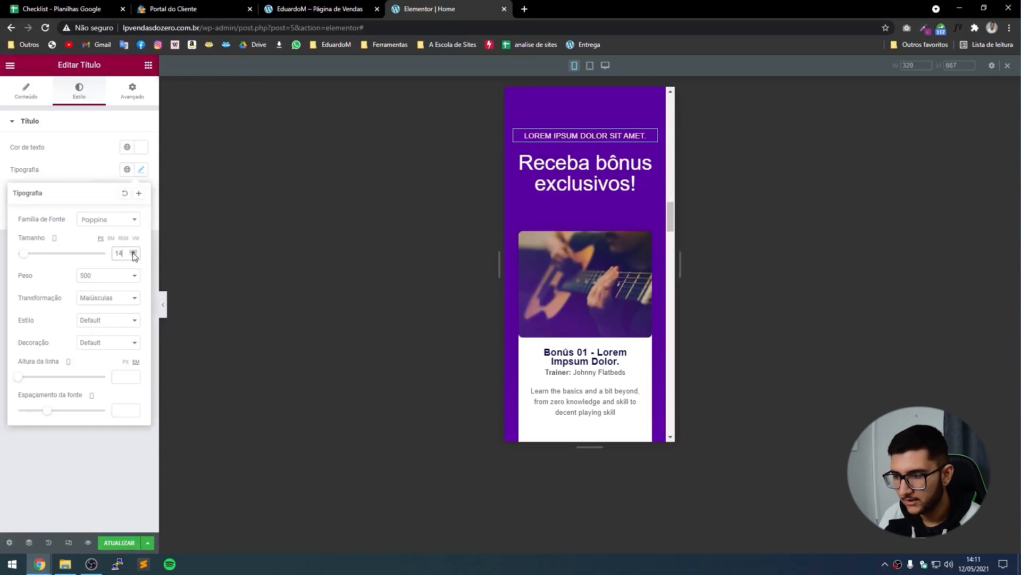
left_click(133, 252)
left_click(133, 252)
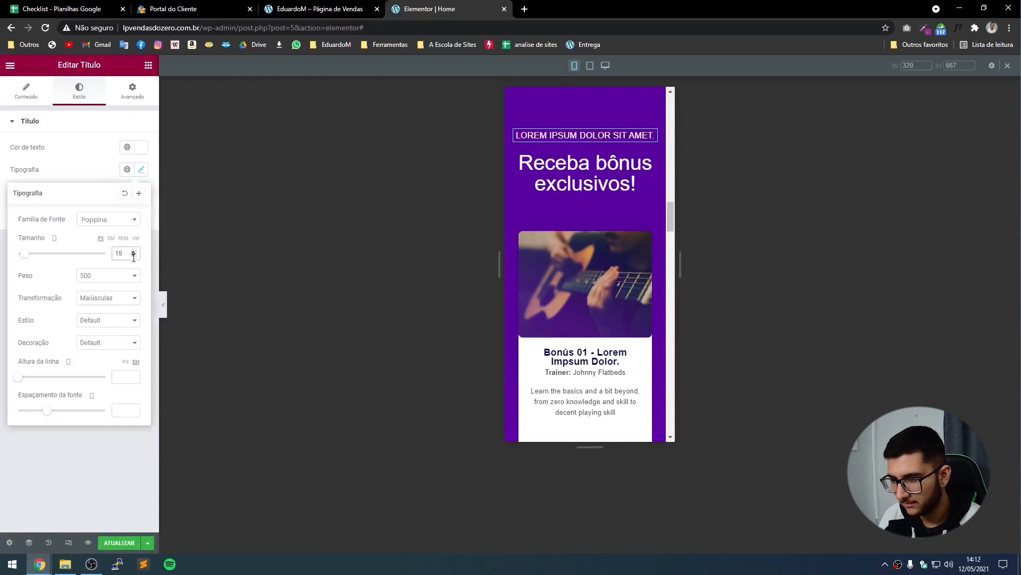
left_click(133, 252)
left_click(134, 252)
left_click(134, 252)
left_click(135, 255)
left_click(135, 255)
left_click(135, 255)
left_click(135, 255)
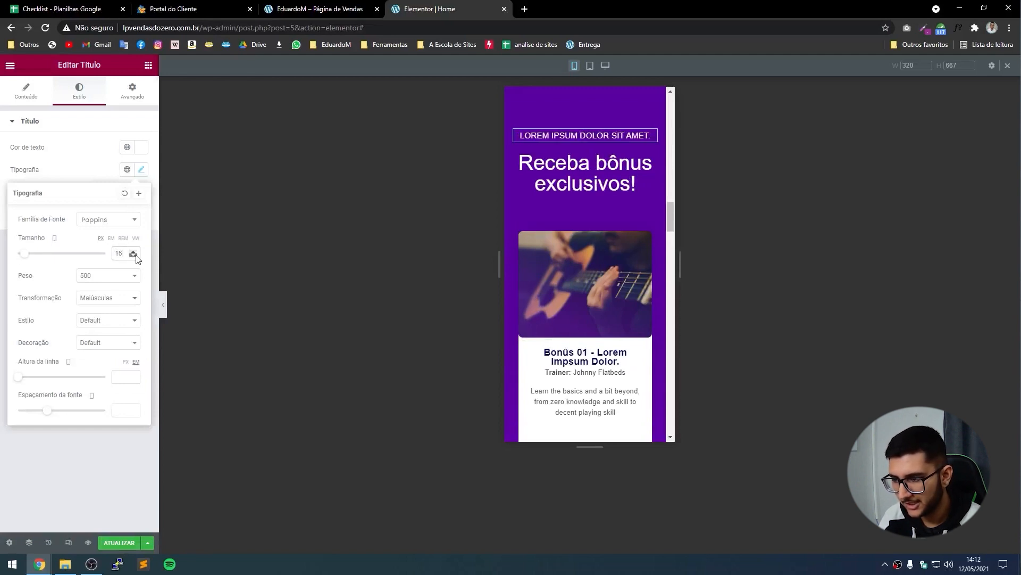
left_click(135, 255)
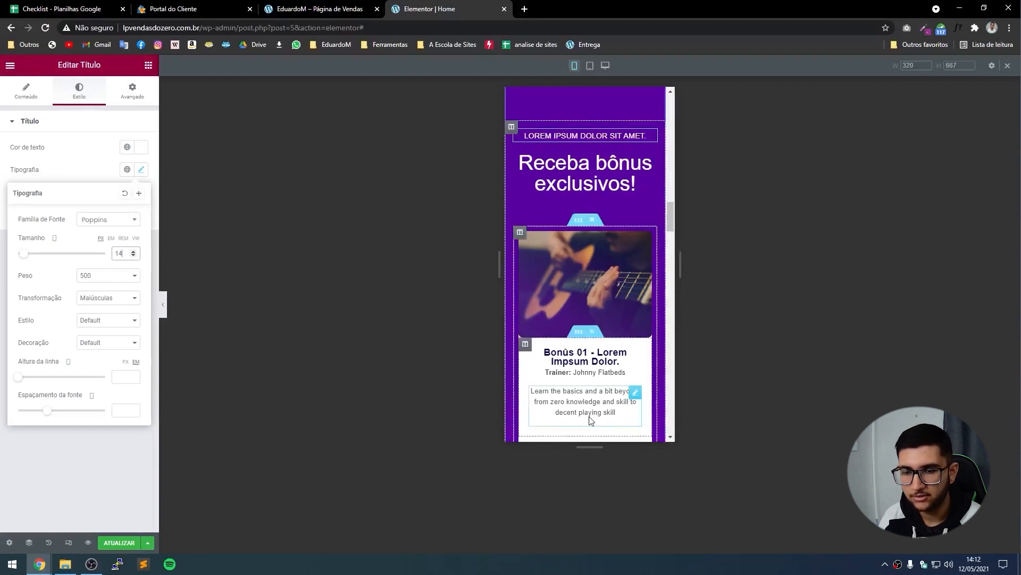
Scroll the preview down to the Perguntas Frequentes section.
scroll(615, 152, "down", 1)
scroll(612, 269, "down", 1)
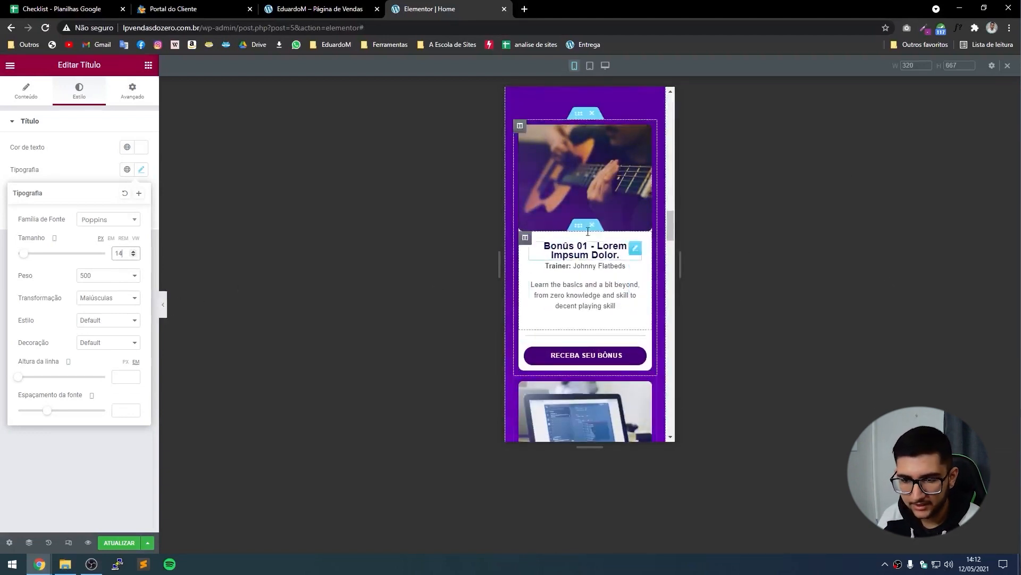
scroll(596, 250, "down", 3)
scroll(610, 298, "up", 5)
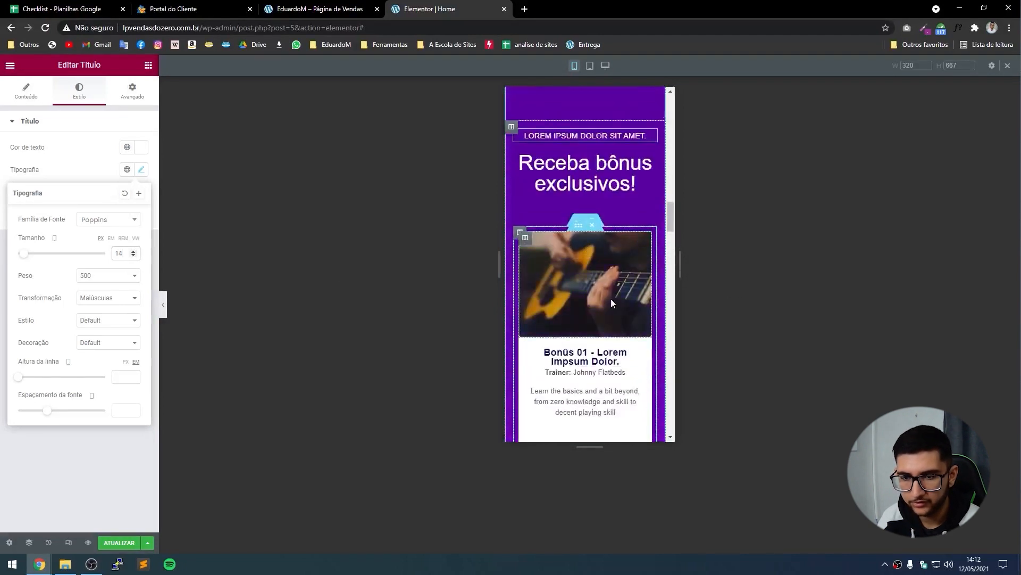
scroll(611, 299, "down", 7)
scroll(657, 269, "down", 5)
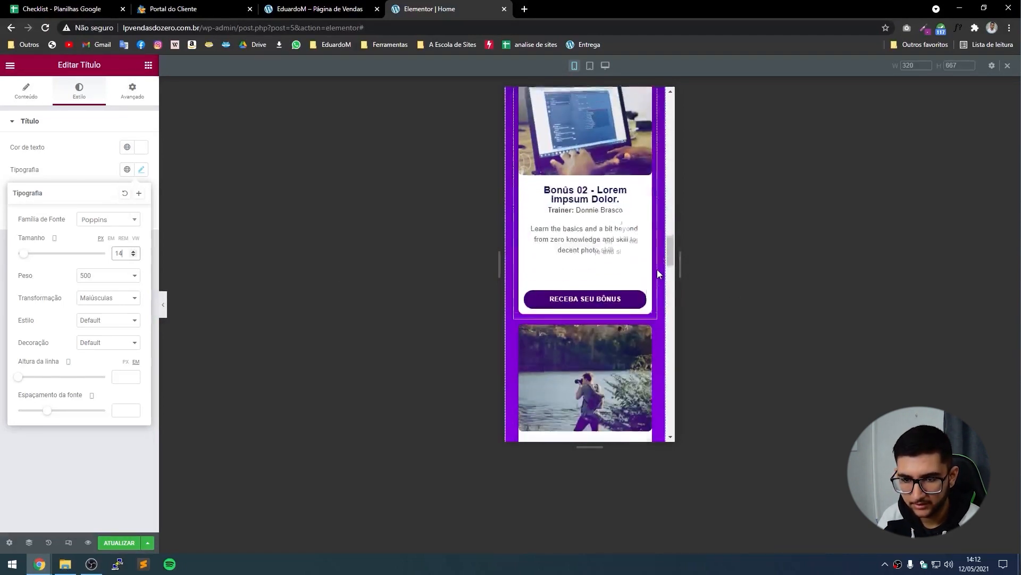
left_click_drag(680, 268, 688, 285)
Set the Perguntas Frequentes heading's font size to 20 px.
left_click(588, 172)
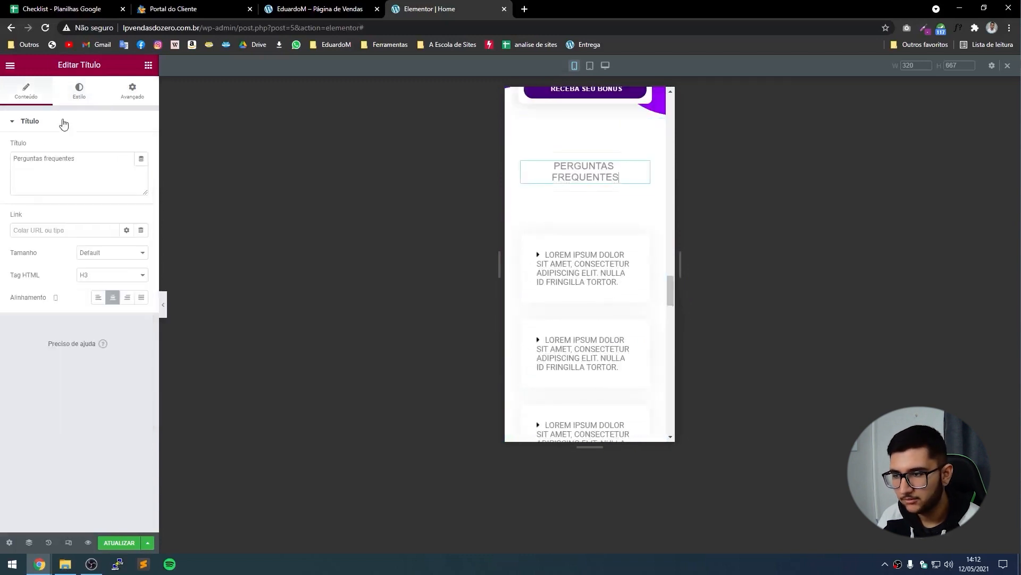
left_click(79, 91)
left_click(141, 171)
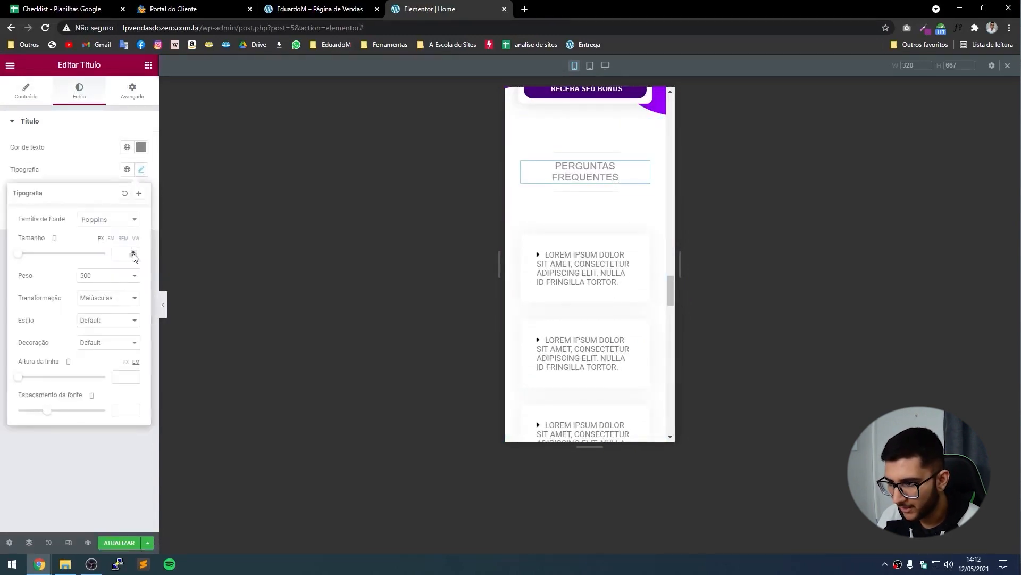
left_click(134, 254)
left_click_drag(134, 253, 133, 254)
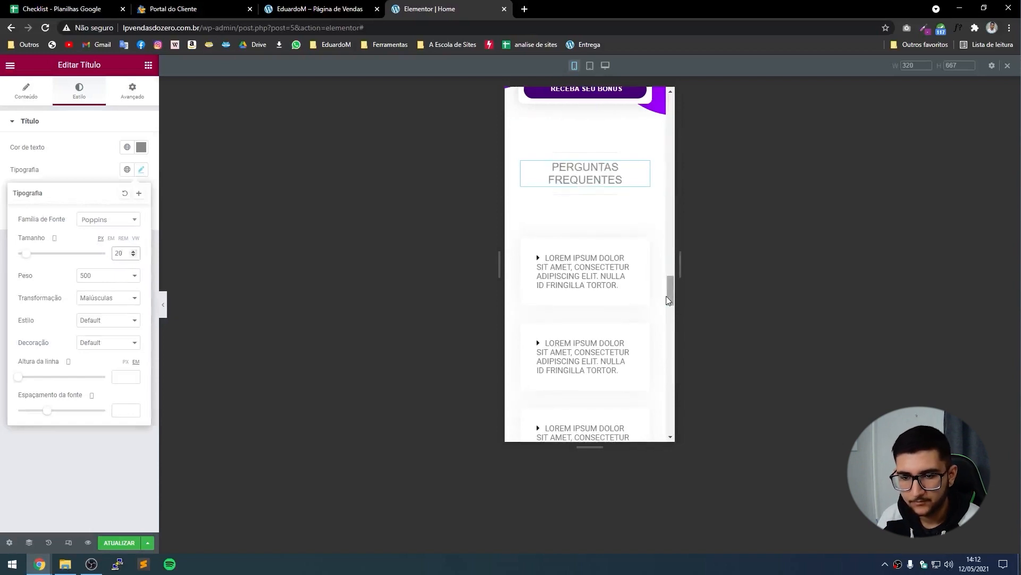
Give the FAQ accordion's answer content 14 px padding.
left_click(631, 281)
scroll(672, 219, "down", 2)
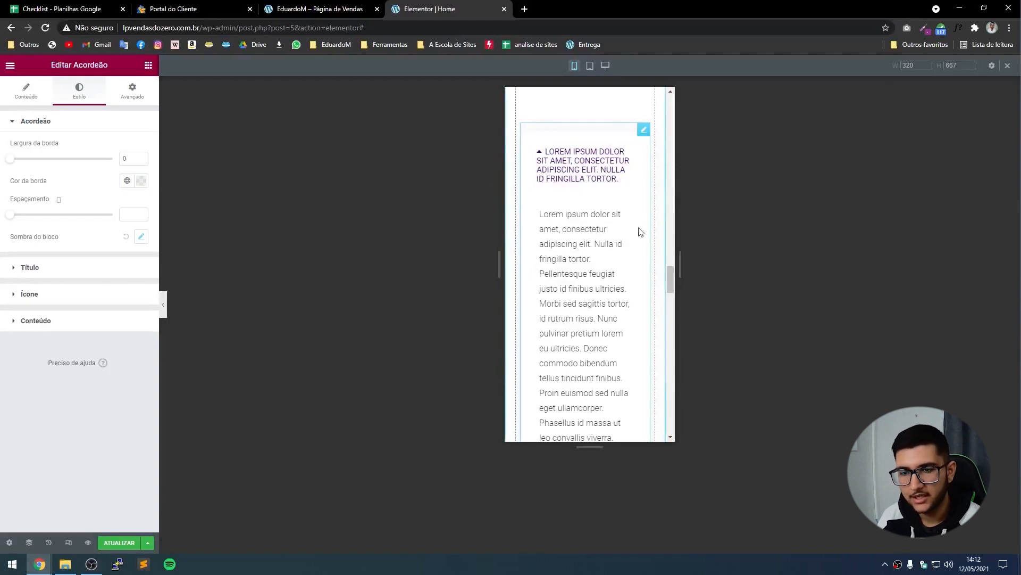
left_click(45, 324)
left_click(32, 326)
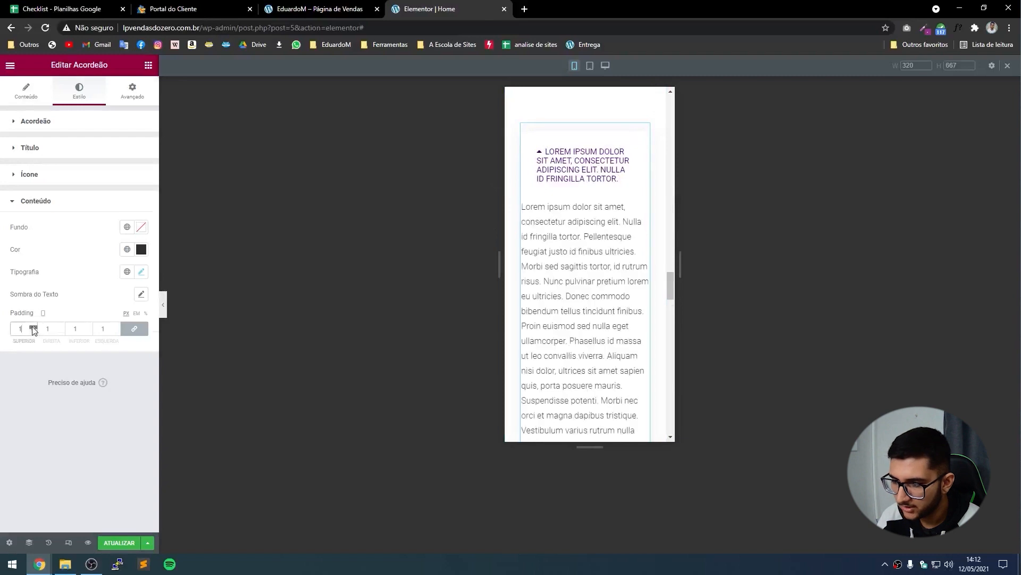
left_click(33, 327)
left_click(32, 327)
left_click(33, 326)
left_click(33, 326)
left_click(33, 326)
left_click(33, 328)
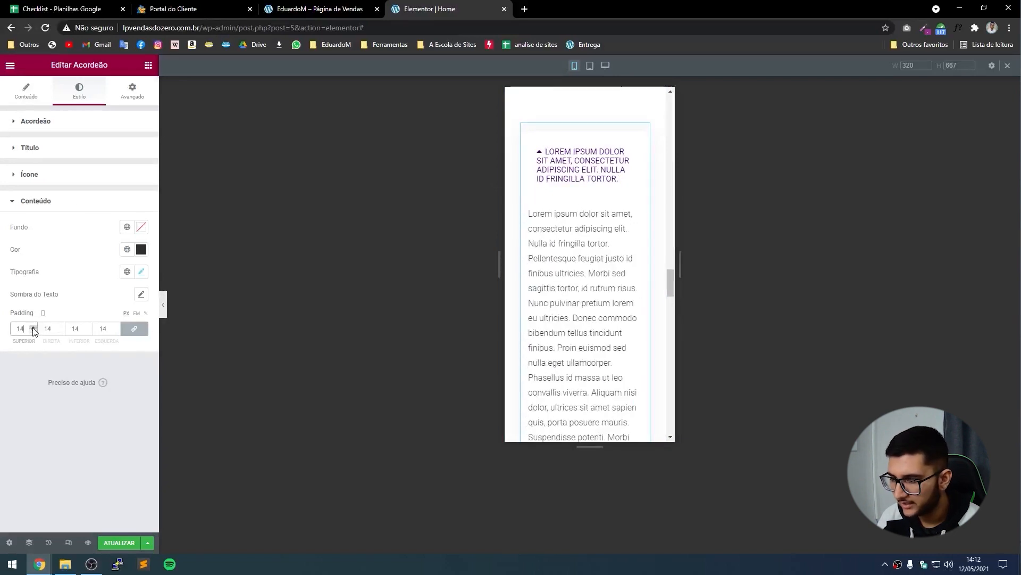
Set the FAQ answer text size to 13 px.
left_click(141, 272)
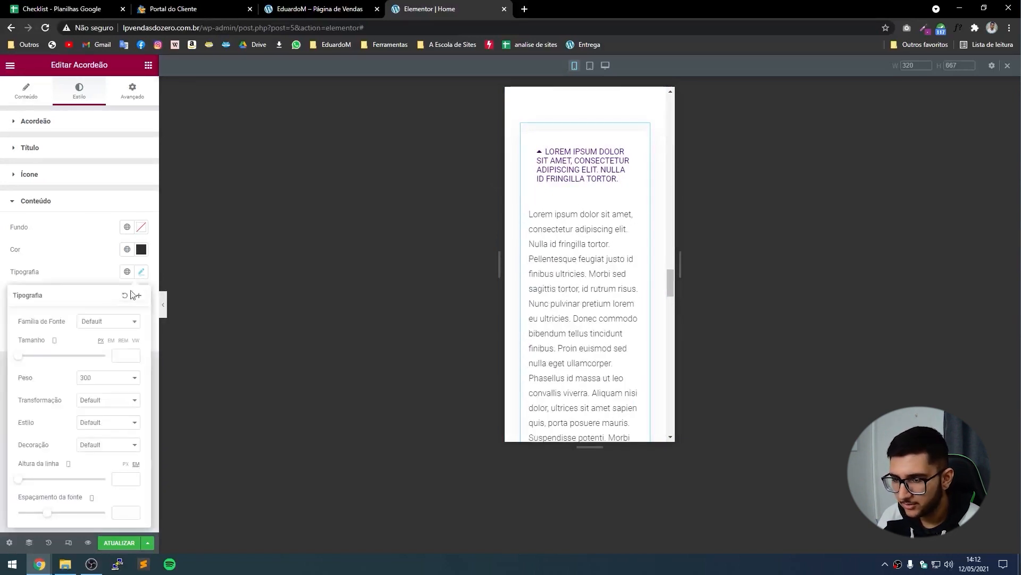
left_click(134, 354)
left_click(134, 354)
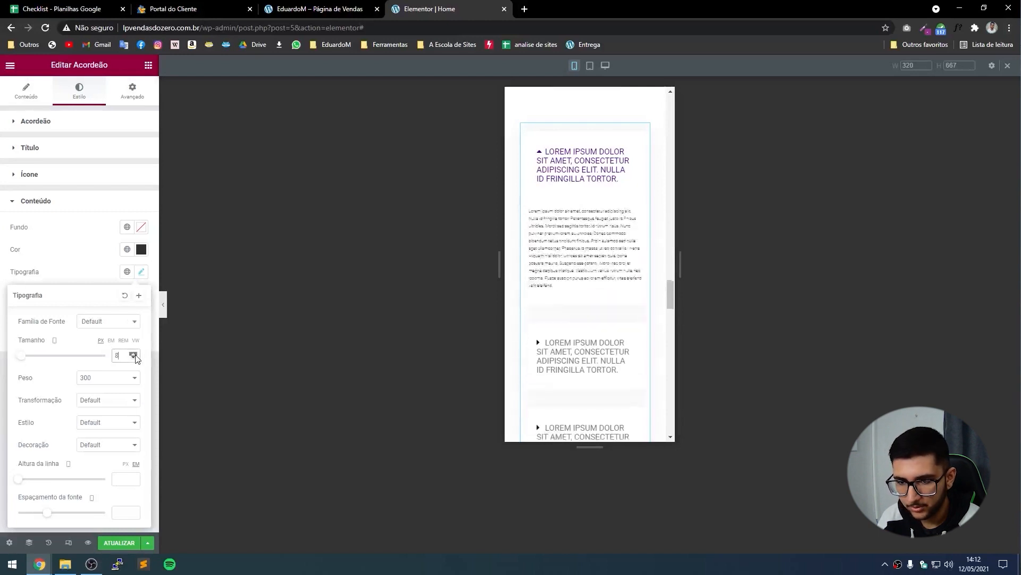
left_click(134, 354)
left_click(134, 354)
left_click(134, 353)
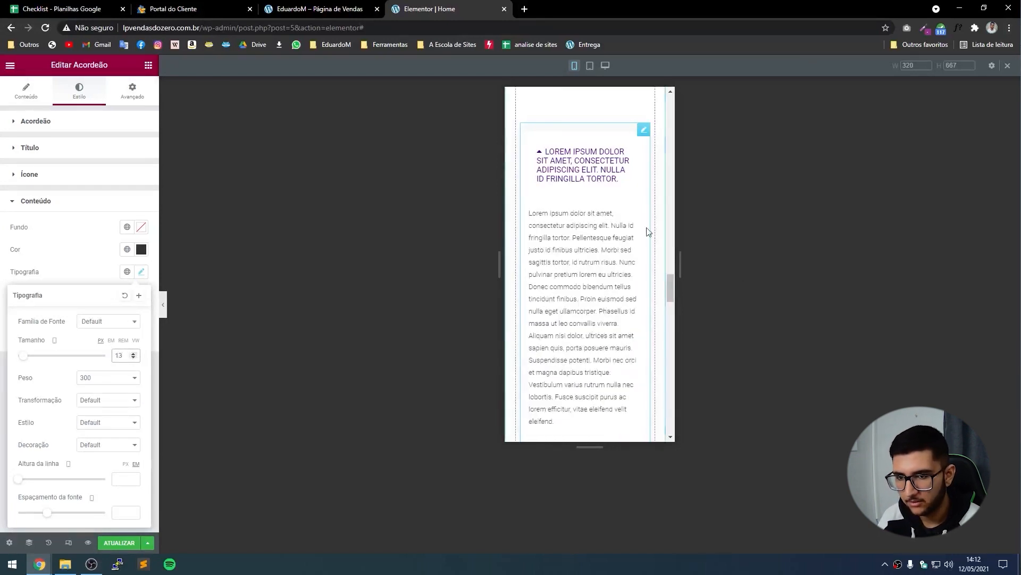
Set the FAQ question titles to 14 px and preview the page.
left_click(36, 150)
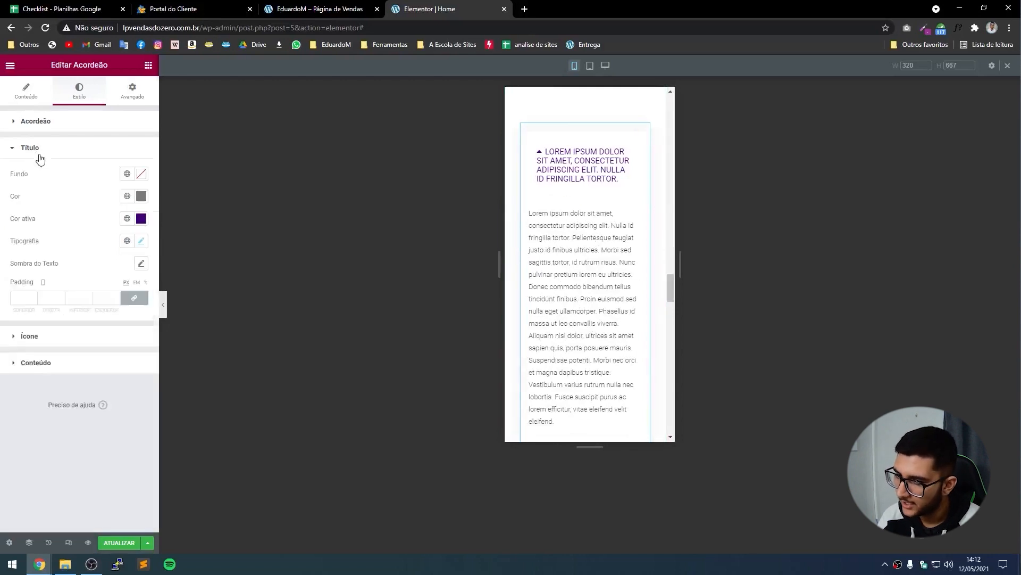
left_click(141, 241)
left_click(132, 323)
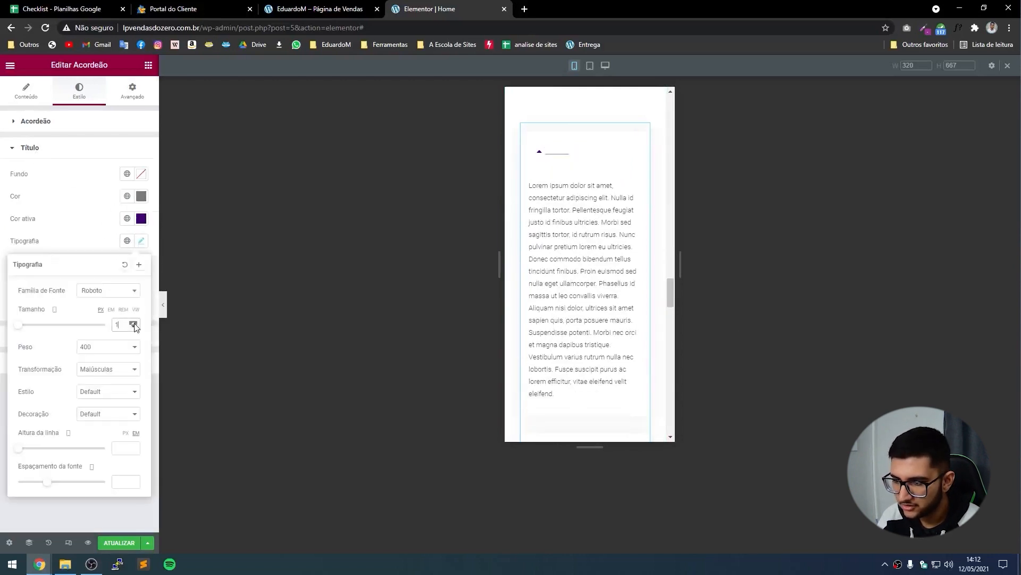
left_click(132, 323)
left_click(133, 323)
left_click(133, 323)
left_click(133, 322)
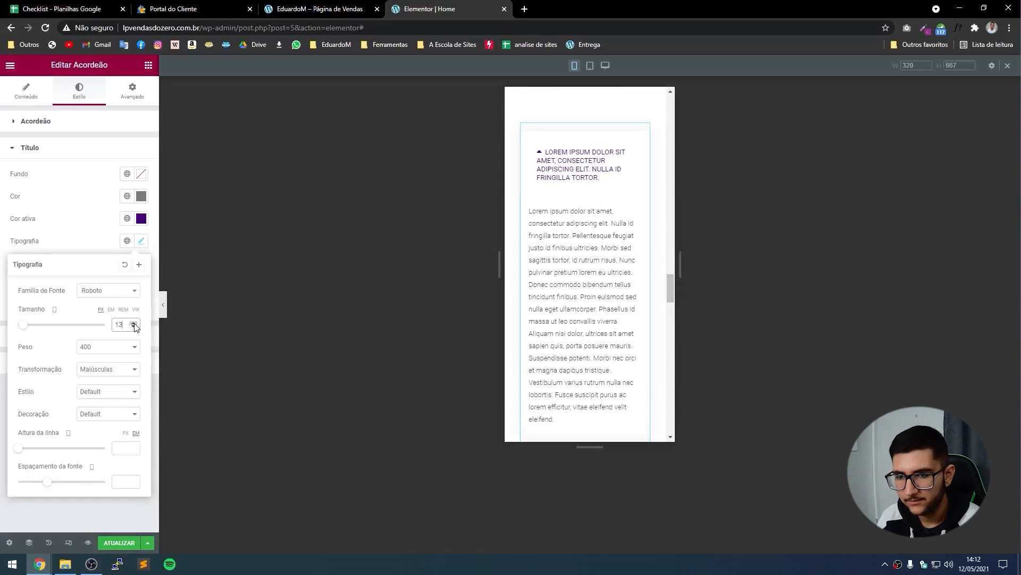
left_click(134, 323)
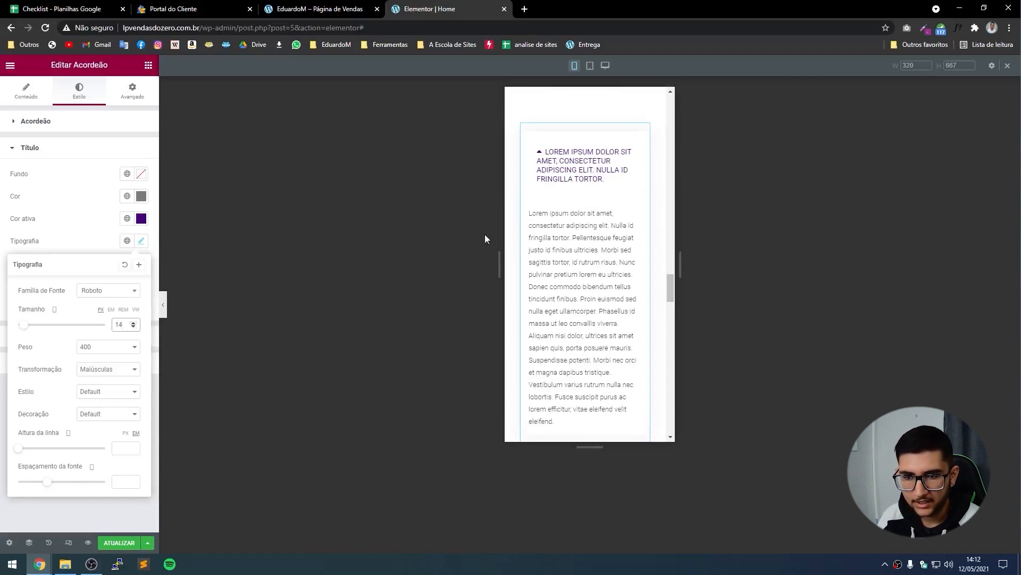
left_click(164, 304)
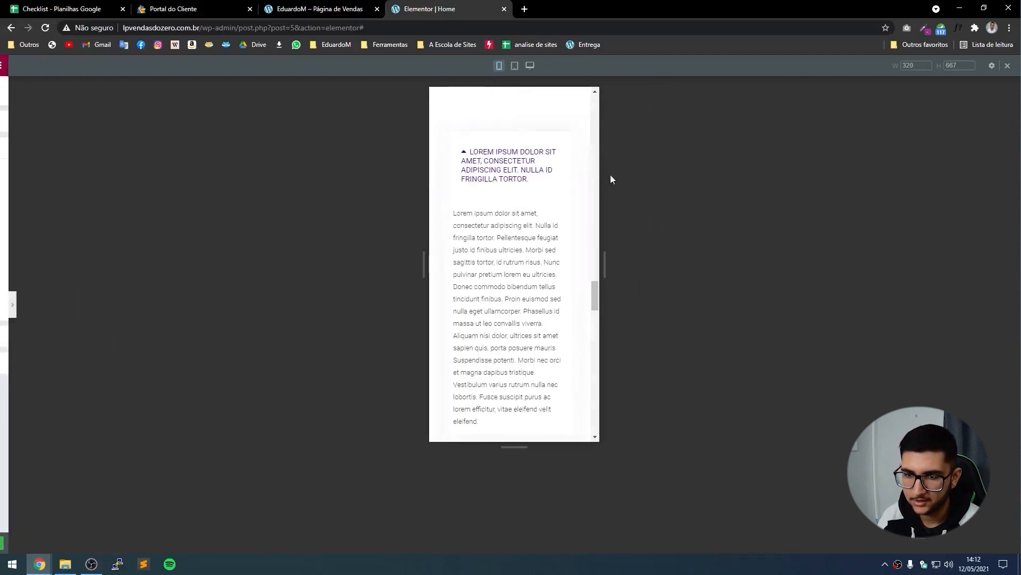
Check the FAQ items by toggling them open and closed in the preview.
left_click(540, 167)
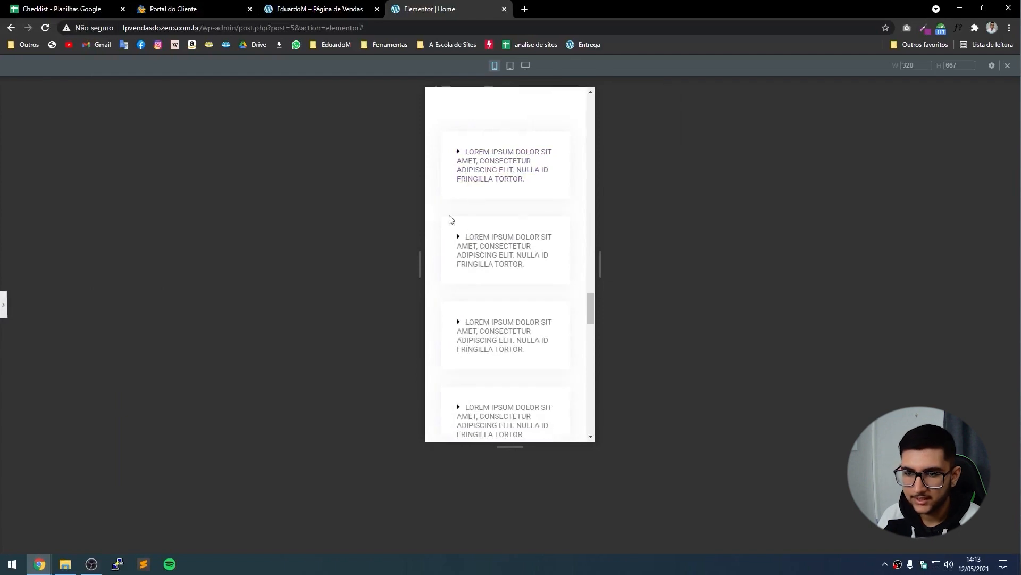
left_click(480, 164)
left_click(497, 159)
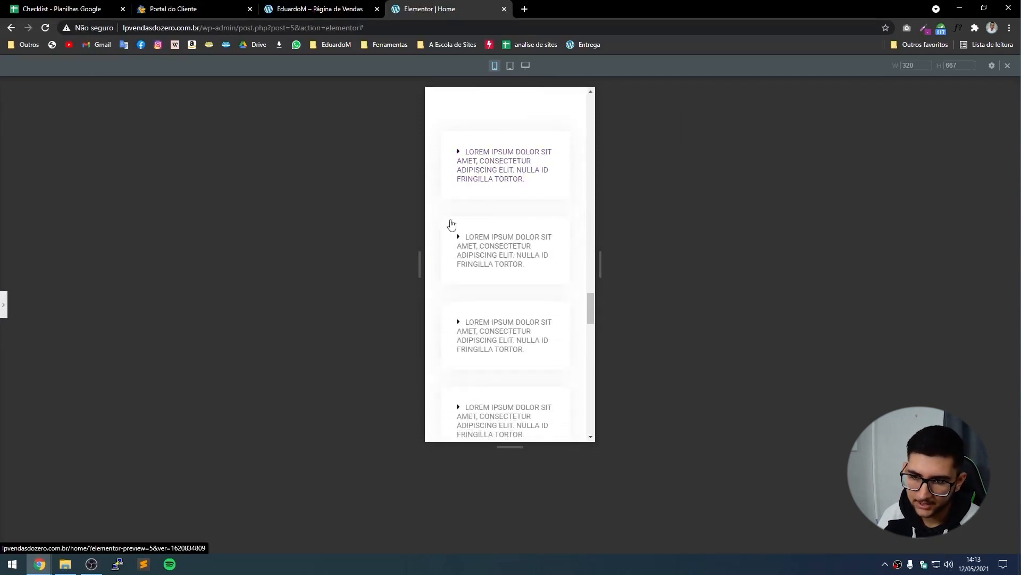
scroll(463, 250, "down", 8)
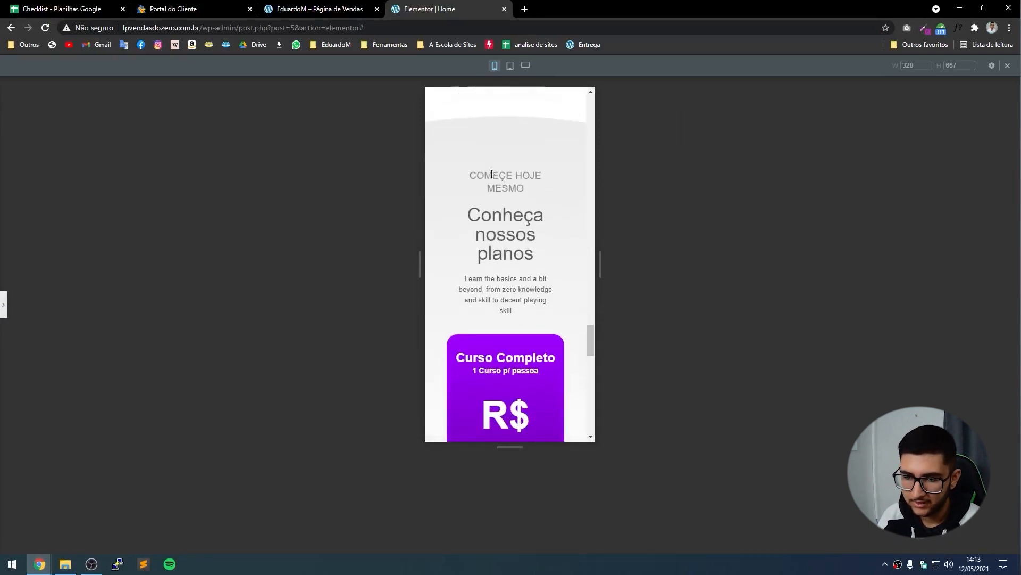
left_click(3, 301)
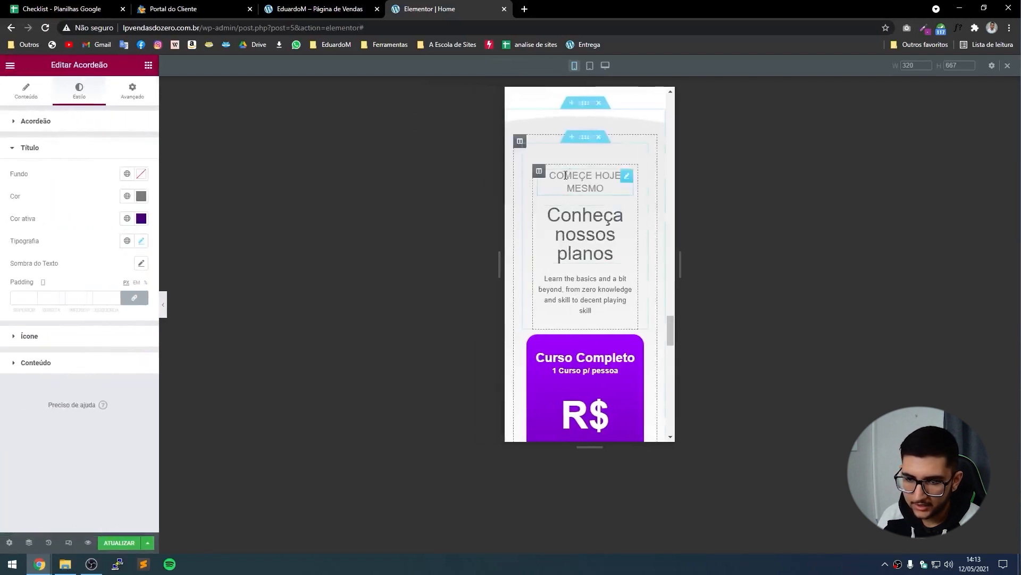
Set the 'Conheça nossos planos' section's left and right padding to 0.
left_click(586, 138)
left_click(130, 93)
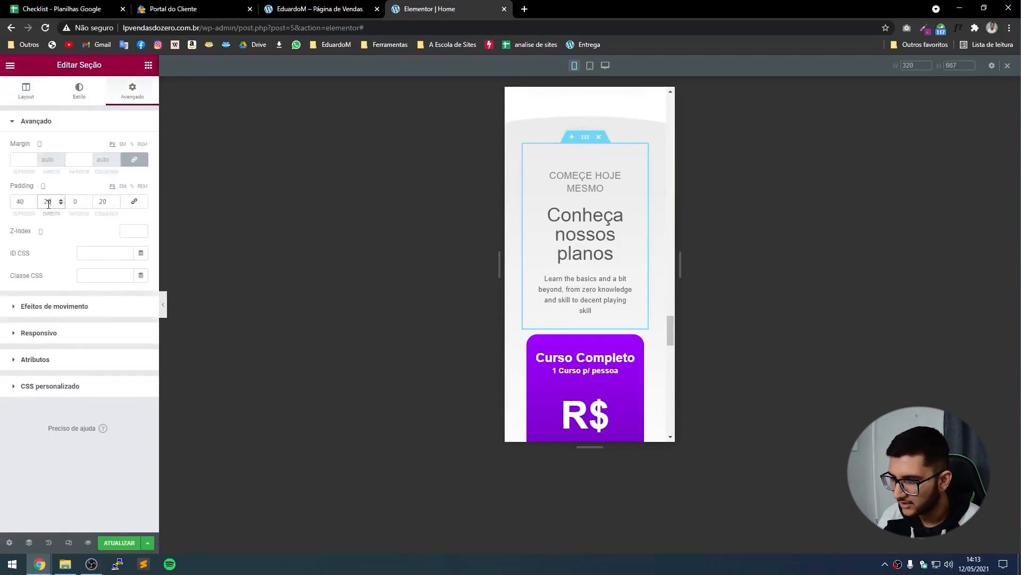
key("BackSpace")
key("BackSpace")
type("0")
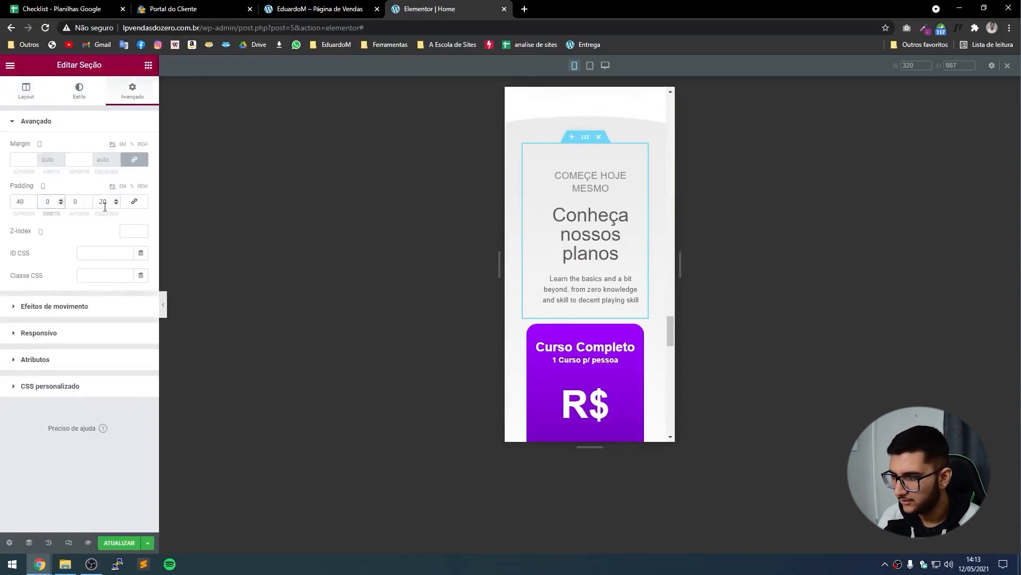
left_click(105, 204)
key("BackSpace")
key("BackSpace")
type("0")
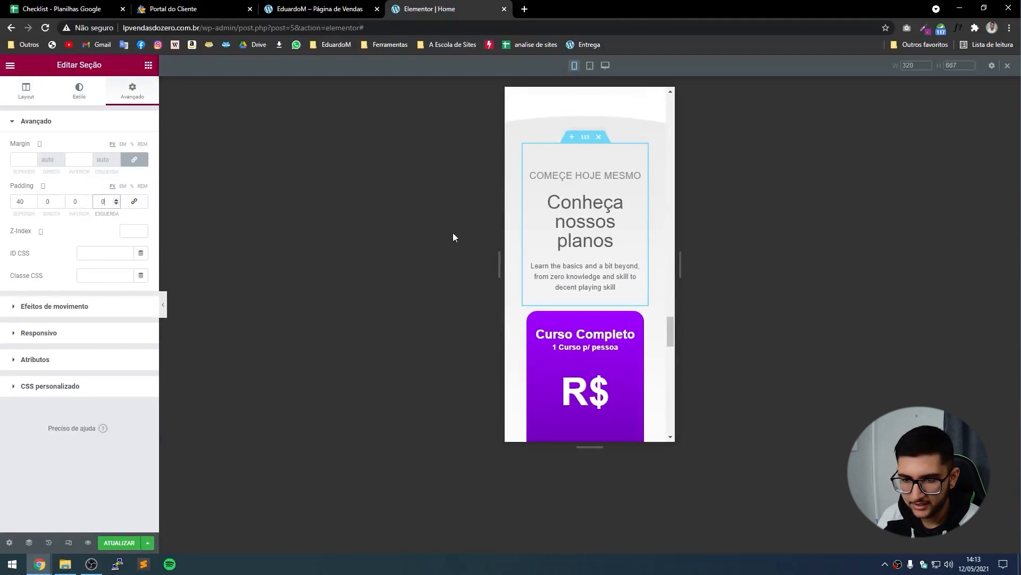
Reduce the 'Conheça nossos planos' heading's font size to 32.
left_click(574, 204)
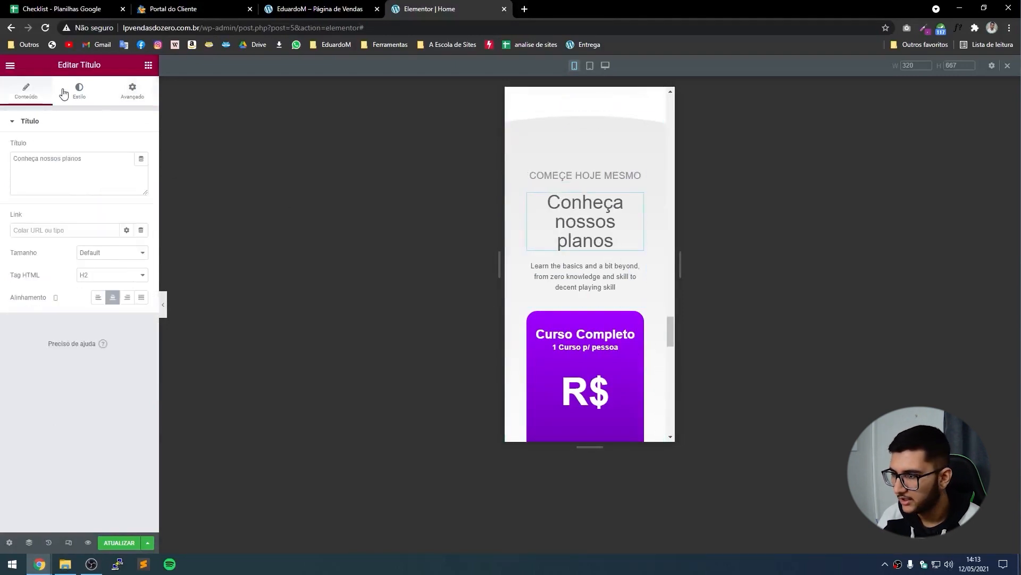
left_click(79, 91)
left_click(141, 169)
left_click(133, 252)
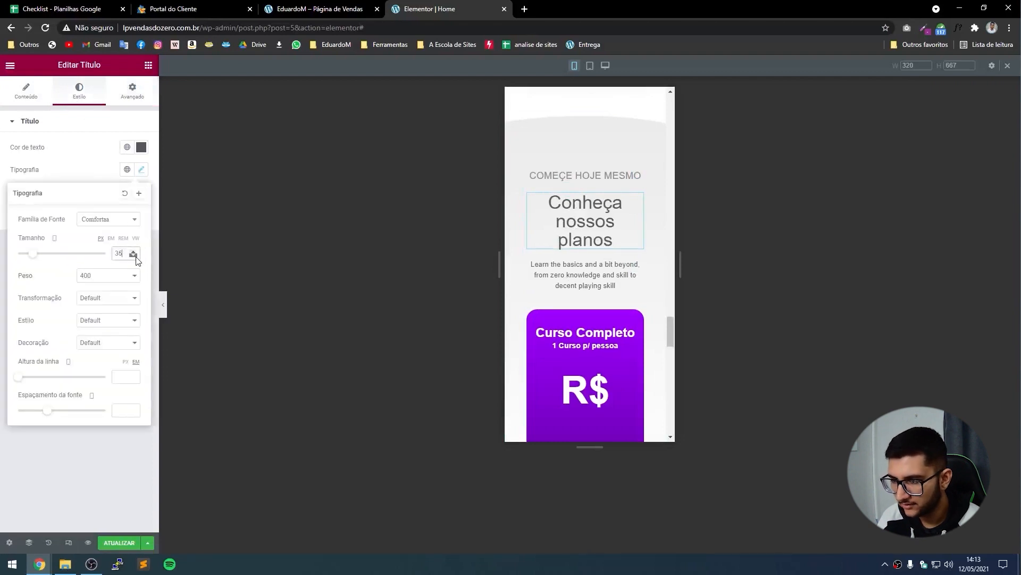
left_click(136, 256)
left_click(135, 256)
left_click(136, 256)
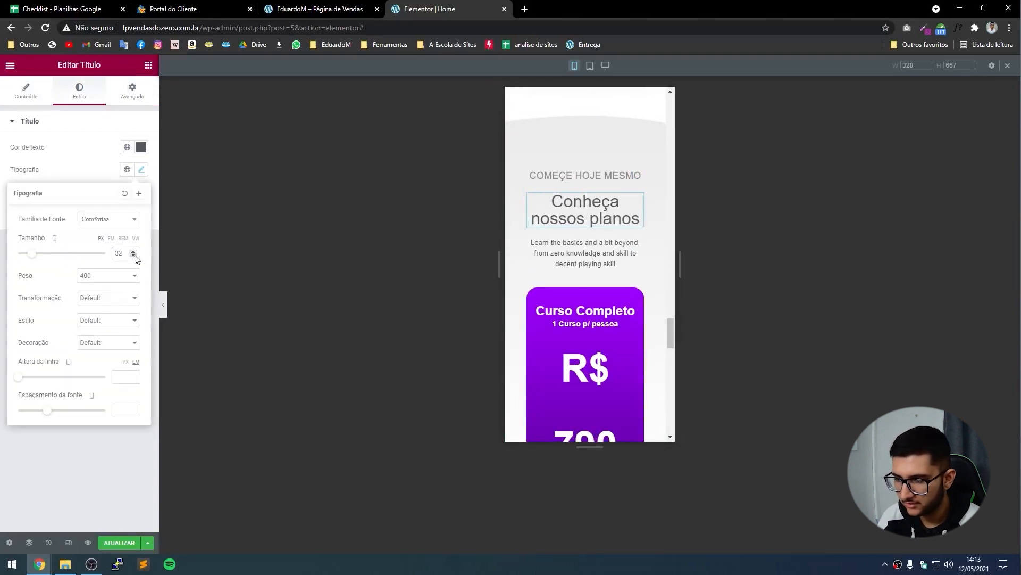
left_click(162, 302)
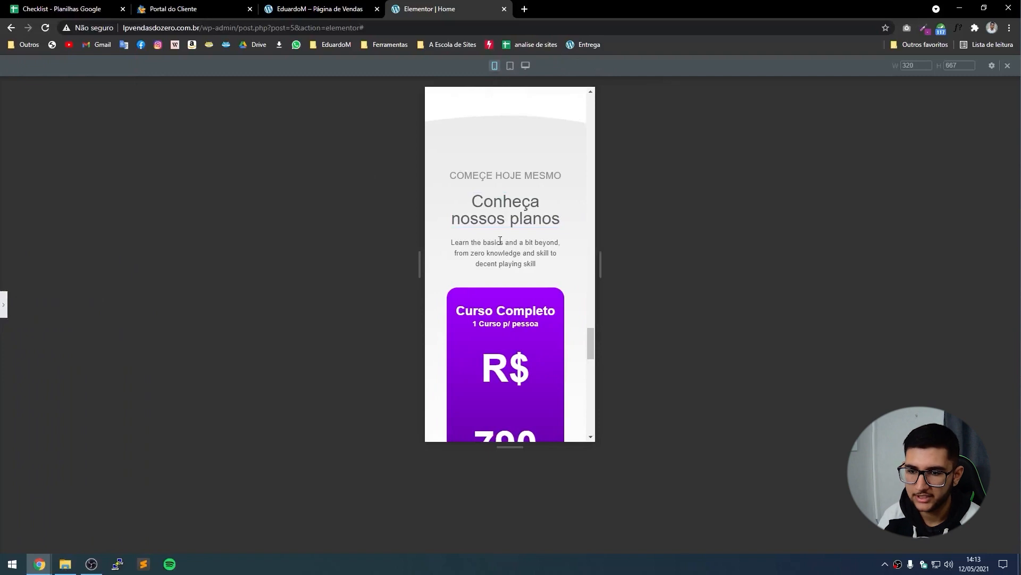
Set the 'COMEÇE HOJE MESMO' label's font size to 14.
scroll(500, 241, "down", 2)
left_click(504, 159)
left_click(90, 104)
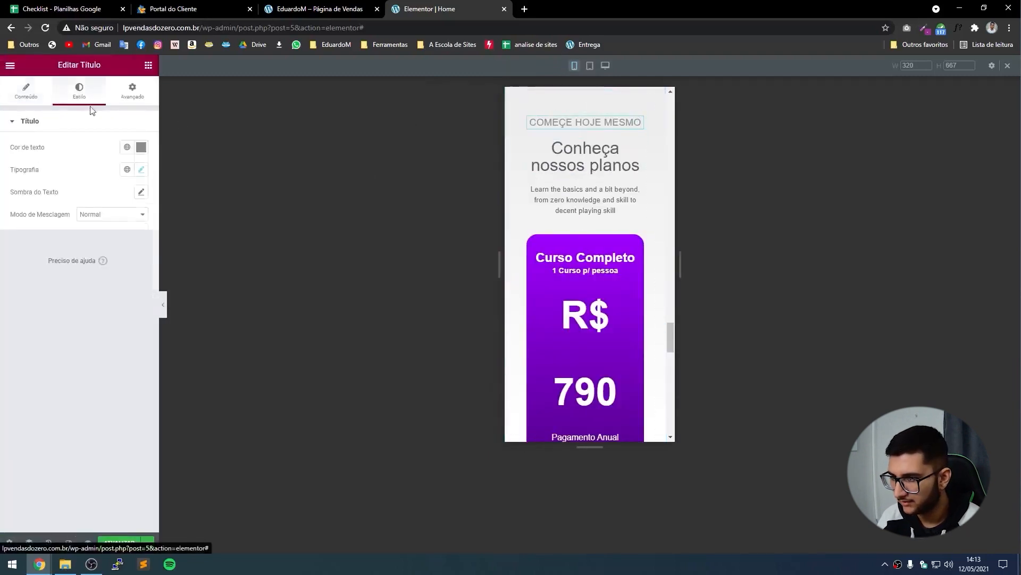
left_click(142, 170)
left_click(133, 252)
left_click(133, 253)
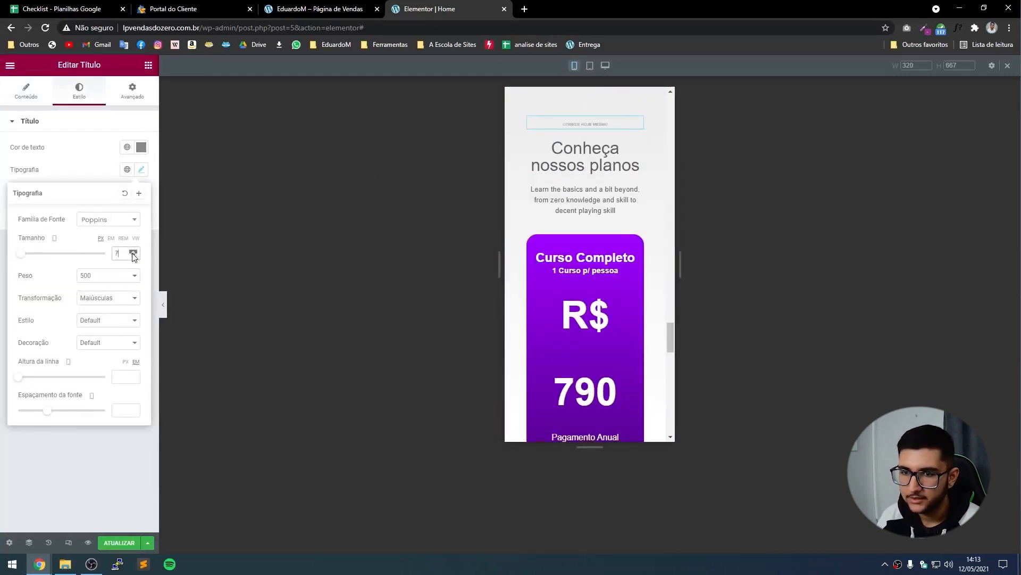
left_click(132, 252)
left_click(132, 252)
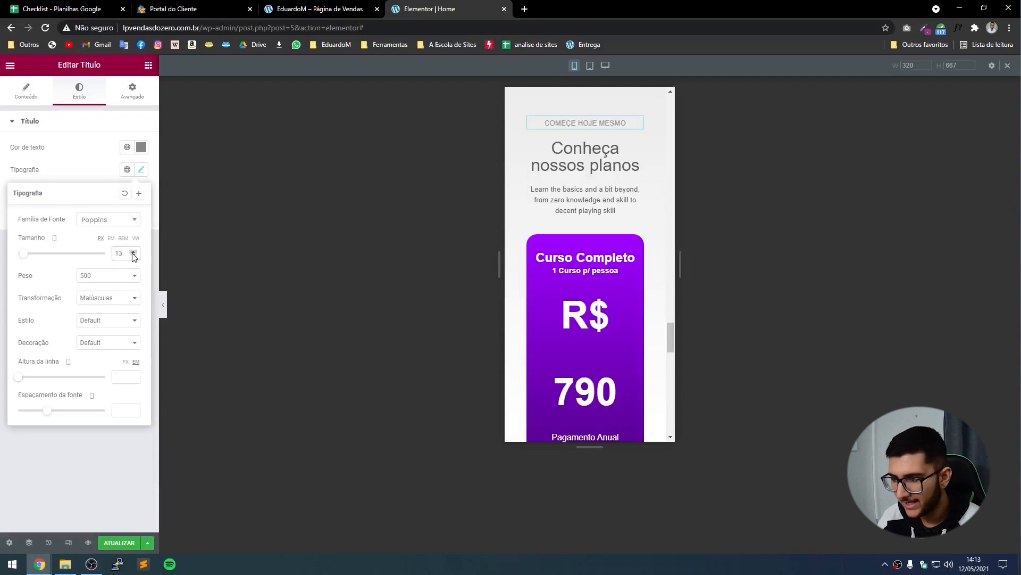
left_click(132, 252)
Scroll through the pricing preview and select the R$ 790 price text.
scroll(576, 294, "up", 3)
scroll(569, 212, "down", 4)
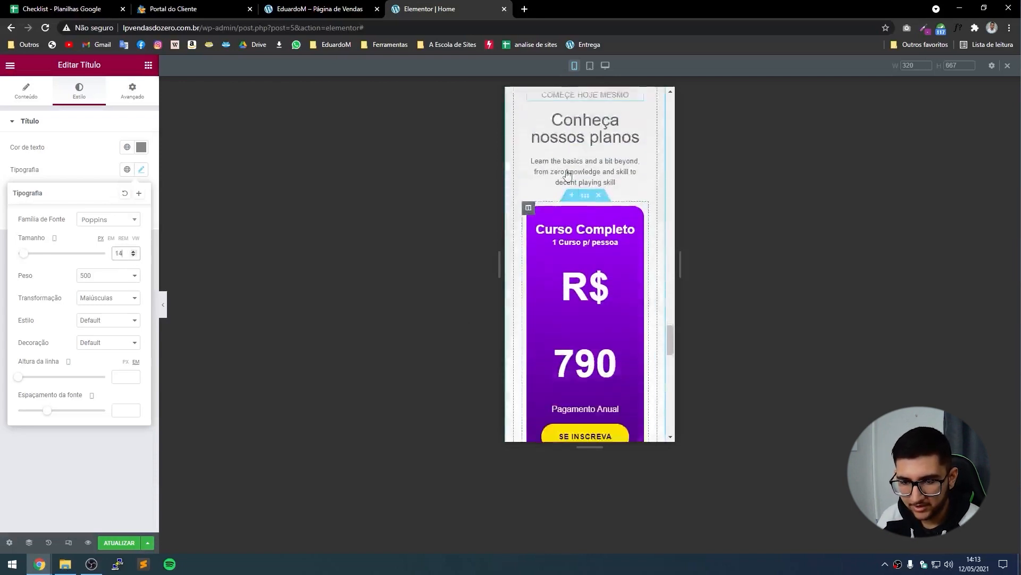
scroll(567, 174, "down", 3)
scroll(557, 208, "up", 2)
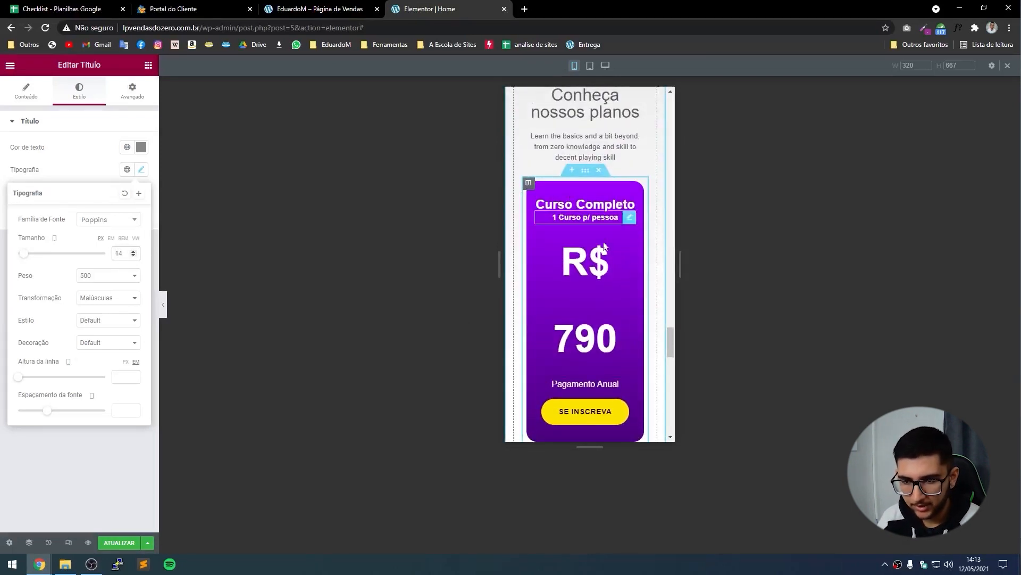
scroll(551, 232, "down", 1)
left_click(568, 237)
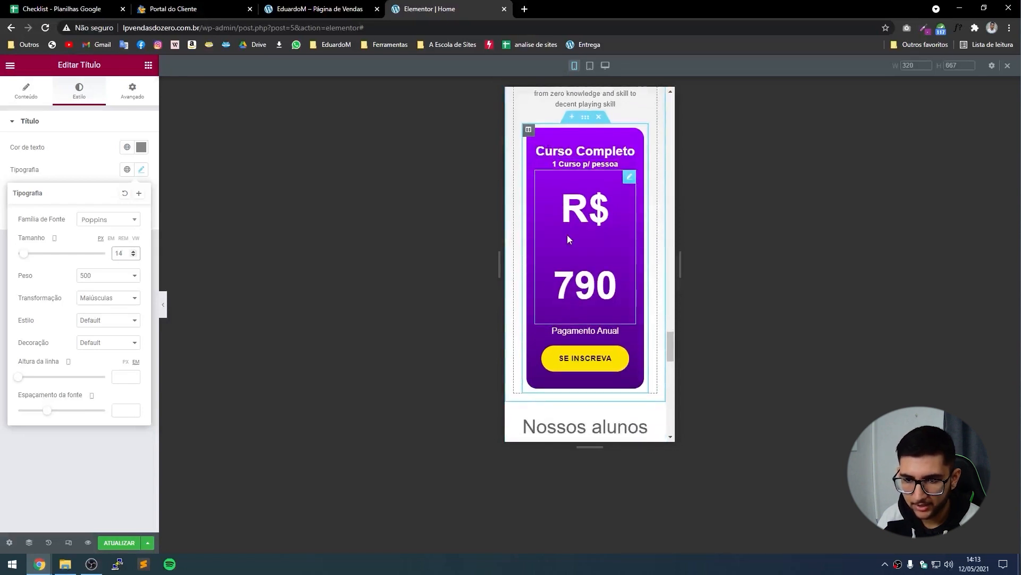
Set the R$ 790 price heading's font size to 58 so it fits on one line.
left_click(136, 256)
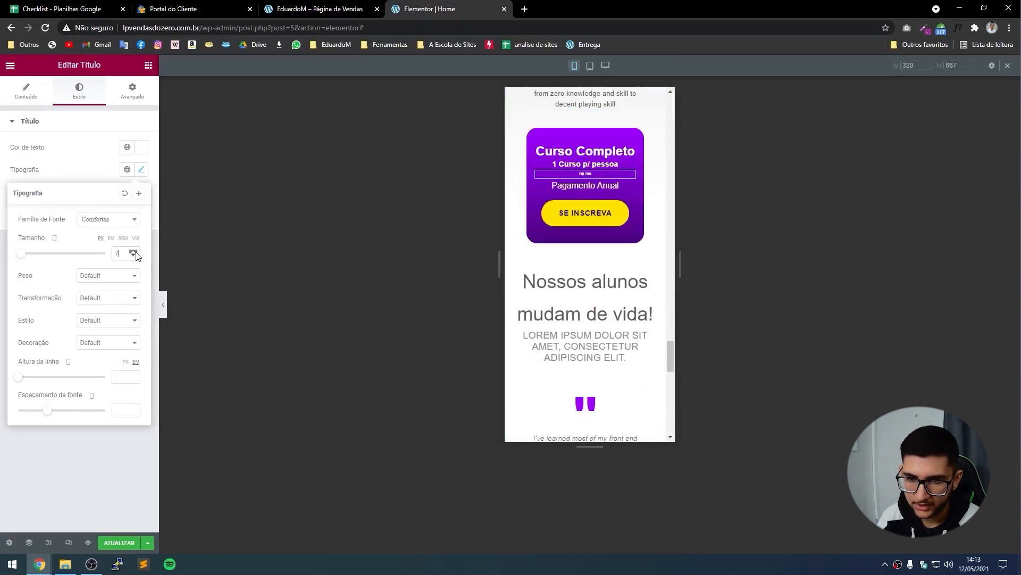
left_click_drag(137, 253, 134, 259)
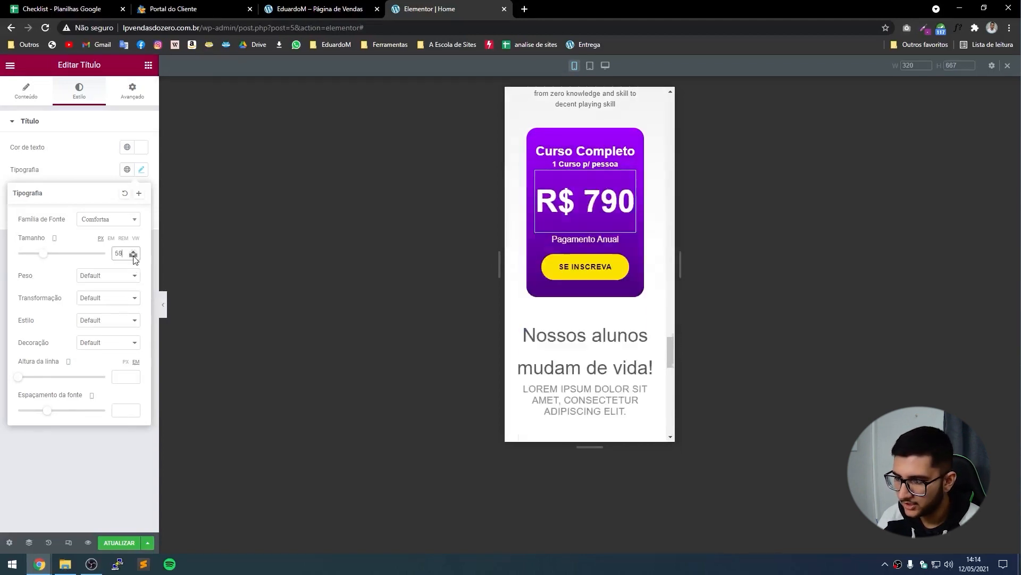
left_click(133, 256)
left_click(134, 251)
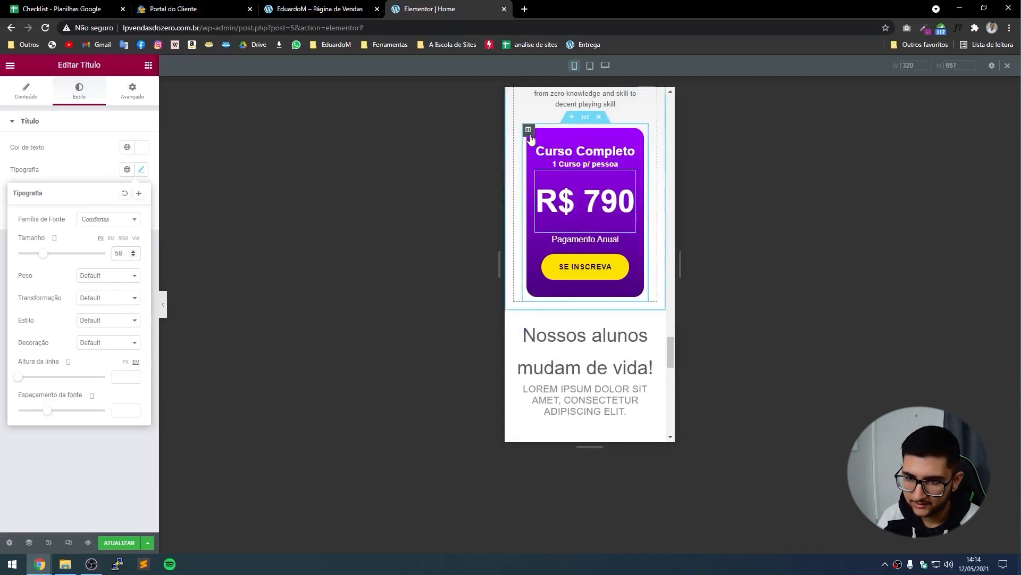
Give the price card's column a top and bottom padding of 4.
left_click(529, 133)
left_click(132, 91)
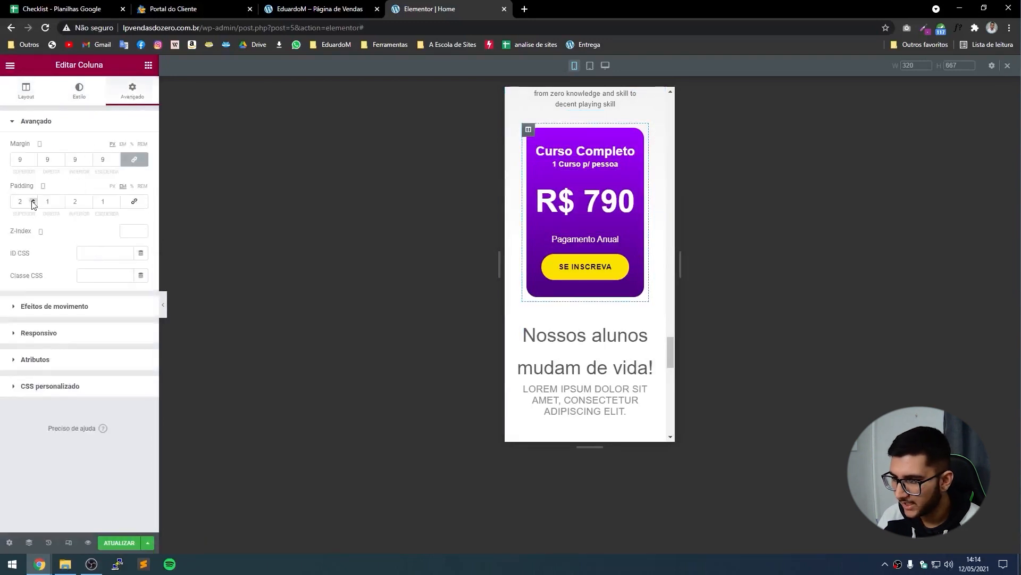
left_click(33, 200)
left_click(32, 200)
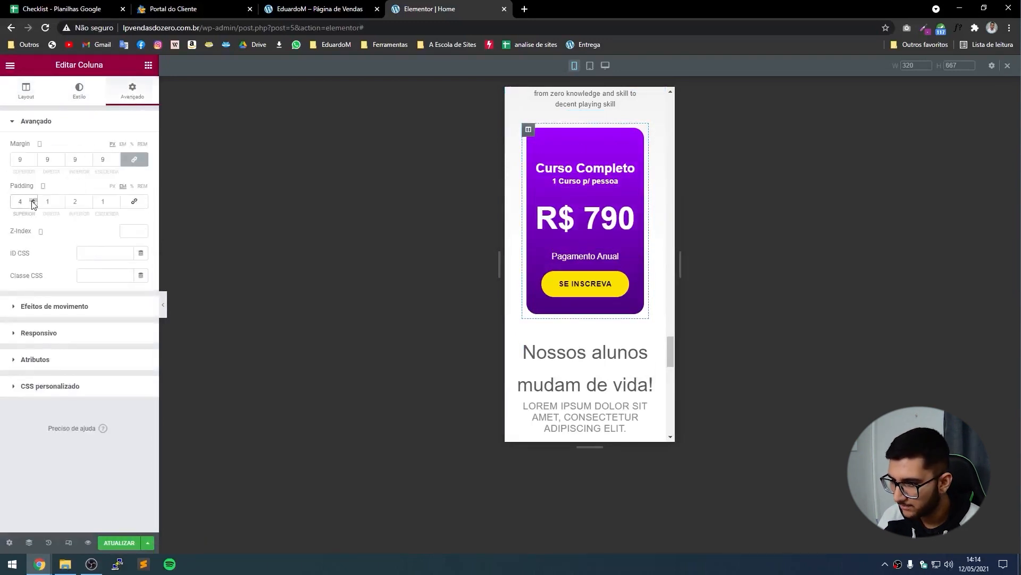
left_click(89, 200)
left_click(89, 200)
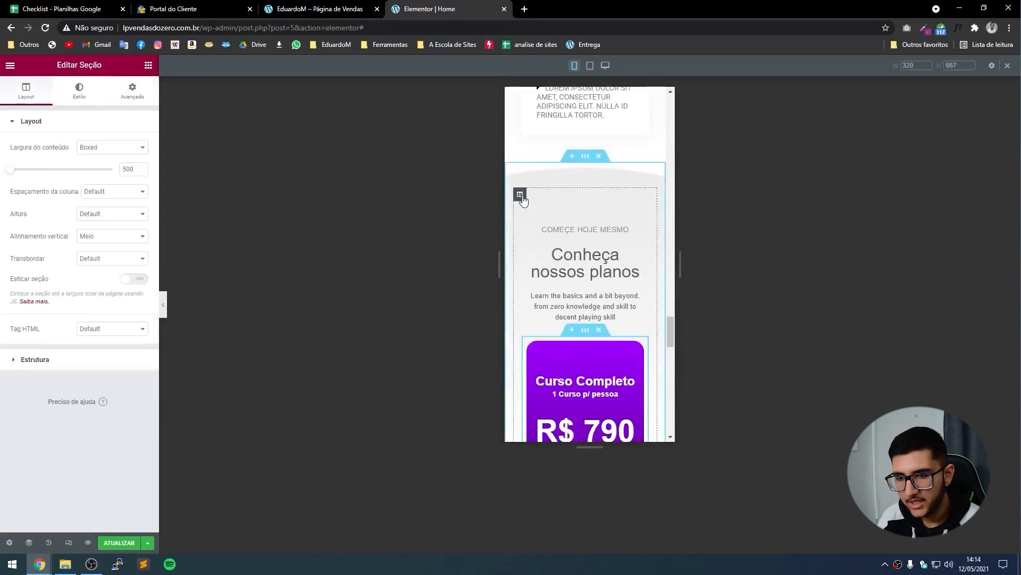
Set the pricing column's right and left padding to 0, then preview the page.
left_click(521, 197)
scroll(567, 296, "down", 3)
left_click(132, 98)
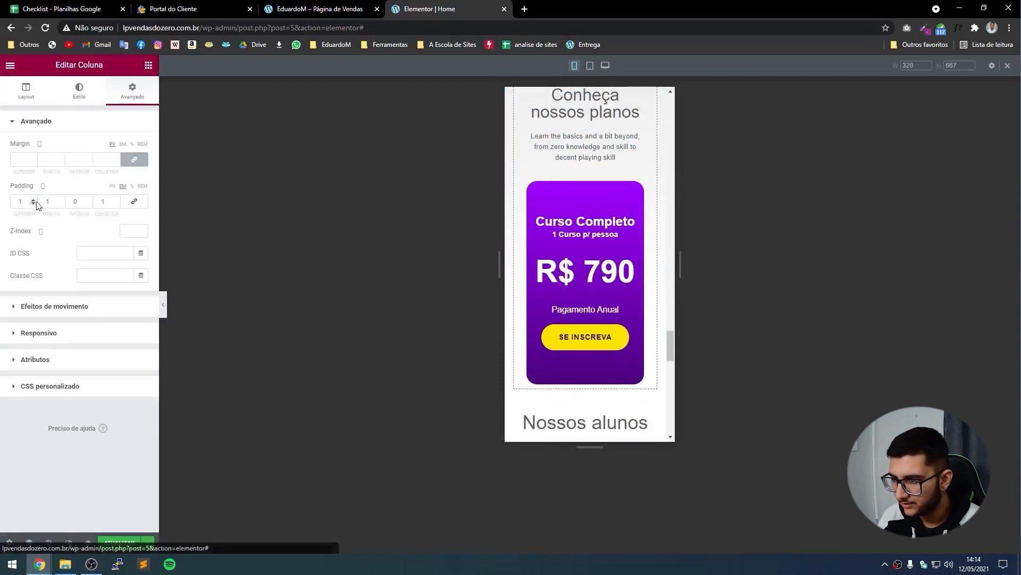
left_click(60, 204)
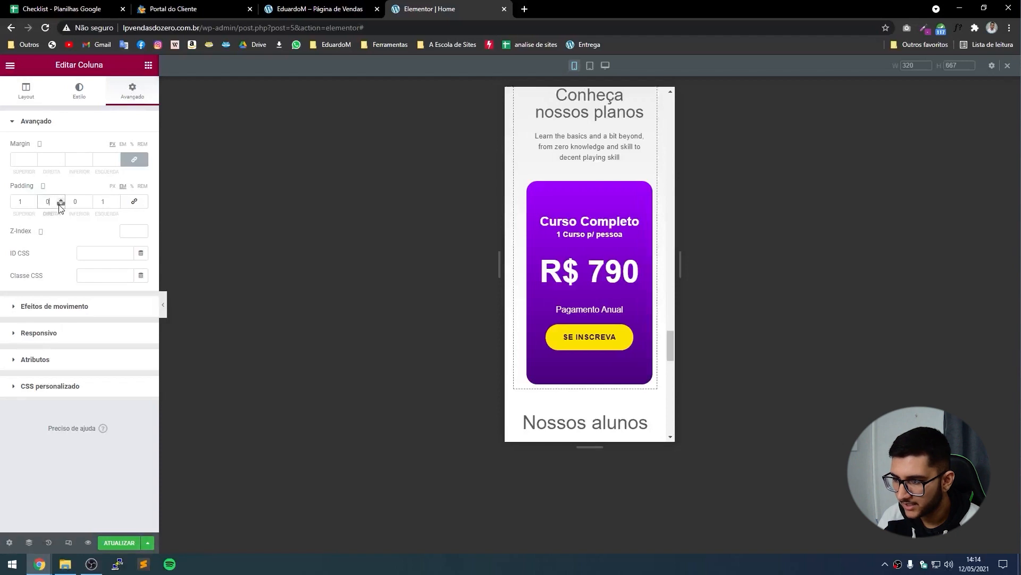
left_click(116, 204)
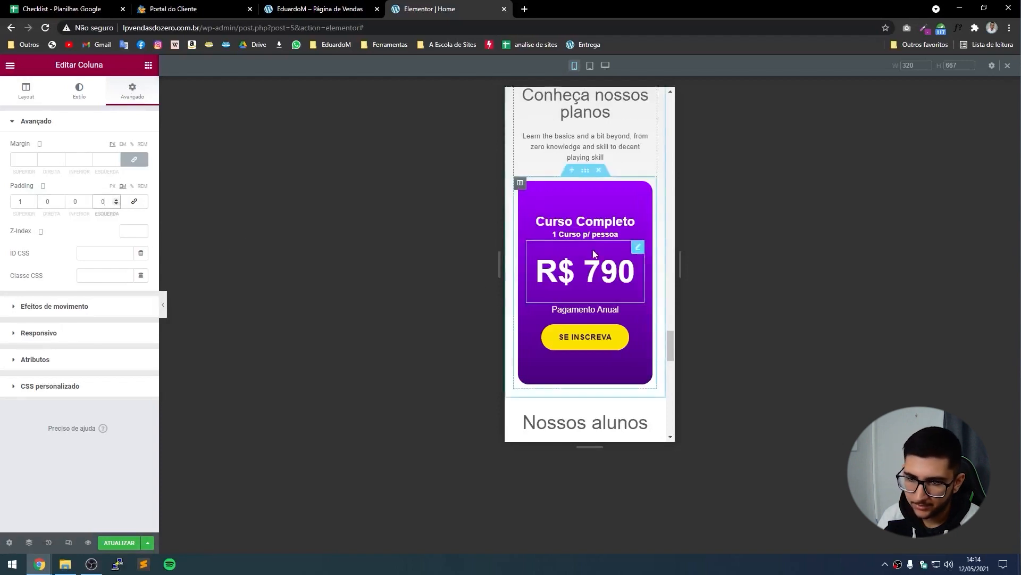
left_click(164, 307)
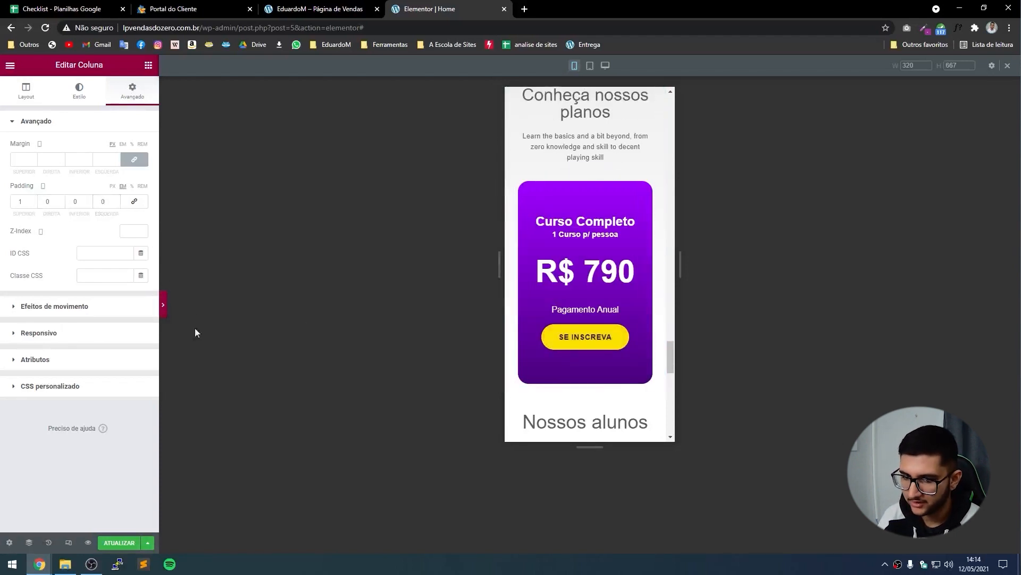
scroll(566, 255, "down", 6)
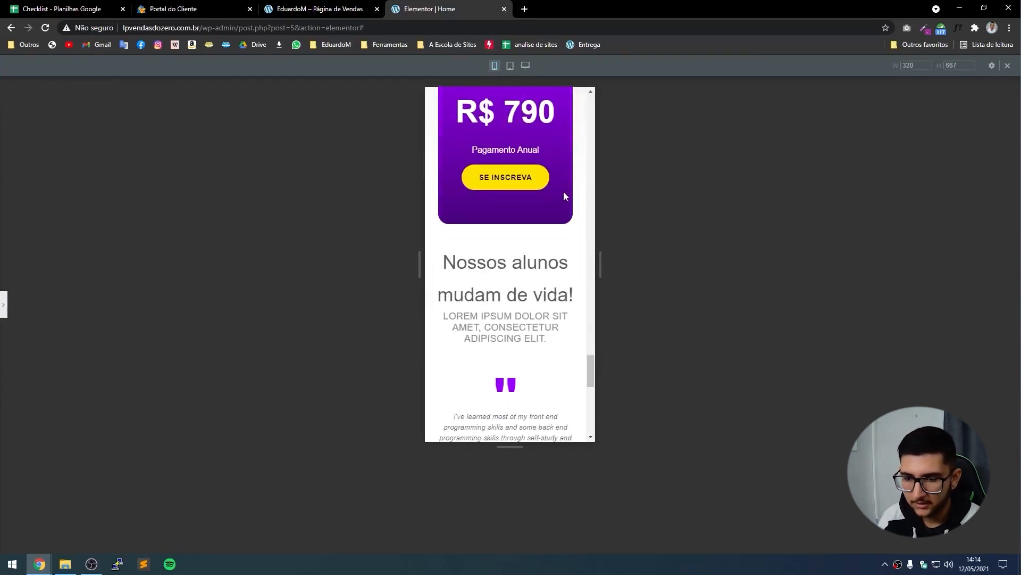
Set the 'Nossos alunos mudam de vida!' heading to size 32 with line height 1.
left_click(2, 303)
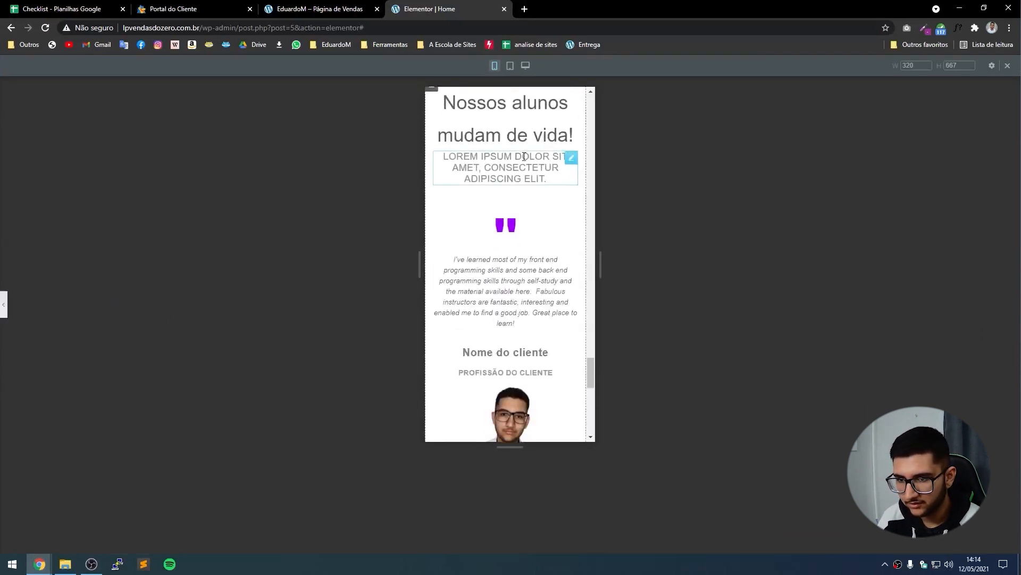
left_click(523, 135)
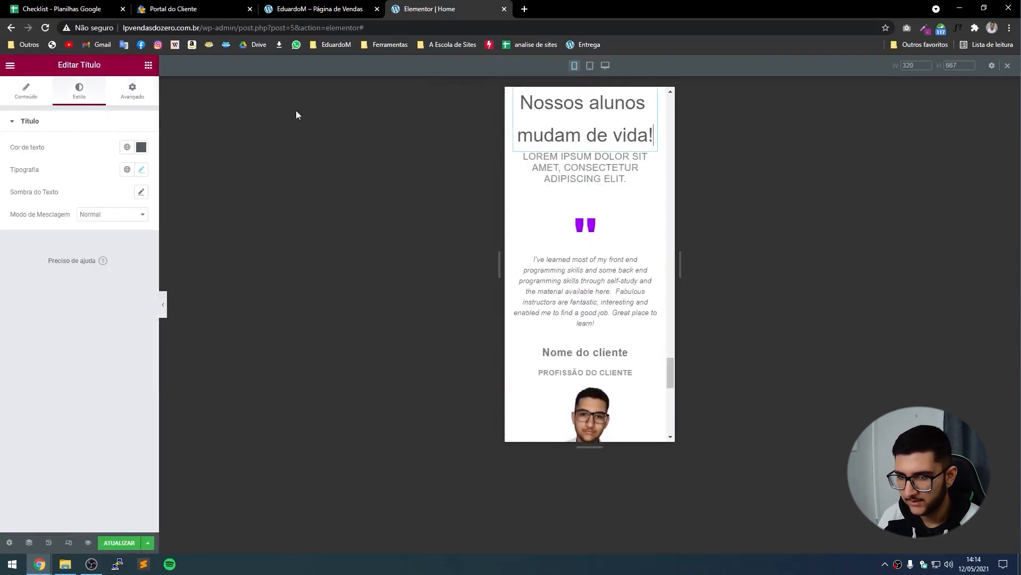
left_click(140, 170)
left_click(134, 256)
left_click(134, 256)
left_click(133, 256)
left_click(134, 256)
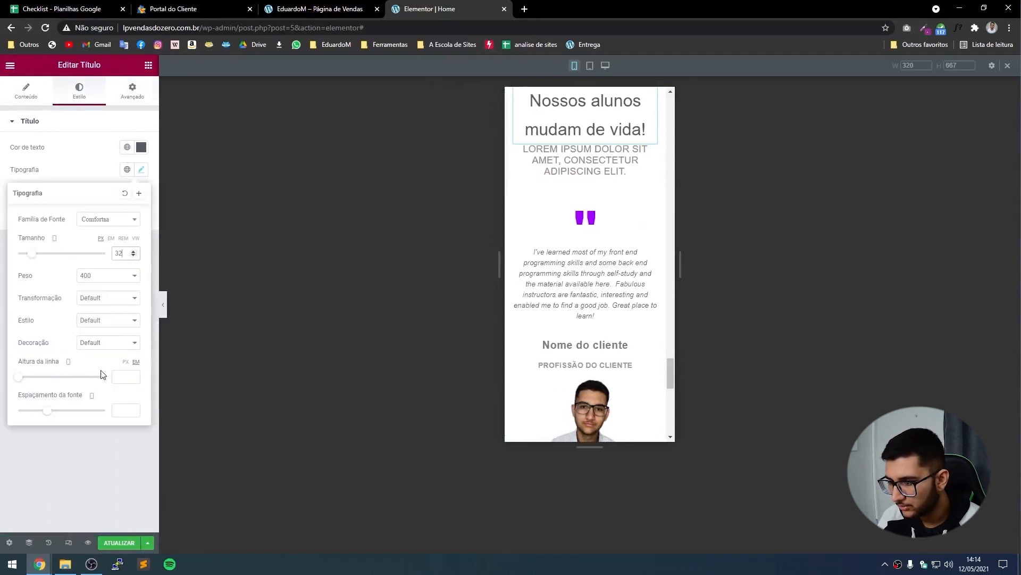
left_click(122, 376)
type("1")
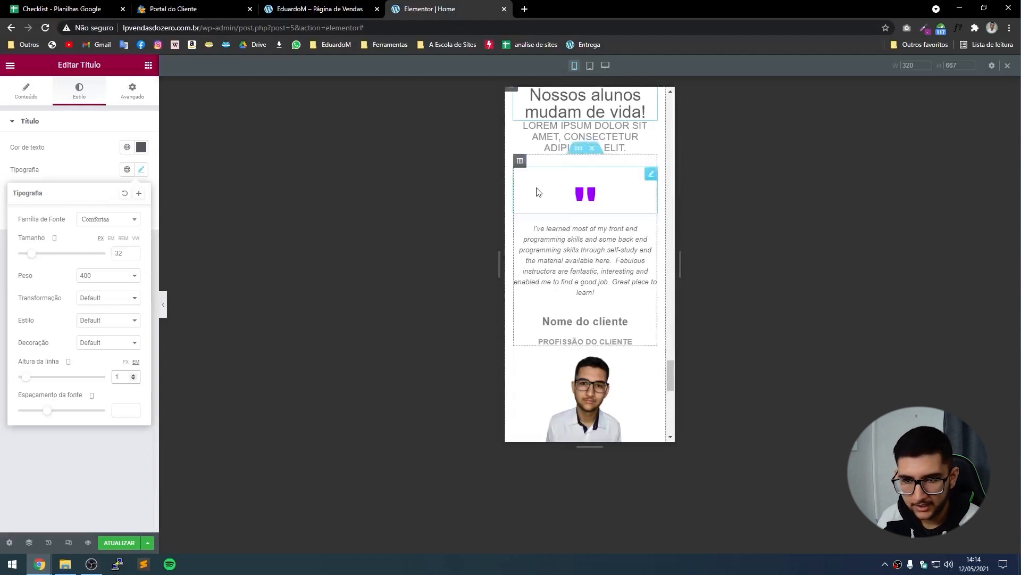
scroll(597, 255, "up", 2)
Select the LOREM IPSUM subheading and bring up its style settings.
left_click(597, 255)
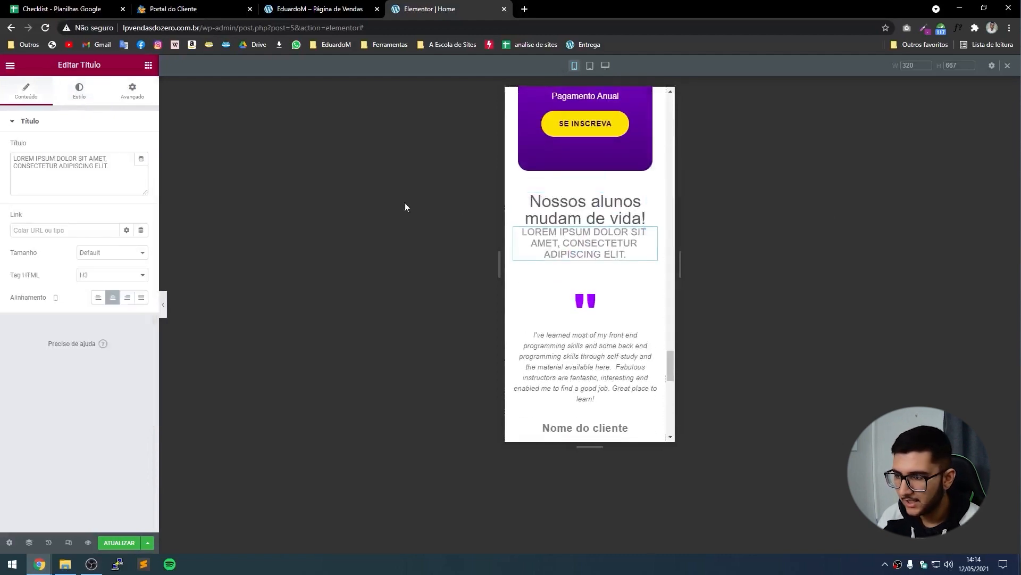
left_click(126, 104)
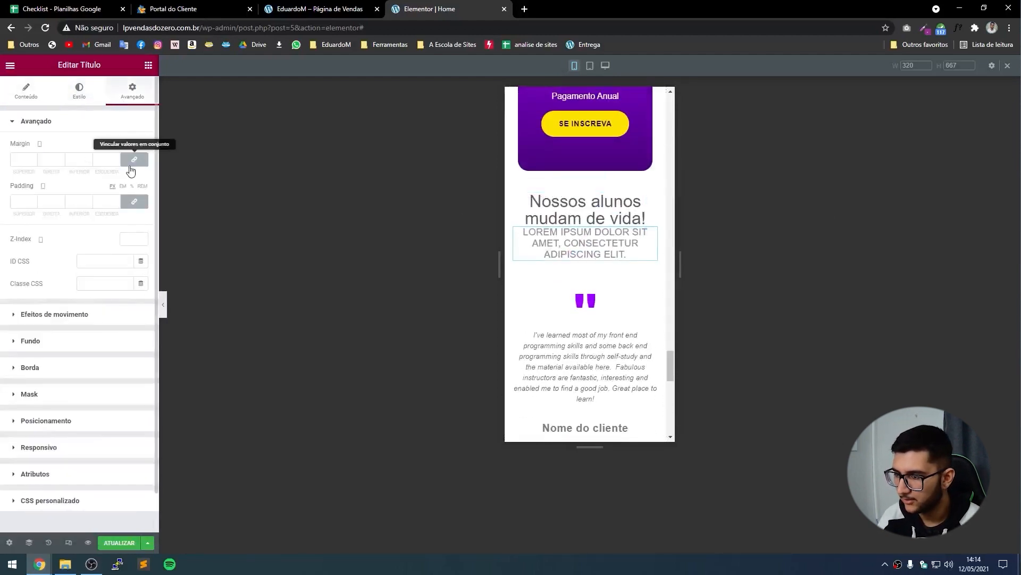
left_click(79, 90)
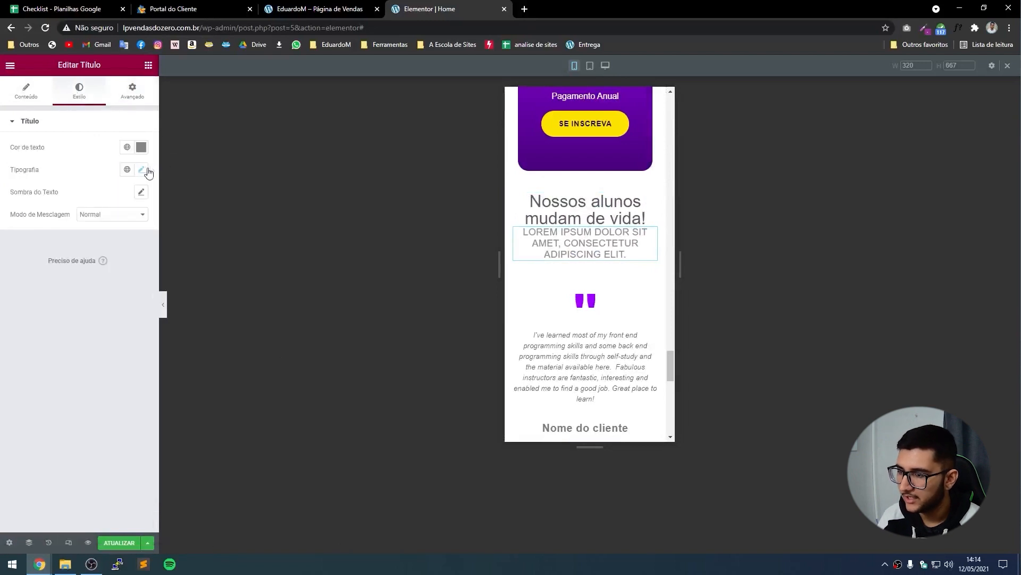
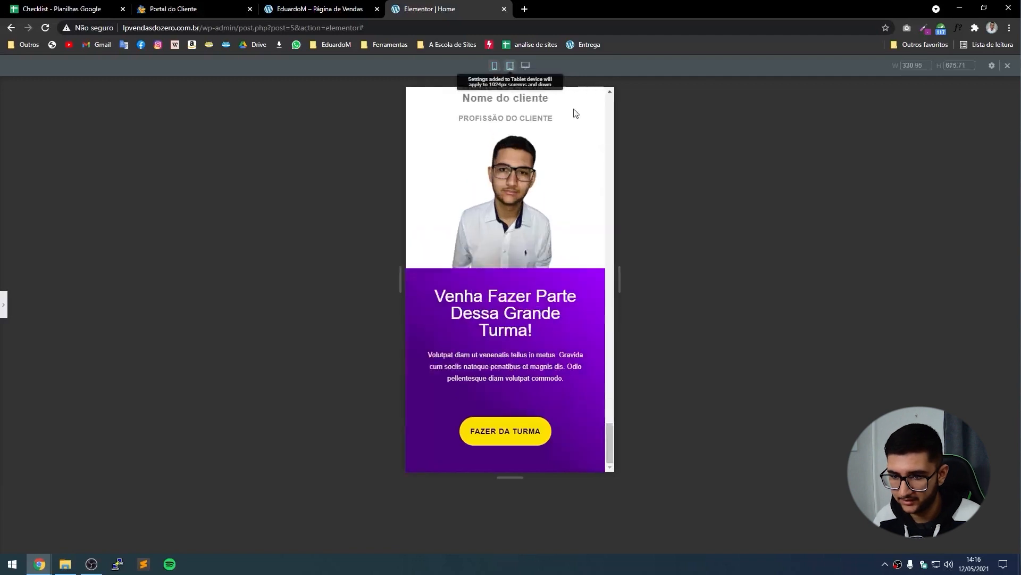
Return the preview to desktop width and save the page with Atualizar.
left_click(526, 65)
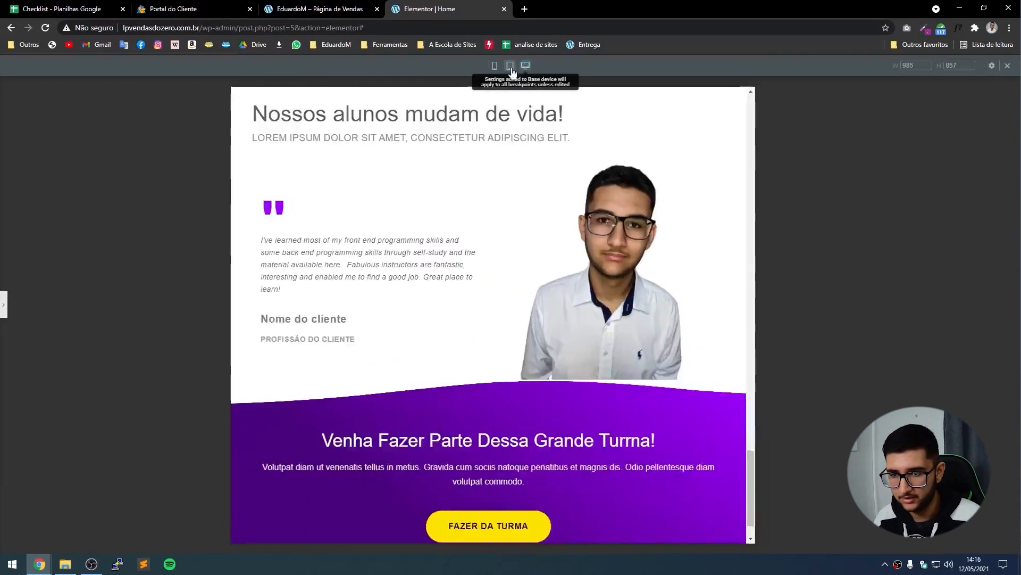
scroll(238, 263, "up", 7)
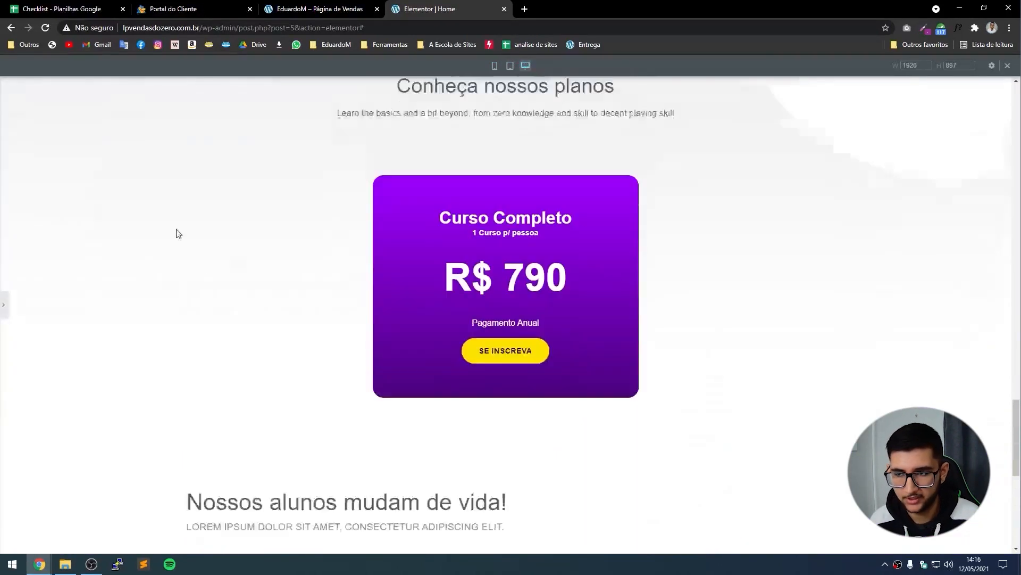
left_click(3, 304)
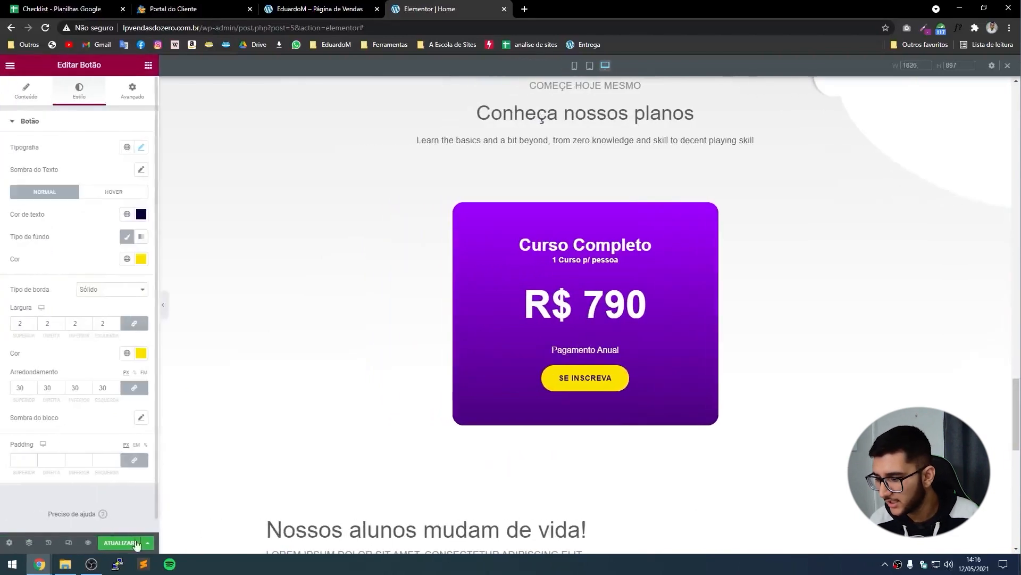
left_click(117, 545)
Copy the site's domain from the browser address bar.
scroll(301, 507, "up", 10)
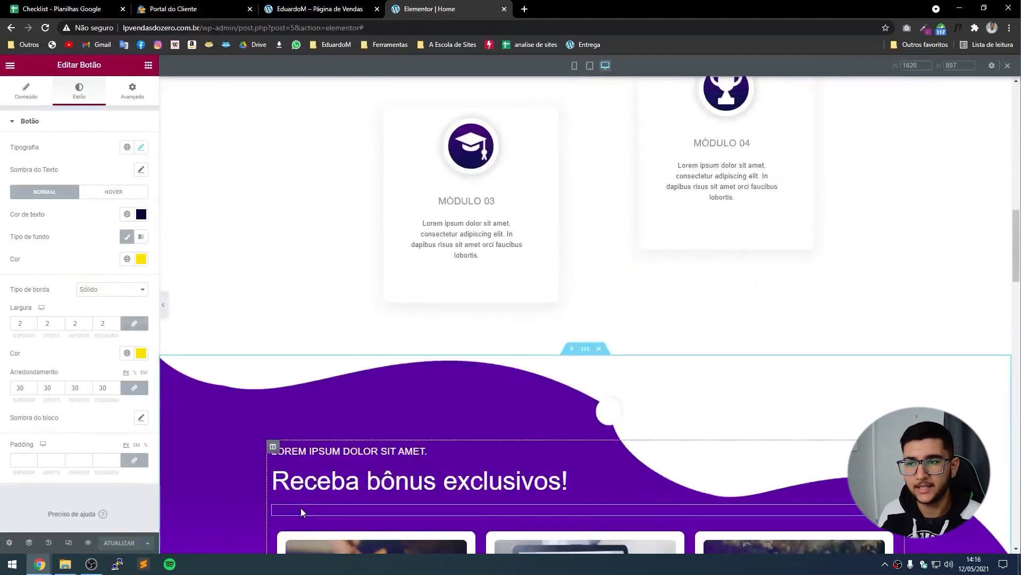
scroll(301, 507, "up", 6)
left_click_drag(202, 28, 73, 27)
key("ctrl+c")
Load the live site in a new tab using the copied domain.
left_click(524, 9)
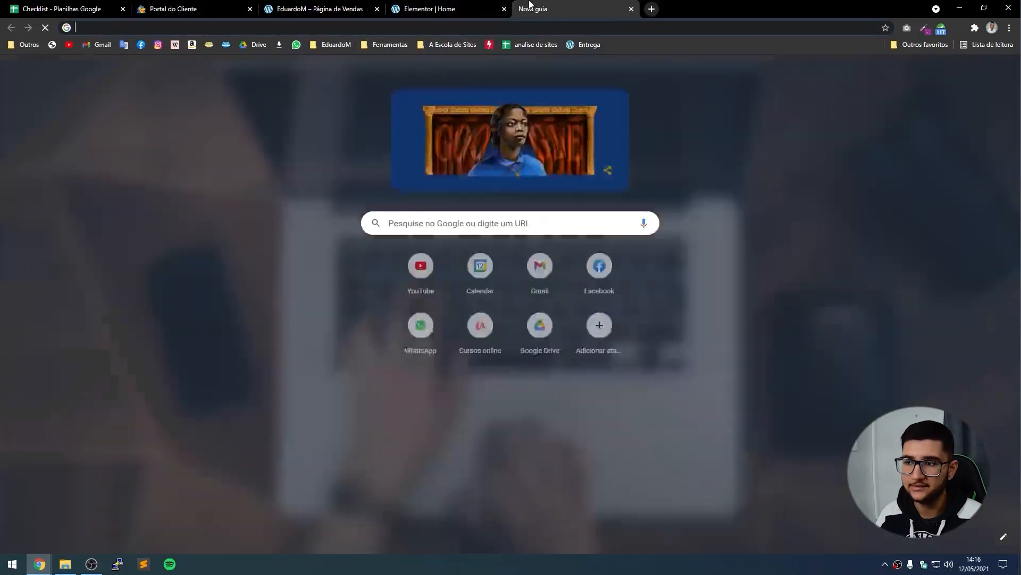
key("ctrl+v")
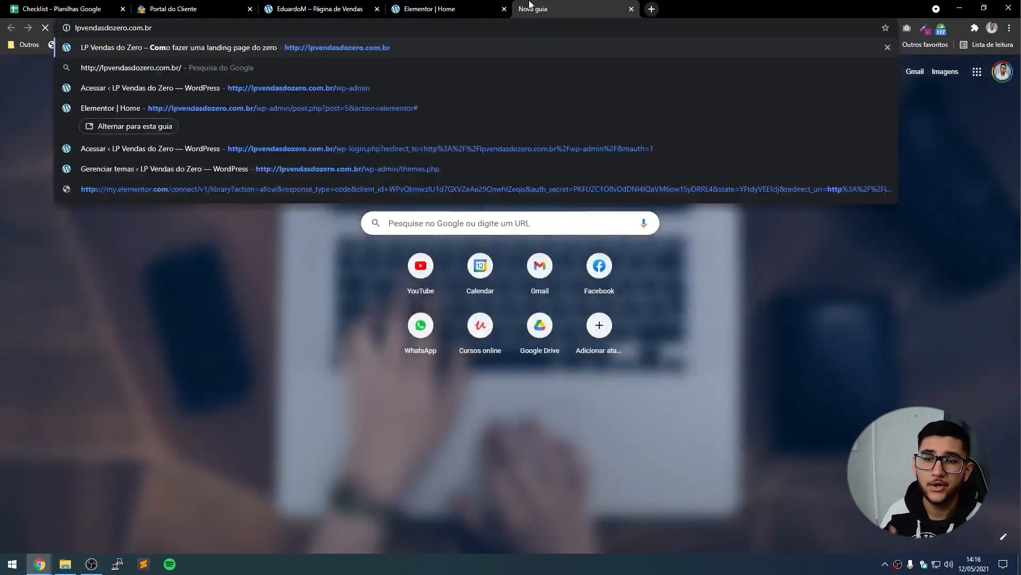
key("Return")
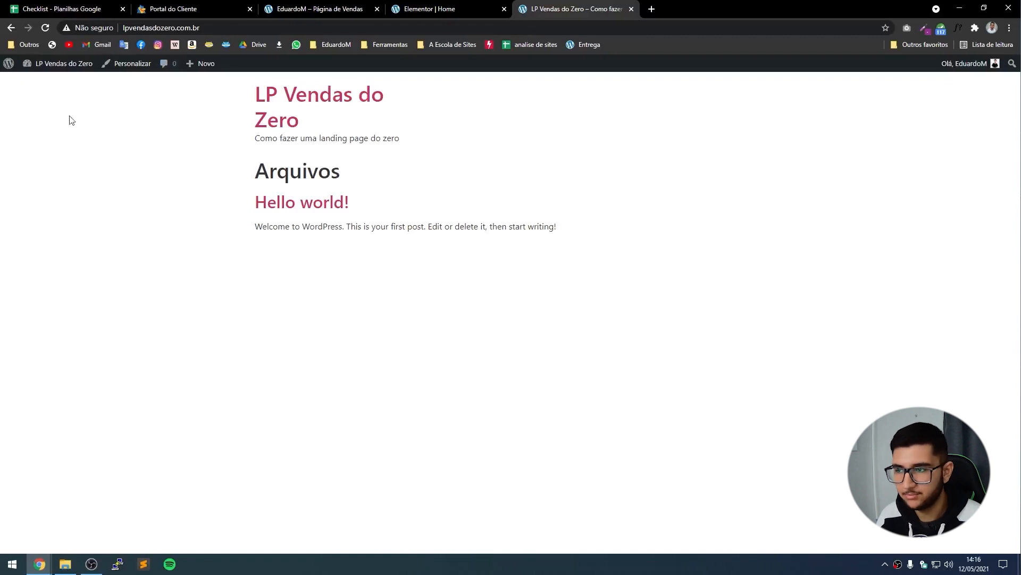
In the Customizer, set the homepage to the static page 'Home' and publish.
left_click(131, 65)
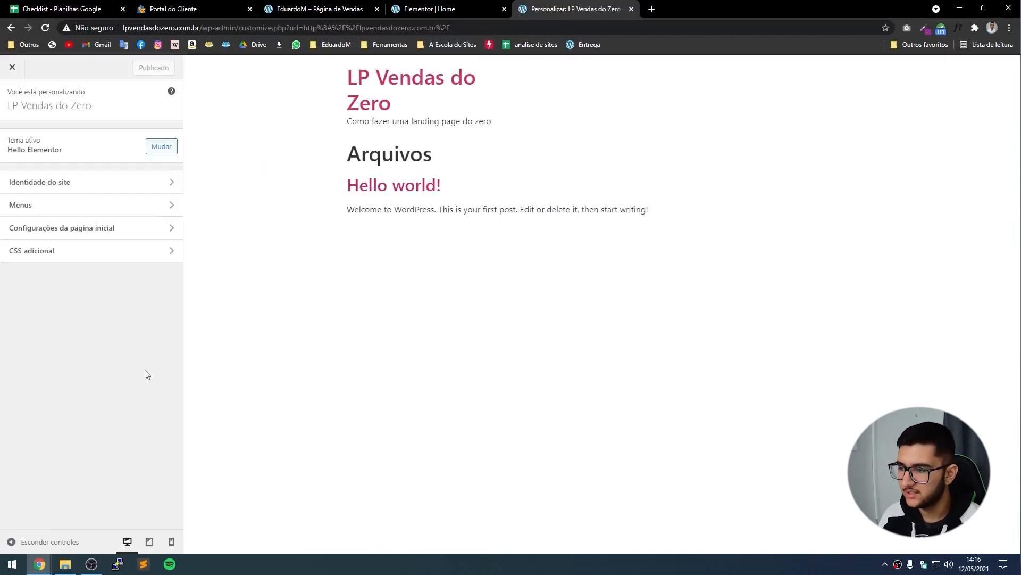
left_click(97, 238)
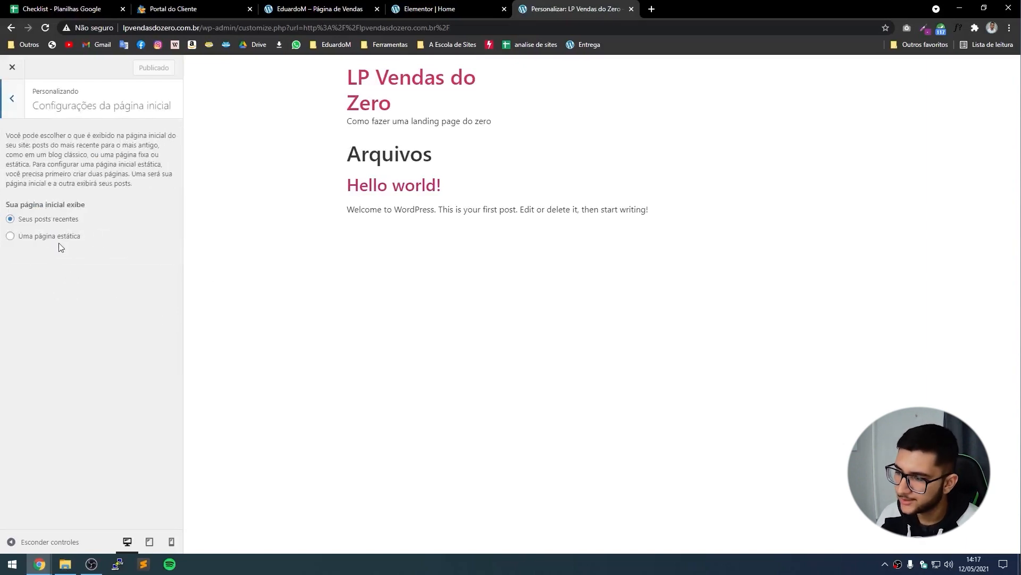
left_click(39, 237)
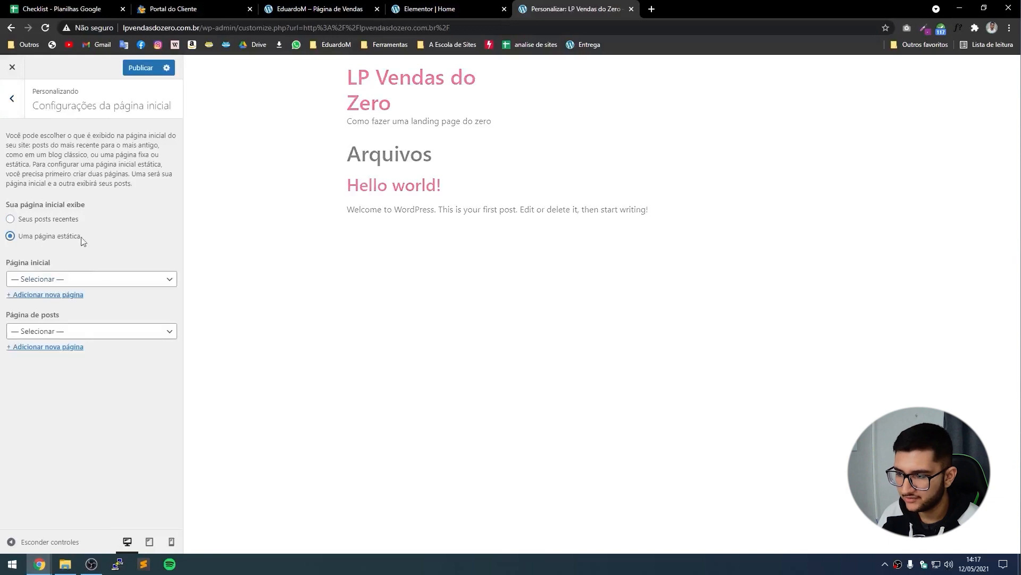
left_click(41, 278)
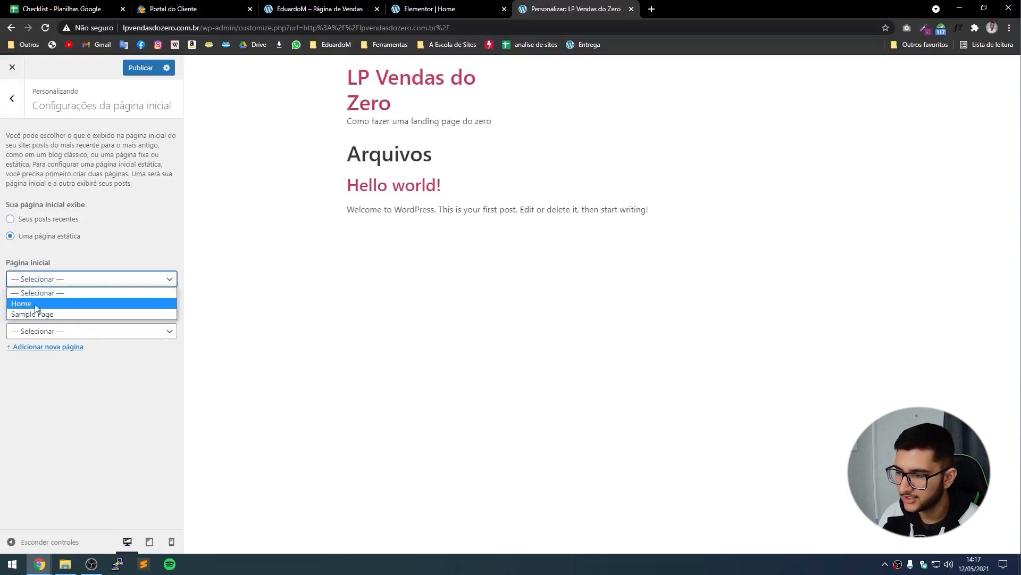
left_click(70, 309)
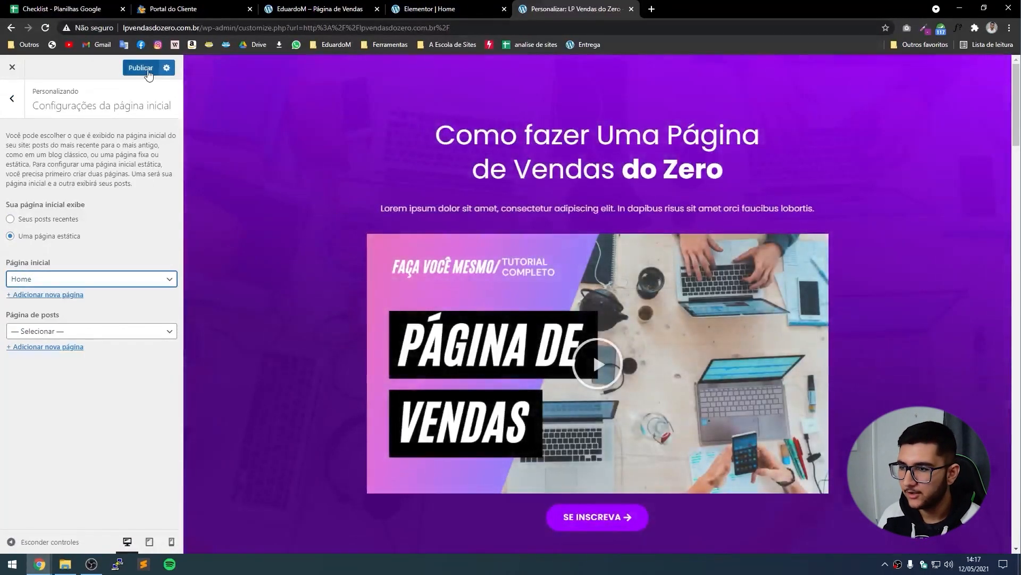
left_click(141, 68)
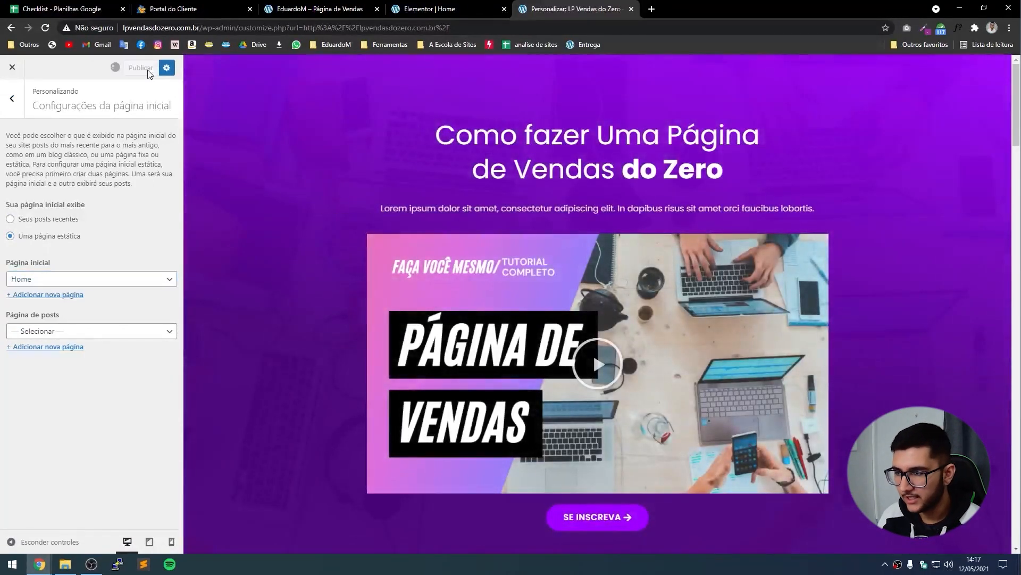
Copy the Checkout HotLink for 'Um curso de exemplo' and return to the LP Vendas do Zero tab.
left_click(652, 9)
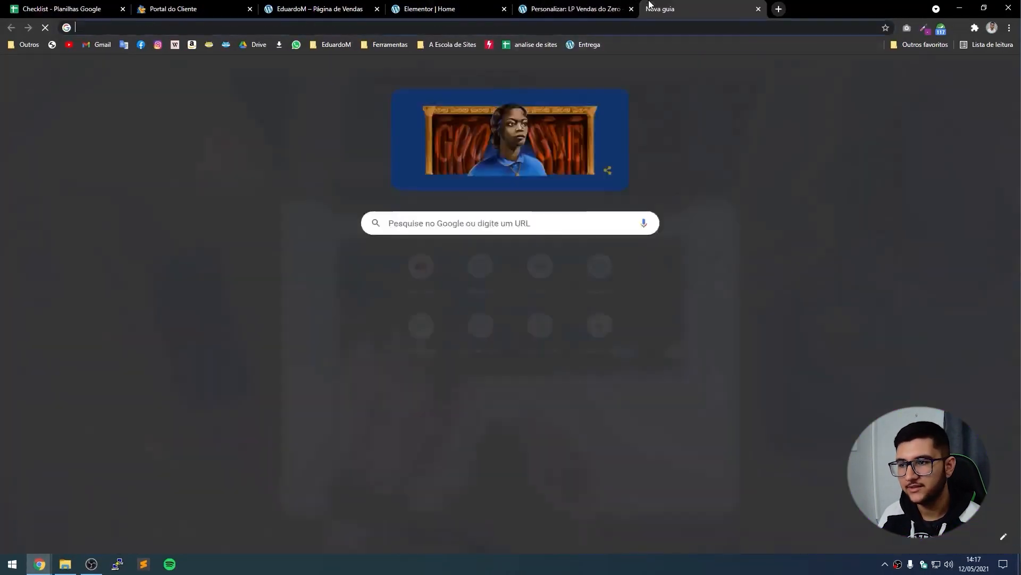
type("http://lpvendasdozero.com.br/")
key("Return")
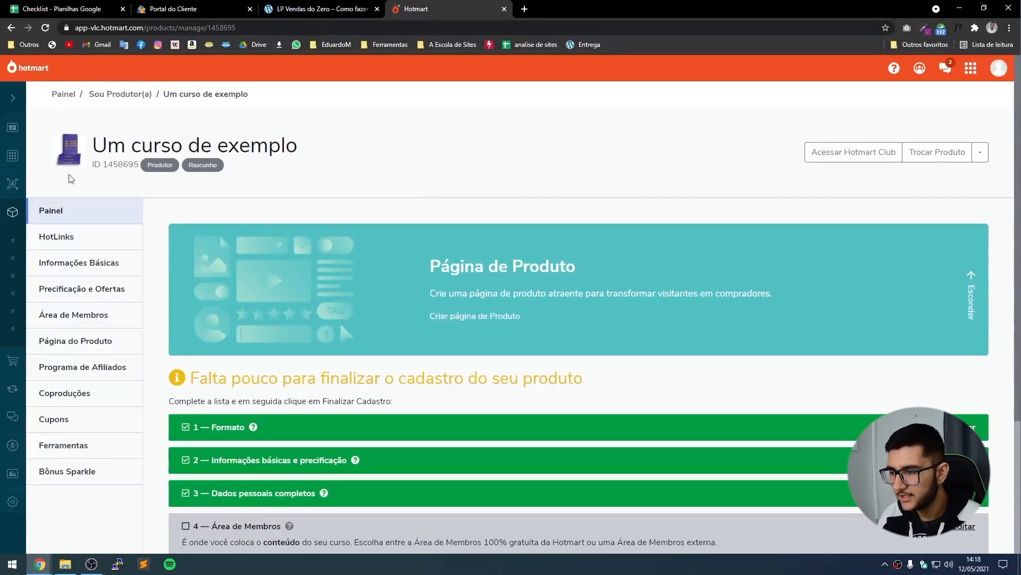
left_click(102, 243)
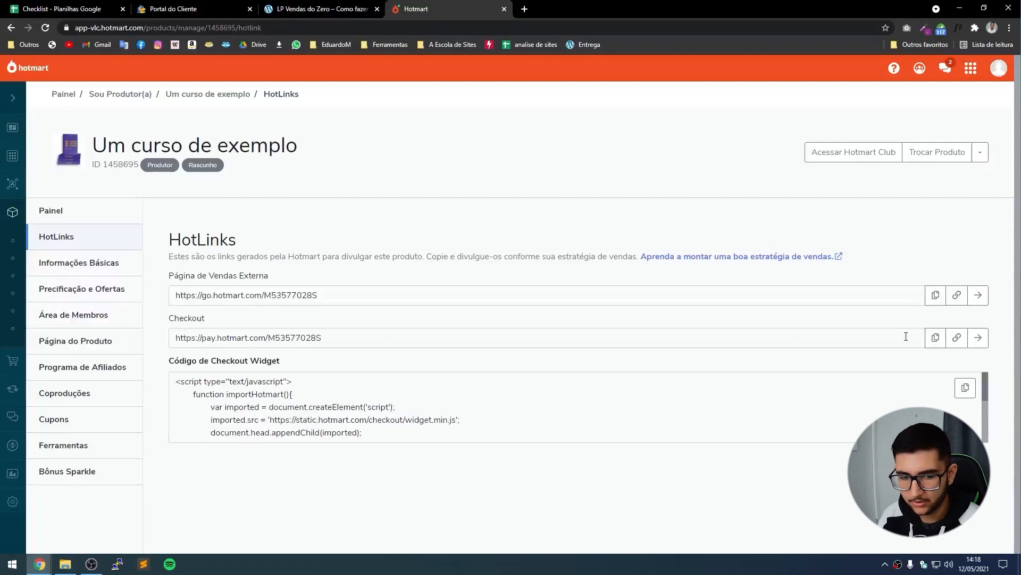
left_click(939, 343)
left_click(324, 6)
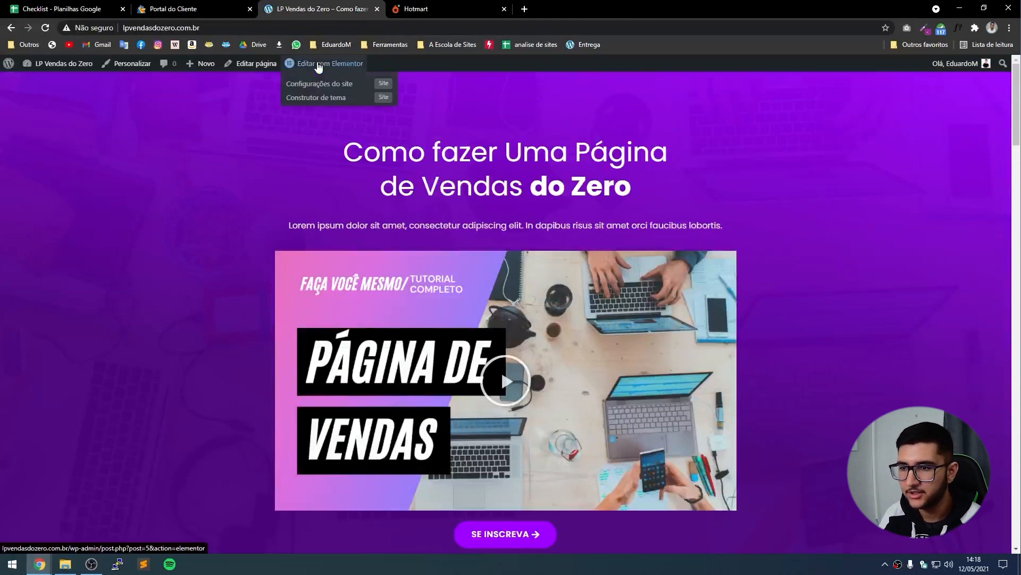
In the Elementor editor, paste the Hotmart checkout link into the hero SE INSCREVA button.
left_click(325, 65)
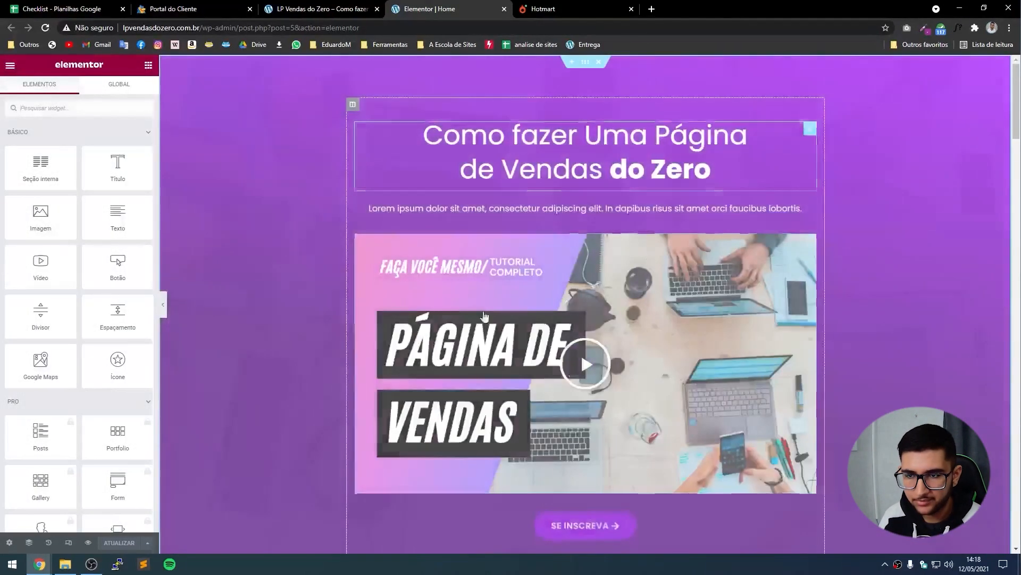
scroll(643, 519, "down", 1)
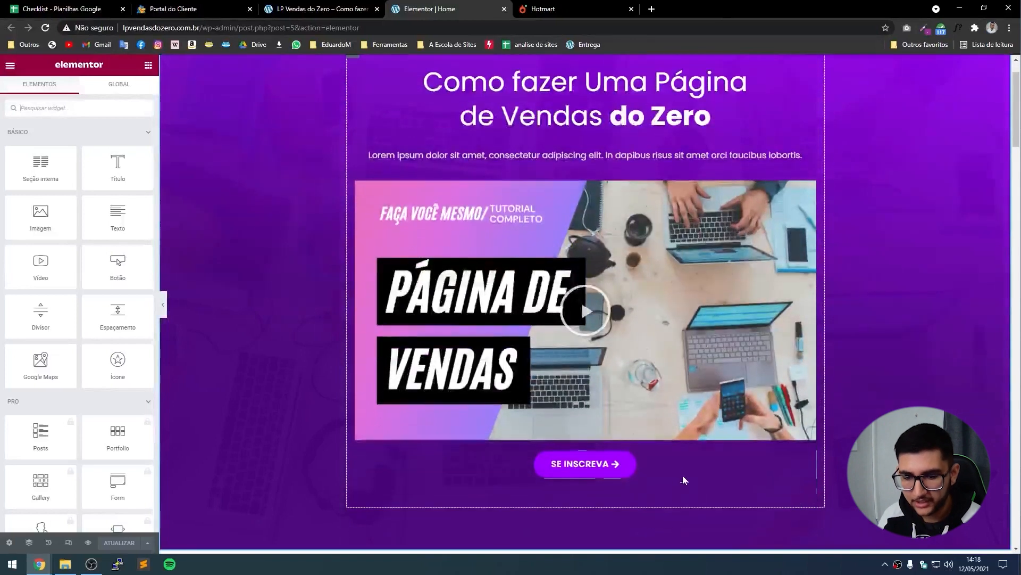
left_click(676, 475)
left_click(31, 200)
key("ctrl+a")
key("ctrl+v")
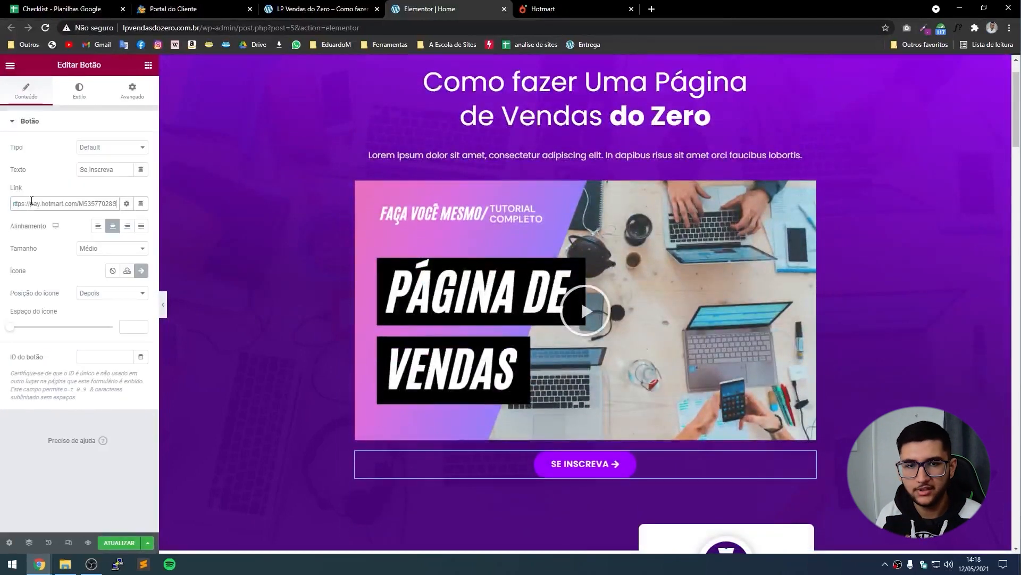
Replace the links of the Bonus 01, 02 and 03 buttons with the Hotmart checkout link.
scroll(312, 237, "down", 15)
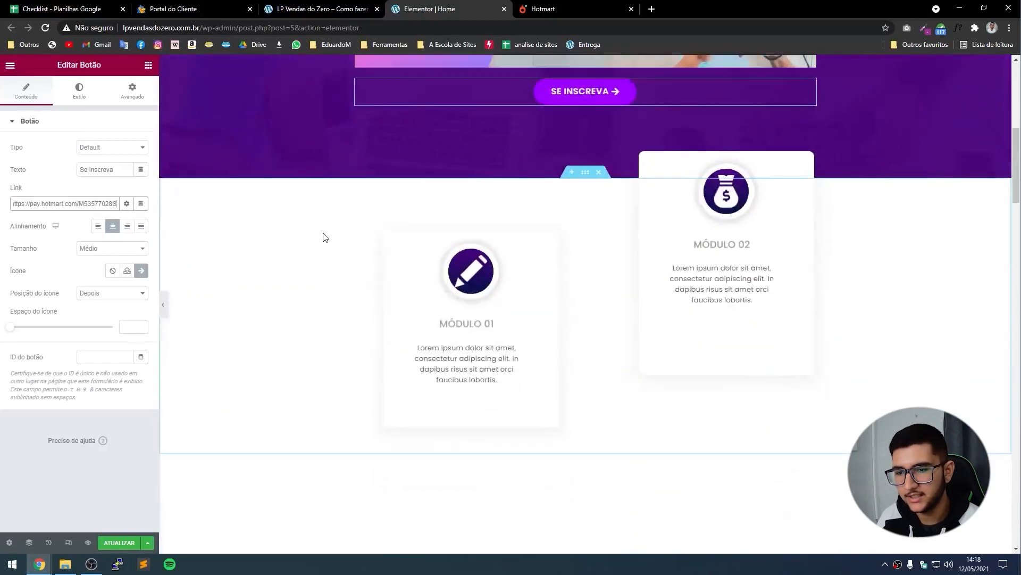
scroll(327, 242, "down", 8)
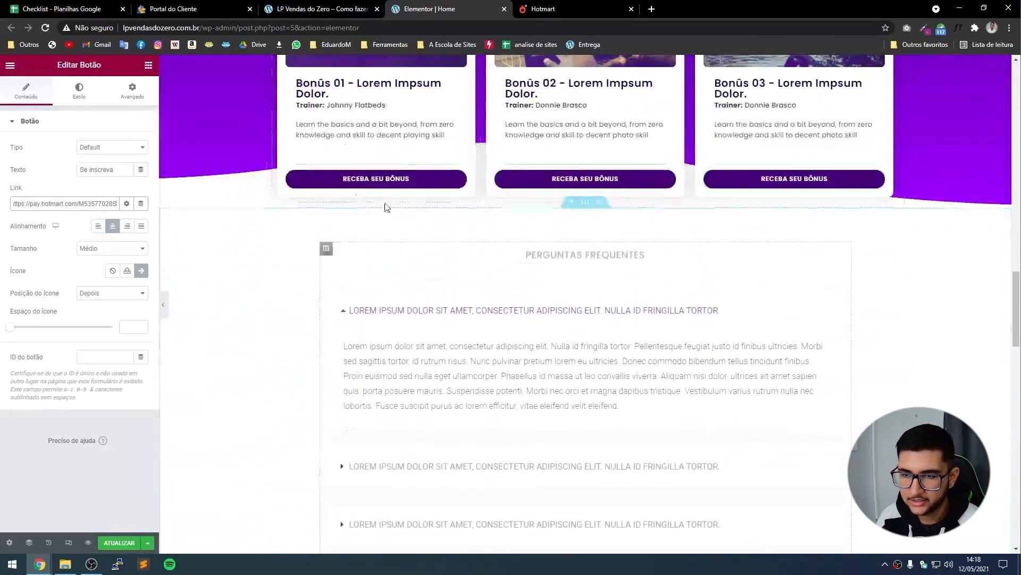
scroll(793, 204, "up", 1)
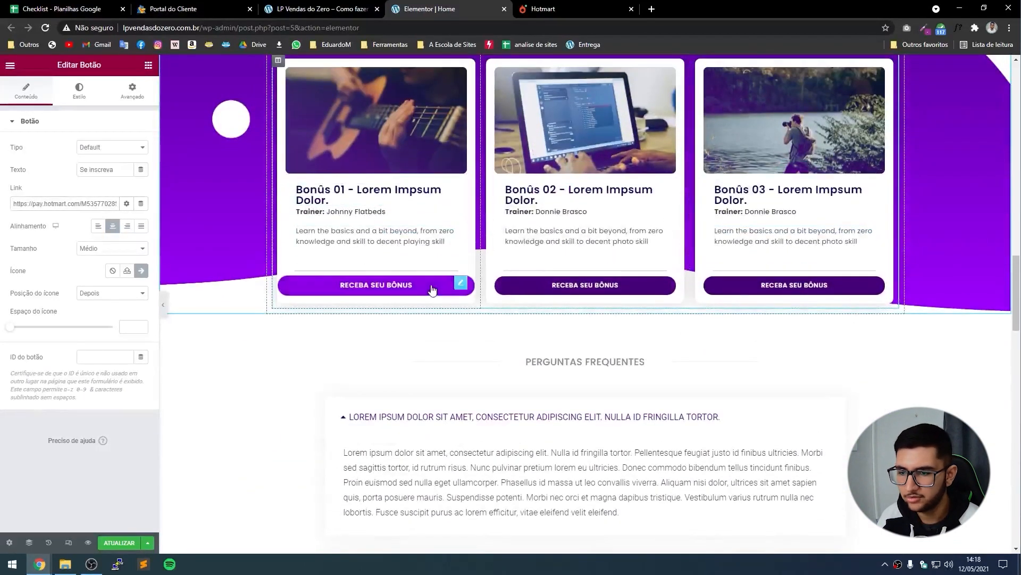
left_click(429, 286)
left_click(71, 204)
key("ctrl+a")
type("https://pay.hotmart.com/M53577028S")
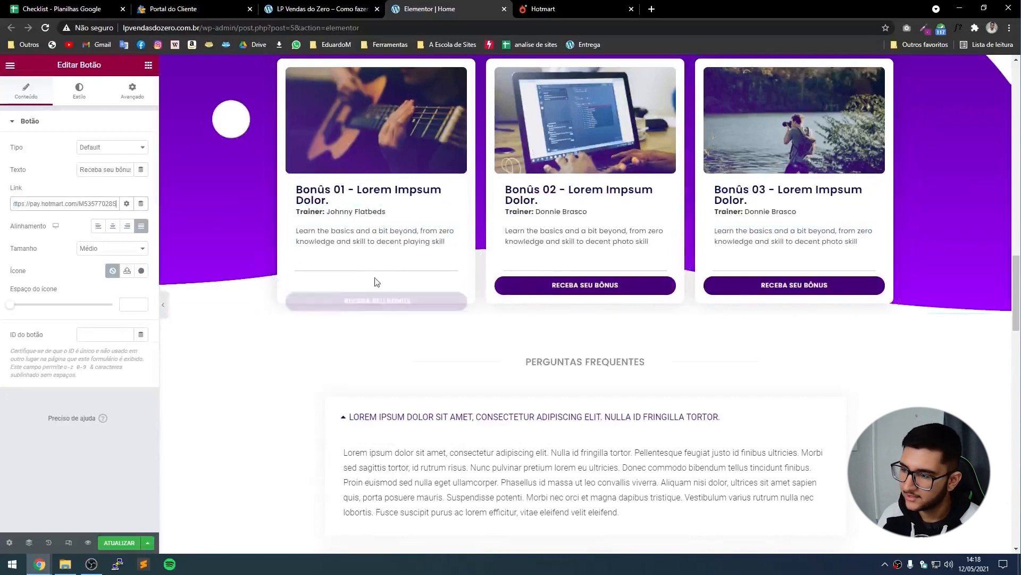
left_click(584, 288)
left_click(72, 204)
key("ctrl+a")
key("ctrl+v")
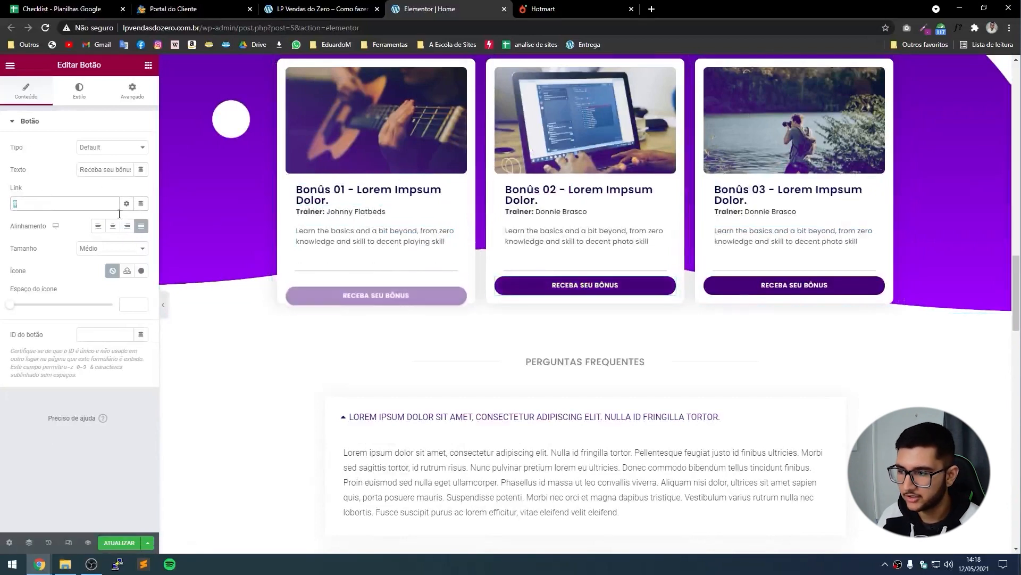
left_click(765, 290)
left_click(71, 205)
key("ctrl+a")
key("ctrl+v")
left_click(458, 295)
Paste the Hotmart checkout link into the pricing card's SE INSCREVA button.
scroll(413, 321, "up", 2)
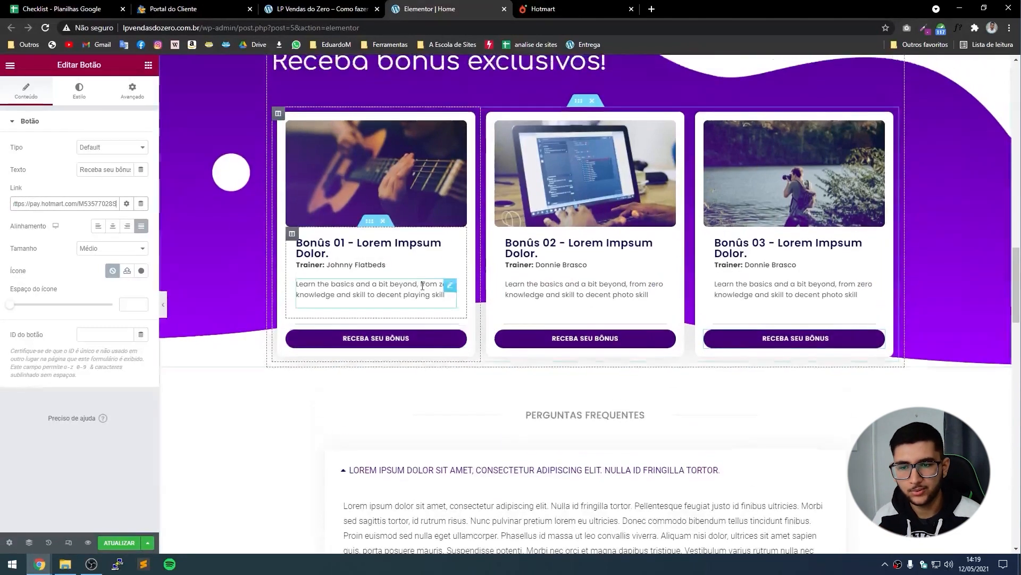
scroll(431, 330, "down", 1)
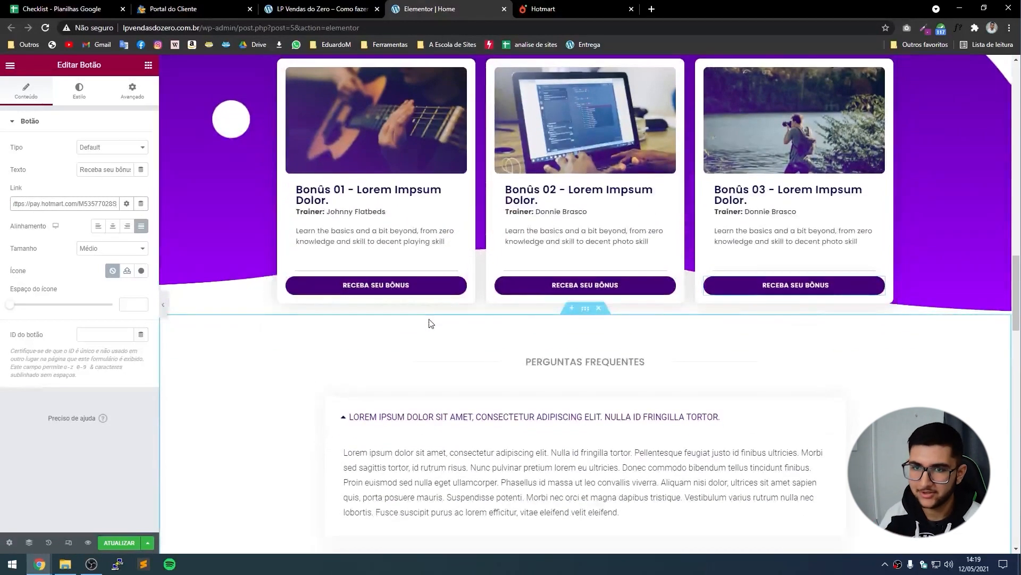
scroll(429, 322, "down", 7)
scroll(419, 296, "down", 8)
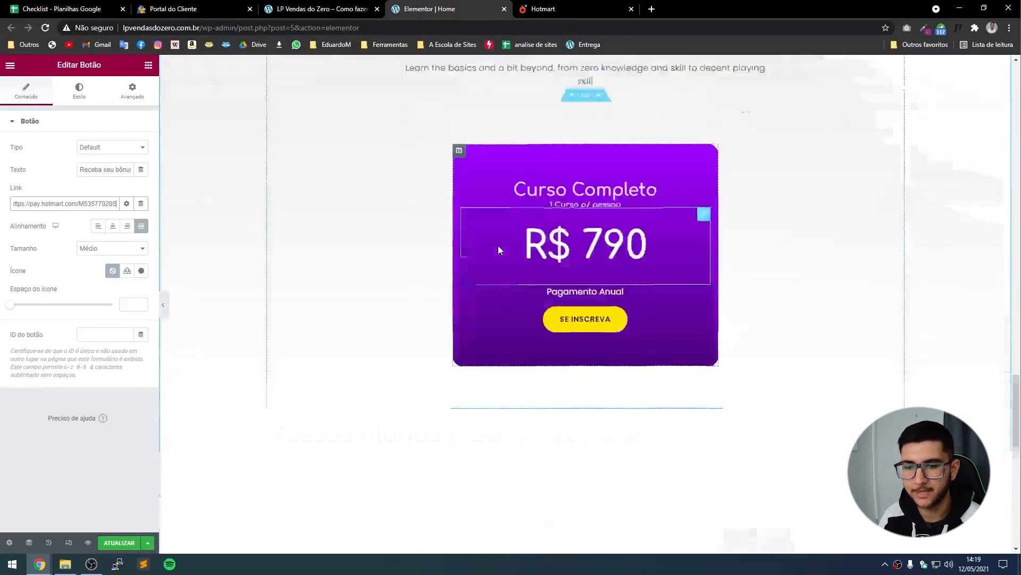
scroll(573, 386, "up", 1)
left_click(573, 386)
left_click(34, 203)
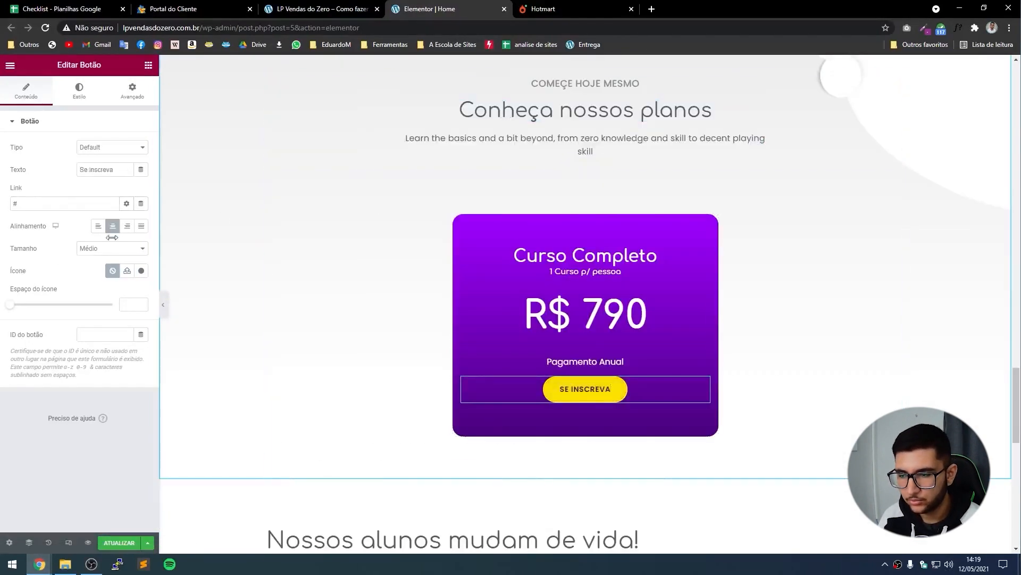
type("https://pay.hotmart.com/M53577028S")
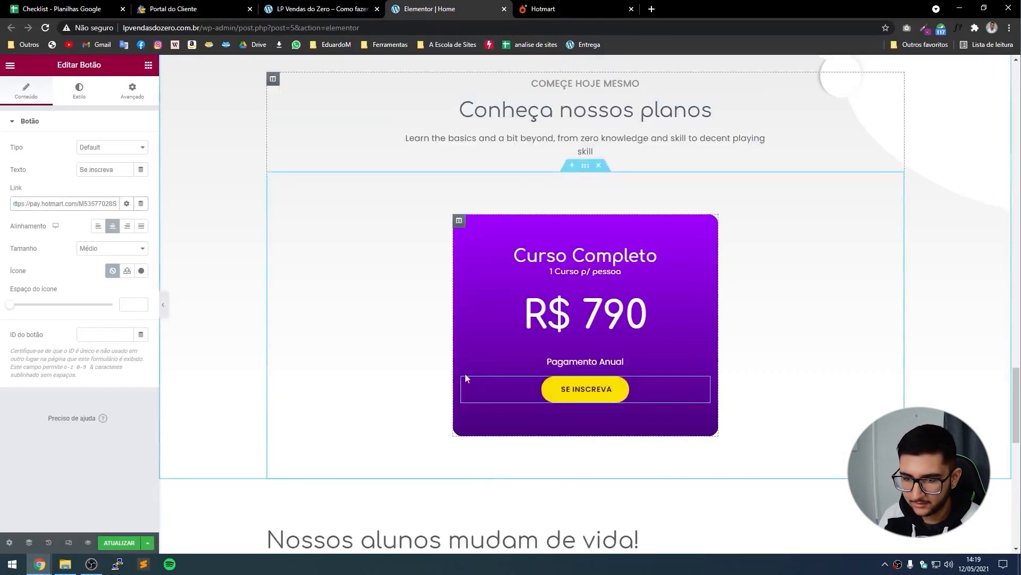
Link the FAZER DA TURMA button to the checkout and relabel it 'FAZER PARTE DA TURMA'.
scroll(447, 347, "down", 8)
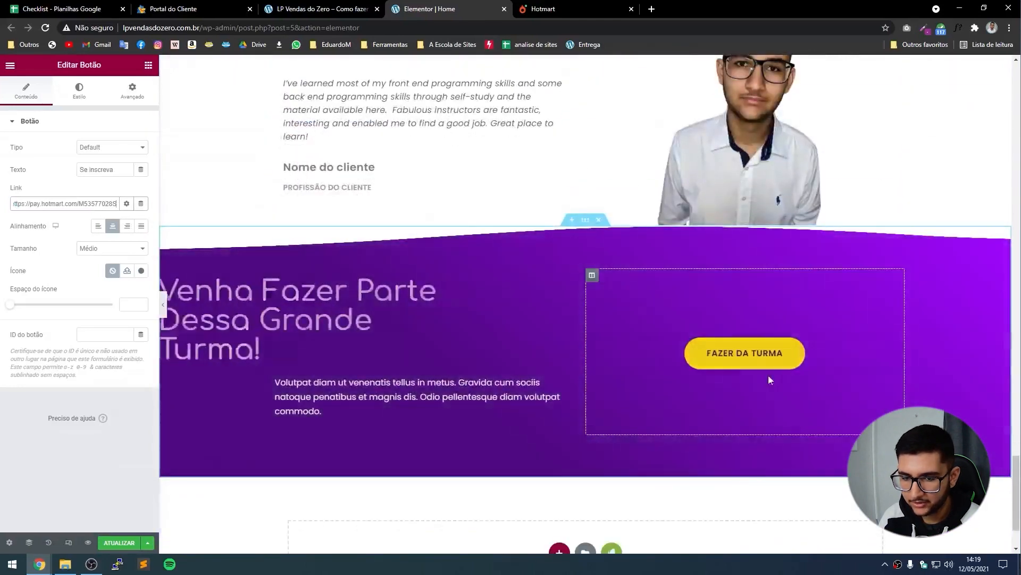
left_click(755, 354)
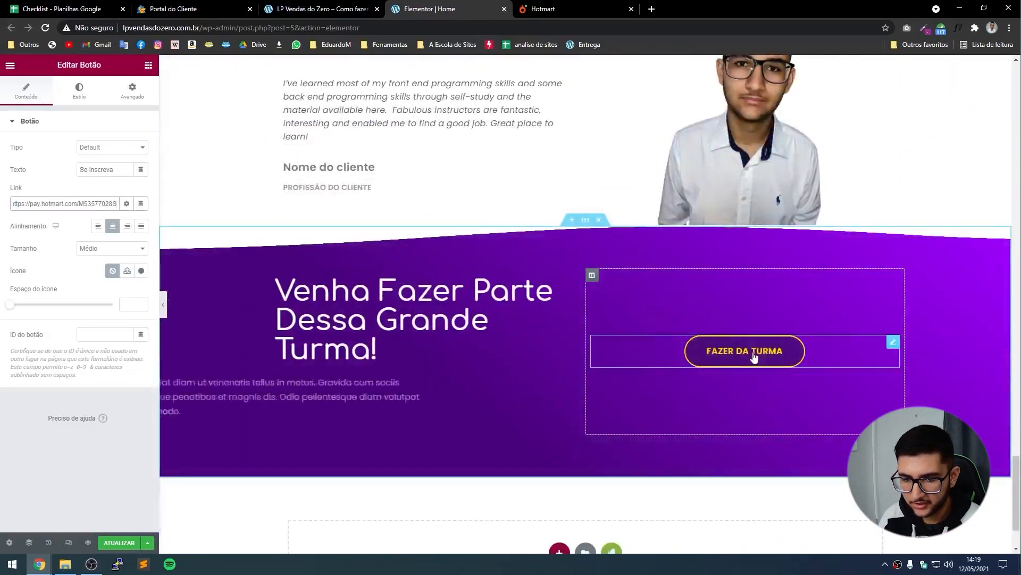
left_click(42, 202)
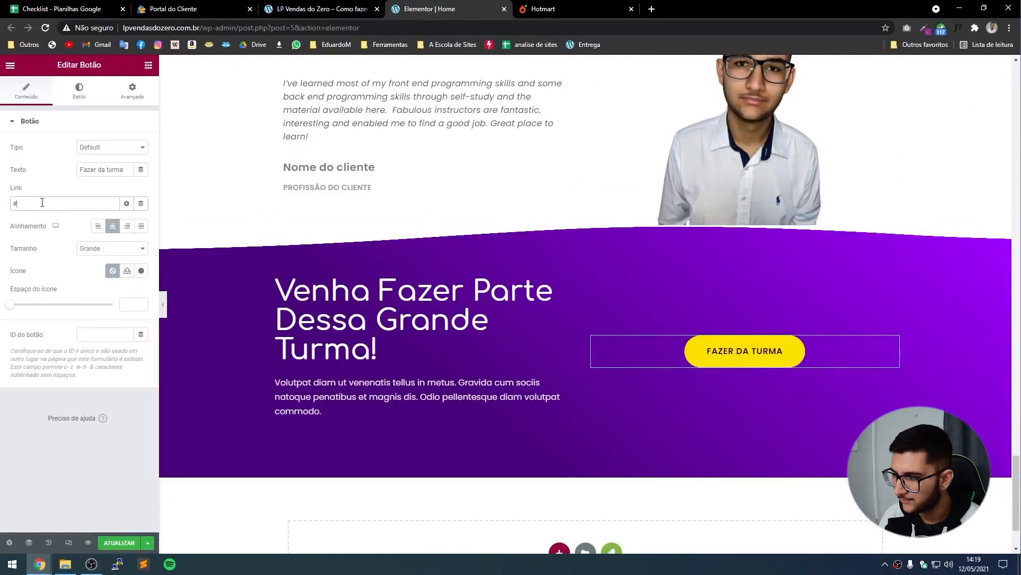
key("ctrl+v")
left_click(96, 169)
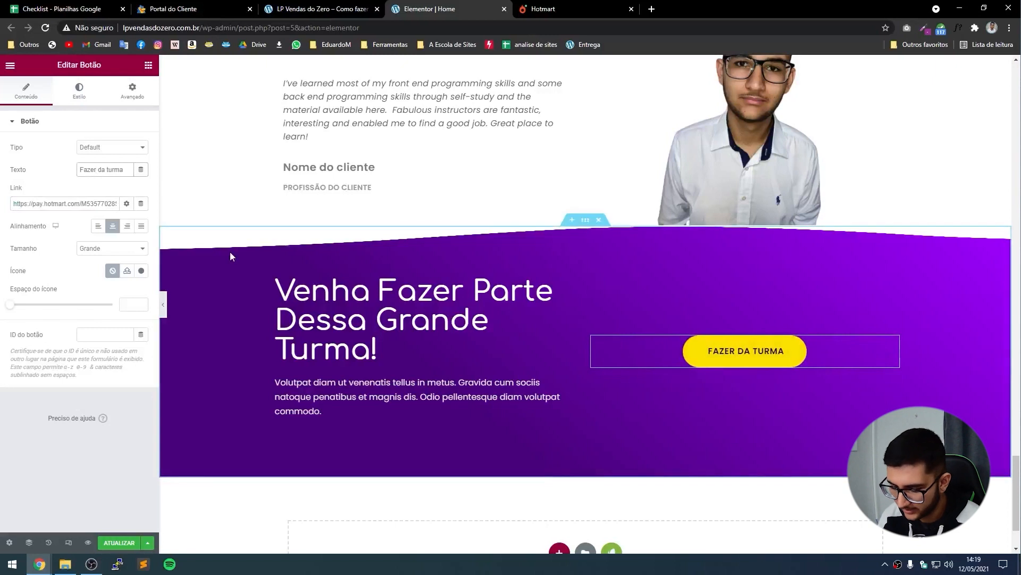
type("Parte")
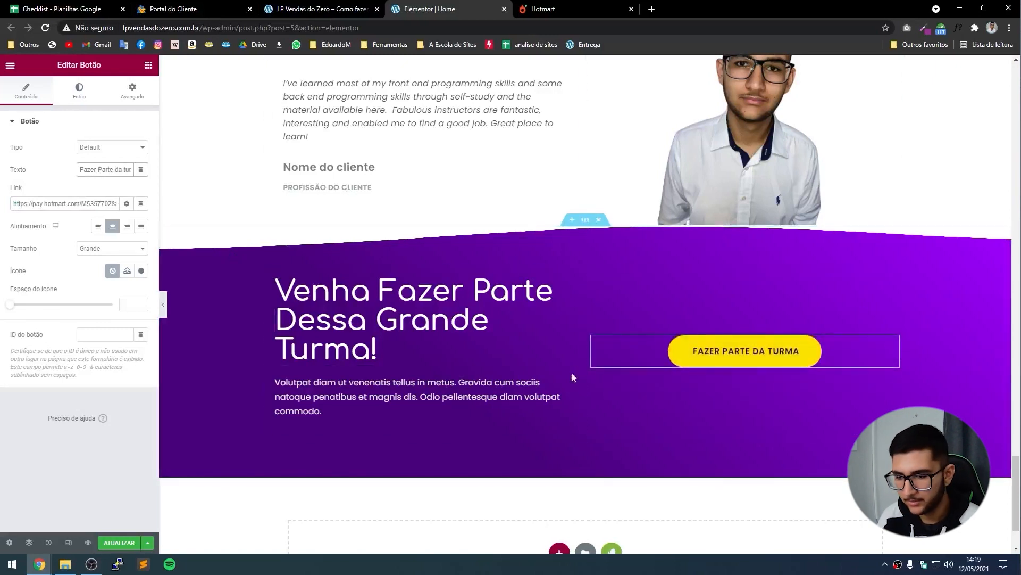
left_click_drag(7, 207, 149, 212)
left_click(52, 208)
left_click(319, 9)
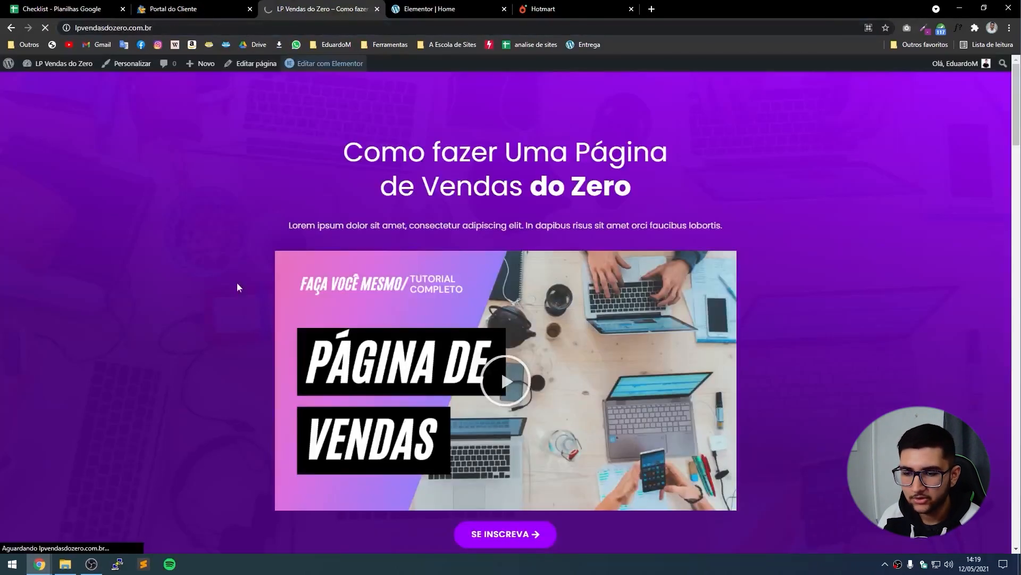
Reload the live page and test SE INSCREVA, which shows Hotmart's 'not available for sale' error.
key("F5")
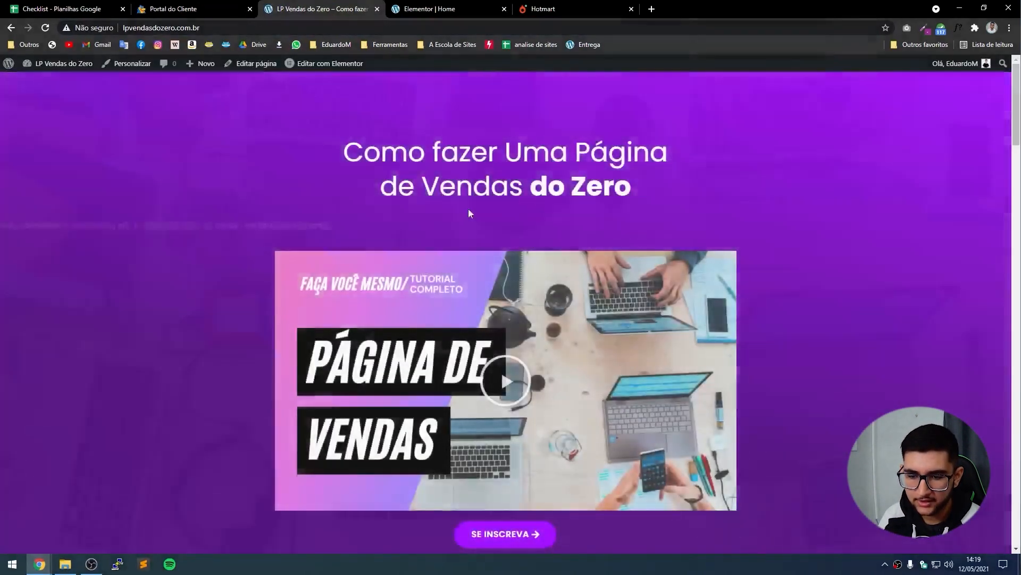
scroll(515, 481, "down", 2)
left_click(484, 434)
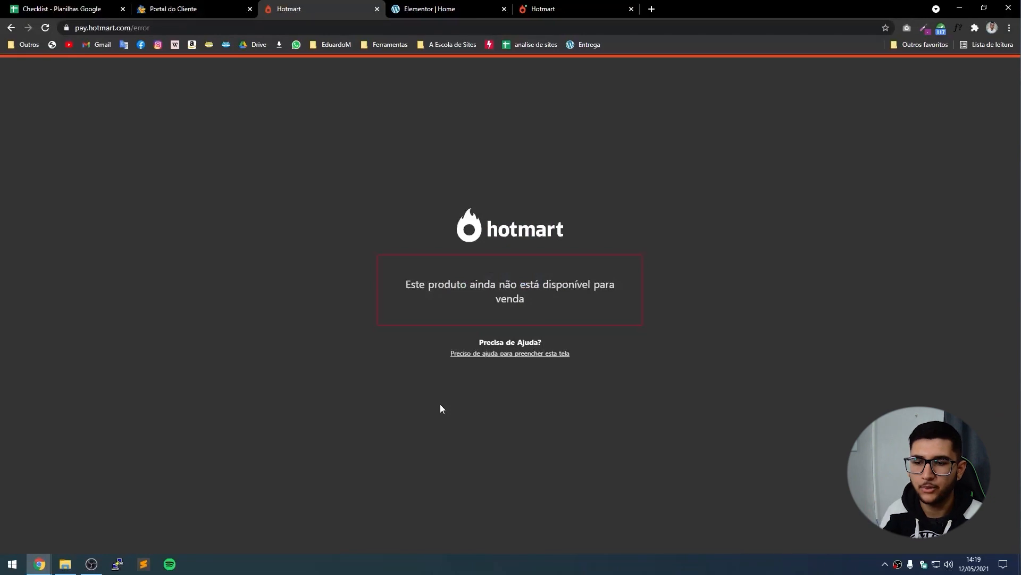
key("alt+Left")
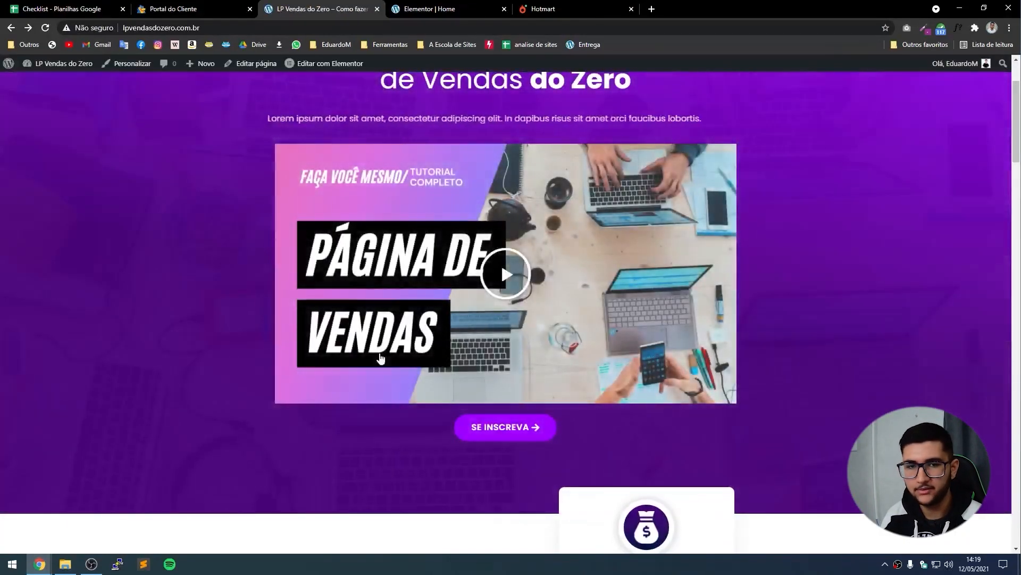
scroll(407, 375, "up", 1)
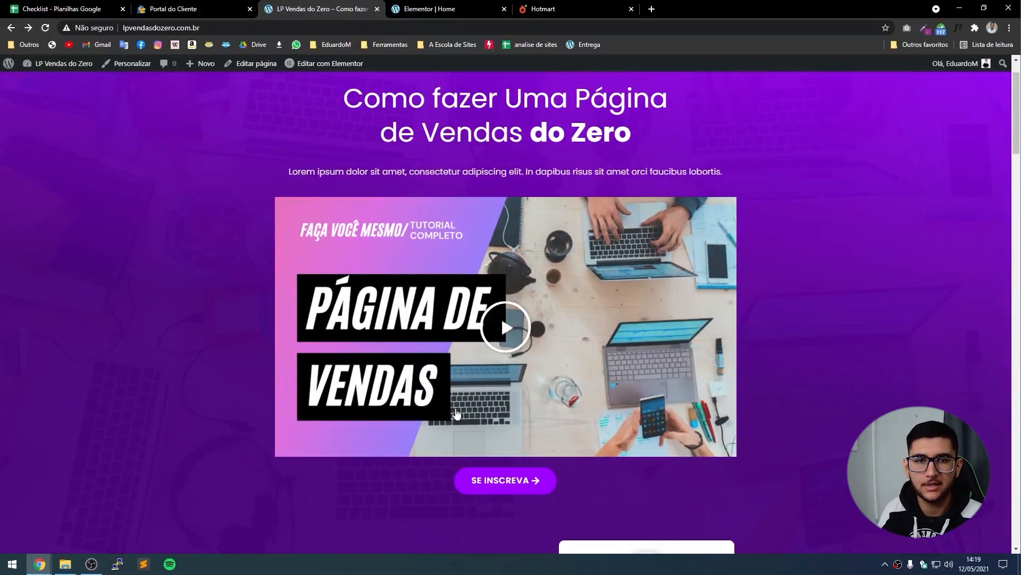
left_click(507, 27)
key("ctrl+c")
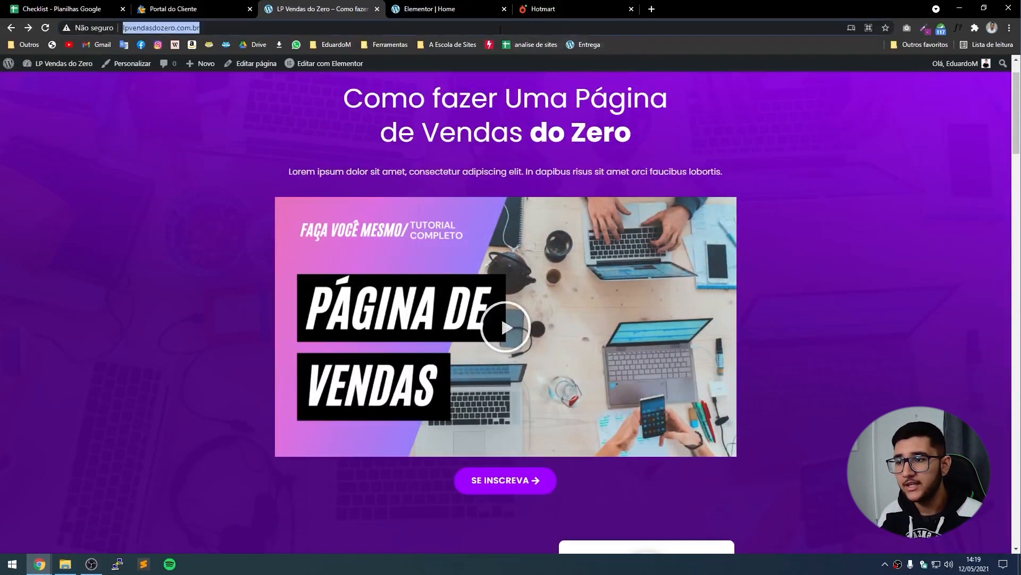
left_click(546, 8)
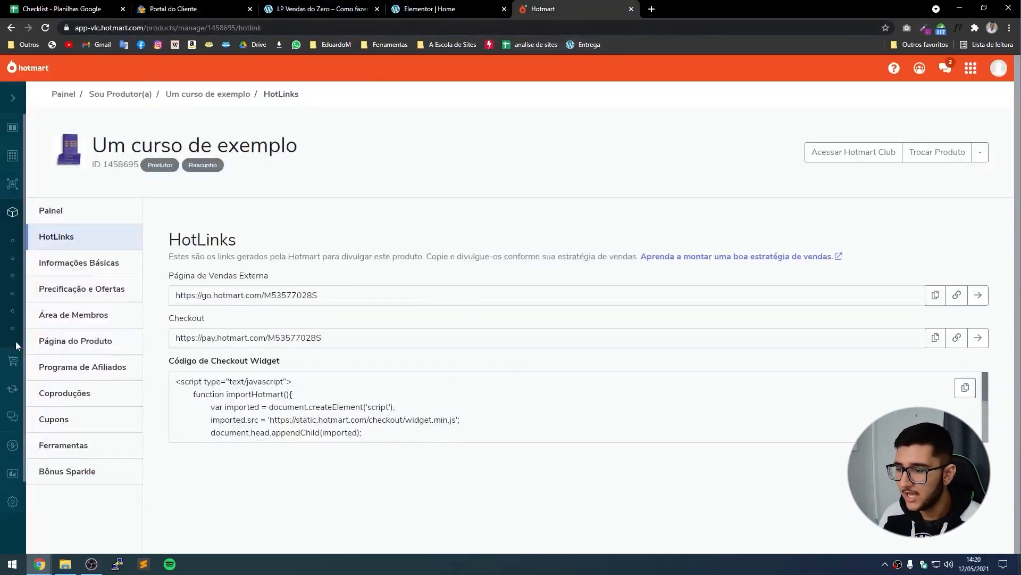
left_click(106, 347)
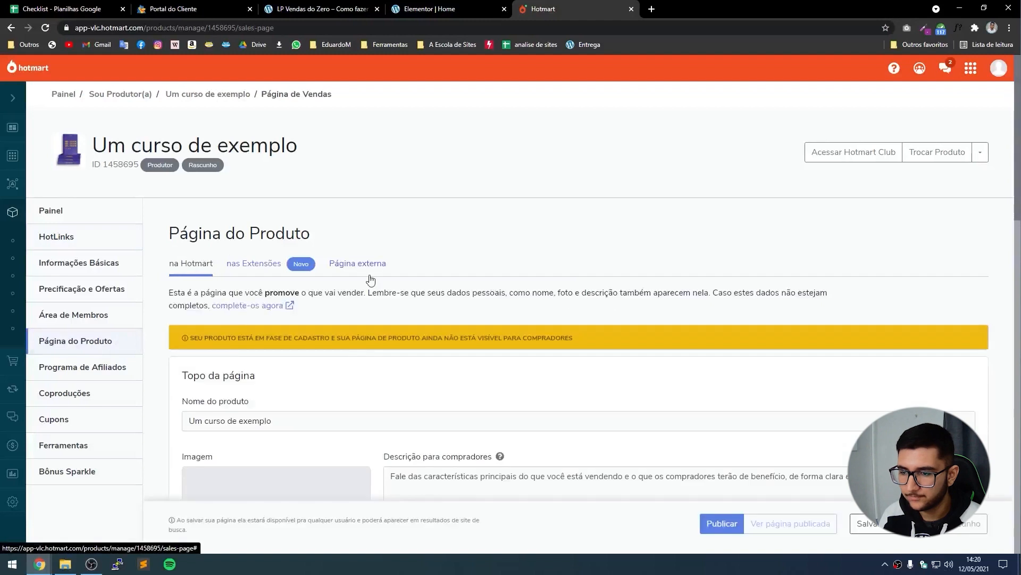
left_click(358, 270)
key("ctrl+v")
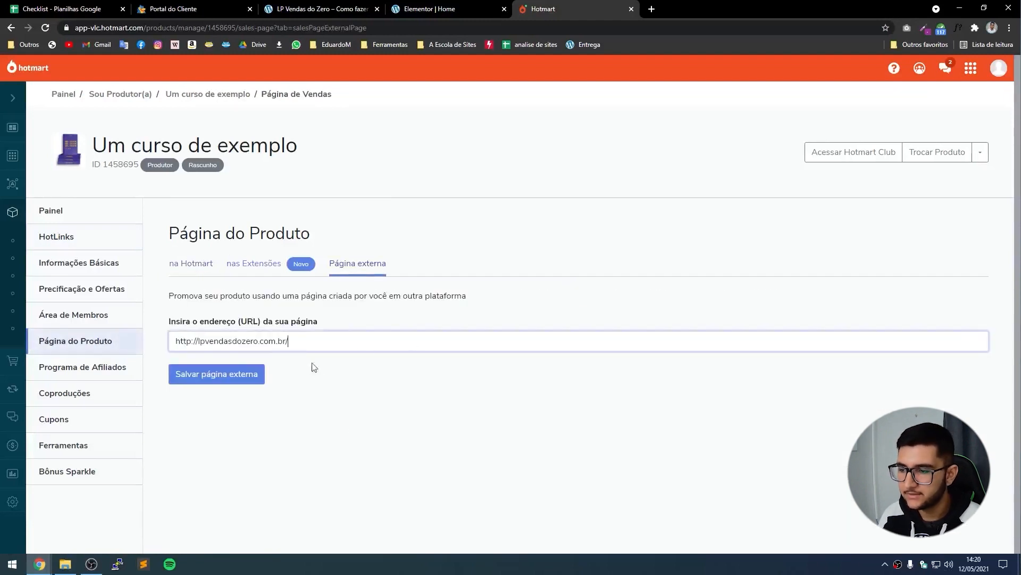
left_click(219, 376)
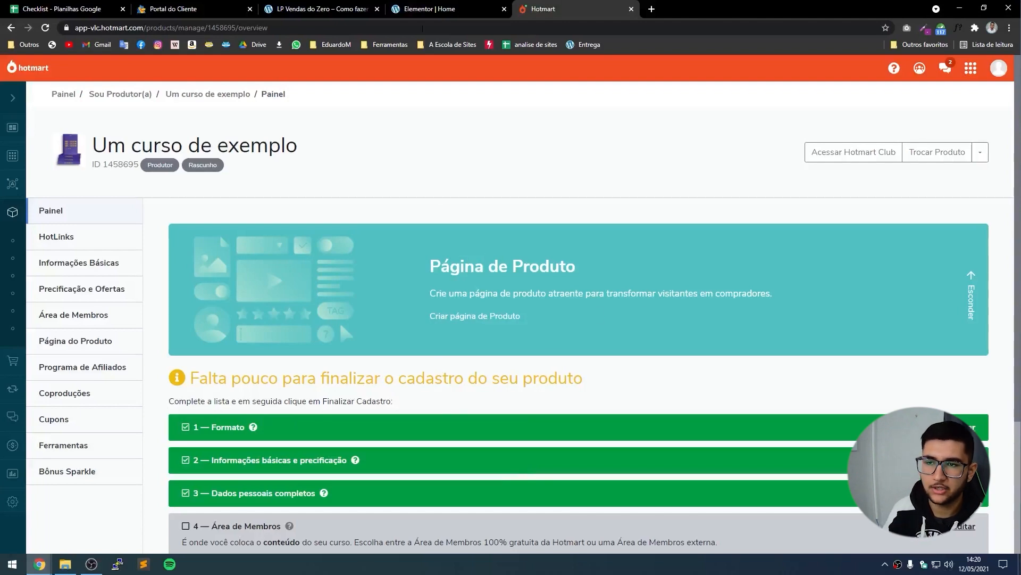
Go back to the Elementor | Home editor tab.
left_click(421, 5)
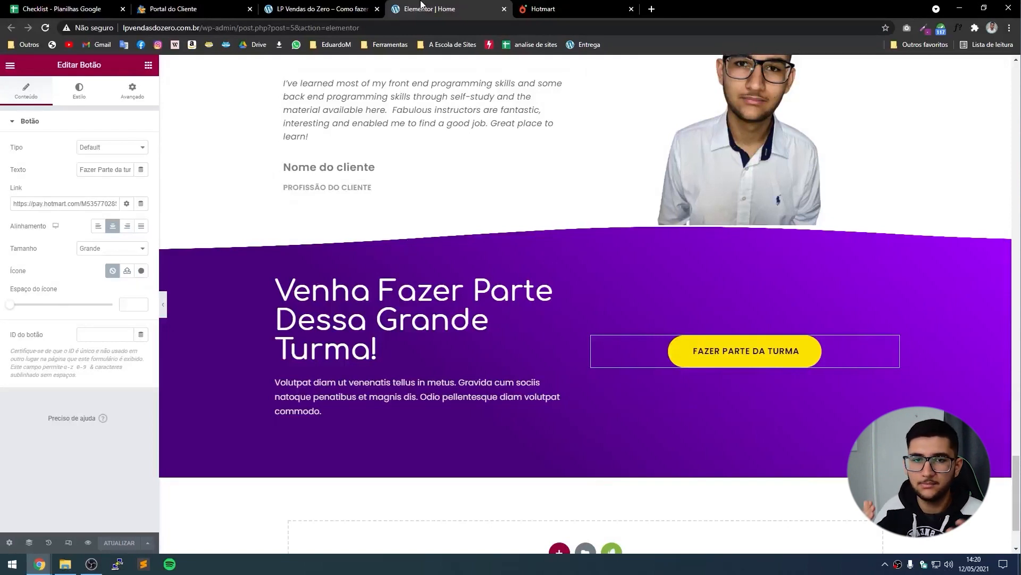
Check the pricing-card button's Hotmart checkout link, glance at the Hotmart overview, then start a blank tab.
left_click_drag(46, 204, 13, 204)
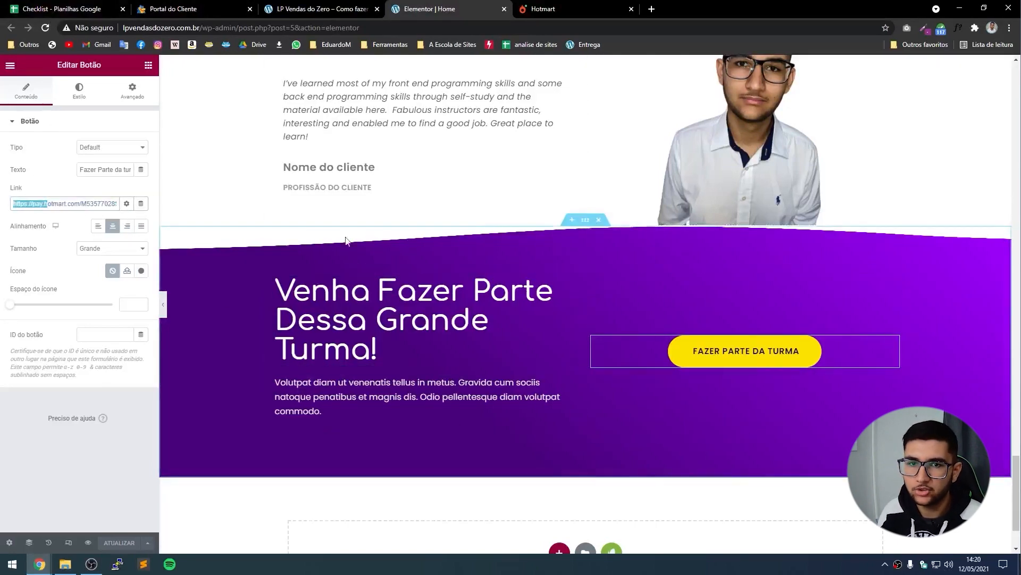
scroll(342, 215, "up", 10)
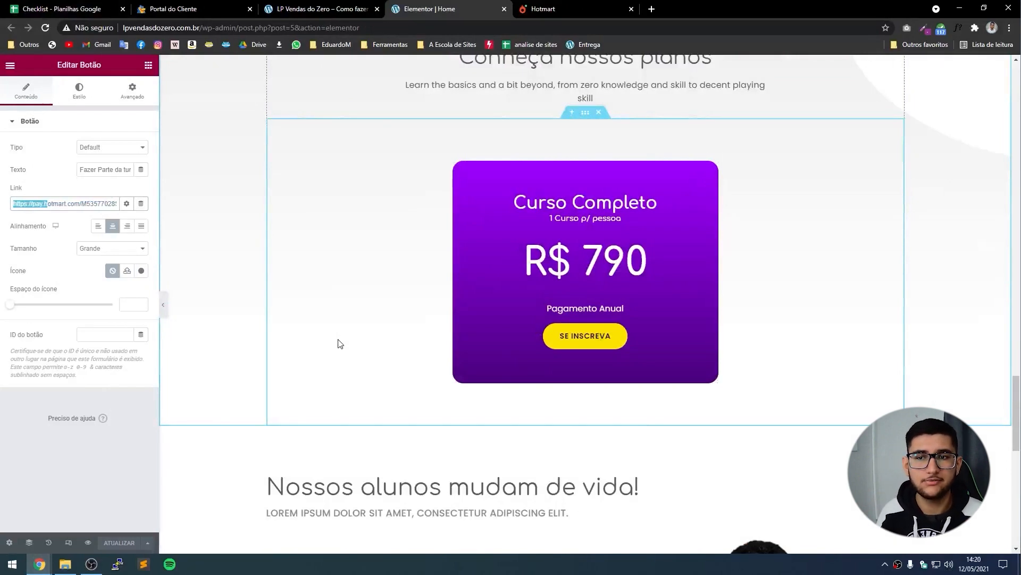
left_click(583, 15)
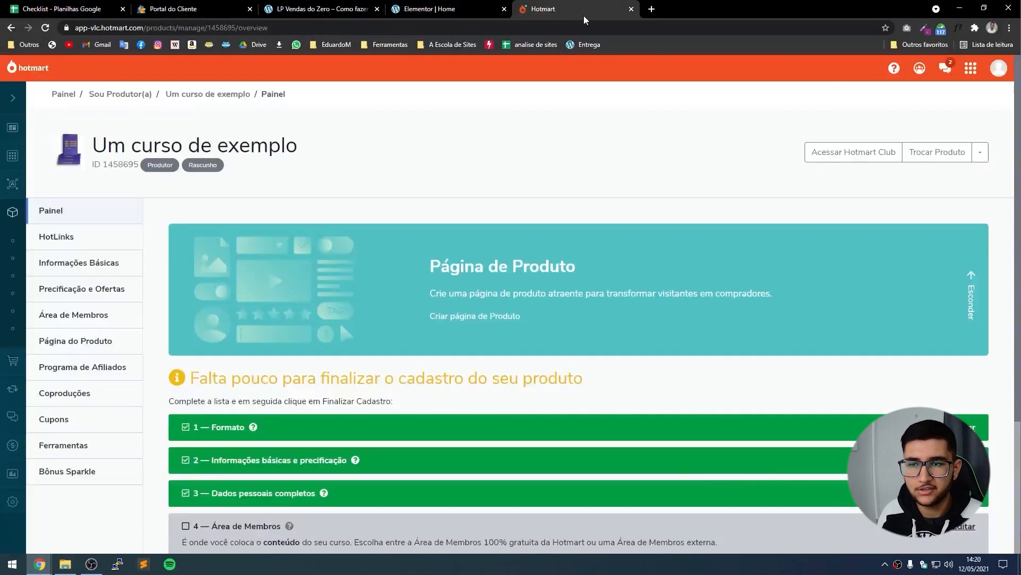
left_click(461, 7)
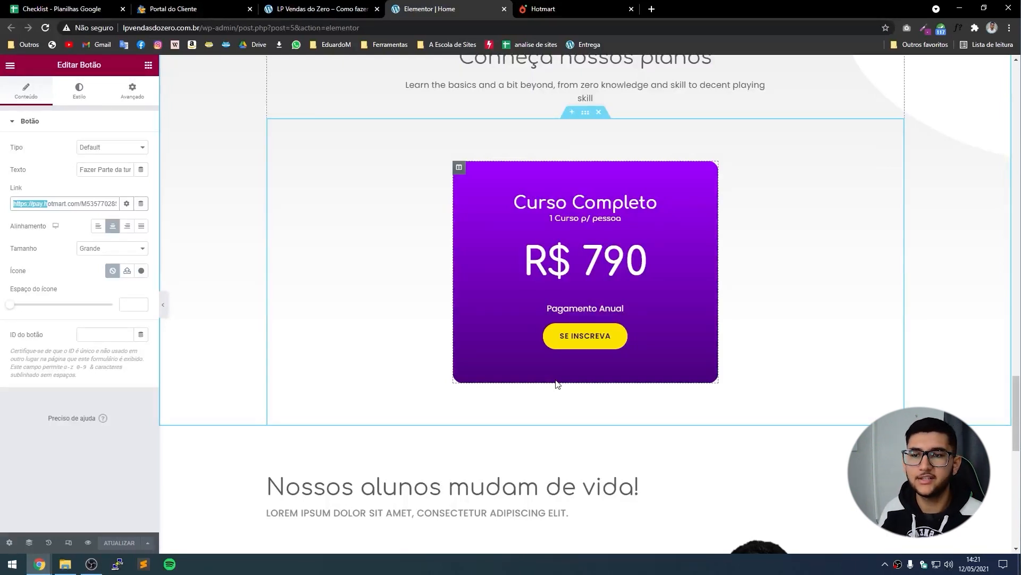
left_click(638, 6)
left_click(652, 9)
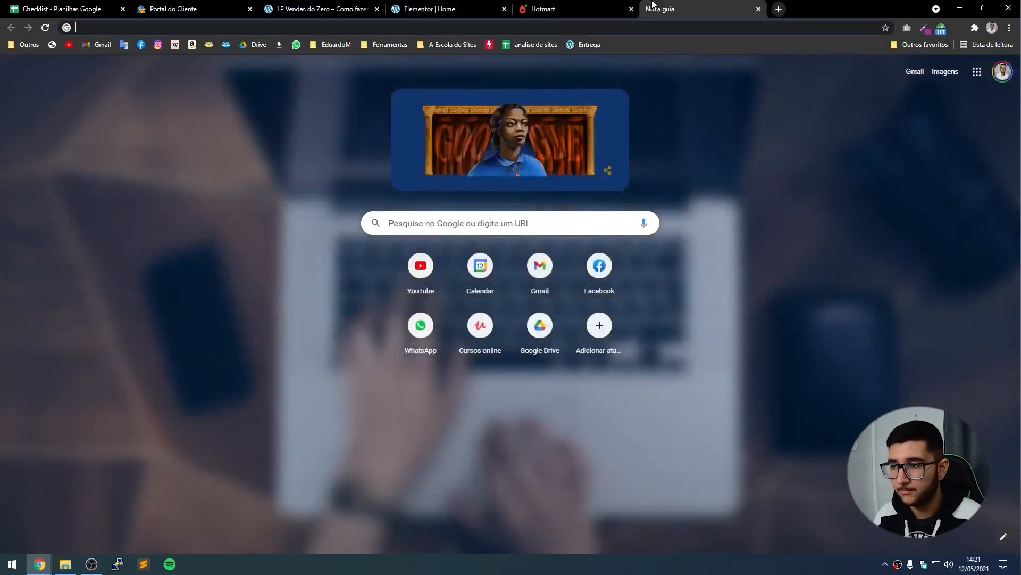
Search Google Images for 'formas de pagamento hot' and open three payment-badge images in separate tabs.
type("formas de pagamento hot")
key("Return")
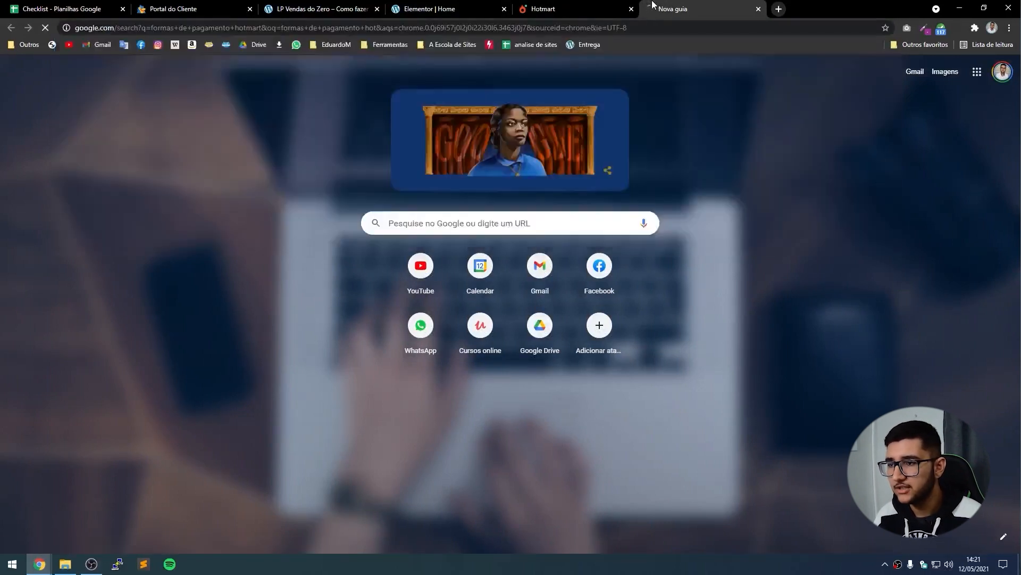
left_click(161, 119)
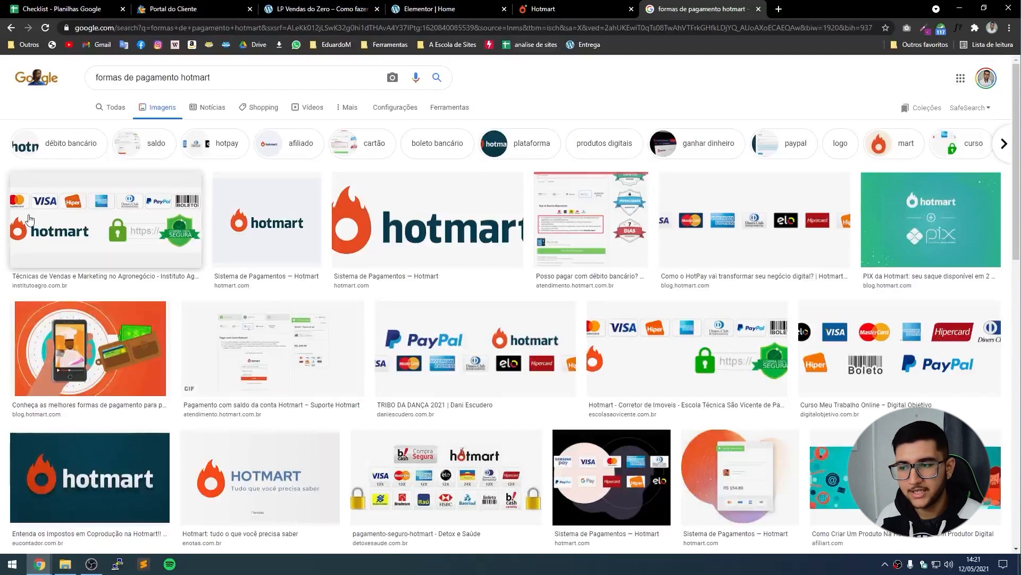
left_click(29, 219)
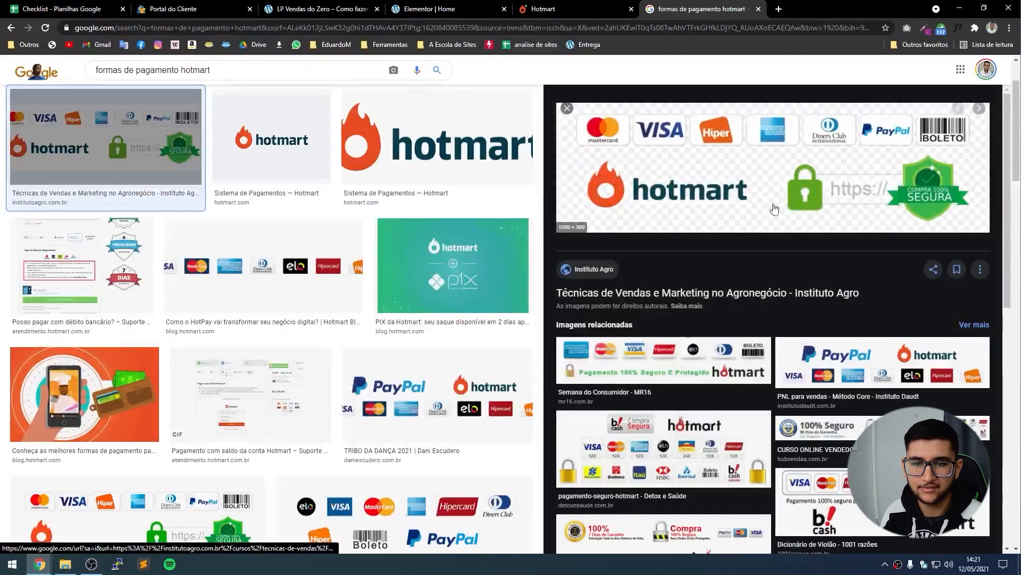
right_click(784, 166)
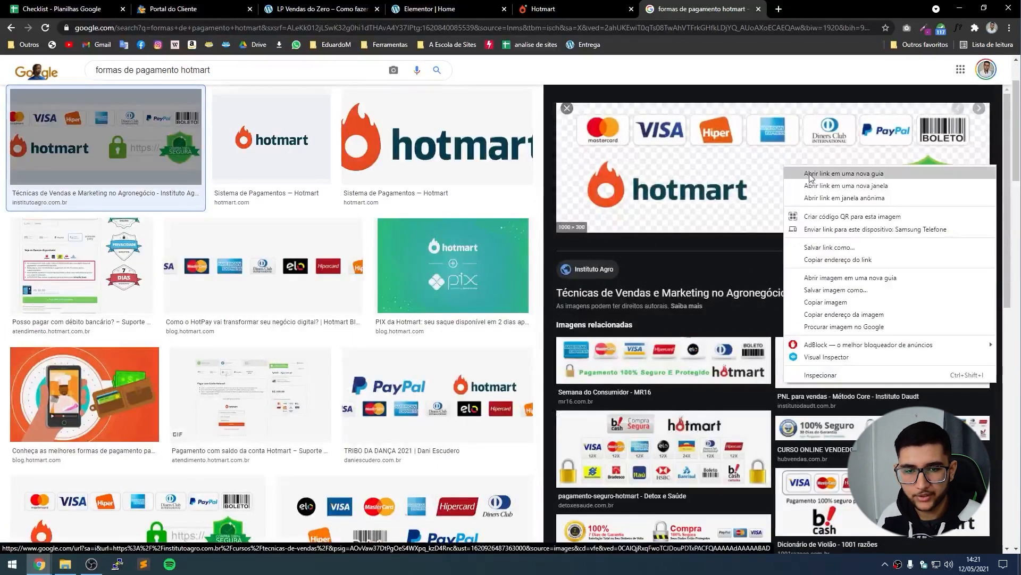
left_click(826, 279)
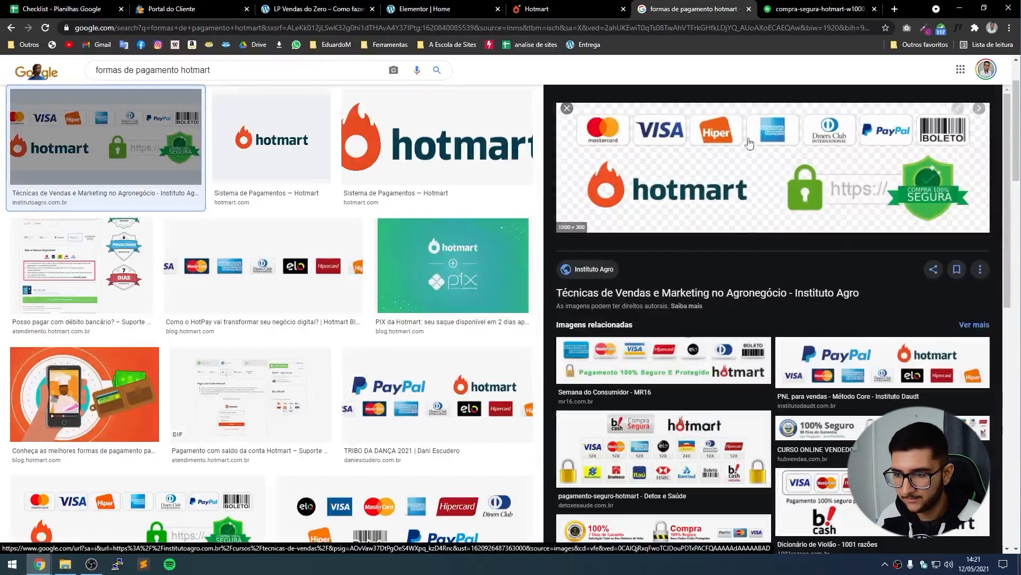
left_click(263, 265)
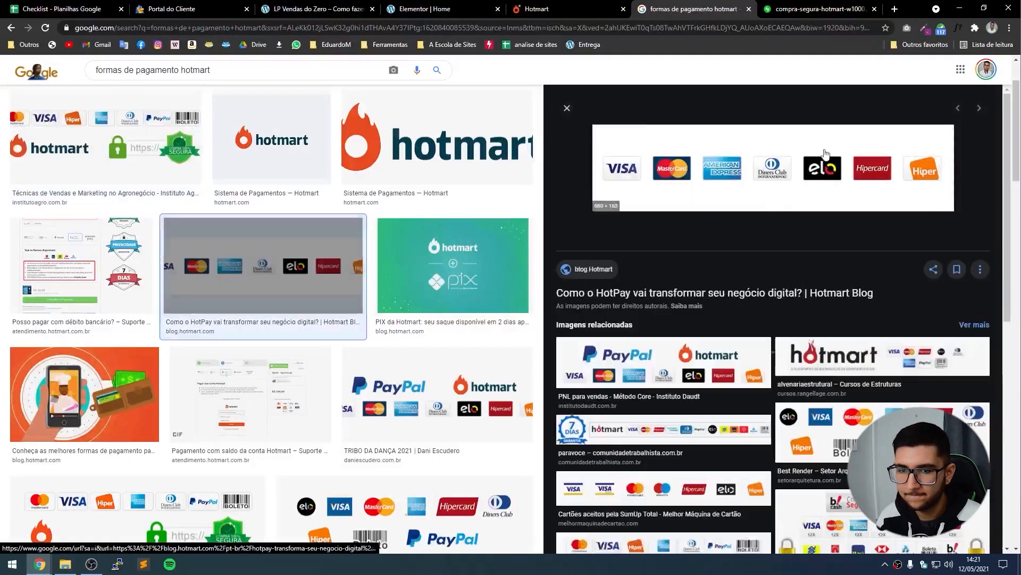
right_click(723, 157)
left_click(766, 266)
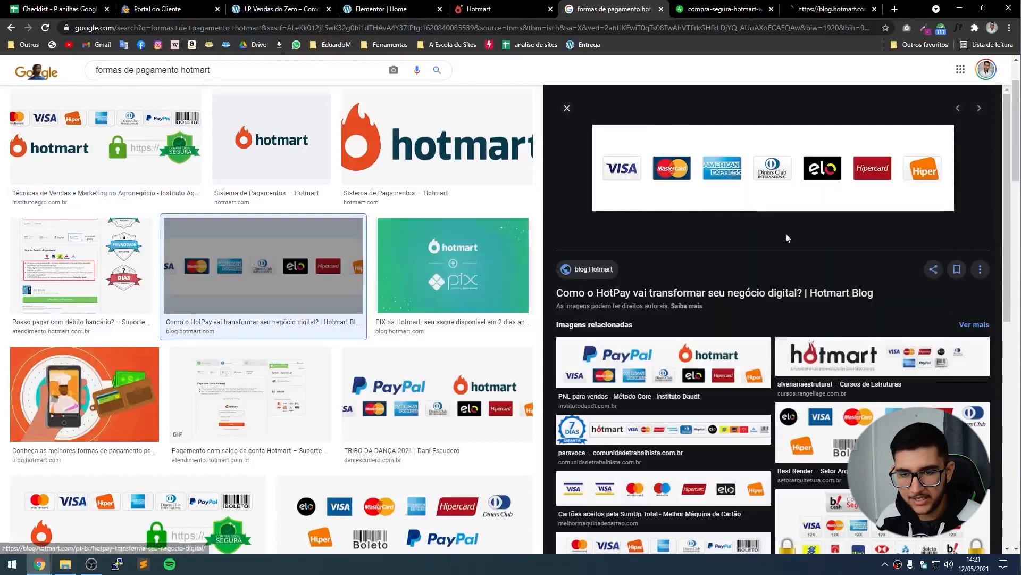
left_click(437, 394)
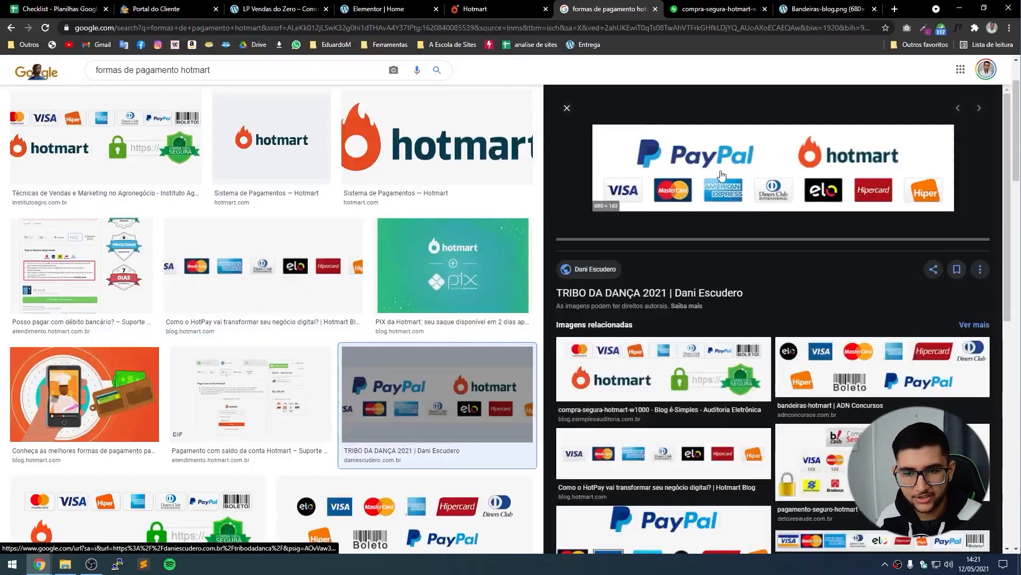
right_click(722, 174)
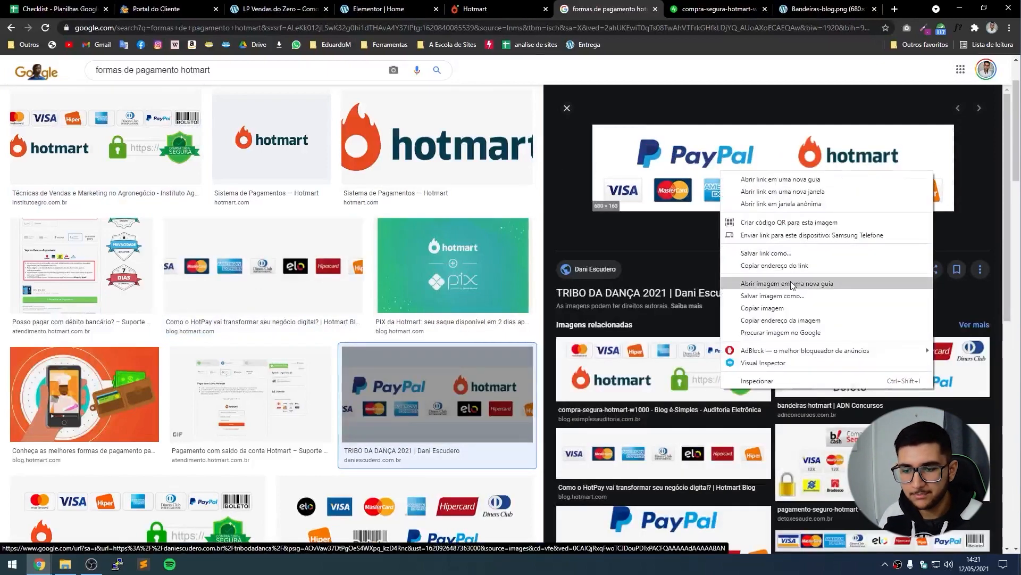
left_click(792, 286)
Save the compra-segura, Bandeiras-blog.png and Paypal-Hotmart badge images, then return to Elementor.
left_click(640, 12)
right_click(582, 285)
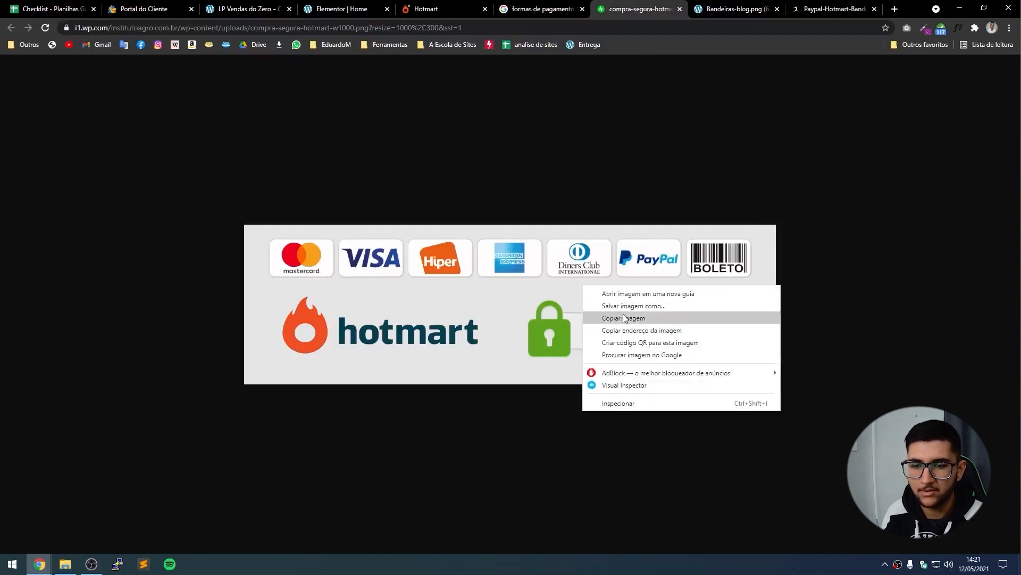
left_click(613, 307)
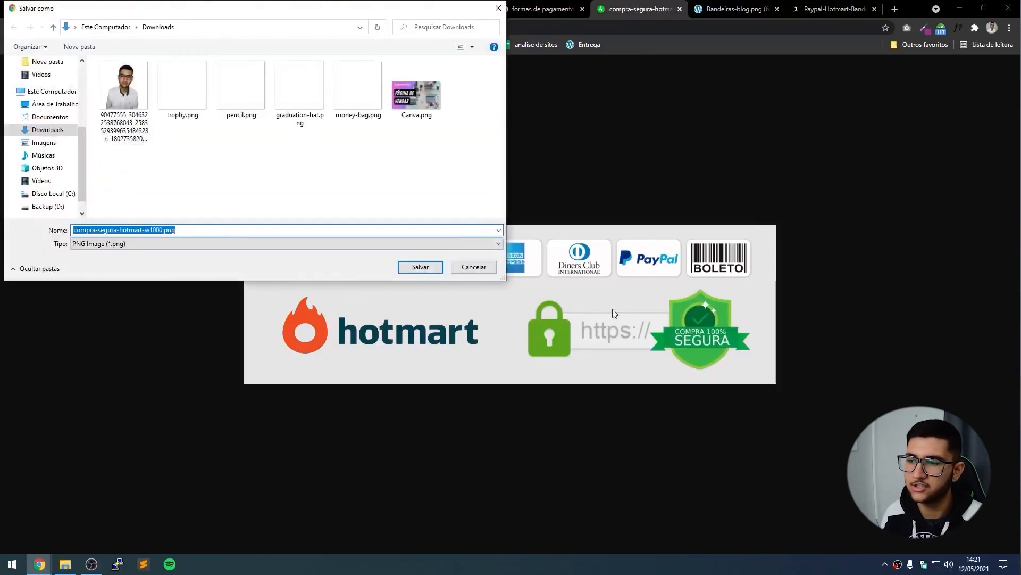
key("Return")
left_click(705, 13)
right_click(532, 278)
left_click(559, 301)
key("Return")
left_click(825, 8)
right_click(565, 290)
left_click(590, 308)
key("Return")
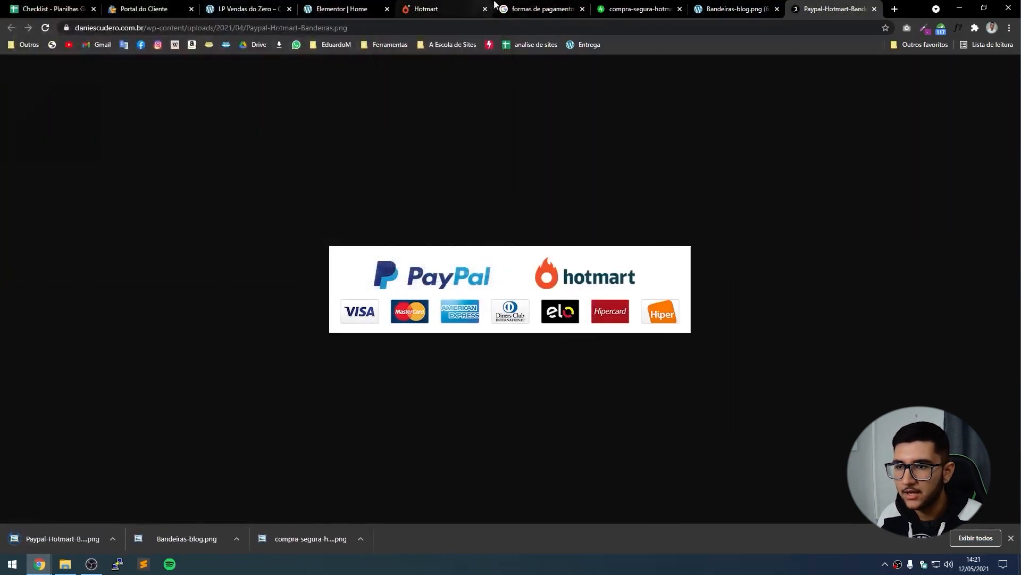
left_click(539, 9)
left_click(247, 9)
left_click(341, 8)
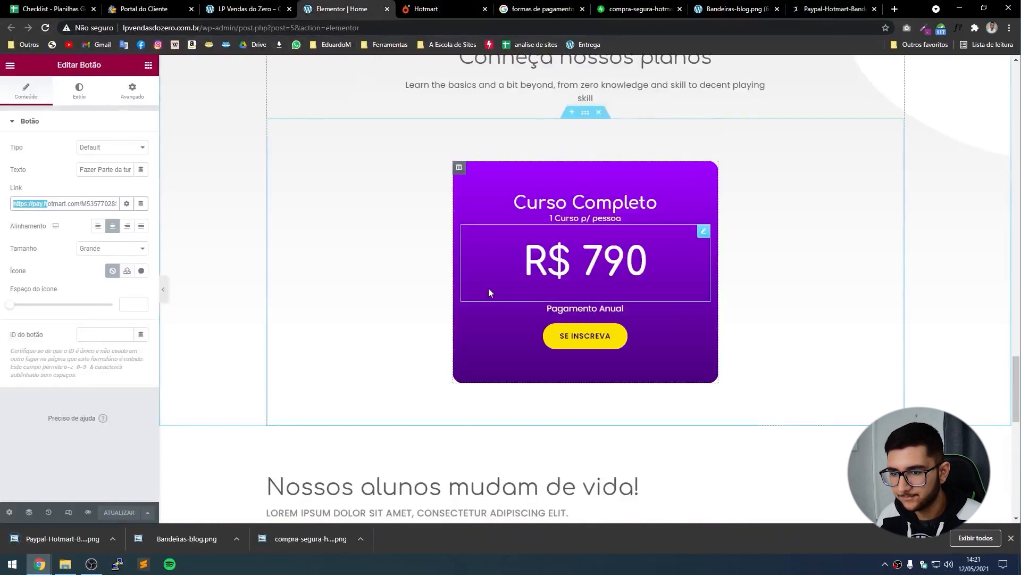
Add an Image widget below the pricing card, upload the badges and insert the Bandeiras-blog image.
left_click(148, 65)
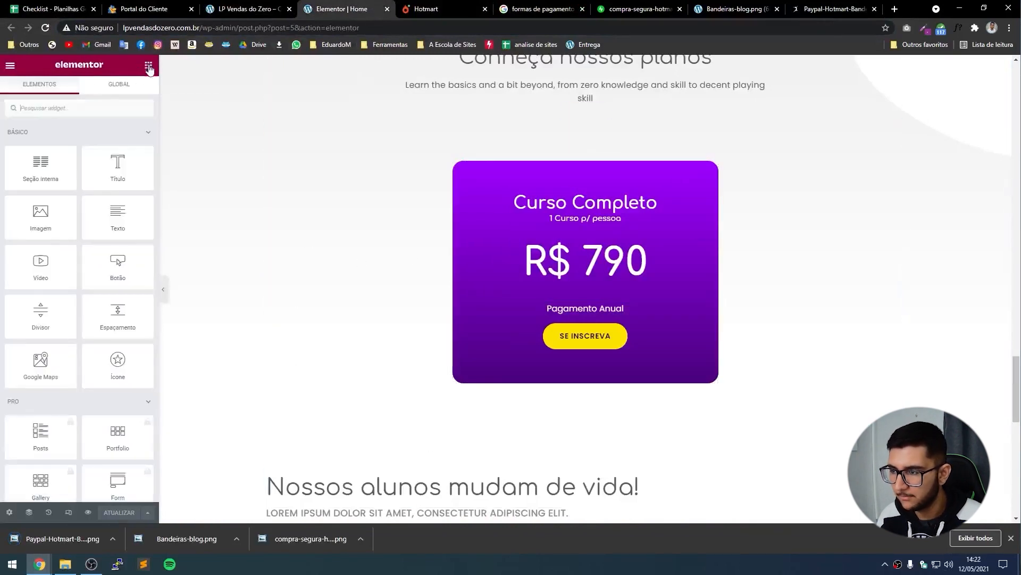
left_click_drag(41, 219, 629, 384)
left_click(101, 207)
left_click_drag(310, 538, 303, 426)
left_click_drag(186, 539, 192, 425)
left_click_drag(129, 506, 134, 333)
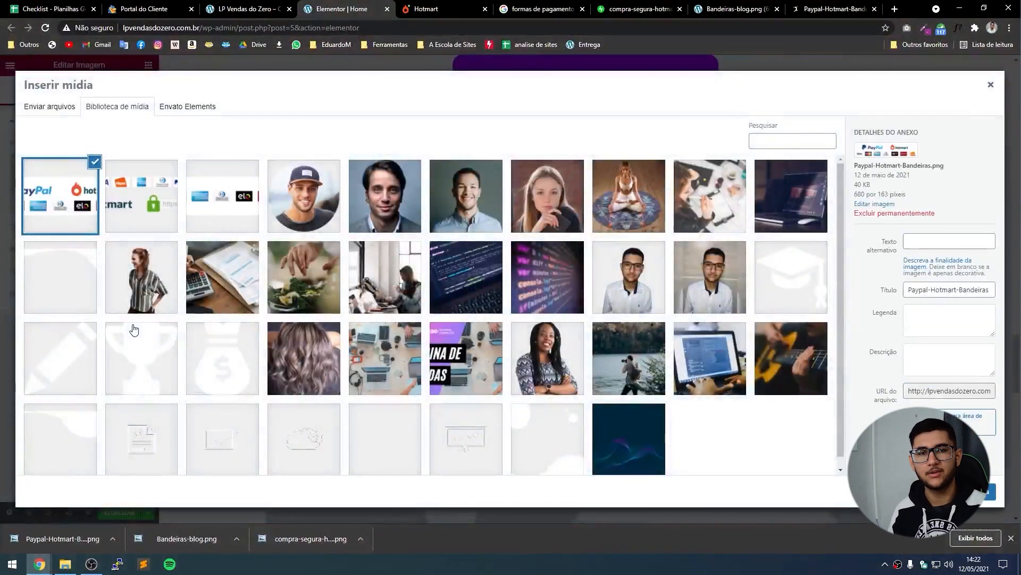
left_click(199, 202)
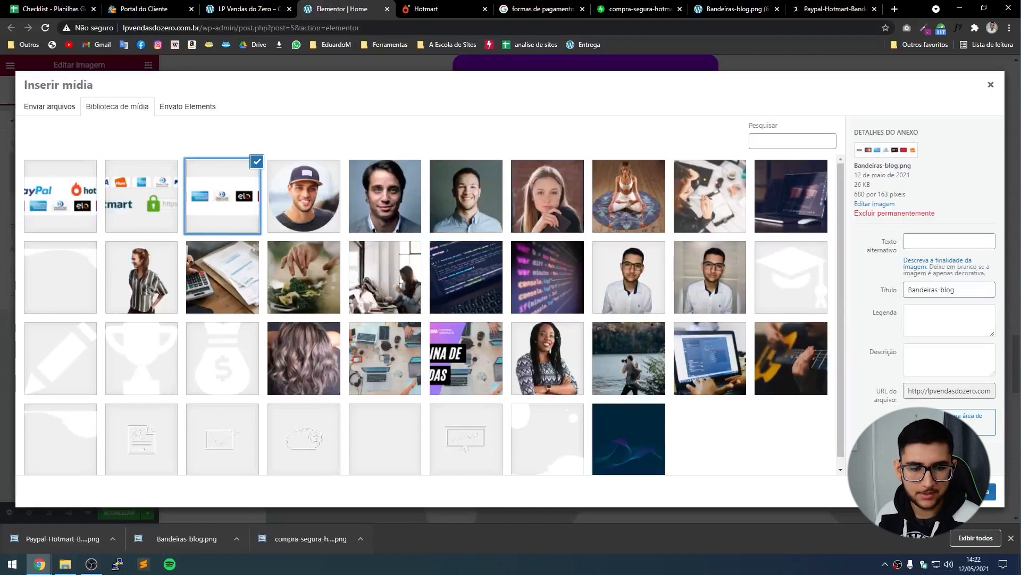
left_click(983, 492)
left_click(1010, 538)
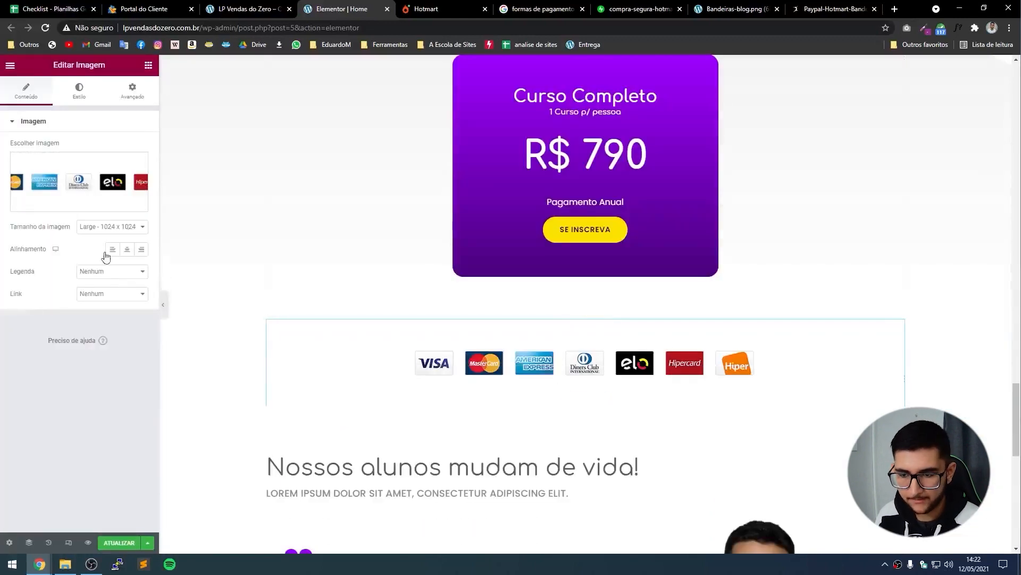
Swap the image to compra-segura, then to Paypal-Hotmart-Bandeiras.png, previewing the result.
left_click(165, 307)
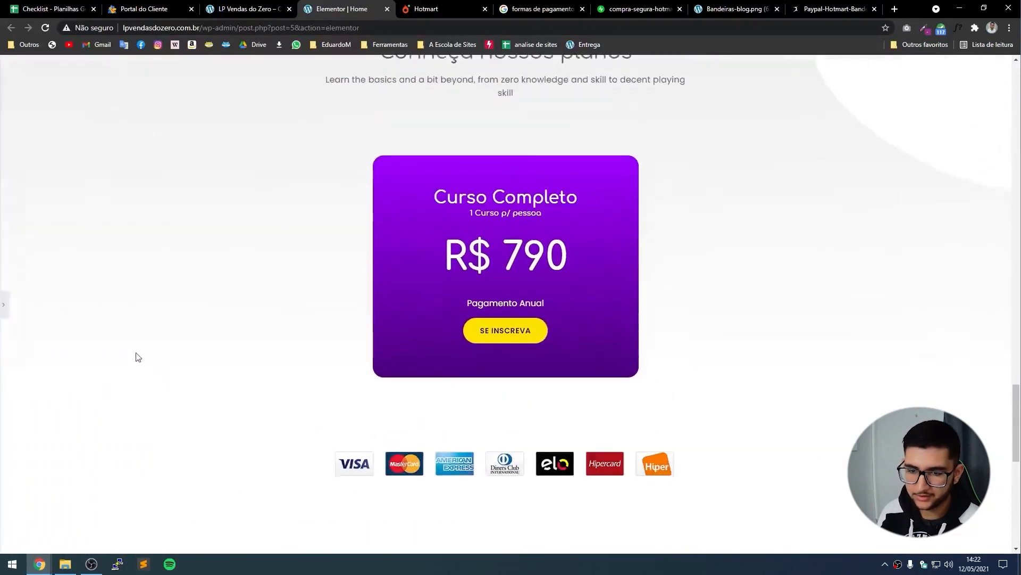
left_click(2, 302)
left_click(52, 184)
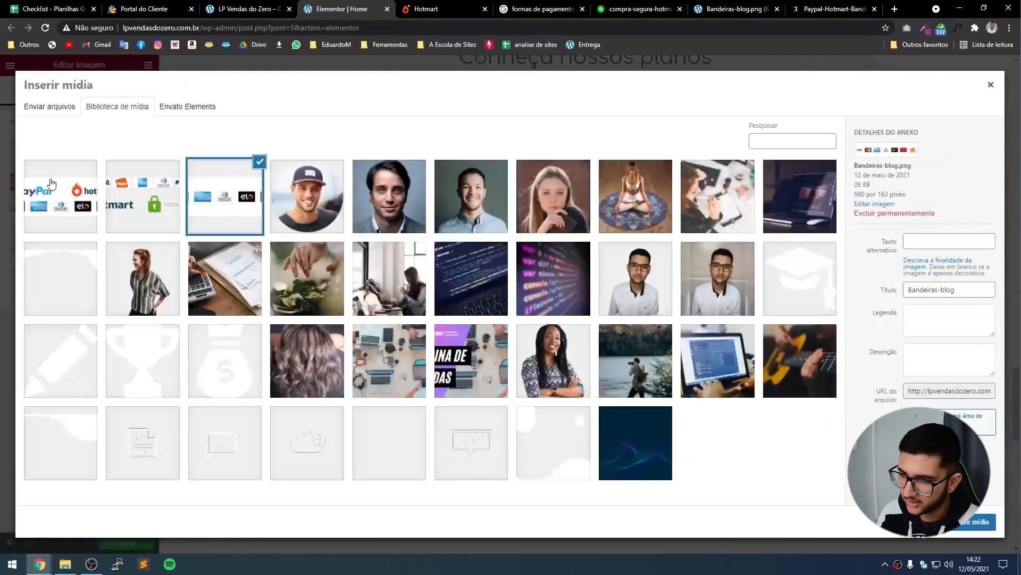
left_click(120, 216)
left_click(974, 529)
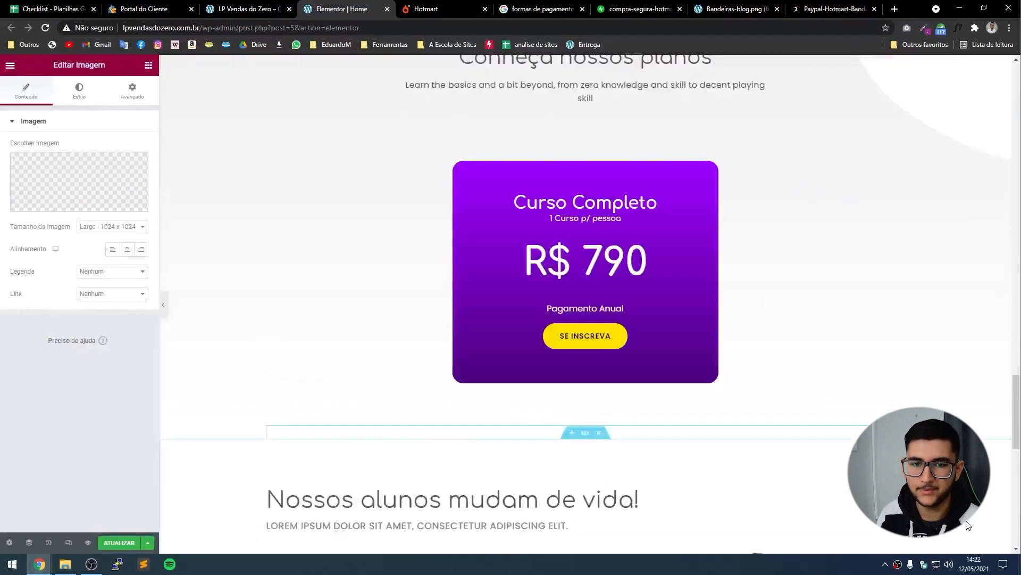
left_click(165, 306)
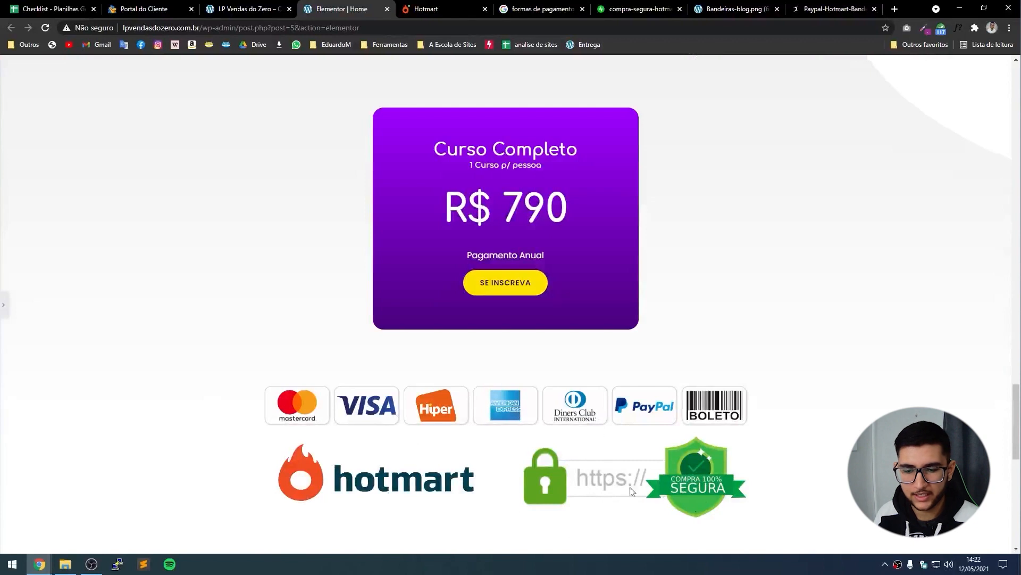
left_click(3, 318)
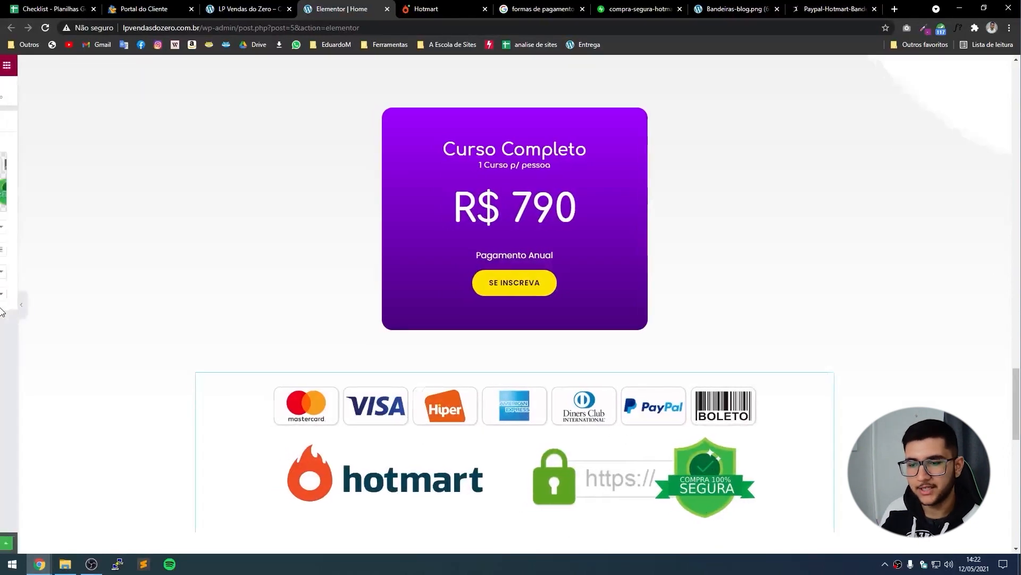
left_click(93, 186)
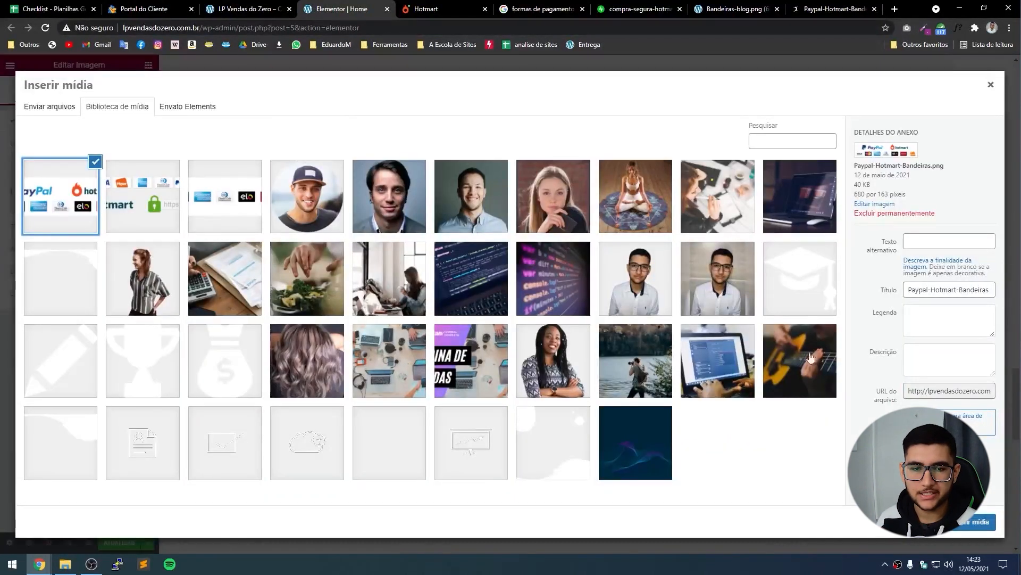
left_click(953, 527)
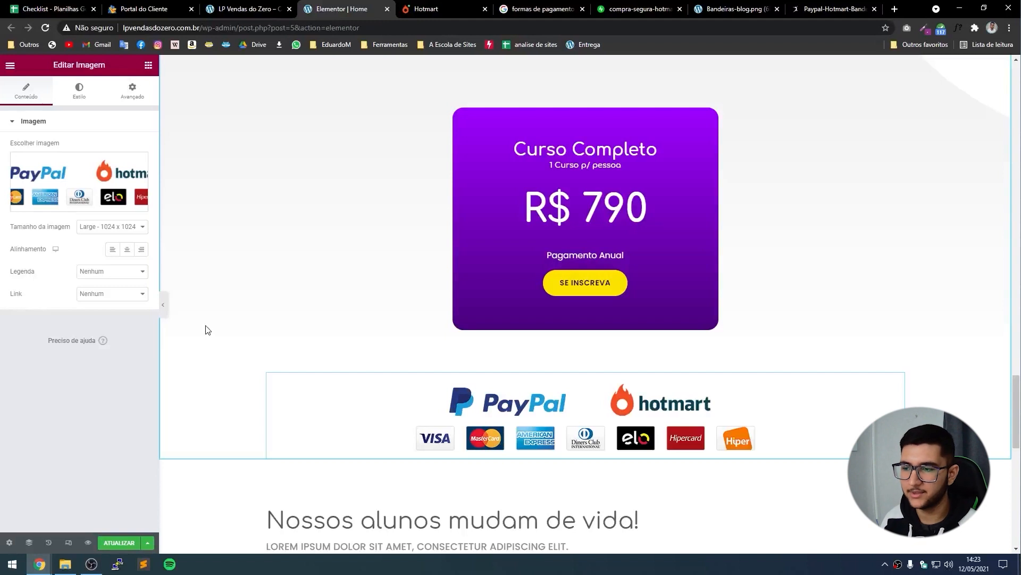
Set the PayPal/Hotmart badge image width to 40.
left_click(77, 91)
left_click_drag(11, 160, 48, 166)
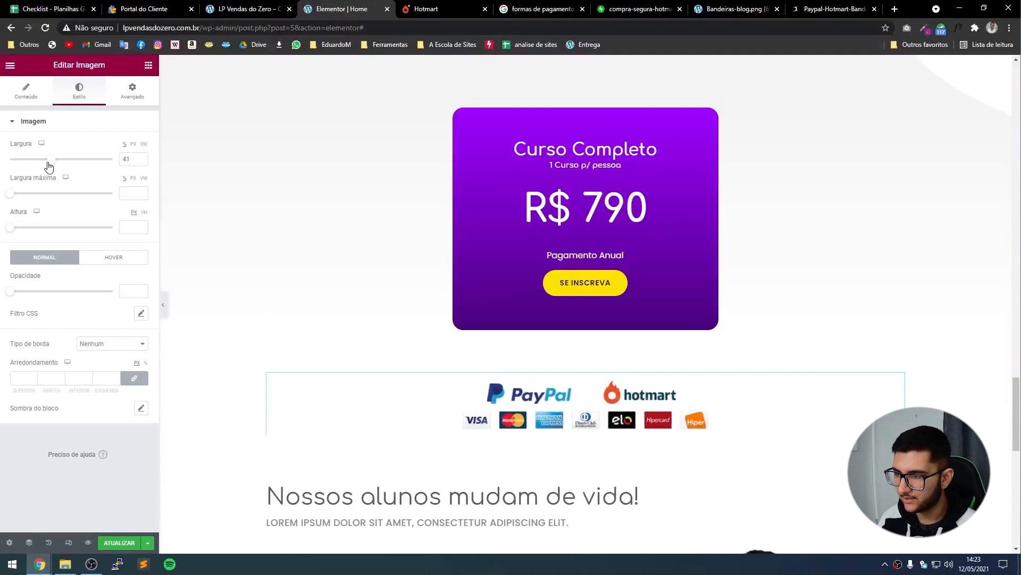
left_click(141, 162)
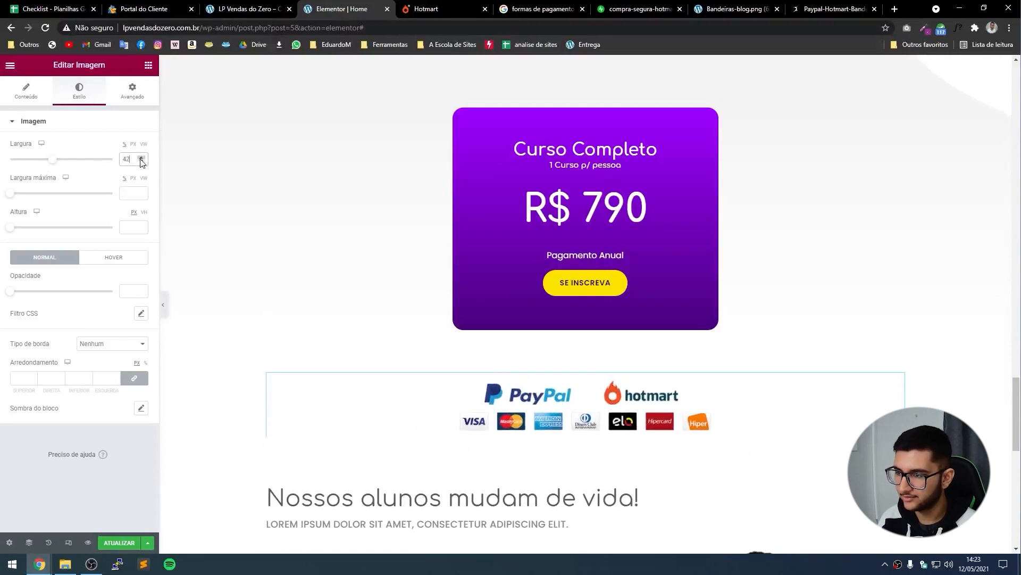
Give the badge image a -30 top margin and preview it without the editing panel.
left_click(134, 98)
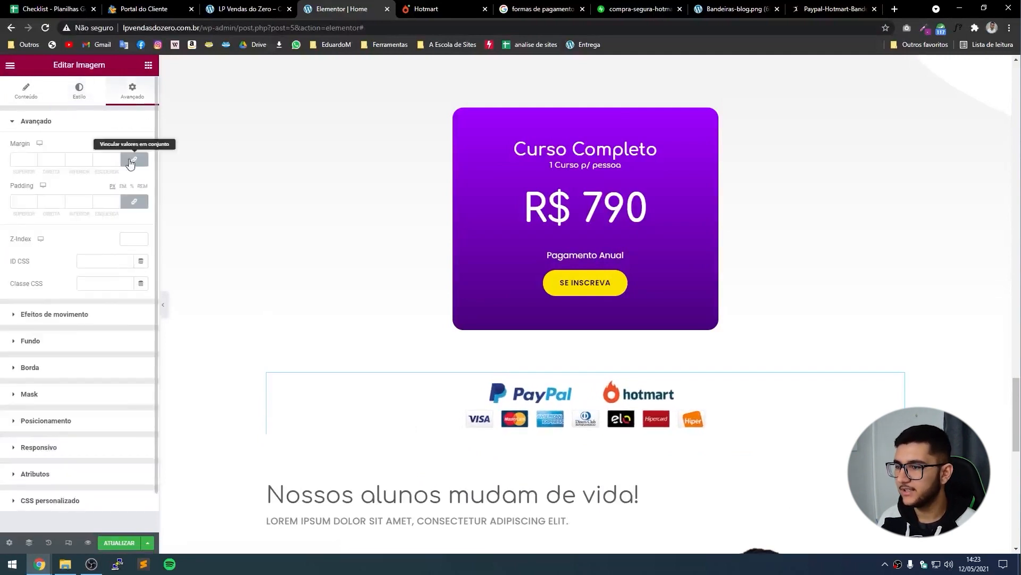
left_click_drag(35, 163, 33, 162)
left_click(33, 157)
left_click(33, 157)
left_click(34, 157)
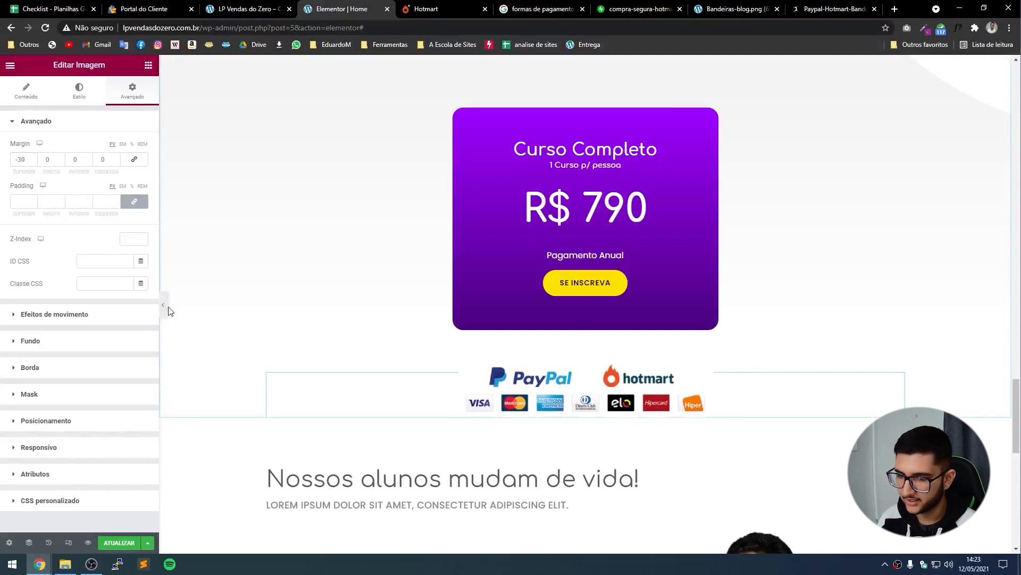
left_click(162, 304)
scroll(261, 378, "up", 1)
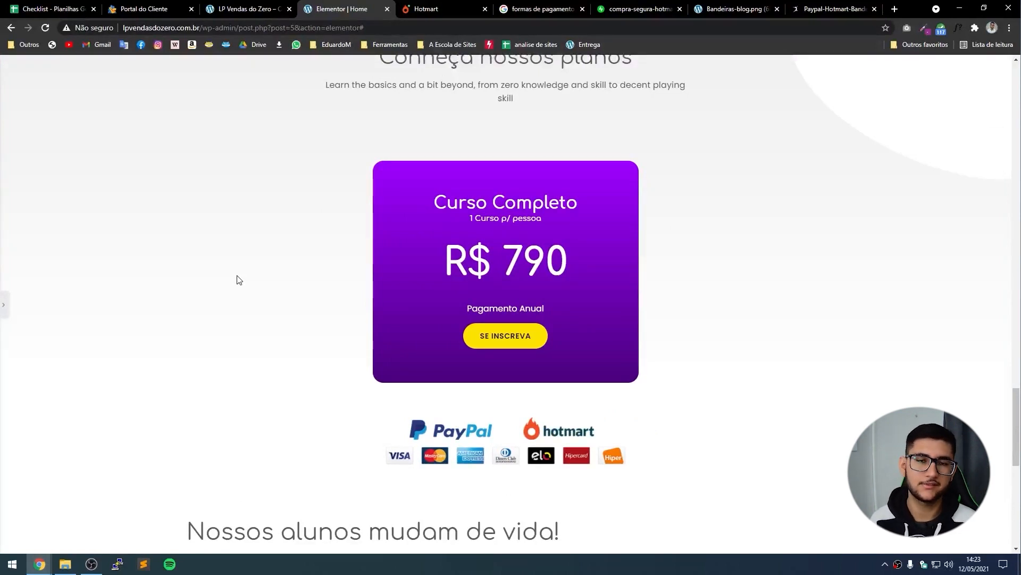
key("ctrl+p")
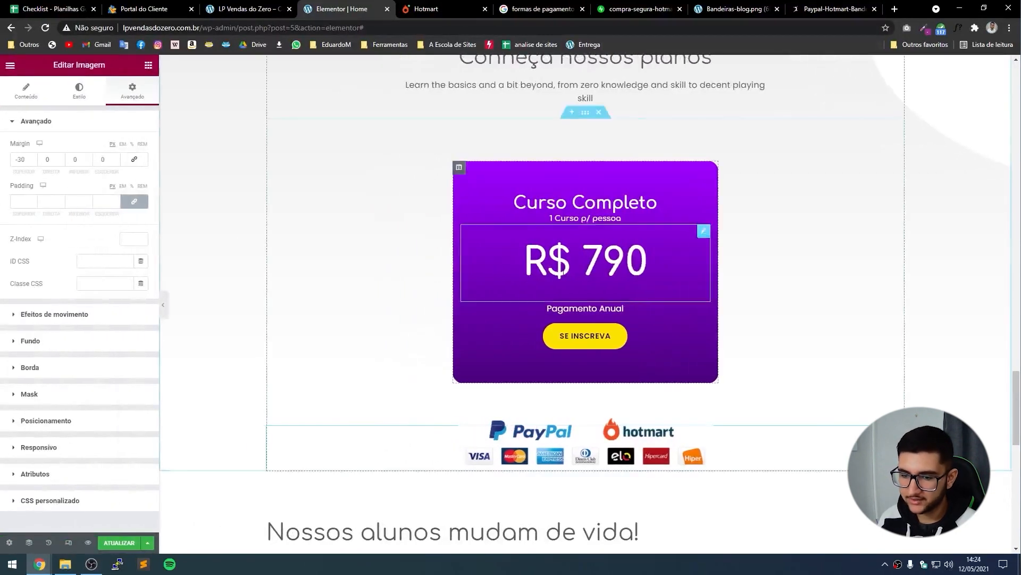
In tablet layout, set the payment badges image width to 40%.
left_click(68, 542)
left_click(589, 65)
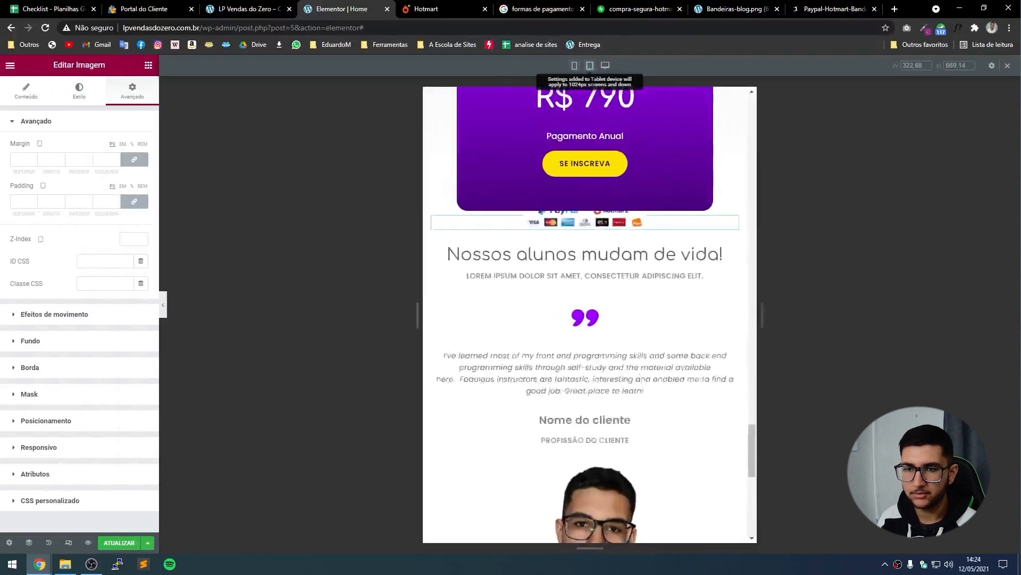
scroll(596, 260, "up", 2)
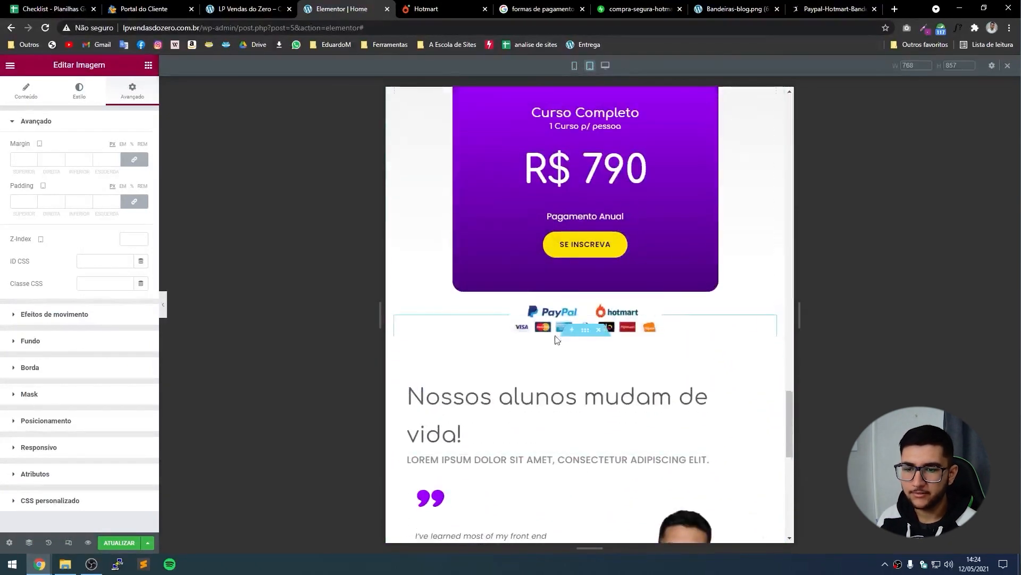
left_click(88, 100)
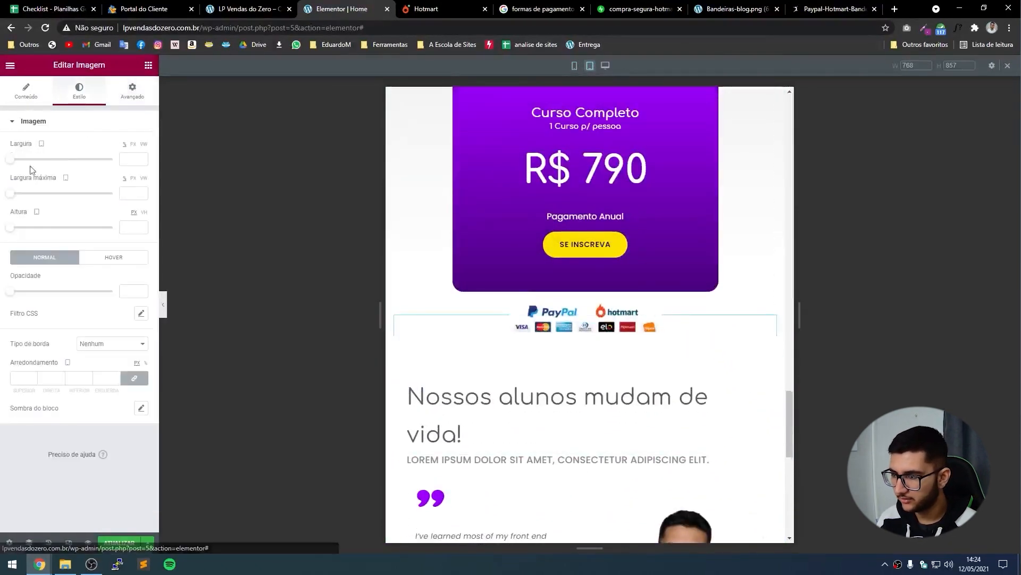
left_click_drag(10, 159, 57, 173)
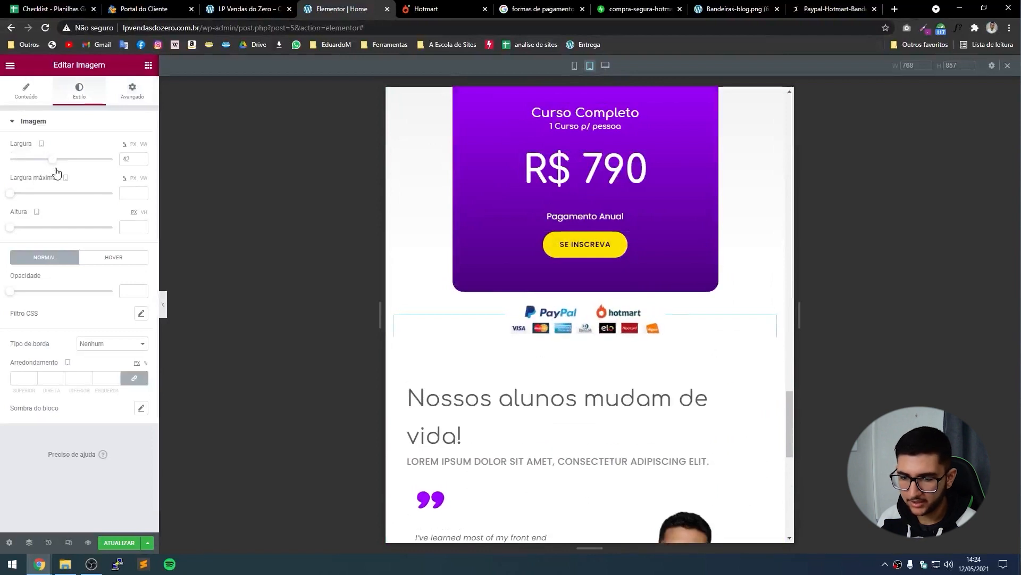
left_click(142, 160)
left_click(142, 160)
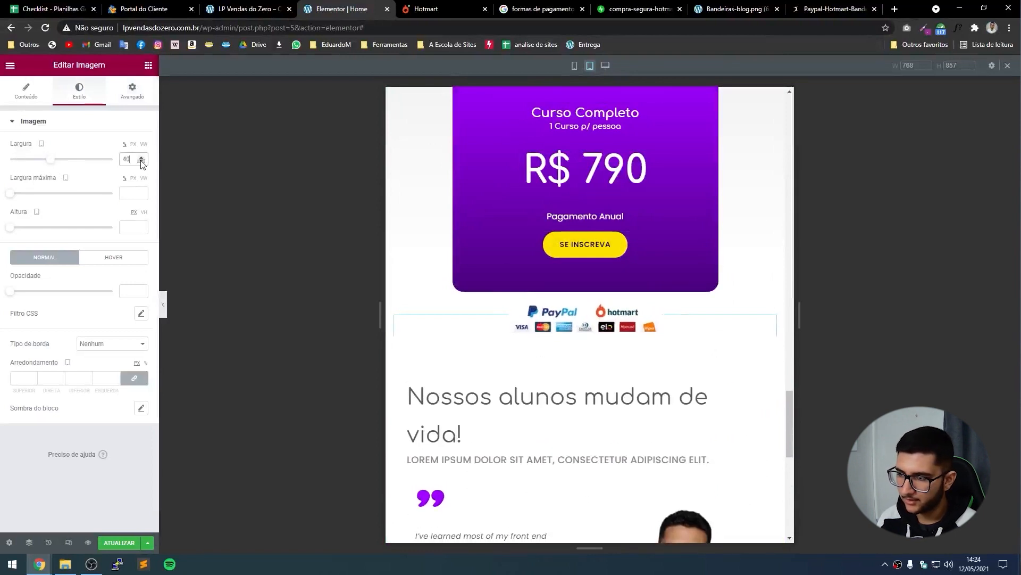
In mobile layout, unlink the image margins and widen the badges image to about 91%.
left_click(574, 66)
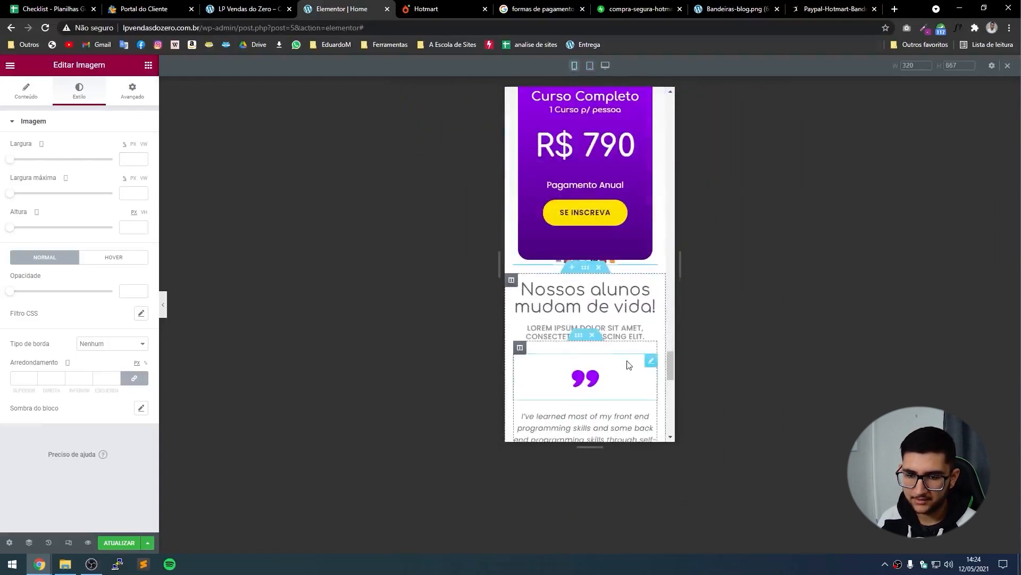
left_click(137, 104)
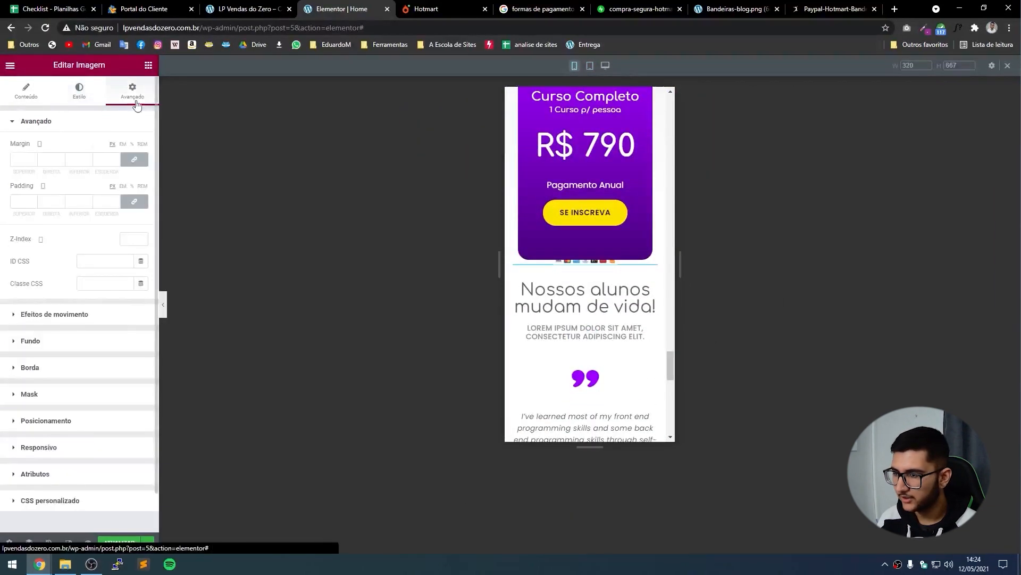
left_click(139, 160)
left_click(80, 90)
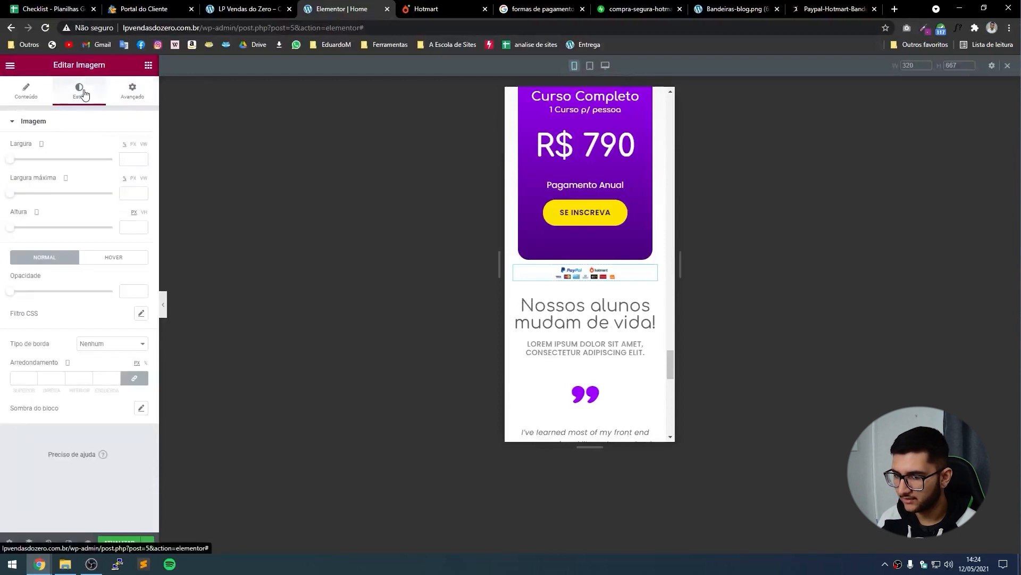
left_click_drag(11, 159, 105, 178)
Preview the mobile page, then save the changes with ATUALIZAR.
left_click(164, 308)
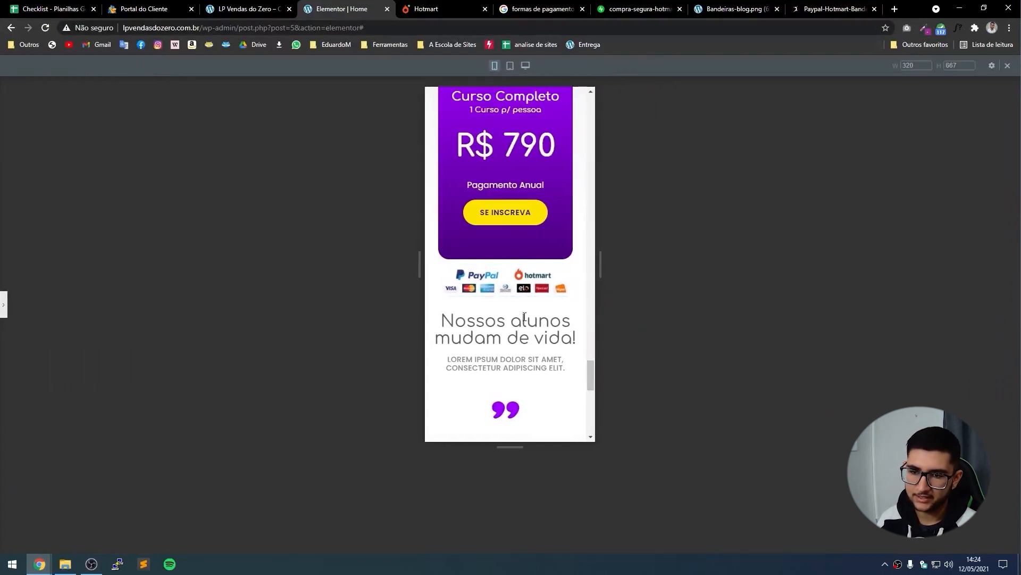
scroll(549, 345, "up", 1)
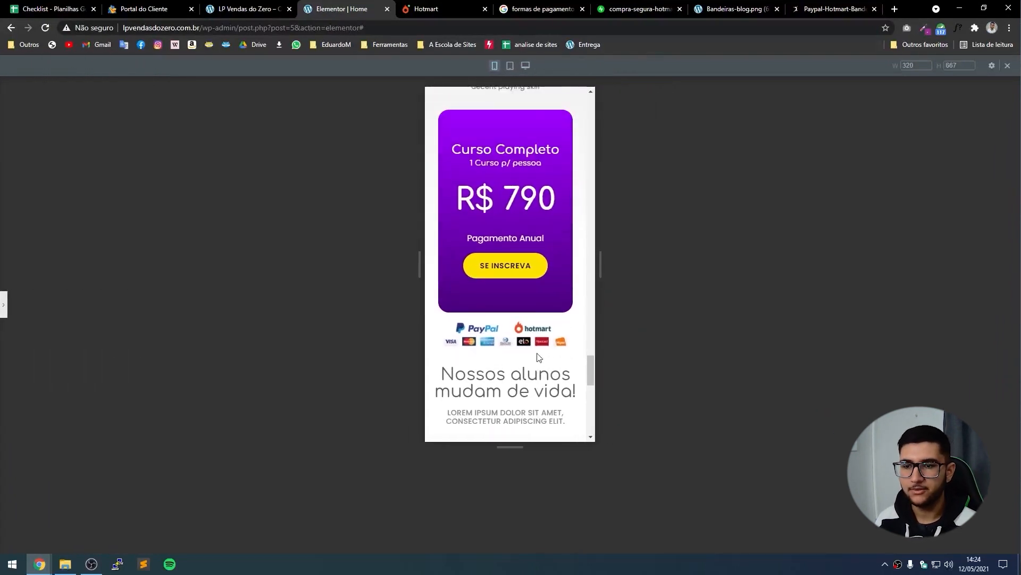
left_click(2, 306)
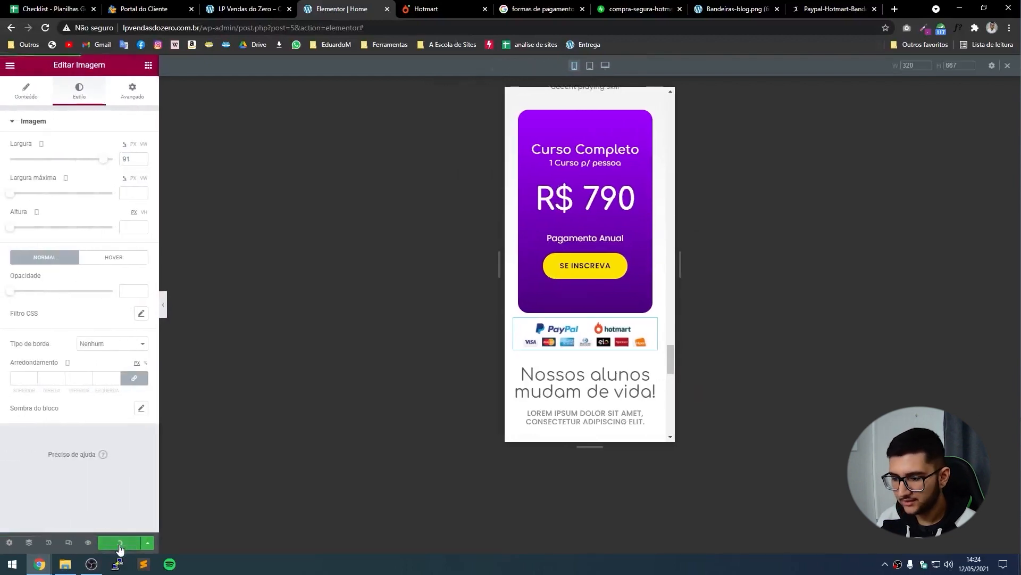
left_click(606, 65)
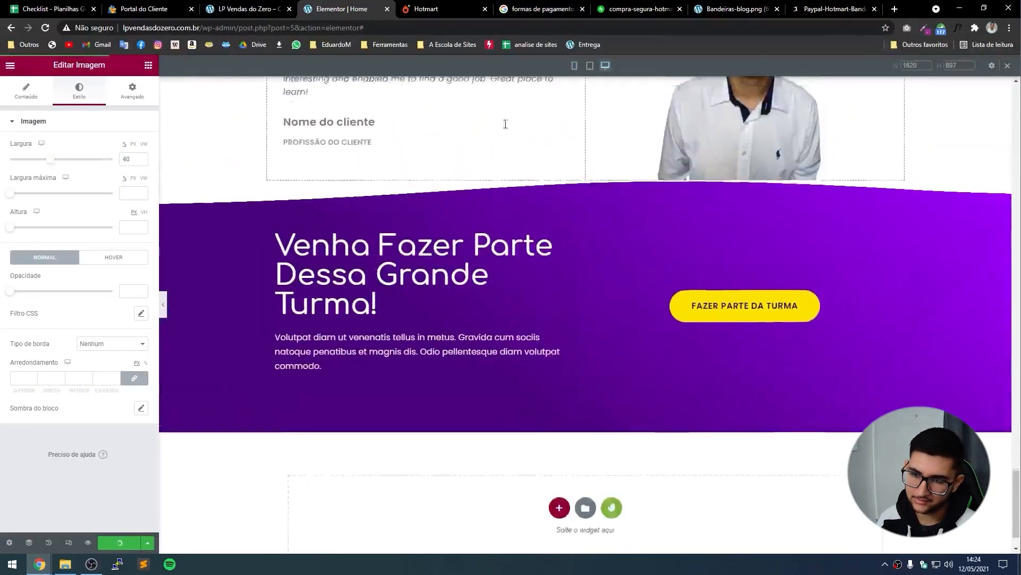
Check the top of the live sales page in its browser tab.
scroll(532, 117, "up", 8)
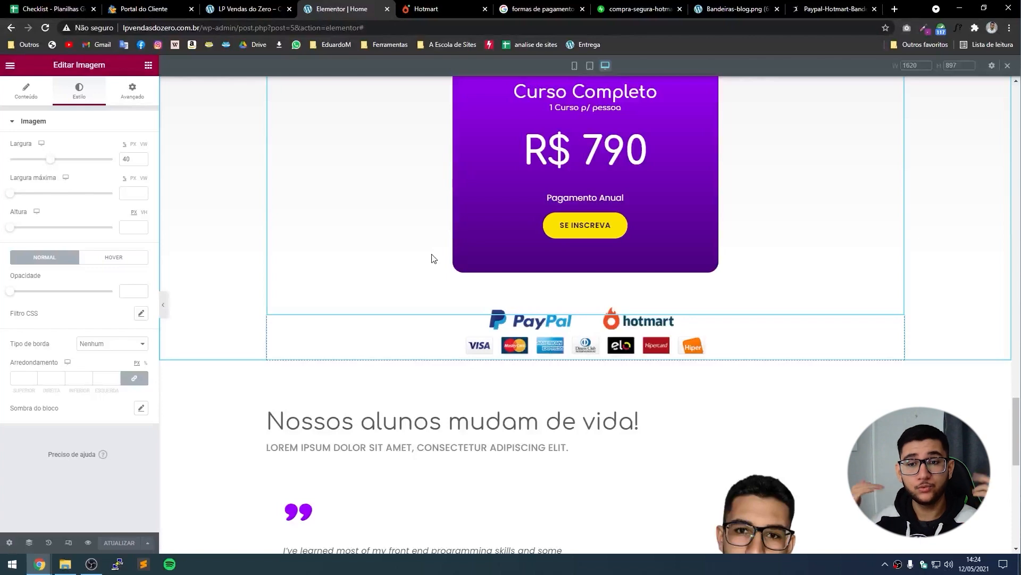
left_click_drag(1016, 420, 998, 87)
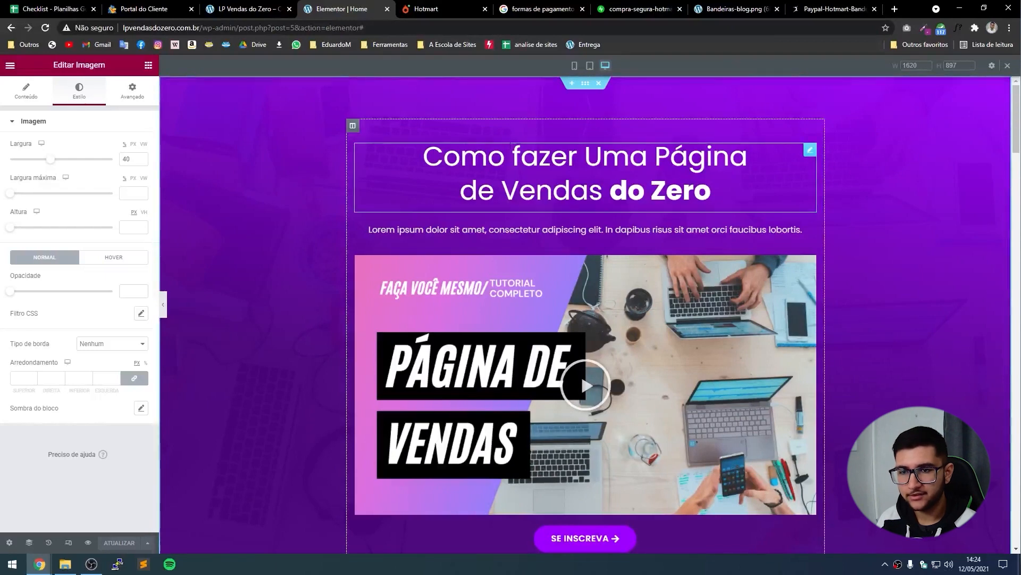
left_click(250, 8)
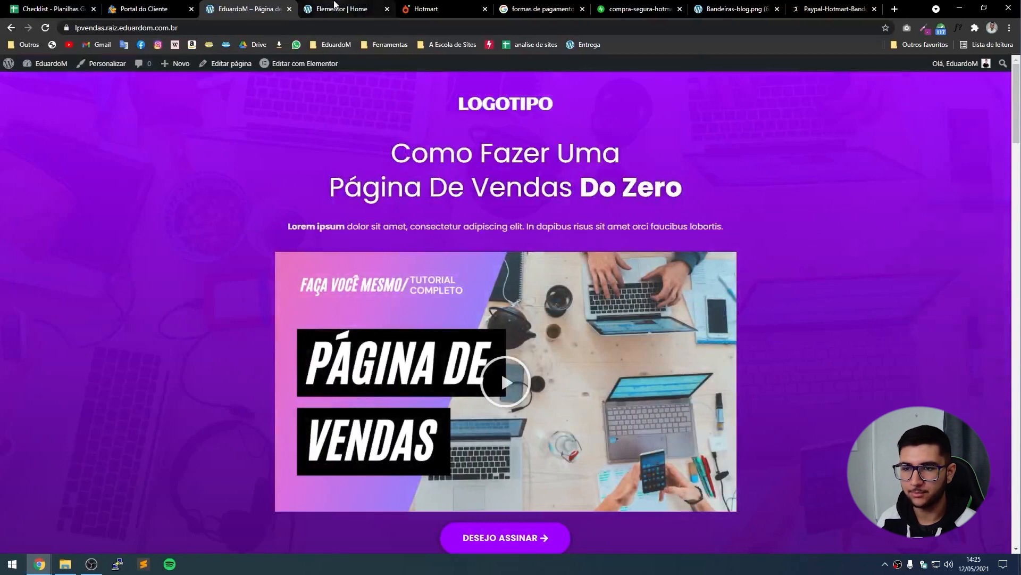
Back in the editor, drag a Título widget to the top of the hero section.
left_click(343, 9)
left_click(154, 65)
left_click_drag(118, 165, 569, 129)
Change the heading text to Logotipo and centre it.
left_click(46, 186)
key("ctrl+a")
type("Lo")
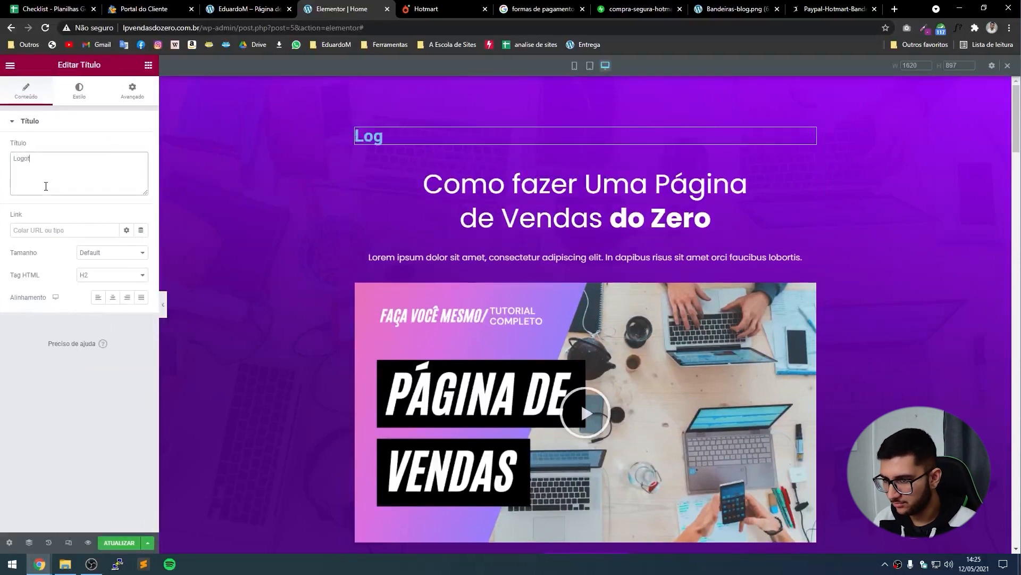
left_click(112, 297)
Style the heading white, uppercase, in the Aclonica font.
left_click(80, 91)
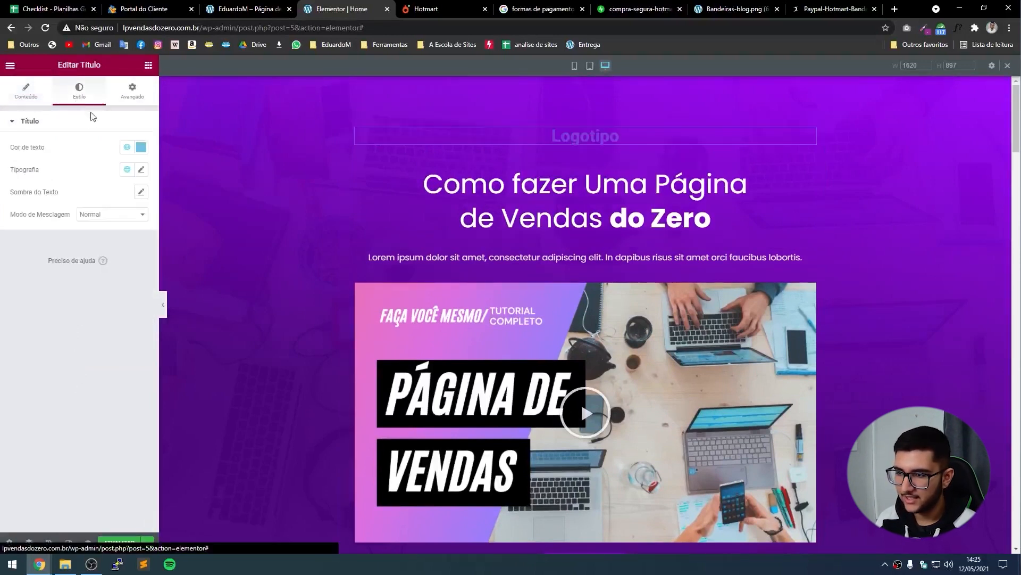
left_click(140, 149)
left_click_drag(113, 197, 7, 166)
left_click(69, 142)
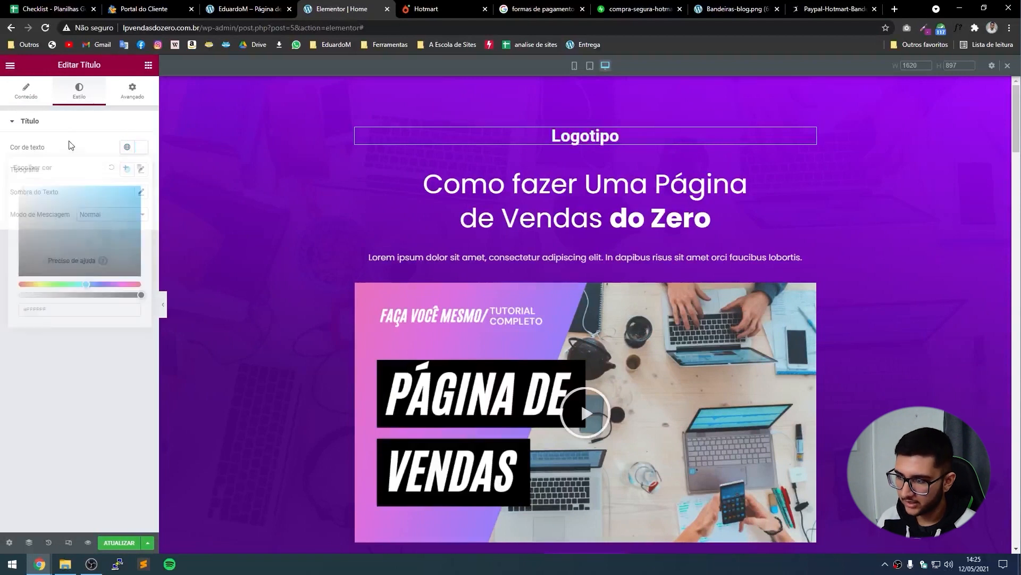
left_click(141, 170)
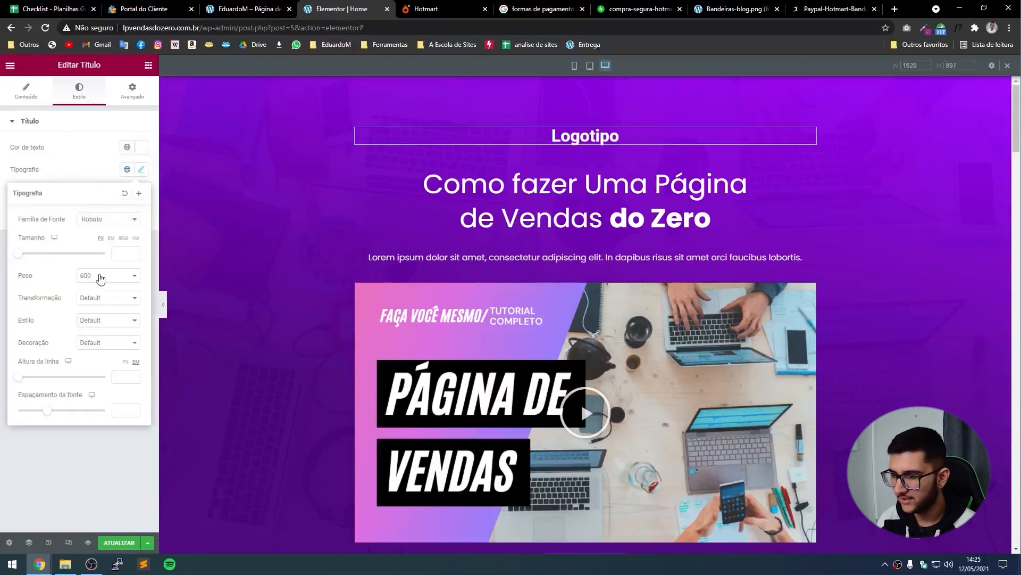
left_click(91, 299)
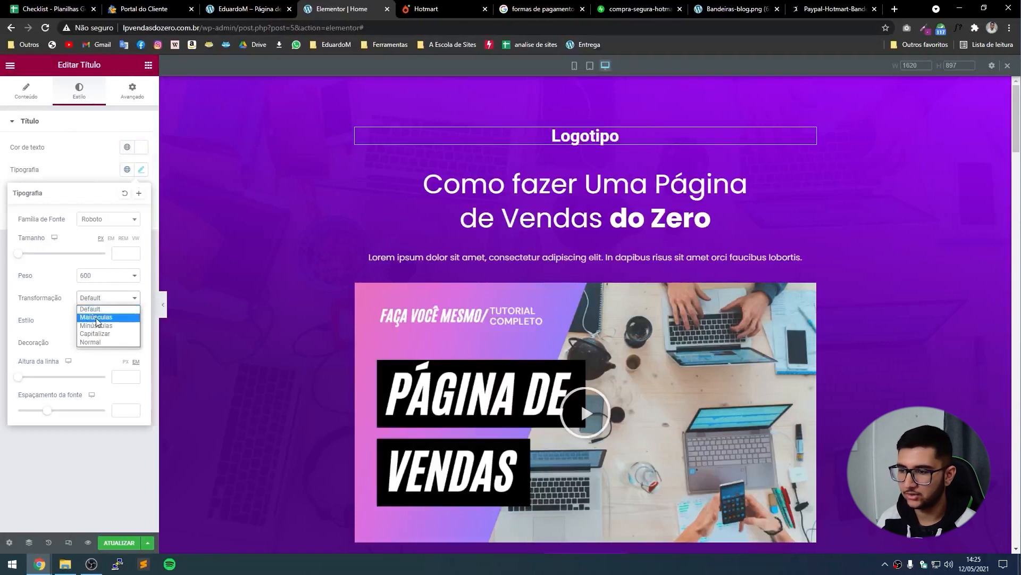
left_click(97, 317)
left_click(112, 219)
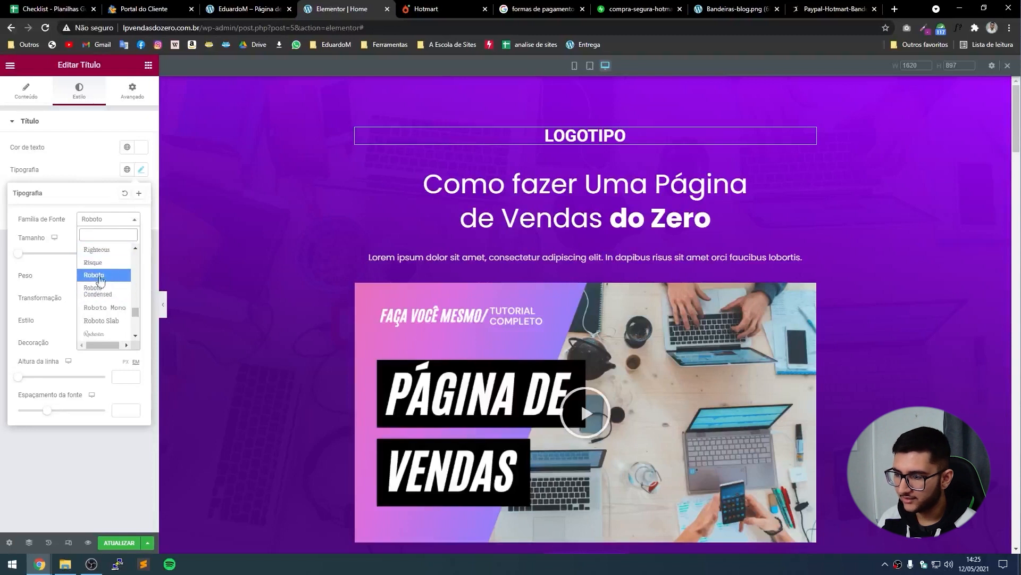
type("aclo")
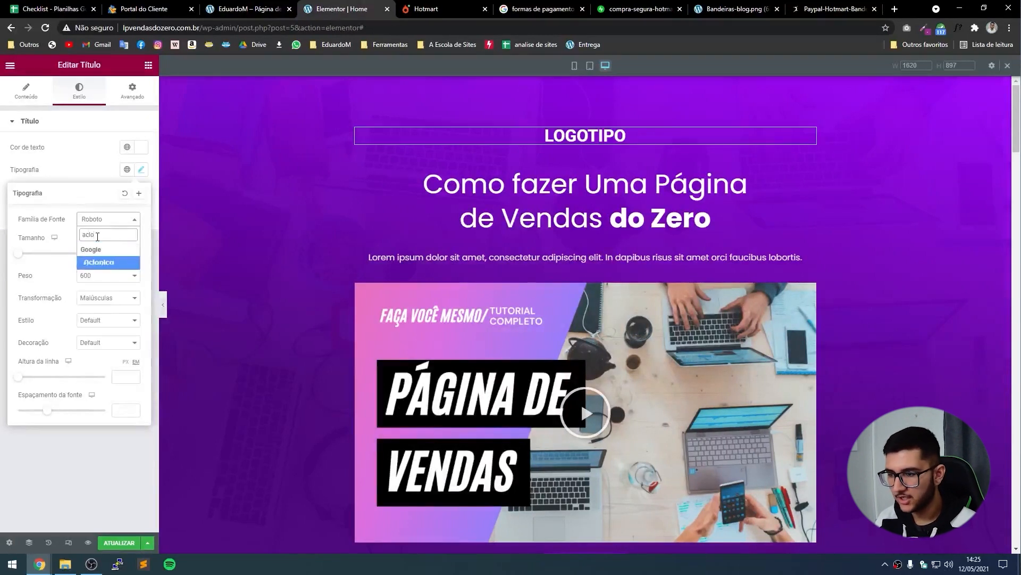
key("Return")
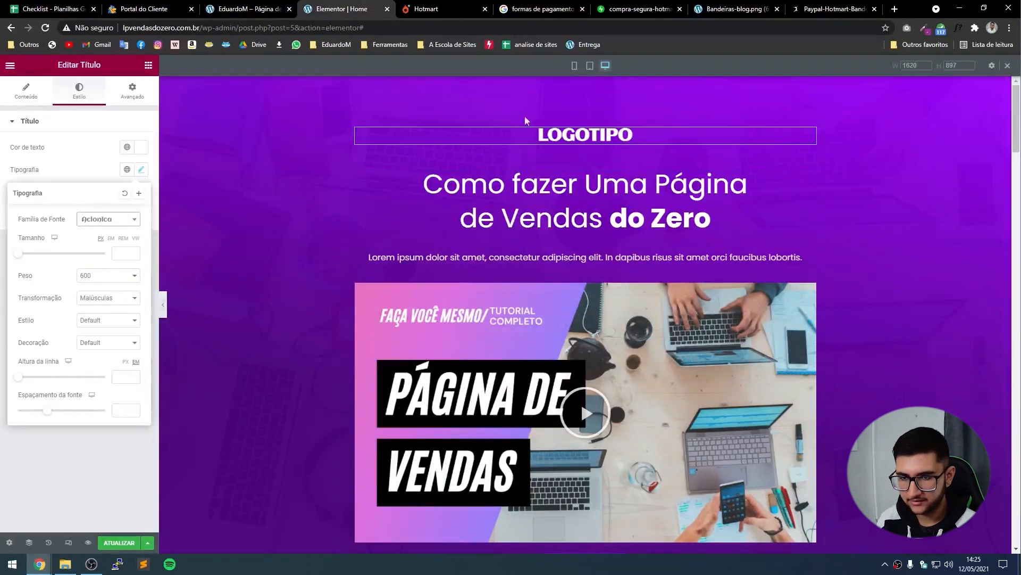
Preview the heading, then drag an Imagem widget above it.
left_click(163, 305)
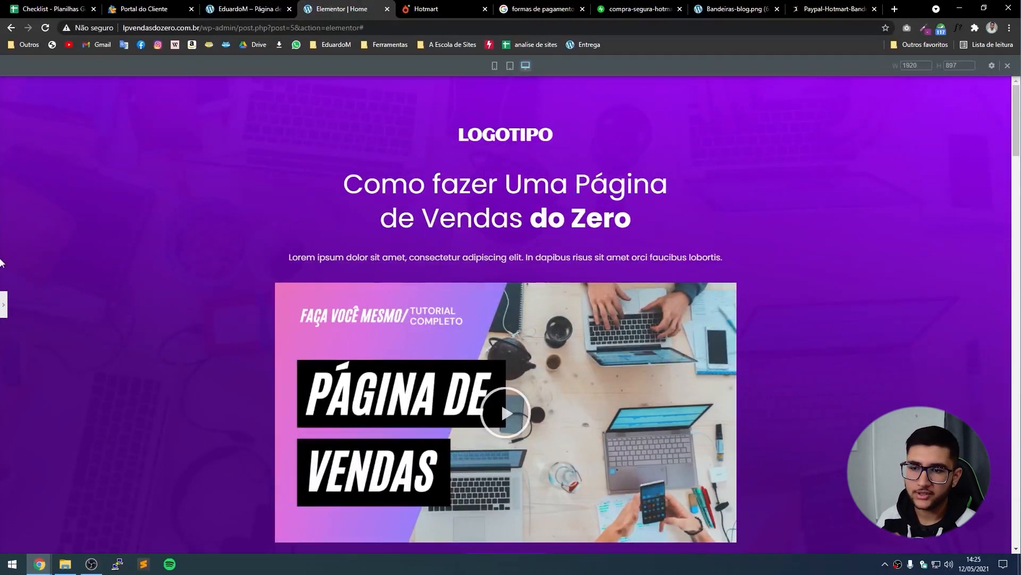
left_click(3, 300)
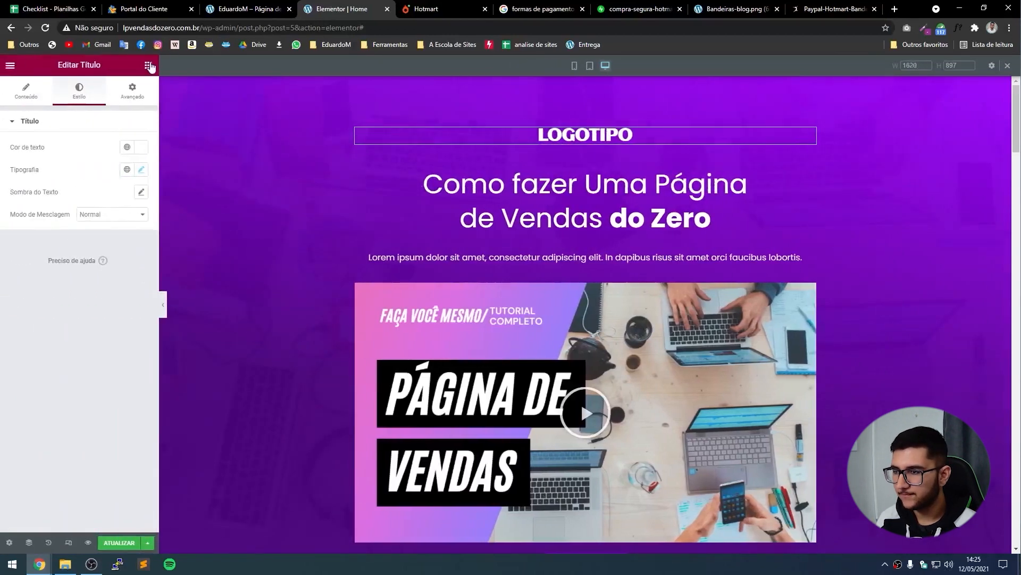
left_click(149, 65)
left_click_drag(56, 221, 548, 131)
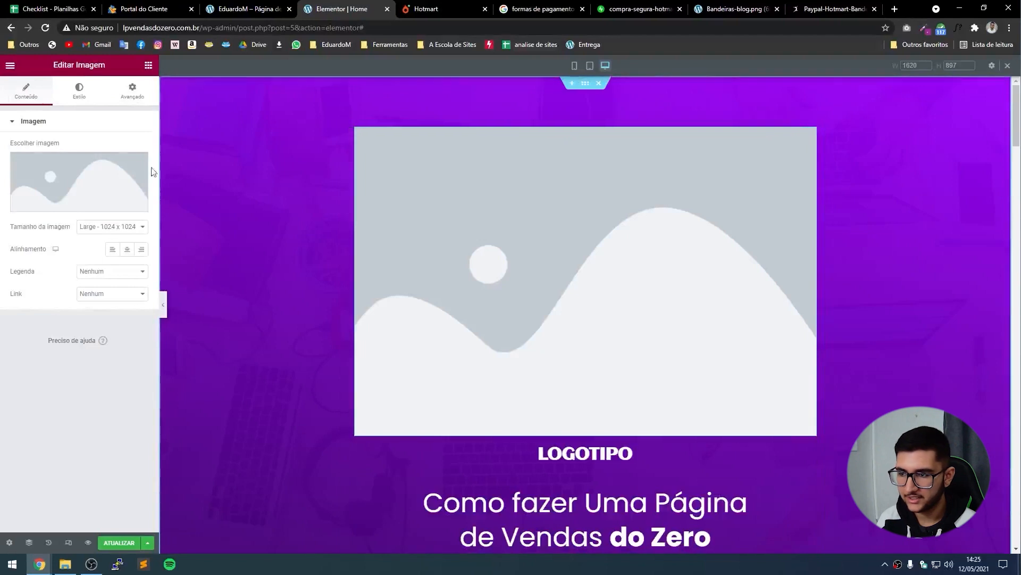
Upload and insert the a Escola de Sites logo, then delete the LOGOTIPO heading.
left_click(69, 182)
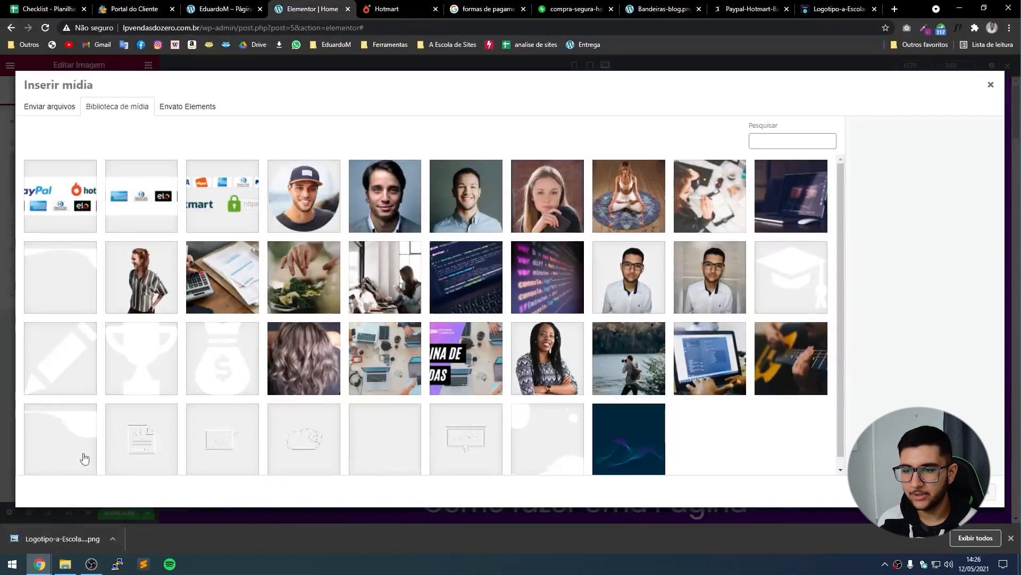
left_click_drag(54, 551, 483, 254)
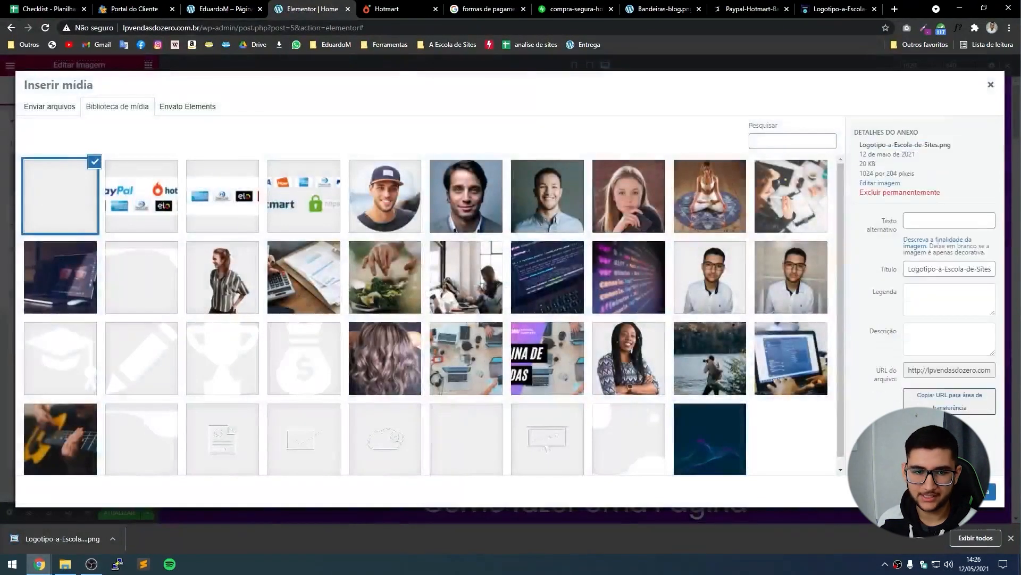
left_click(984, 497)
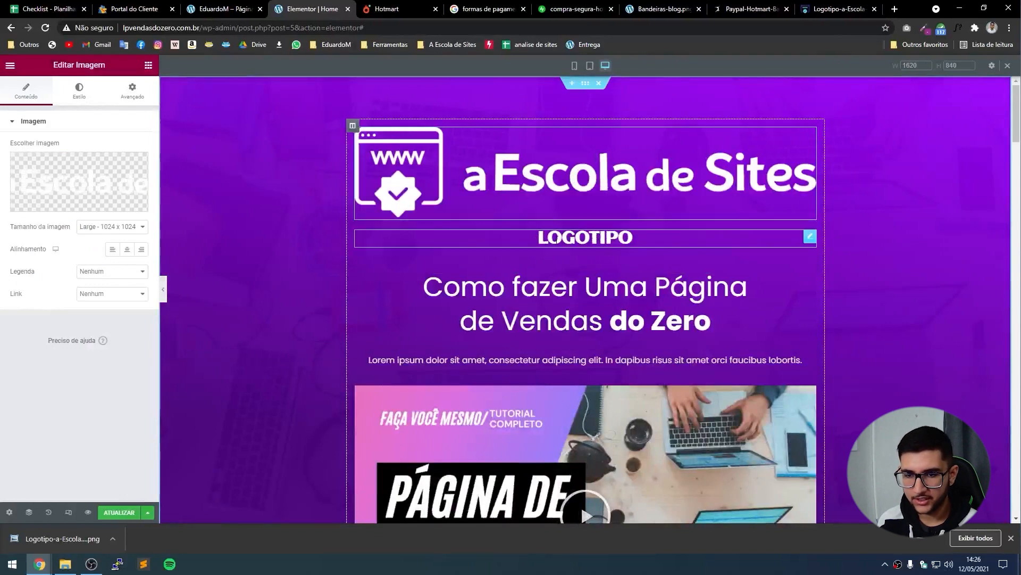
right_click(587, 237)
left_click(611, 392)
Scale the logo to width 30% and preview the page.
left_click(79, 90)
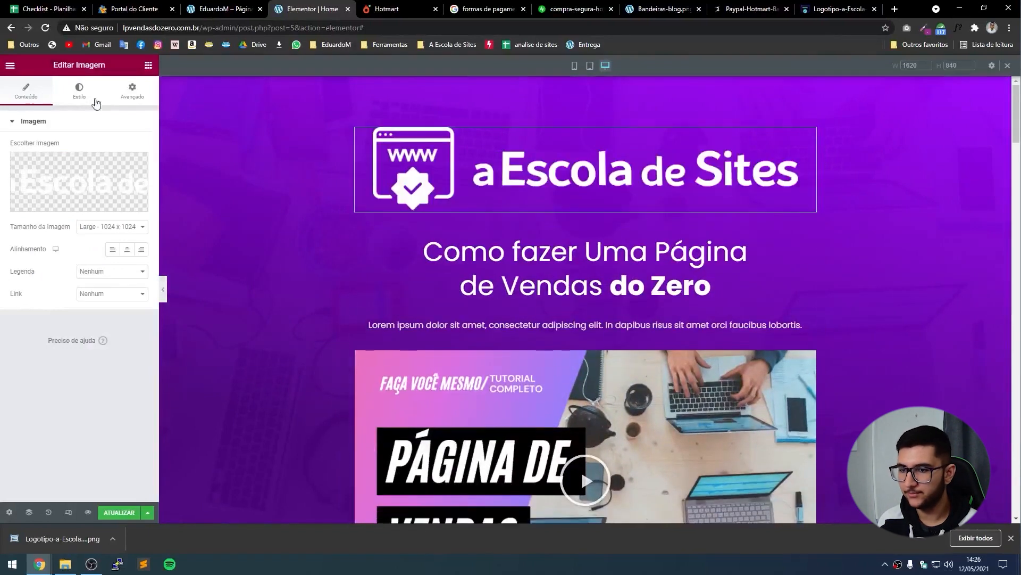
left_click_drag(13, 160, 43, 166)
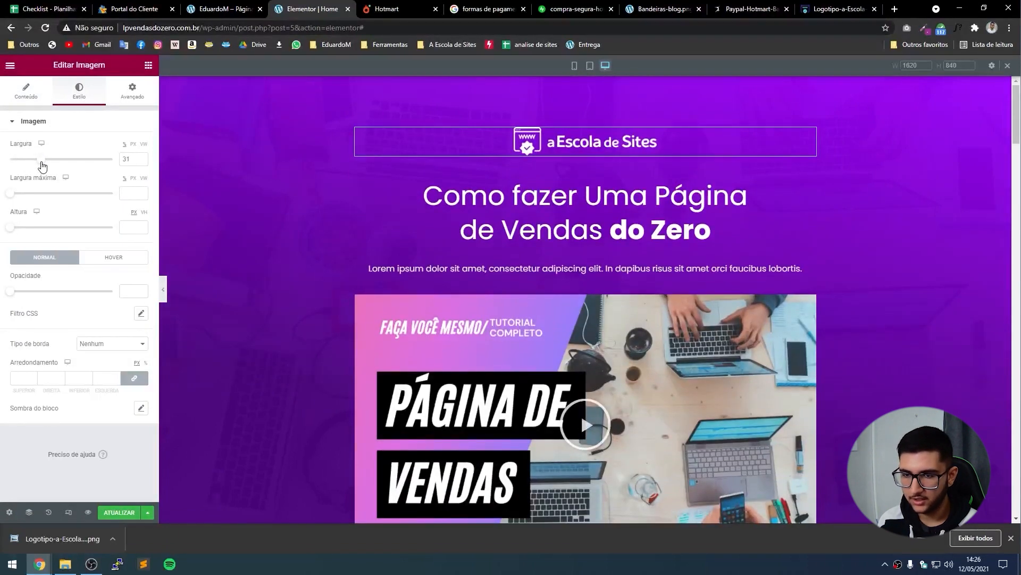
left_click(142, 161)
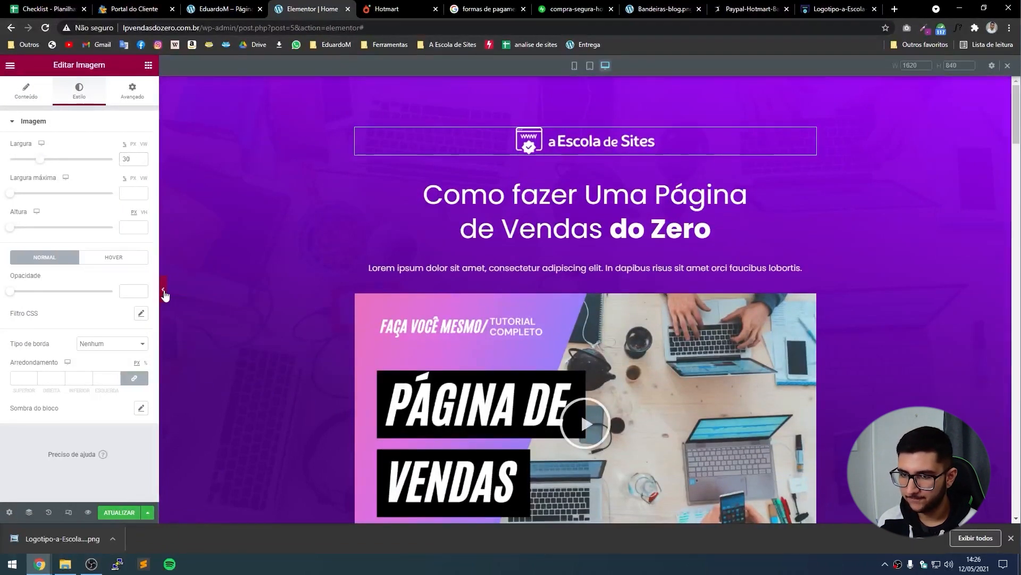
left_click(164, 291)
left_click(1012, 538)
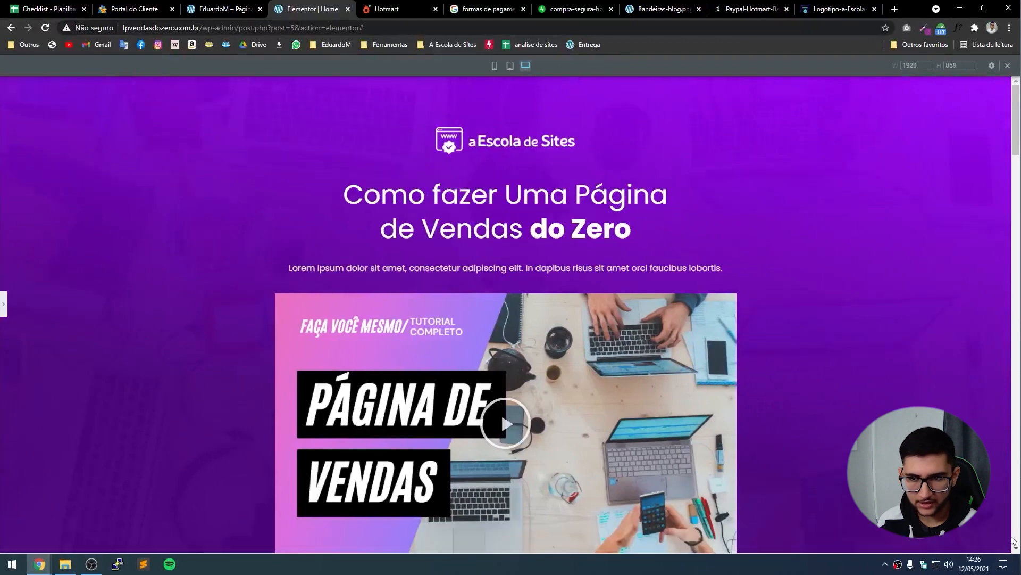
scroll(575, 362, "down", 1)
scroll(532, 346, "up", 1)
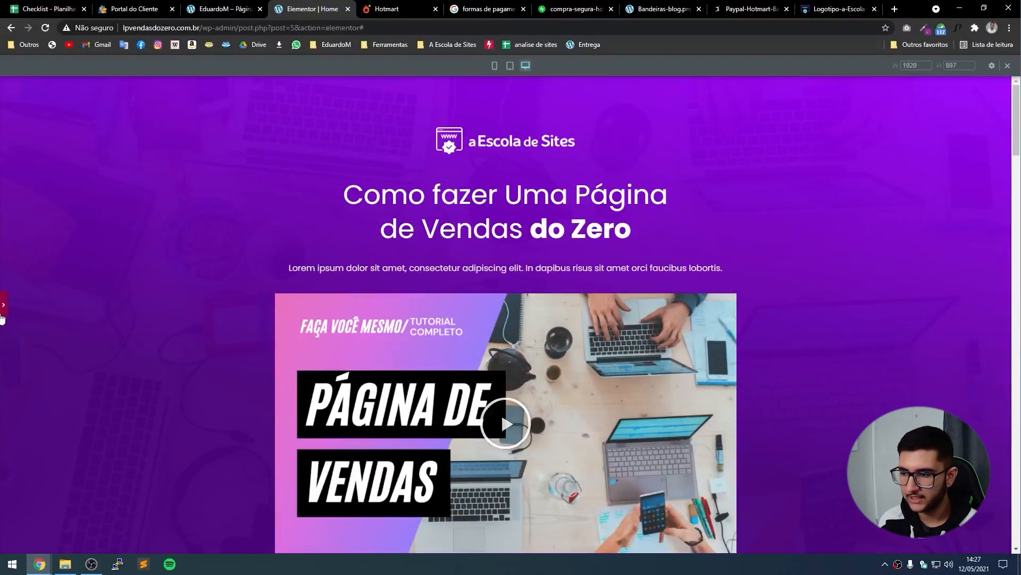
left_click(3, 308)
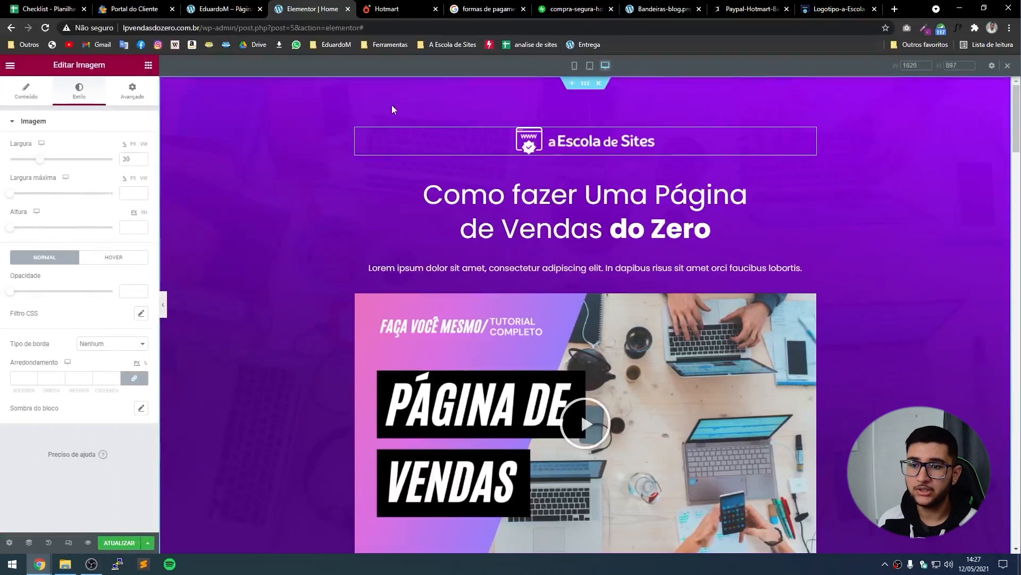
Set the hero section's top padding to 30 and preview the spacing.
left_click(586, 84)
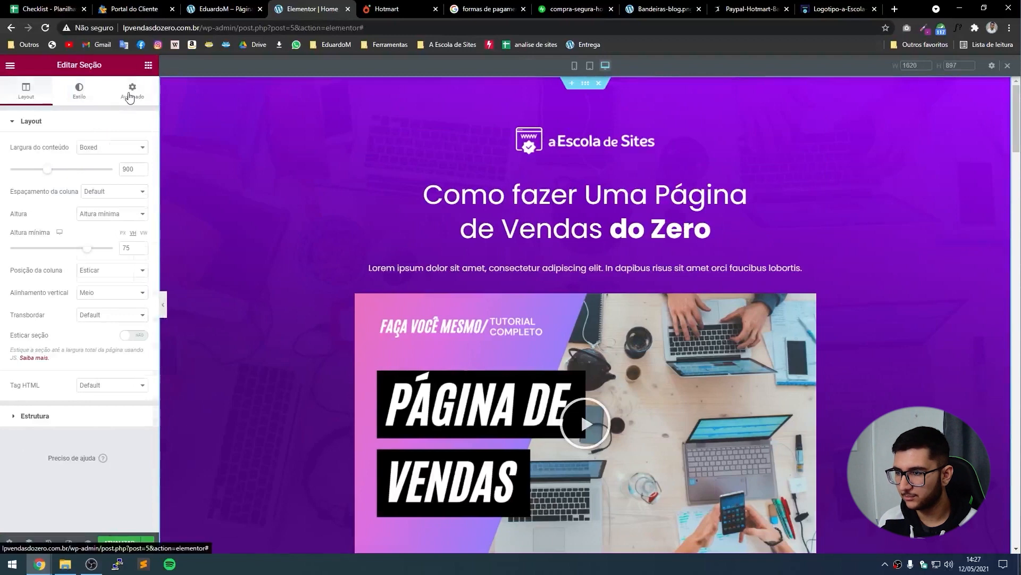
left_click(132, 101)
left_click_drag(23, 197, 2, 203)
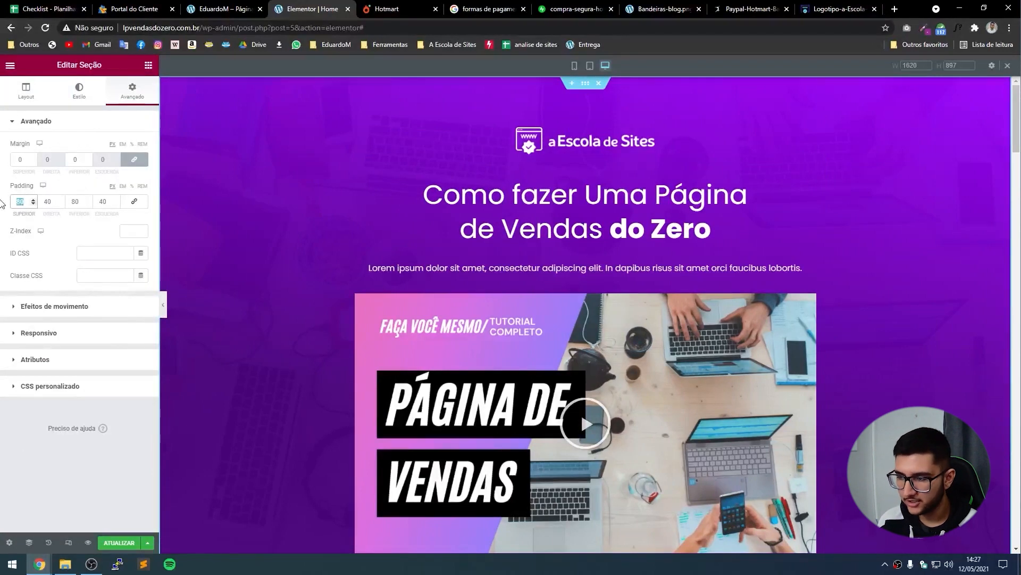
type("0")
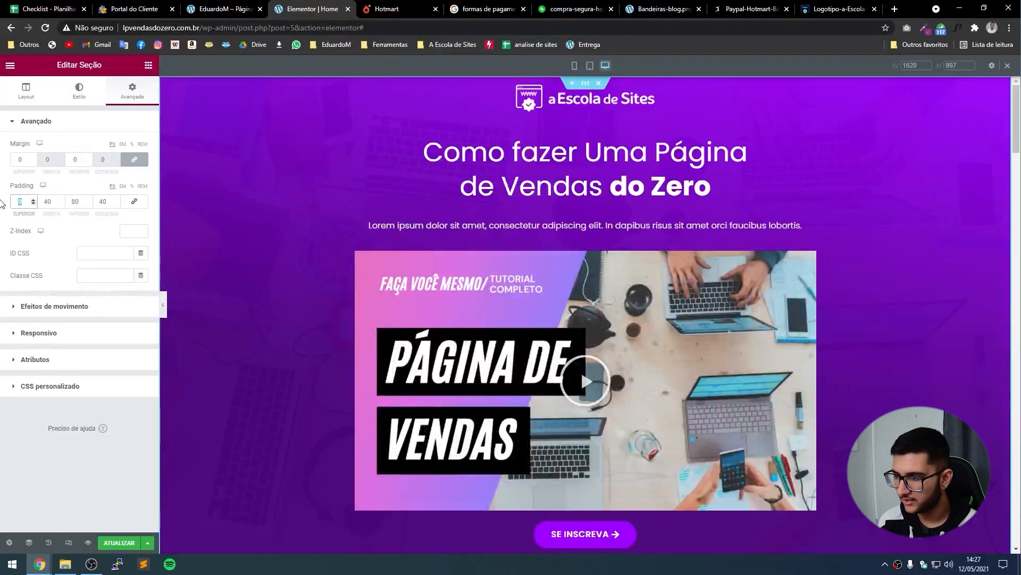
type("30")
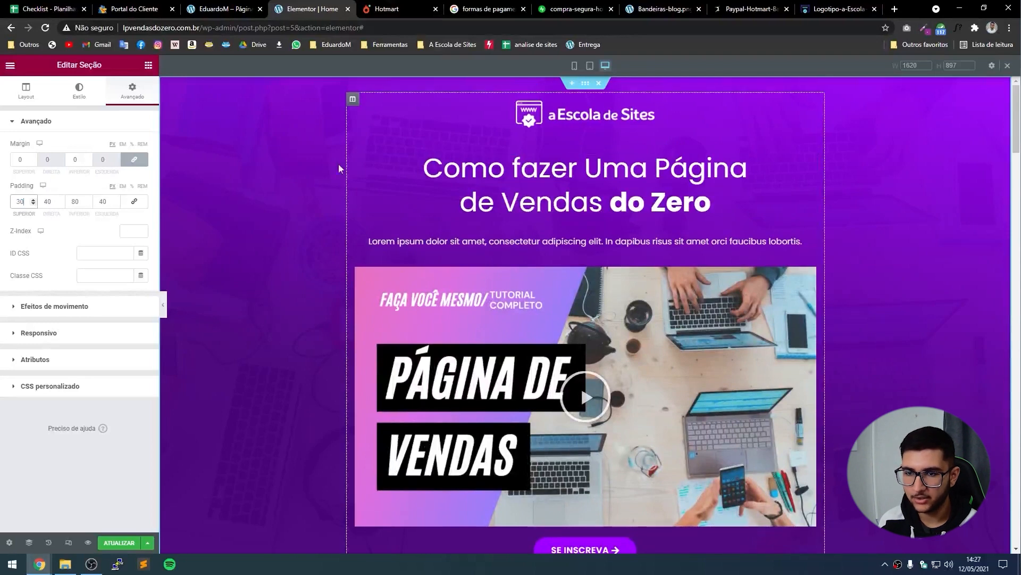
left_click(163, 305)
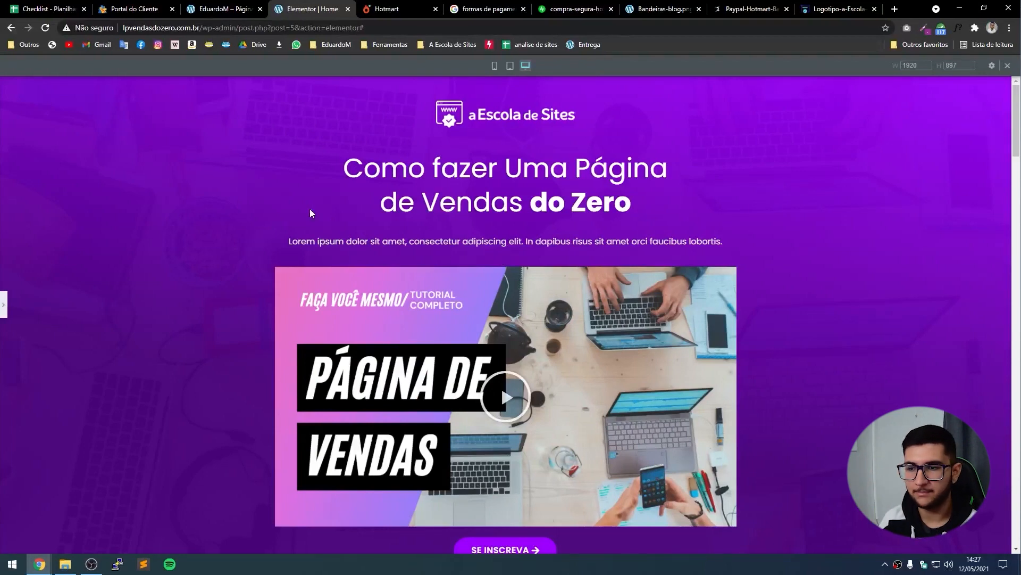
left_click(3, 305)
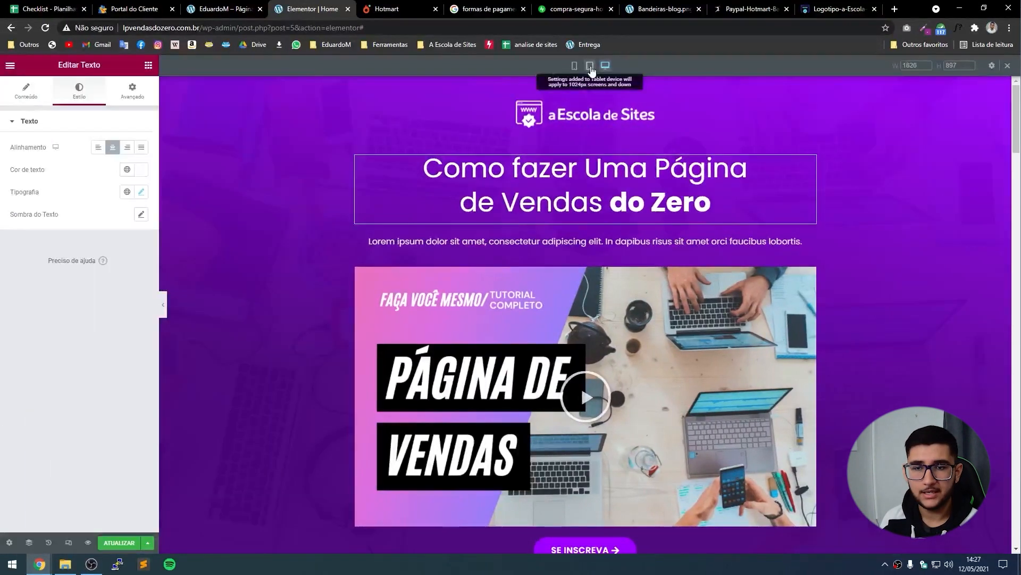
Widen the logo to 80 in mobile view, save the page, and select the site address.
left_click(590, 66)
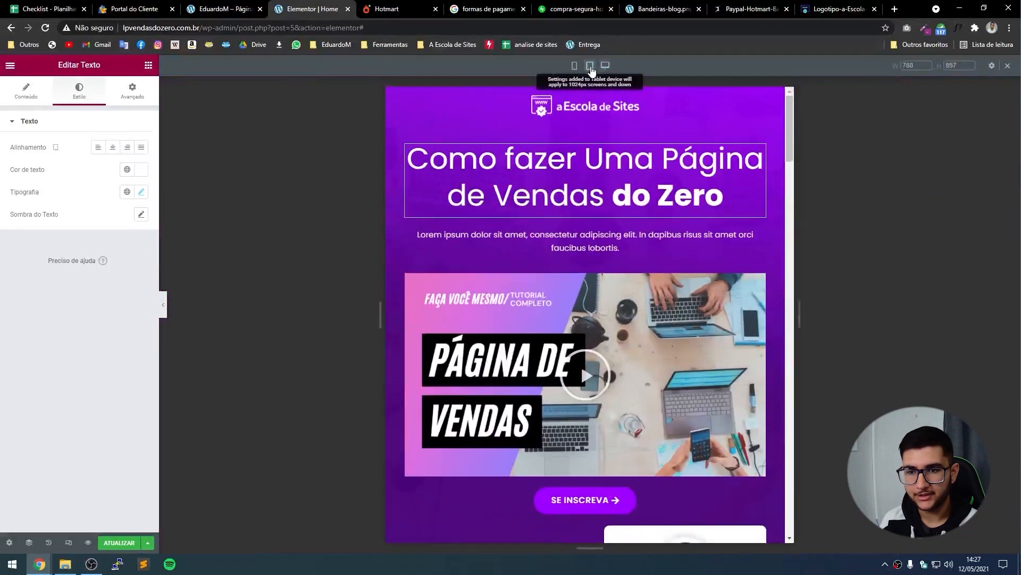
left_click(576, 66)
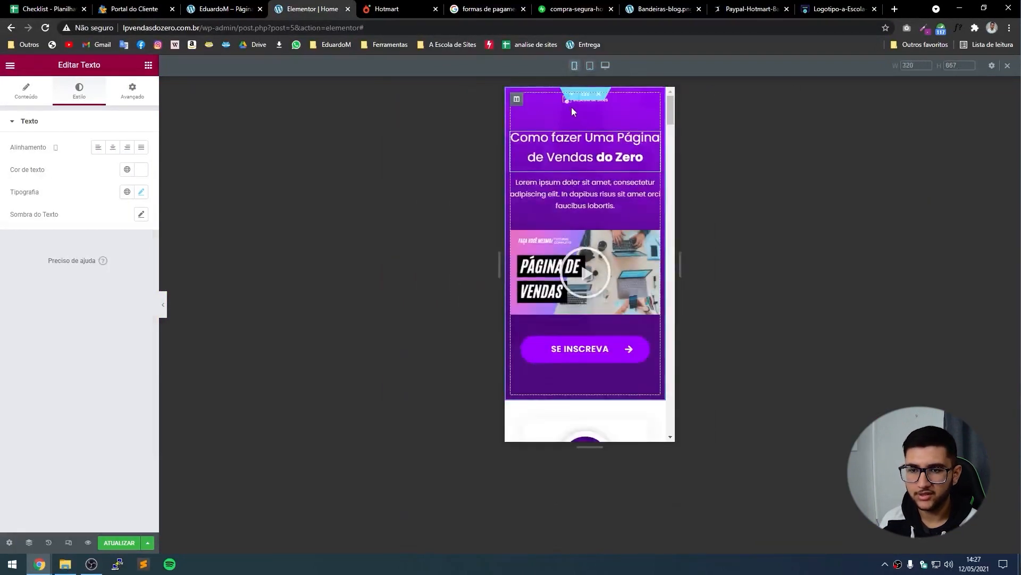
left_click(554, 102)
left_click_drag(10, 159, 93, 170)
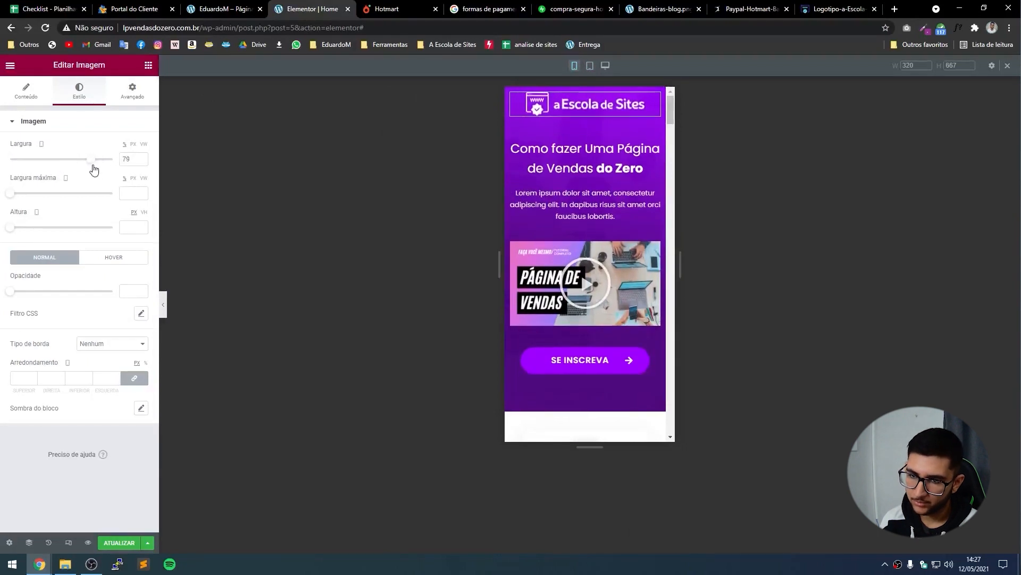
left_click(142, 157)
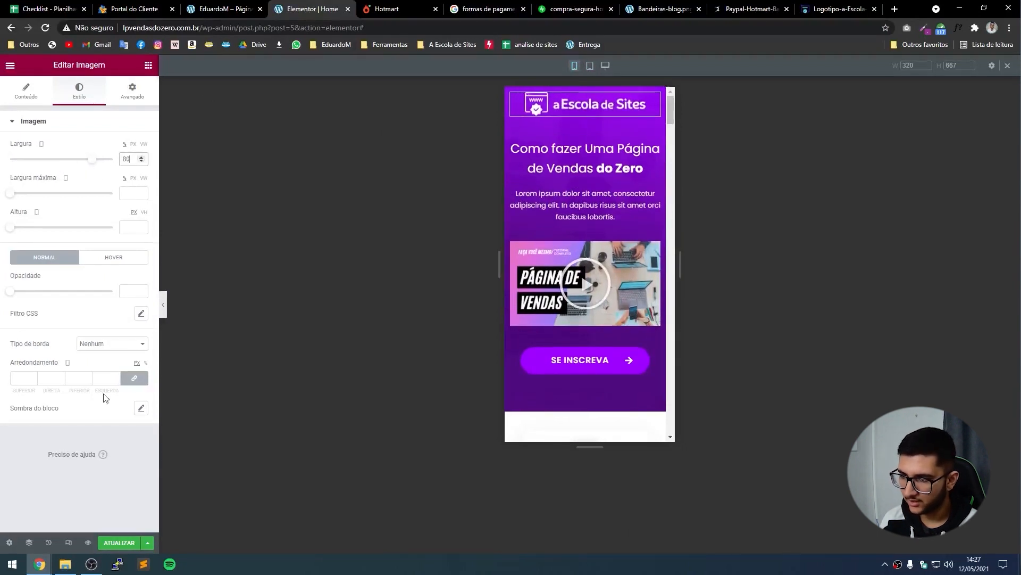
left_click(128, 542)
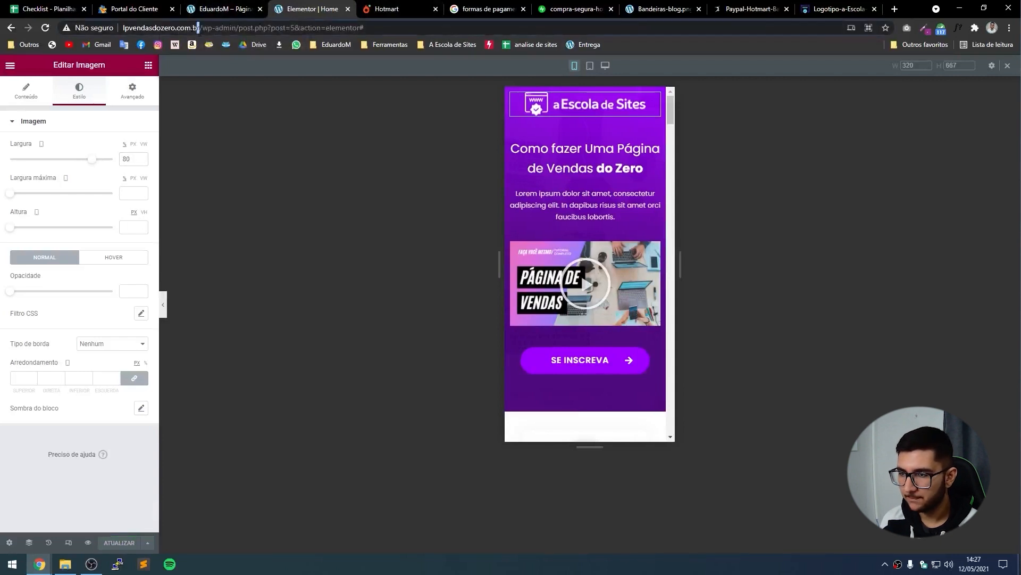
left_click_drag(200, 27, 94, 34)
Open the copied lpvendasdozero.com.br address in a new incognito window.
key("ctrl+c")
key("ctrl+shift+n")
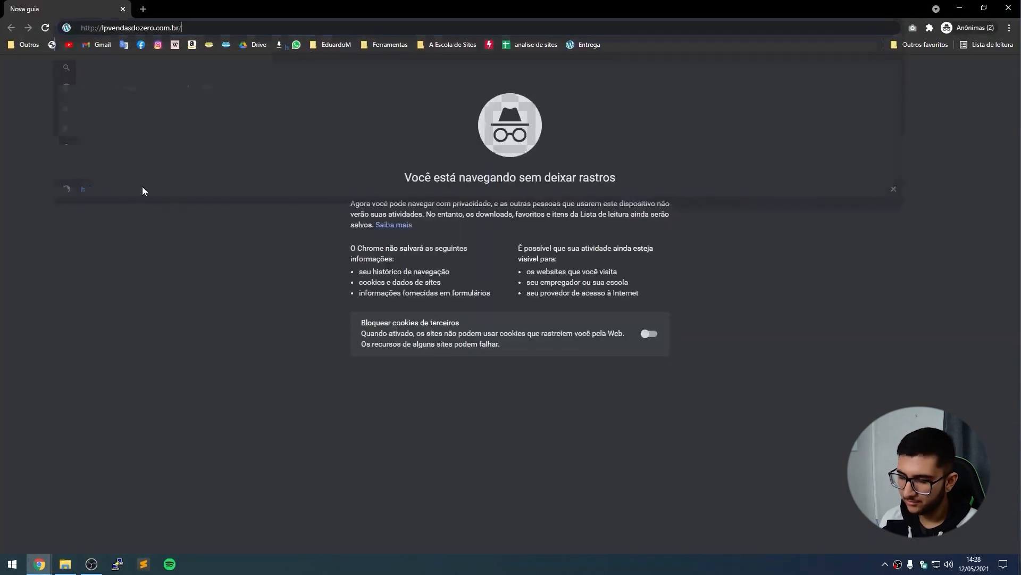
key("ctrl+v")
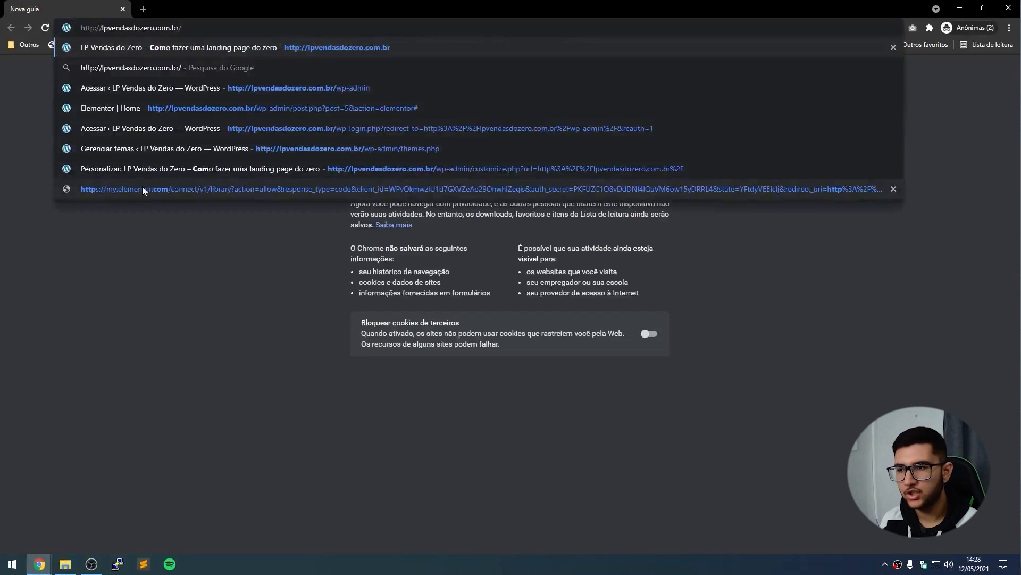
key("Return")
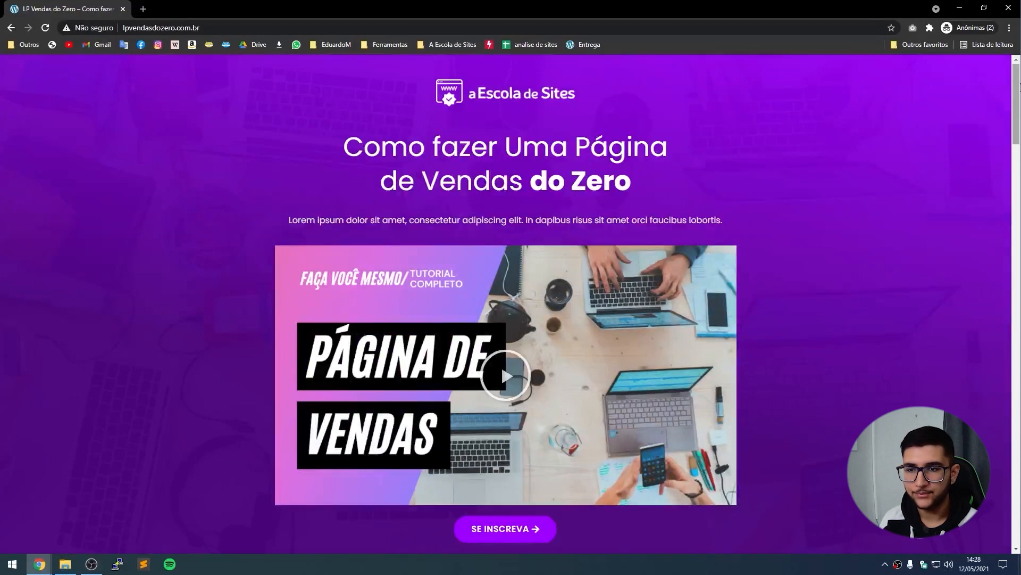
left_click_drag(1017, 90, 1012, 57)
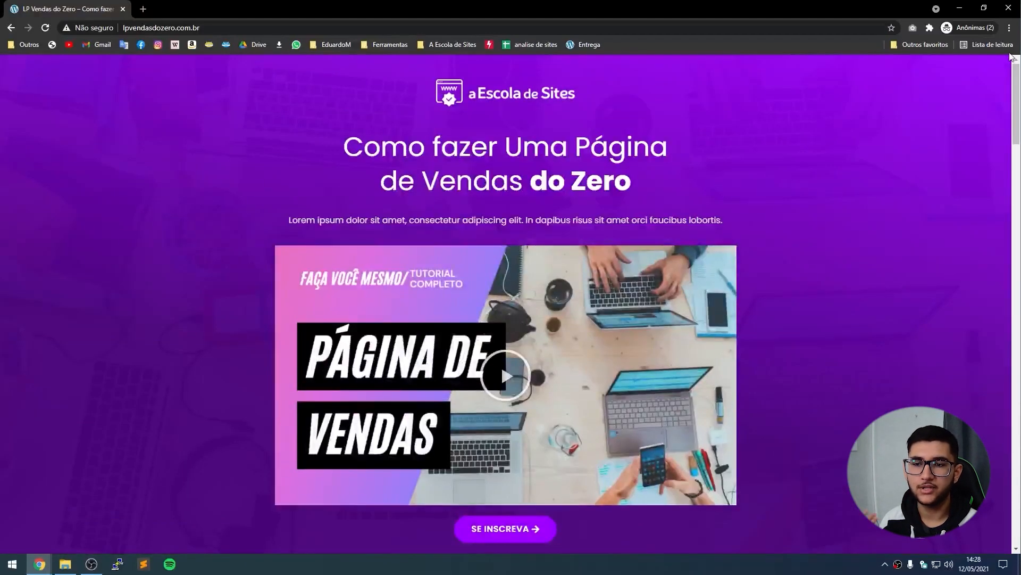